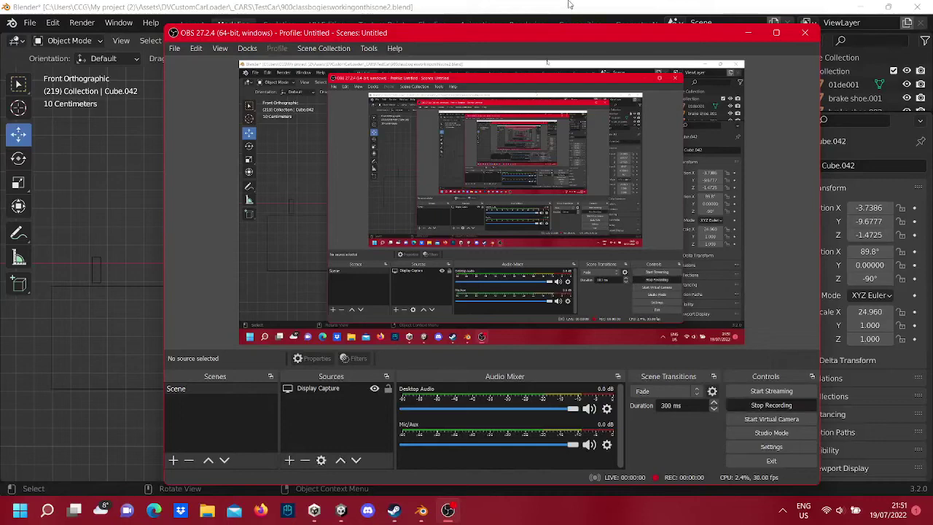
# Step: Frame the wheelset above the rails in Front Orthographic view and box-select the axle and both wheel pairs
pyautogui.scroll(3, 575, 245)
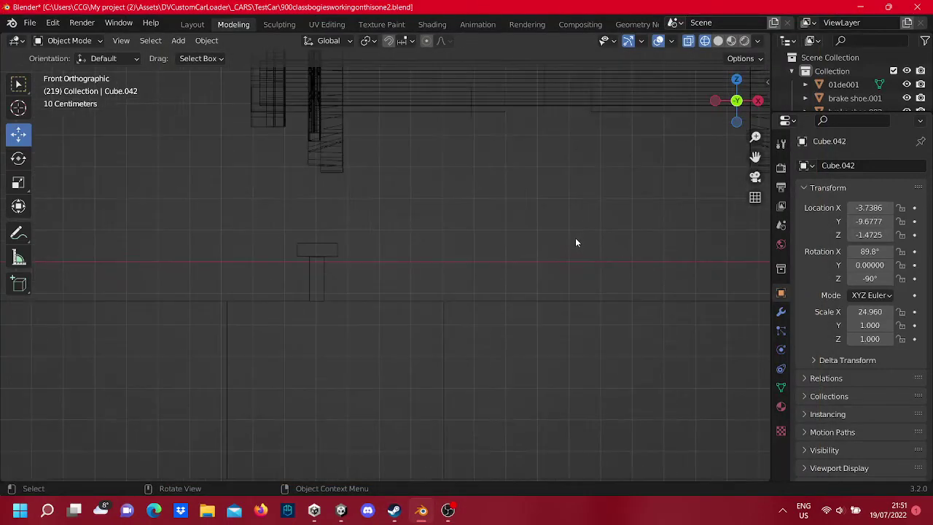
pyautogui.scroll(-2, 481, 248)
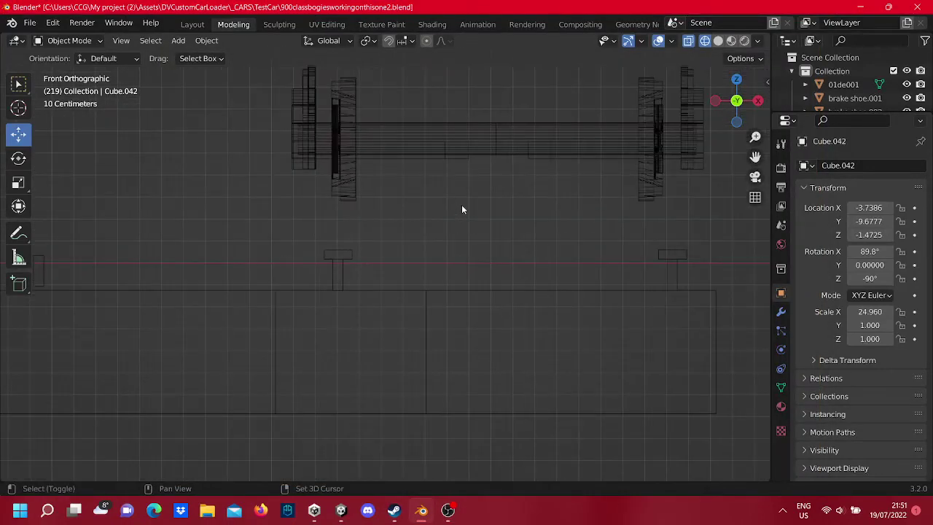
pyautogui.keyDown('shift'); pyautogui.moveTo(461, 210); pyautogui.dragTo(452, 248, button='middle'); pyautogui.keyUp('shift')
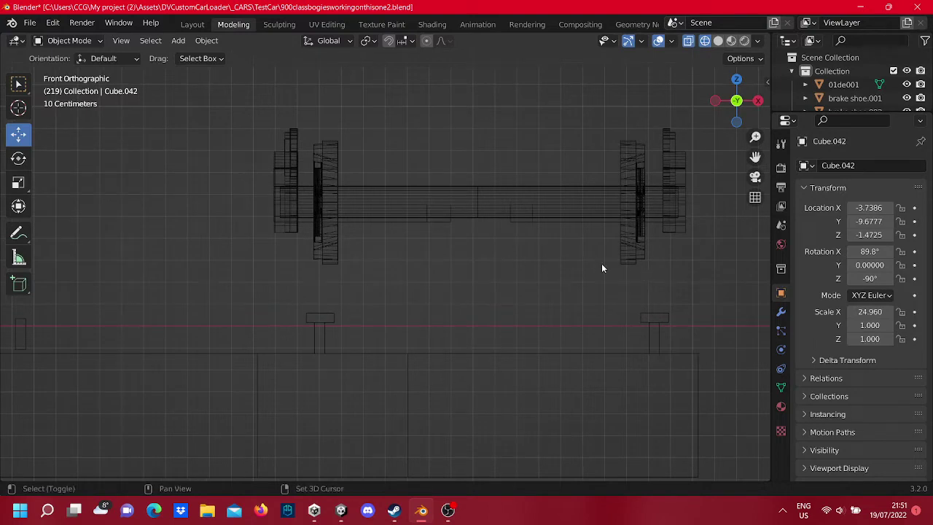
pyautogui.keyDown('shift'); pyautogui.moveTo(601, 267); pyautogui.dragTo(551, 266, button='middle'); pyautogui.keyUp('shift')
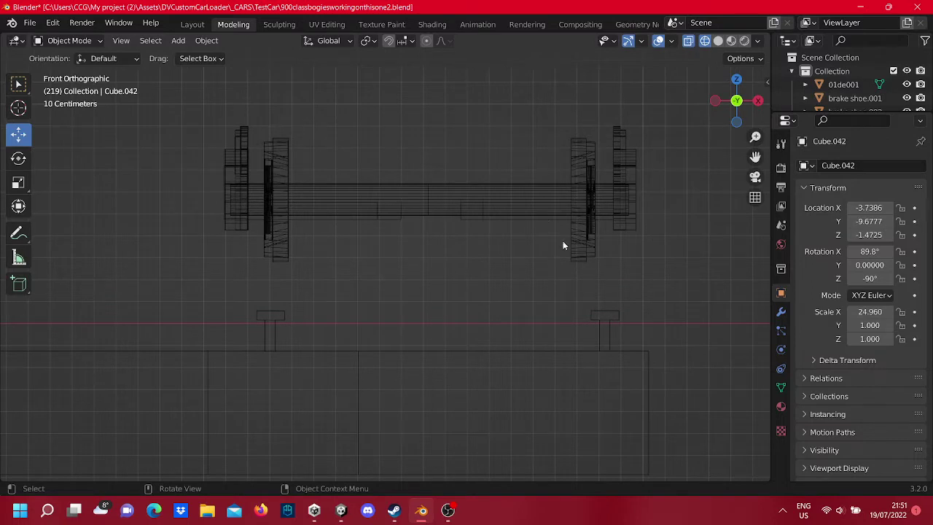
pyautogui.moveTo(679, 281); pyautogui.dragTo(158, 87)
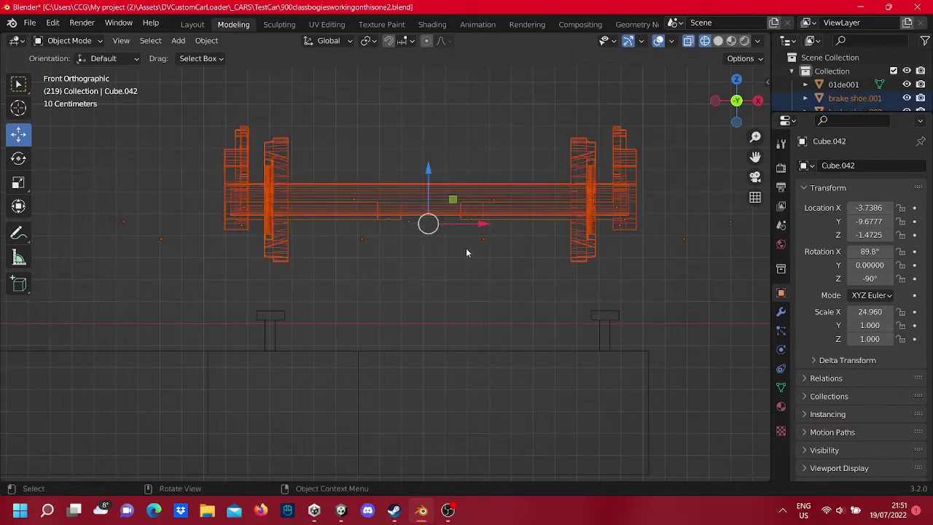
# Step: Nudge the wheelset sideways along X and lower it toward the rail heads
pyautogui.moveTo(484, 233); pyautogui.dragTo(494, 230)
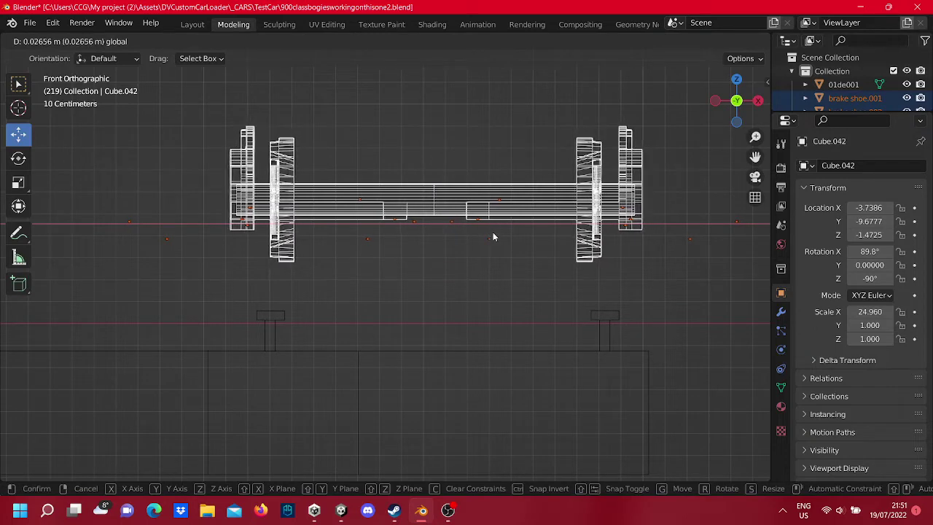
pyautogui.moveTo(494, 231); pyautogui.dragTo(493, 235)
pyautogui.moveTo(430, 175); pyautogui.dragTo(439, 227)
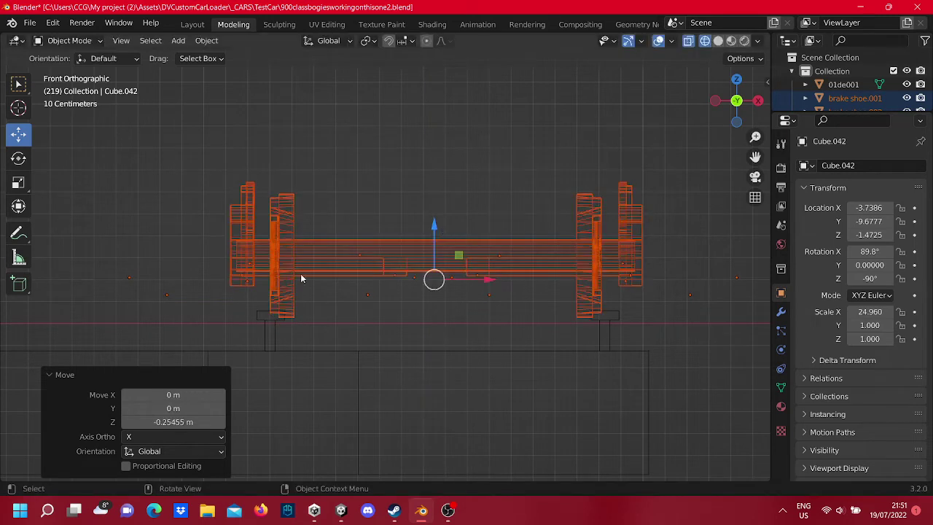
# Step: Shrink the wheelset slightly, then raise it 0.008854 m onto the rails
pyautogui.click(19, 180)
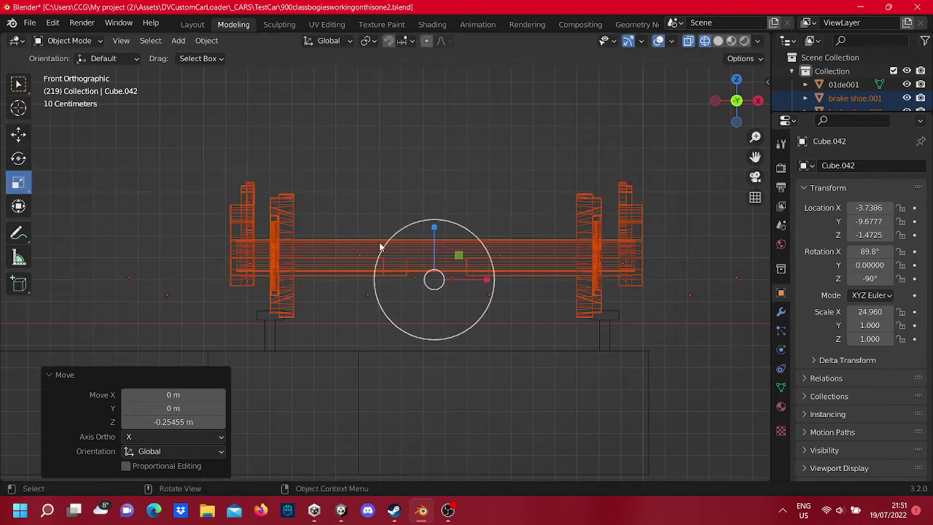
pyautogui.moveTo(393, 249); pyautogui.dragTo(392, 250)
pyautogui.click(18, 136)
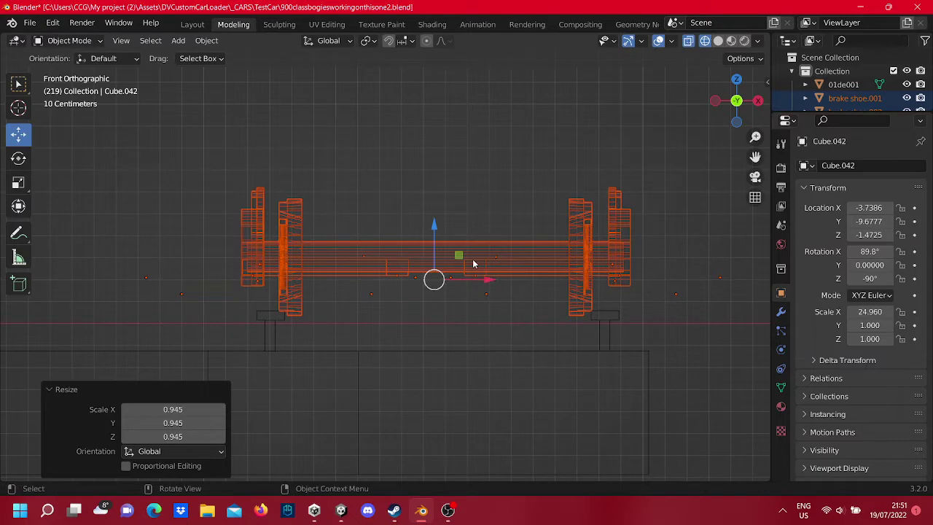
pyautogui.moveTo(436, 229); pyautogui.dragTo(437, 224)
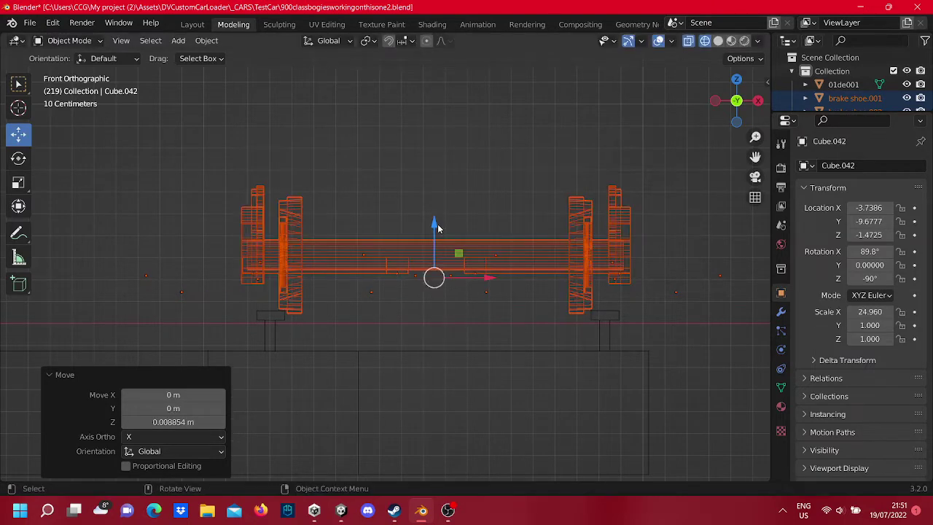
# Step: Scale the wheelset by 1.018, shift it 0.011067 m along X to centre it, and deselect
pyautogui.click(22, 183)
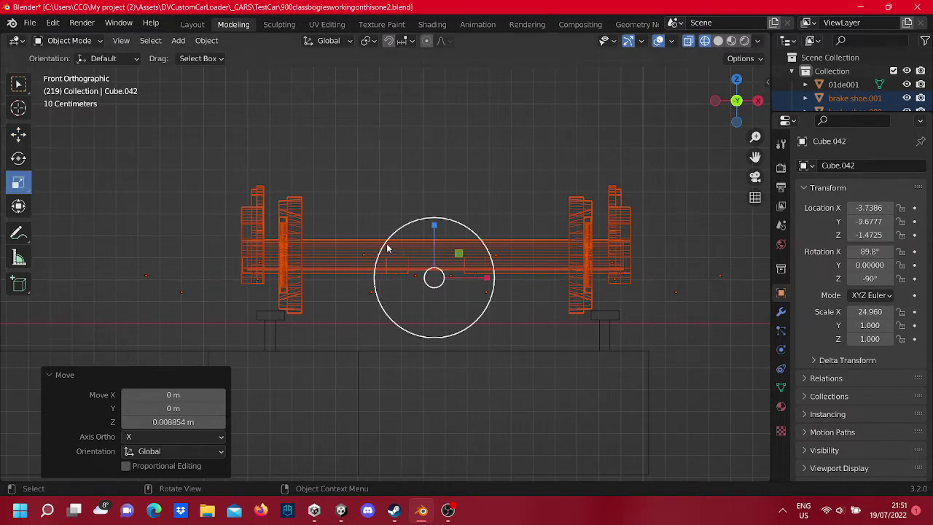
pyautogui.press('s')
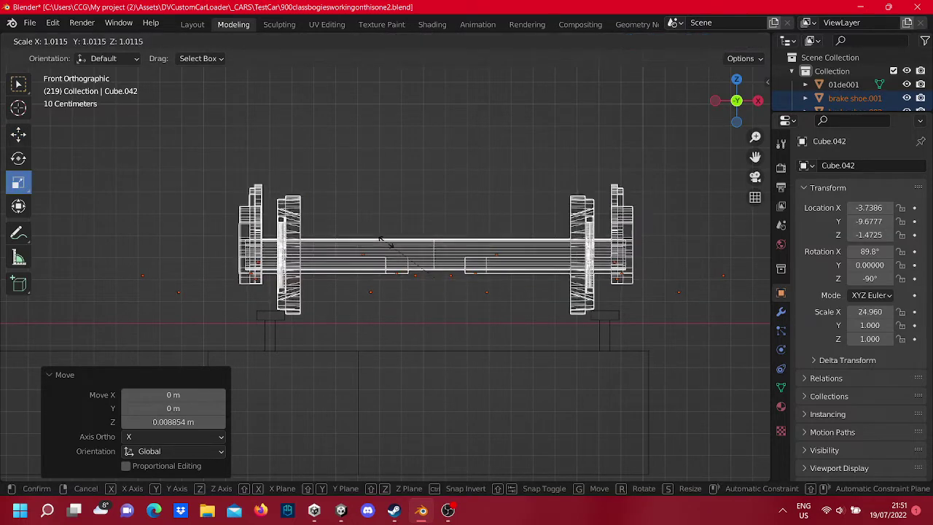
pyautogui.click(379, 239)
pyautogui.click(24, 140)
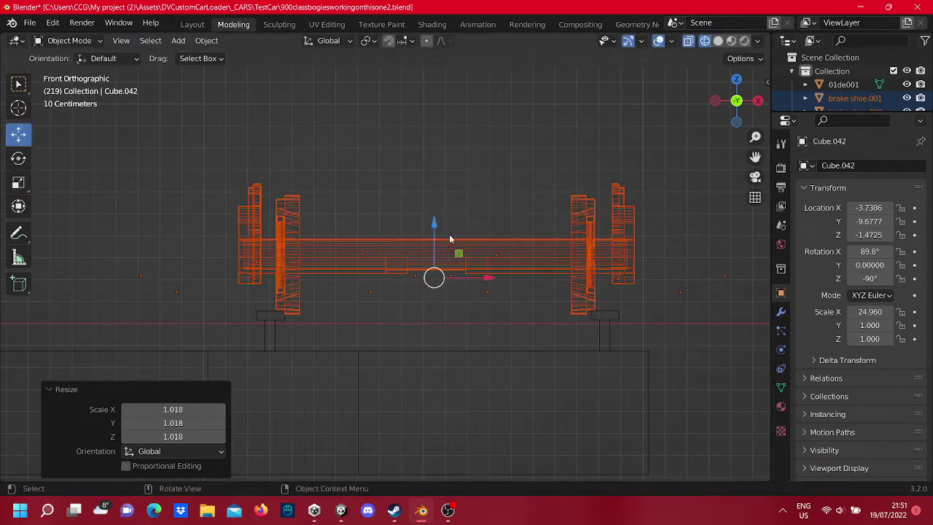
pyautogui.moveTo(478, 279); pyautogui.dragTo(481, 282)
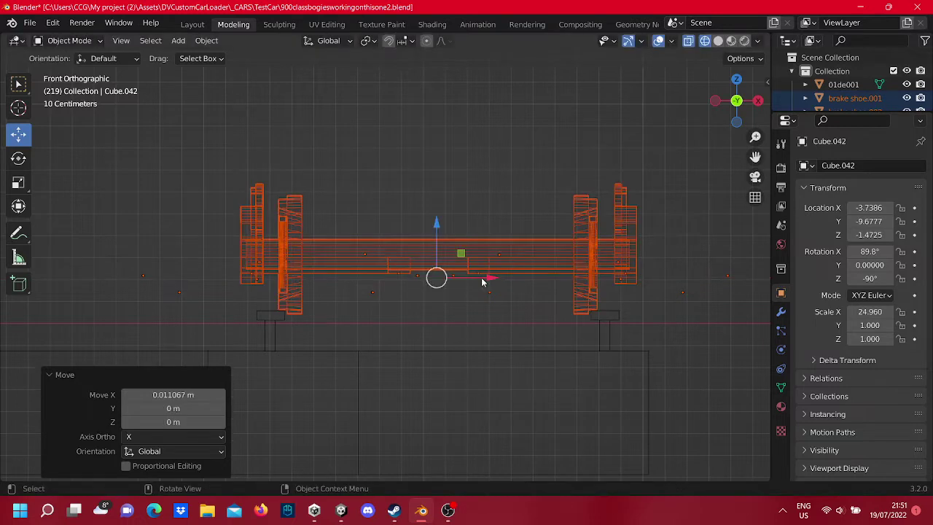
pyautogui.click(498, 215)
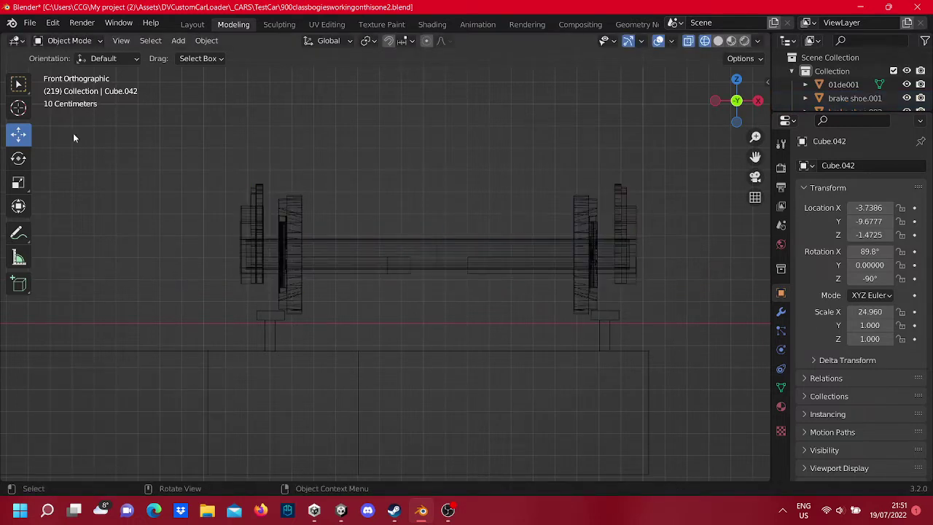
# Step: Measure from the left rail's inner edge to the right rail's inner edge: 1.40032 m
pyautogui.click(18, 257)
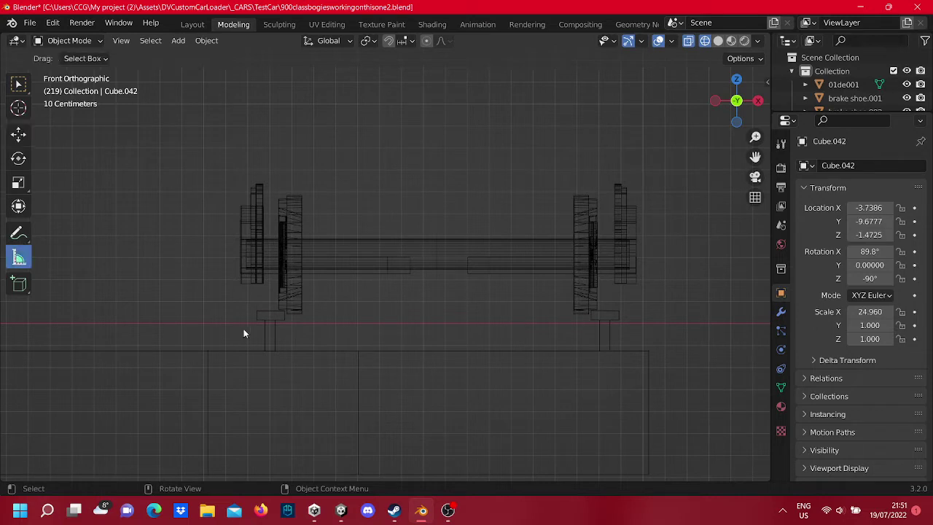
pyautogui.scroll(4, 285, 326)
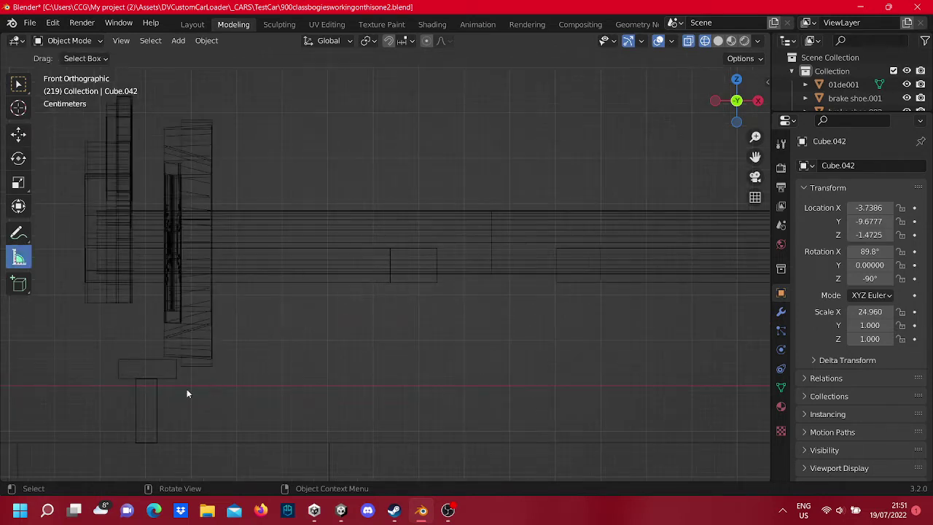
pyautogui.scroll(-2, 174, 390)
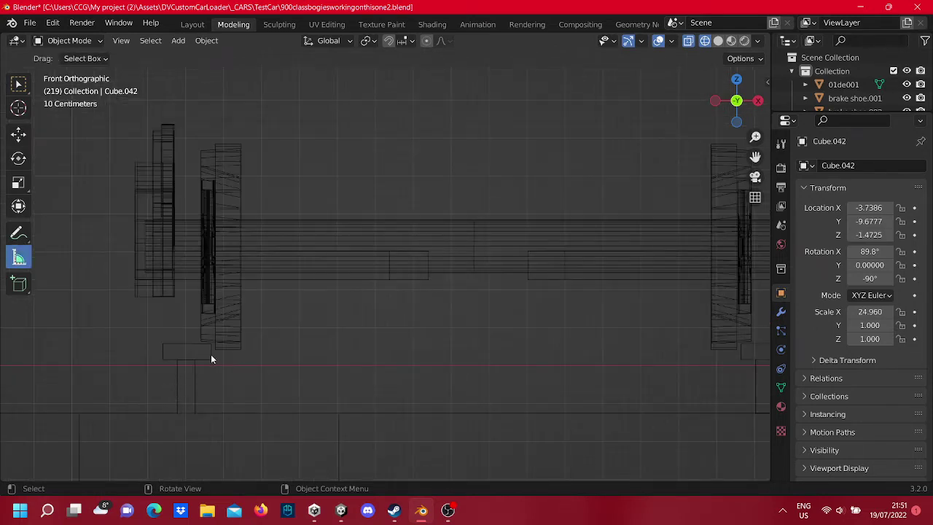
pyautogui.scroll(3, 208, 362)
pyautogui.scroll(-1, 219, 364)
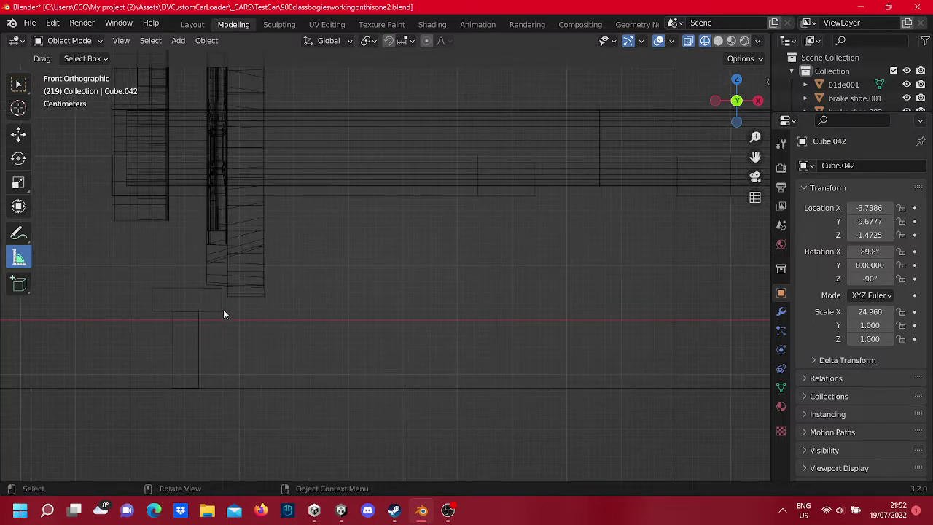
pyautogui.scroll(-1, 223, 309)
pyautogui.scroll(-1, 349, 313)
pyautogui.scroll(-2, 327, 318)
pyautogui.scroll(-1, 306, 321)
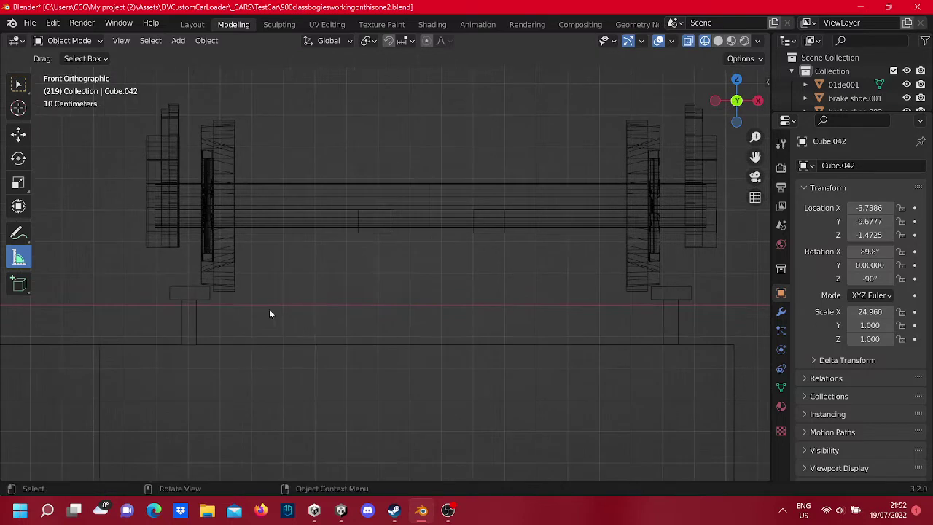
pyautogui.moveTo(210, 301); pyautogui.dragTo(589, 301)
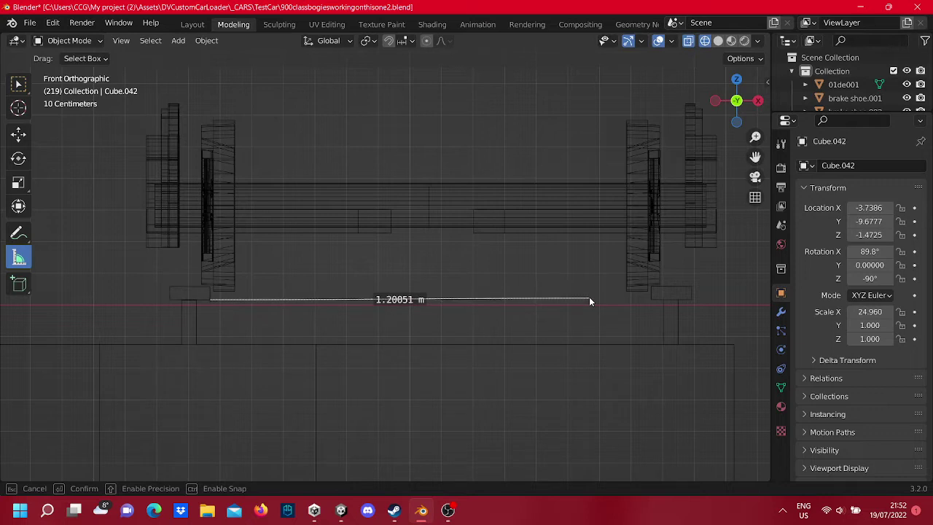
pyautogui.moveTo(589, 301); pyautogui.dragTo(653, 304)
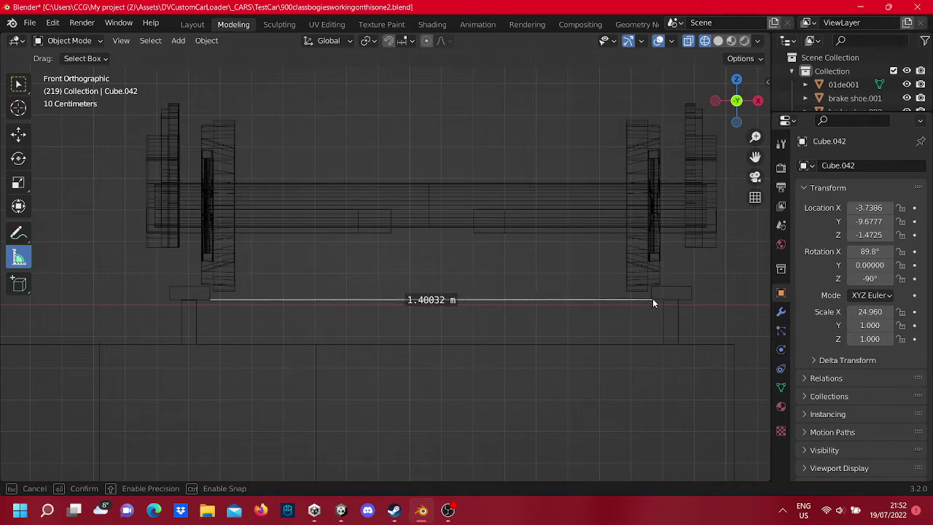
pyautogui.moveTo(653, 299); pyautogui.dragTo(653, 299)
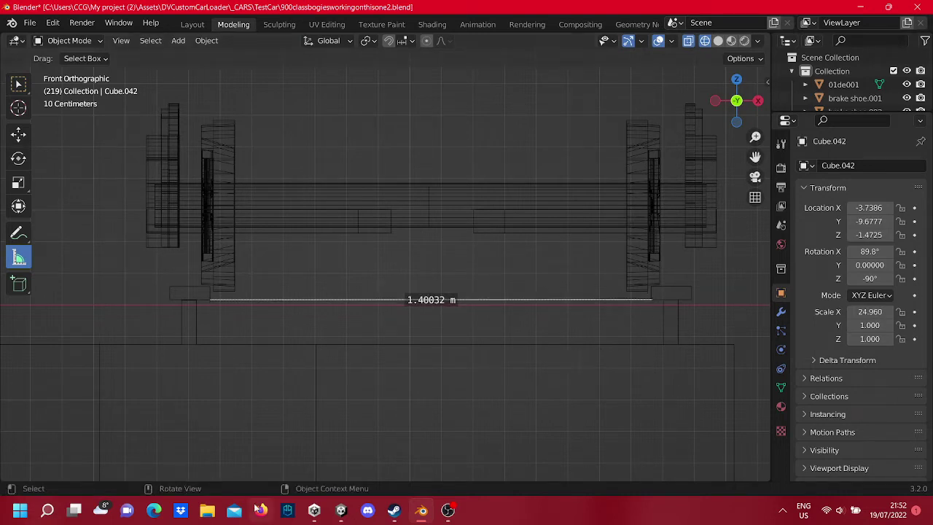
# Step: Search Google for the Derail Valley track gauge and read the Reddit thread giving 1.435 m
pyautogui.click(154, 511)
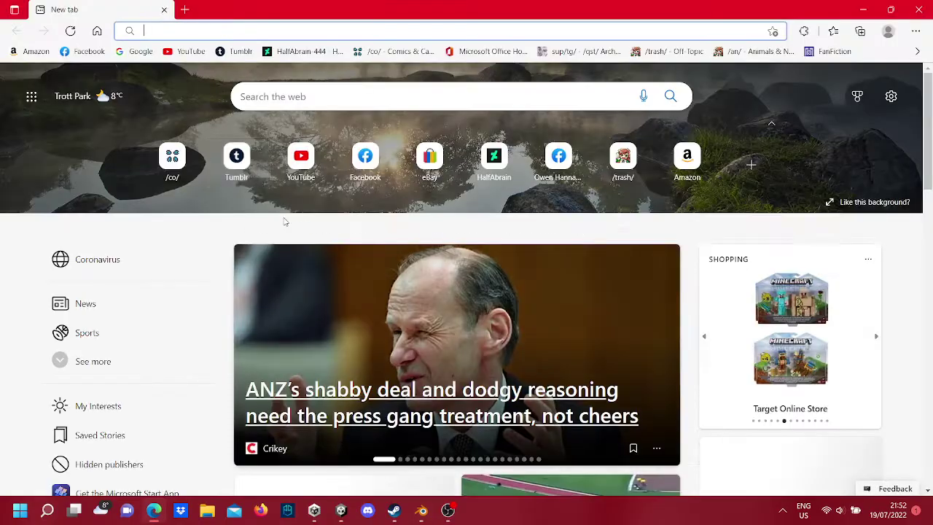
pyautogui.click(144, 52)
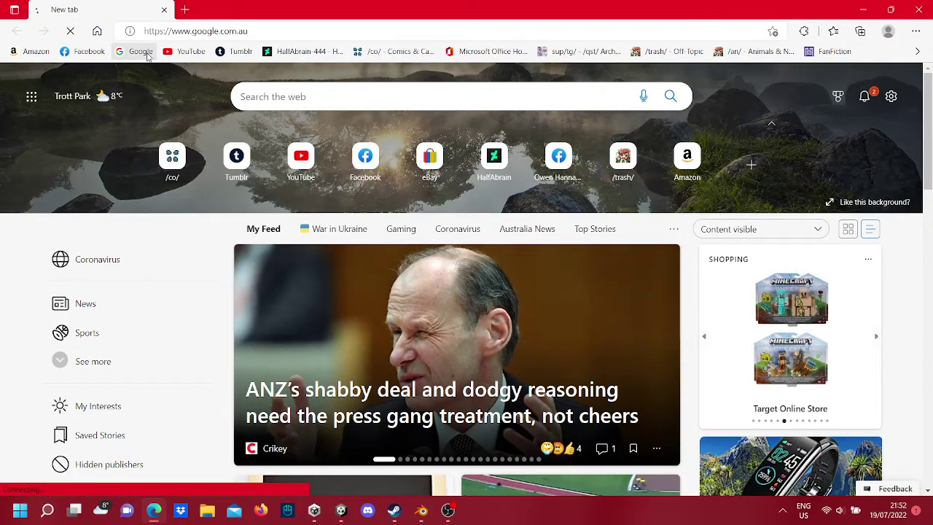
pyautogui.write('de')
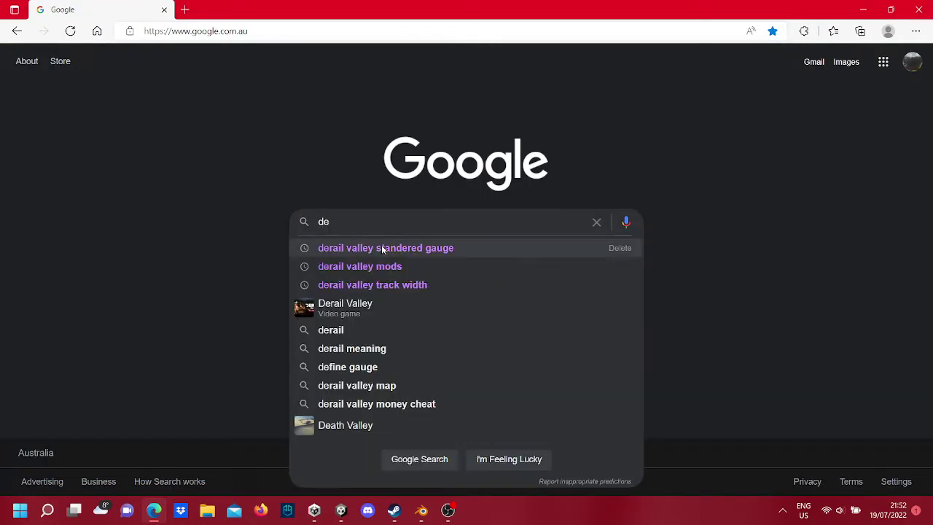
pyautogui.click(380, 246)
pyautogui.click(262, 203)
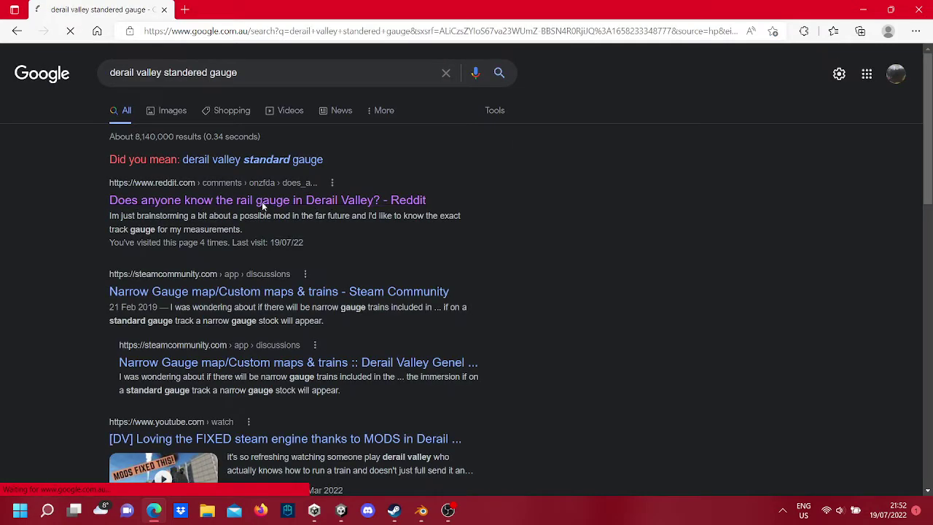
pyautogui.scroll(-3, 498, 307)
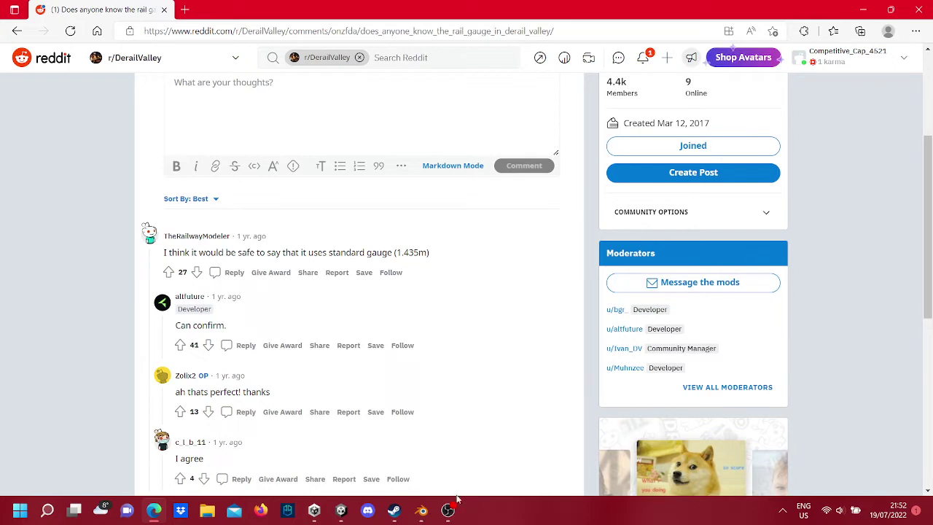
# Step: Switch between the Reddit gauge thread and Blender, ending back in the Blender scene
pyautogui.click(423, 511)
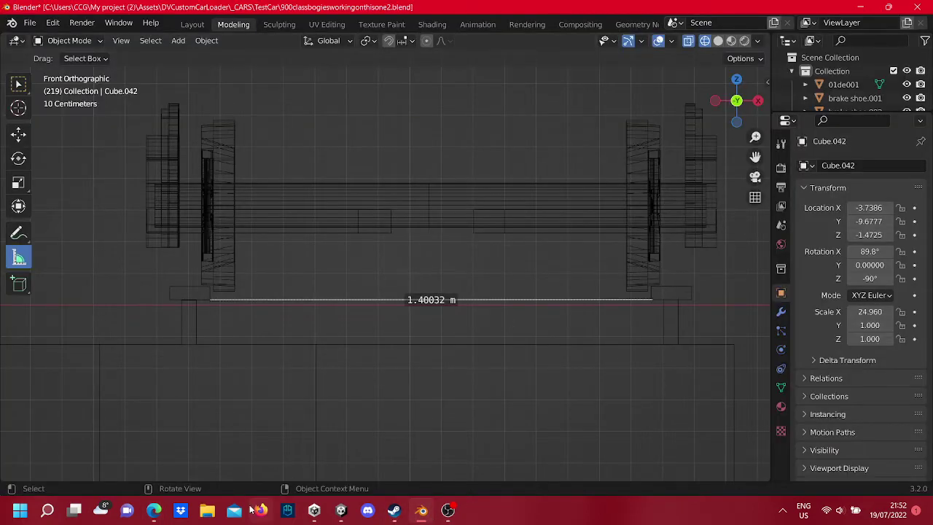
pyautogui.click(155, 510)
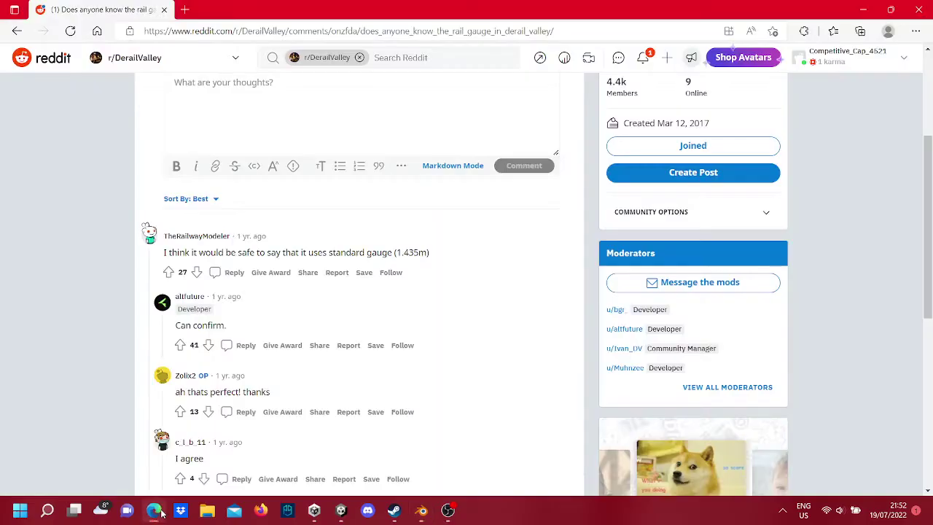
pyautogui.click(155, 510)
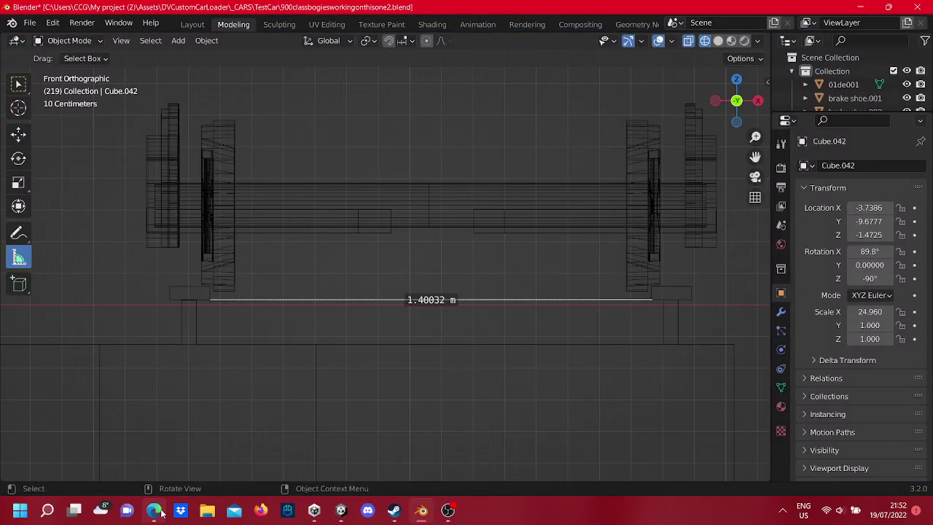
pyautogui.click(162, 513)
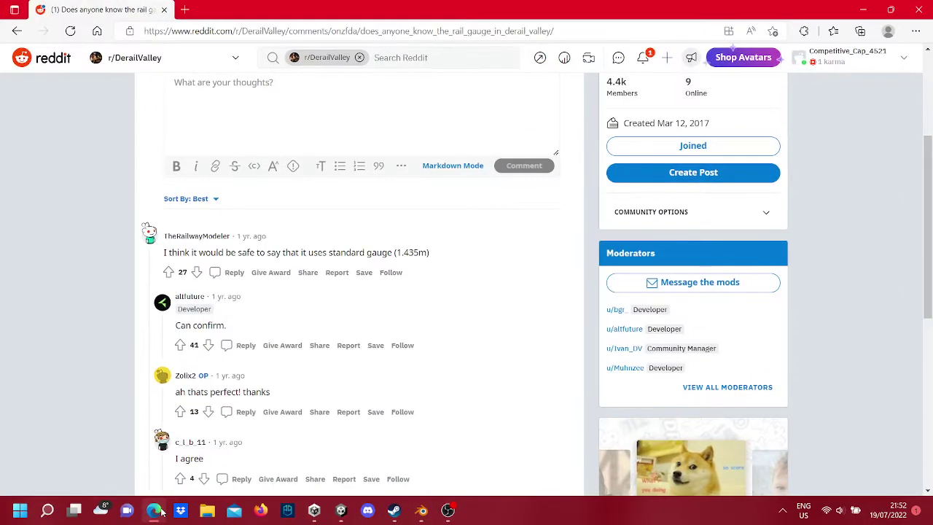
pyautogui.click(162, 512)
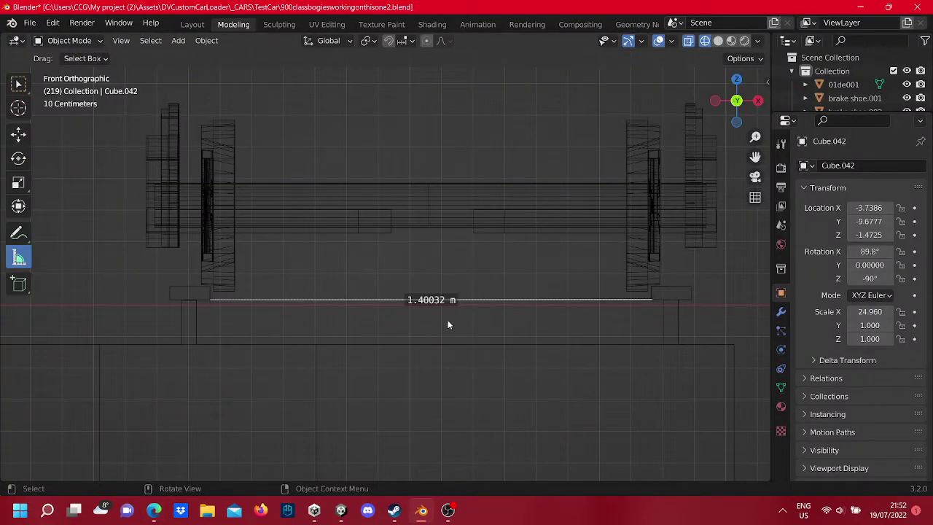
# Step: Bend the rail ruler into an angle measurement and reposition its angle point
pyautogui.moveTo(426, 299); pyautogui.dragTo(606, 295)
pyautogui.press('a')
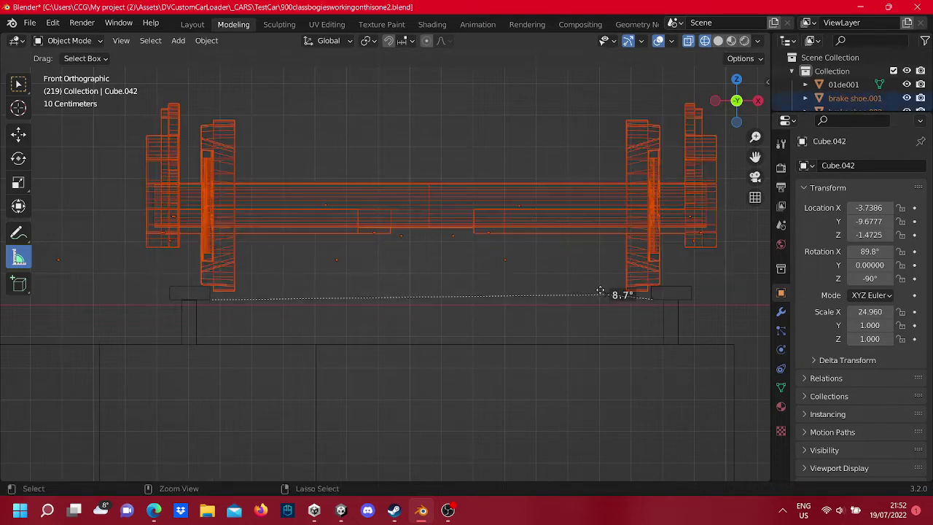
pyautogui.rightClick(578, 338)
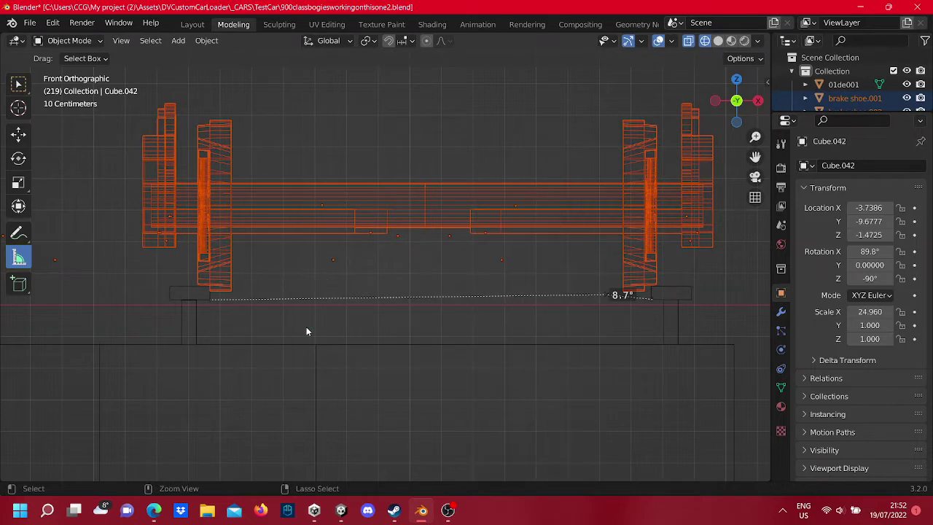
pyautogui.scroll(-1, 306, 326)
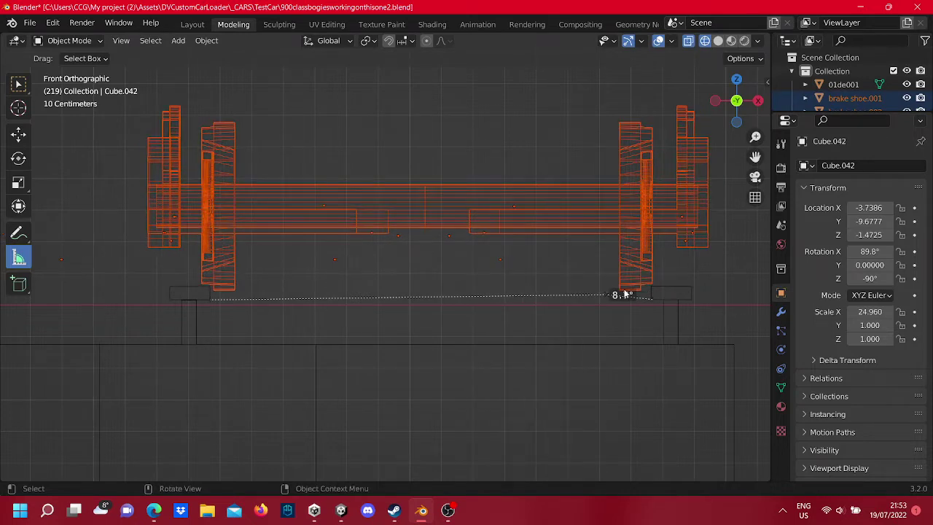
pyautogui.moveTo(612, 294)
pyautogui.mouseDown()
pyautogui.moveTo(575, 292)
pyautogui.moveTo(517, 321)
pyautogui.mouseUp()
pyautogui.rightClick(519, 290)
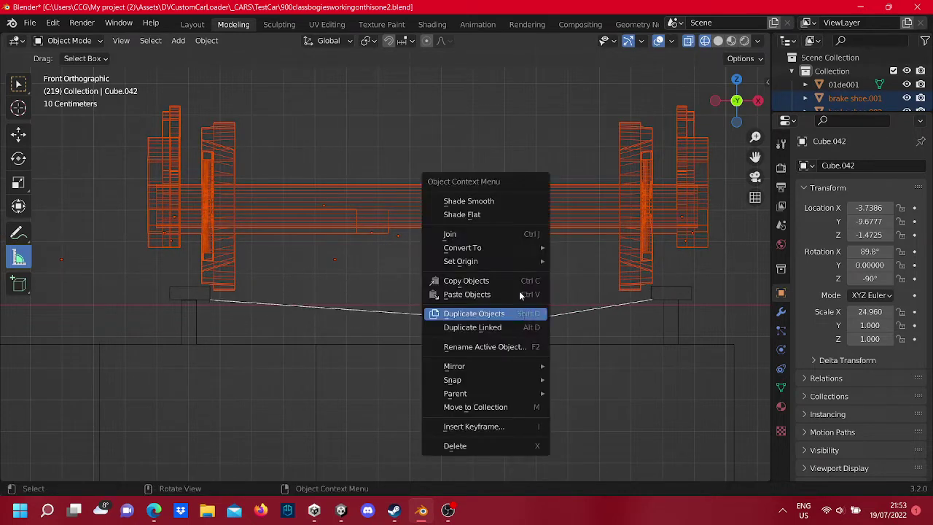
pyautogui.click(383, 283)
# Step: Clear the selection and move the ruler's angle point upward
pyautogui.click(534, 347)
pyautogui.click(474, 265)
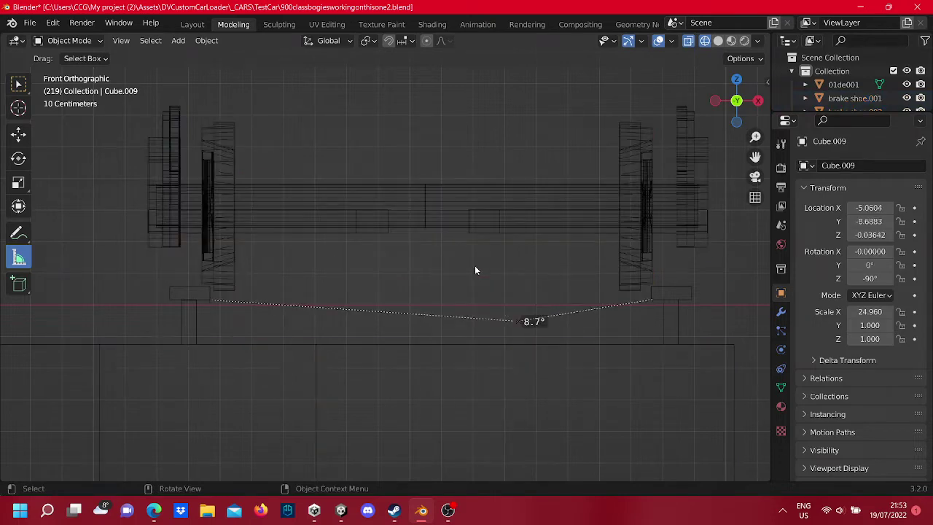
pyautogui.scroll(-3, 474, 265)
pyautogui.scroll(3, 471, 298)
pyautogui.moveTo(526, 321); pyautogui.dragTo(429, 276)
pyautogui.rightClick(435, 274)
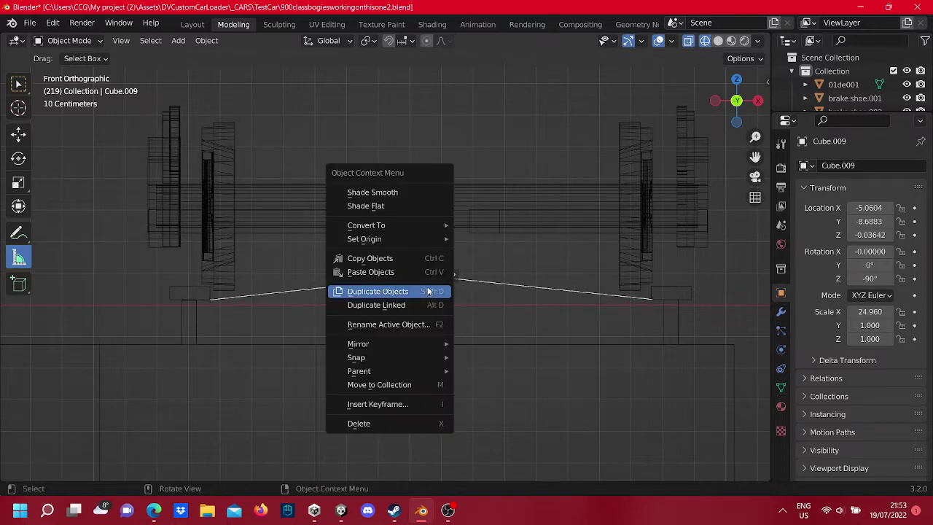
pyautogui.click(397, 427)
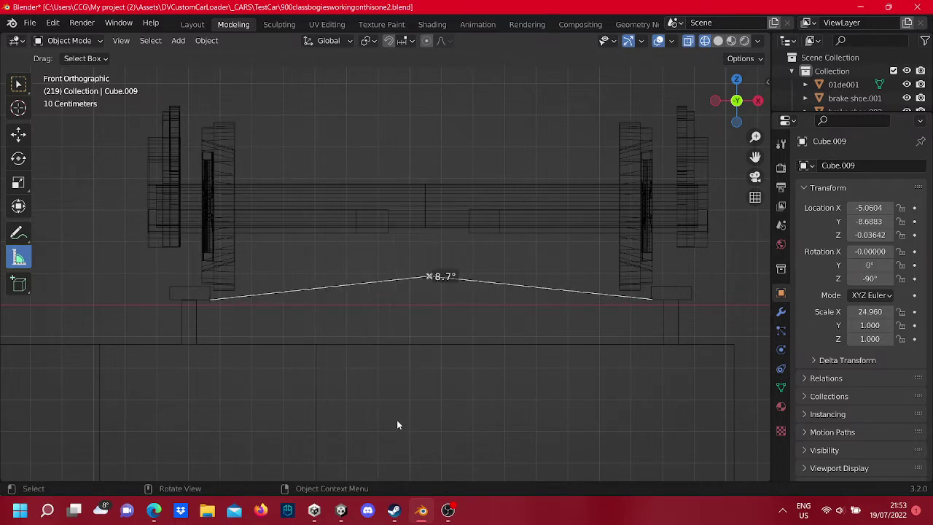
# Step: Select the bogie wheelset object Cube.042
pyautogui.click(422, 294)
pyautogui.click(422, 295)
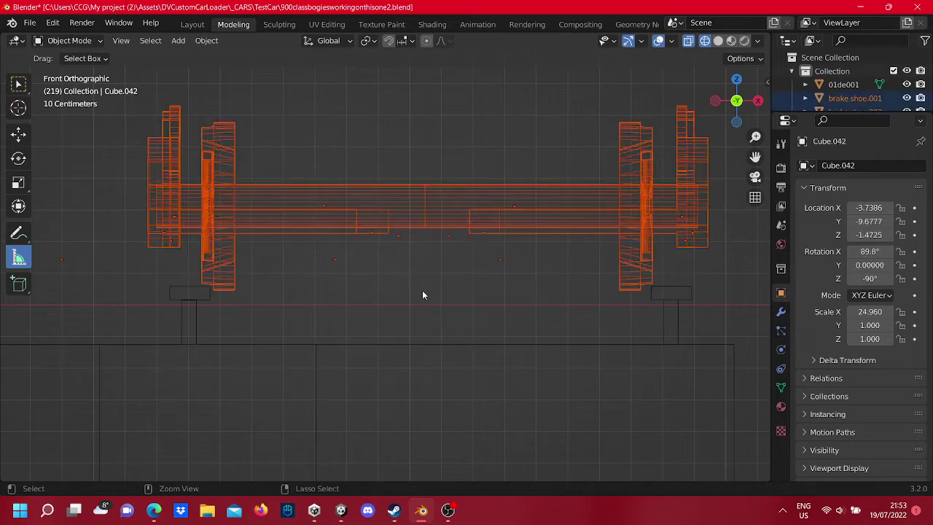
pyautogui.scroll(-5, 422, 295)
pyautogui.scroll(3, 515, 286)
pyautogui.scroll(2, 515, 285)
# Step: Scale the wheelset by 1.016 and shift it 0.007686 m along X, then deselect
pyautogui.click(19, 181)
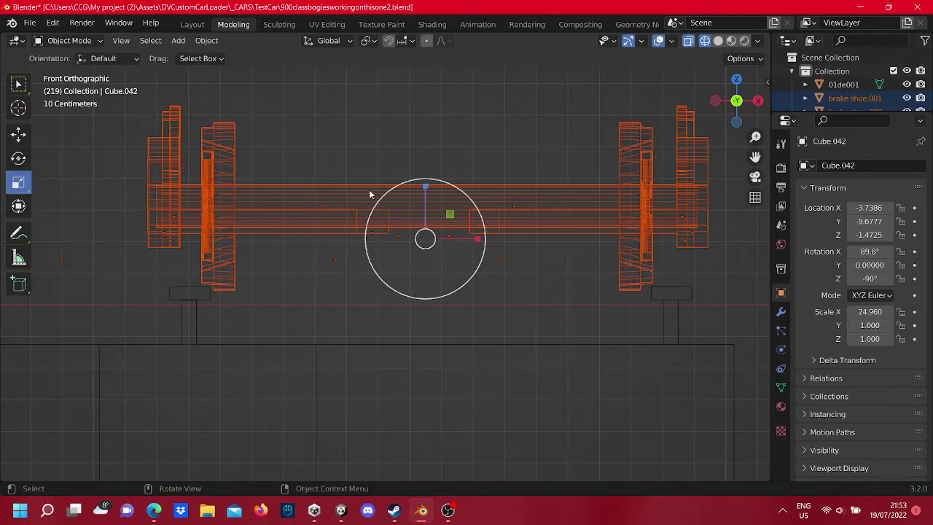
pyautogui.moveTo(372, 200); pyautogui.dragTo(371, 192)
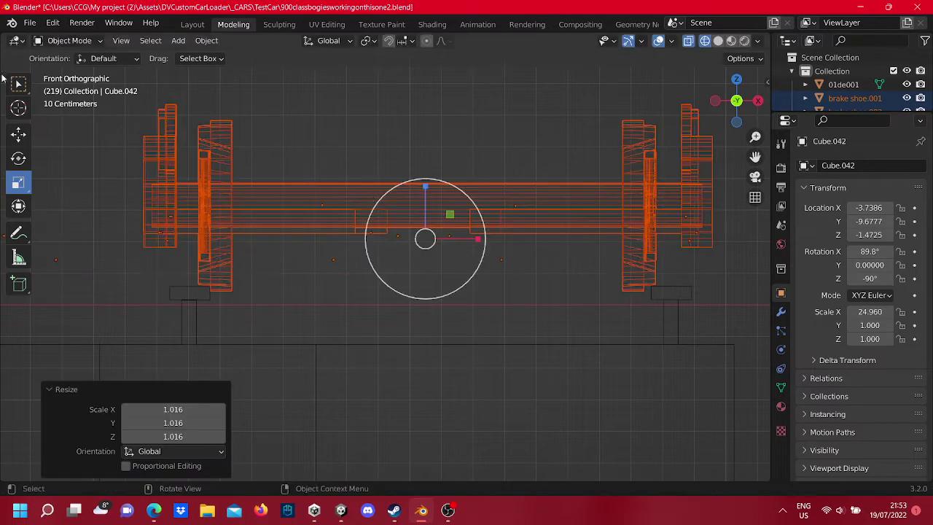
pyautogui.click(19, 133)
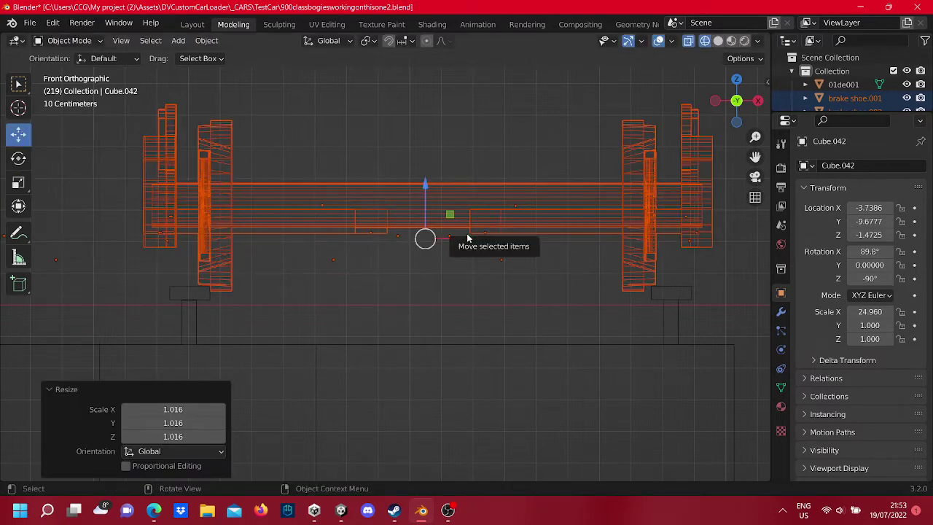
pyautogui.moveTo(469, 239)
pyautogui.mouseDown()
pyautogui.moveTo(474, 233)
pyautogui.moveTo(476, 279)
pyautogui.mouseUp()
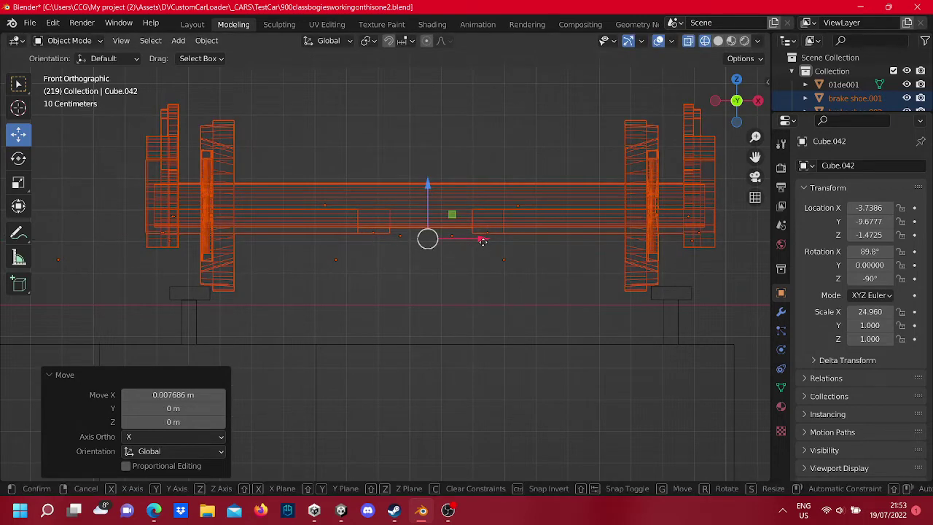
pyautogui.moveTo(480, 243); pyautogui.dragTo(484, 242)
pyautogui.click(470, 302)
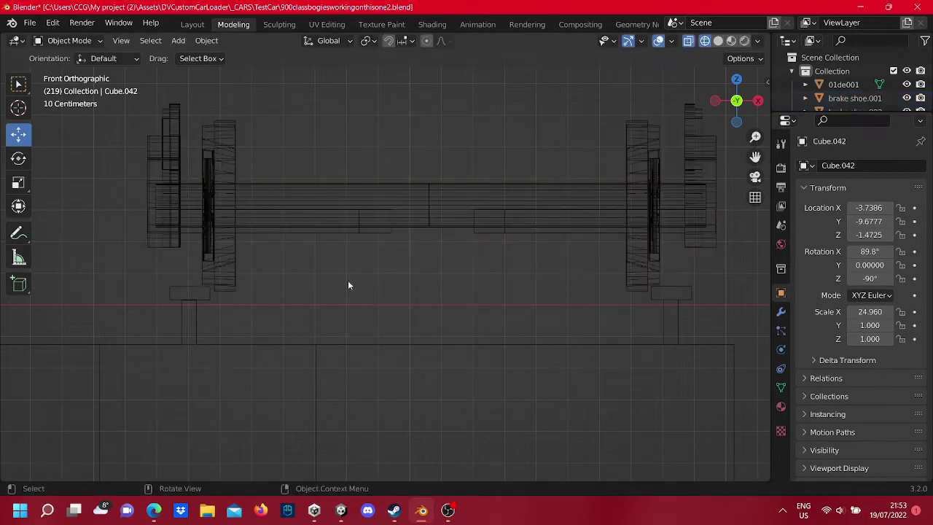
# Step: Straighten the rail ruler back to 1.40032 m and start a second ruler across the wheels
pyautogui.click(18, 258)
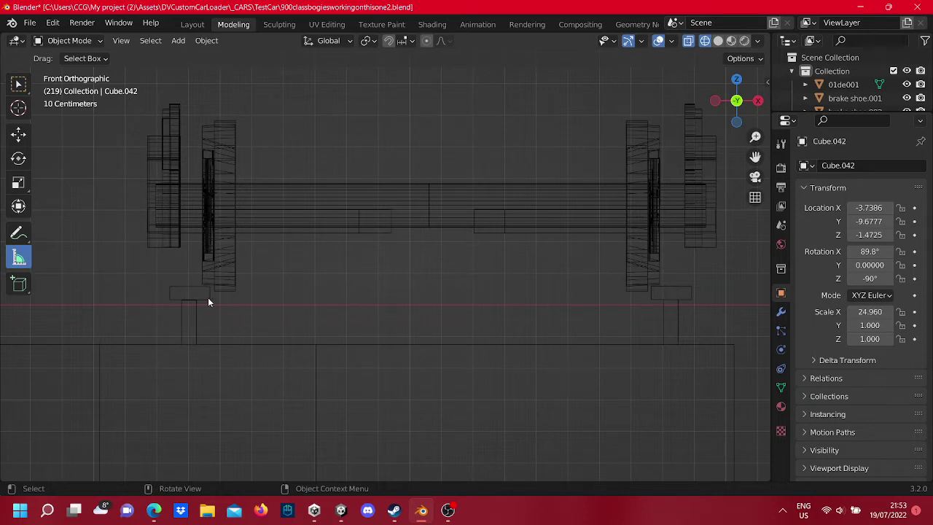
pyautogui.moveTo(208, 299); pyautogui.dragTo(652, 298)
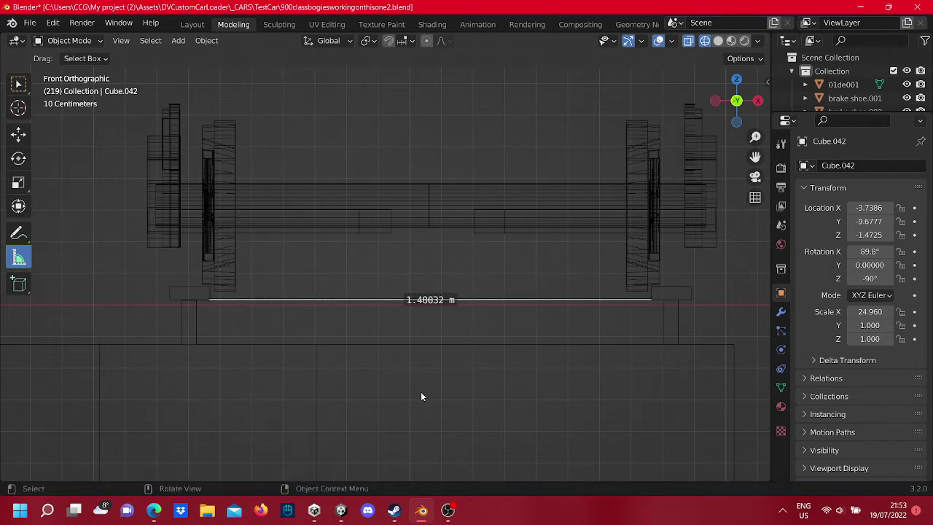
pyautogui.moveTo(154, 510)
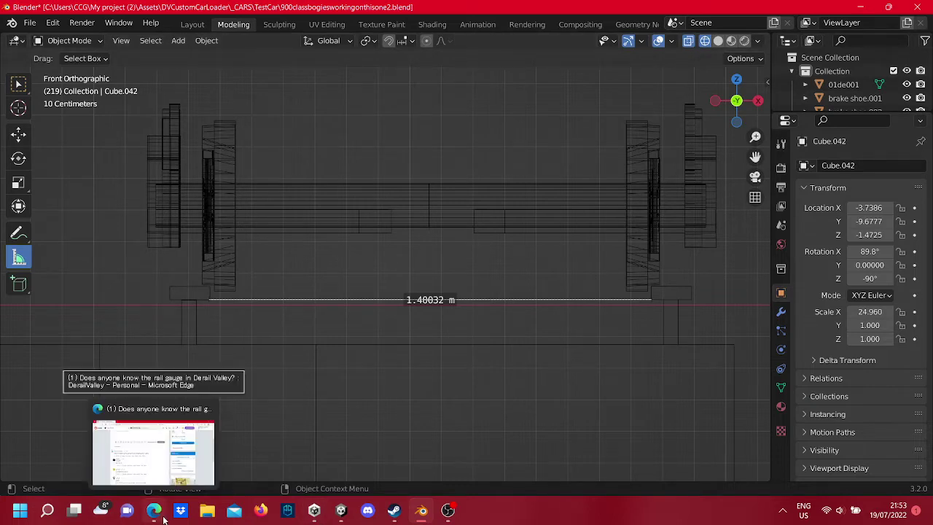
pyautogui.click(208, 459)
pyautogui.hotkey('alt', 'Tab')
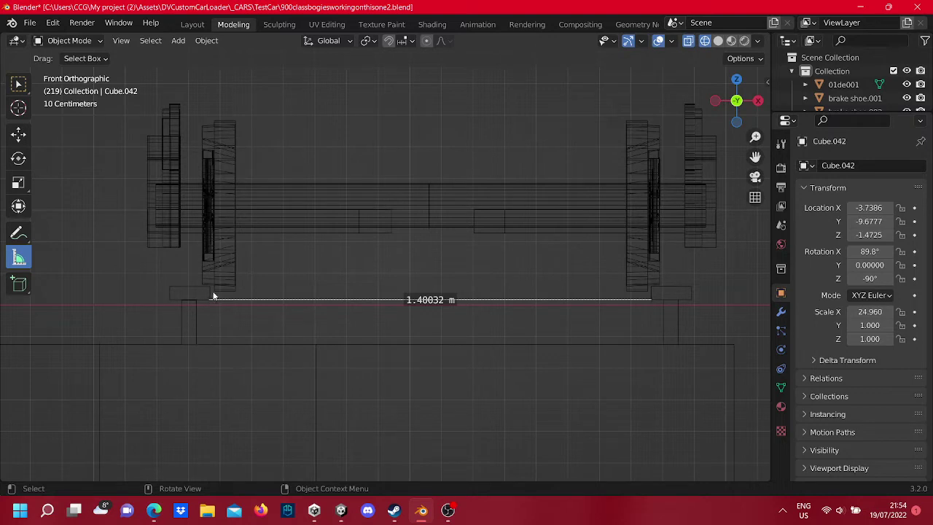
pyautogui.moveTo(210, 291)
pyautogui.mouseDown()
pyautogui.moveTo(714, 282)
pyautogui.moveTo(653, 290)
pyautogui.mouseUp()
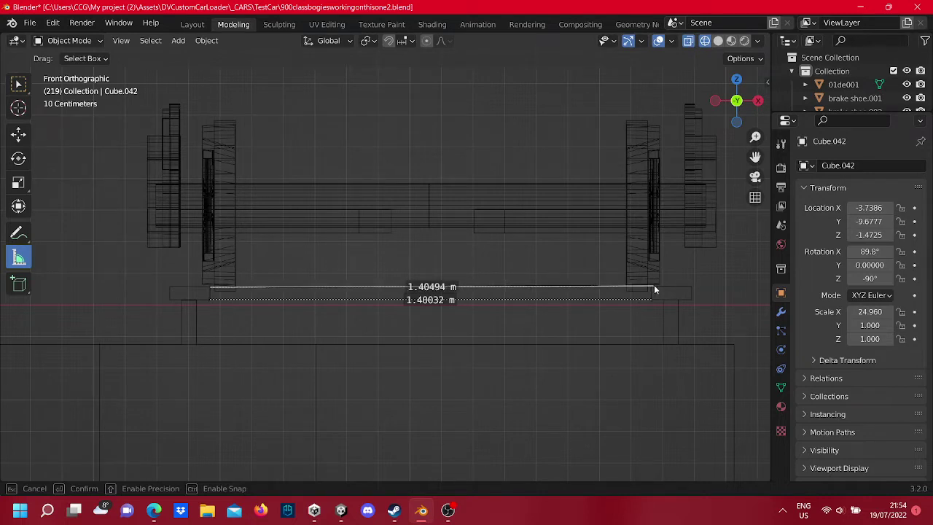
# Step: Fix the wheel-spacing ruler at 1.4034 m and zoom in to check its right end
pyautogui.moveTo(653, 286); pyautogui.dragTo(655, 290)
pyautogui.moveTo(654, 287); pyautogui.dragTo(654, 288)
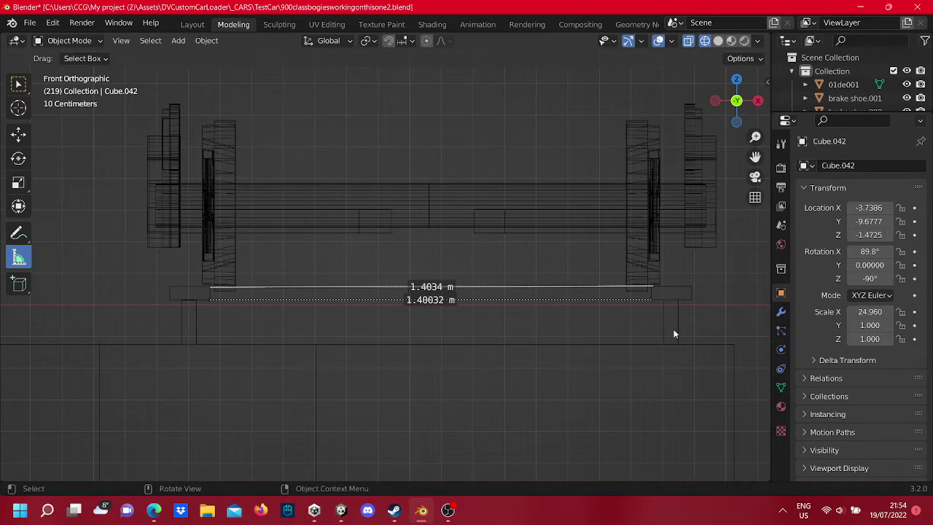
pyautogui.scroll(3, 670, 345)
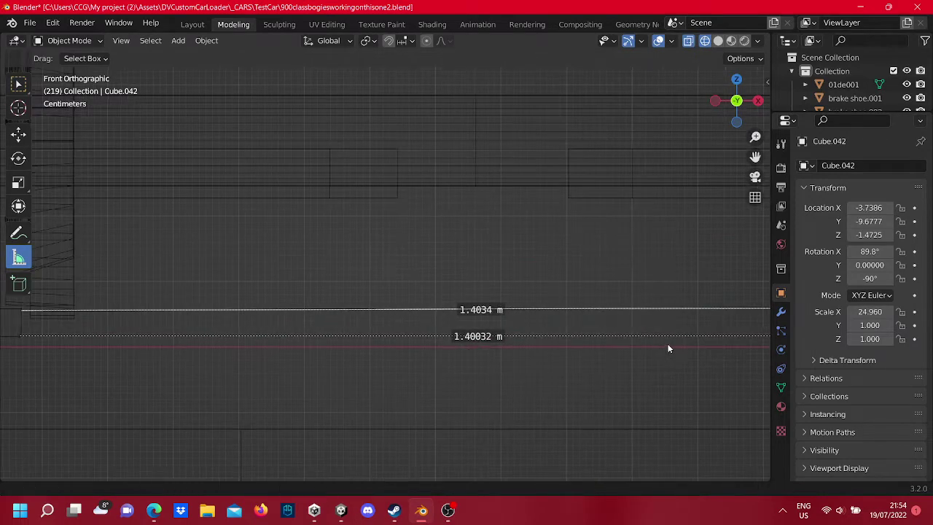
pyautogui.keyDown('shift'); pyautogui.moveTo(526, 331); pyautogui.dragTo(257, 292, button='middle'); pyautogui.keyUp('shift')
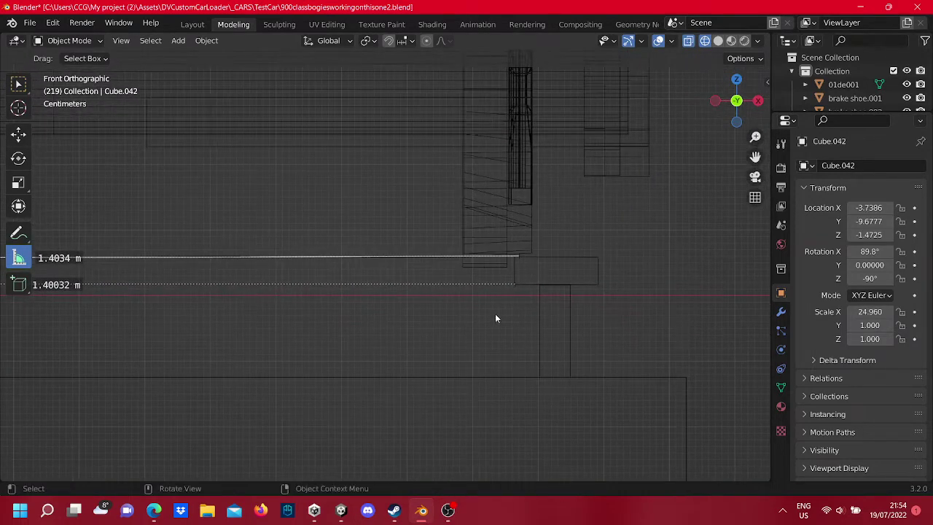
pyautogui.scroll(3, 510, 312)
pyautogui.keyDown('shift'); pyautogui.moveTo(658, 281); pyautogui.dragTo(516, 259, button='middle'); pyautogui.keyUp('shift')
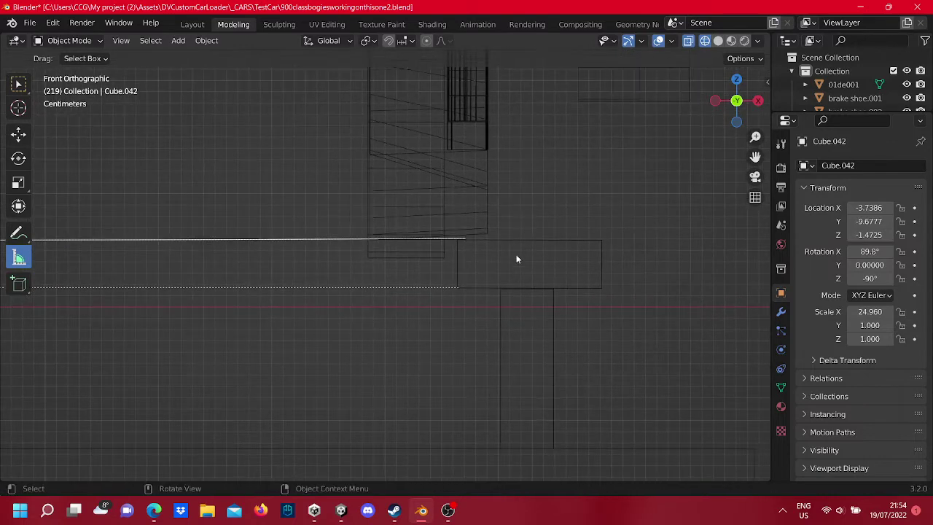
pyautogui.scroll(-5, 193, 161)
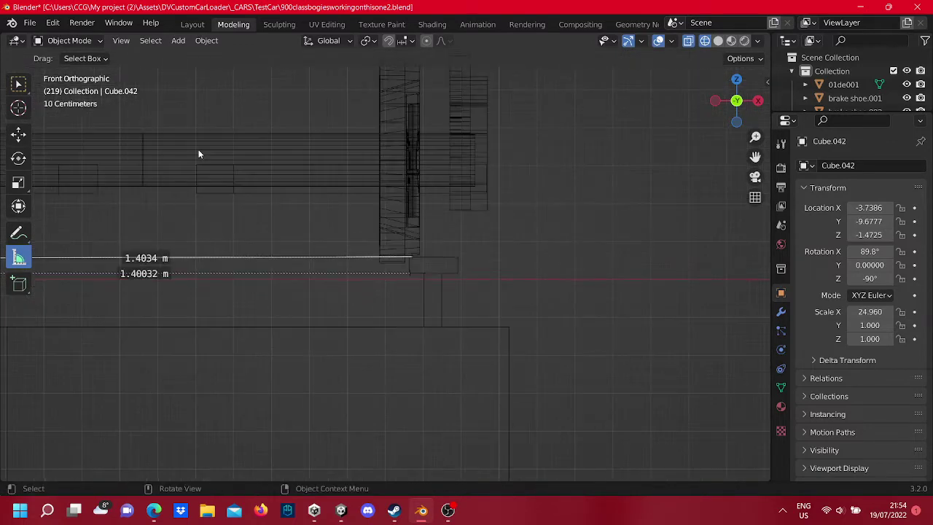
pyautogui.keyDown('shift'); pyautogui.moveTo(213, 300); pyautogui.dragTo(272, 275, button='middle'); pyautogui.keyUp('shift')
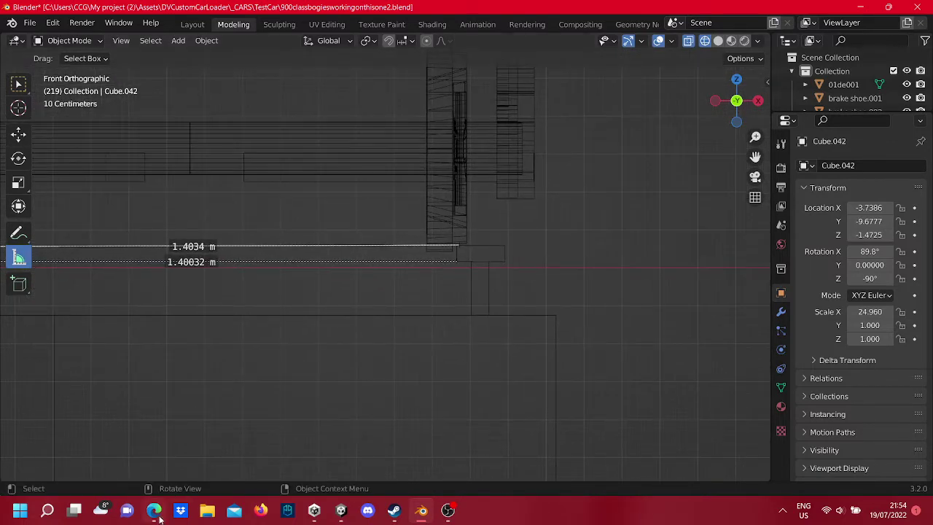
# Step: Delete the extra rulers, keeping only the 1.40032 m rail-gap measurement
pyautogui.click(157, 513)
pyautogui.click(154, 518)
pyautogui.keyDown('shift'); pyautogui.moveTo(167, 397); pyautogui.dragTo(478, 390, button='middle'); pyautogui.keyUp('shift')
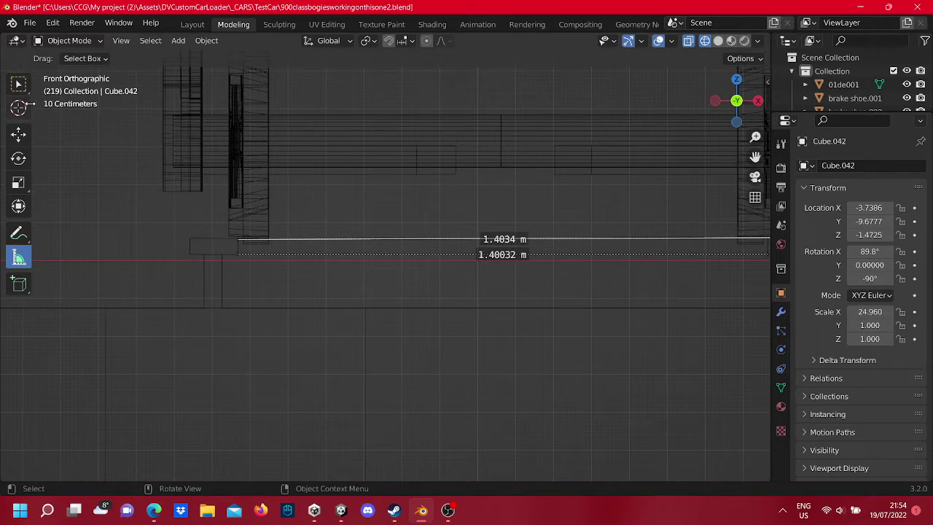
pyautogui.click(389, 319)
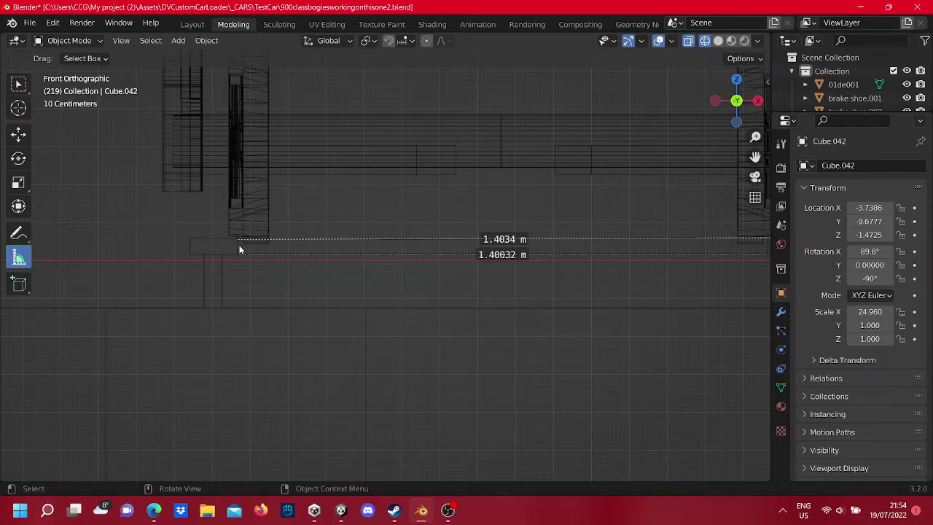
pyautogui.moveTo(238, 249)
pyautogui.mouseDown()
pyautogui.moveTo(752, 244)
pyautogui.moveTo(583, 245)
pyautogui.moveTo(201, 131)
pyautogui.moveTo(125, 200)
pyautogui.mouseUp()
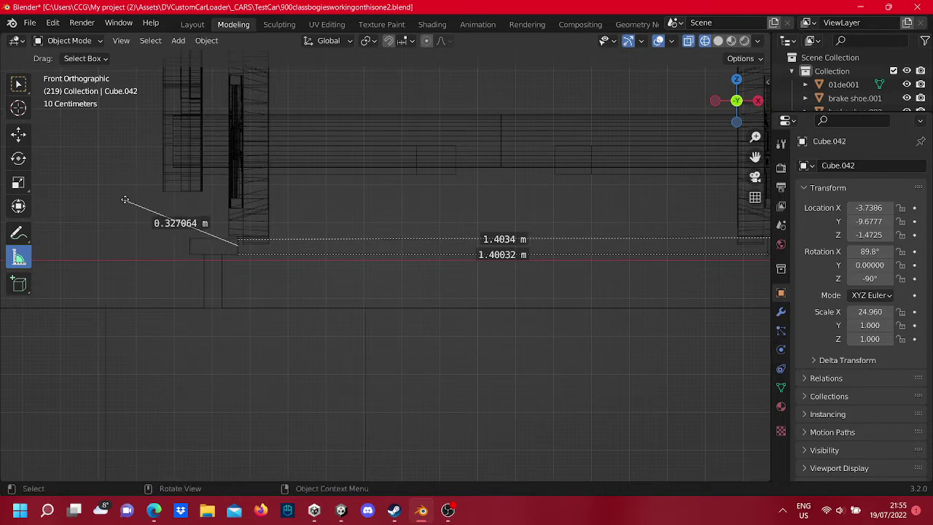
pyautogui.press('Delete')
pyautogui.scroll(-2, 510, 284)
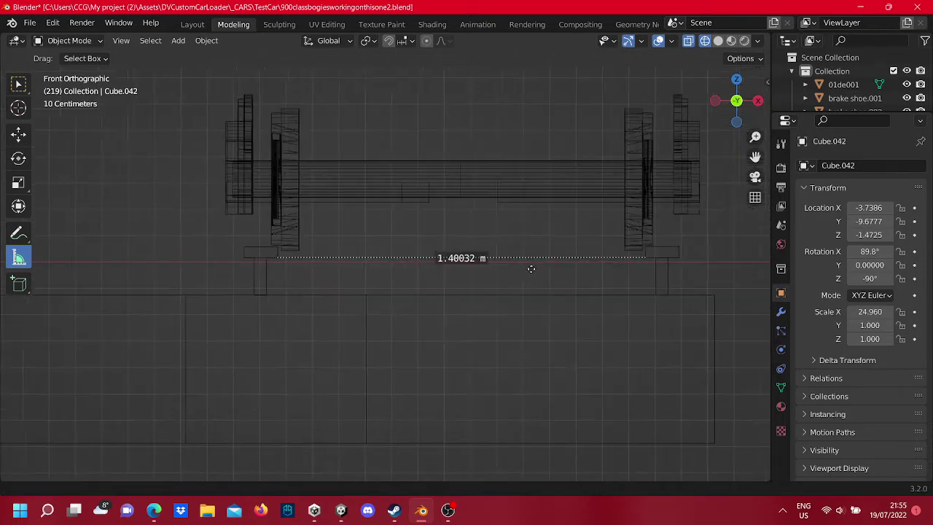
# Step: Zoom in on the right rail and measure its head width: 0.041105 m
pyautogui.keyDown('shift'); pyautogui.moveTo(531, 269); pyautogui.dragTo(327, 256, button='middle'); pyautogui.keyUp('shift')
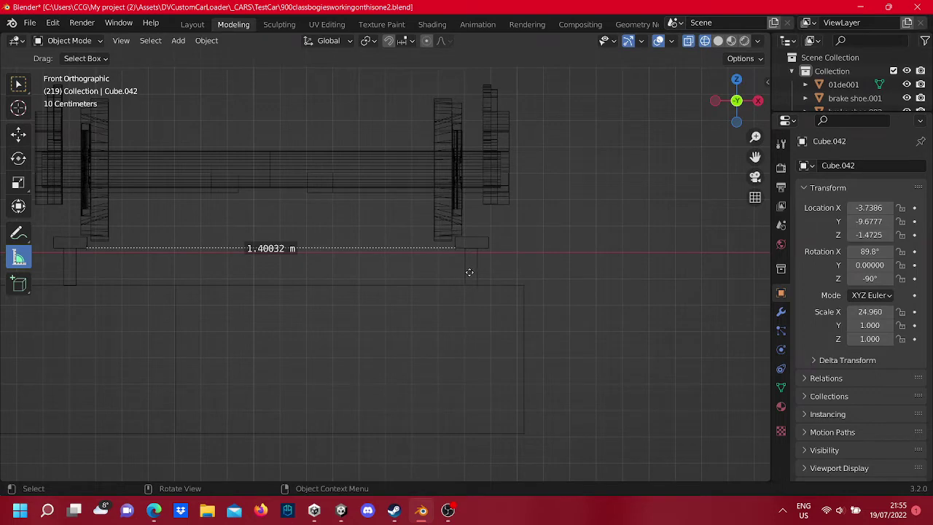
pyautogui.scroll(3, 469, 272)
pyautogui.keyDown('shift'); pyautogui.moveTo(437, 255); pyautogui.dragTo(329, 301, button='middle'); pyautogui.keyUp('shift')
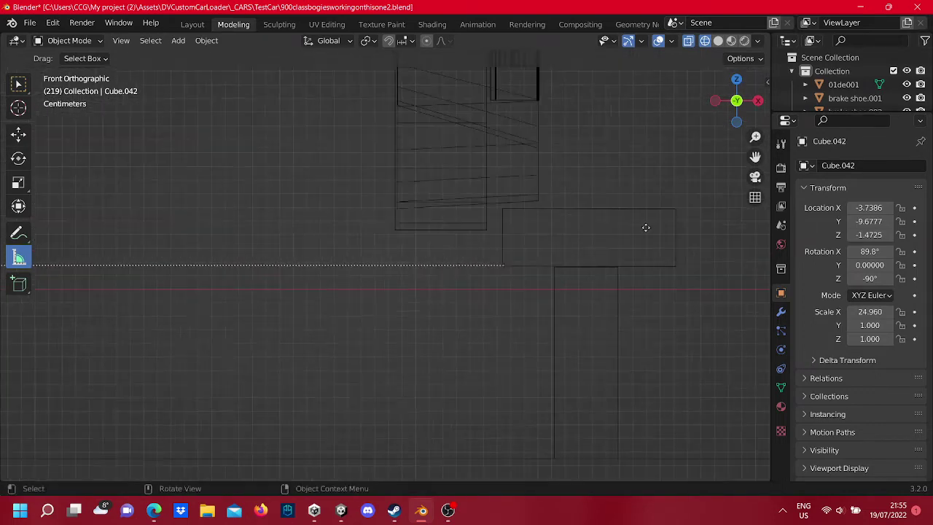
pyautogui.scroll(2, 646, 227)
pyautogui.keyDown('shift'); pyautogui.moveTo(633, 216); pyautogui.dragTo(454, 208, button='middle'); pyautogui.keyUp('shift')
pyautogui.scroll(2, 437, 218)
pyautogui.keyDown('shift'); pyautogui.moveTo(383, 241); pyautogui.dragTo(374, 231, button='middle'); pyautogui.keyUp('shift')
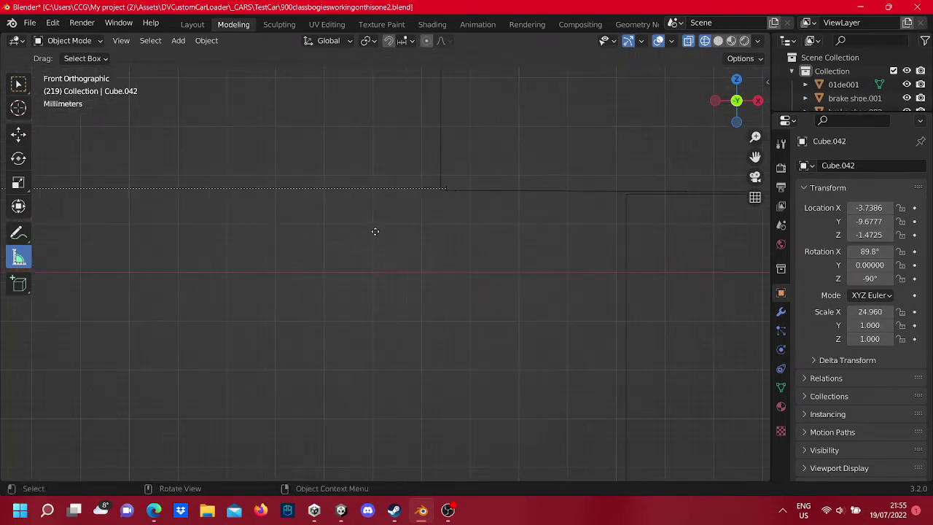
pyautogui.moveTo(372, 223); pyautogui.dragTo(428, 224)
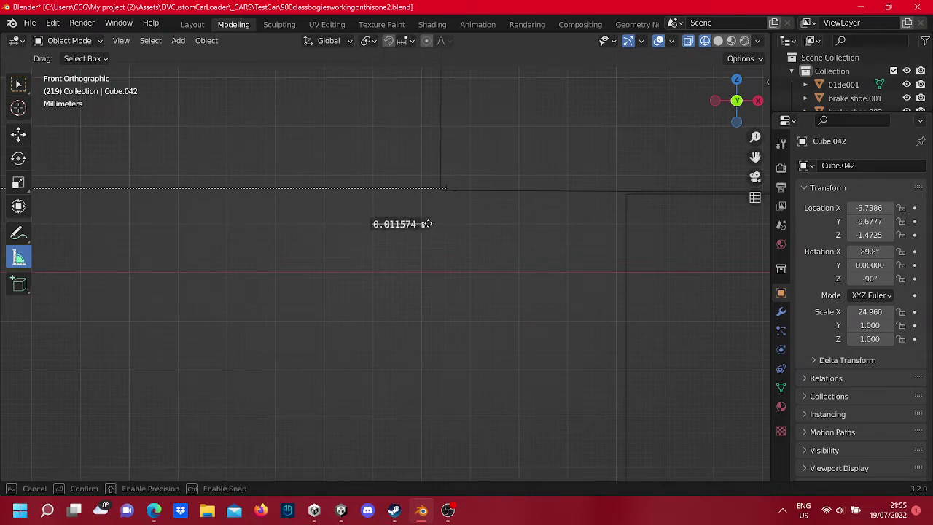
pyautogui.moveTo(429, 224); pyautogui.dragTo(572, 225)
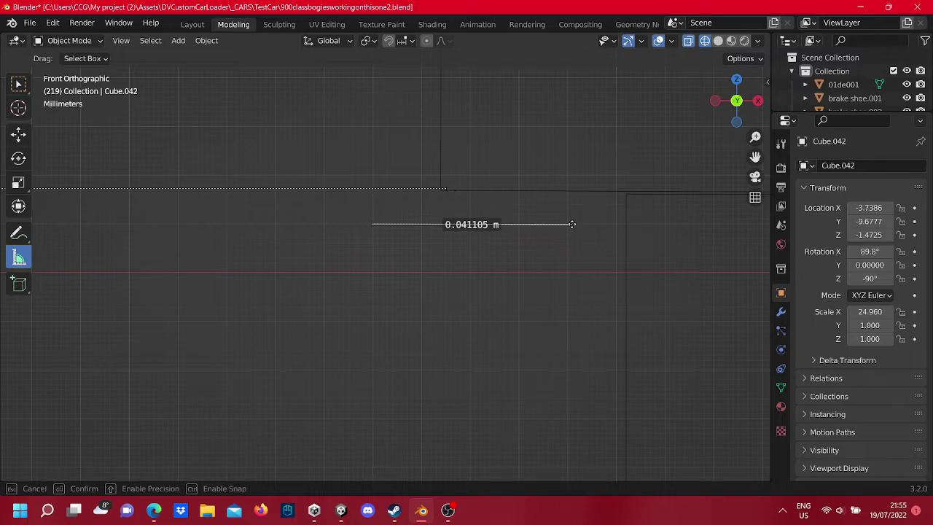
pyautogui.moveTo(572, 224); pyautogui.dragTo(572, 224)
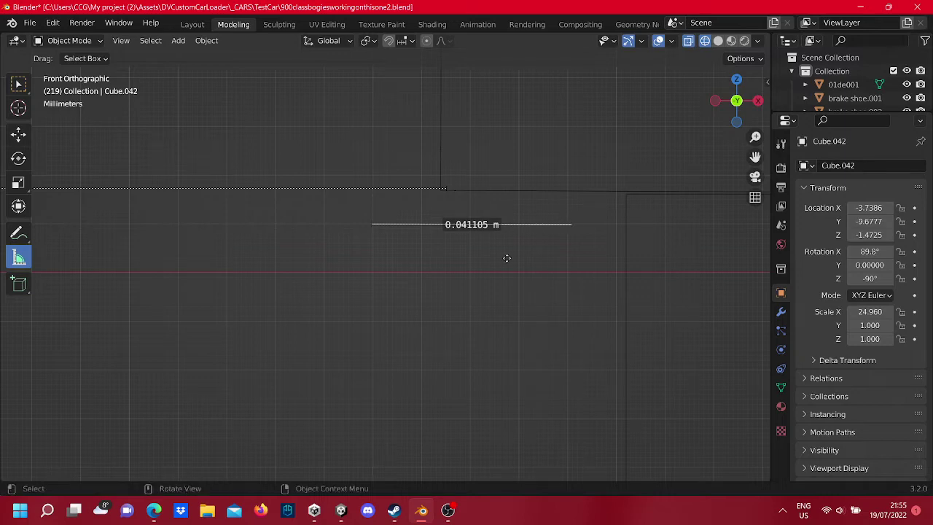
# Step: Measure the rail profile's height at 0.100826 m, then delete both rulers
pyautogui.scroll(-2, 453, 255)
pyautogui.scroll(-3, 452, 255)
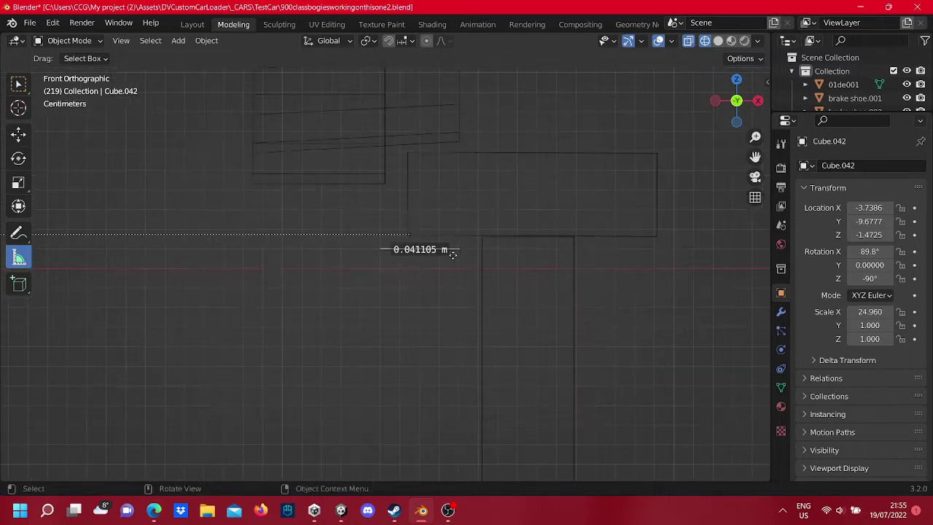
pyautogui.scroll(-2, 453, 255)
pyautogui.scroll(-2, 453, 255)
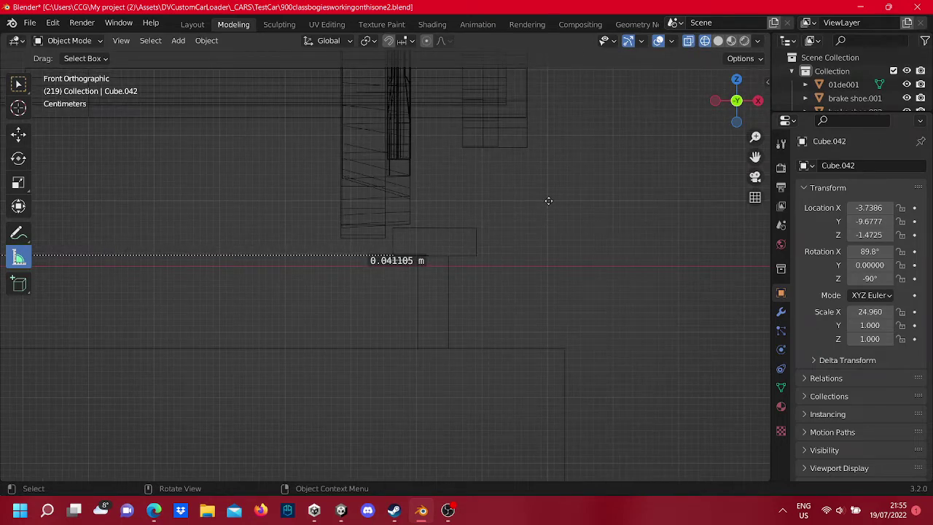
pyautogui.moveTo(548, 201); pyautogui.dragTo(547, 265)
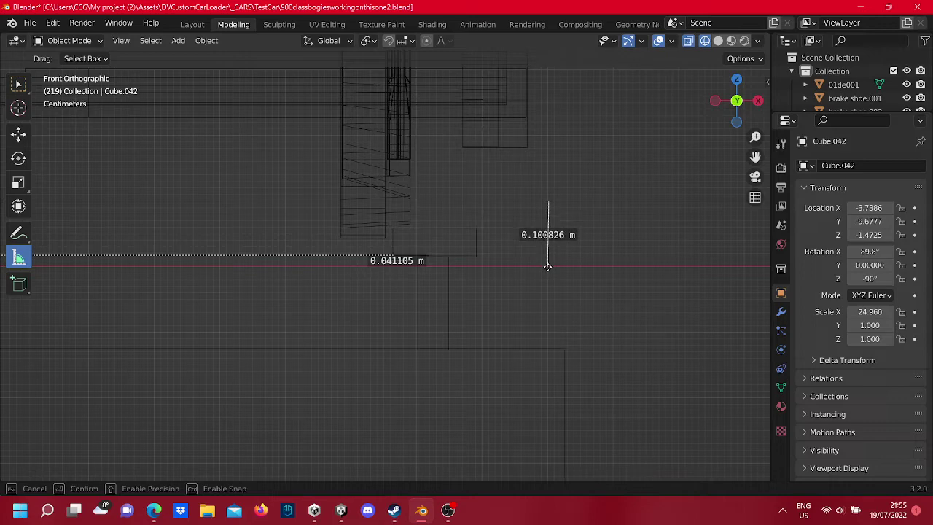
pyautogui.moveTo(548, 267); pyautogui.dragTo(547, 267)
pyautogui.press('Delete')
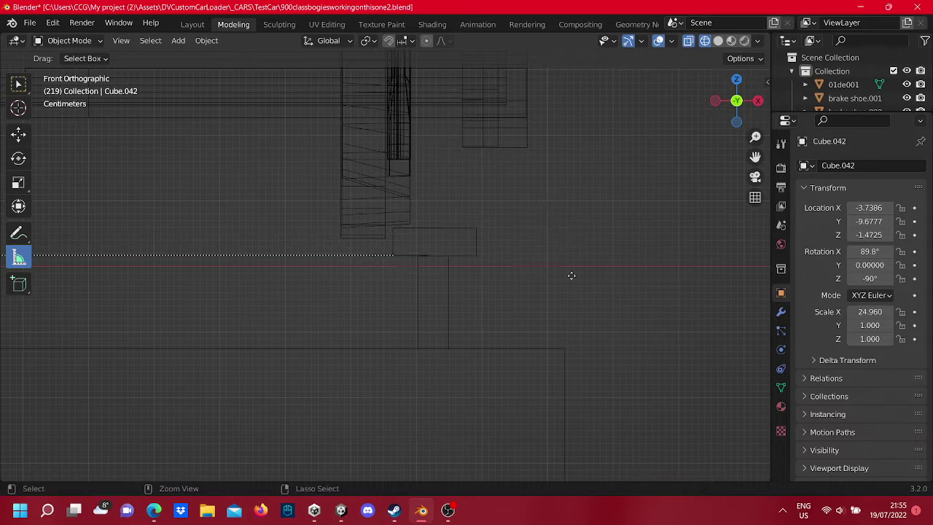
pyautogui.press('Delete')
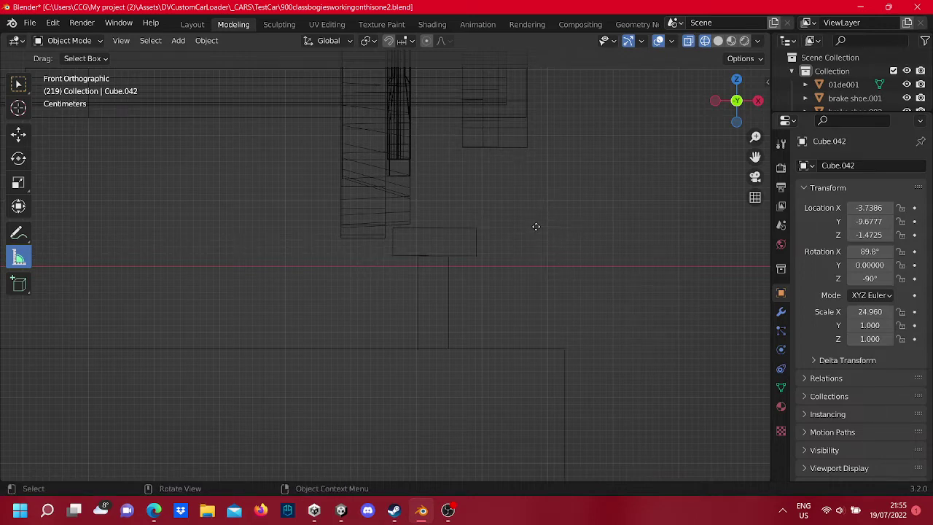
# Step: Centre both wheels in view and switch back to the Select Box tool
pyautogui.scroll(-3, 536, 226)
pyautogui.scroll(-3, 371, 276)
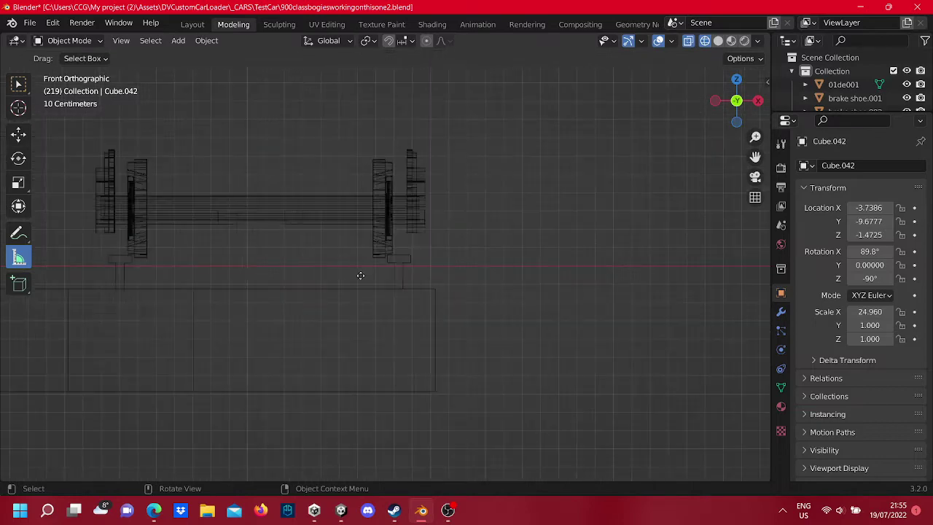
pyautogui.moveTo(312, 260)
pyautogui.keyDown('shift'); pyautogui.mouseDown(button='middle')
pyautogui.moveTo(423, 223)
pyautogui.moveTo(508, 233)
pyautogui.mouseUp(button='middle'); pyautogui.keyUp('shift')
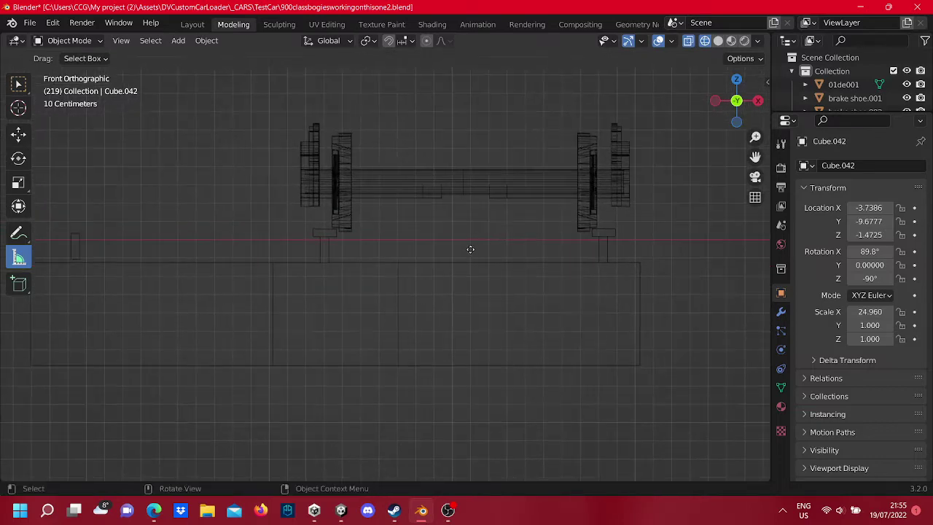
pyautogui.scroll(2, 469, 250)
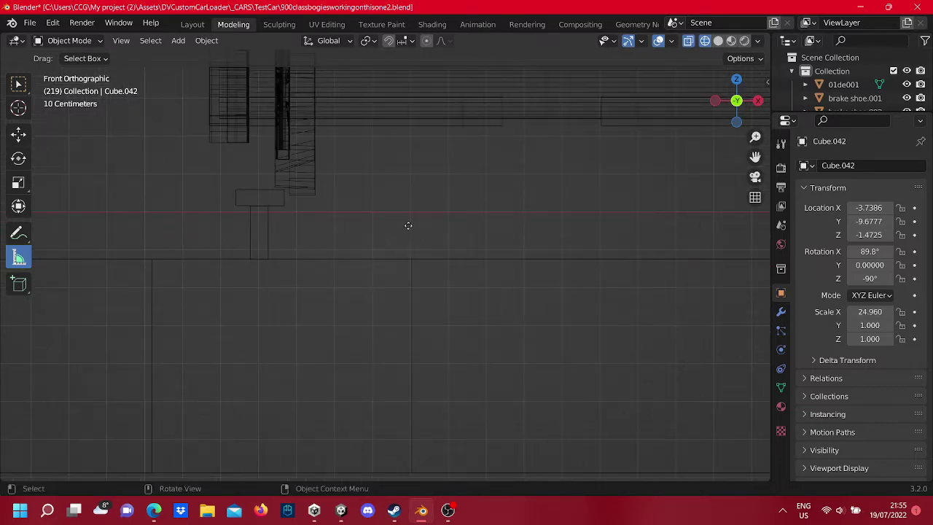
pyautogui.scroll(-1, 408, 226)
pyautogui.click(18, 84)
pyautogui.scroll(2, 304, 241)
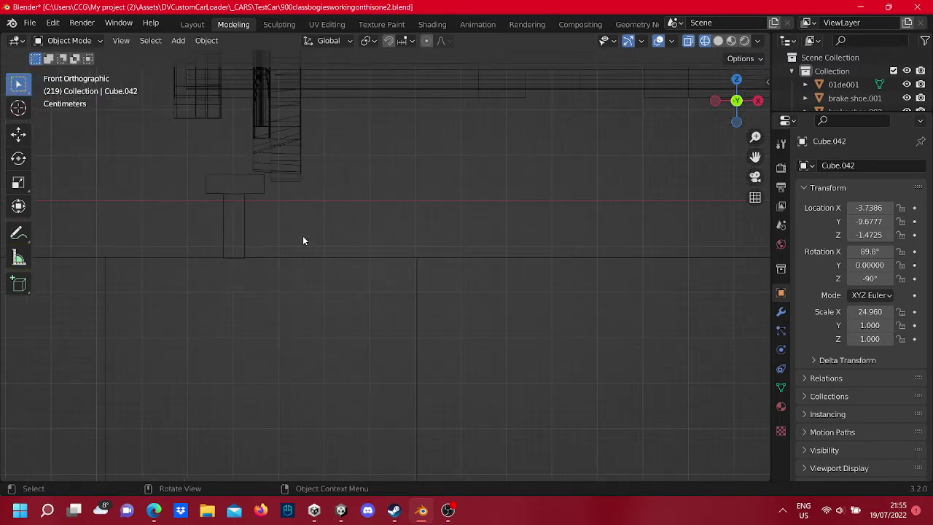
pyautogui.scroll(-2, 270, 237)
# Step: In Edit Mode, select all of Cube.042's mesh and shift the T rail profile 0.004719 m along X
pyautogui.scroll(-1, 306, 251)
pyautogui.press('Tab')
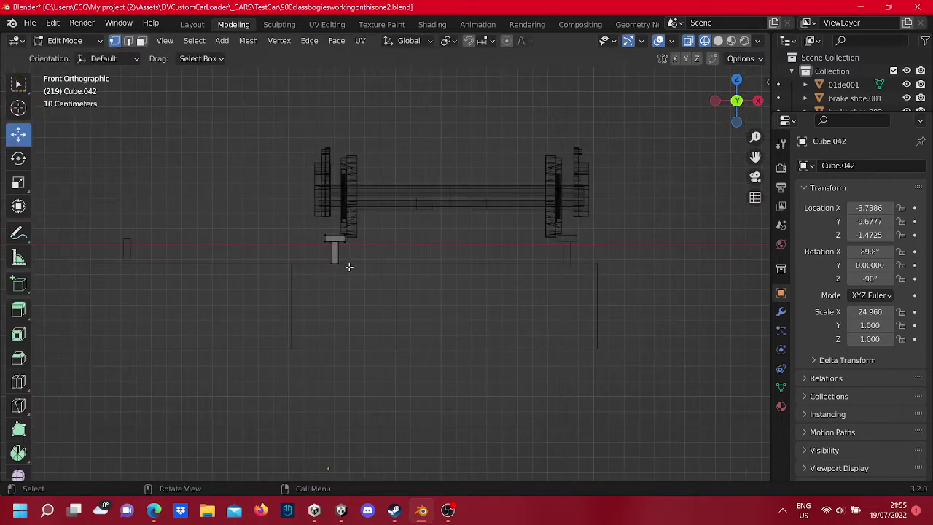
pyautogui.scroll(2, 328, 269)
pyautogui.press('a')
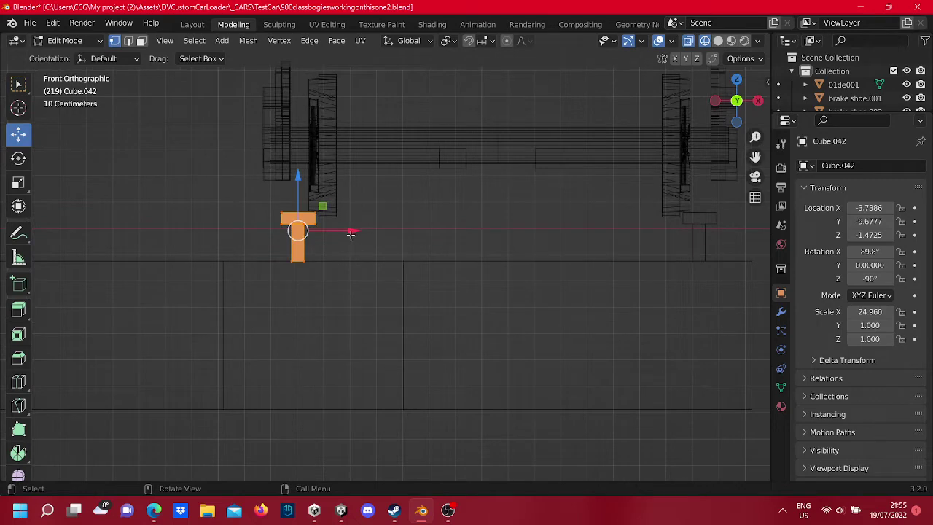
pyautogui.moveTo(349, 232); pyautogui.dragTo(292, 229)
# Step: Raise the T rail profile 0.04204 m along Z
pyautogui.scroll(5, 314, 232)
pyautogui.scroll(-2, 349, 255)
pyautogui.scroll(-2, 379, 259)
pyautogui.scroll(5, 306, 237)
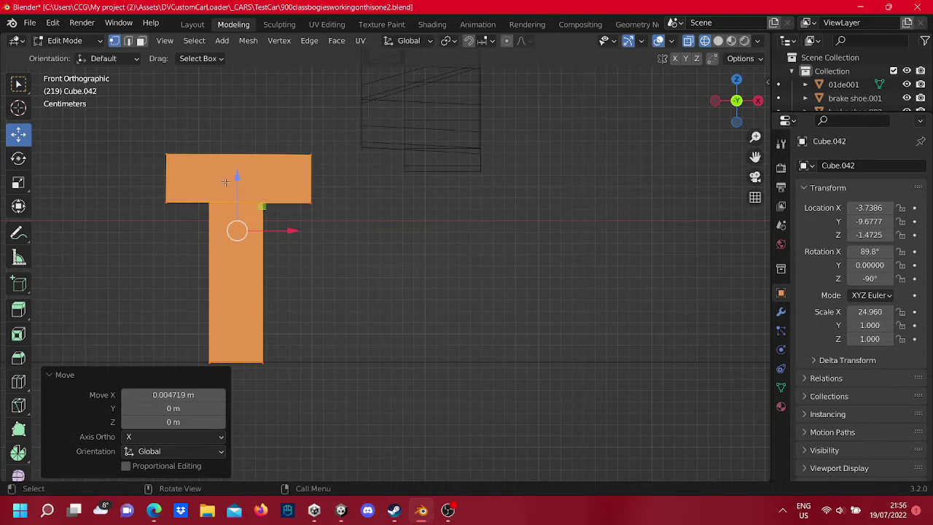
pyautogui.moveTo(235, 179); pyautogui.dragTo(242, 129)
# Step: Return to Object Mode and pan the view toward the wheelset
pyautogui.scroll(-4, 389, 223)
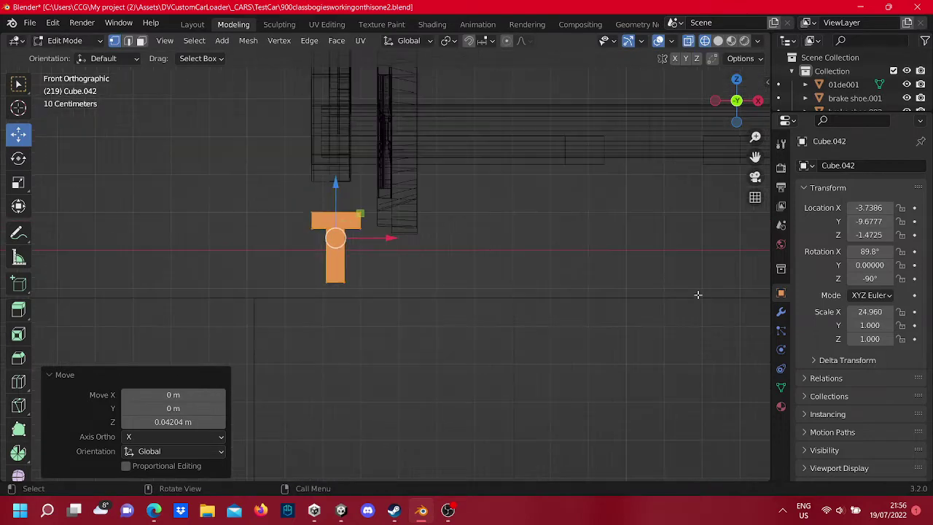
pyautogui.scroll(1, 661, 261)
pyautogui.scroll(3, 270, 326)
pyautogui.scroll(-1, 606, 308)
pyautogui.scroll(-1, 619, 310)
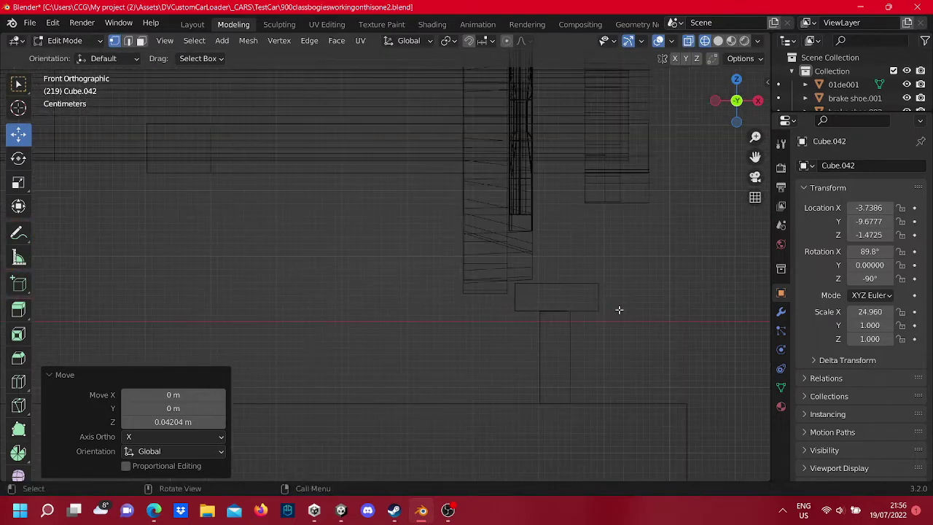
pyautogui.press('Tab')
pyautogui.scroll(-2, 362, 240)
pyautogui.keyDown('shift'); pyautogui.moveTo(362, 241); pyautogui.dragTo(437, 256, button='middle'); pyautogui.keyUp('shift')
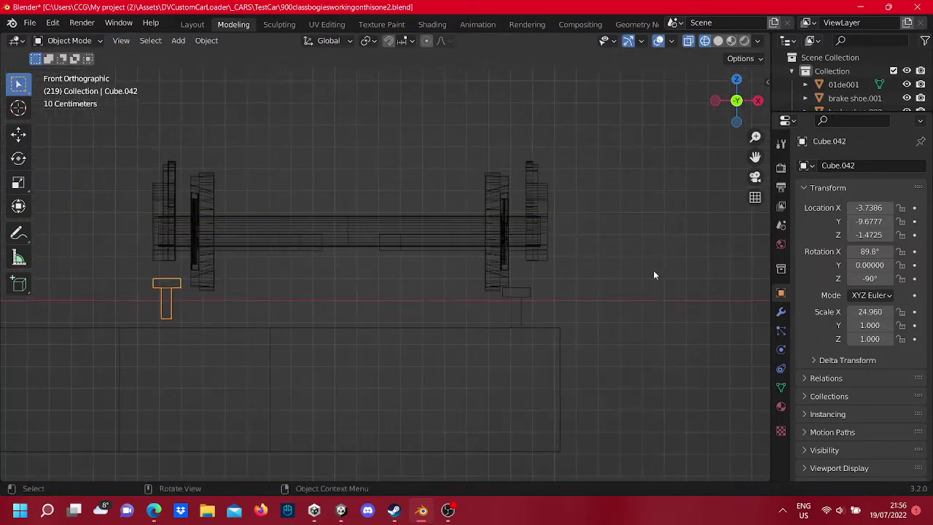
# Step: Select the wheelset object, toggle into Edit Mode and zoom in toward the T rail profile
pyautogui.moveTo(653, 269)
pyautogui.mouseDown()
pyautogui.moveTo(186, 173)
pyautogui.moveTo(124, 147)
pyautogui.mouseUp()
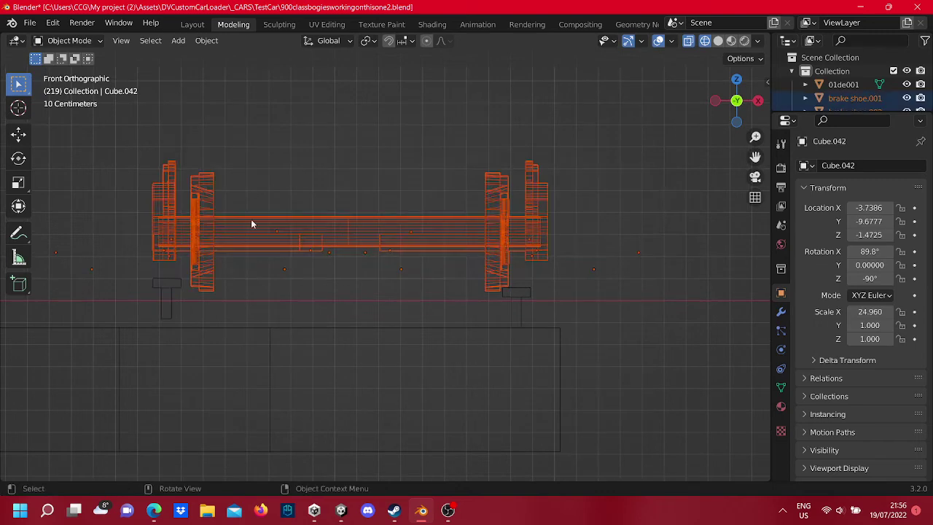
pyautogui.press('Tab')
pyautogui.moveTo(659, 328)
pyautogui.mouseDown()
pyautogui.moveTo(358, 156)
pyautogui.moveTo(462, 306)
pyautogui.moveTo(440, 332)
pyautogui.mouseUp()
pyautogui.press('Tab')
pyautogui.press('Tab')
pyautogui.press('Tab')
pyautogui.press('Tab')
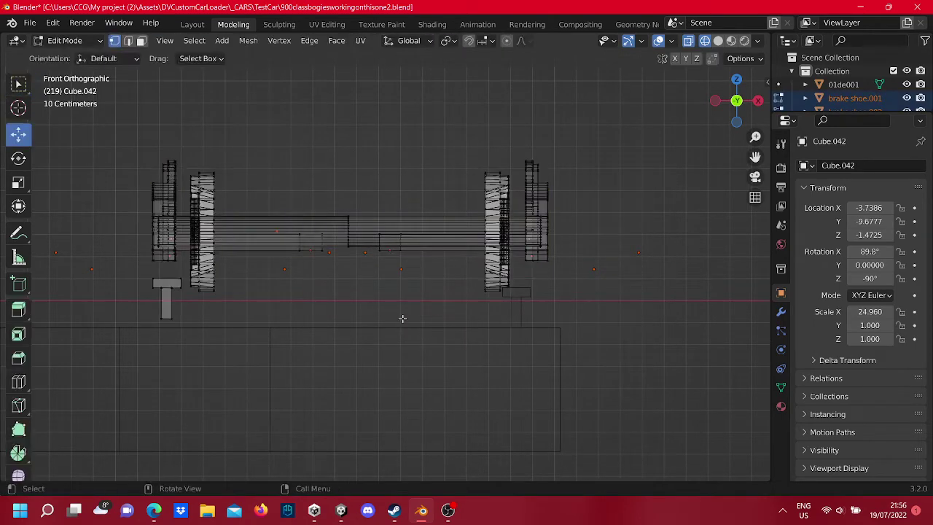
pyautogui.press('Tab')
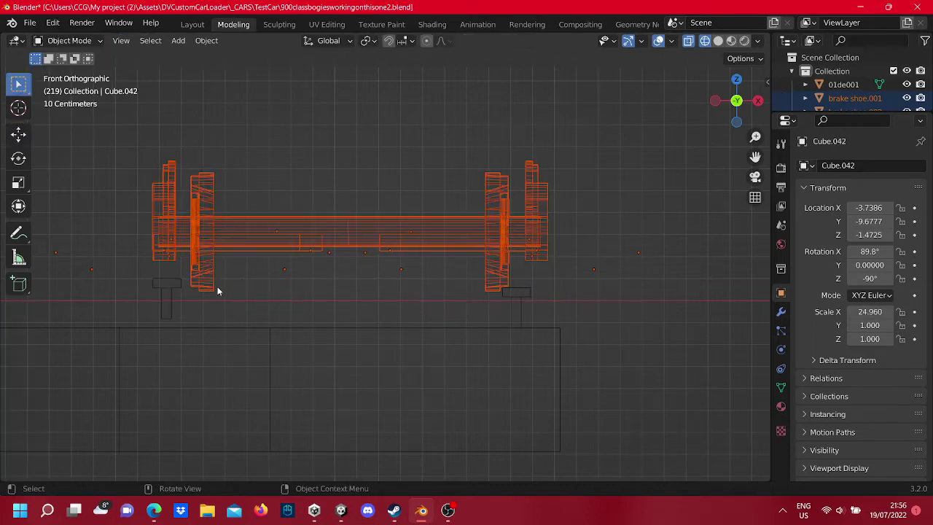
pyautogui.press('Tab')
pyautogui.scroll(2, 313, 308)
pyautogui.scroll(2, 365, 306)
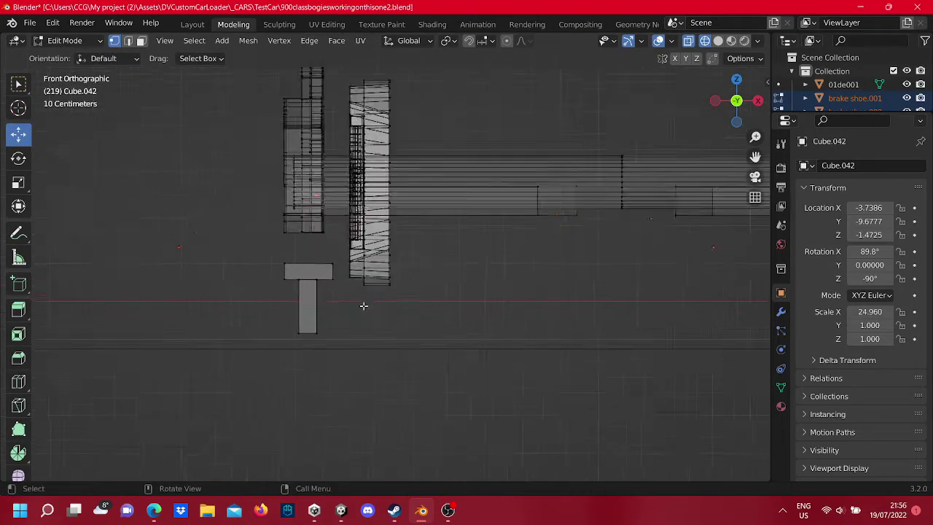
pyautogui.scroll(2, 332, 380)
# Step: Box-select the T-shaped rail profile, separate it into its own object, and return to Object Mode
pyautogui.moveTo(332, 379); pyautogui.dragTo(250, 260)
pyautogui.rightClick(251, 356)
pyautogui.moveTo(206, 328)
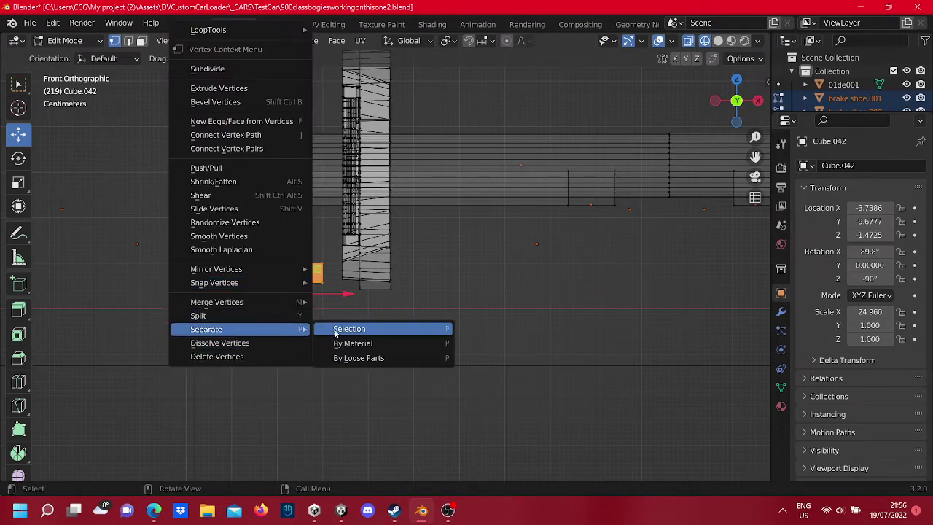
pyautogui.click(339, 329)
pyautogui.scroll(-2, 522, 296)
pyautogui.scroll(-4, 523, 298)
pyautogui.press('Tab')
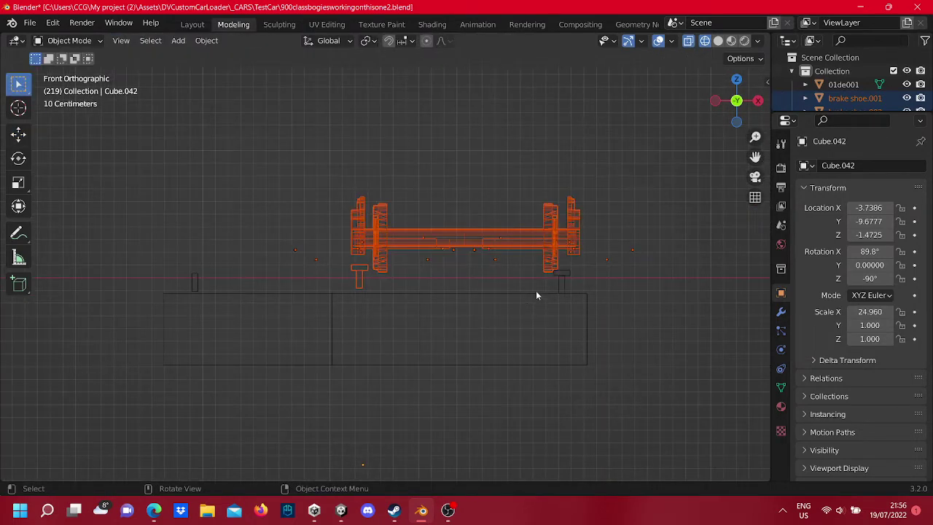
# Step: Toggle Edit Mode on the wheelset and box-select its geometry
pyautogui.click(643, 271)
pyautogui.press('Tab')
pyautogui.press('Tab')
pyautogui.moveTo(649, 270)
pyautogui.keyDown('shift'); pyautogui.mouseDown(button='middle')
pyautogui.moveTo(642, 280)
pyautogui.moveTo(609, 279)
pyautogui.mouseUp(button='middle'); pyautogui.keyUp('shift')
pyautogui.press('Tab')
pyautogui.moveTo(566, 275); pyautogui.dragTo(249, 189)
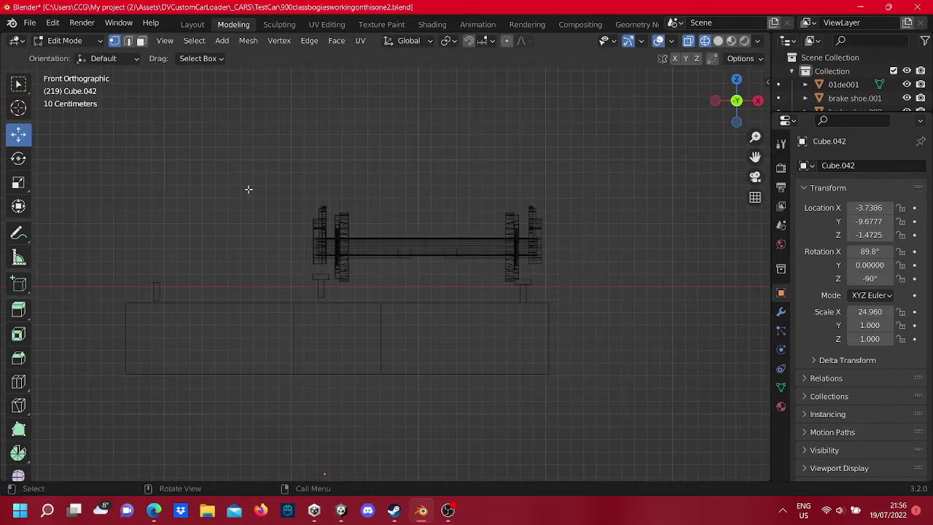
pyautogui.press('Tab')
pyautogui.scroll(2, 399, 232)
pyautogui.press('Tab')
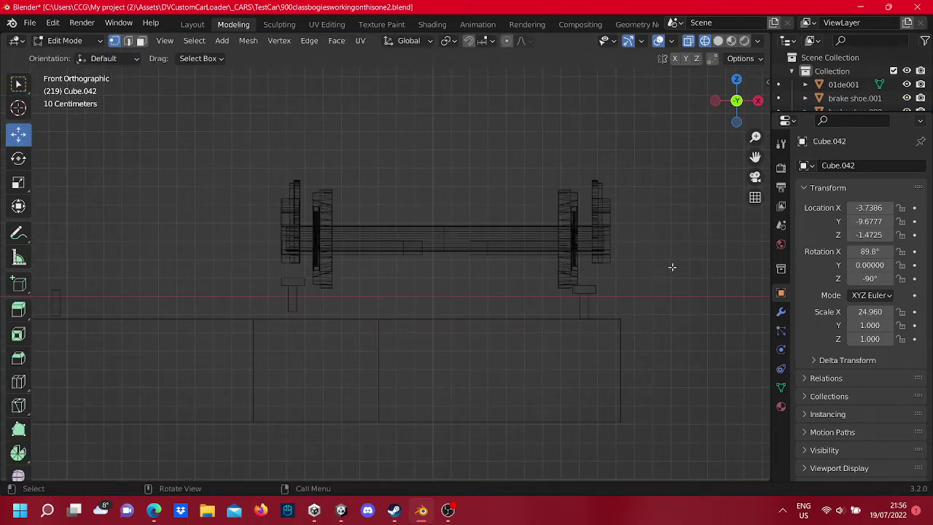
pyautogui.press('Tab')
# Step: Select the whole wheelset in Edit Mode, raise it 0.49086 m above the rails, then deselect
pyautogui.moveTo(664, 256)
pyautogui.mouseDown()
pyautogui.moveTo(285, 177)
pyautogui.moveTo(226, 179)
pyautogui.mouseUp()
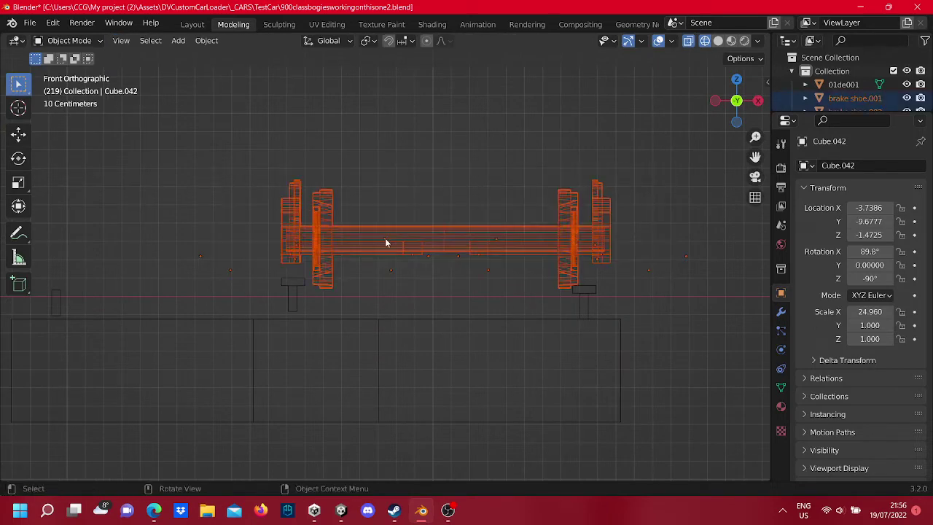
pyautogui.scroll(-3, 386, 242)
pyautogui.press('Tab')
pyautogui.moveTo(577, 296); pyautogui.dragTo(254, 184)
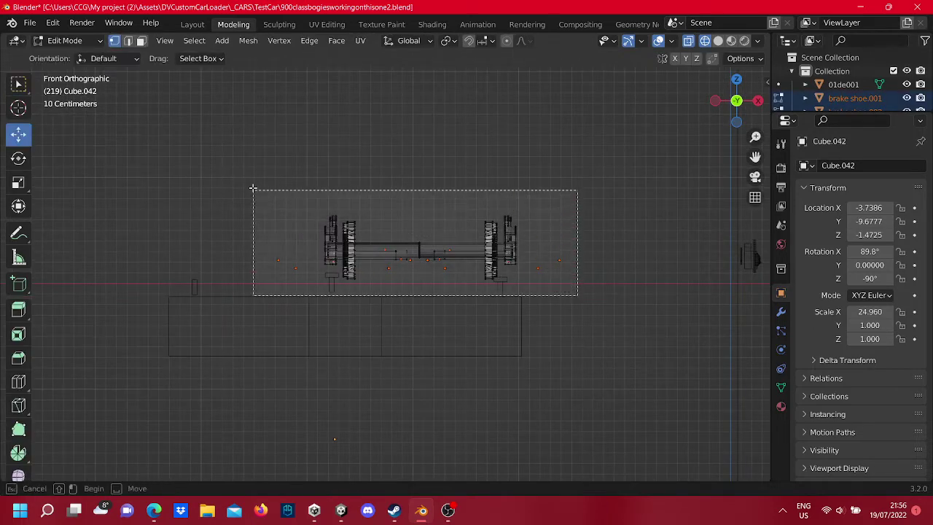
pyautogui.scroll(2, 436, 188)
pyautogui.moveTo(436, 188); pyautogui.dragTo(433, 152)
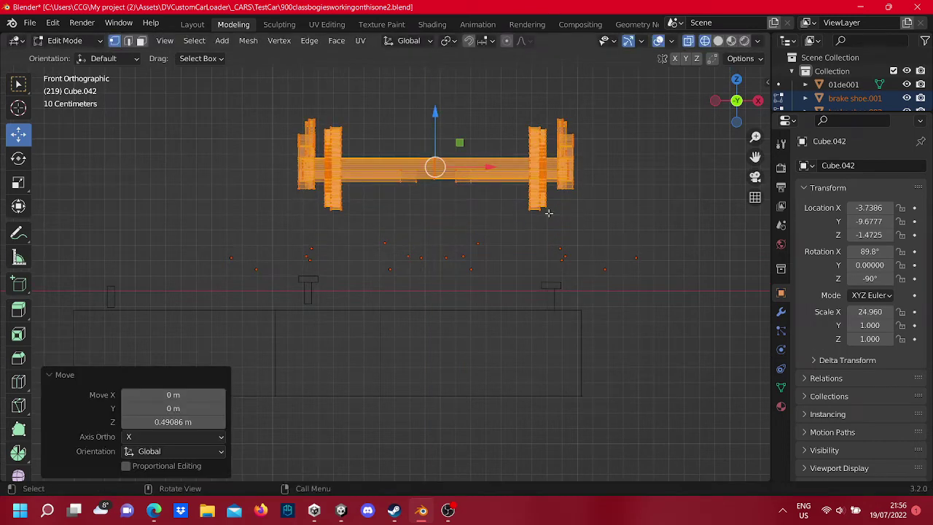
pyautogui.click(605, 250)
# Step: Select all faces of the separated T rail, raise it 0.03914 m, and shift it 0.036471 m along X
pyautogui.scroll(5, 589, 267)
pyautogui.moveTo(594, 269)
pyautogui.keyDown('shift'); pyautogui.mouseDown(button='middle')
pyautogui.moveTo(285, 192)
pyautogui.moveTo(635, 290)
pyautogui.moveTo(512, 226)
pyautogui.moveTo(397, 259)
pyautogui.mouseUp(button='middle'); pyautogui.keyUp('shift')
pyautogui.press('Tab')
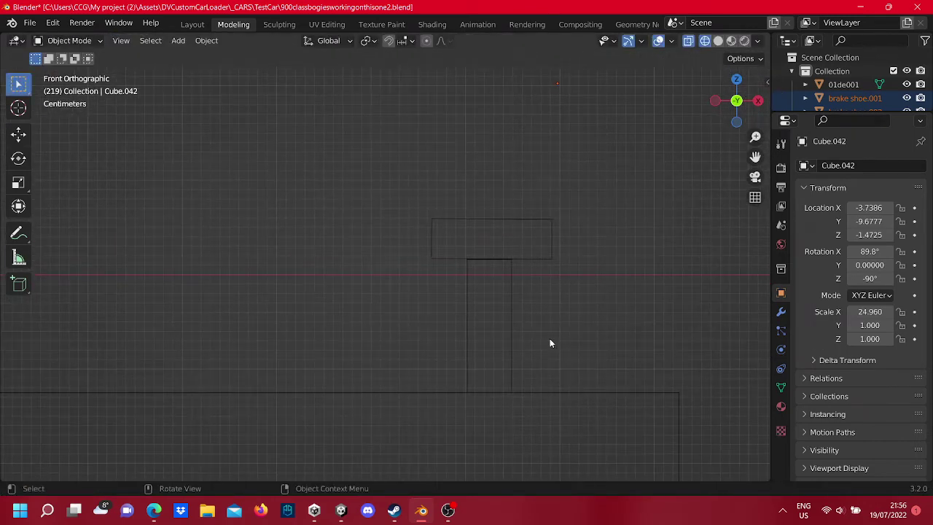
pyautogui.click(492, 222)
pyautogui.scroll(-3, 504, 262)
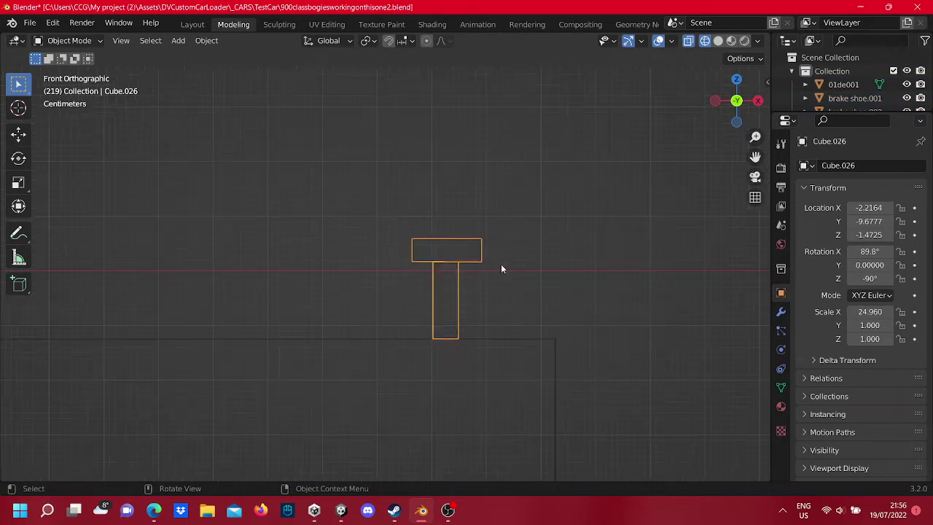
pyautogui.press('Tab')
pyautogui.moveTo(517, 365); pyautogui.dragTo(293, 178)
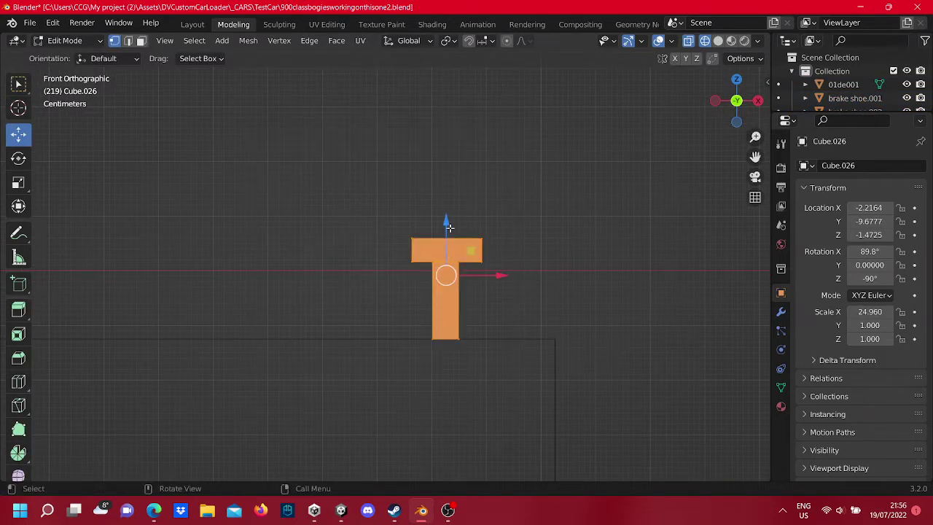
pyautogui.moveTo(447, 222); pyautogui.dragTo(440, 199)
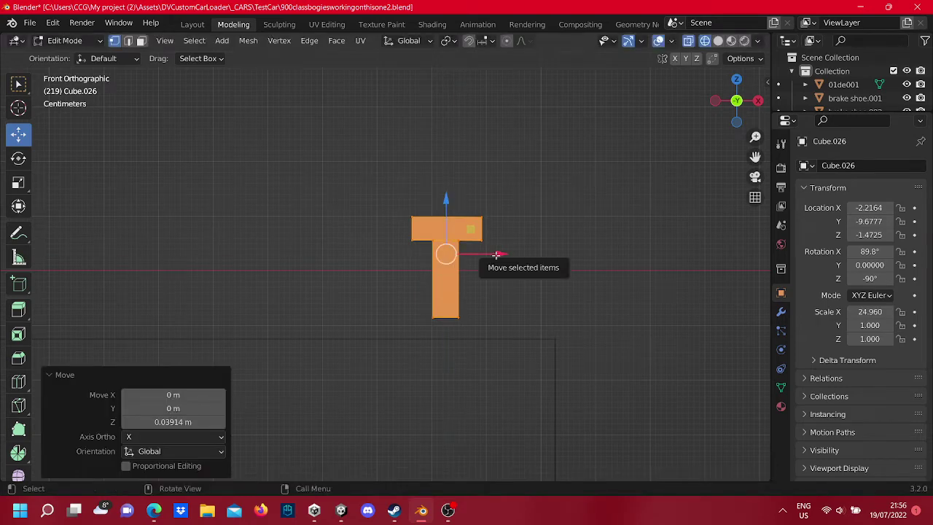
pyautogui.moveTo(496, 255); pyautogui.dragTo(518, 256)
# Step: Nudge the T profile up another 0.00149 m, deselect it, and return to Object Mode
pyautogui.scroll(4, 499, 262)
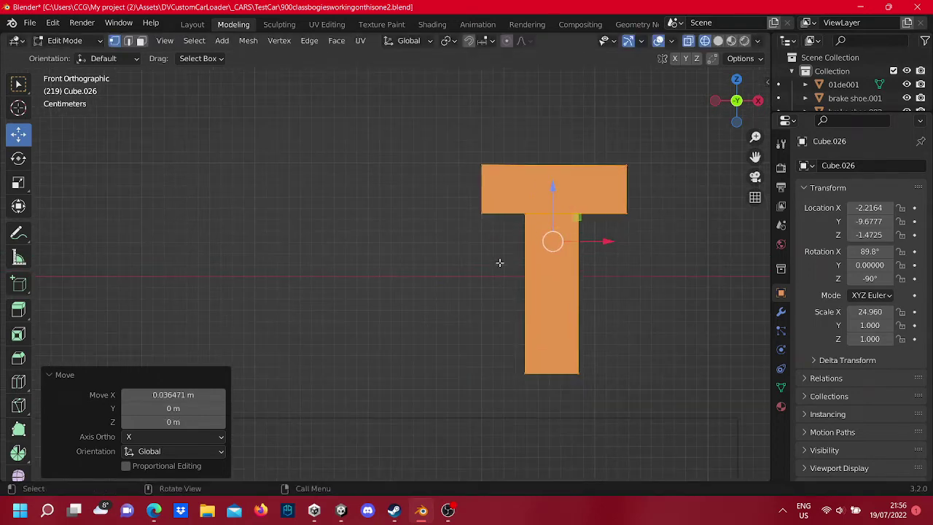
pyautogui.scroll(-2, 499, 263)
pyautogui.scroll(4, 500, 262)
pyautogui.keyDown('shift'); pyautogui.moveTo(518, 202); pyautogui.dragTo(396, 275, button='middle'); pyautogui.keyUp('shift')
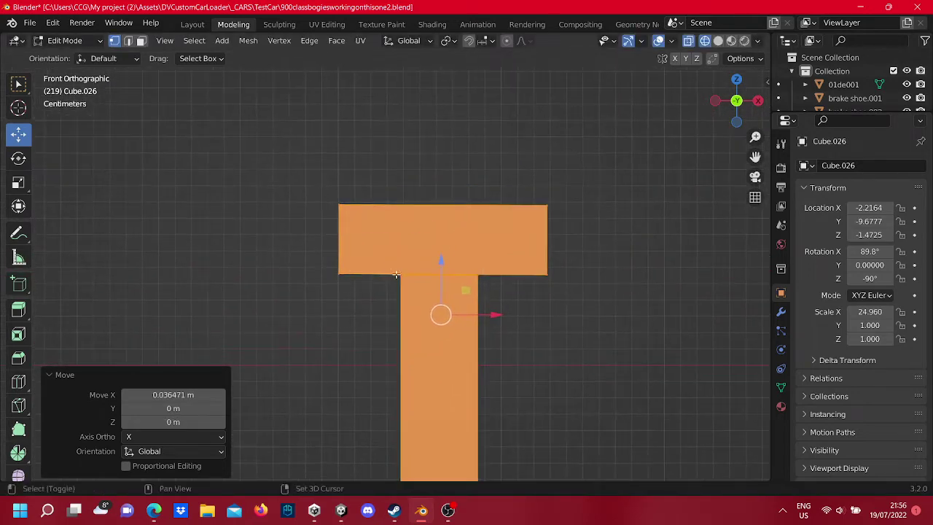
pyautogui.moveTo(440, 261); pyautogui.dragTo(440, 256)
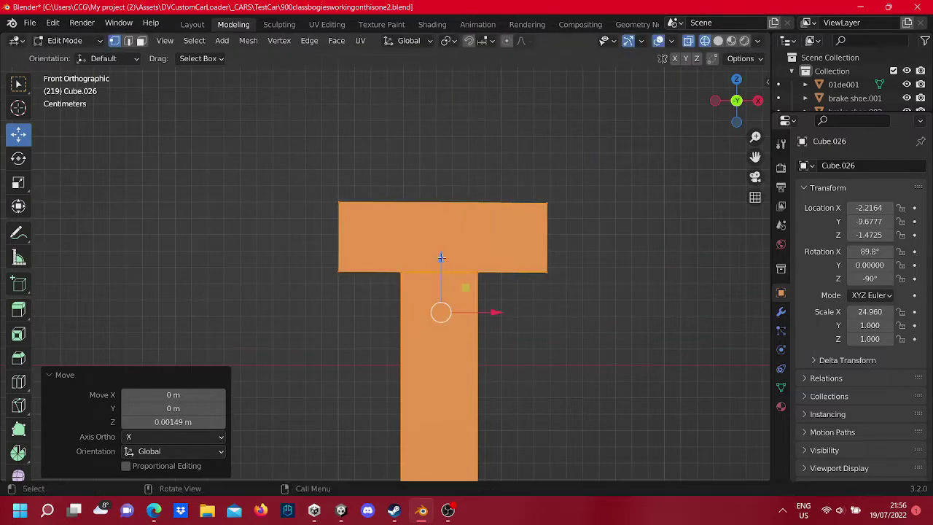
pyautogui.scroll(-4, 439, 258)
pyautogui.scroll(-3, 333, 280)
pyautogui.click(332, 280)
pyautogui.scroll(-3, 332, 280)
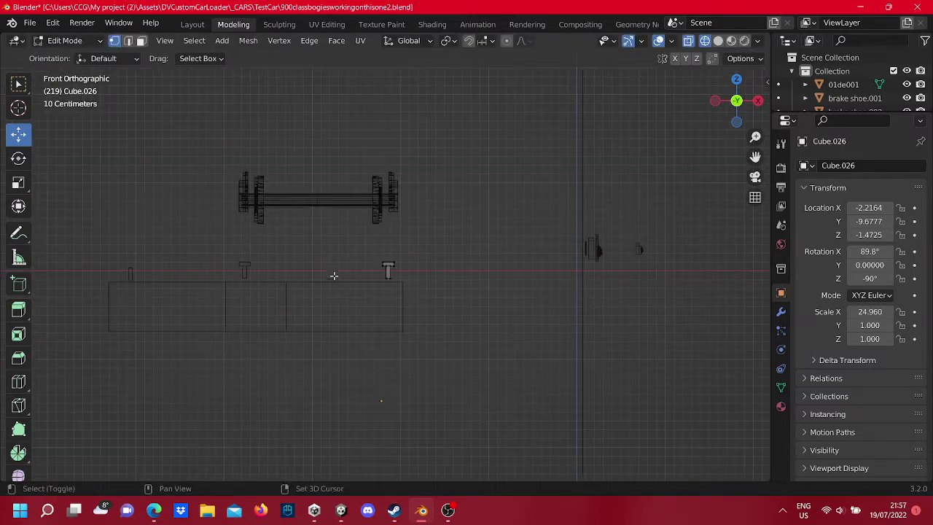
pyautogui.keyDown('shift'); pyautogui.moveTo(333, 275); pyautogui.dragTo(431, 288, button='middle'); pyautogui.keyUp('shift')
pyautogui.press('Tab')
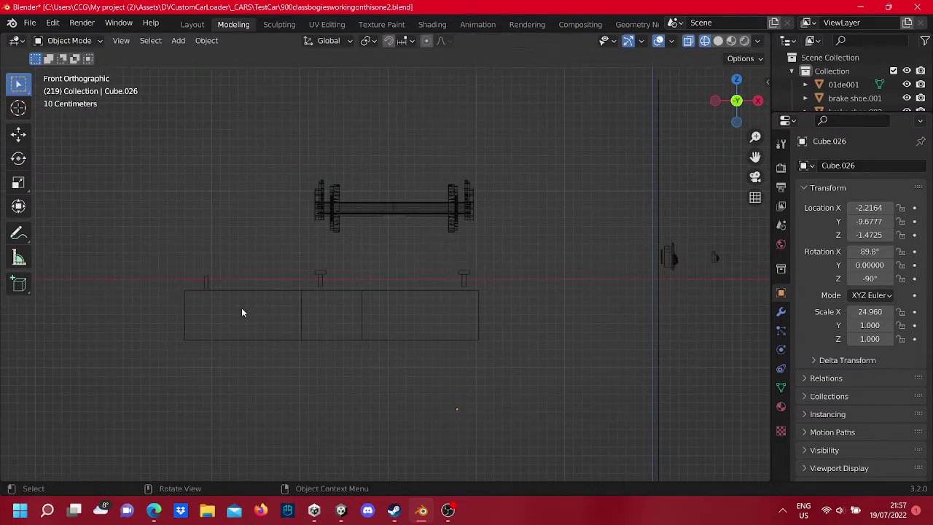
# Step: Select the box Cube.009 at the left end of the frame and zoom in on its small part
pyautogui.keyDown('shift'); pyautogui.moveTo(242, 312); pyautogui.dragTo(441, 275, button='middle'); pyautogui.keyUp('shift')
pyautogui.scroll(5, 415, 263)
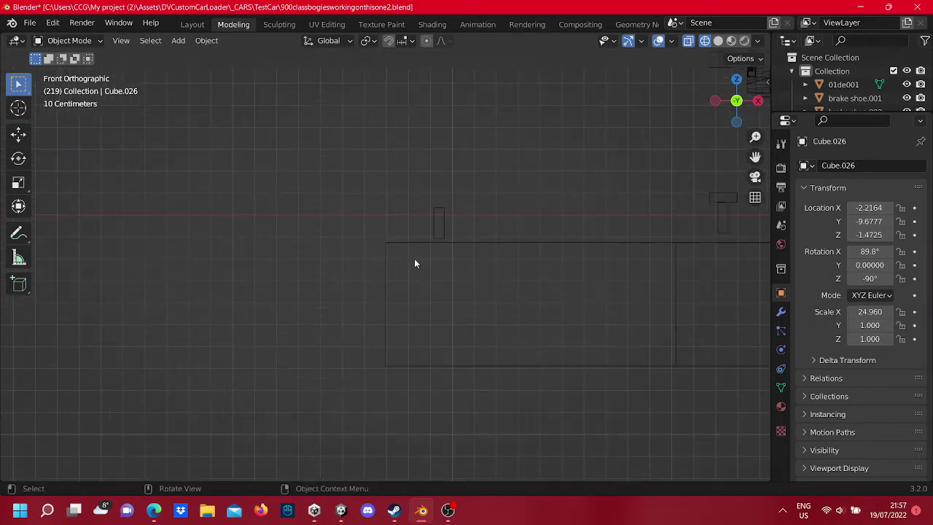
pyautogui.press('Tab')
pyautogui.press('Tab')
pyautogui.keyDown('shift'); pyautogui.moveTo(486, 251); pyautogui.dragTo(287, 238, button='middle'); pyautogui.keyUp('shift')
pyautogui.click(283, 238)
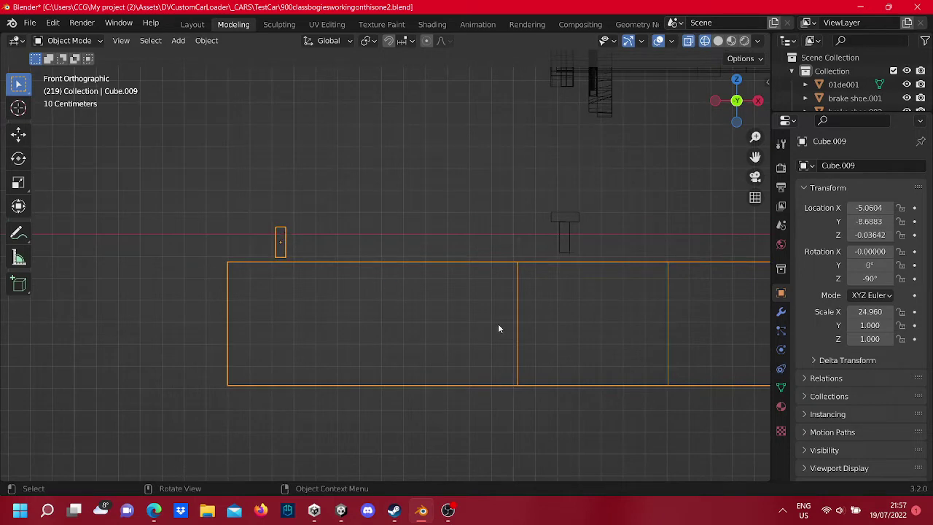
pyautogui.scroll(-4, 510, 335)
pyautogui.moveTo(546, 347)
pyautogui.keyDown('shift'); pyautogui.mouseDown(button='middle')
pyautogui.moveTo(464, 344)
pyautogui.moveTo(425, 294)
pyautogui.mouseUp(button='middle'); pyautogui.keyUp('shift')
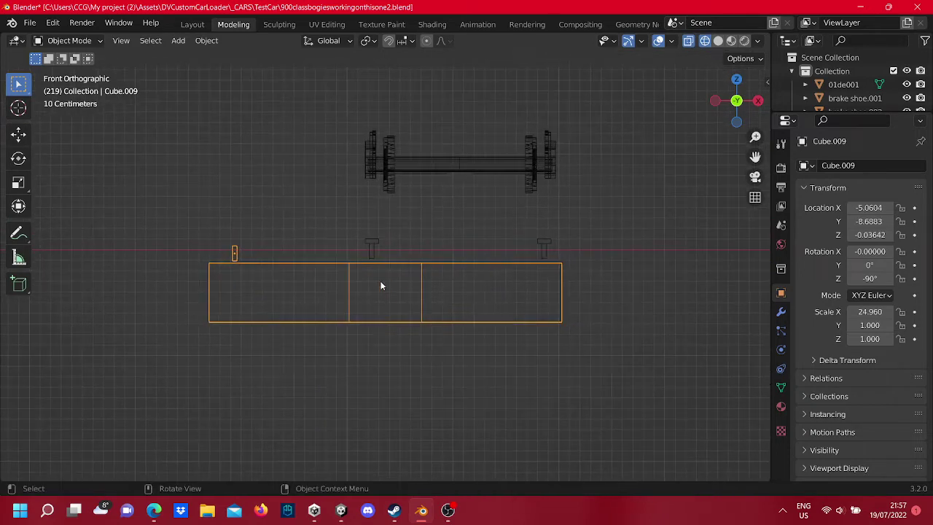
pyautogui.scroll(3, 380, 285)
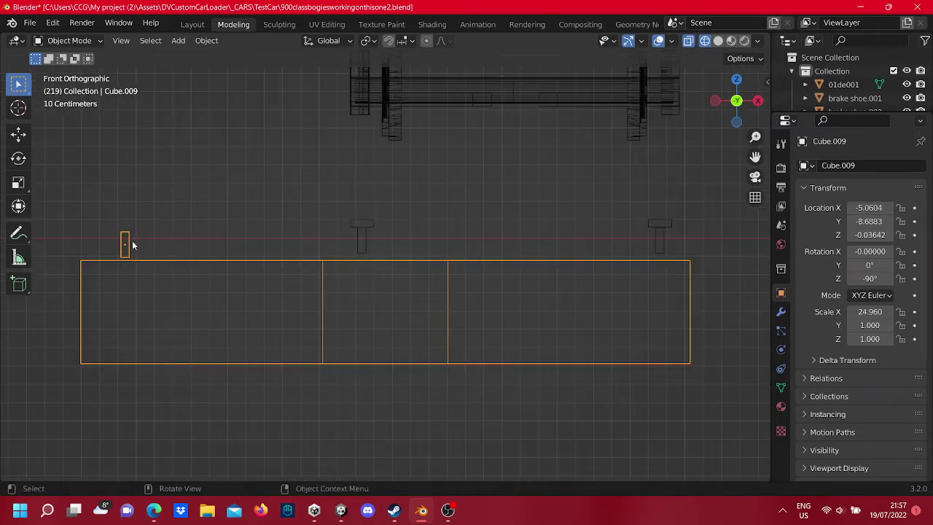
pyautogui.keyDown('shift'); pyautogui.moveTo(132, 249); pyautogui.dragTo(279, 275, button='middle'); pyautogui.keyUp('shift')
# Step: Box-select the small part's vertices in Edit Mode and separate them into their own object
pyautogui.press('Tab')
pyautogui.scroll(1, 321, 275)
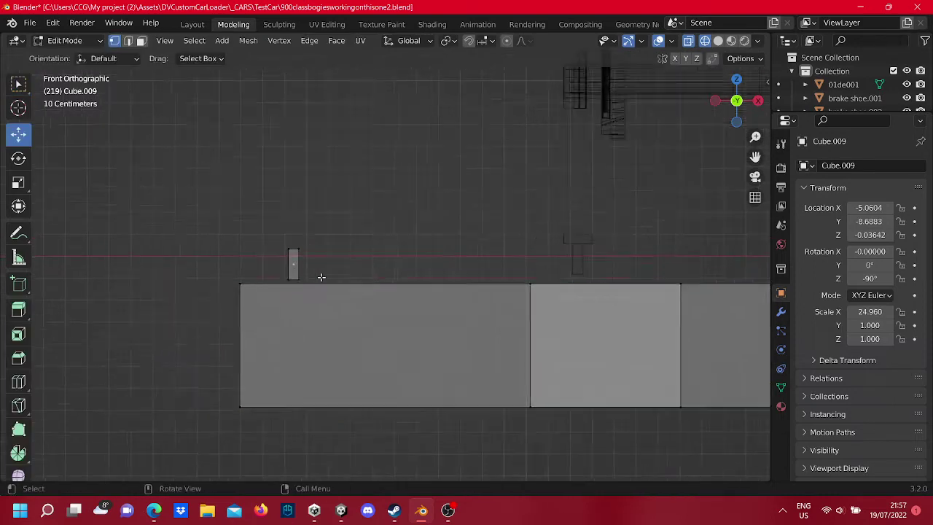
pyautogui.scroll(2, 299, 291)
pyautogui.moveTo(308, 305); pyautogui.dragTo(234, 225)
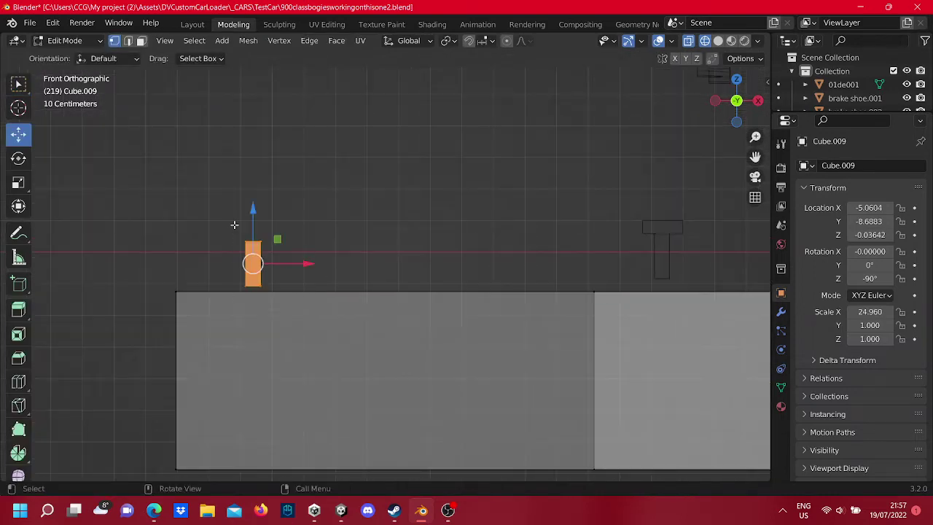
pyautogui.rightClick(248, 263)
pyautogui.moveTo(204, 329)
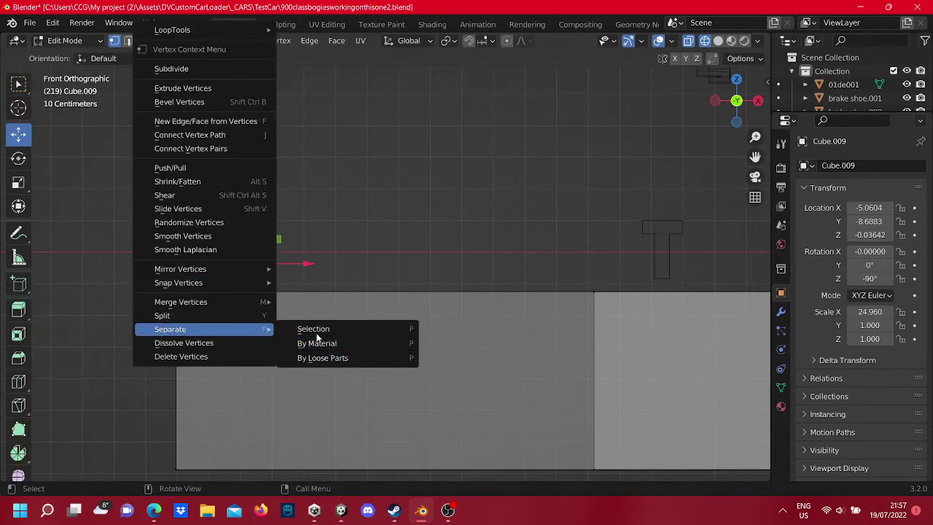
pyautogui.click(317, 331)
pyautogui.scroll(-1, 315, 313)
pyautogui.scroll(-2, 314, 296)
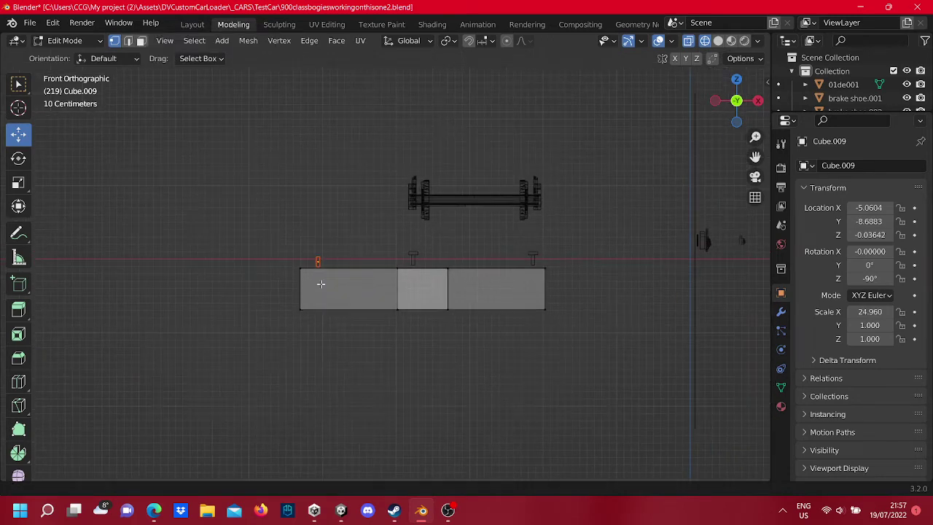
pyautogui.press('Tab')
pyautogui.click(320, 280)
pyautogui.scroll(3, 306, 276)
pyautogui.press('Tab')
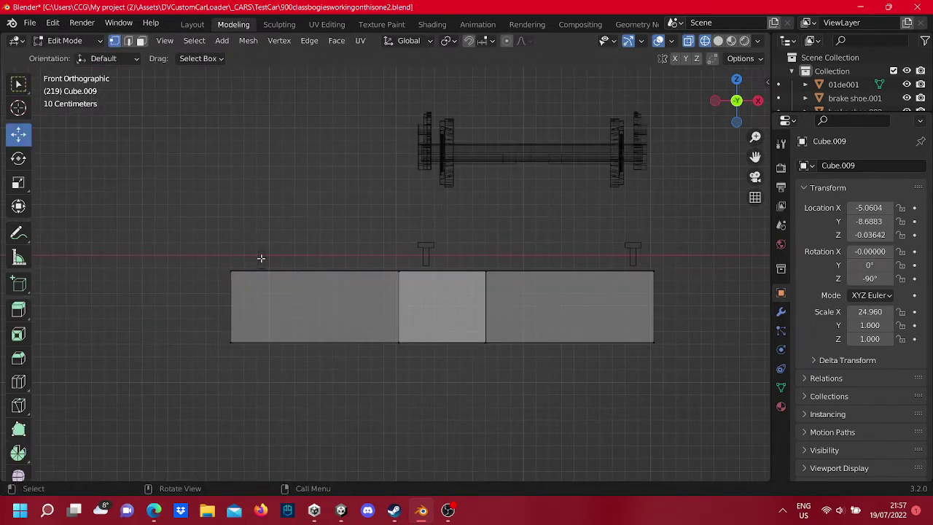
pyautogui.press('Tab')
# Step: Select all vertices of the separated Cube.044 and move them 1.7939 m along X
pyautogui.click(262, 256)
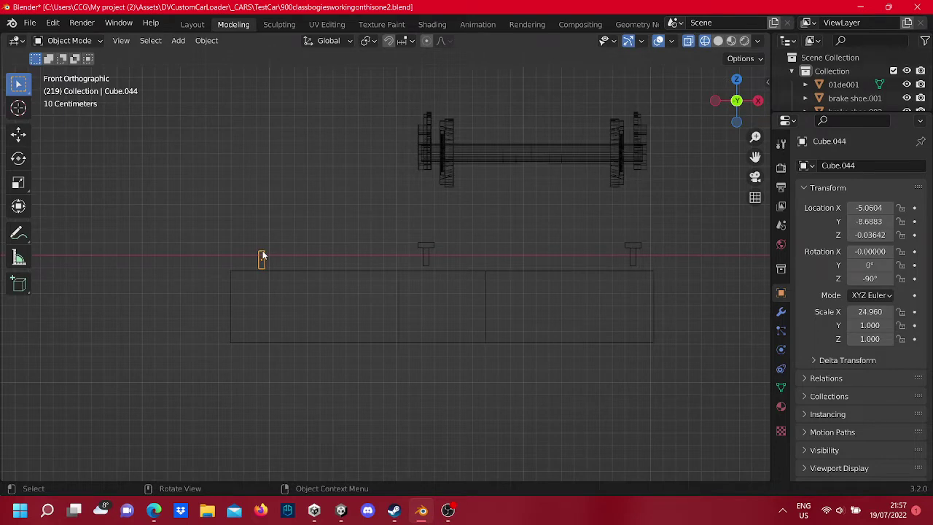
pyautogui.press('Tab')
pyautogui.moveTo(340, 333); pyautogui.dragTo(213, 192)
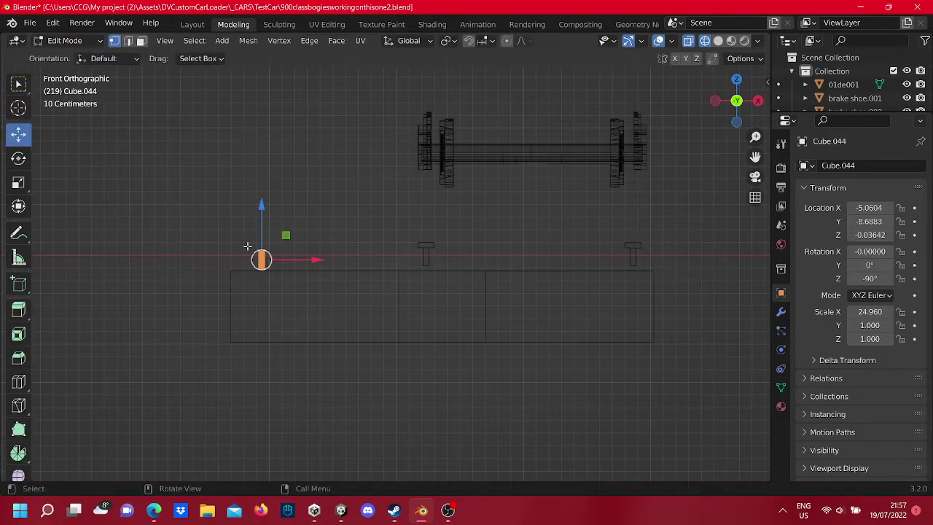
pyautogui.moveTo(316, 261); pyautogui.dragTo(543, 255)
pyautogui.keyDown('shift'); pyautogui.moveTo(543, 254); pyautogui.dragTo(431, 269, button='middle'); pyautogui.keyUp('shift')
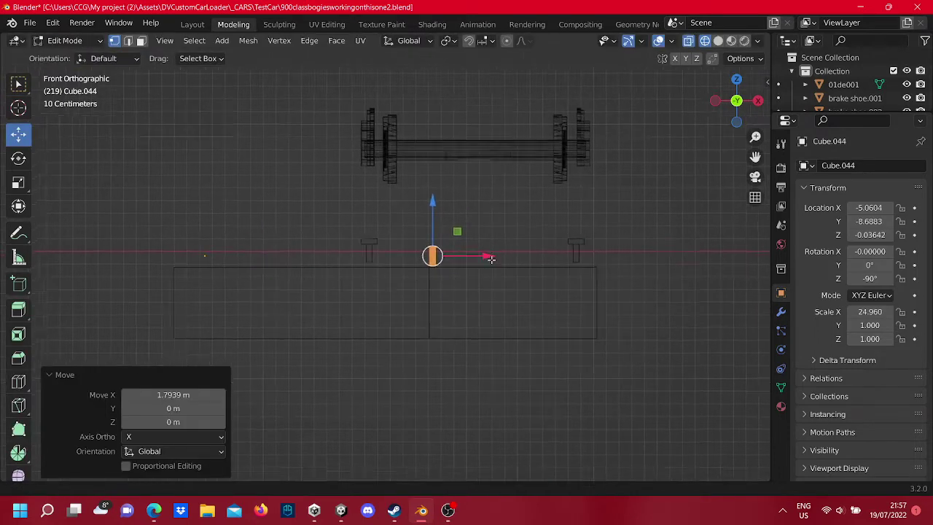
pyautogui.scroll(2, 432, 269)
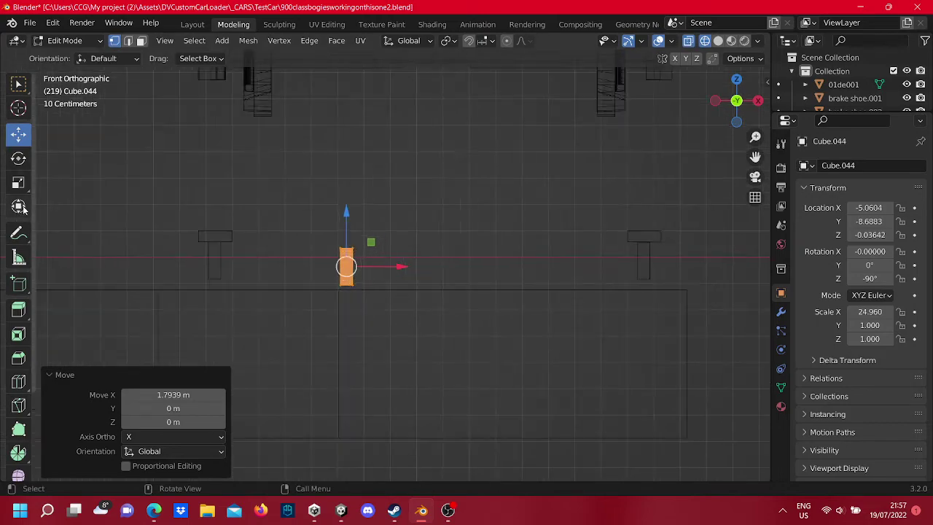
# Step: Scale Cube.044 by -0.184 along Y to shorten it
pyautogui.click(19, 159)
pyautogui.scroll(-2, 216, 194)
pyautogui.moveTo(216, 194); pyautogui.dragTo(371, 253, button='middle')
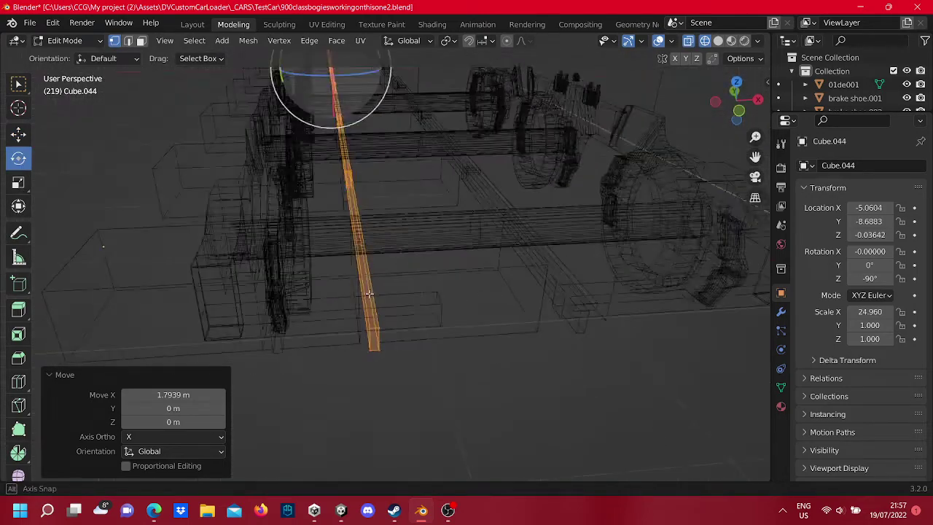
pyautogui.scroll(-3, 357, 167)
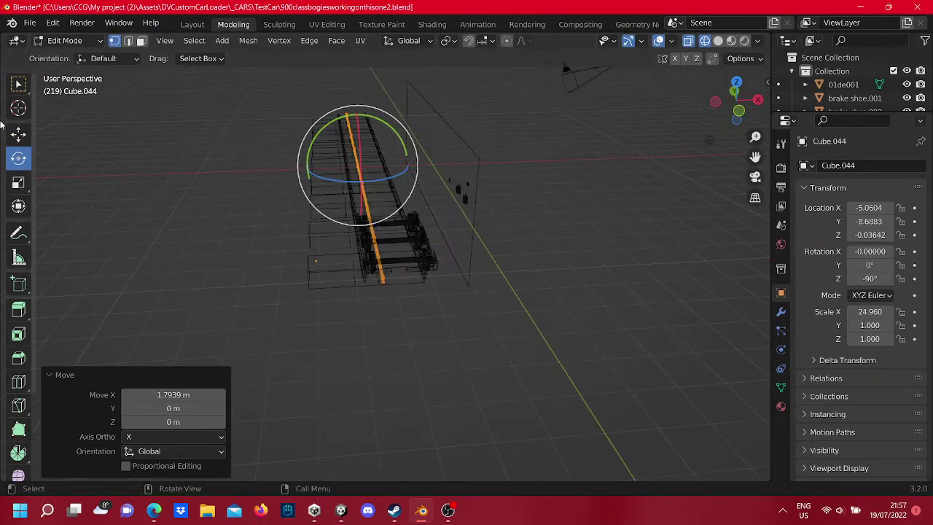
pyautogui.click(19, 135)
pyautogui.moveTo(336, 156); pyautogui.dragTo(358, 153, button='middle')
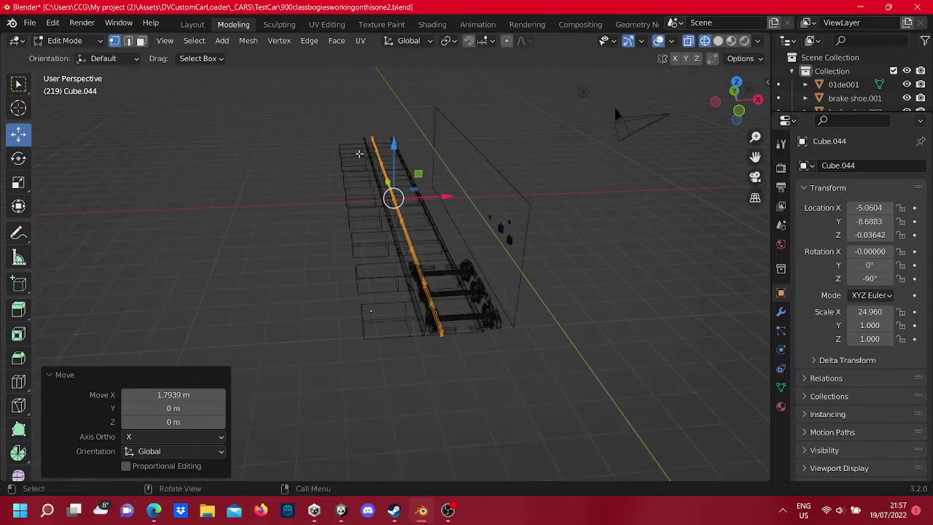
pyautogui.click(18, 188)
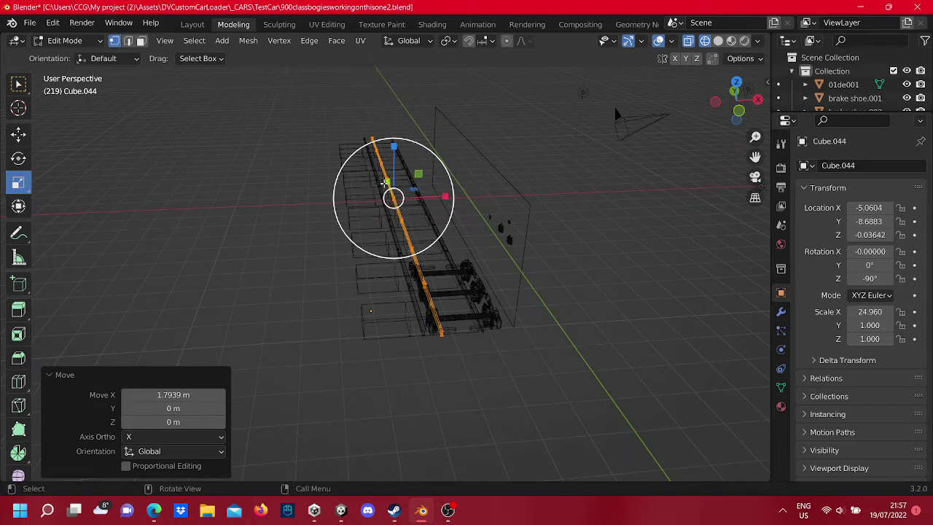
pyautogui.press('s')
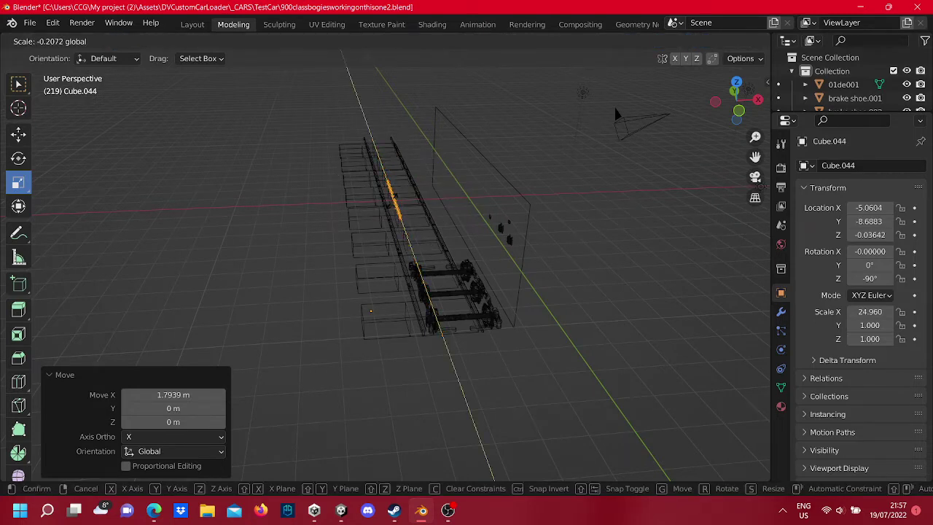
pyautogui.press('Return')
# Step: Slide Cube.044 -10.363 m along Y down the track and return to Object Mode
pyautogui.moveTo(146, 240); pyautogui.dragTo(2, 233, button='middle')
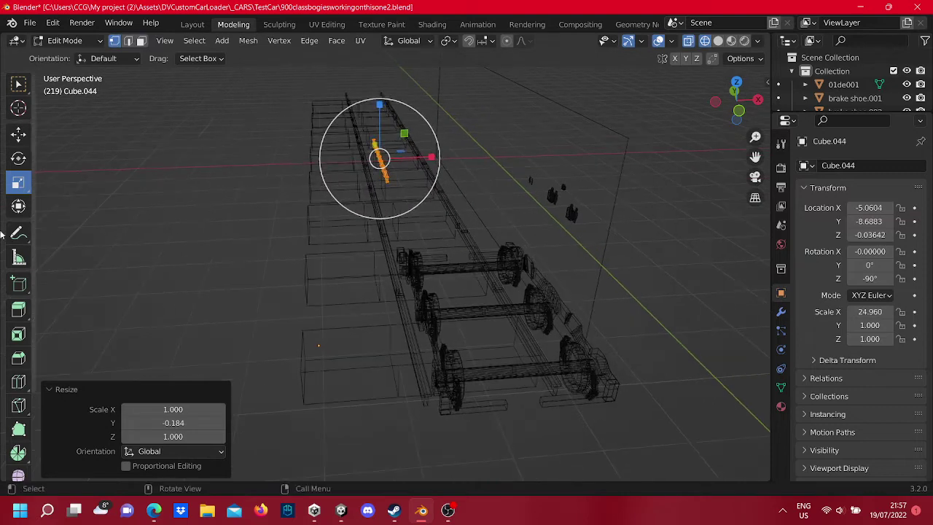
pyautogui.click(18, 133)
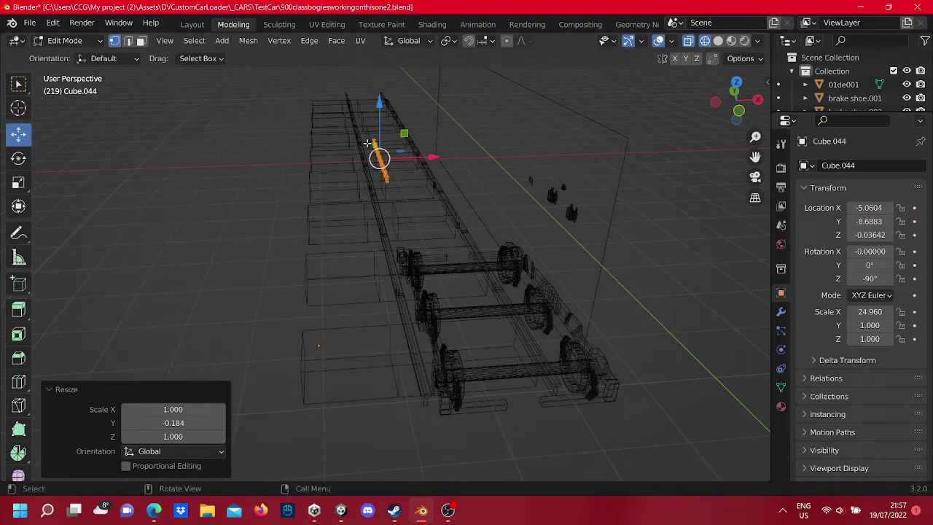
pyautogui.moveTo(377, 157); pyautogui.dragTo(462, 391)
pyautogui.moveTo(462, 391); pyautogui.dragTo(376, 210, button='middle')
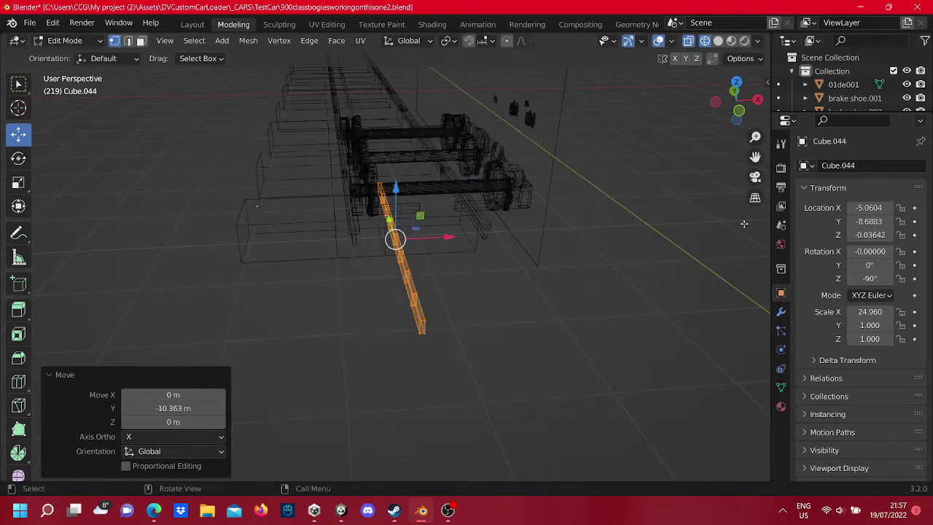
pyautogui.moveTo(525, 272); pyautogui.dragTo(505, 260, button='middle')
pyautogui.press('Tab')
# Step: Delete the unneeded box object and select the long rail, viewing it from below
pyautogui.rightClick(329, 236)
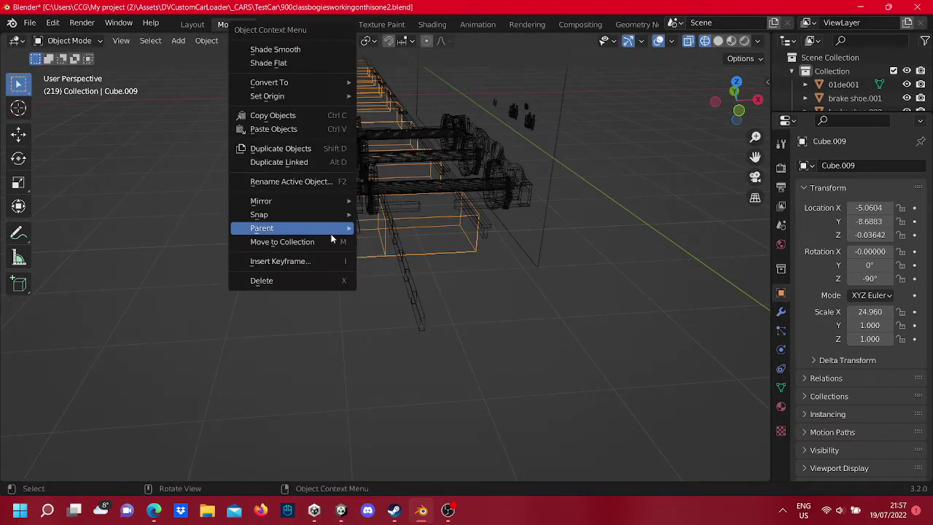
pyautogui.click(329, 280)
pyautogui.click(412, 276)
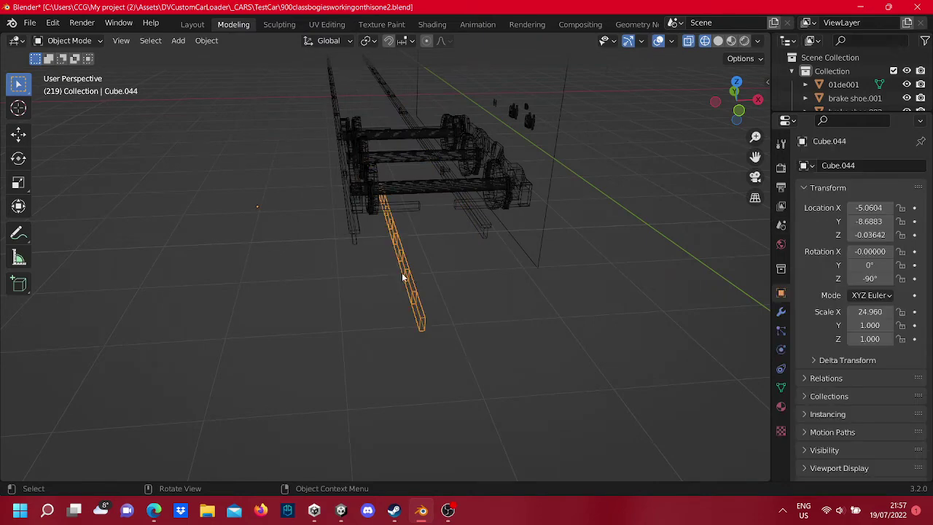
pyautogui.scroll(3, 475, 277)
pyautogui.scroll(-3, 475, 278)
pyautogui.moveTo(476, 277); pyautogui.dragTo(438, 237, button='middle')
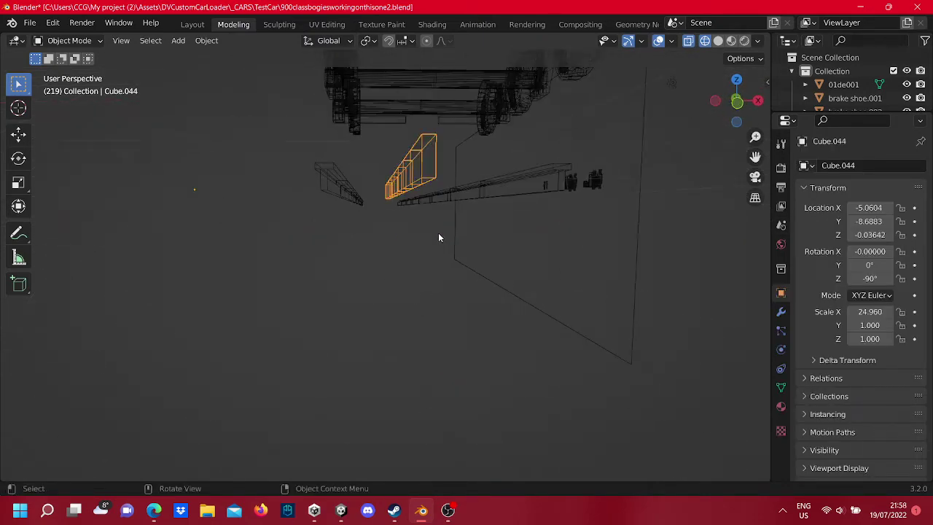
pyautogui.moveTo(430, 197)
pyautogui.mouseDown(button='middle')
pyautogui.moveTo(432, 247)
pyautogui.moveTo(411, 273)
pyautogui.mouseUp(button='middle')
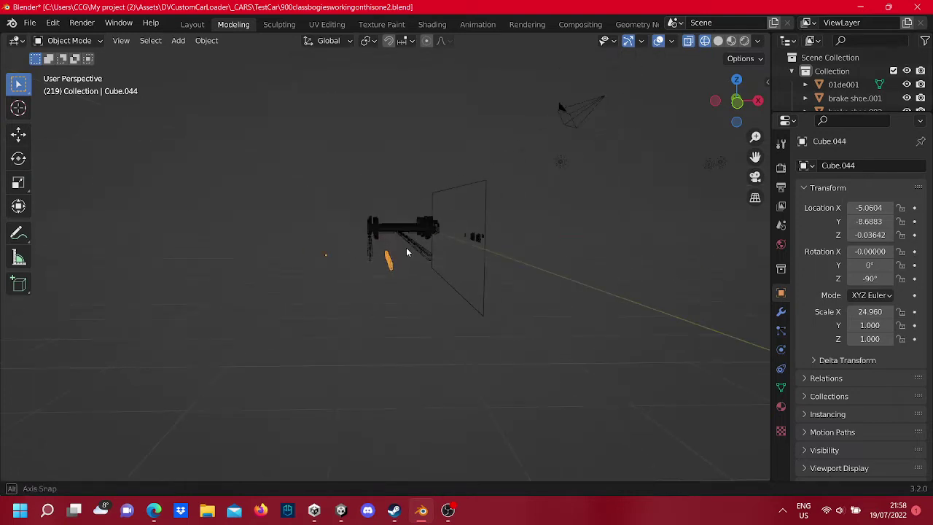
# Step: Rotate the rail about Z and set its Z rotation to -180°
pyautogui.click(18, 159)
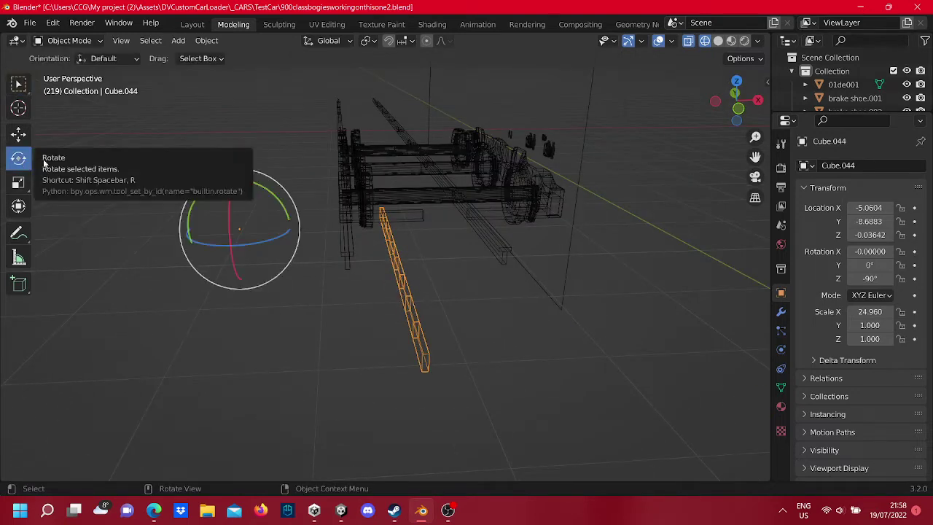
pyautogui.moveTo(232, 242); pyautogui.dragTo(229, 236)
pyautogui.click(876, 281)
pyautogui.write('-18')
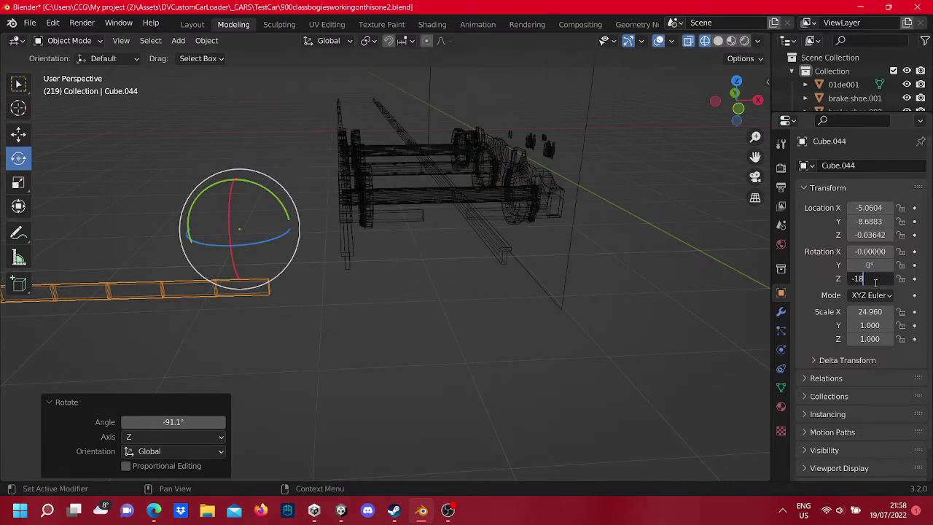
pyautogui.write('0')
pyautogui.press('Return')
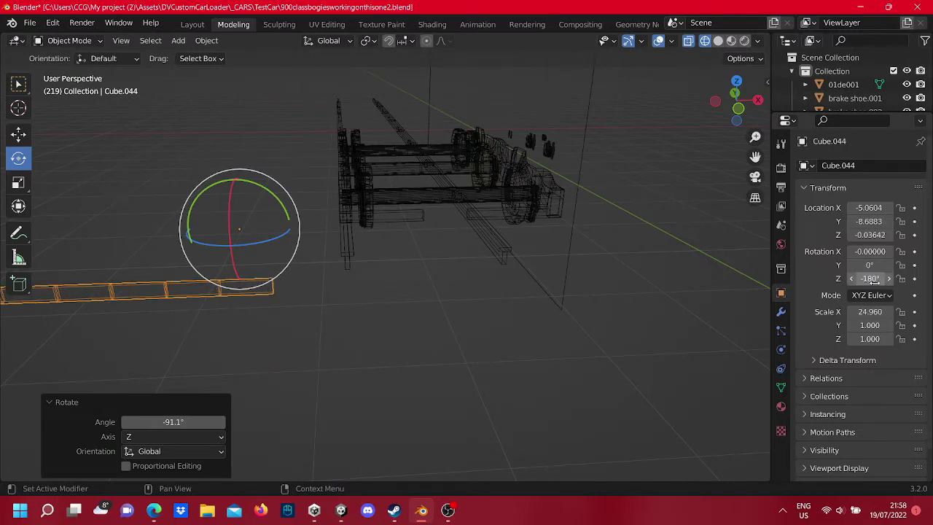
# Step: Tilt the rail around the X axis to 90°
pyautogui.moveTo(360, 275)
pyautogui.mouseDown(button='middle')
pyautogui.moveTo(385, 260)
pyautogui.moveTo(254, 256)
pyautogui.moveTo(298, 239)
pyautogui.mouseUp(button='middle')
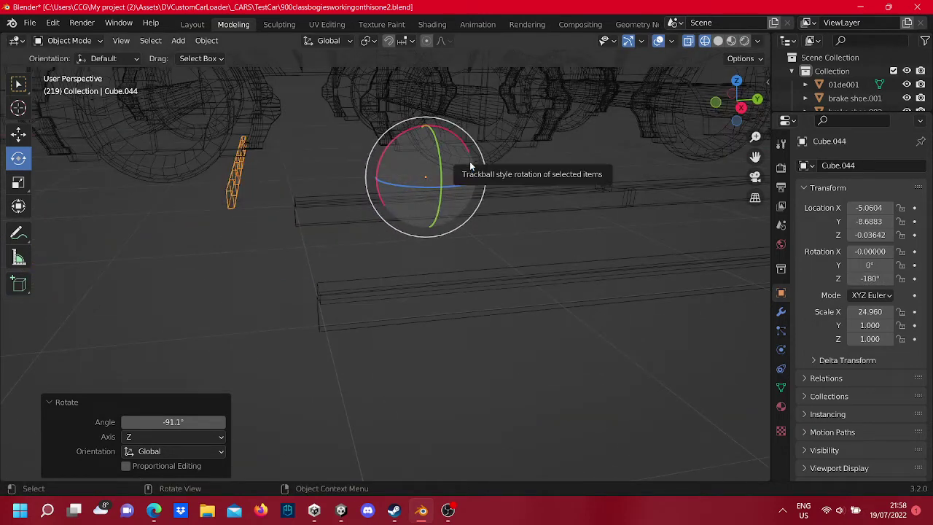
pyautogui.moveTo(467, 151)
pyautogui.mouseDown()
pyautogui.moveTo(474, 171)
pyautogui.moveTo(463, 208)
pyautogui.moveTo(429, 221)
pyautogui.mouseUp()
pyautogui.moveTo(428, 221)
pyautogui.mouseDown(button='middle')
pyautogui.moveTo(347, 192)
pyautogui.moveTo(407, 241)
pyautogui.moveTo(410, 174)
pyautogui.mouseUp(button='middle')
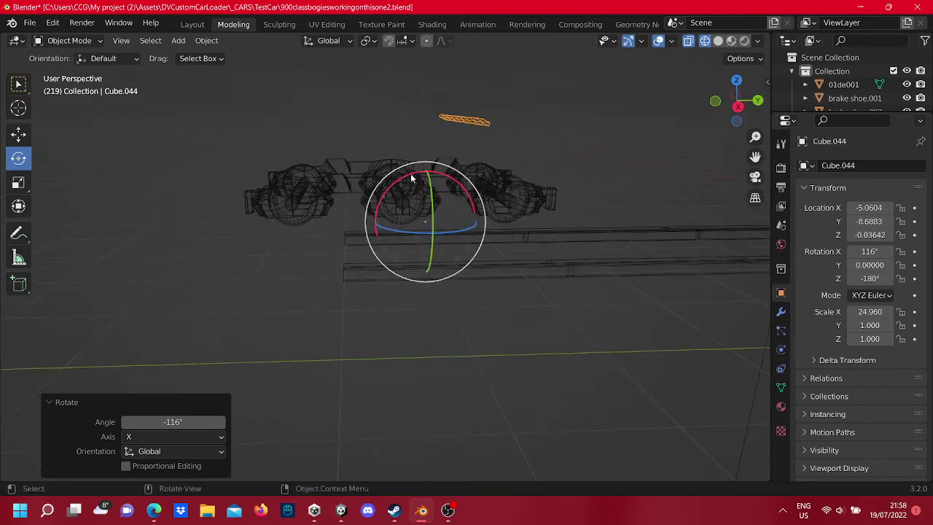
pyautogui.moveTo(409, 174); pyautogui.dragTo(400, 188)
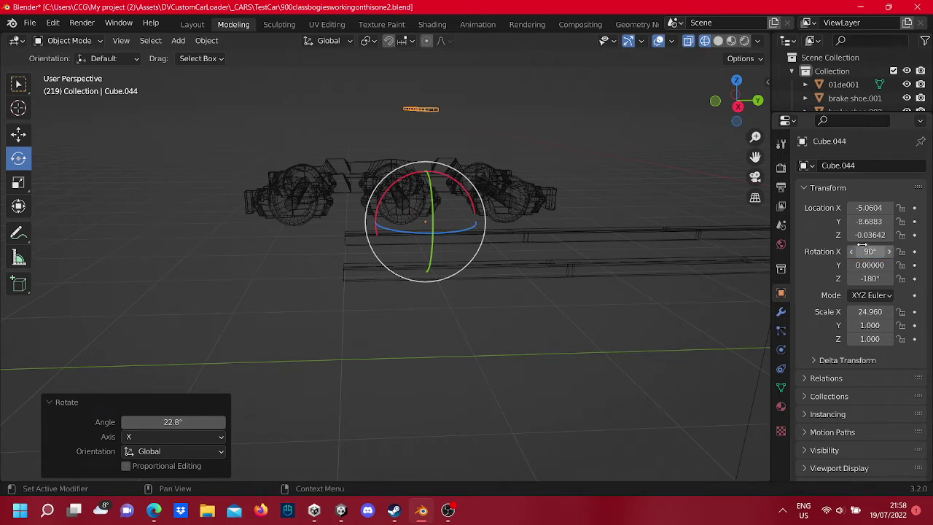
pyautogui.moveTo(521, 260)
pyautogui.mouseDown(button='middle')
pyautogui.moveTo(125, 129)
pyautogui.moveTo(87, 138)
pyautogui.mouseUp(button='middle')
# Step: Move the rail 3.3037 m along X and -1.6257 m along Z beneath the wheelset
pyautogui.click(18, 134)
pyautogui.moveTo(361, 235); pyautogui.dragTo(516, 239)
pyautogui.moveTo(474, 196); pyautogui.dragTo(465, 257)
# Step: In Front Orthographic view, lower Cube.044 0.60815 m to Z -2.2703, then select both T pieces
pyautogui.click(740, 116)
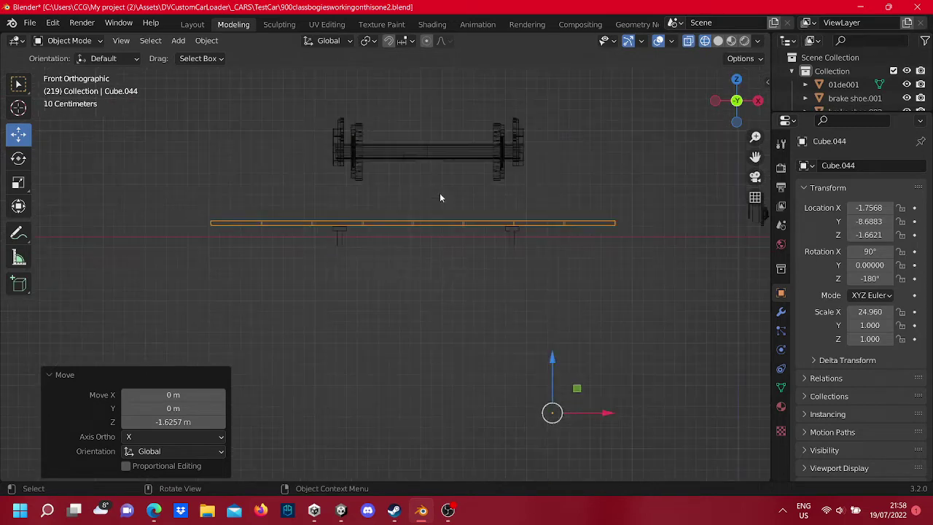
pyautogui.scroll(1, 440, 193)
pyautogui.keyDown('shift'); pyautogui.scroll(-2, 596, 440); pyautogui.keyUp('shift')
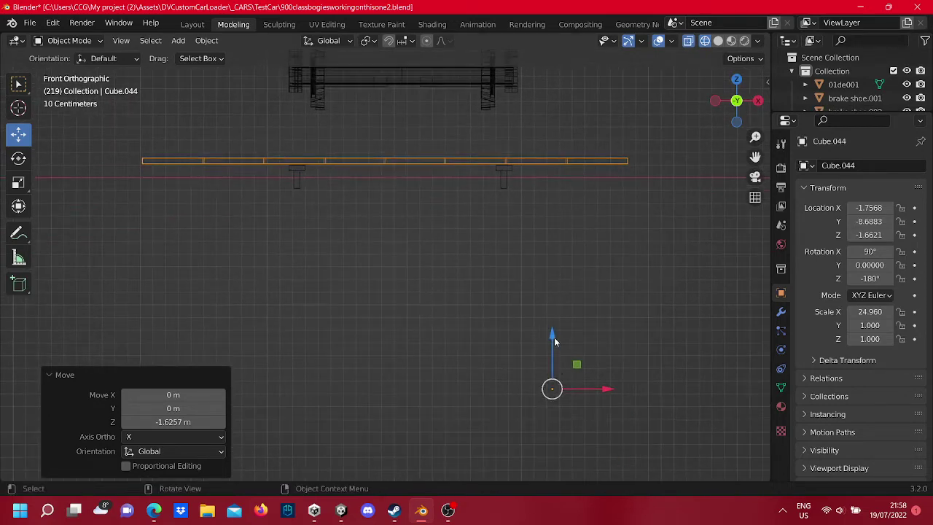
pyautogui.moveTo(554, 340); pyautogui.dragTo(542, 417)
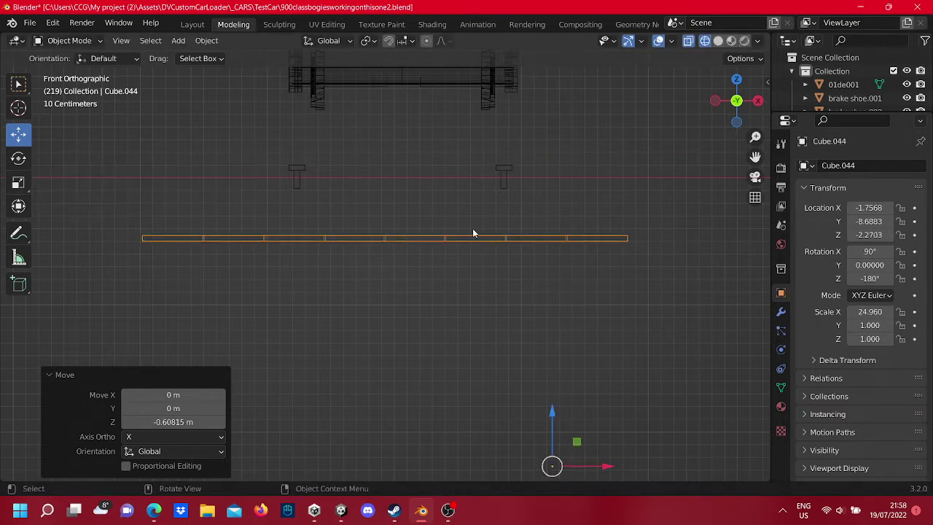
pyautogui.moveTo(539, 195); pyautogui.dragTo(286, 171)
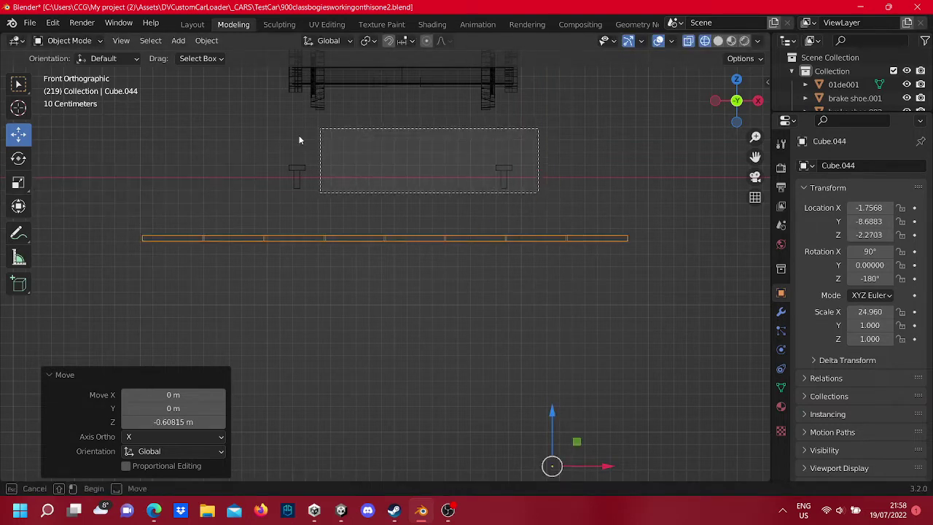
# Step: Duplicate the two T-shaped pieces and drop the copies about 0.2 m lower on Z
pyautogui.rightClick(387, 186)
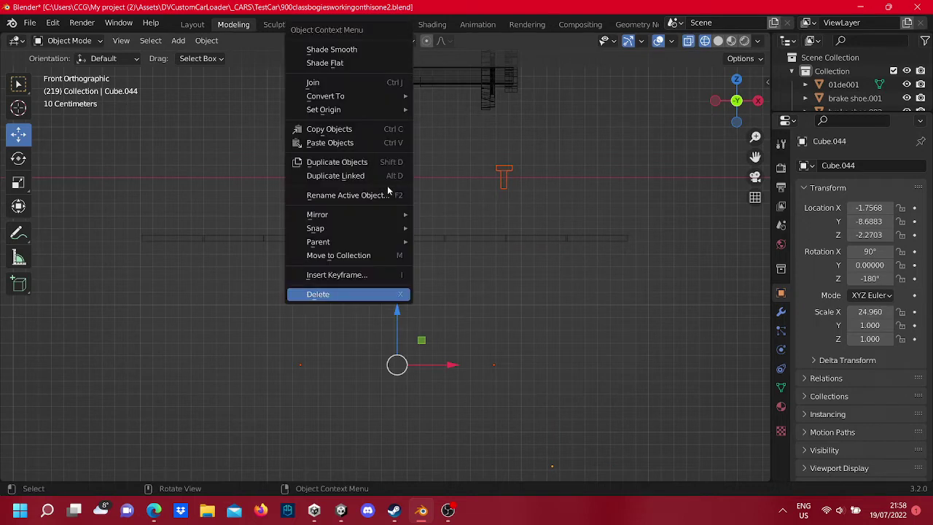
pyautogui.click(355, 165)
pyautogui.click(355, 167)
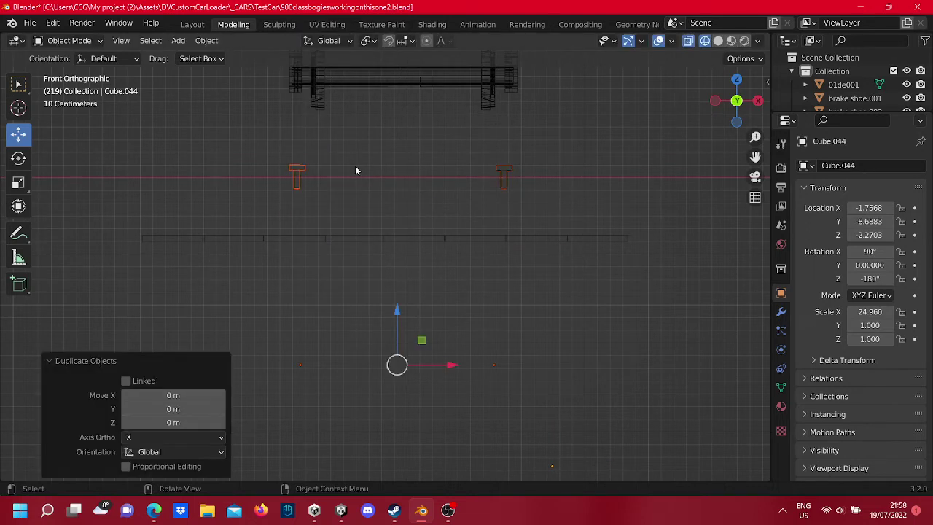
pyautogui.moveTo(407, 309); pyautogui.dragTo(400, 339)
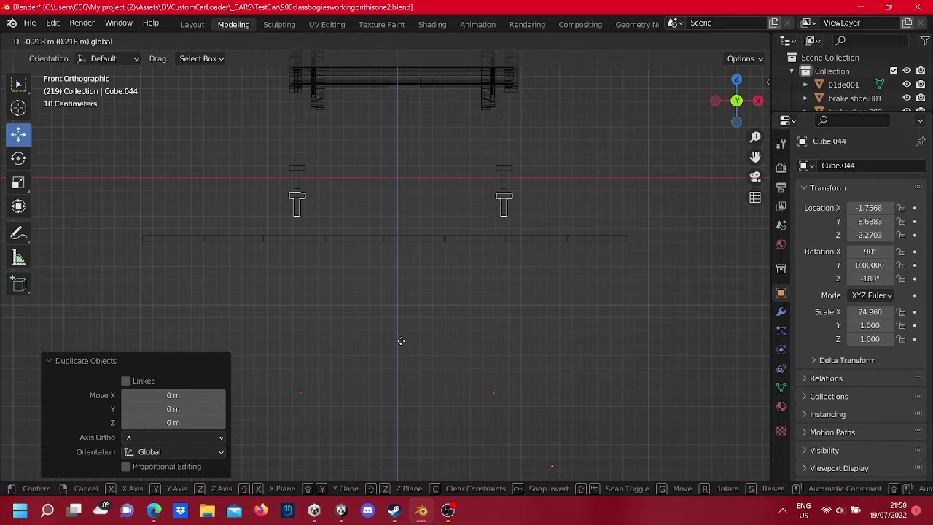
pyautogui.click(401, 340)
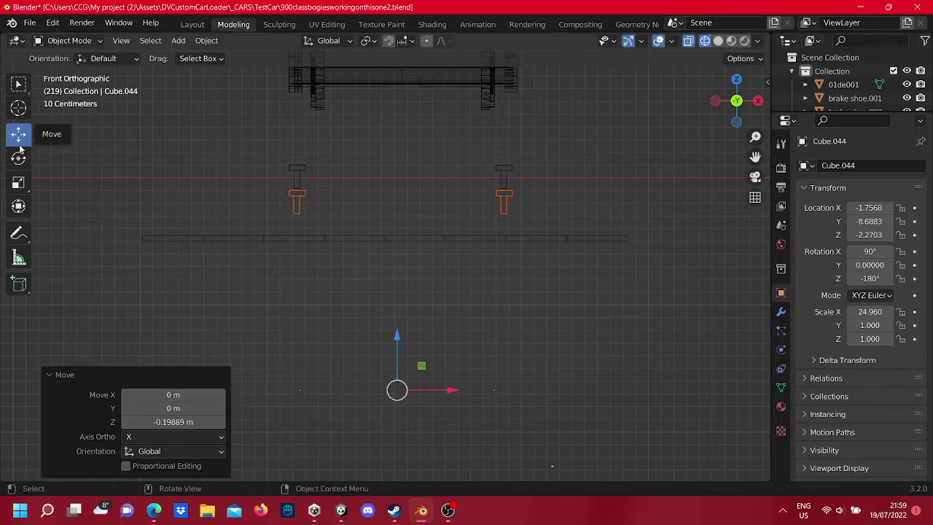
# Step: Rotate the copies roughly 180° about Y so they are flipped upside down
pyautogui.click(19, 157)
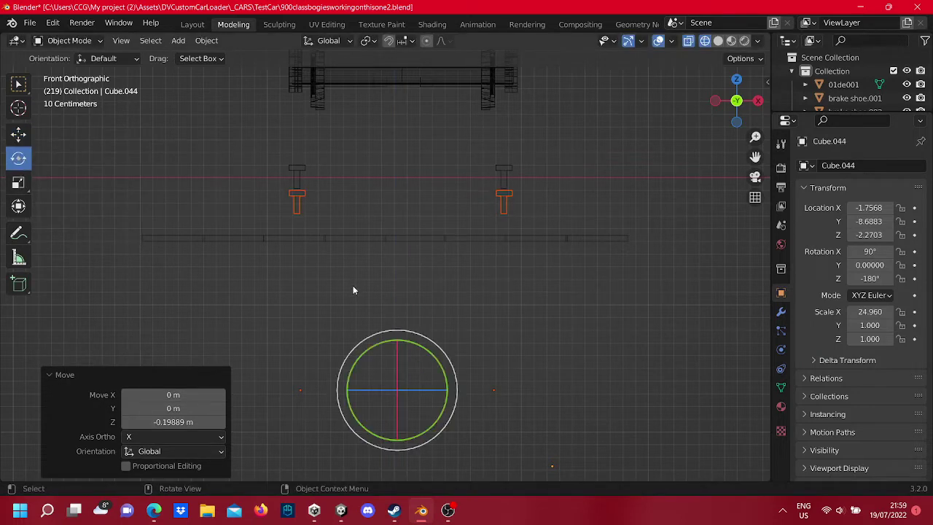
pyautogui.moveTo(426, 354); pyautogui.dragTo(395, 425)
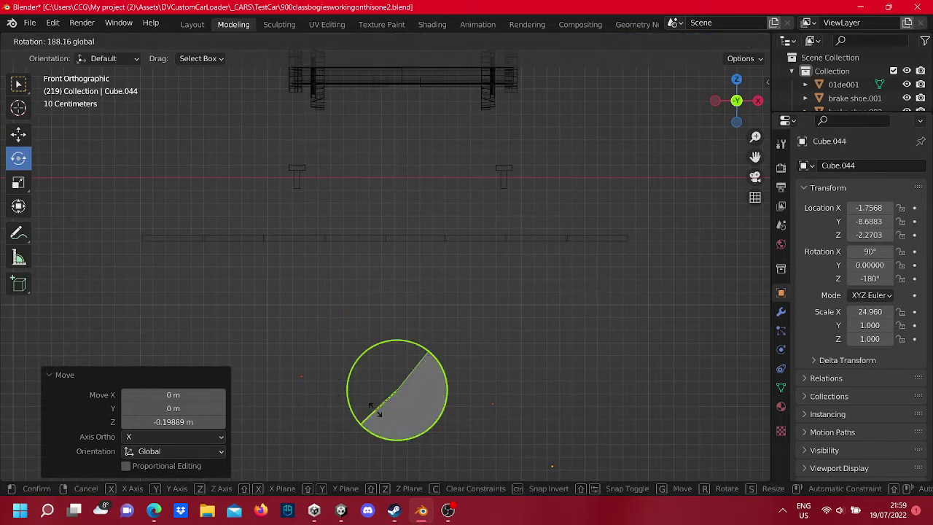
pyautogui.moveTo(387, 420)
pyautogui.mouseDown()
pyautogui.moveTo(371, 402)
pyautogui.moveTo(388, 373)
pyautogui.mouseUp()
pyautogui.scroll(-3, 388, 373)
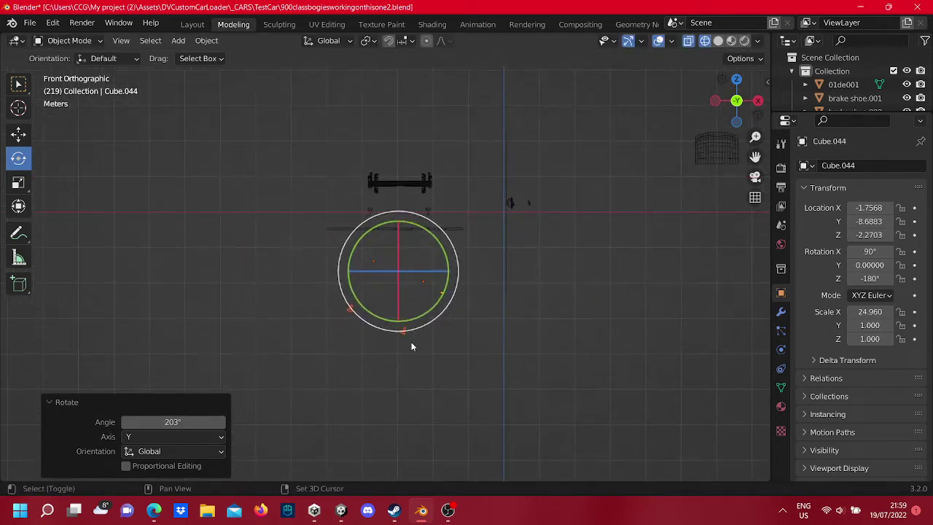
pyautogui.scroll(-1, 411, 342)
pyautogui.moveTo(435, 319); pyautogui.dragTo(461, 307)
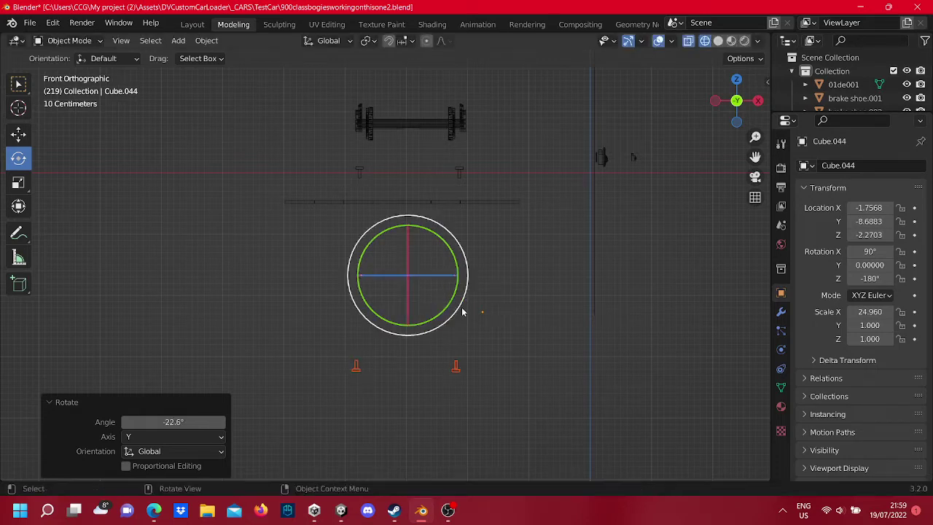
# Step: Raise the flipped copies 2.879 m so they sit just above the long bar
pyautogui.click(19, 141)
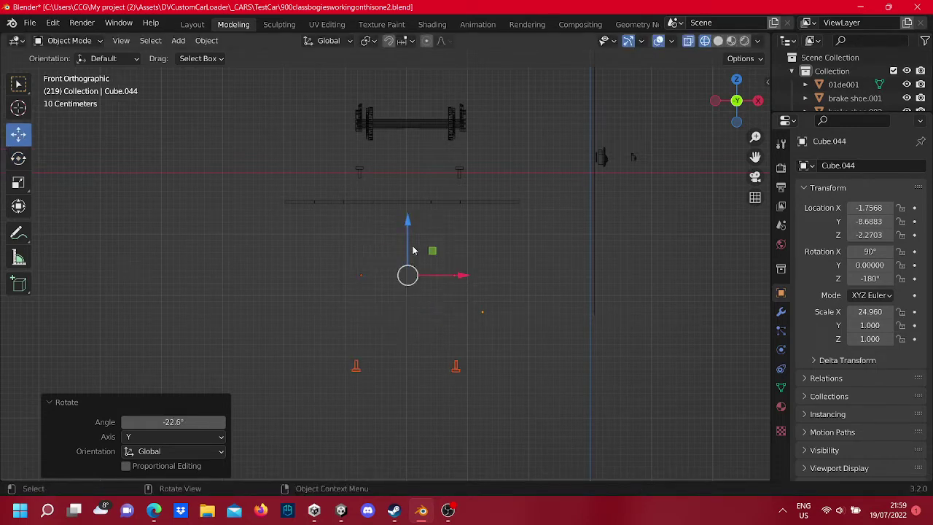
pyautogui.moveTo(412, 251); pyautogui.dragTo(380, 68)
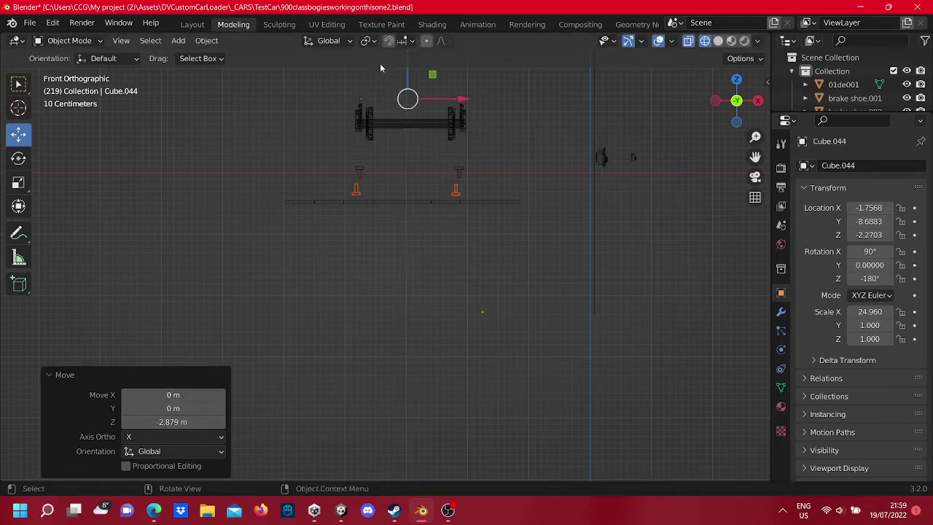
pyautogui.scroll(5, 434, 159)
pyautogui.moveTo(434, 159)
pyautogui.keyDown('shift'); pyautogui.mouseDown(button='middle')
pyautogui.moveTo(370, 322)
pyautogui.moveTo(468, 326)
pyautogui.mouseUp(button='middle'); pyautogui.keyUp('shift')
pyautogui.scroll(3, 510, 306)
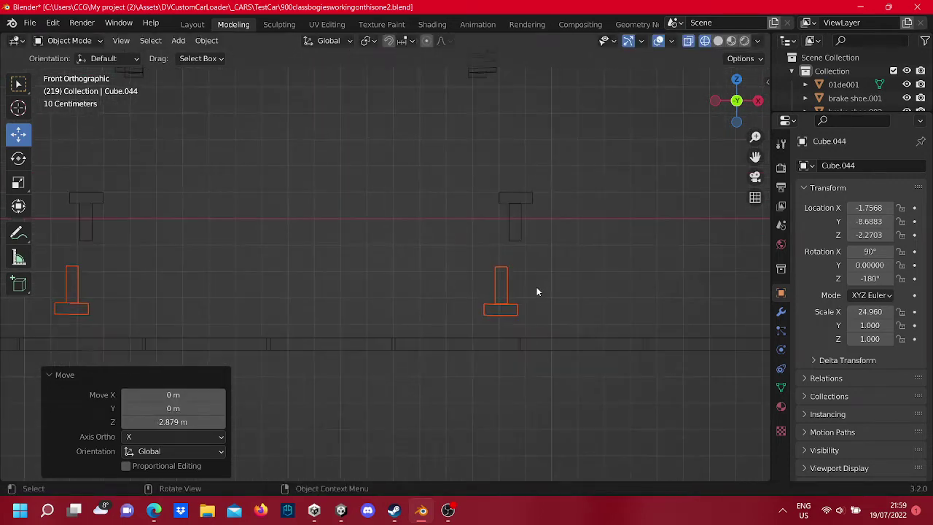
# Step: Select only the right flipped T piece
pyautogui.moveTo(542, 315); pyautogui.dragTo(452, 262)
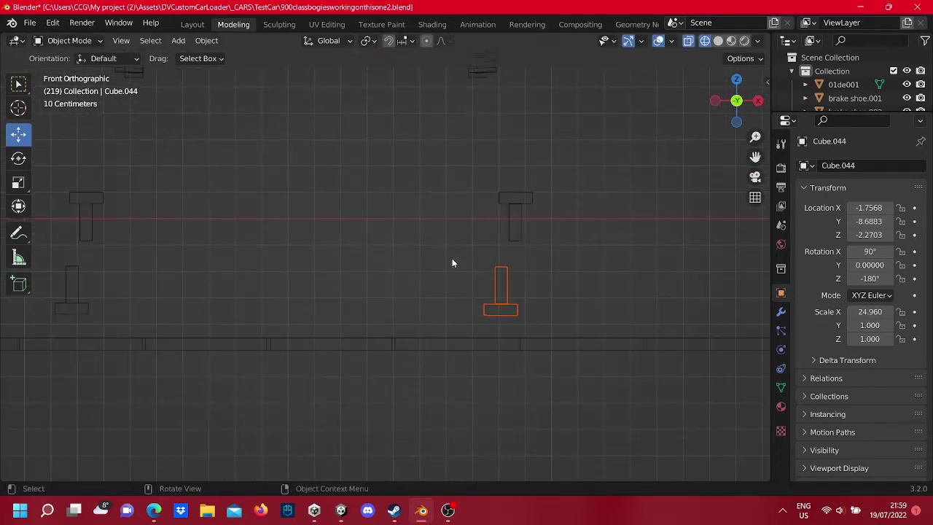
pyautogui.scroll(-2, 474, 273)
pyautogui.scroll(-2, 498, 286)
pyautogui.press('Tab')
pyautogui.scroll(2, 458, 277)
pyautogui.scroll(1, 476, 289)
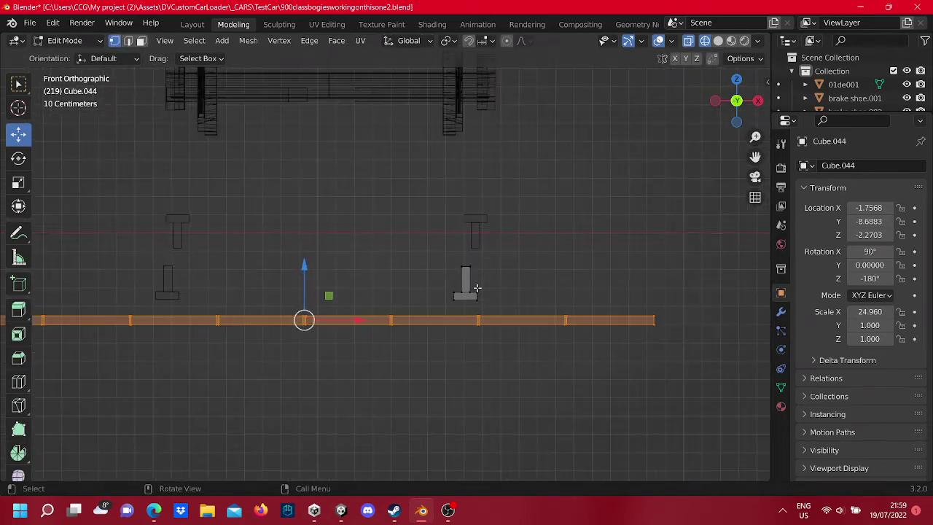
pyautogui.moveTo(496, 312); pyautogui.dragTo(431, 256)
pyautogui.press('Tab')
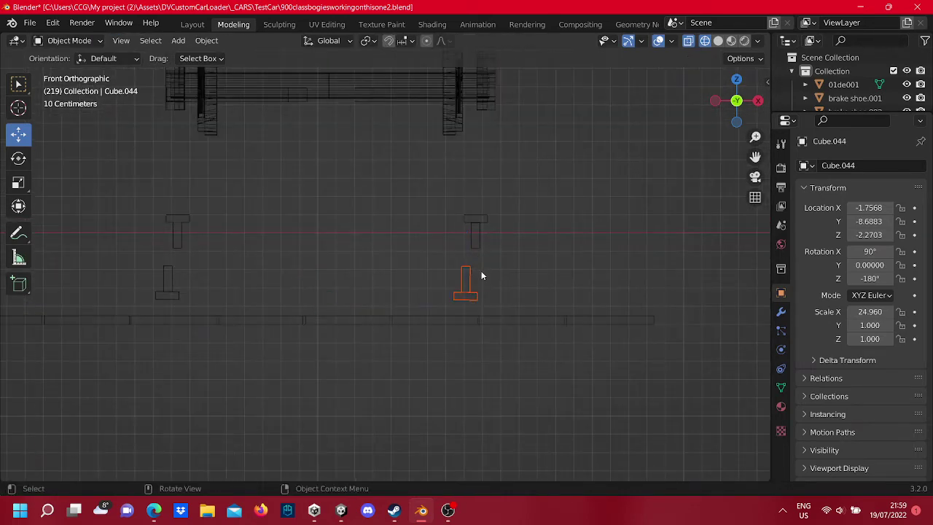
# Step: Confirm the right piece's rotation as X 90° and Z -180°
pyautogui.scroll(1, 443, 263)
pyautogui.scroll(1, 430, 280)
pyautogui.scroll(2, 410, 297)
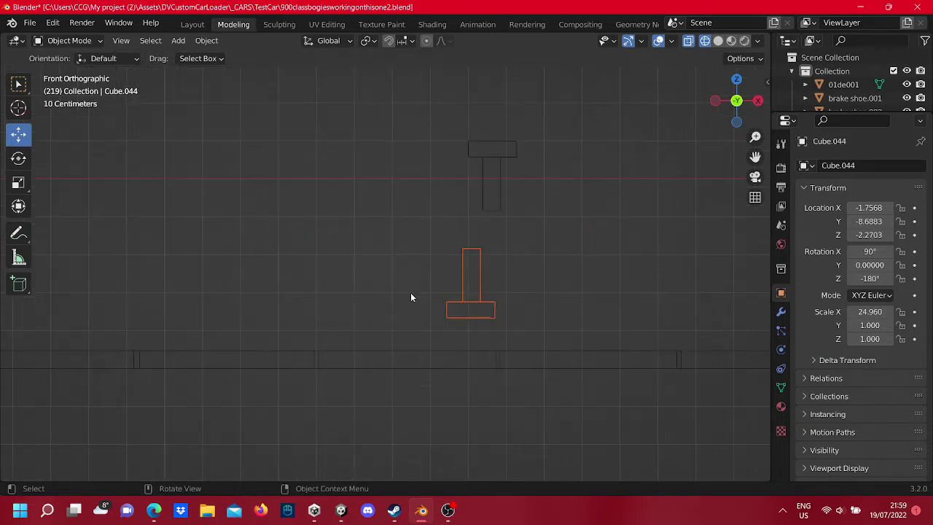
pyautogui.click(869, 279)
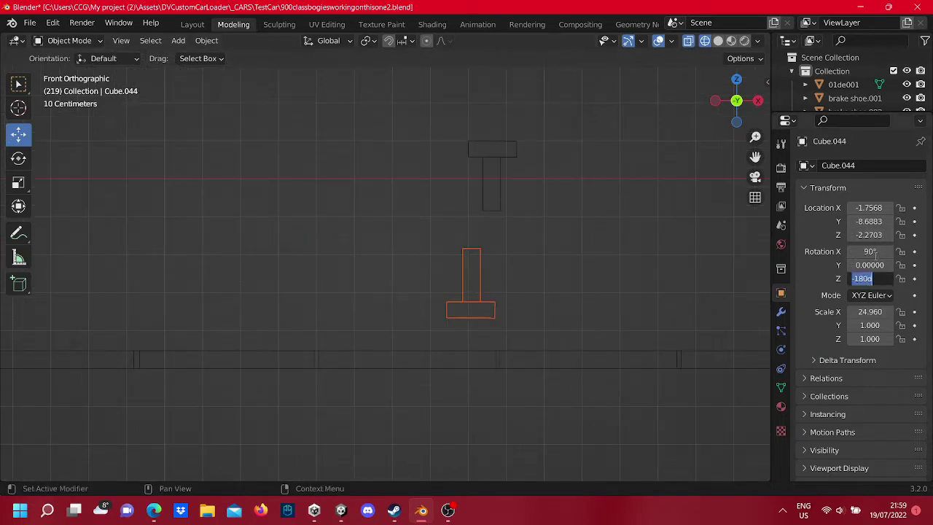
pyautogui.press('Return')
pyautogui.click(875, 252)
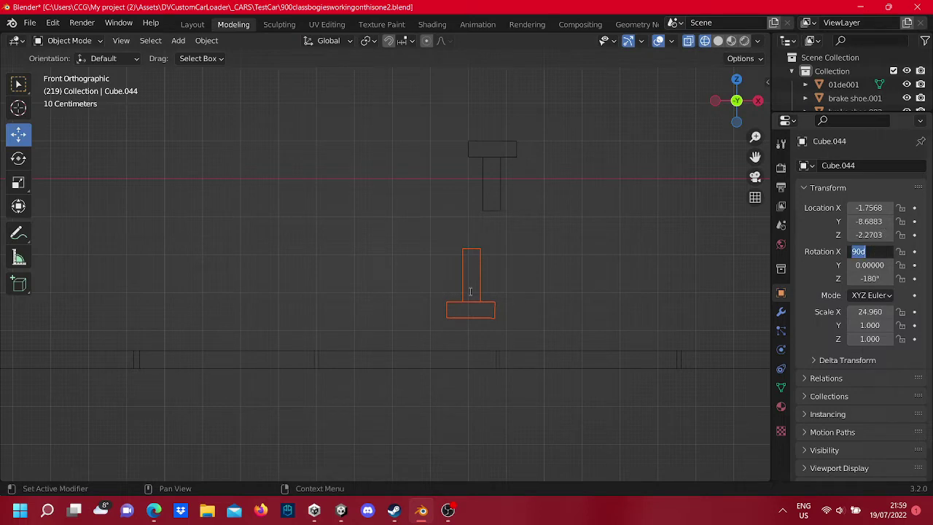
pyautogui.press('Return')
pyautogui.scroll(-4, 469, 290)
pyautogui.scroll(4, 473, 303)
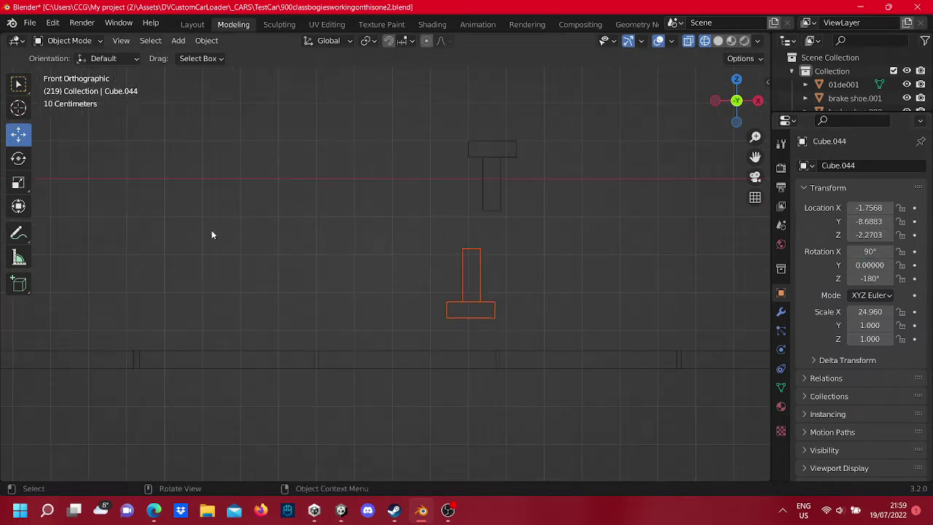
pyautogui.scroll(-3, 107, 196)
pyautogui.scroll(-3, 122, 235)
# Step: Select both flipped pieces and select all their geometry in Edit Mode
pyautogui.keyDown('shift'); pyautogui.click(208, 277); pyautogui.keyUp('shift')
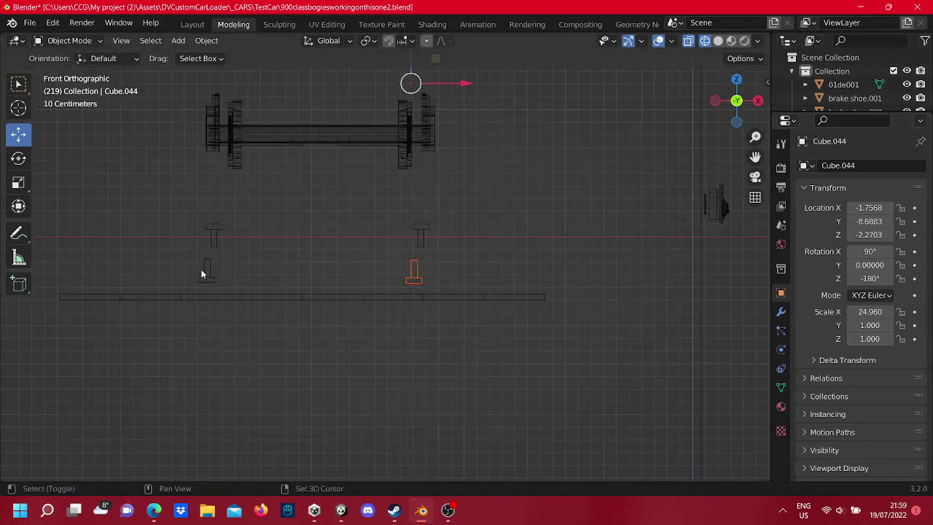
pyautogui.scroll(2, 153, 223)
pyautogui.keyDown('shift'); pyautogui.moveTo(153, 223); pyautogui.dragTo(189, 219, button='middle'); pyautogui.keyUp('shift')
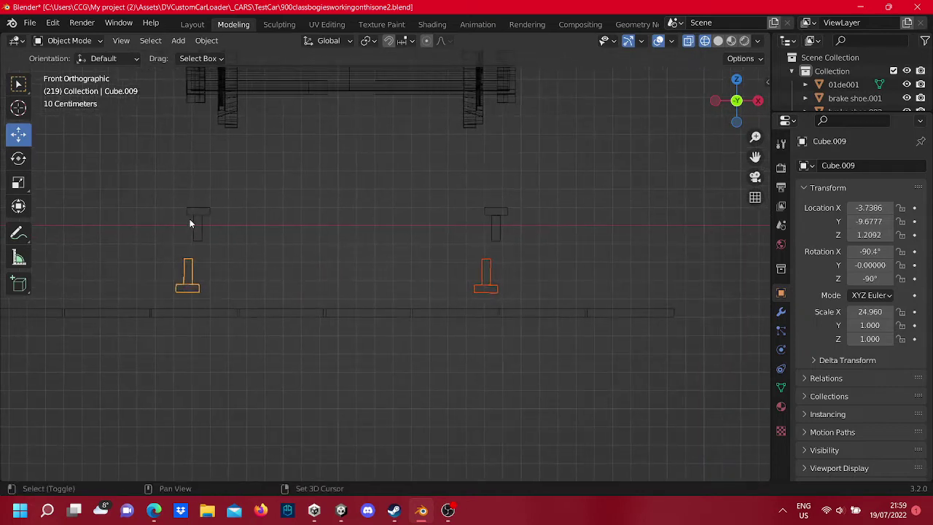
pyautogui.press('Tab')
pyautogui.moveTo(532, 339); pyautogui.dragTo(109, 214)
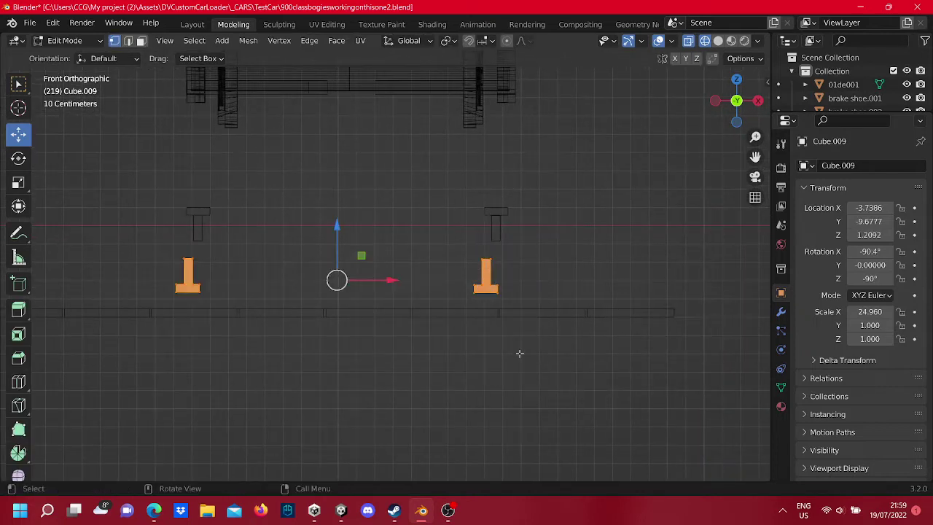
# Step: Raise the lower halves 0.13812 m so they stack onto the T pieces as I-profiles
pyautogui.moveTo(380, 277); pyautogui.dragTo(392, 275)
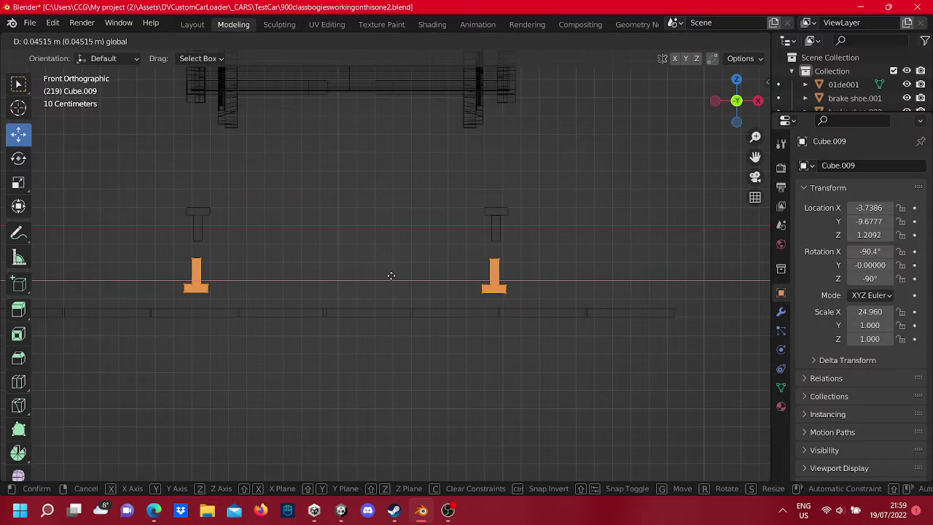
pyautogui.moveTo(349, 250); pyautogui.dragTo(343, 231)
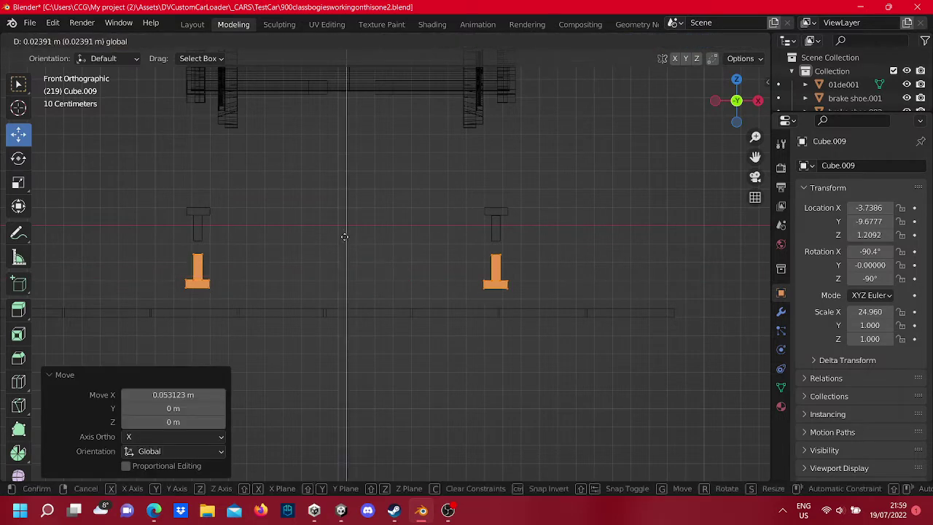
pyautogui.click(343, 228)
pyautogui.scroll(4, 571, 243)
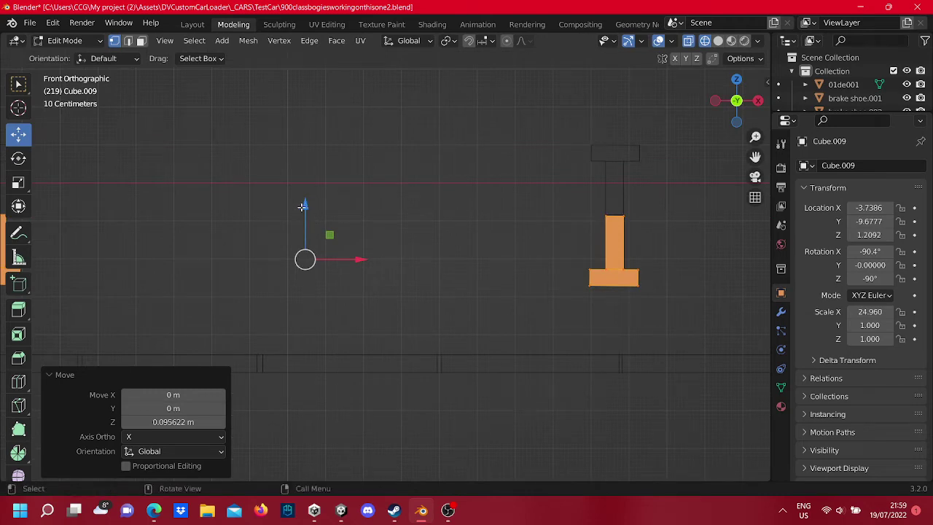
pyautogui.moveTo(303, 207)
pyautogui.mouseDown()
pyautogui.moveTo(353, 185)
pyautogui.moveTo(349, 173)
pyautogui.mouseUp()
pyautogui.scroll(-4, 555, 277)
pyautogui.scroll(2, 535, 275)
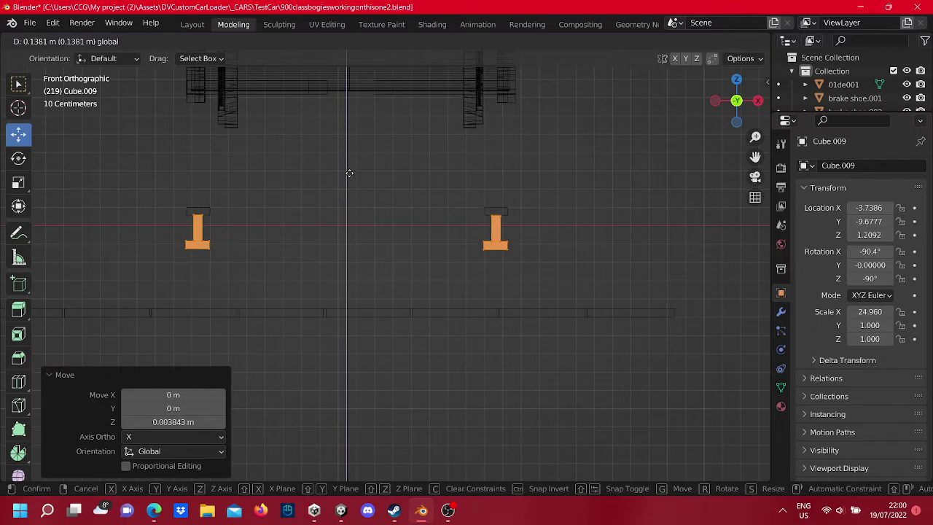
pyautogui.moveTo(349, 173); pyautogui.dragTo(350, 173)
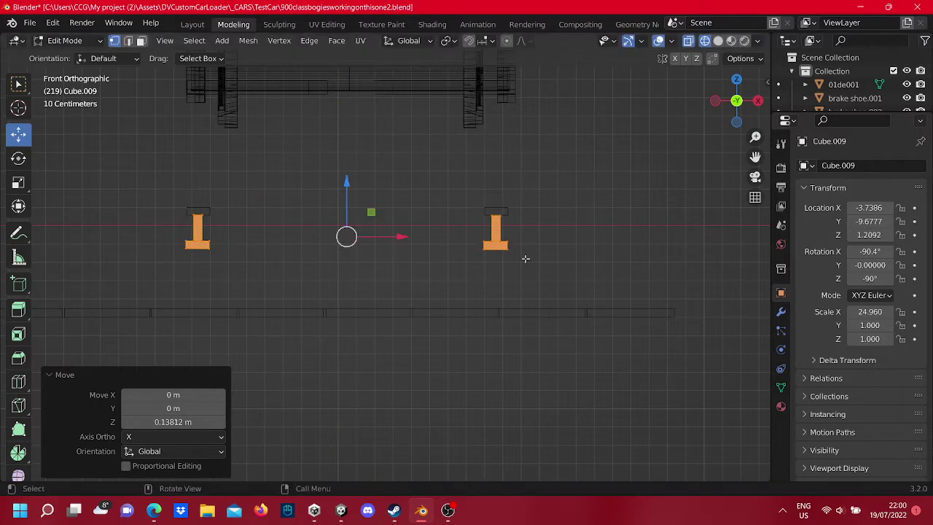
pyautogui.scroll(2, 525, 258)
# Step: Back in Object Mode, box-select both I-shaped rail profiles and join them into one object
pyautogui.click(629, 302)
pyautogui.press('Tab')
pyautogui.moveTo(611, 285); pyautogui.dragTo(91, 143)
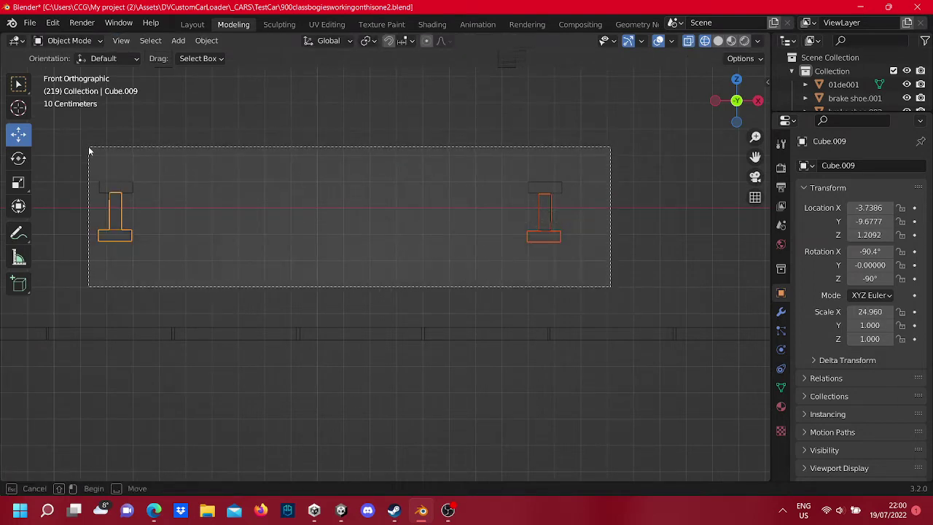
pyautogui.moveTo(91, 143); pyautogui.dragTo(83, 179)
pyautogui.rightClick(126, 214)
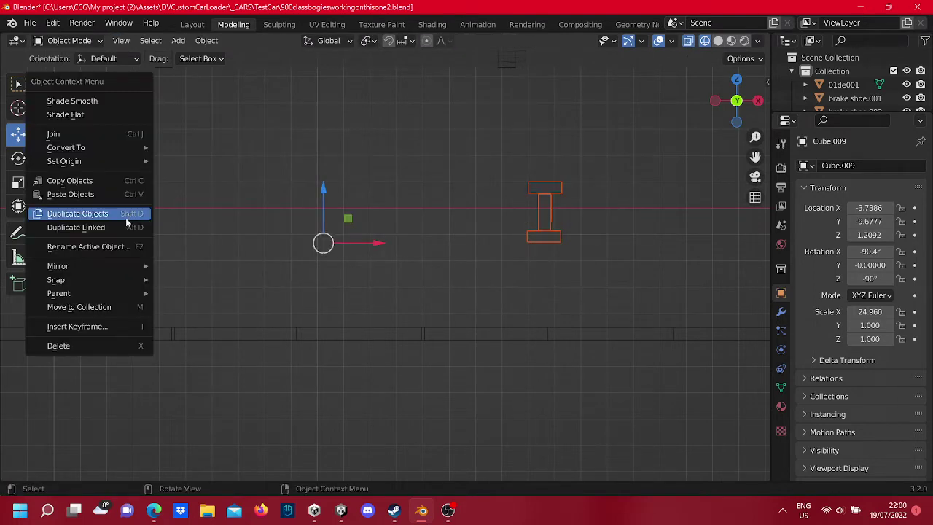
pyautogui.press('Escape')
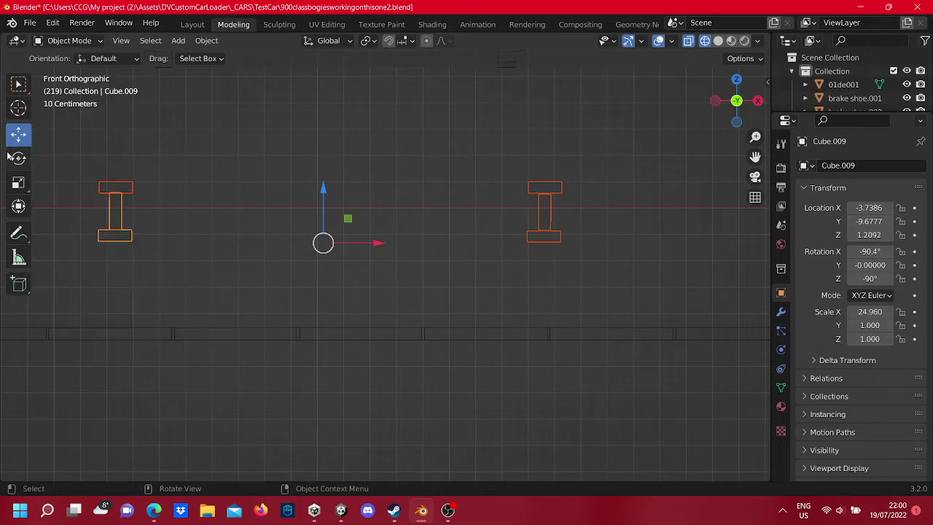
pyautogui.rightClick(110, 206)
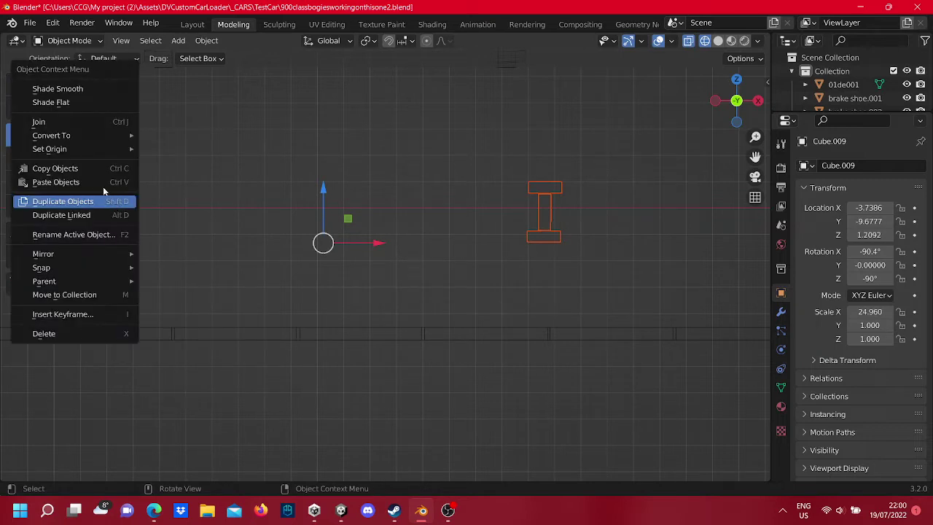
pyautogui.click(44, 121)
# Step: Select the long bar below the rails
pyautogui.scroll(-4, 541, 253)
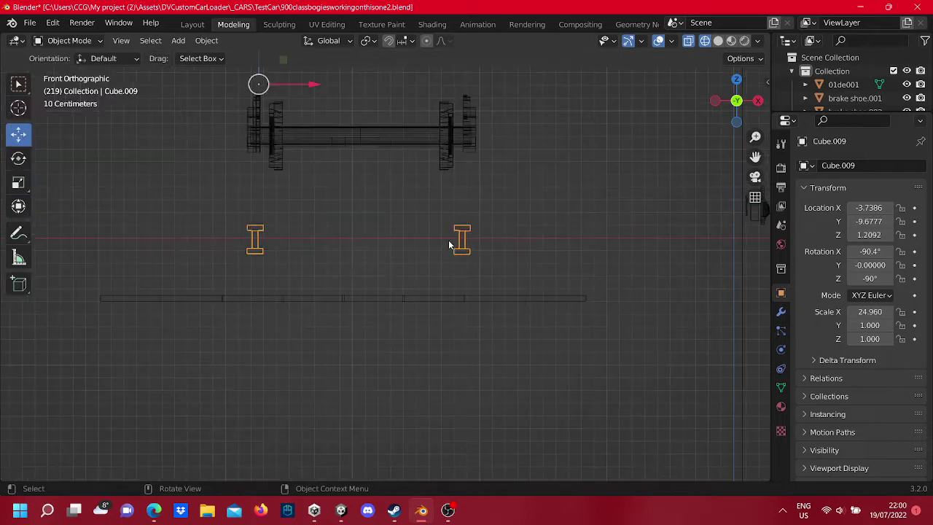
pyautogui.click(583, 301)
pyautogui.scroll(1, 187, 250)
pyautogui.scroll(-2, 146, 217)
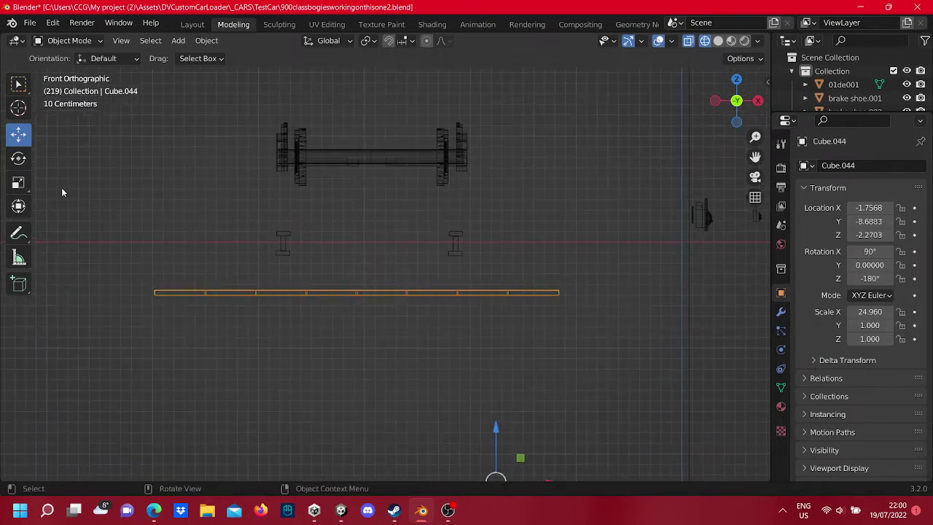
# Step: Scale the long bar along X to 0.667 of its length
pyautogui.click(18, 182)
pyautogui.scroll(1, 503, 402)
pyautogui.scroll(-3, 500, 366)
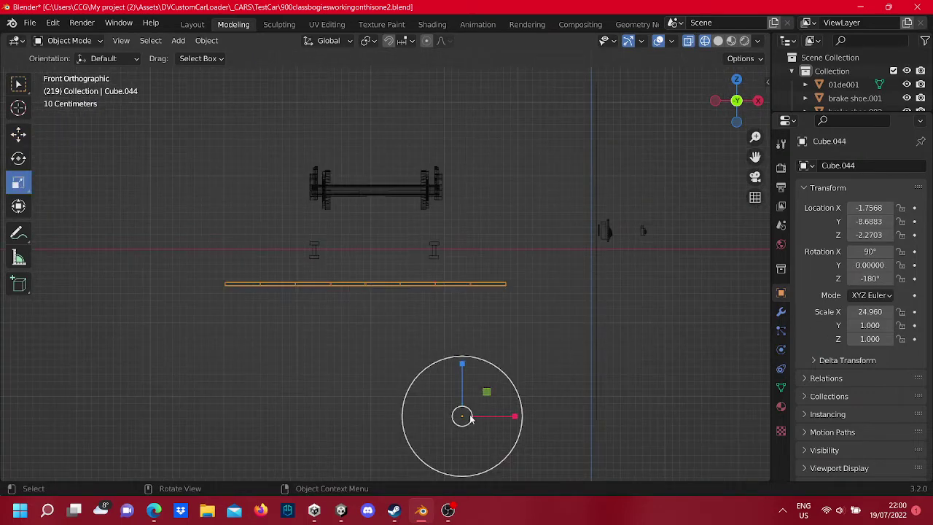
pyautogui.press('s')
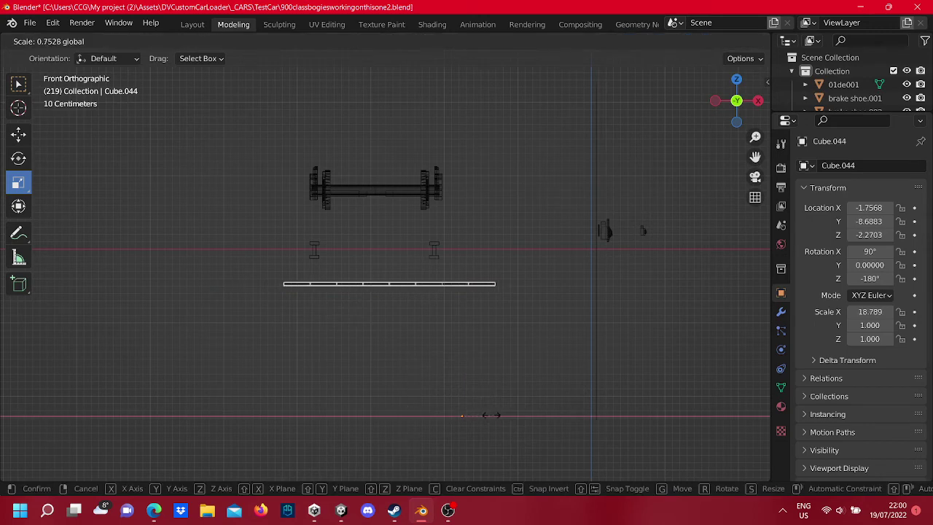
pyautogui.click(488, 414)
pyautogui.scroll(1, 444, 304)
pyautogui.scroll(1, 444, 304)
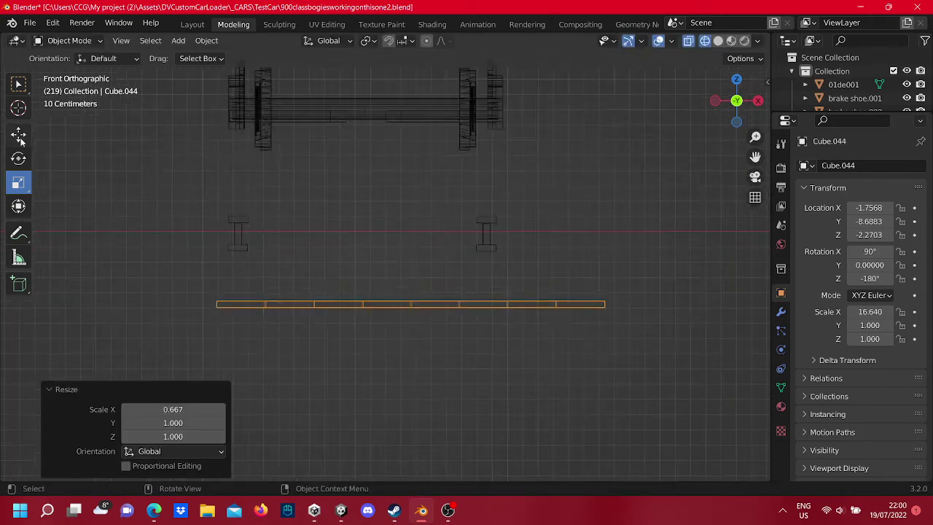
# Step: In Edit Mode, move the bar -0.31236 m in X and up 0.081468 m beneath the rails
pyautogui.click(18, 133)
pyautogui.press('Tab')
pyautogui.moveTo(681, 386); pyautogui.dragTo(150, 253)
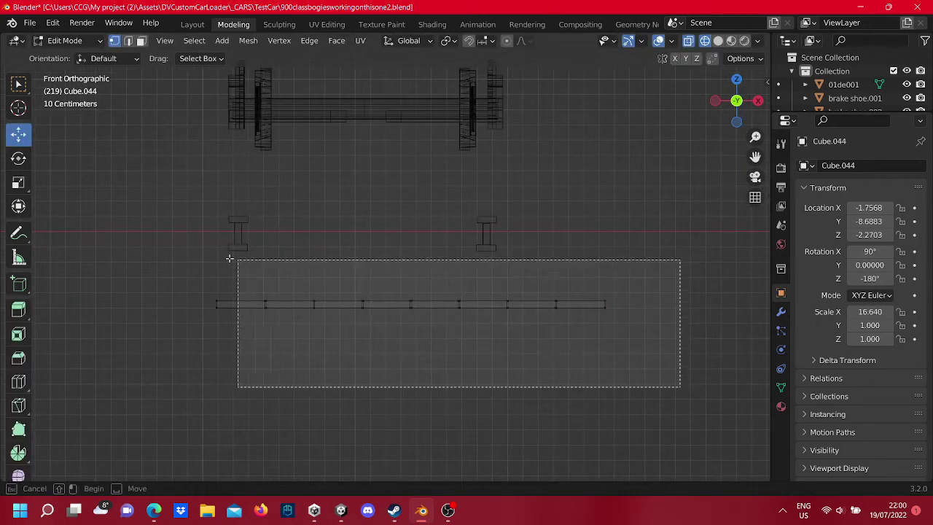
pyautogui.moveTo(408, 272); pyautogui.dragTo(410, 234)
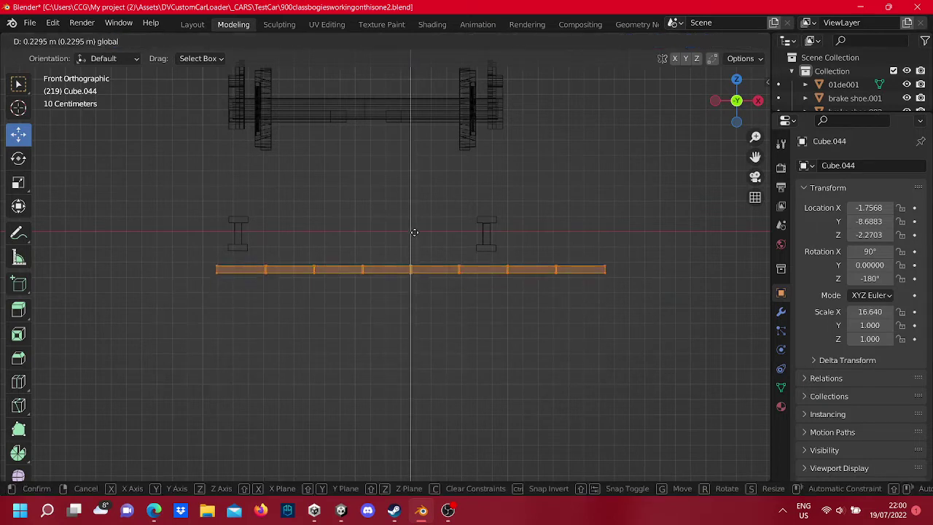
pyautogui.moveTo(461, 275); pyautogui.dragTo(412, 273)
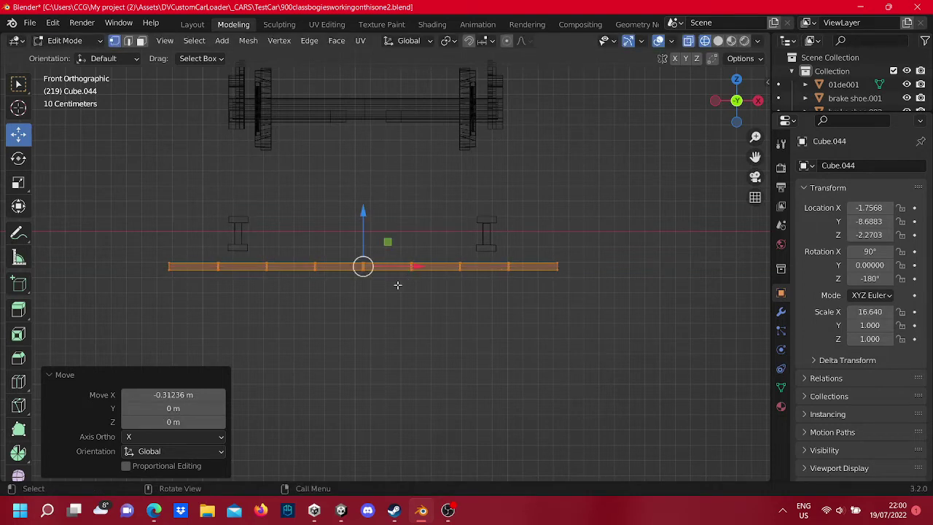
pyautogui.scroll(3, 397, 285)
pyautogui.scroll(1, 364, 266)
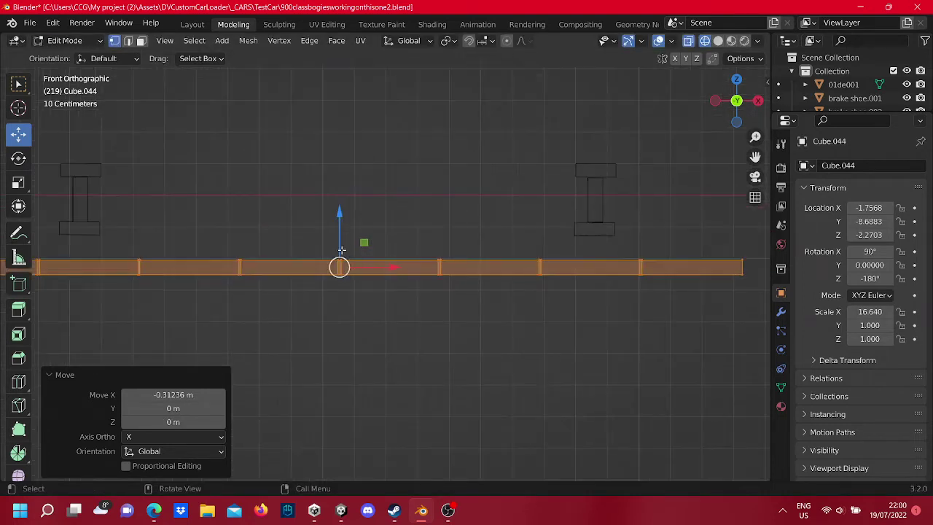
pyautogui.press('g')
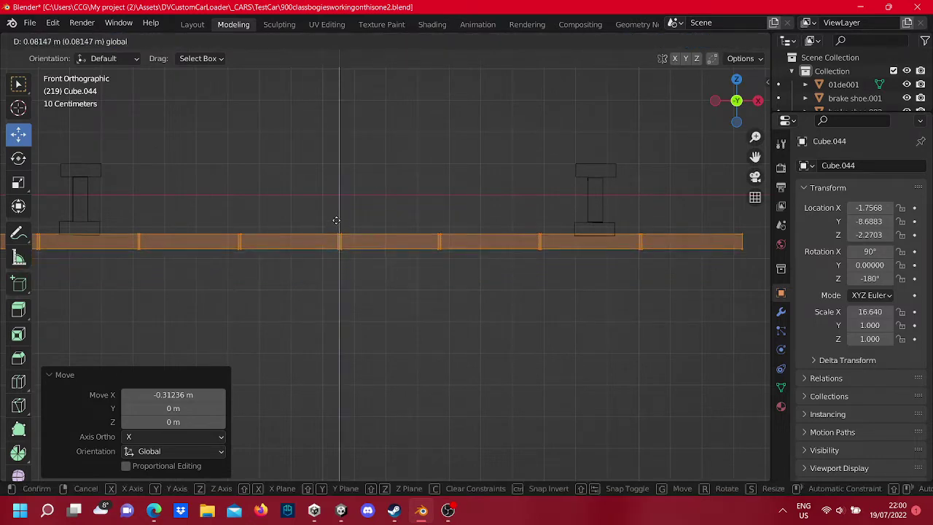
pyautogui.click(336, 220)
pyautogui.scroll(-4, 402, 245)
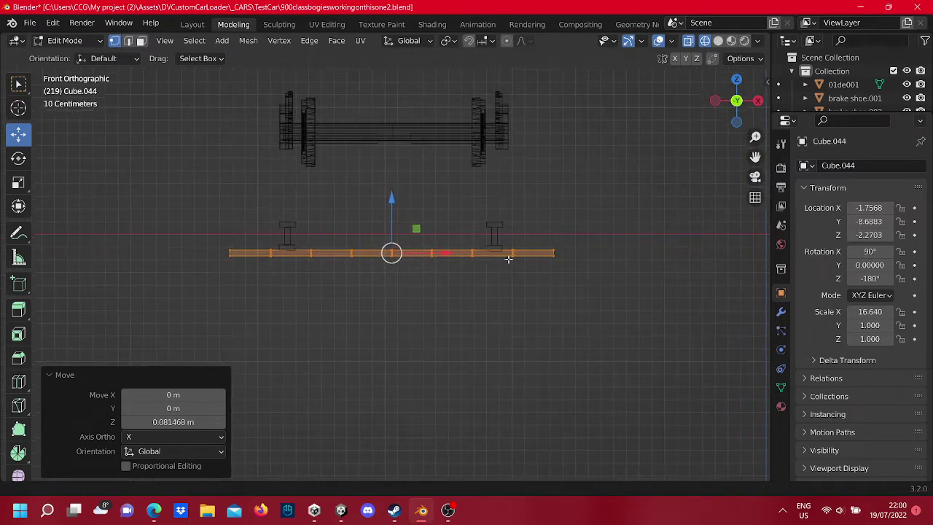
pyautogui.moveTo(599, 312); pyautogui.dragTo(200, 203)
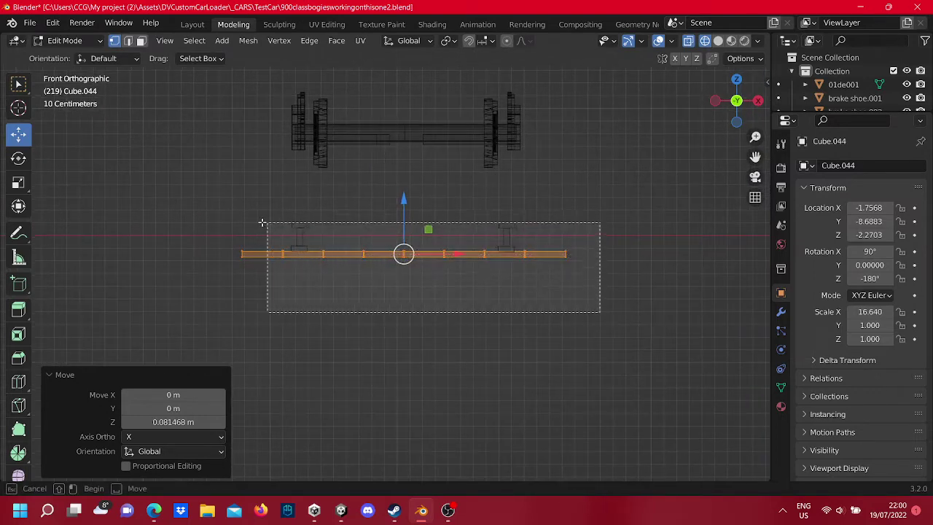
pyautogui.press('Tab')
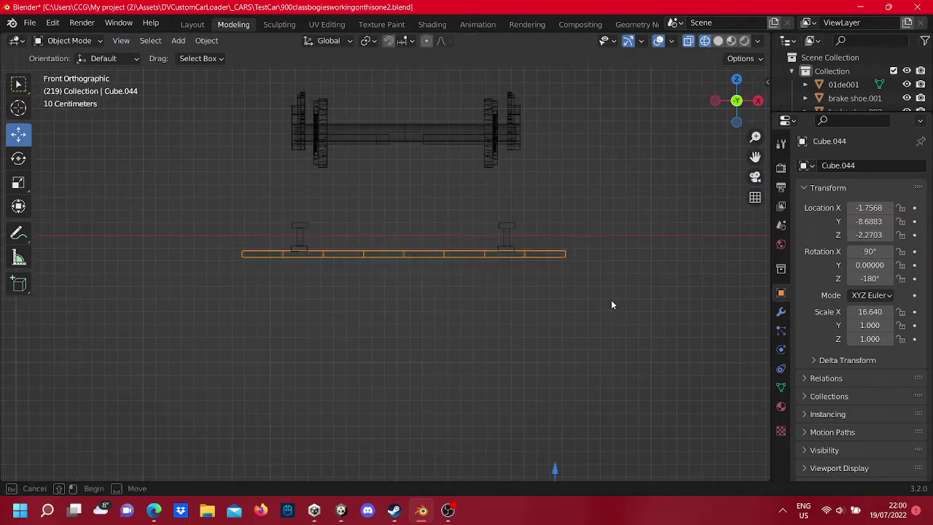
# Step: Join the shortened bar and both rail profiles into a single object
pyautogui.moveTo(616, 303); pyautogui.dragTo(232, 202)
pyautogui.scroll(2, 387, 252)
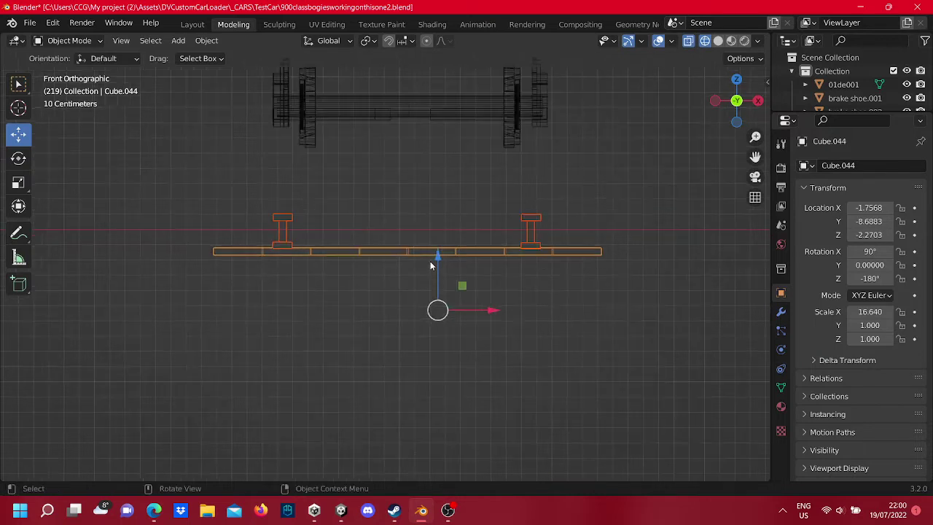
pyautogui.rightClick(421, 257)
pyautogui.click(422, 255)
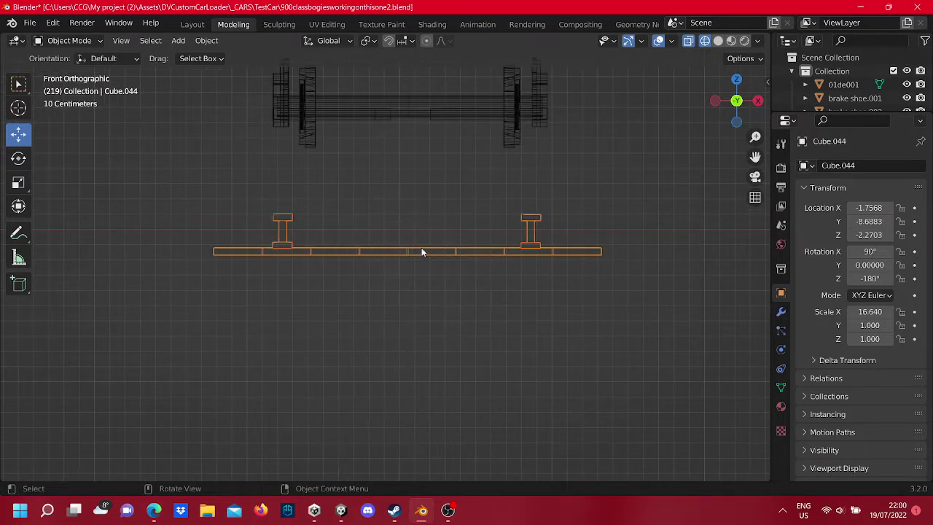
pyautogui.click(416, 233)
pyautogui.scroll(3, 415, 235)
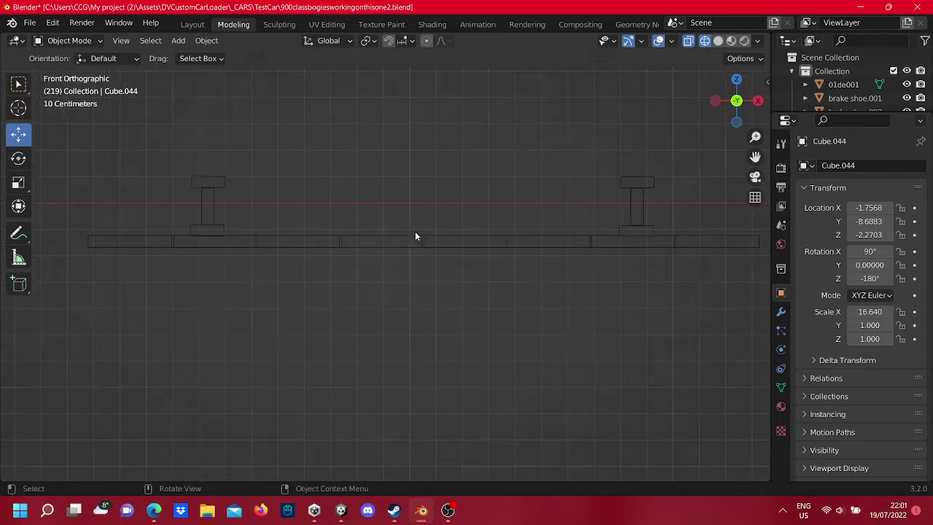
pyautogui.scroll(2, 415, 231)
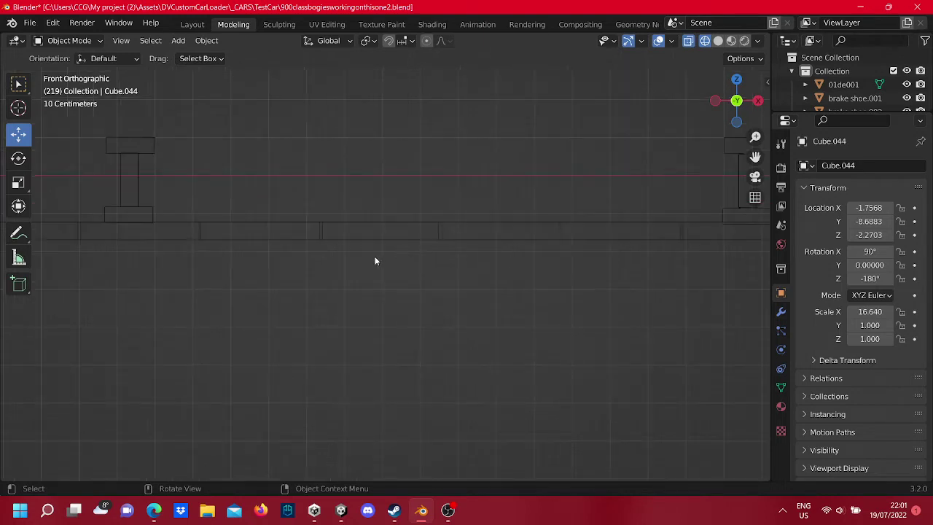
pyautogui.keyDown('shift'); pyautogui.moveTo(374, 260); pyautogui.dragTo(421, 317, button='middle'); pyautogui.keyUp('shift')
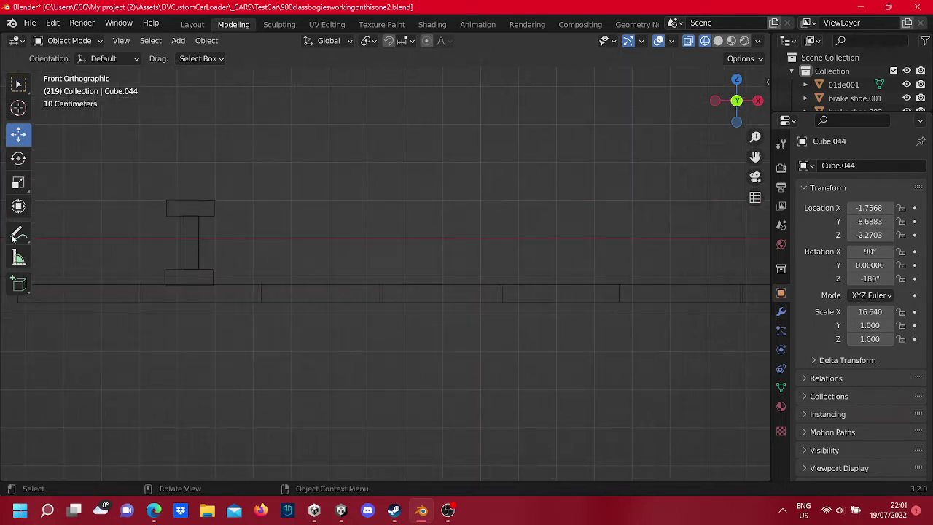
pyautogui.scroll(-2, 246, 263)
pyautogui.keyDown('shift'); pyautogui.moveTo(389, 245); pyautogui.dragTo(335, 274, button='middle'); pyautogui.keyUp('shift')
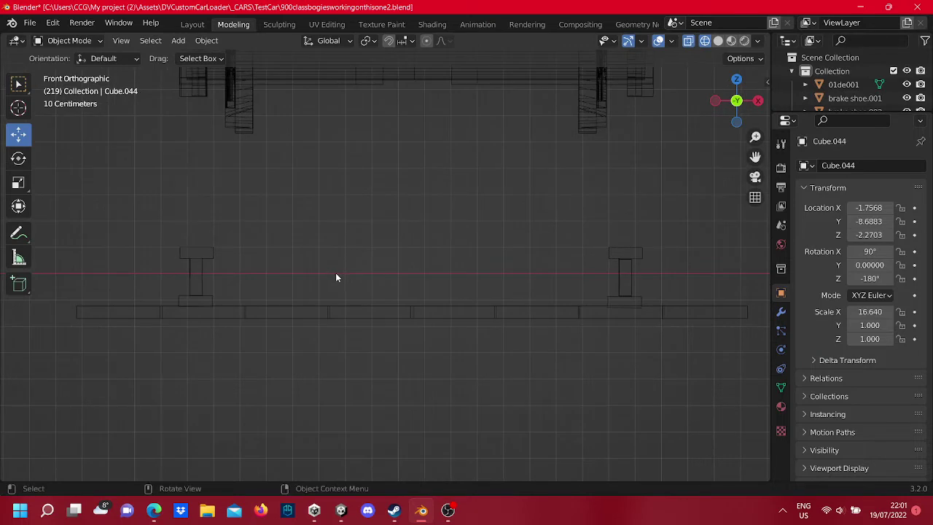
# Step: Sketch an annotation line from the left rail's top, then undo it
pyautogui.click(20, 233)
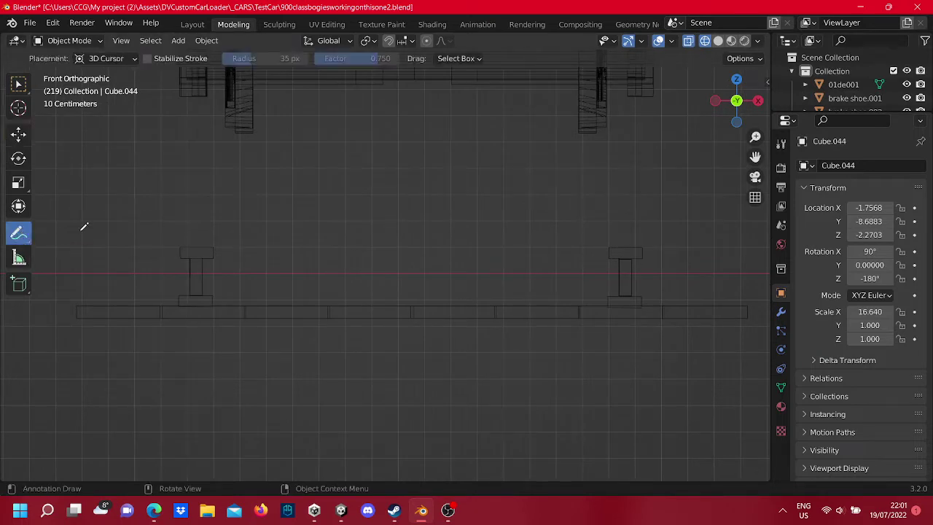
pyautogui.scroll(1, 221, 250)
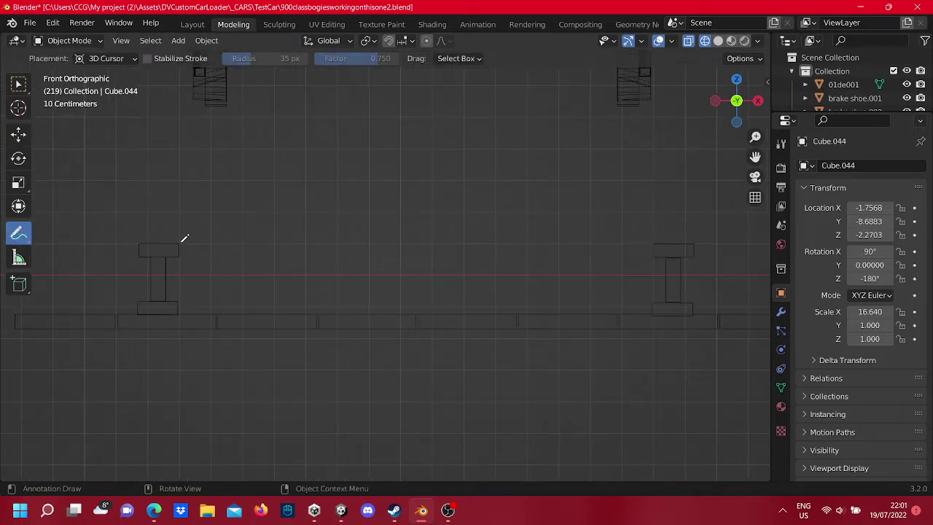
pyautogui.moveTo(181, 241); pyautogui.dragTo(234, 237)
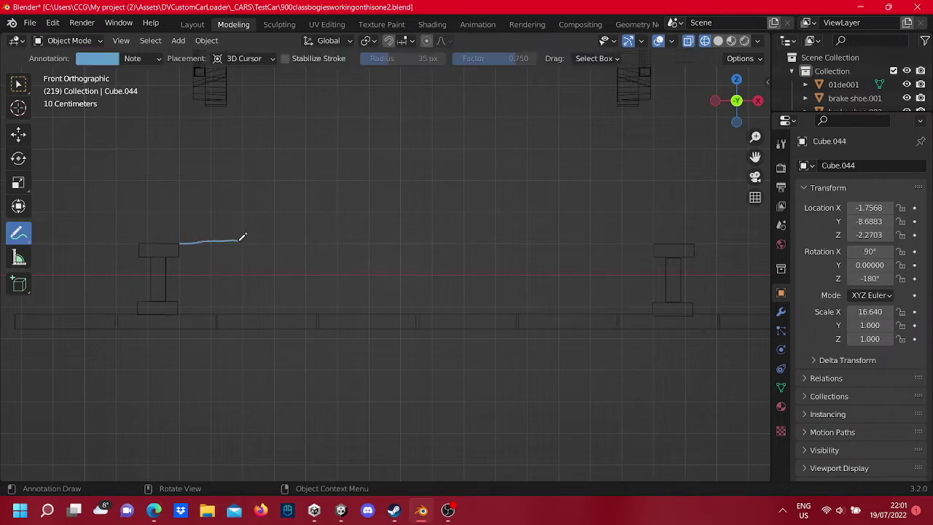
pyautogui.hotkey('ctrl', 'z')
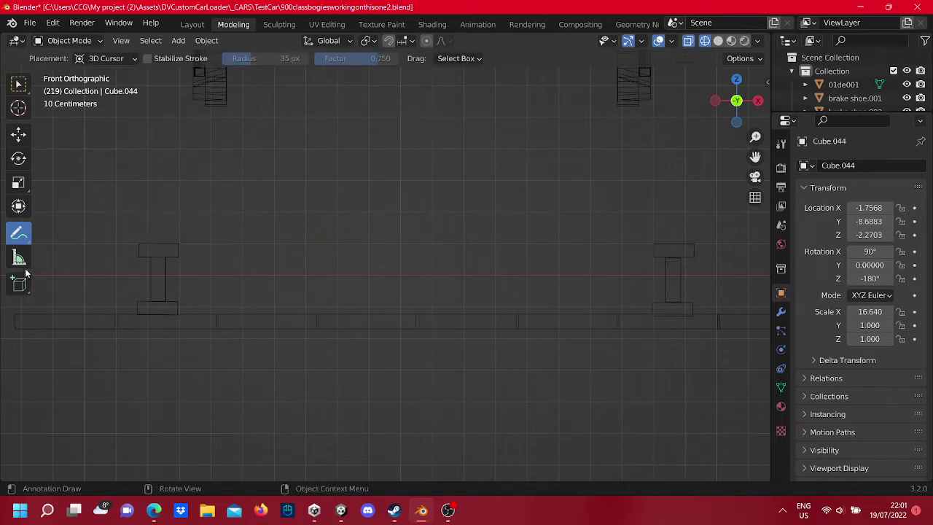
pyautogui.click(20, 263)
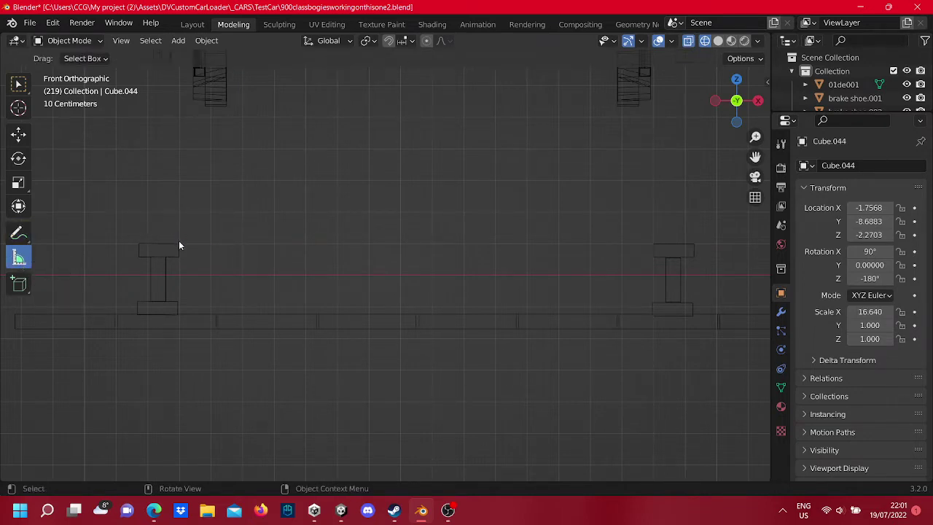
# Step: Stretch a ruler from the left rail to the right rail's edge, reading 1.4034 m
pyautogui.moveTo(180, 247)
pyautogui.mouseDown()
pyautogui.moveTo(666, 244)
pyautogui.moveTo(653, 248)
pyautogui.mouseUp()
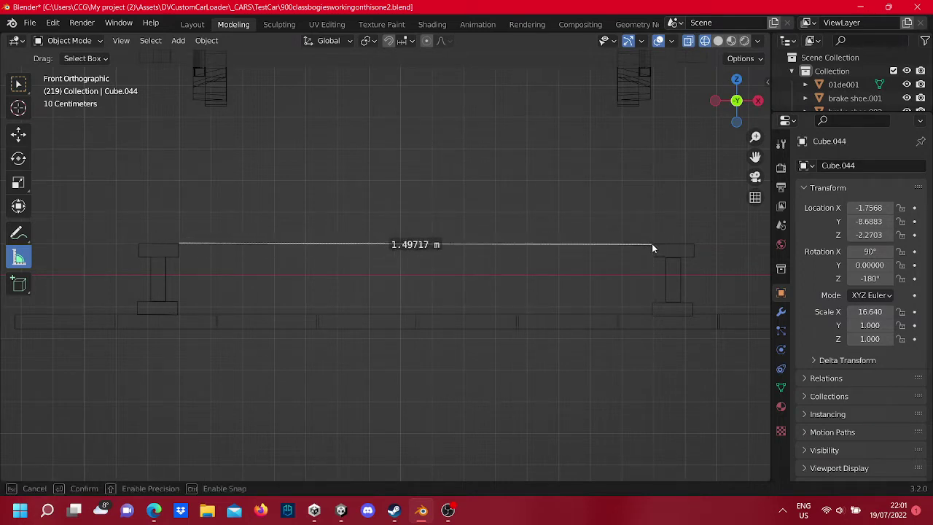
pyautogui.moveTo(655, 244); pyautogui.dragTo(643, 247)
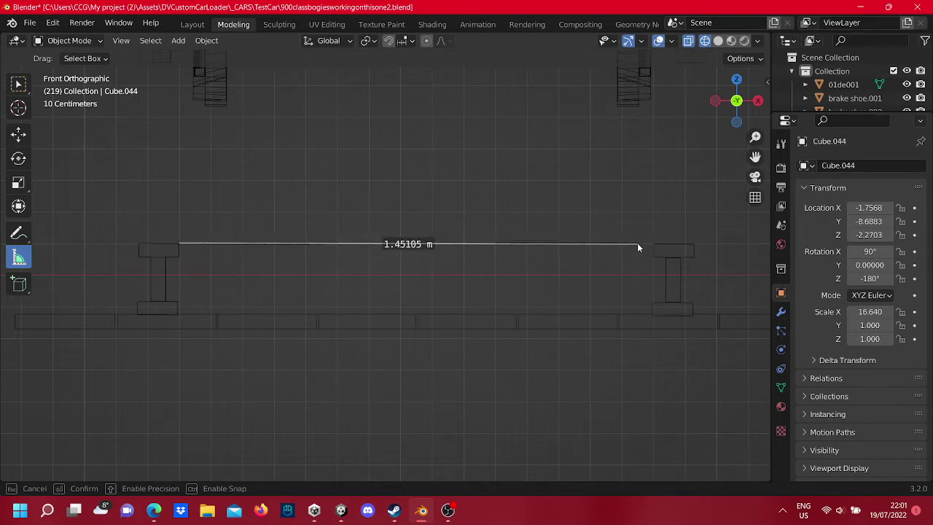
pyautogui.moveTo(632, 247); pyautogui.dragTo(623, 248)
pyautogui.moveTo(623, 247); pyautogui.dragTo(623, 248)
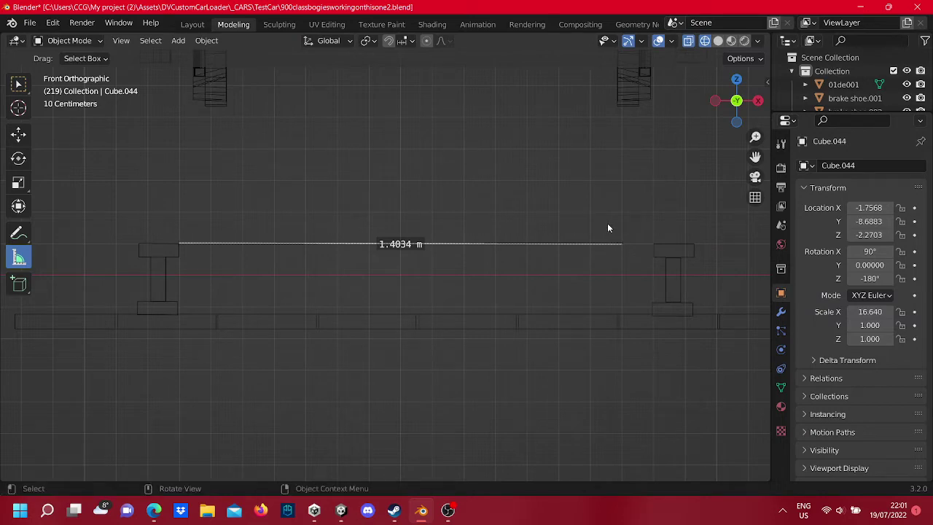
pyautogui.keyDown('shift'); pyautogui.moveTo(607, 229); pyautogui.dragTo(441, 231, button='middle'); pyautogui.keyUp('shift')
pyautogui.scroll(2, 452, 240)
pyautogui.scroll(2, 466, 289)
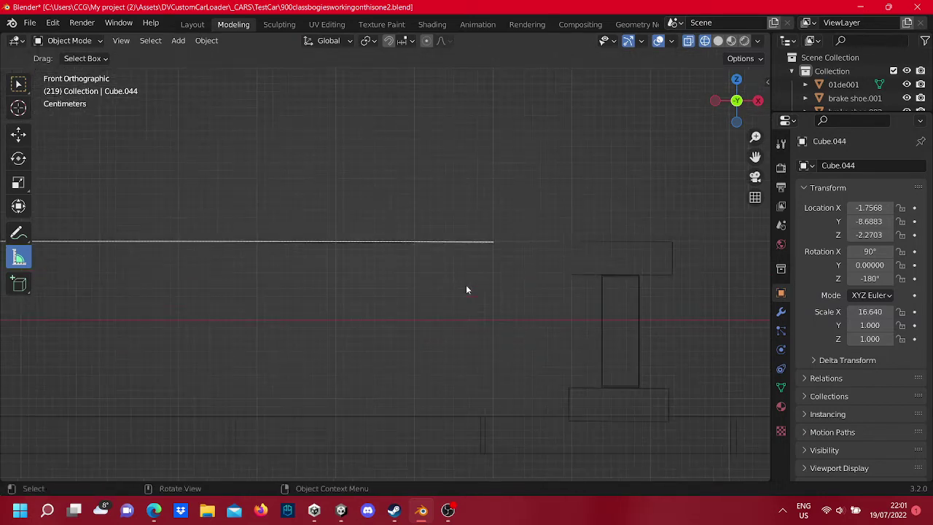
pyautogui.keyDown('shift'); pyautogui.moveTo(521, 281); pyautogui.dragTo(380, 242, button='middle'); pyautogui.keyUp('shift')
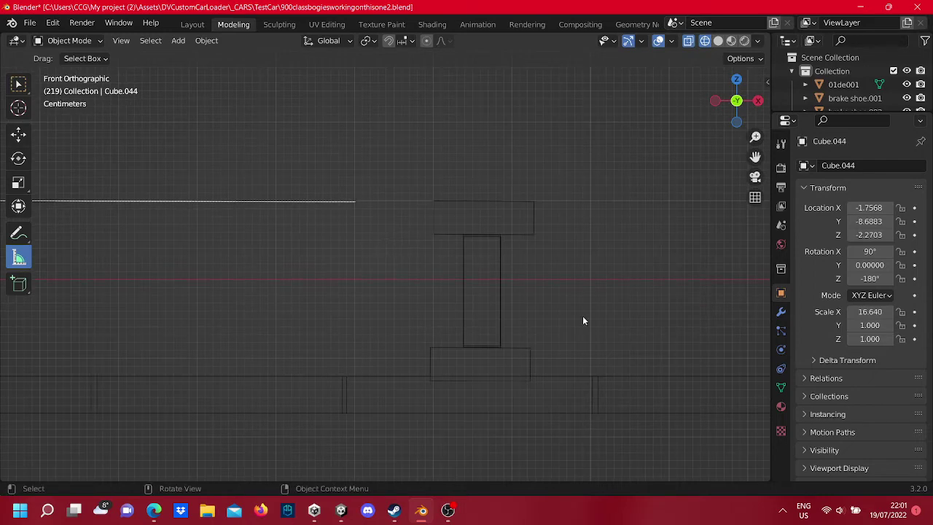
pyautogui.scroll(-2, 530, 295)
pyautogui.scroll(-2, 496, 290)
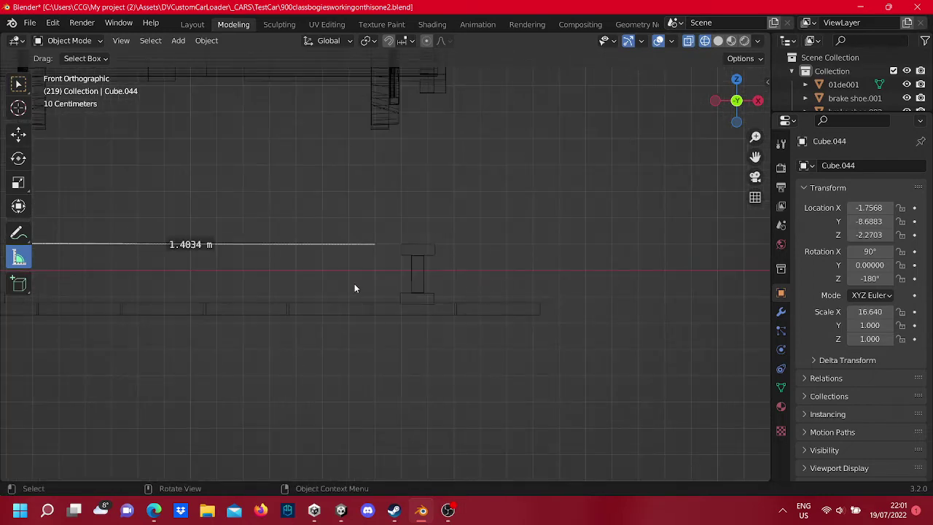
# Step: In Edit Mode, box-select only the I-shaped rail profile's geometry
pyautogui.click(18, 84)
pyautogui.scroll(3, 462, 337)
pyautogui.press('Tab')
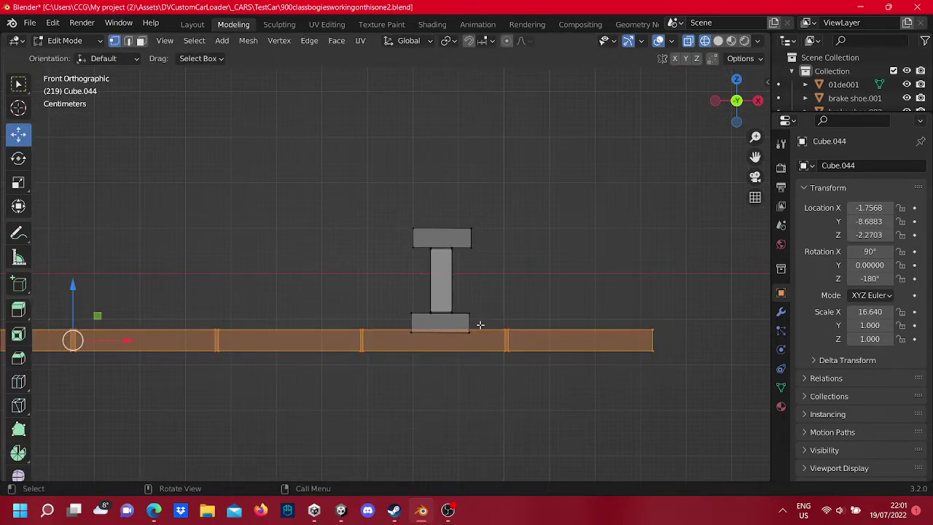
pyautogui.click(483, 287)
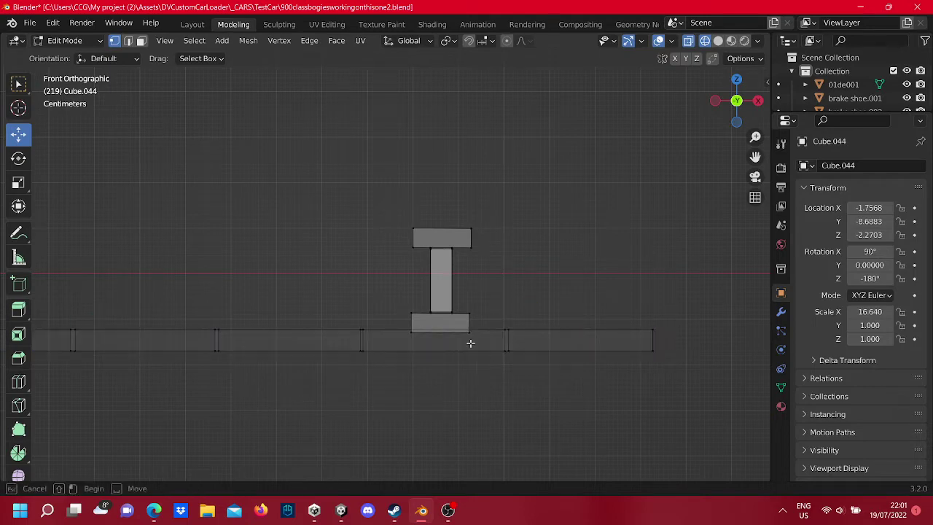
pyautogui.moveTo(489, 349); pyautogui.dragTo(392, 183)
# Step: Separate the selected rail profile into its own object and return to Object Mode
pyautogui.rightClick(444, 274)
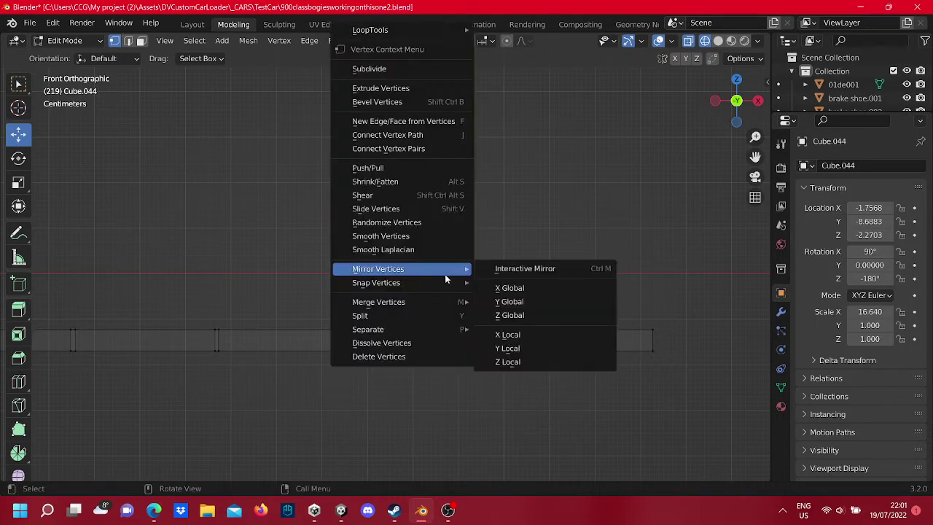
pyautogui.click(427, 316)
pyautogui.rightClick(428, 320)
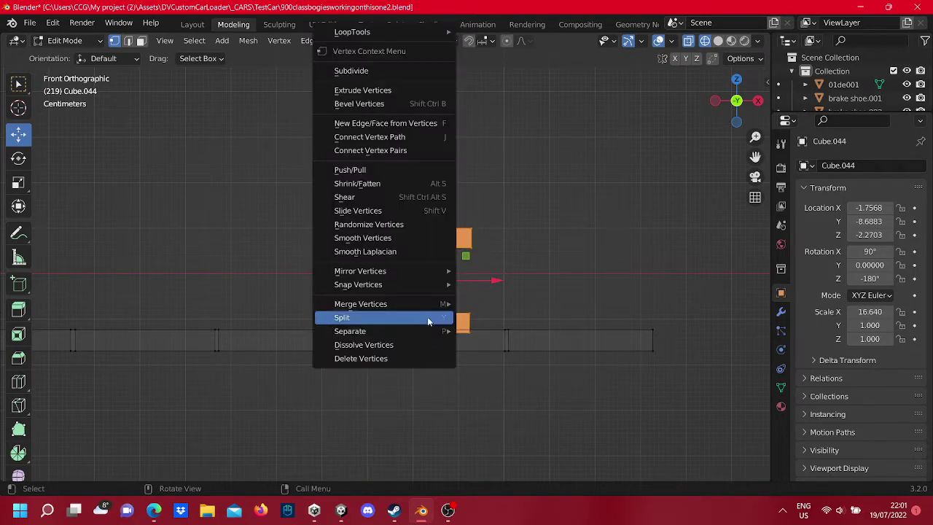
pyautogui.moveTo(350, 330)
pyautogui.click(479, 330)
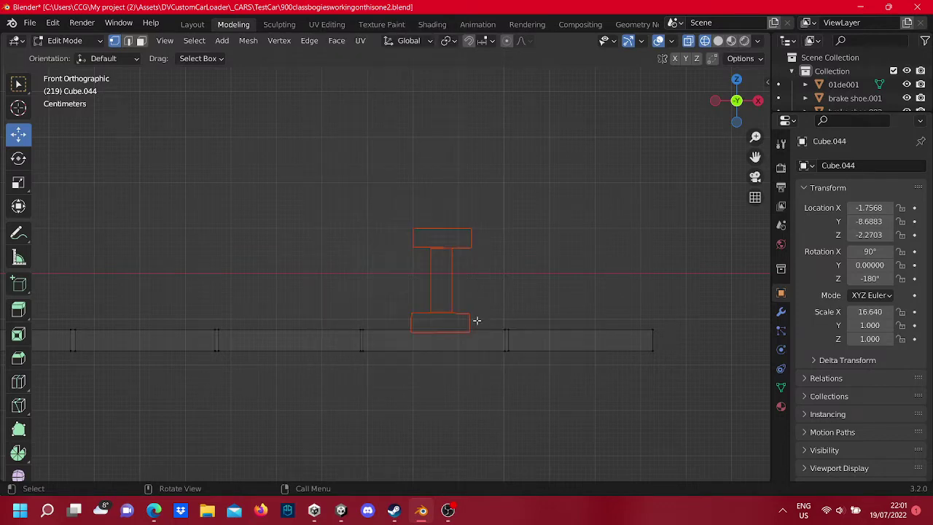
pyautogui.press('Tab')
pyautogui.press('Tab')
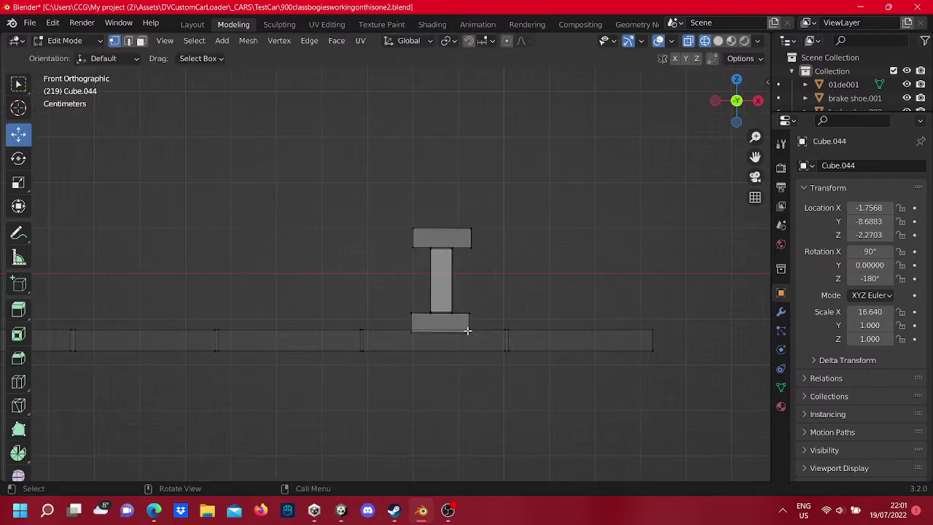
pyautogui.scroll(-4, 500, 287)
pyautogui.keyDown('shift'); pyautogui.moveTo(435, 284); pyautogui.dragTo(588, 315, button='middle'); pyautogui.keyUp('shift')
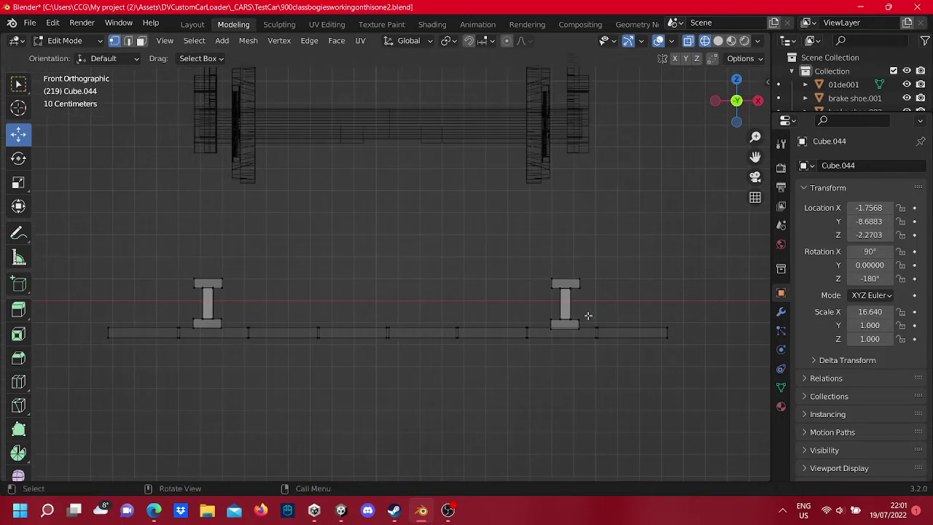
pyautogui.press('Tab')
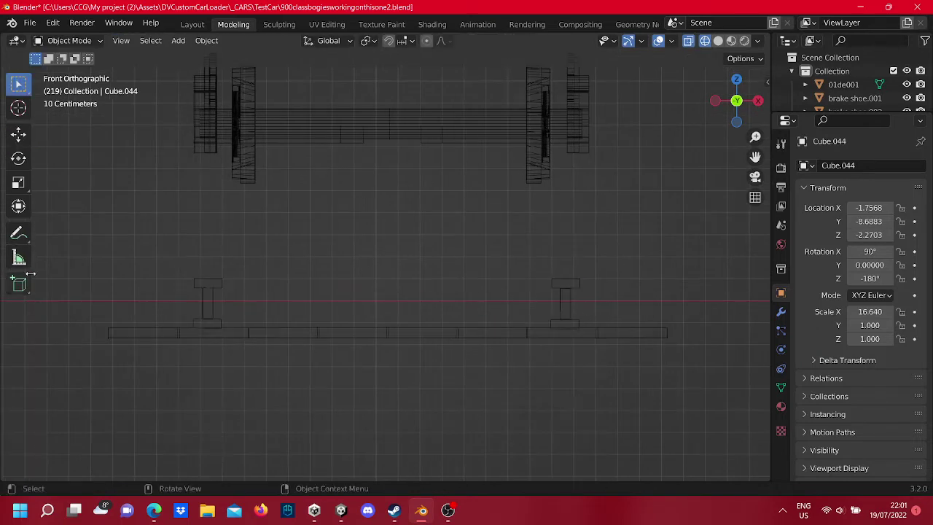
# Step: Redisplay the 1.4034 m gauge measurement and zoom in on the right rail profile
pyautogui.click(25, 265)
pyautogui.press('Tab')
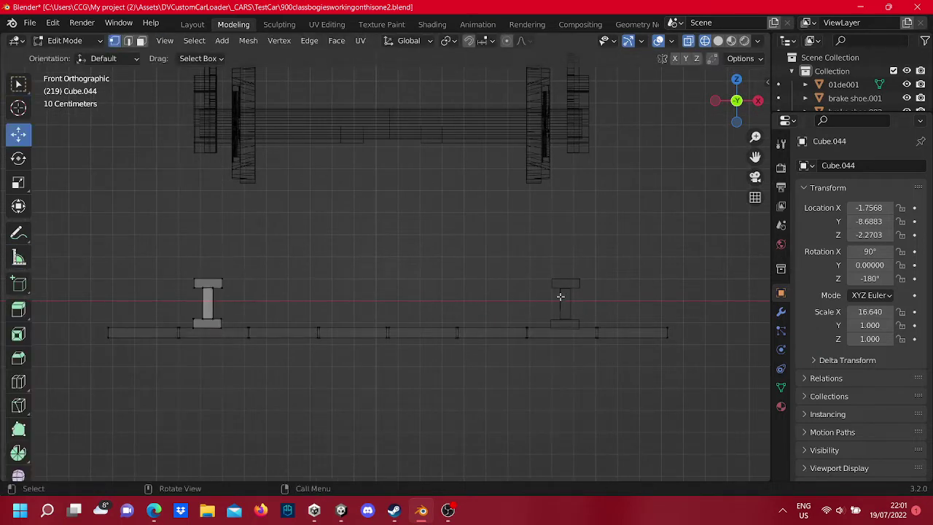
pyautogui.press('Tab')
pyautogui.scroll(4, 562, 306)
pyautogui.moveTo(564, 287)
pyautogui.keyDown('shift'); pyautogui.mouseDown(button='middle')
pyautogui.moveTo(410, 239)
pyautogui.moveTo(325, 178)
pyautogui.mouseUp(button='middle'); pyautogui.keyUp('shift')
pyautogui.click(15, 86)
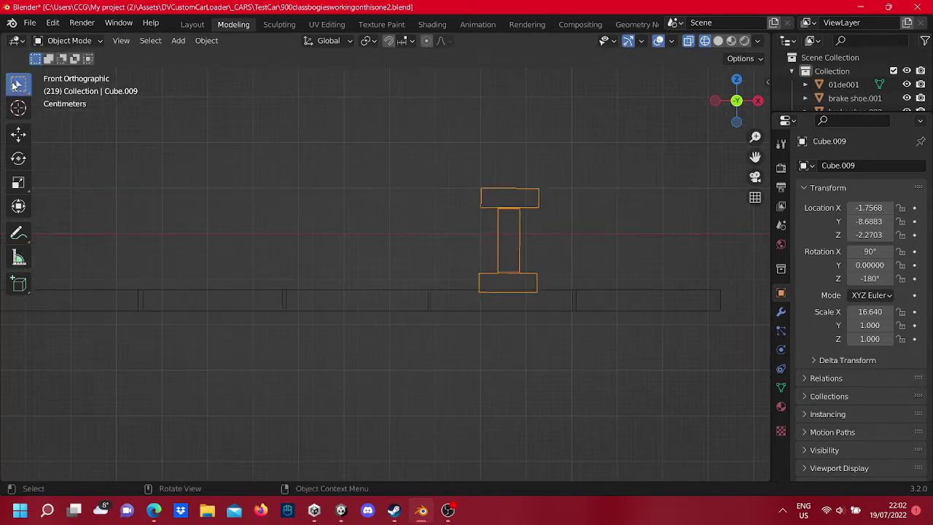
pyautogui.click(18, 259)
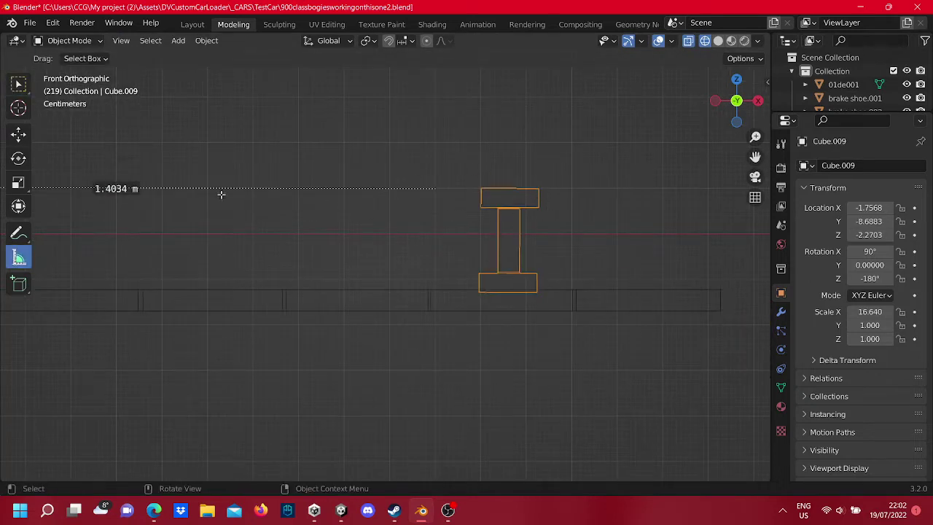
pyautogui.click(15, 233)
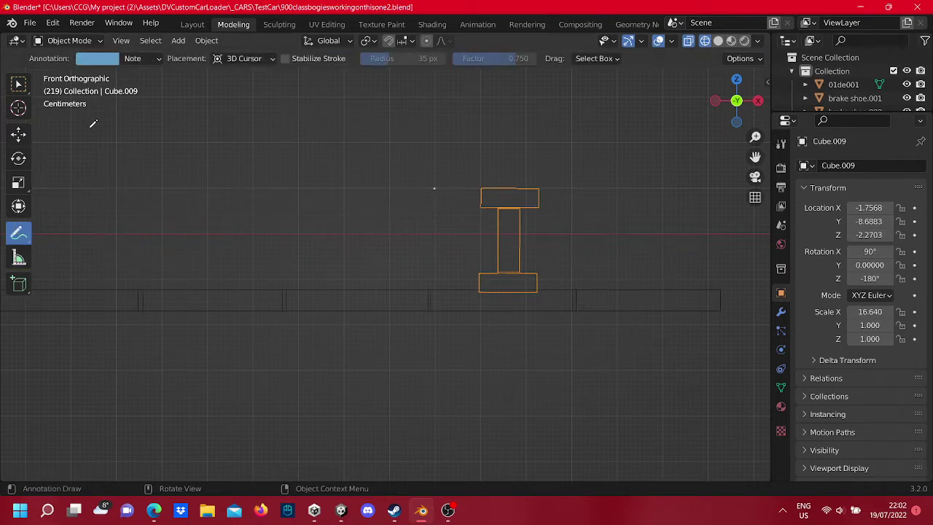
# Step: Slide the whole Cube.009 rail mesh -0.0995 m along X to the ruler's end
pyautogui.click(18, 134)
pyautogui.press('Tab')
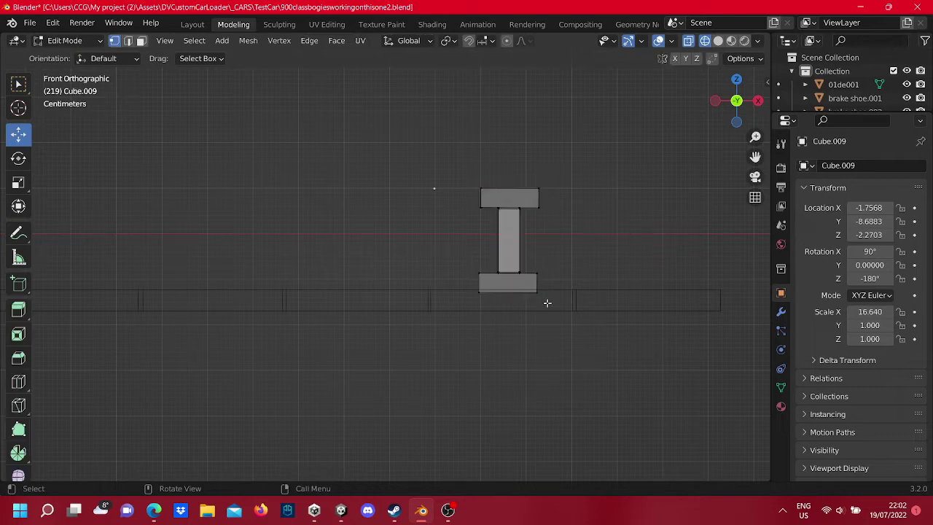
pyautogui.moveTo(556, 327); pyautogui.dragTo(448, 170)
pyautogui.scroll(3, 707, 326)
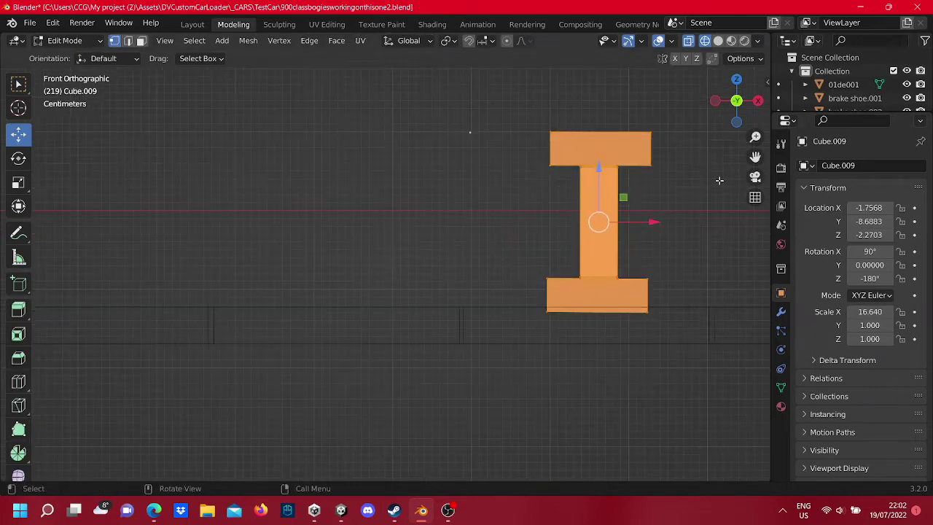
pyautogui.moveTo(653, 221); pyautogui.dragTo(569, 220)
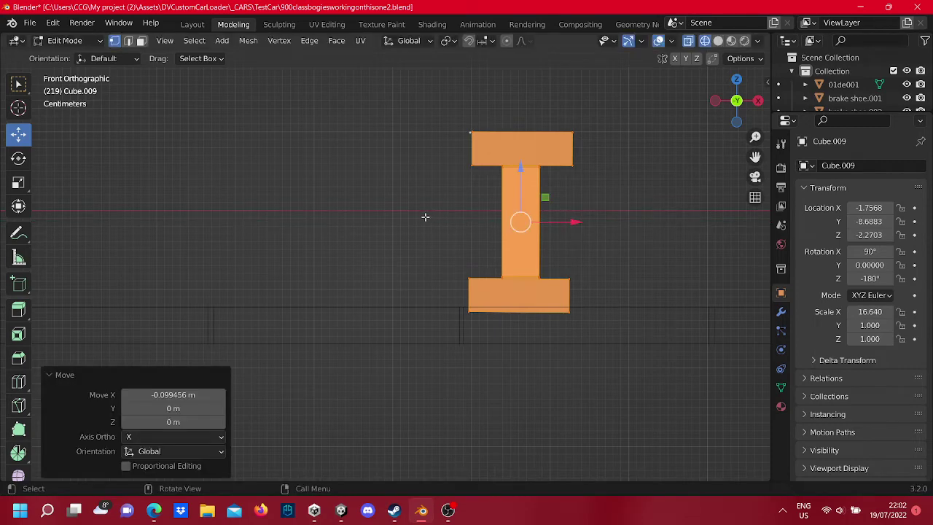
pyautogui.press('Tab')
# Step: Zoom out to show both rails, clear the mesh selection, and select the wheelset
pyautogui.moveTo(509, 404); pyautogui.dragTo(473, 353)
pyautogui.scroll(-6, 459, 335)
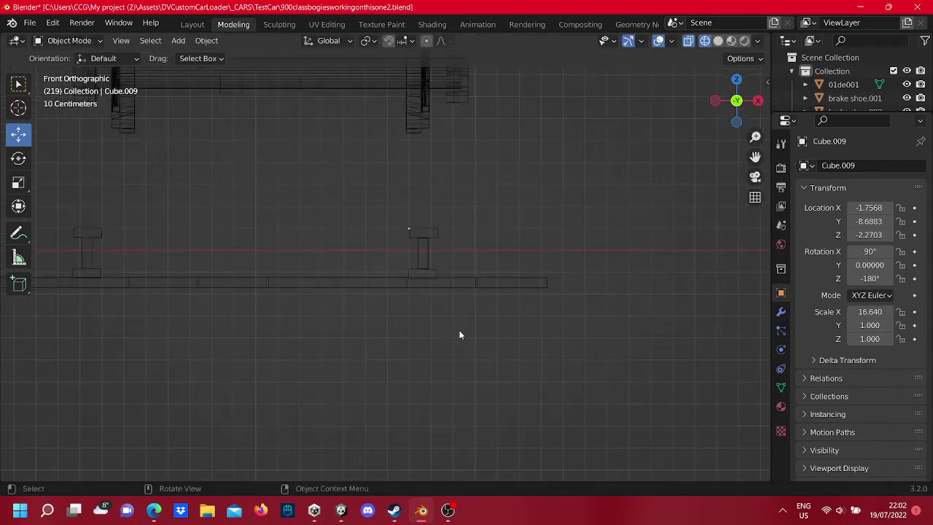
pyautogui.keyDown('shift'); pyautogui.moveTo(362, 269); pyautogui.dragTo(466, 277, button='middle'); pyautogui.keyUp('shift')
pyautogui.press('Tab')
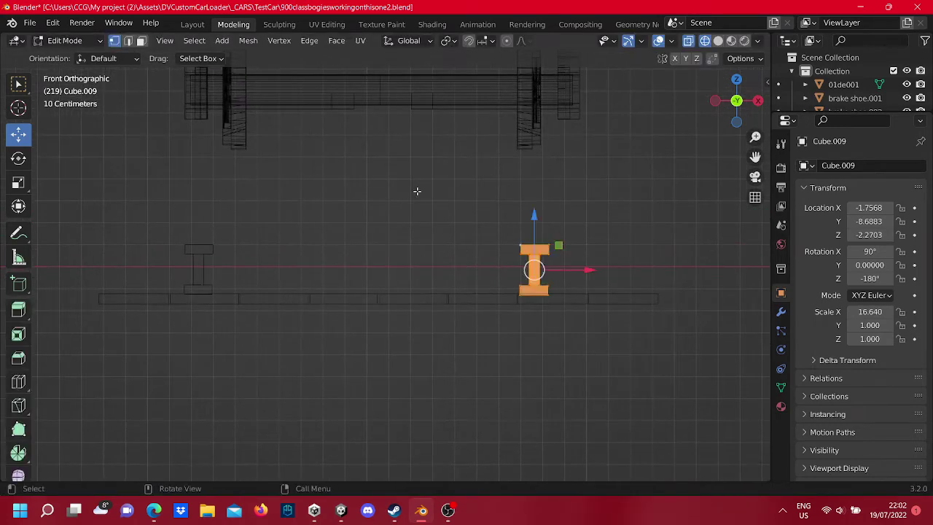
pyautogui.click(417, 191)
pyautogui.scroll(-5, 523, 260)
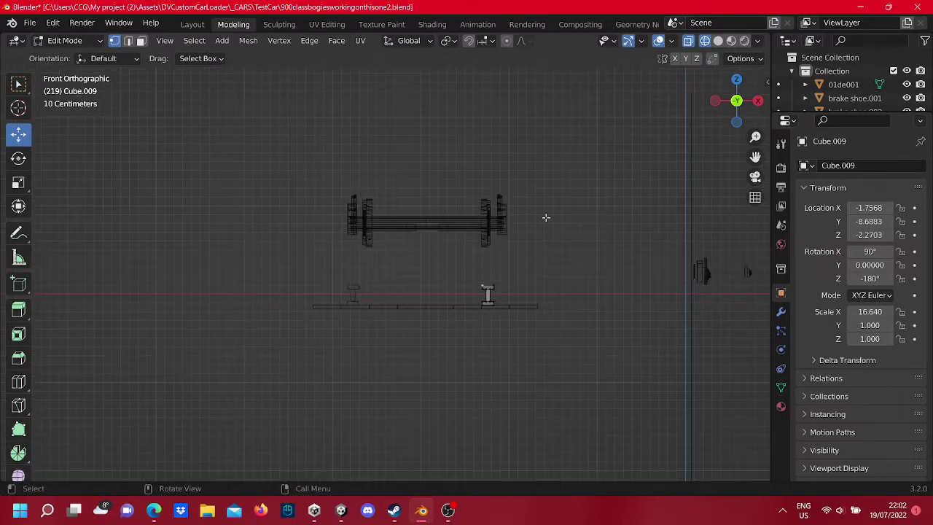
pyautogui.press('Tab')
pyautogui.click(402, 211)
pyautogui.scroll(2, 482, 204)
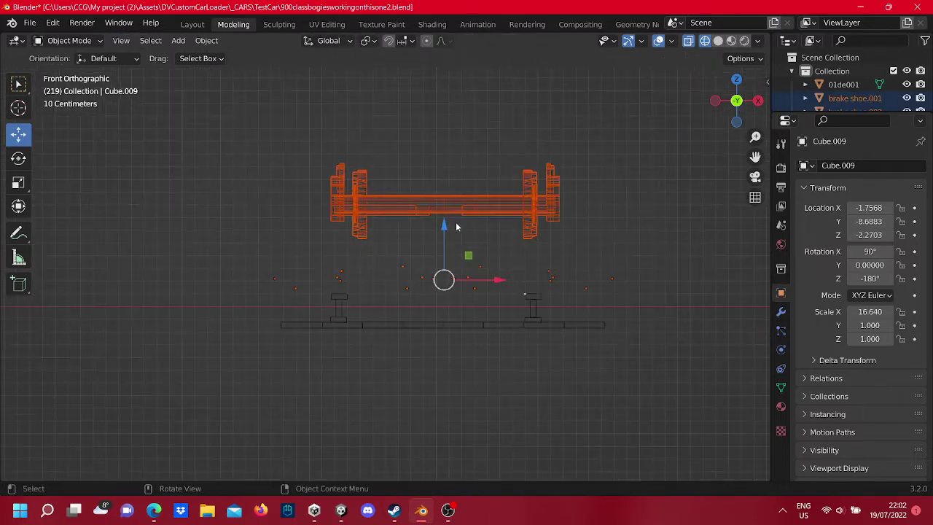
# Step: Lower the wheelset about 0.459 m and nudge it along X to centre it over both rails
pyautogui.moveTo(446, 232); pyautogui.dragTo(445, 290)
pyautogui.scroll(2, 617, 323)
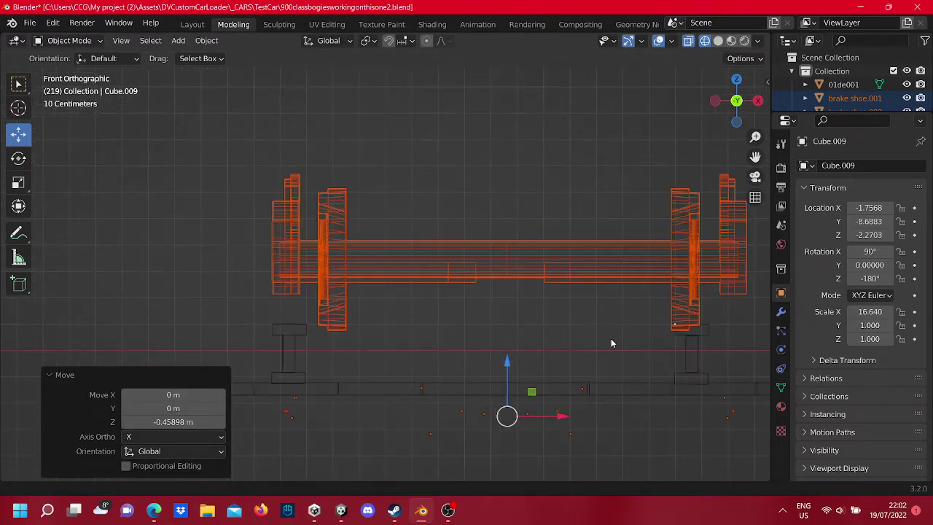
pyautogui.scroll(1, 610, 338)
pyautogui.moveTo(537, 376); pyautogui.dragTo(513, 369)
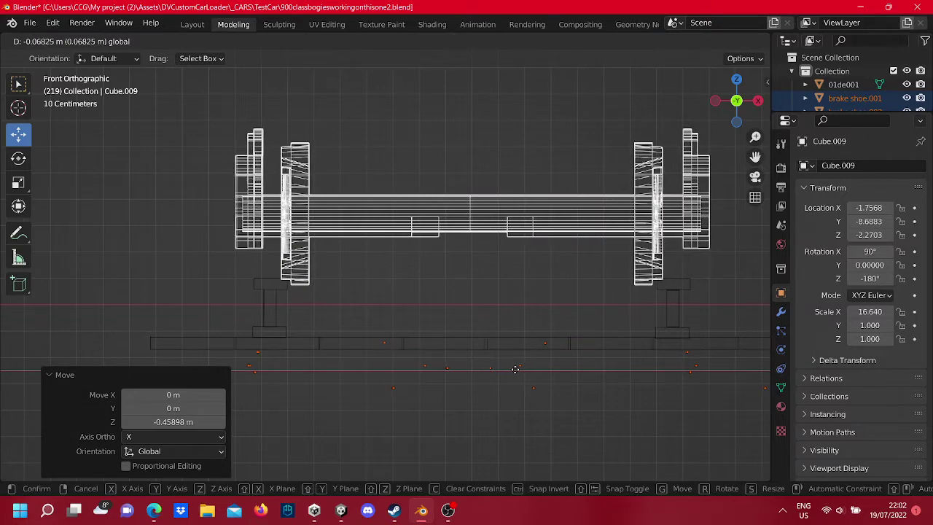
pyautogui.moveTo(513, 369)
pyautogui.mouseDown()
pyautogui.moveTo(480, 355)
pyautogui.moveTo(471, 320)
pyautogui.mouseUp()
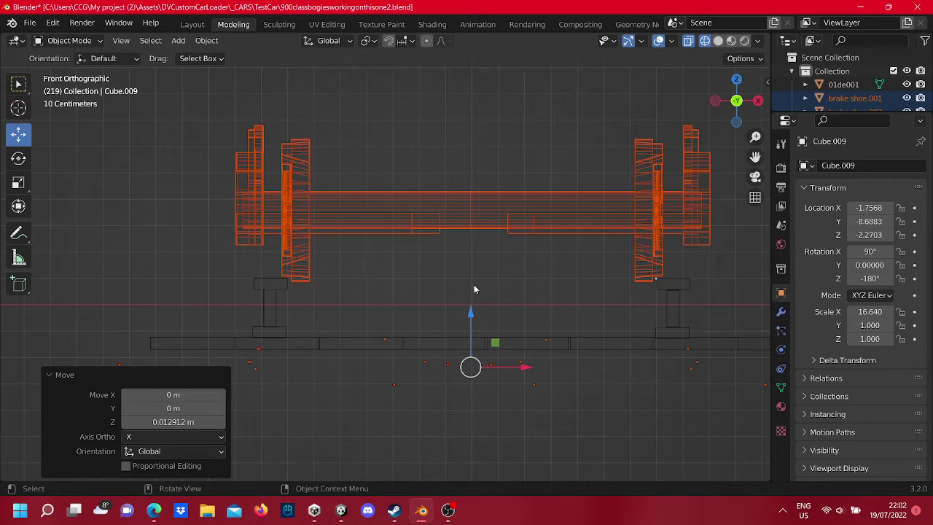
# Step: Deselect the wheelset and box-select all the bogie parts from the front view
pyautogui.click(444, 262)
pyautogui.scroll(-4, 444, 262)
pyautogui.moveTo(608, 307)
pyautogui.mouseDown(button='middle')
pyautogui.moveTo(519, 327)
pyautogui.moveTo(476, 312)
pyautogui.moveTo(427, 321)
pyautogui.moveTo(454, 308)
pyautogui.moveTo(491, 310)
pyautogui.moveTo(591, 333)
pyautogui.moveTo(541, 338)
pyautogui.moveTo(462, 310)
pyautogui.moveTo(360, 329)
pyautogui.moveTo(412, 320)
pyautogui.moveTo(536, 335)
pyautogui.moveTo(581, 325)
pyautogui.moveTo(576, 307)
pyautogui.mouseUp(button='middle')
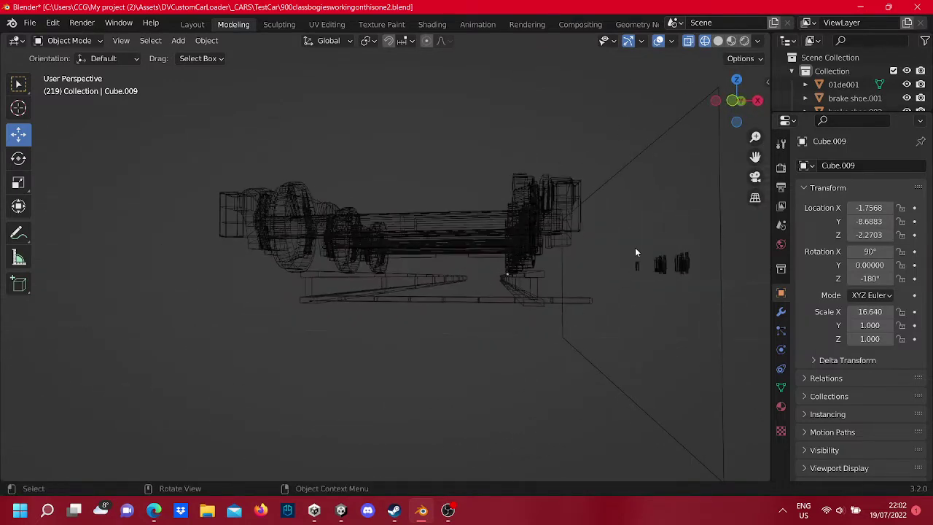
pyautogui.click(734, 107)
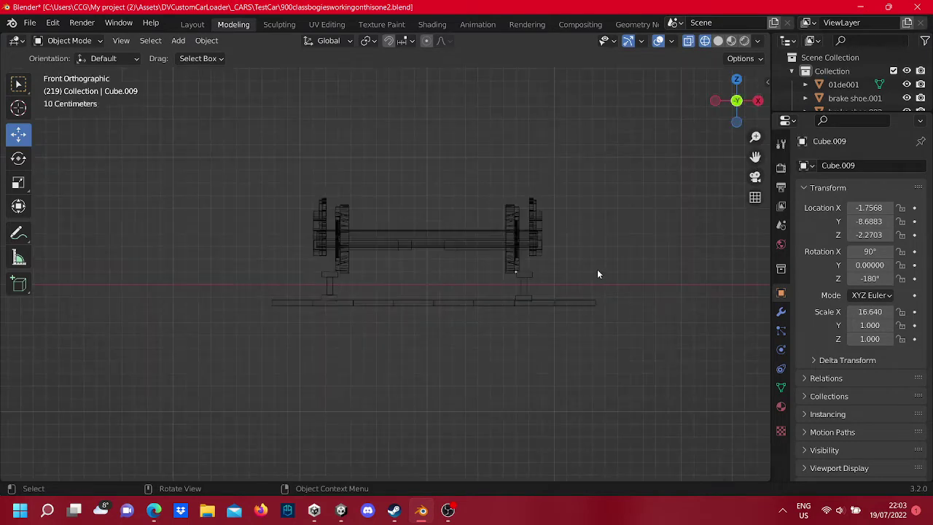
pyautogui.moveTo(646, 254); pyautogui.dragTo(269, 150)
pyautogui.moveTo(503, 263); pyautogui.dragTo(488, 312, button='middle')
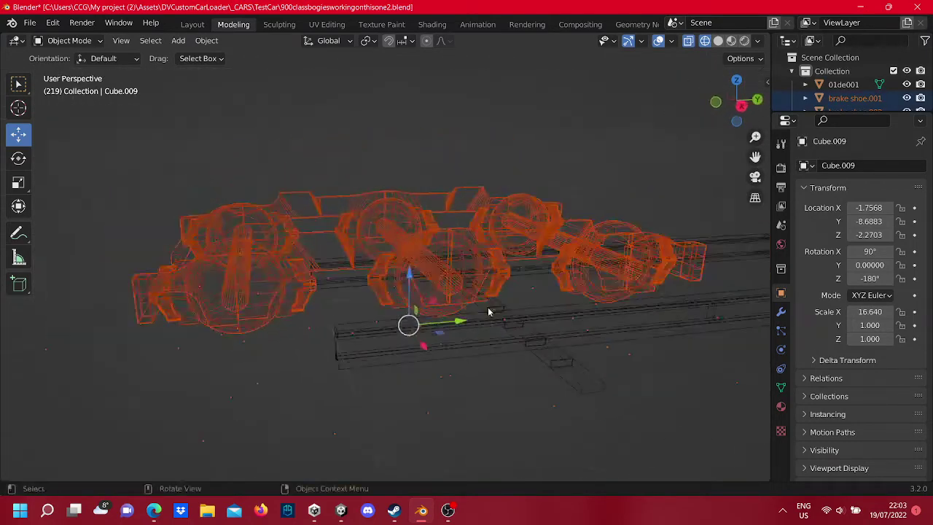
pyautogui.scroll(-2, 488, 312)
# Step: Slide the selected bogie parts 1.2288 m along Y and check them over the rails
pyautogui.moveTo(444, 315)
pyautogui.mouseDown()
pyautogui.moveTo(561, 290)
pyautogui.moveTo(350, 291)
pyautogui.moveTo(567, 303)
pyautogui.mouseUp()
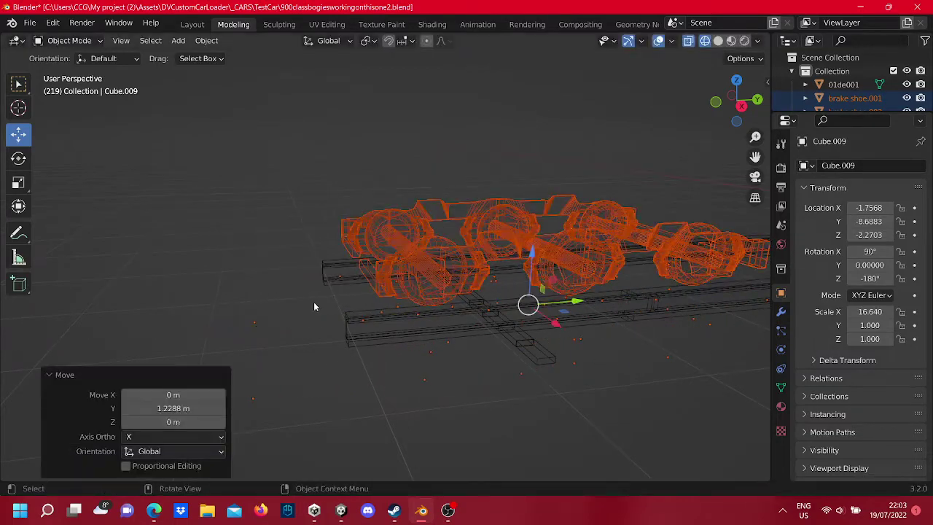
pyautogui.moveTo(313, 309)
pyautogui.mouseDown(button='middle')
pyautogui.moveTo(570, 316)
pyautogui.moveTo(425, 320)
pyautogui.moveTo(355, 311)
pyautogui.moveTo(469, 308)
pyautogui.moveTo(451, 320)
pyautogui.mouseUp(button='middle')
pyautogui.scroll(5, 448, 318)
pyautogui.scroll(3, 452, 325)
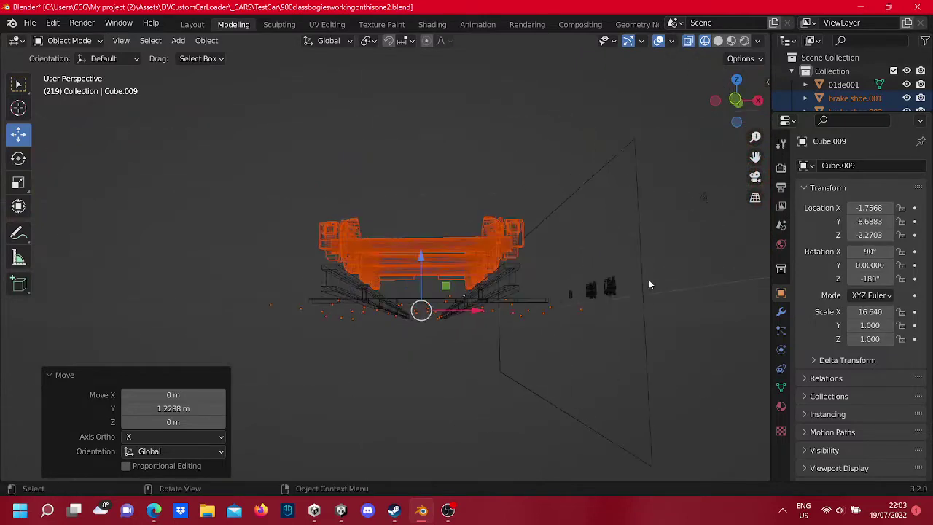
pyautogui.scroll(4, 451, 325)
# Step: Return to the front view and deselect the bogie parts
pyautogui.click(731, 100)
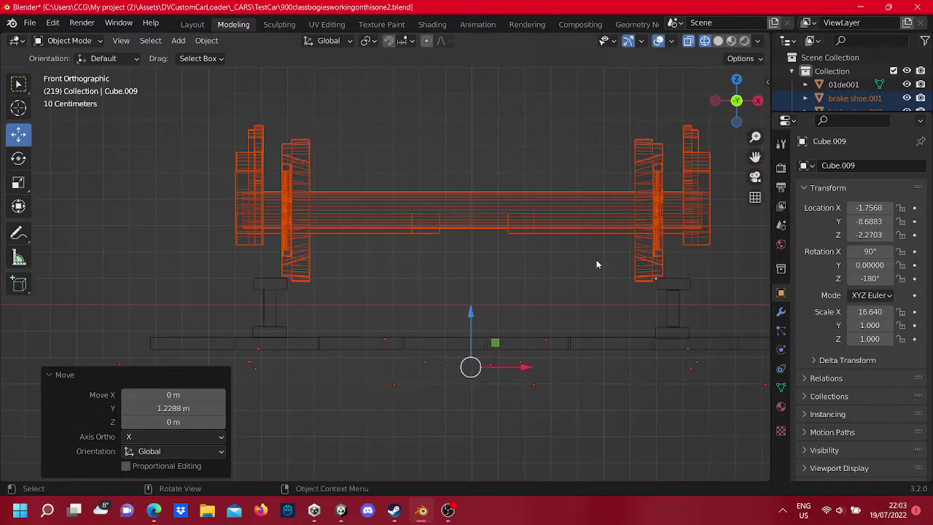
pyautogui.scroll(-3, 591, 261)
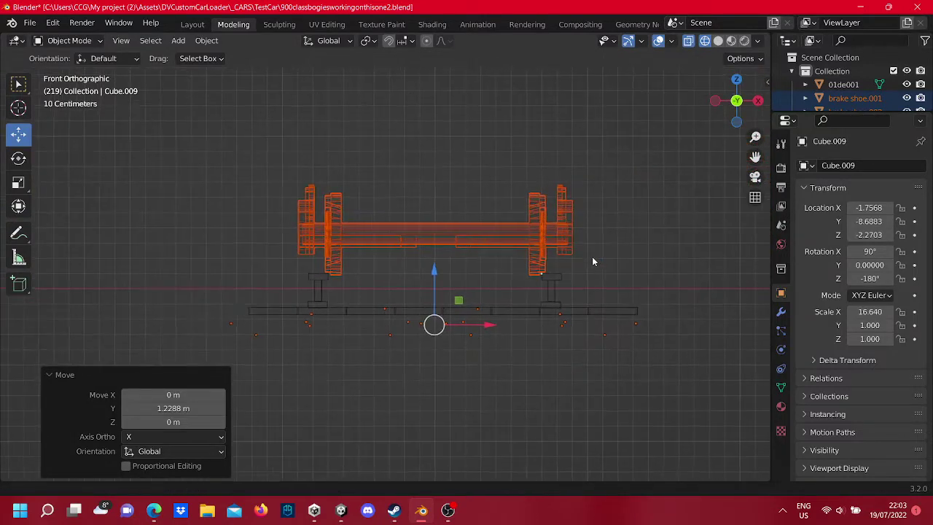
pyautogui.scroll(-1, 592, 266)
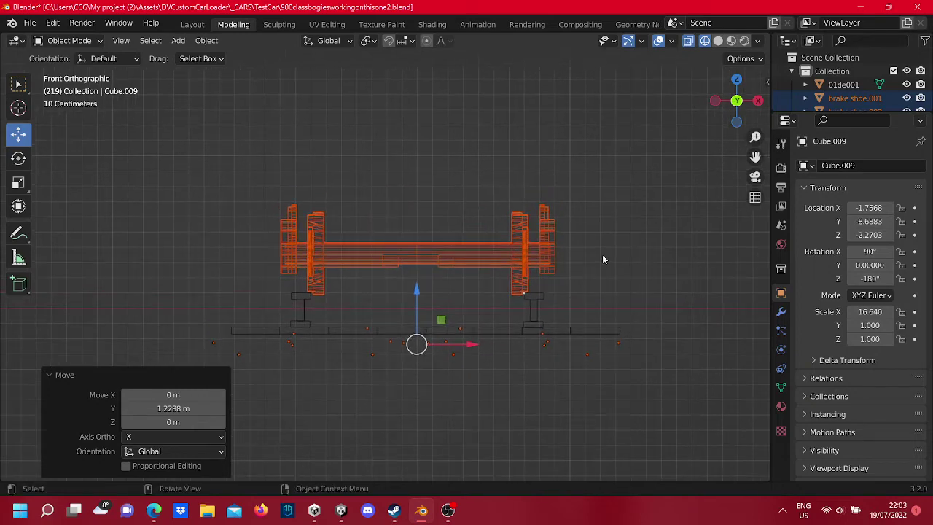
pyautogui.scroll(3, 602, 260)
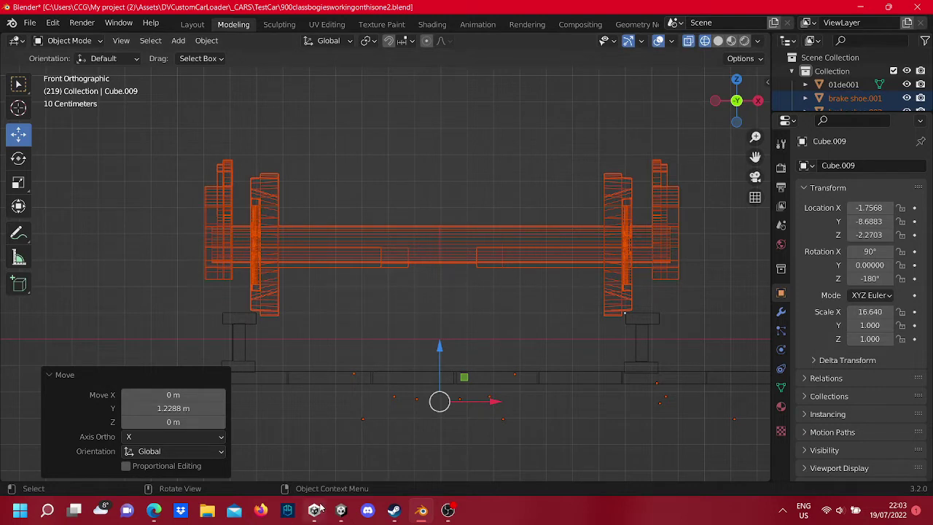
pyautogui.click(392, 314)
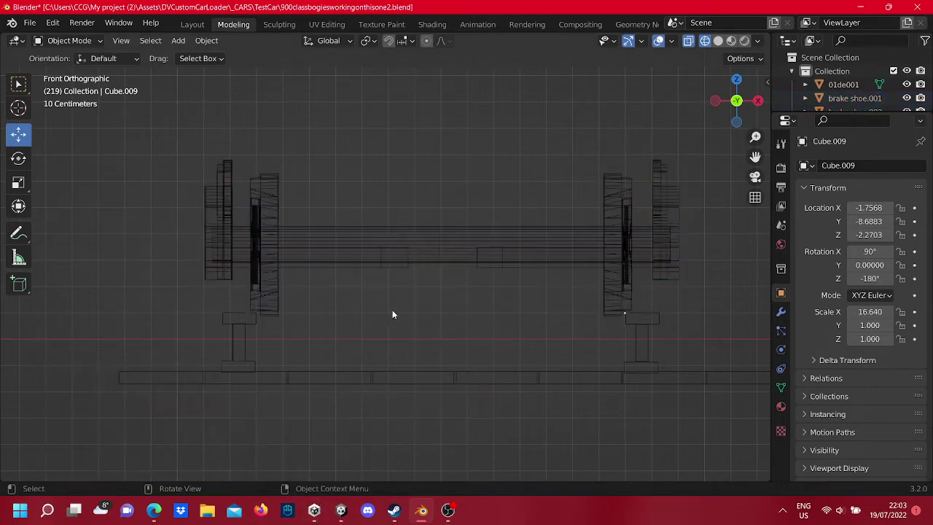
# Step: Save the file as 900classbogiesworkingonthisone2.blend and bring up the Unity editor
pyautogui.click(28, 23)
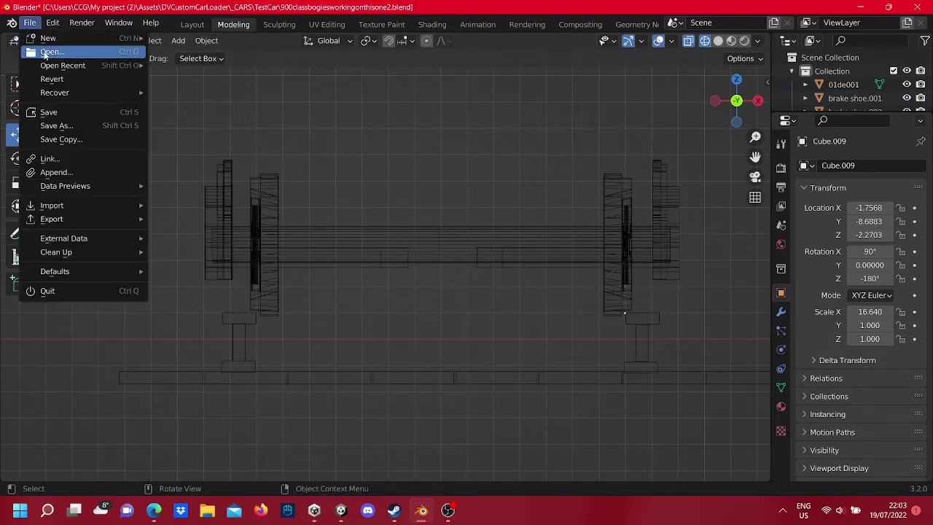
pyautogui.click(58, 111)
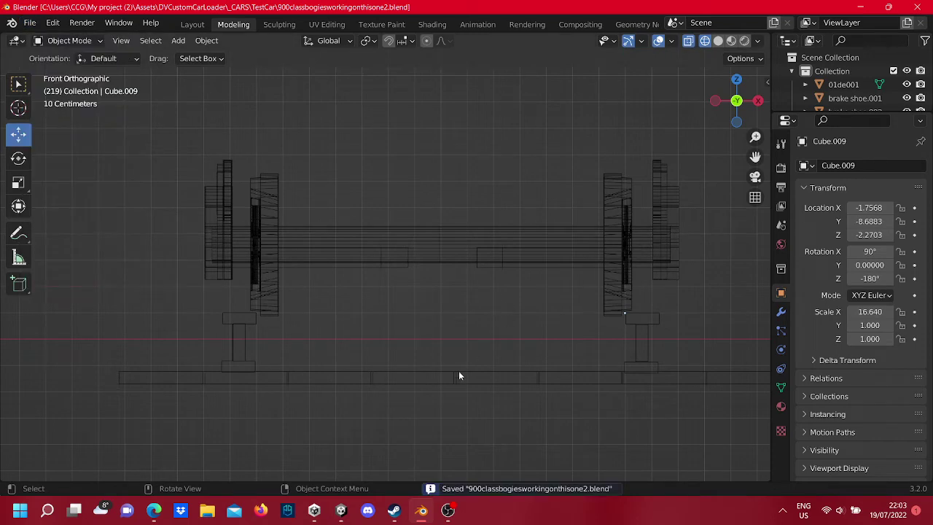
pyautogui.click(341, 510)
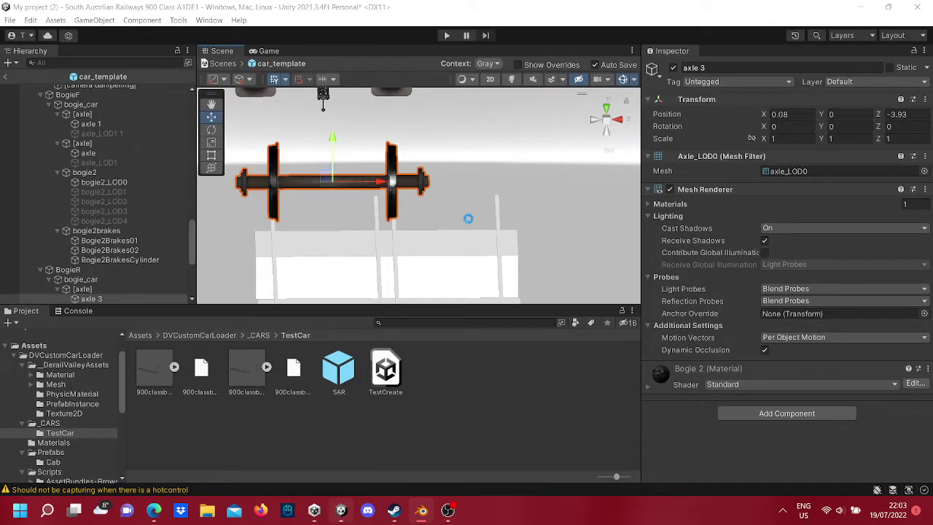
# Step: Orbit and zoom the Scene view to a level side view of axle 3's wheel
pyautogui.moveTo(452, 239)
pyautogui.keyDown('alt'); pyautogui.mouseDown()
pyautogui.moveTo(422, 166)
pyautogui.moveTo(437, 219)
pyautogui.mouseUp(); pyautogui.keyUp('alt')
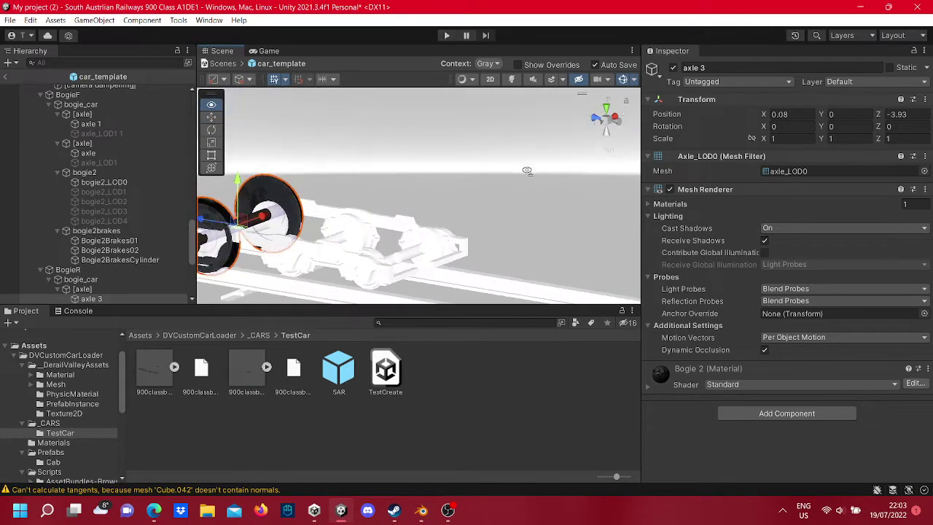
pyautogui.moveTo(437, 219); pyautogui.dragTo(409, 242, button='middle')
pyautogui.keyDown('alt'); pyautogui.moveTo(408, 242); pyautogui.dragTo(412, 264); pyautogui.keyUp('alt')
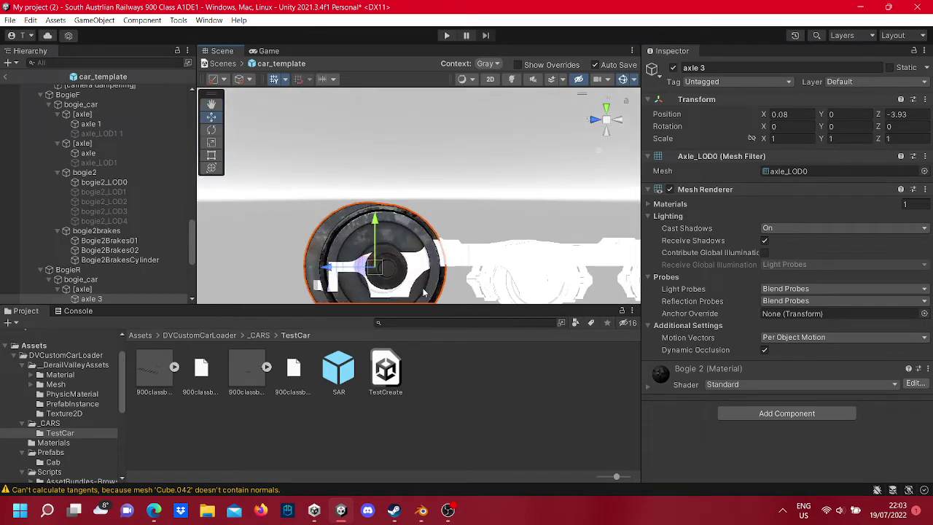
pyautogui.moveTo(412, 264); pyautogui.dragTo(441, 263, button='middle')
pyautogui.scroll(1, 440, 276)
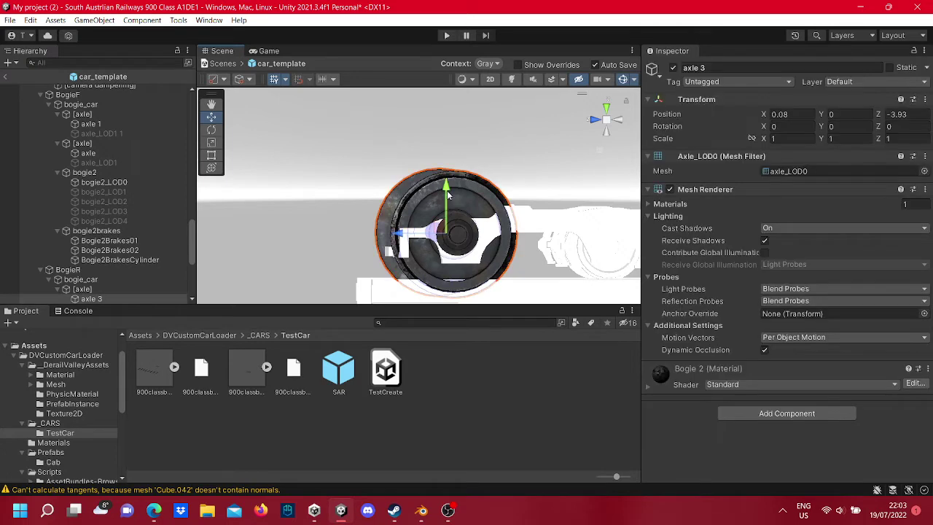
# Step: Raise axle 3 to Y 0.11 and inspect its wheel against the rail
pyautogui.moveTo(447, 190)
pyautogui.mouseDown()
pyautogui.moveTo(450, 176)
pyautogui.moveTo(495, 182)
pyautogui.mouseUp()
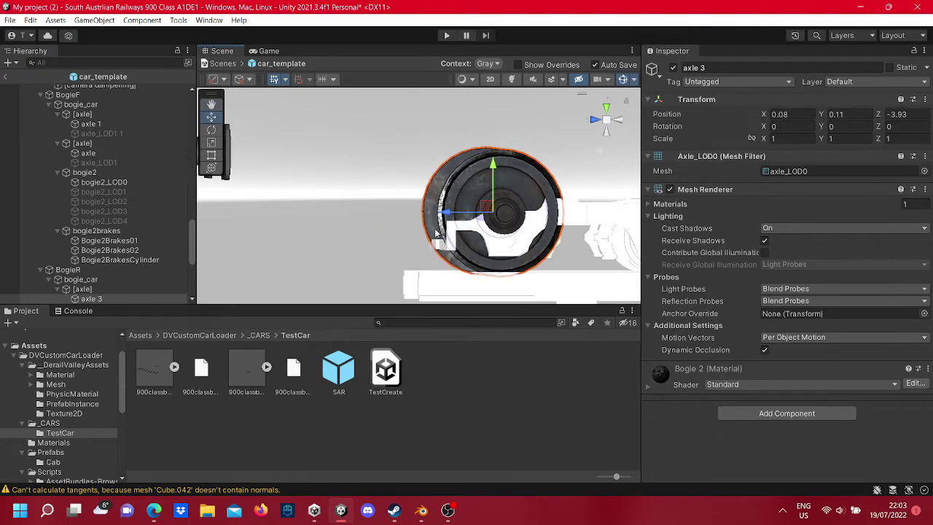
pyautogui.moveTo(523, 230)
pyautogui.keyDown('alt'); pyautogui.mouseDown()
pyautogui.moveTo(576, 232)
pyautogui.moveTo(367, 248)
pyautogui.mouseUp(); pyautogui.keyUp('alt')
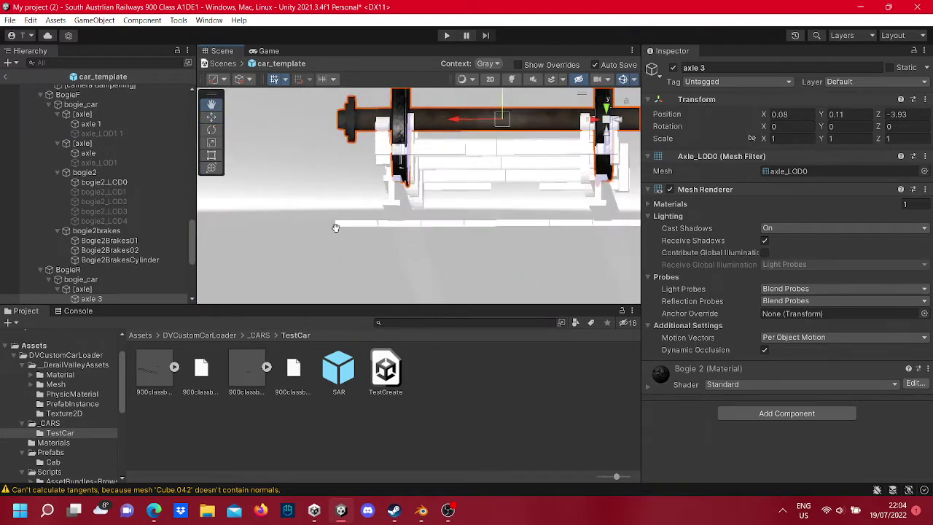
pyautogui.scroll(3, 367, 248)
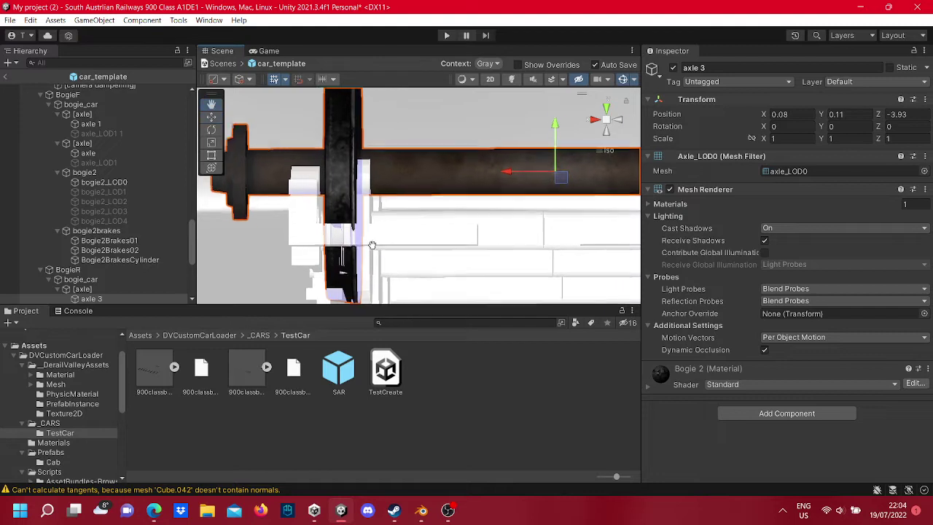
pyautogui.keyDown('alt'); pyautogui.moveTo(372, 249); pyautogui.dragTo(394, 263); pyautogui.keyUp('alt')
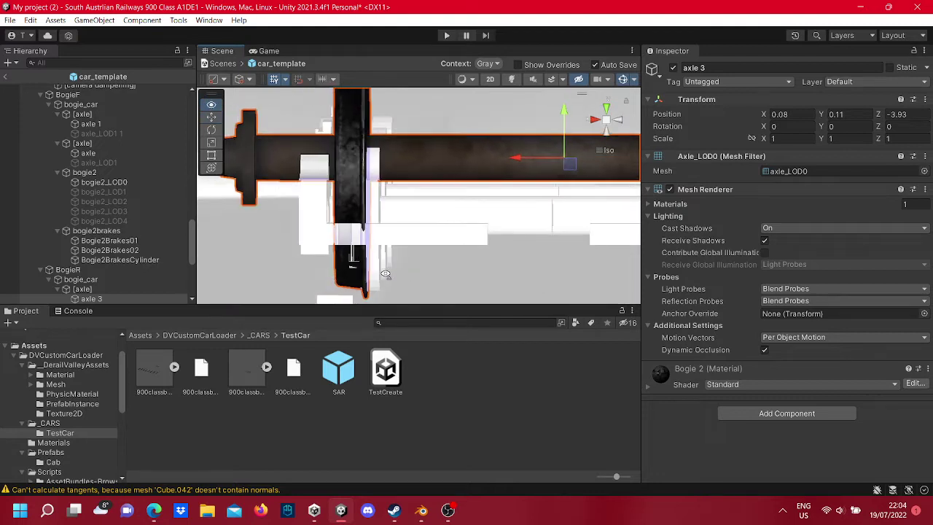
# Step: View the raised axle from another angle, then undo it back to Y 0
pyautogui.keyDown('alt'); pyautogui.moveTo(393, 262); pyautogui.dragTo(589, 223); pyautogui.keyUp('alt')
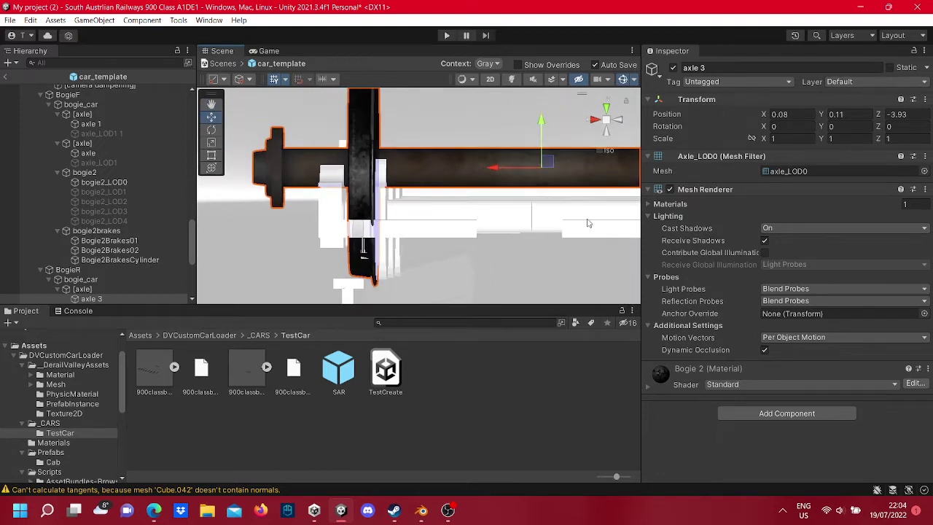
pyautogui.moveTo(513, 237); pyautogui.dragTo(366, 188, button='middle')
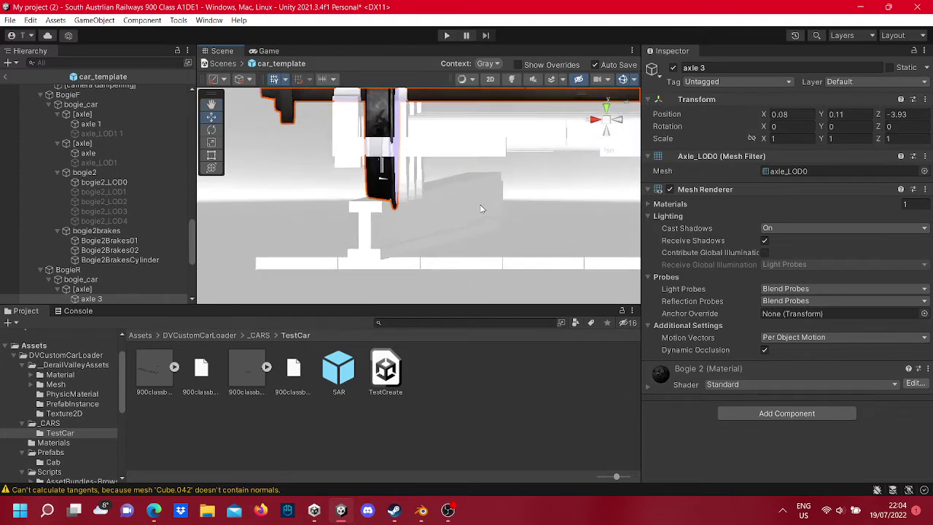
pyautogui.scroll(-3, 365, 188)
pyautogui.scroll(-3, 387, 183)
pyautogui.scroll(-3, 408, 179)
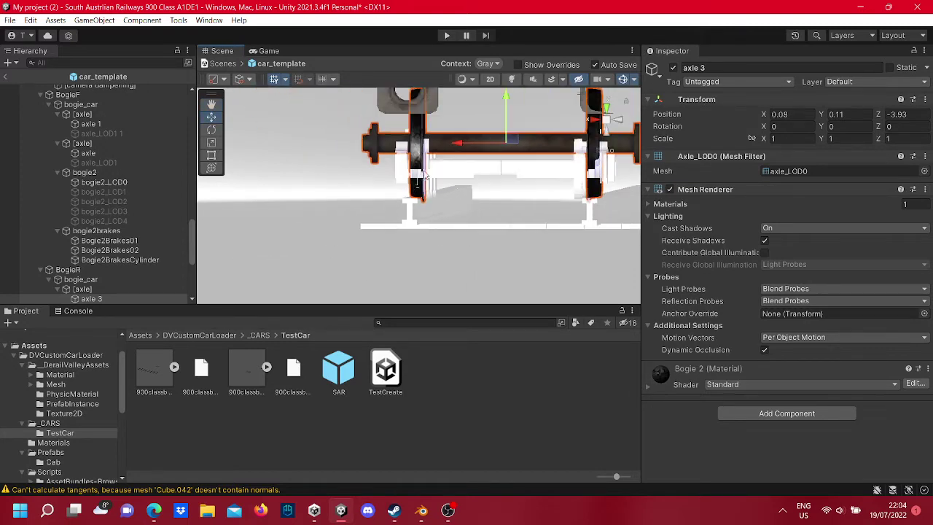
pyautogui.scroll(-2, 426, 175)
pyautogui.moveTo(426, 176)
pyautogui.keyDown('alt'); pyautogui.mouseDown()
pyautogui.moveTo(366, 207)
pyautogui.moveTo(334, 191)
pyautogui.moveTo(373, 201)
pyautogui.mouseUp(); pyautogui.keyUp('alt')
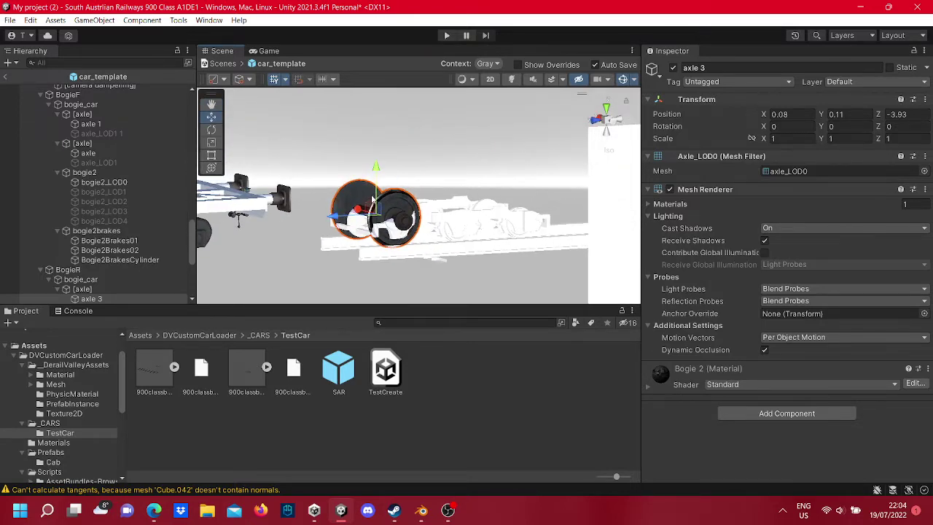
pyautogui.hotkey('ctrl', 'z')
# Step: Cycle the selection down to the flatcar body, orbit around the car, then clear the selection
pyautogui.click(374, 199)
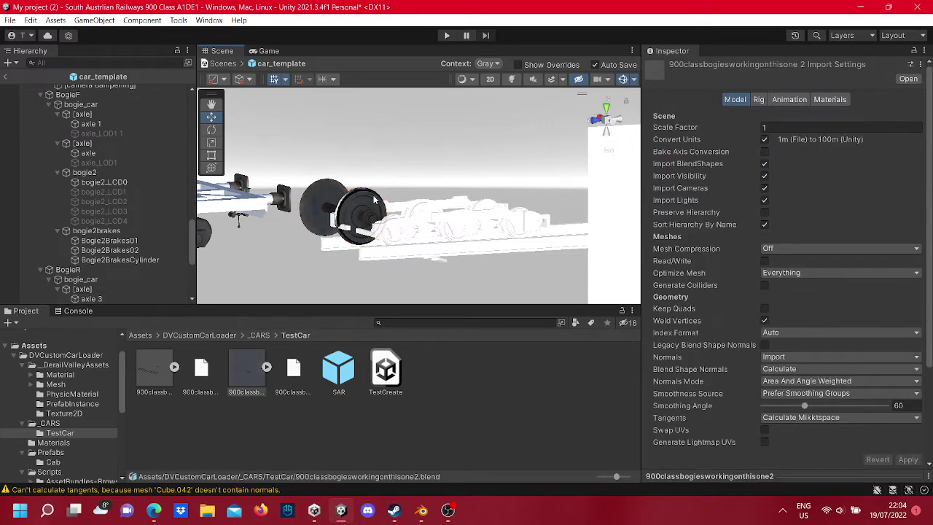
pyautogui.click(374, 198)
pyautogui.click(373, 198)
pyautogui.click(373, 199)
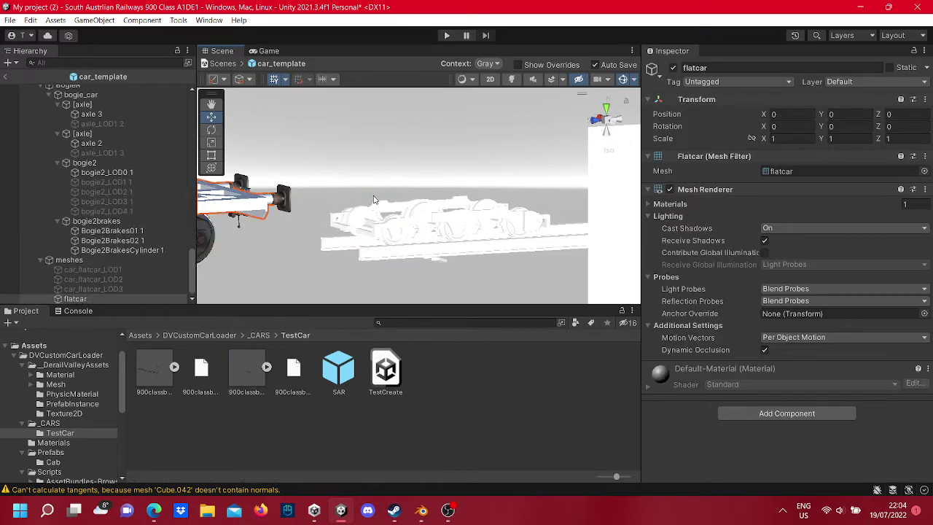
pyautogui.moveTo(374, 199)
pyautogui.keyDown('alt'); pyautogui.mouseDown()
pyautogui.moveTo(353, 188)
pyautogui.moveTo(305, 265)
pyautogui.moveTo(317, 229)
pyautogui.moveTo(540, 173)
pyautogui.mouseUp(); pyautogui.keyUp('alt')
pyautogui.click(305, 265)
# Step: Zoom and pan to look over the white bogie model, then return to Blender
pyautogui.scroll(2, 540, 174)
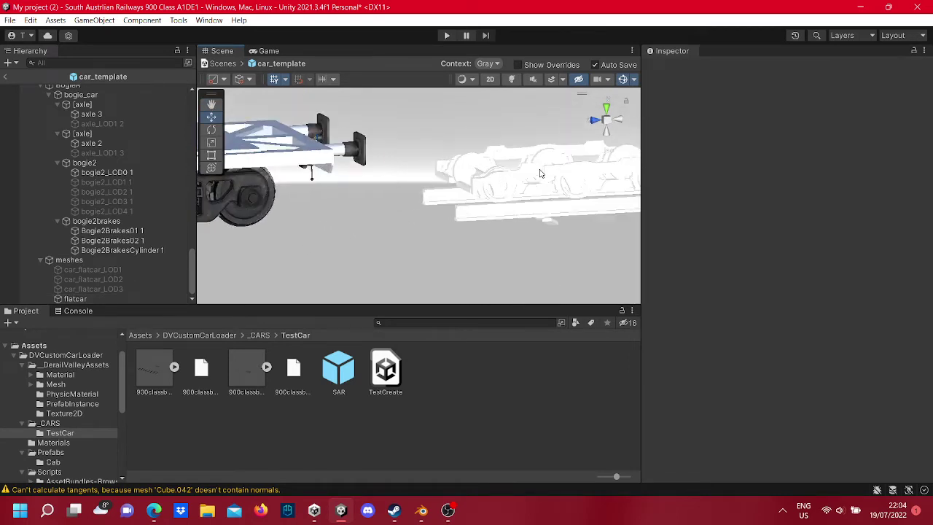
pyautogui.scroll(2, 540, 173)
pyautogui.scroll(2, 540, 173)
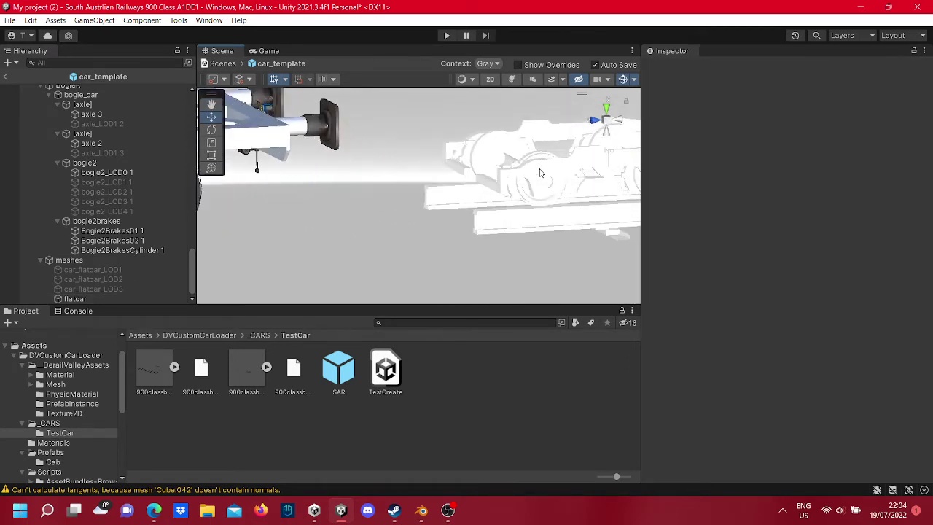
pyautogui.moveTo(540, 173)
pyautogui.mouseDown(button='middle')
pyautogui.moveTo(430, 194)
pyautogui.moveTo(350, 187)
pyautogui.mouseUp(button='middle')
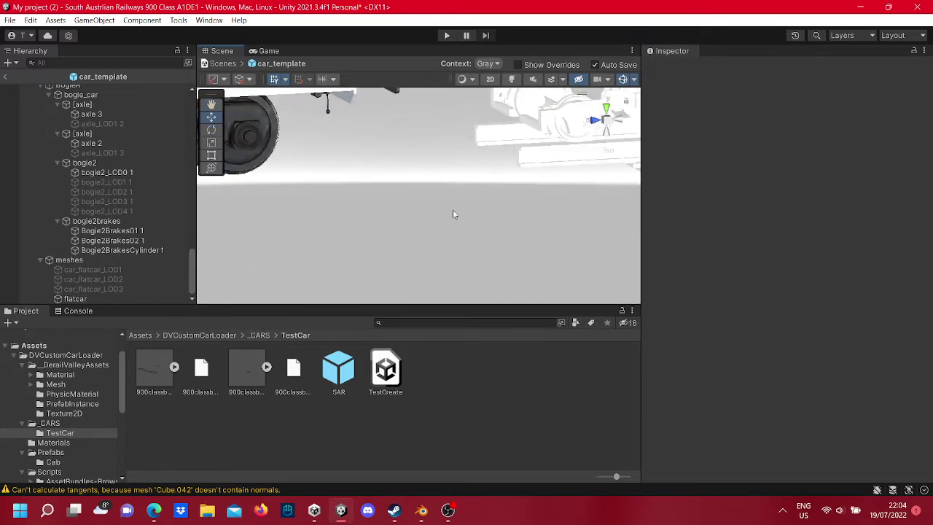
pyautogui.scroll(-2, 368, 189)
pyautogui.scroll(-2, 368, 189)
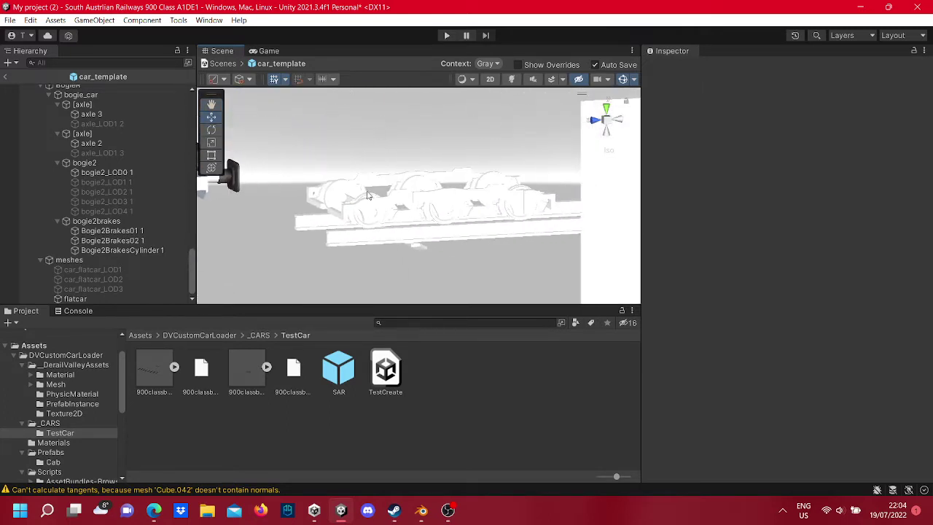
pyautogui.scroll(1, 392, 210)
pyautogui.scroll(2, 393, 211)
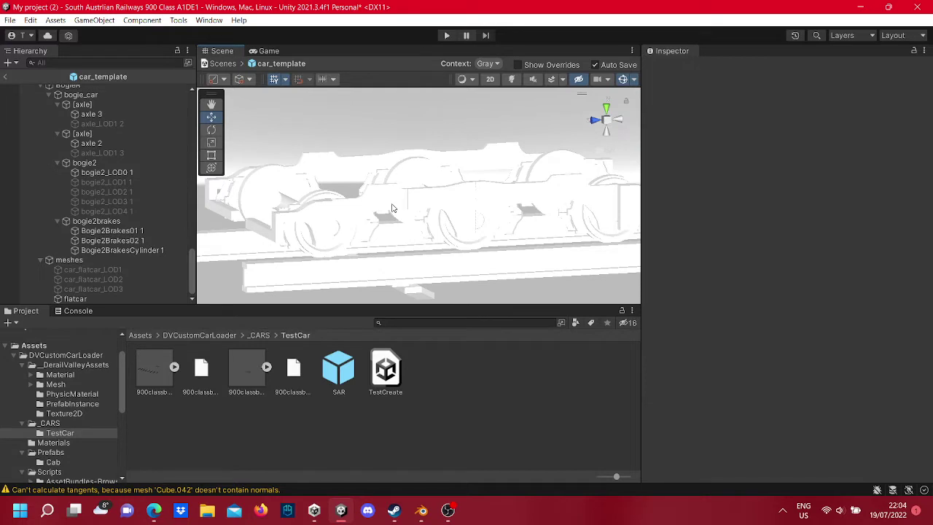
pyautogui.scroll(-1, 392, 207)
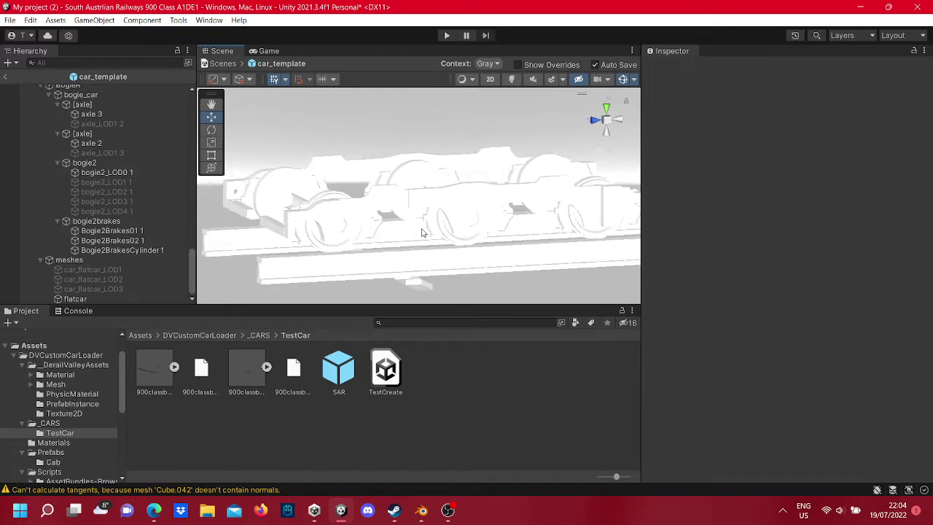
pyautogui.scroll(-2, 394, 207)
pyautogui.scroll(-2, 395, 207)
pyautogui.scroll(-1, 397, 204)
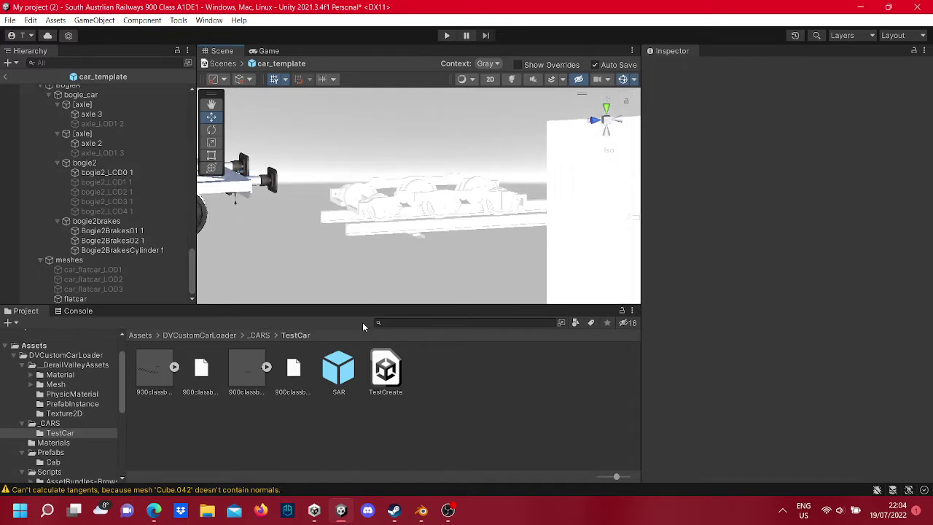
pyautogui.click(420, 511)
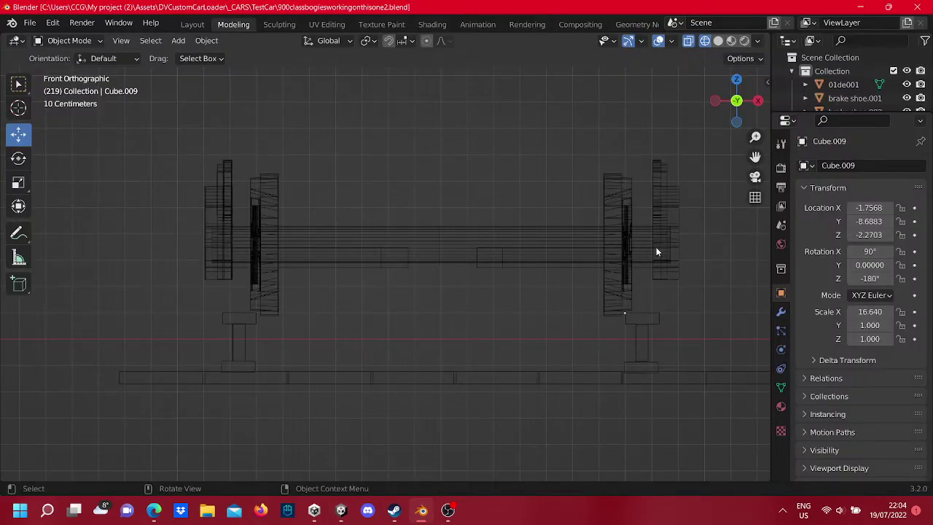
# Step: Orbit and zoom around the bogie and bring back the hidden objects
pyautogui.moveTo(656, 251)
pyautogui.mouseDown(button='middle')
pyautogui.moveTo(444, 246)
pyautogui.moveTo(620, 260)
pyautogui.moveTo(657, 296)
pyautogui.moveTo(675, 280)
pyautogui.moveTo(505, 245)
pyautogui.moveTo(516, 252)
pyautogui.moveTo(541, 237)
pyautogui.moveTo(430, 217)
pyautogui.moveTo(473, 228)
pyautogui.mouseUp(button='middle')
pyautogui.scroll(-5, 508, 244)
pyautogui.scroll(-3, 430, 218)
pyautogui.hotkey('ctrl', 'z')
pyautogui.hotkey('ctrl', 'z')
# Step: Select the rail Cube.044, enter Edit Mode with solid shading, then return to Object Mode
pyautogui.click(523, 258)
pyautogui.press('Tab')
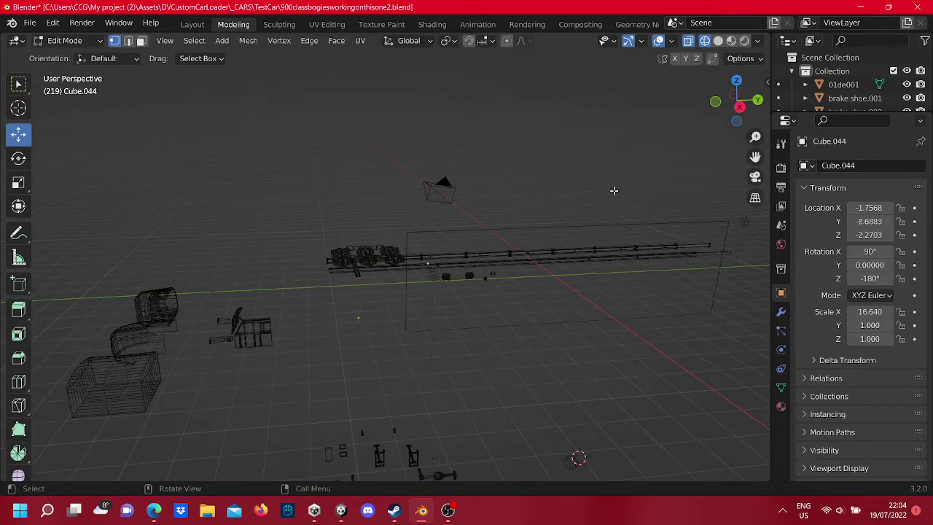
pyautogui.hotkey('shift', 'z')
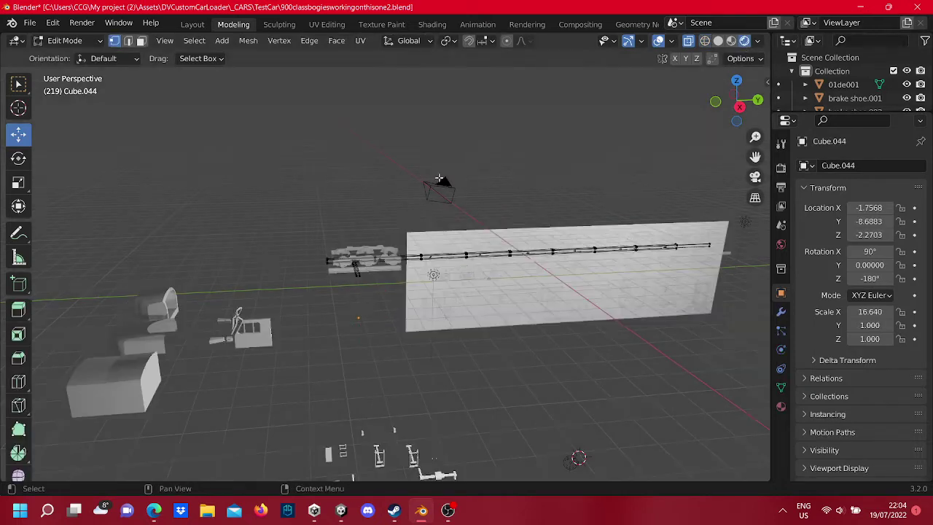
pyautogui.scroll(5, 506, 306)
pyautogui.press('Tab')
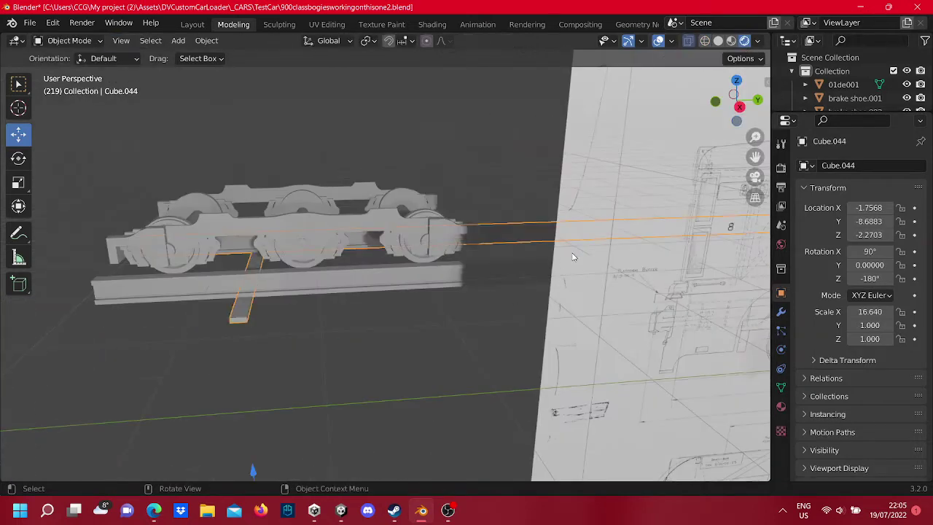
# Step: Select the blueprint plane 01de001 and orbit around it to compare it with the bogie
pyautogui.click(573, 256)
pyautogui.scroll(-5, 400, 243)
pyautogui.scroll(-2, 400, 242)
pyautogui.moveTo(400, 242); pyautogui.dragTo(429, 242, button='middle')
pyautogui.scroll(5, 429, 243)
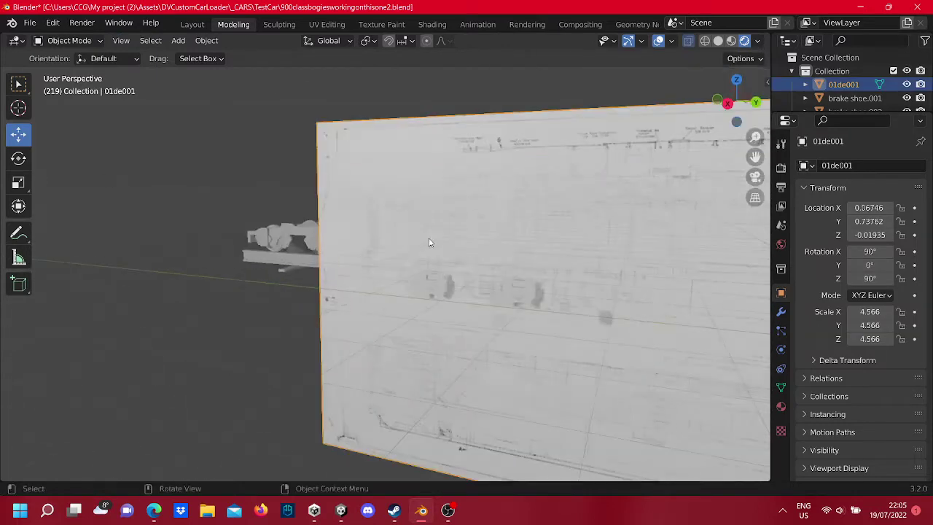
pyautogui.scroll(3, 429, 243)
pyautogui.scroll(-2, 430, 243)
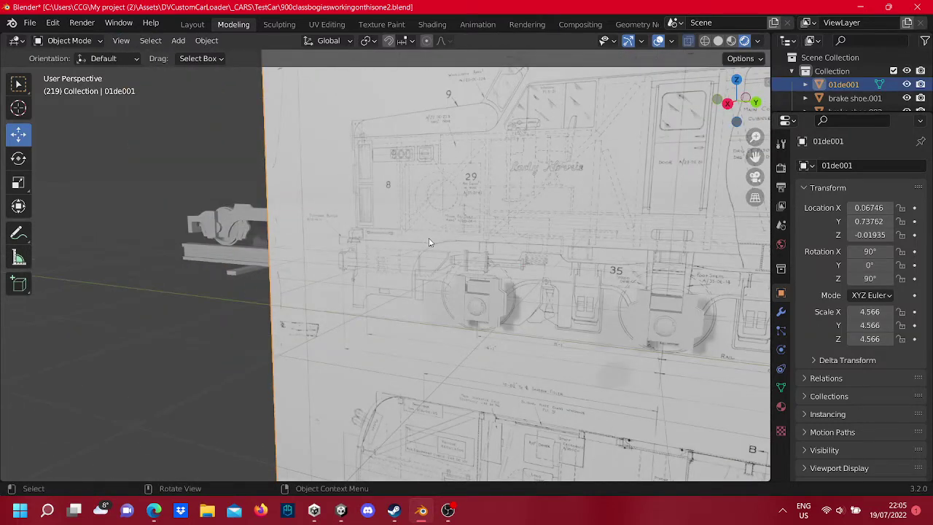
pyautogui.scroll(-4, 430, 243)
pyautogui.moveTo(545, 294)
pyautogui.mouseDown(button='middle')
pyautogui.moveTo(483, 291)
pyautogui.moveTo(424, 313)
pyautogui.moveTo(316, 324)
pyautogui.moveTo(459, 306)
pyautogui.moveTo(558, 380)
pyautogui.moveTo(539, 288)
pyautogui.mouseUp(button='middle')
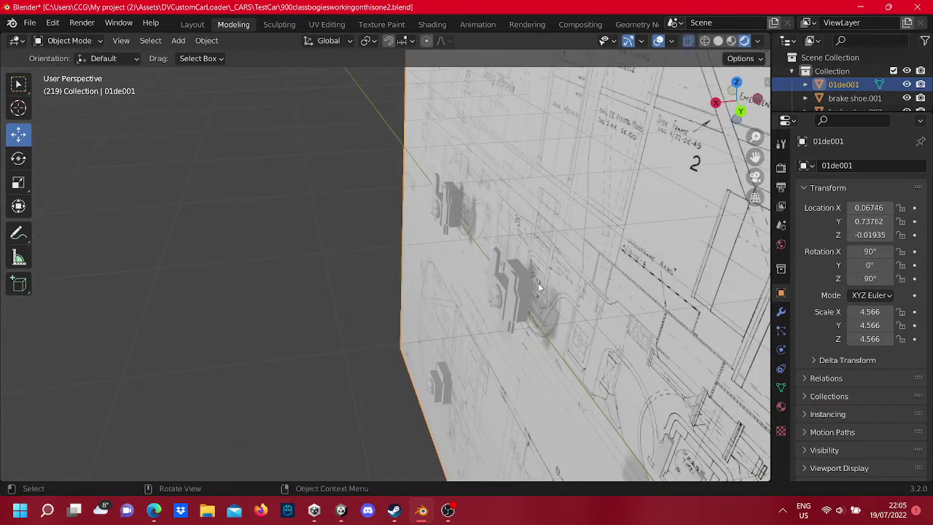
pyautogui.scroll(-4, 540, 287)
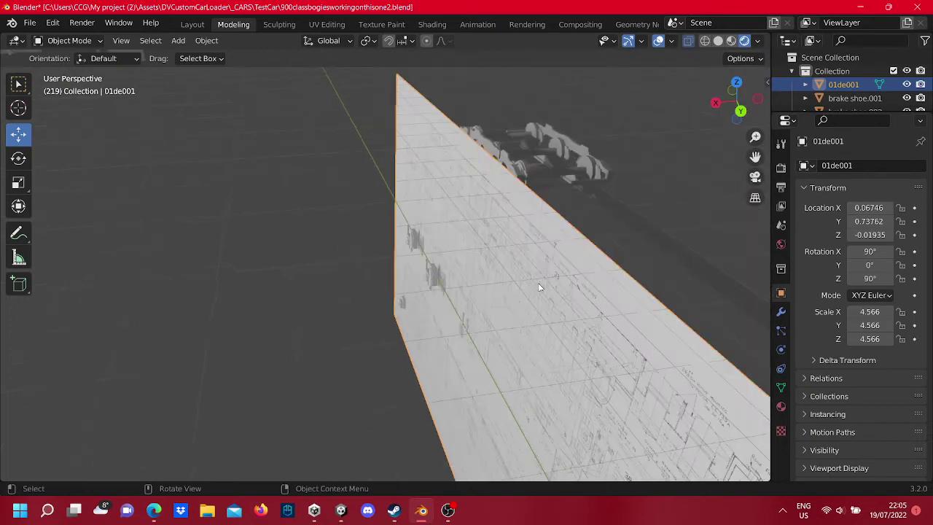
pyautogui.moveTo(474, 292)
pyautogui.mouseDown(button='middle')
pyautogui.moveTo(459, 285)
pyautogui.moveTo(539, 269)
pyautogui.moveTo(384, 329)
pyautogui.moveTo(432, 254)
pyautogui.moveTo(381, 298)
pyautogui.mouseUp(button='middle')
pyautogui.scroll(3, 470, 291)
pyautogui.scroll(4, 459, 299)
# Step: Select the small part Cube.064 and switch to wireframe shading
pyautogui.click(471, 277)
pyautogui.scroll(-5, 381, 298)
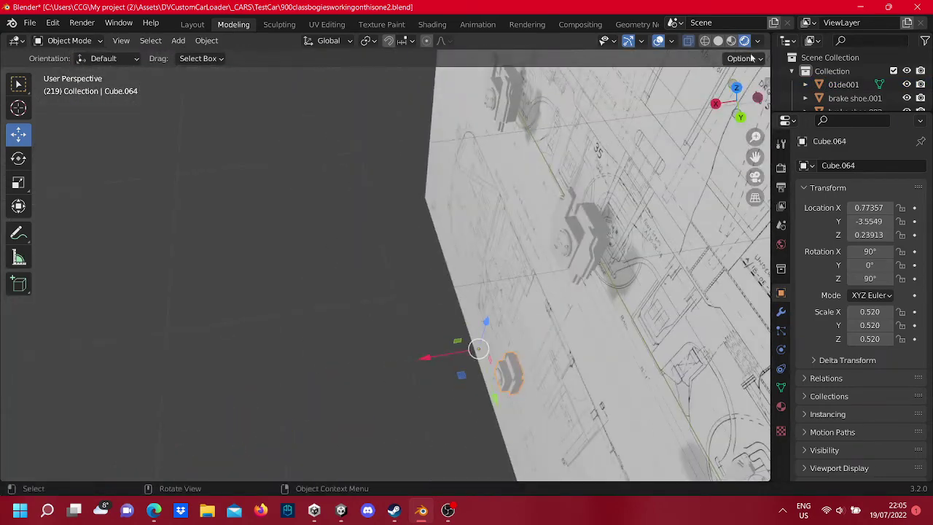
pyautogui.click(704, 40)
# Step: Move Cube.064 0.505 m along Y and -0.55264 m along X
pyautogui.moveTo(518, 384); pyautogui.dragTo(456, 282, button='middle')
pyautogui.moveTo(415, 259); pyautogui.dragTo(383, 175)
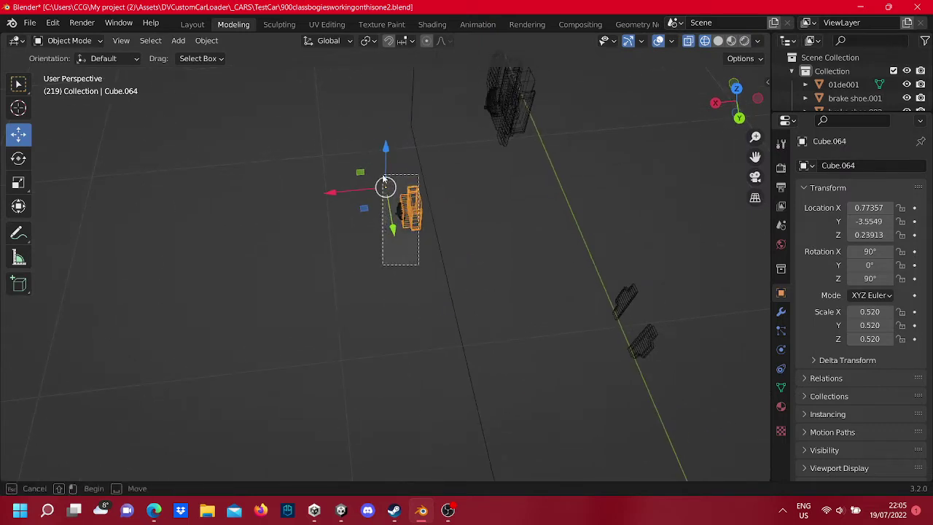
pyautogui.moveTo(383, 175)
pyautogui.mouseDown(button='middle')
pyautogui.moveTo(444, 252)
pyautogui.moveTo(566, 221)
pyautogui.moveTo(462, 298)
pyautogui.moveTo(437, 369)
pyautogui.mouseUp(button='middle')
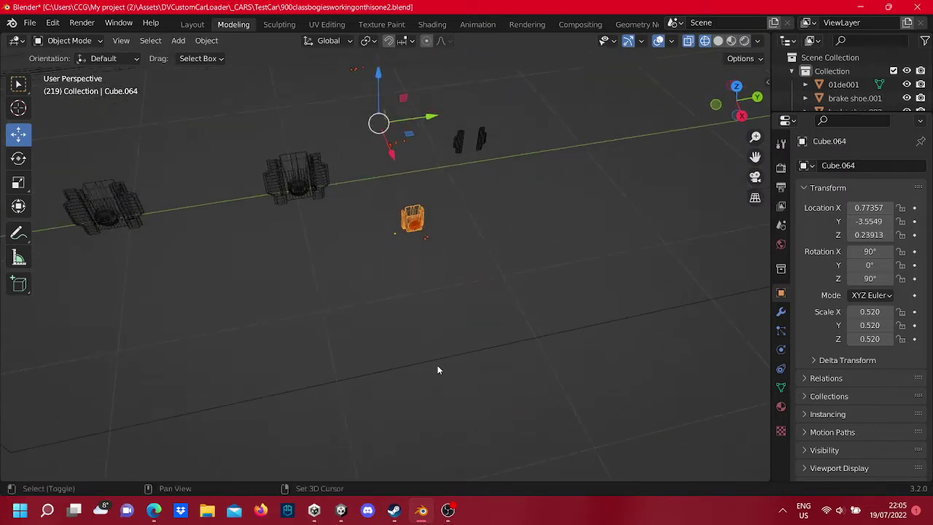
pyautogui.moveTo(402, 226); pyautogui.dragTo(432, 186, button='middle')
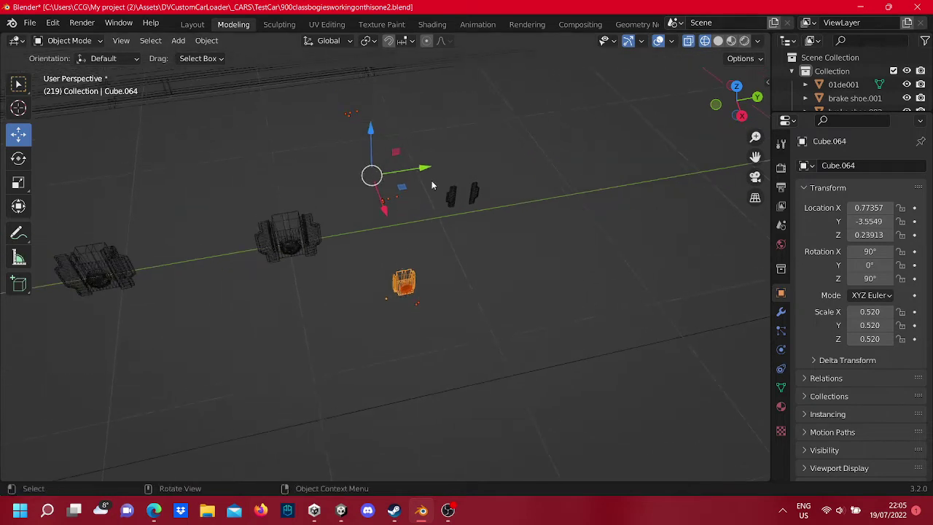
pyautogui.moveTo(427, 168)
pyautogui.mouseDown()
pyautogui.moveTo(491, 149)
pyautogui.moveTo(494, 156)
pyautogui.mouseUp()
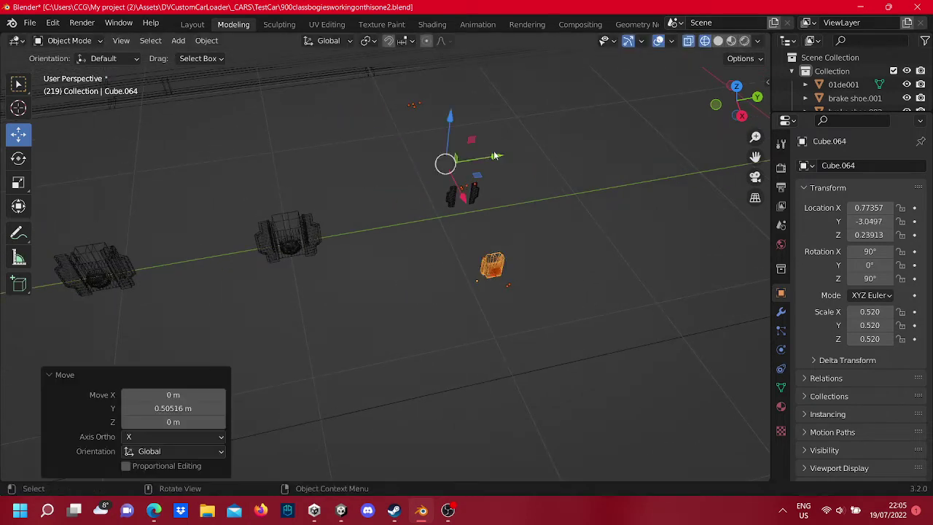
pyautogui.moveTo(458, 195); pyautogui.dragTo(431, 146)
pyautogui.moveTo(432, 145)
pyautogui.mouseDown(button='middle')
pyautogui.moveTo(498, 251)
pyautogui.moveTo(395, 281)
pyautogui.moveTo(322, 267)
pyautogui.moveTo(396, 270)
pyautogui.moveTo(372, 312)
pyautogui.moveTo(417, 302)
pyautogui.mouseUp(button='middle')
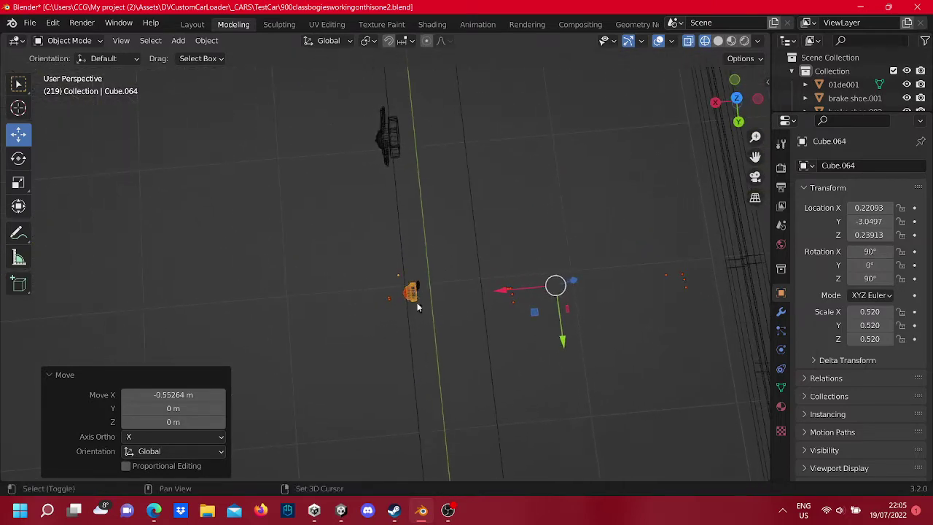
# Step: In top view, box-select Cube.064 and bring up its Object Context Menu
pyautogui.click(735, 101)
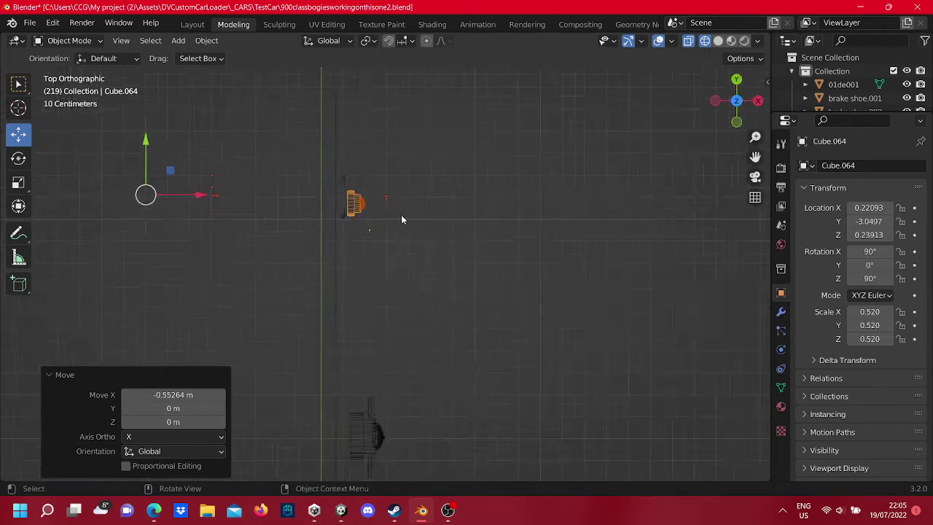
pyautogui.moveTo(400, 220)
pyautogui.keyDown('shift'); pyautogui.mouseDown(button='middle')
pyautogui.moveTo(408, 281)
pyautogui.moveTo(428, 261)
pyautogui.mouseUp(button='middle'); pyautogui.keyUp('shift')
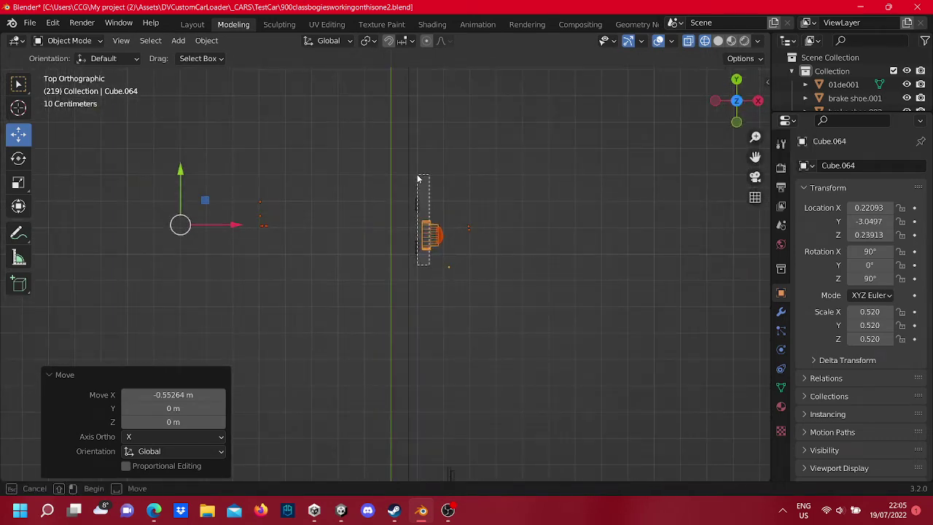
pyautogui.moveTo(418, 178); pyautogui.dragTo(417, 175)
pyautogui.rightClick(387, 354)
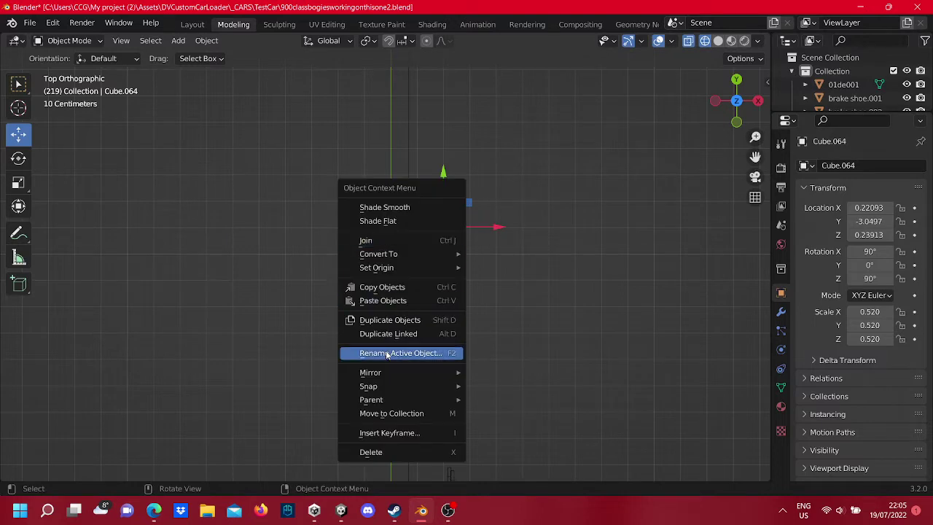
# Step: Delete Cube.064, then box-select the remaining small shape and bring up its context menu
pyautogui.click(393, 452)
pyautogui.moveTo(475, 397); pyautogui.dragTo(472, 258, button='middle')
pyautogui.moveTo(484, 234); pyautogui.dragTo(447, 146)
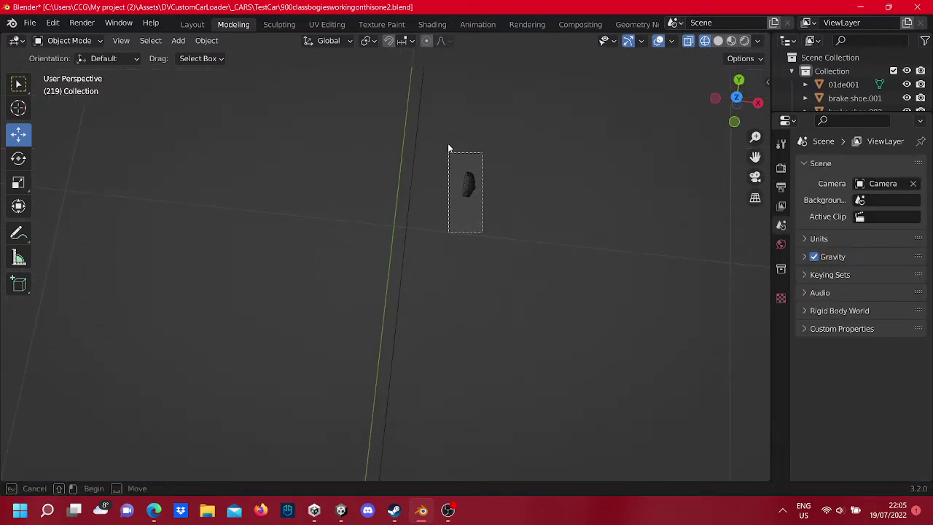
pyautogui.rightClick(473, 210)
# Step: Switch to top view with Rendered shading and select the blueprint plane 01de001
pyautogui.moveTo(525, 301)
pyautogui.mouseDown(button='middle')
pyautogui.moveTo(442, 245)
pyautogui.moveTo(434, 267)
pyautogui.moveTo(319, 195)
pyautogui.moveTo(372, 240)
pyautogui.moveTo(309, 277)
pyautogui.moveTo(261, 258)
pyautogui.moveTo(318, 289)
pyautogui.mouseUp(button='middle')
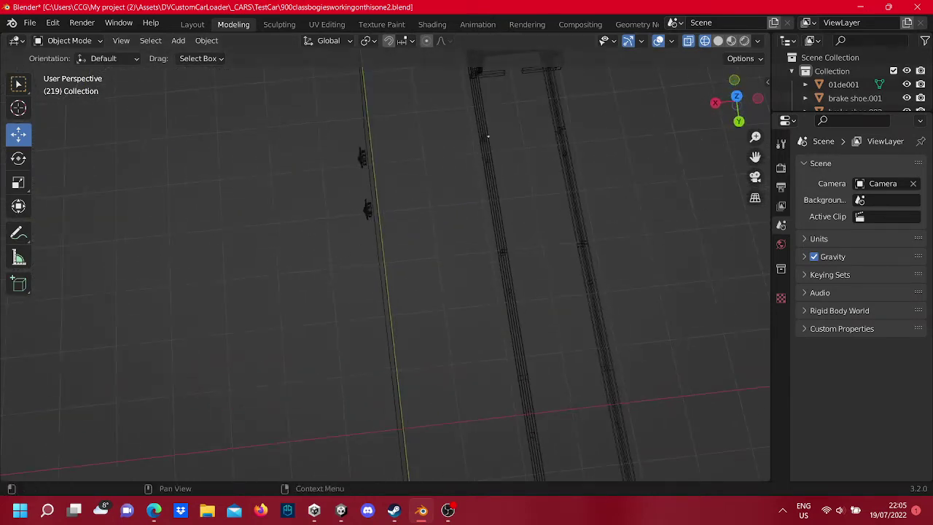
pyautogui.click(741, 100)
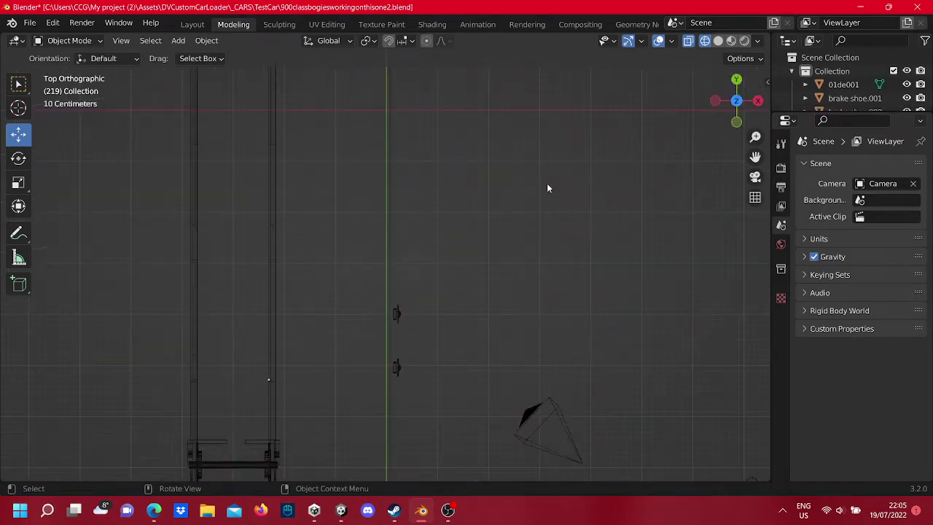
pyautogui.click(744, 42)
pyautogui.moveTo(452, 325)
pyautogui.mouseDown(button='middle')
pyautogui.moveTo(379, 255)
pyautogui.moveTo(420, 235)
pyautogui.moveTo(515, 243)
pyautogui.moveTo(581, 277)
pyautogui.moveTo(546, 270)
pyautogui.moveTo(362, 366)
pyautogui.moveTo(446, 316)
pyautogui.moveTo(574, 365)
pyautogui.mouseUp(button='middle')
pyautogui.click(423, 237)
# Step: Move the blueprint plane about 5.8 m along X, then the two small parts 3.2 m along X
pyautogui.moveTo(563, 337); pyautogui.dragTo(642, 229)
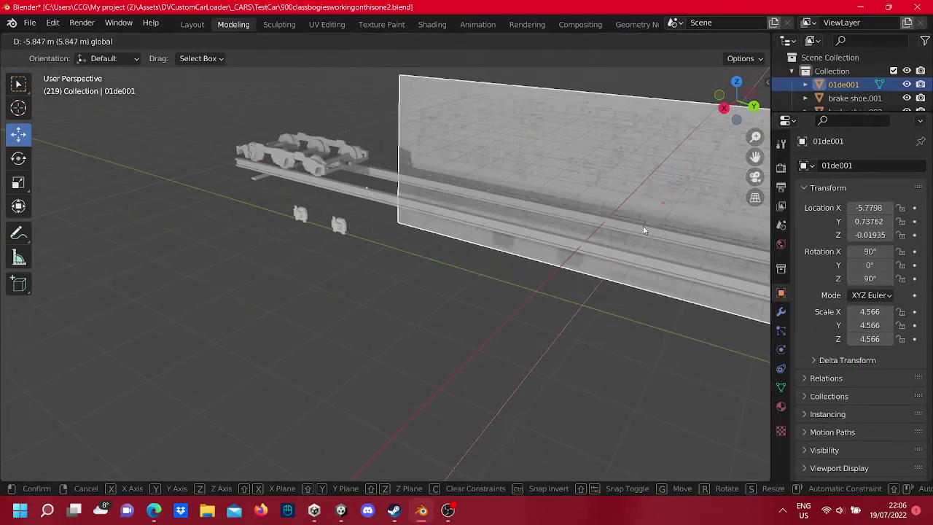
pyautogui.moveTo(421, 233)
pyautogui.mouseDown(button='middle')
pyautogui.moveTo(352, 261)
pyautogui.moveTo(396, 235)
pyautogui.mouseUp(button='middle')
pyautogui.moveTo(416, 218); pyautogui.dragTo(355, 142)
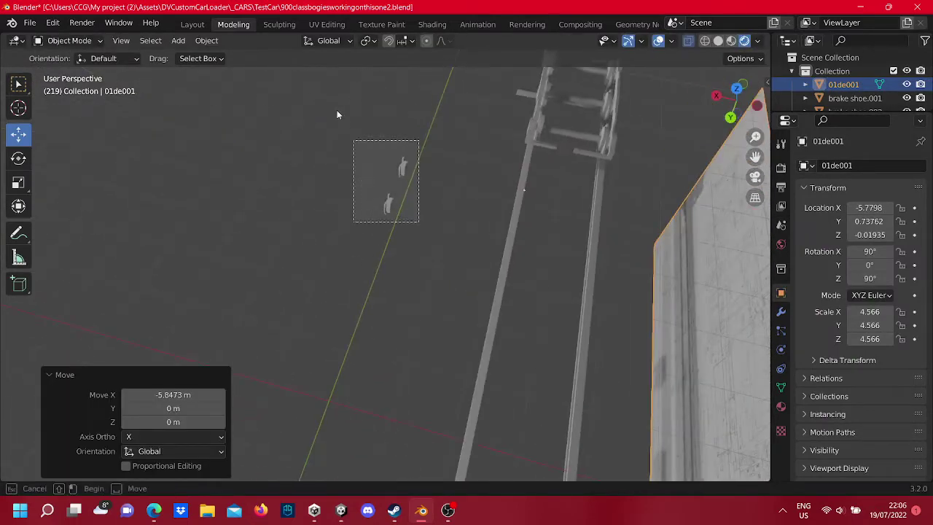
pyautogui.scroll(5, 387, 155)
pyautogui.keyDown('shift'); pyautogui.moveTo(387, 155); pyautogui.dragTo(459, 169, button='middle'); pyautogui.keyUp('shift')
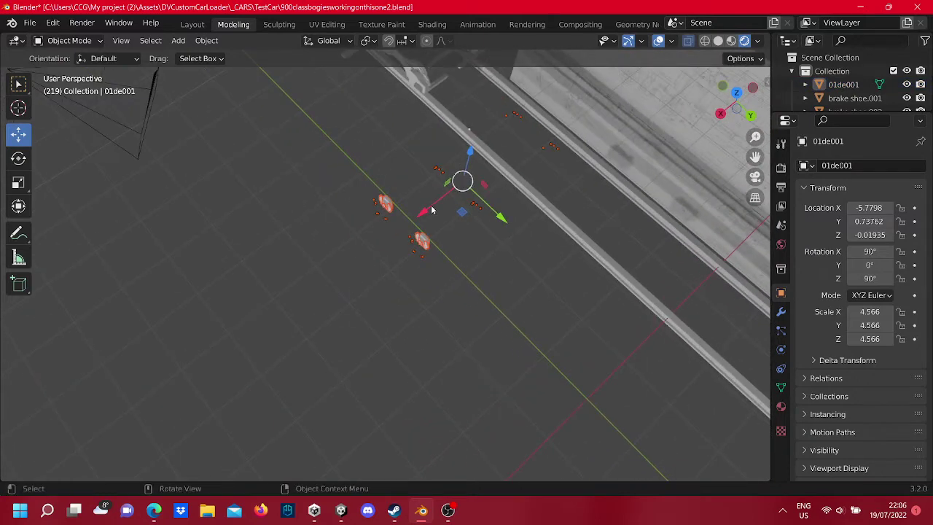
pyautogui.moveTo(420, 209); pyautogui.dragTo(284, 287)
pyautogui.scroll(-4, 312, 242)
pyautogui.moveTo(312, 246)
pyautogui.keyDown('shift'); pyautogui.mouseDown(button='middle')
pyautogui.moveTo(416, 168)
pyautogui.moveTo(423, 258)
pyautogui.mouseUp(button='middle'); pyautogui.keyUp('shift')
pyautogui.scroll(3, 416, 168)
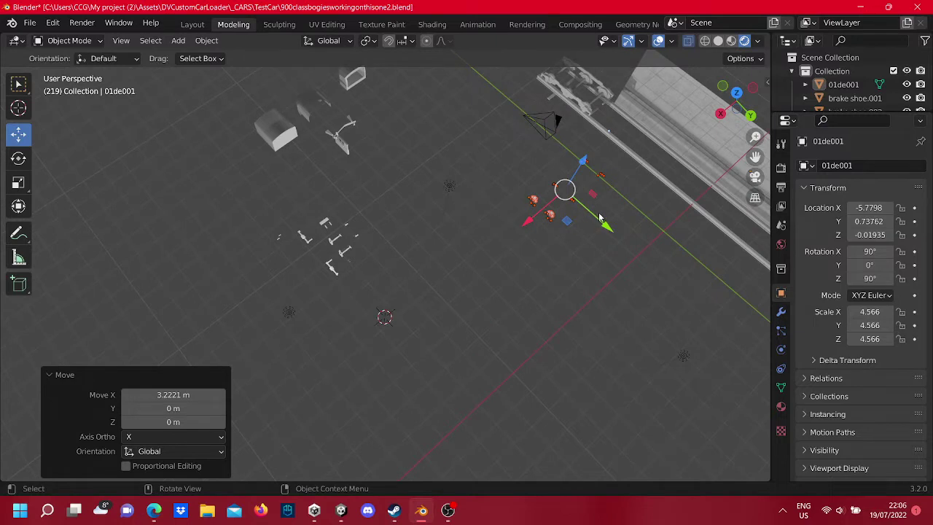
# Step: Shift the two parts along Y and 10.2 m along X, then orbit to a side view
pyautogui.moveTo(599, 217)
pyautogui.mouseDown()
pyautogui.moveTo(503, 179)
pyautogui.moveTo(501, 188)
pyautogui.mouseUp()
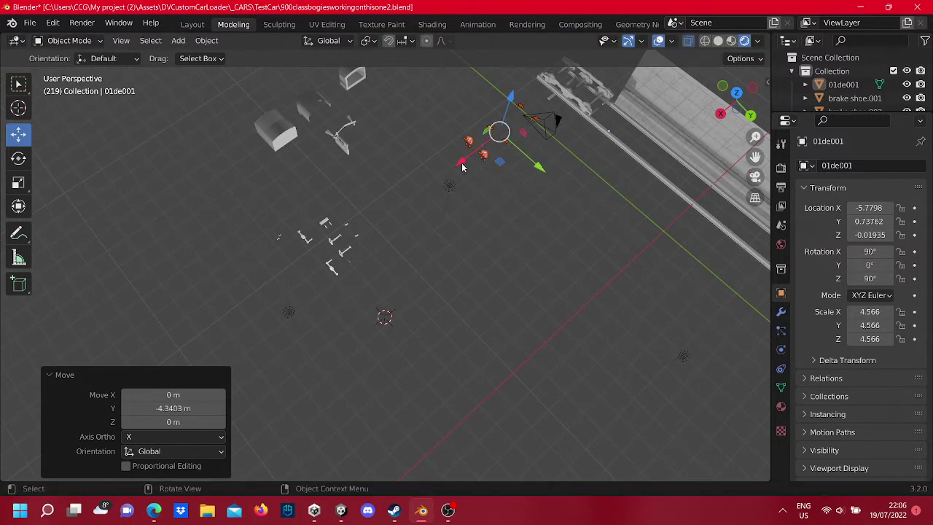
pyautogui.moveTo(482, 155); pyautogui.dragTo(315, 243)
pyautogui.moveTo(249, 258); pyautogui.dragTo(283, 271)
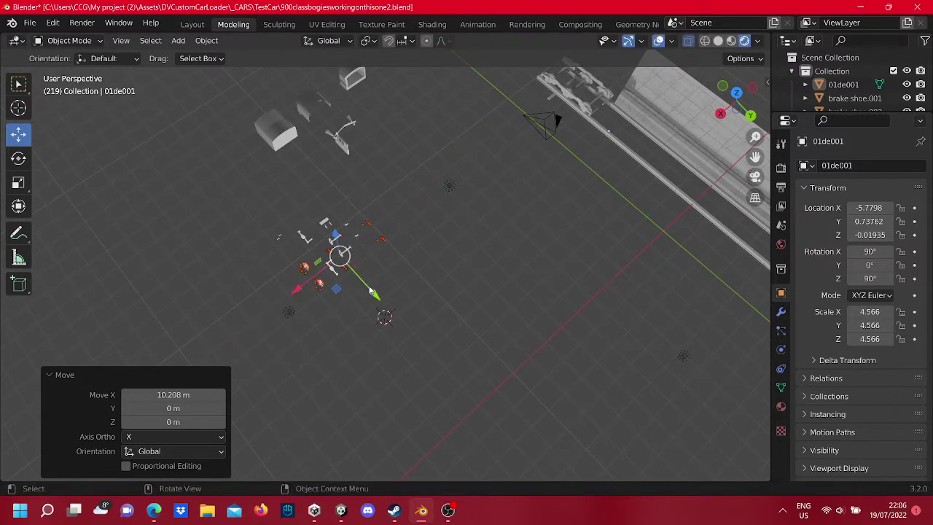
pyautogui.moveTo(372, 291); pyautogui.dragTo(355, 282)
pyautogui.moveTo(356, 282)
pyautogui.mouseDown(button='middle')
pyautogui.moveTo(464, 194)
pyautogui.moveTo(465, 167)
pyautogui.moveTo(395, 204)
pyautogui.moveTo(387, 252)
pyautogui.mouseUp(button='middle')
pyautogui.scroll(-2, 464, 167)
pyautogui.scroll(3, 421, 171)
pyautogui.scroll(2, 420, 171)
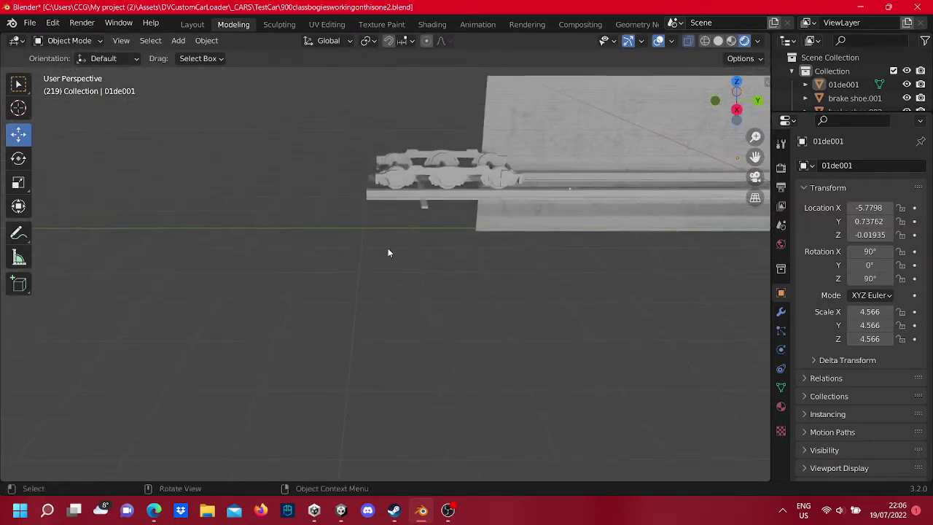
pyautogui.scroll(-2, 531, 243)
pyautogui.scroll(-2, 530, 244)
pyautogui.scroll(-2, 408, 271)
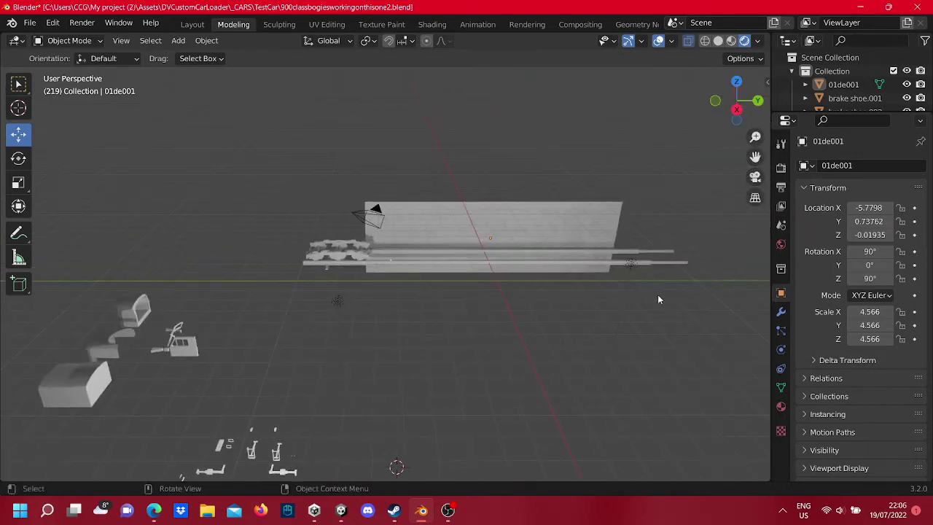
# Step: Box-select the bogie objects and move them 6.6 m along Y
pyautogui.moveTo(674, 280); pyautogui.dragTo(291, 177)
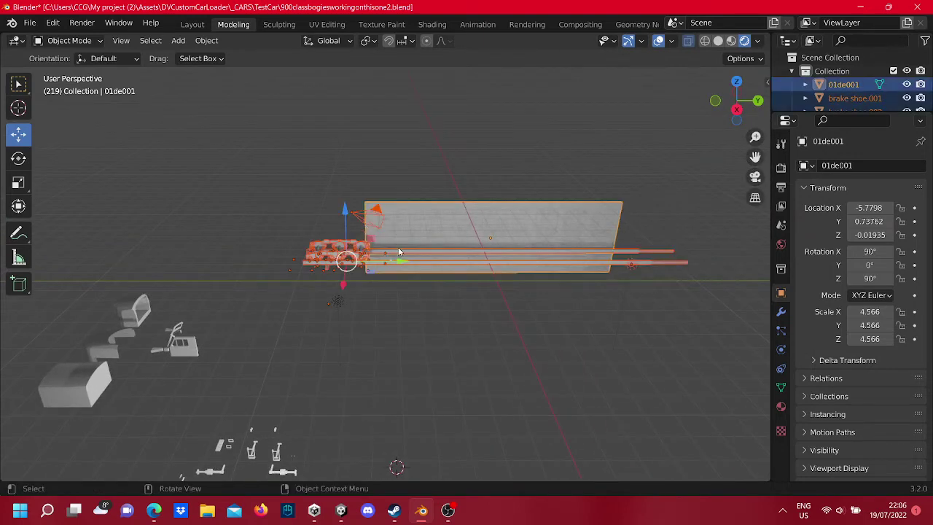
pyautogui.press('g')
pyautogui.press('y')
pyautogui.click(460, 303)
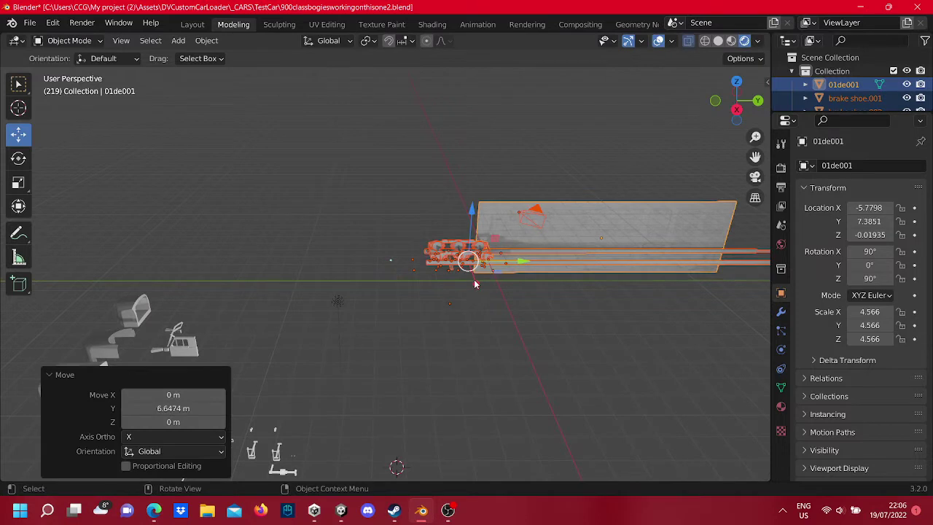
# Step: Move the blueprint plane to X 0.59941, then slide it along Y toward the bogie
pyautogui.press('g')
pyautogui.press('x')
pyautogui.click(608, 293)
pyautogui.click(595, 293)
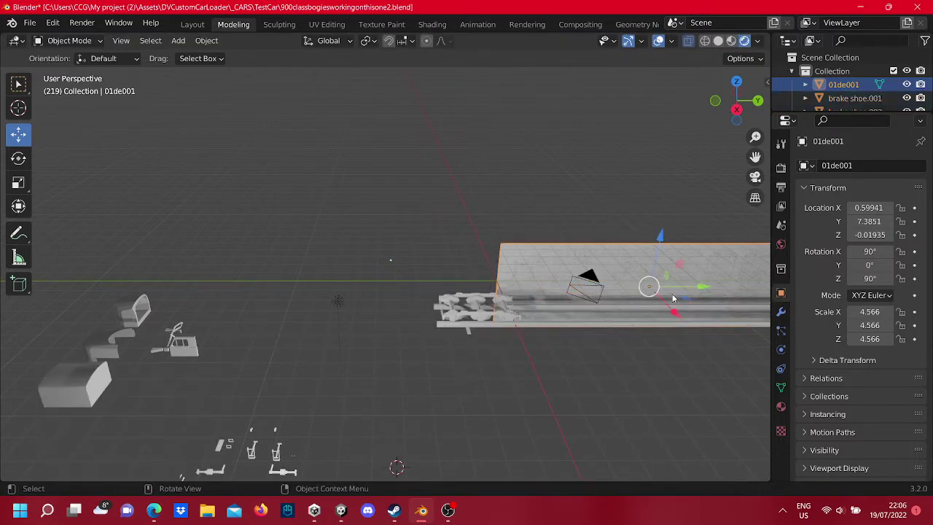
pyautogui.moveTo(697, 289)
pyautogui.mouseDown()
pyautogui.moveTo(616, 321)
pyautogui.moveTo(571, 252)
pyautogui.moveTo(515, 250)
pyautogui.mouseUp()
# Step: Select the camera, move it closer along Y and lower it to Z 0.87094
pyautogui.click(583, 294)
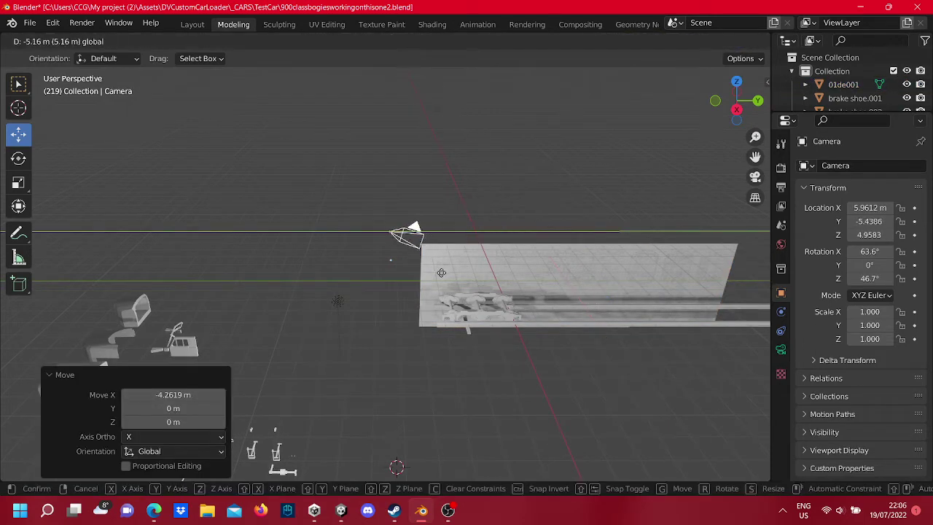
pyautogui.moveTo(441, 272); pyautogui.dragTo(434, 264)
pyautogui.moveTo(398, 196); pyautogui.dragTo(387, 212)
pyautogui.moveTo(391, 266); pyautogui.dragTo(399, 282)
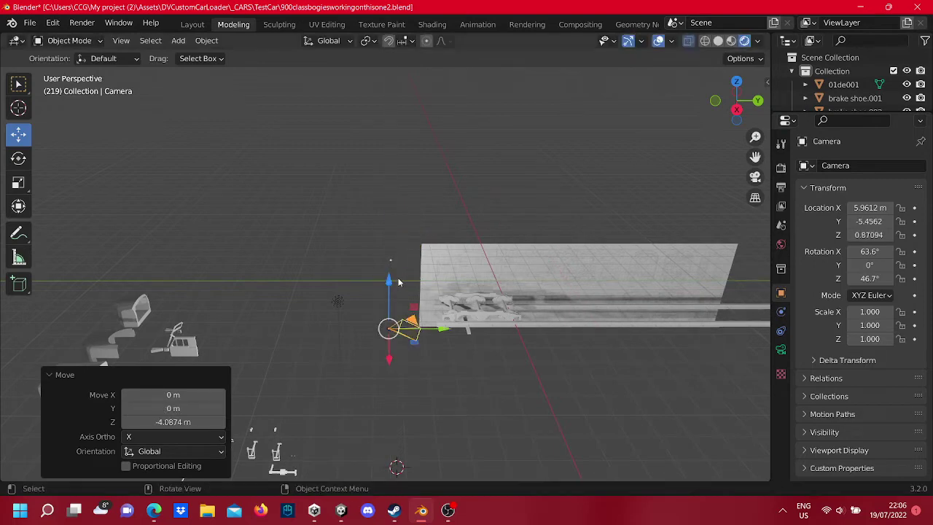
# Step: Zoom in on the bogie, select the blueprint plane and view it from the right side
pyautogui.moveTo(528, 362)
pyautogui.mouseDown(button='middle')
pyautogui.moveTo(511, 372)
pyautogui.moveTo(475, 316)
pyautogui.moveTo(438, 303)
pyautogui.mouseUp(button='middle')
pyautogui.scroll(3, 438, 304)
pyautogui.scroll(3, 236, 153)
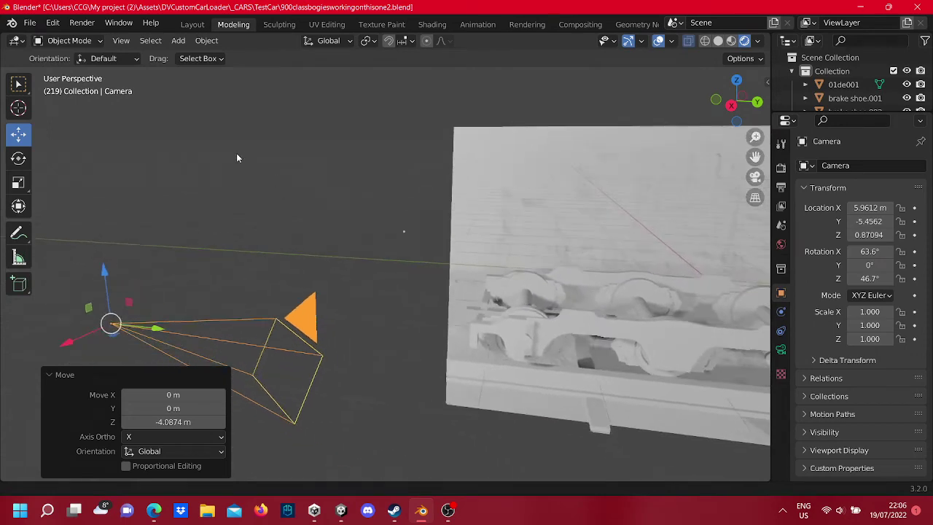
pyautogui.moveTo(326, 219)
pyautogui.mouseDown(button='middle')
pyautogui.moveTo(580, 376)
pyautogui.moveTo(417, 300)
pyautogui.moveTo(424, 243)
pyautogui.moveTo(417, 233)
pyautogui.mouseUp(button='middle')
pyautogui.click(382, 192)
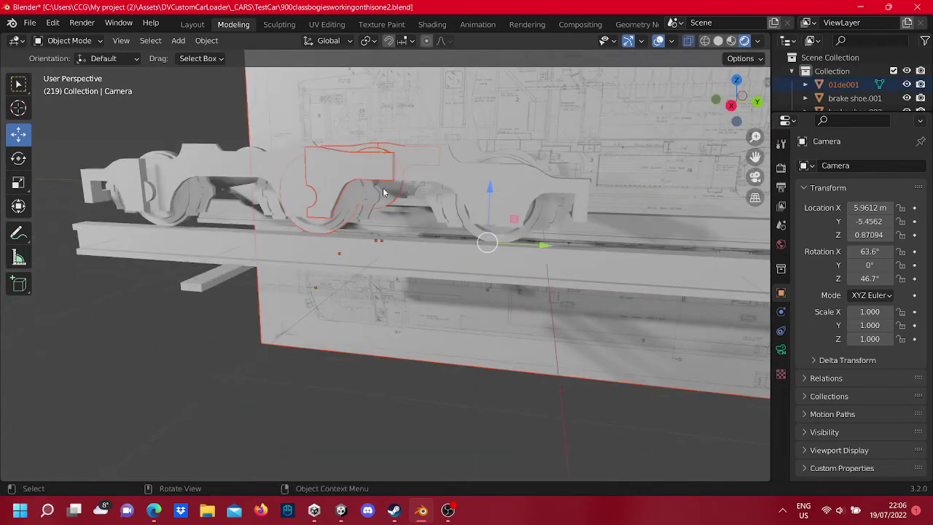
pyautogui.click(732, 105)
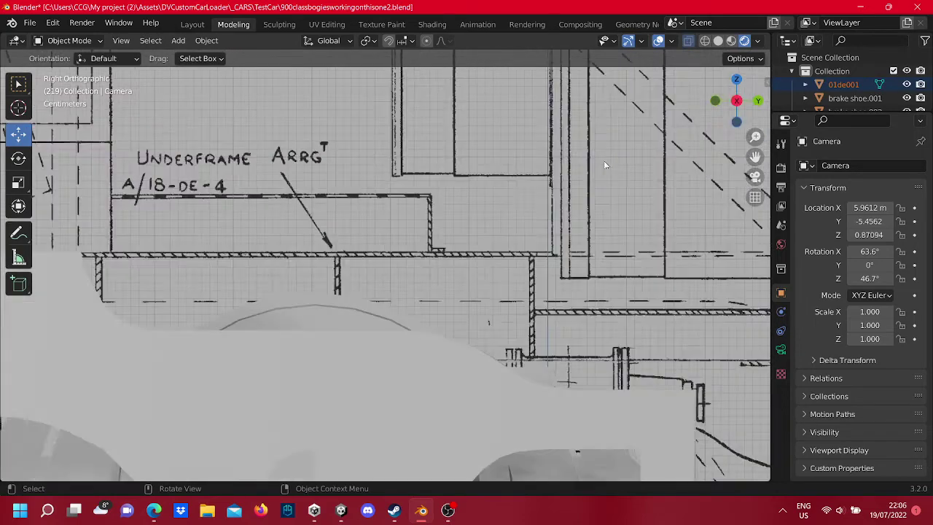
# Step: Orbit from the flat side view to a side view of the bogie frame
pyautogui.scroll(-2, 507, 213)
pyautogui.scroll(-2, 506, 213)
pyautogui.scroll(3, 409, 245)
pyautogui.scroll(-2, 410, 245)
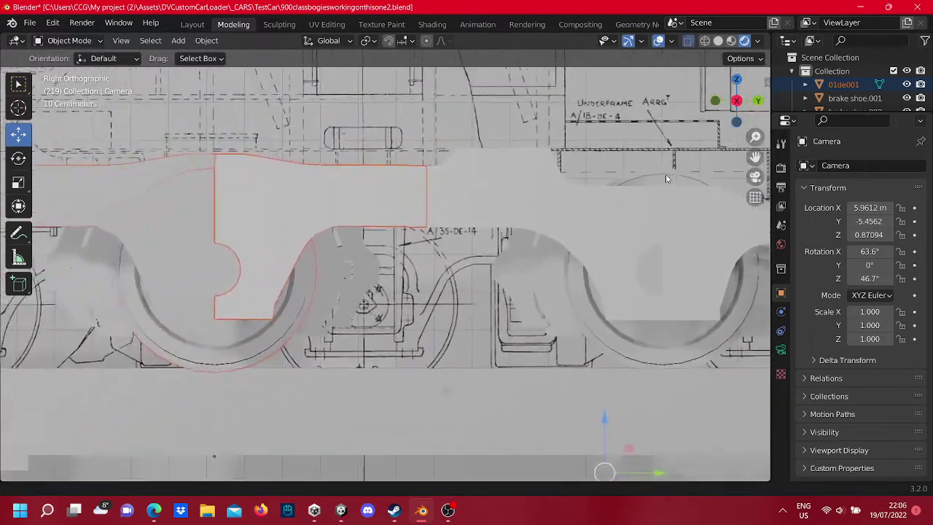
pyautogui.moveTo(669, 174)
pyautogui.mouseDown(button='middle')
pyautogui.moveTo(619, 196)
pyautogui.moveTo(500, 219)
pyautogui.moveTo(497, 232)
pyautogui.mouseUp(button='middle')
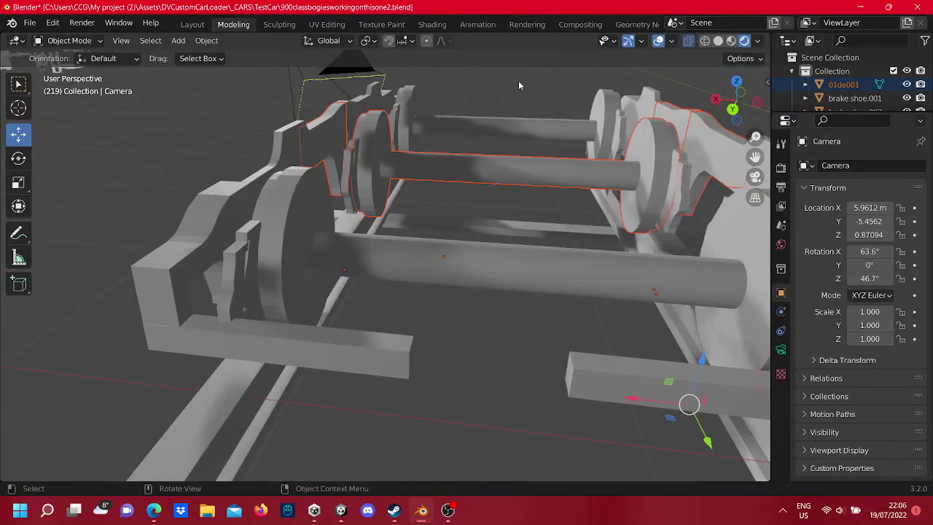
pyautogui.moveTo(518, 86)
pyautogui.mouseDown(button='middle')
pyautogui.moveTo(325, 174)
pyautogui.moveTo(426, 182)
pyautogui.moveTo(446, 209)
pyautogui.moveTo(543, 154)
pyautogui.moveTo(611, 153)
pyautogui.moveTo(464, 172)
pyautogui.moveTo(421, 205)
pyautogui.moveTo(443, 253)
pyautogui.moveTo(376, 343)
pyautogui.mouseUp(button='middle')
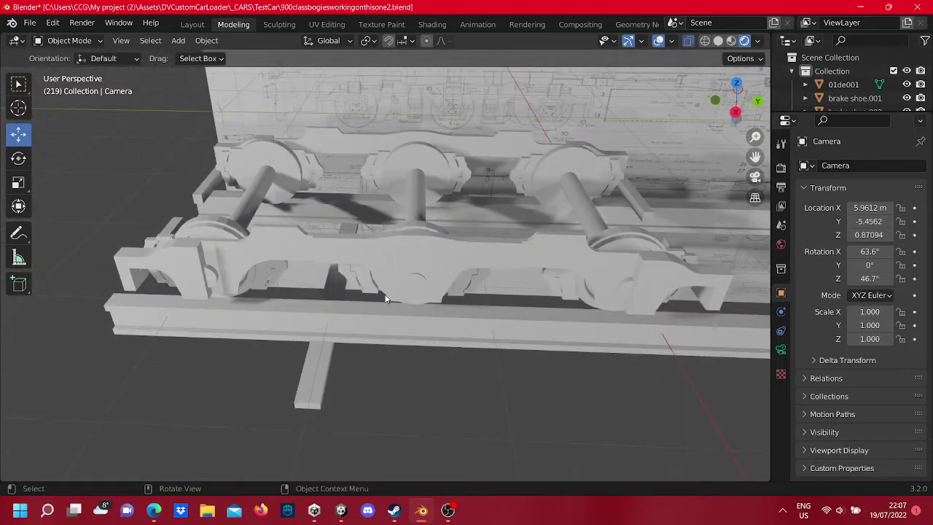
# Step: Orbit and zoom to bring the camera into view, facing the blueprint plane
pyautogui.moveTo(387, 299)
pyautogui.mouseDown(button='middle')
pyautogui.moveTo(583, 228)
pyautogui.moveTo(571, 241)
pyautogui.moveTo(396, 261)
pyautogui.moveTo(409, 186)
pyautogui.mouseUp(button='middle')
pyautogui.scroll(2, 381, 237)
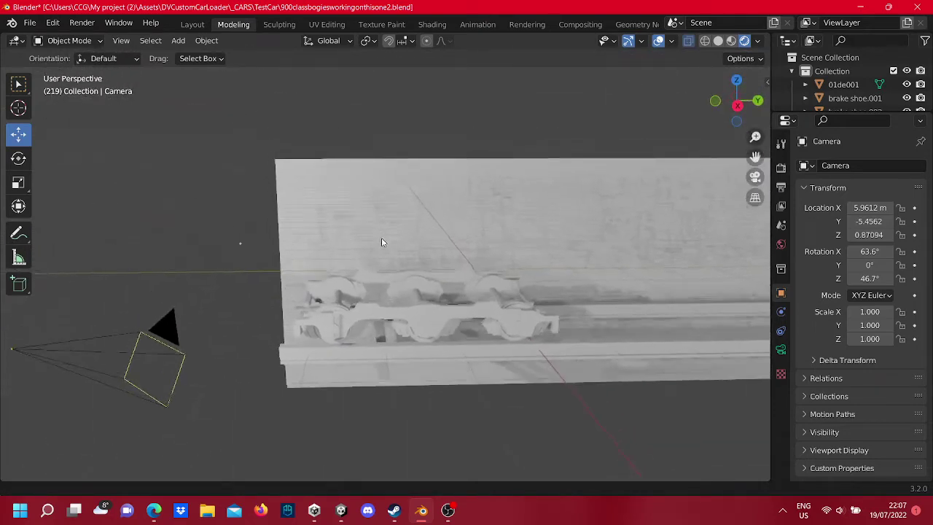
pyautogui.scroll(3, 386, 233)
pyautogui.scroll(3, 392, 230)
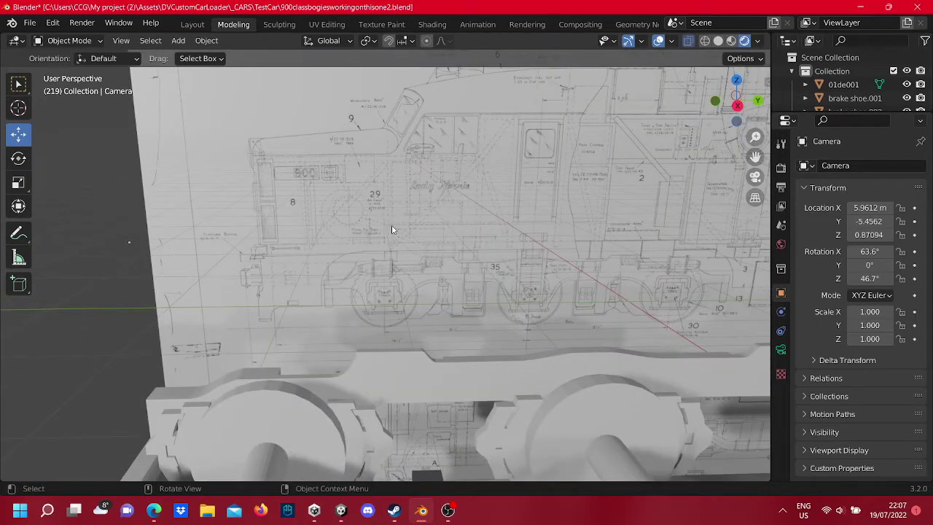
pyautogui.scroll(-2, 392, 228)
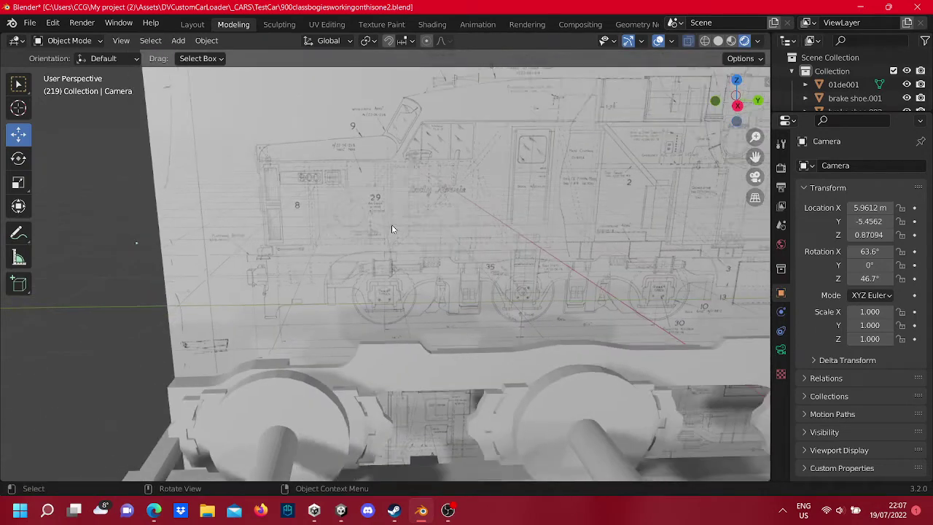
pyautogui.scroll(-3, 391, 228)
pyautogui.scroll(-2, 391, 228)
pyautogui.moveTo(416, 251)
pyautogui.mouseDown(button='middle')
pyautogui.moveTo(385, 208)
pyautogui.moveTo(352, 190)
pyautogui.mouseUp(button='middle')
# Step: Select the blueprint plane 01de001 and set its Z rotation to -180°
pyautogui.click(358, 188)
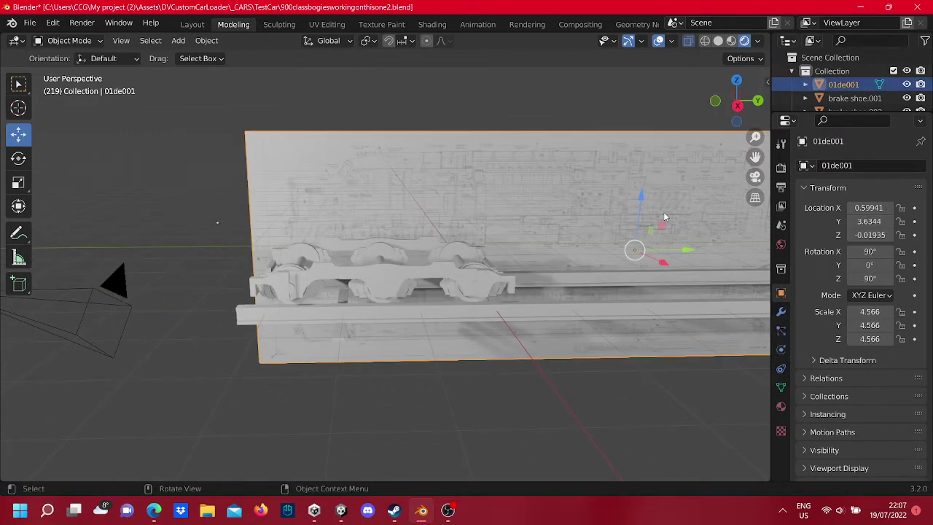
pyautogui.moveTo(634, 247); pyautogui.dragTo(437, 231, button='middle')
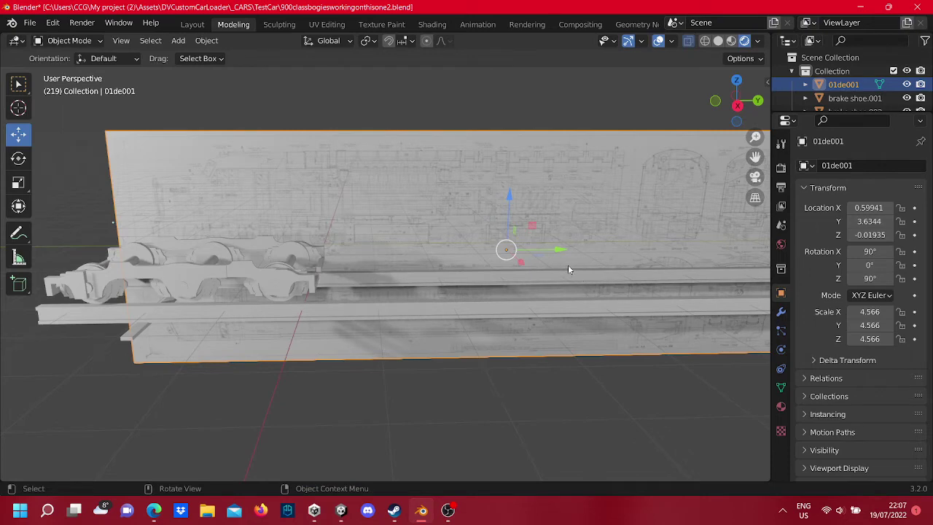
pyautogui.scroll(-1, 568, 270)
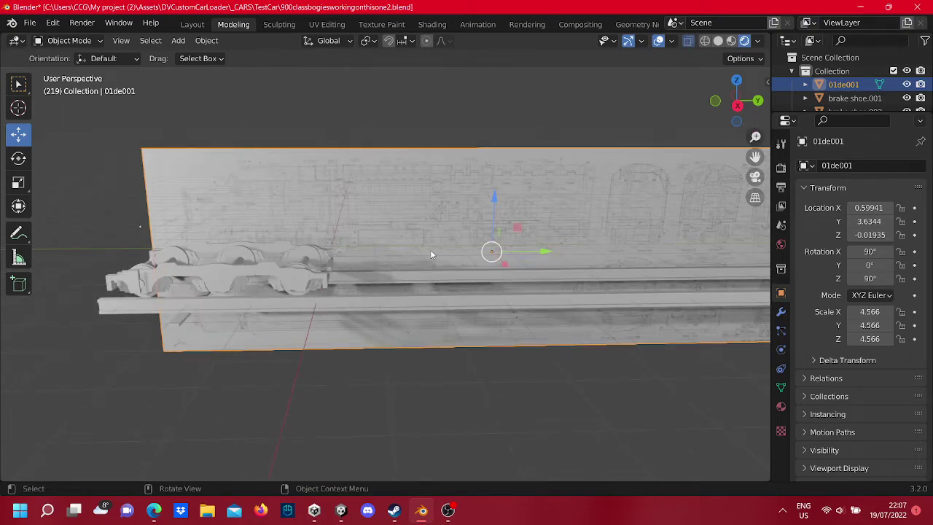
pyautogui.moveTo(418, 245)
pyautogui.mouseDown(button='middle')
pyautogui.moveTo(352, 255)
pyautogui.moveTo(410, 256)
pyautogui.mouseUp(button='middle')
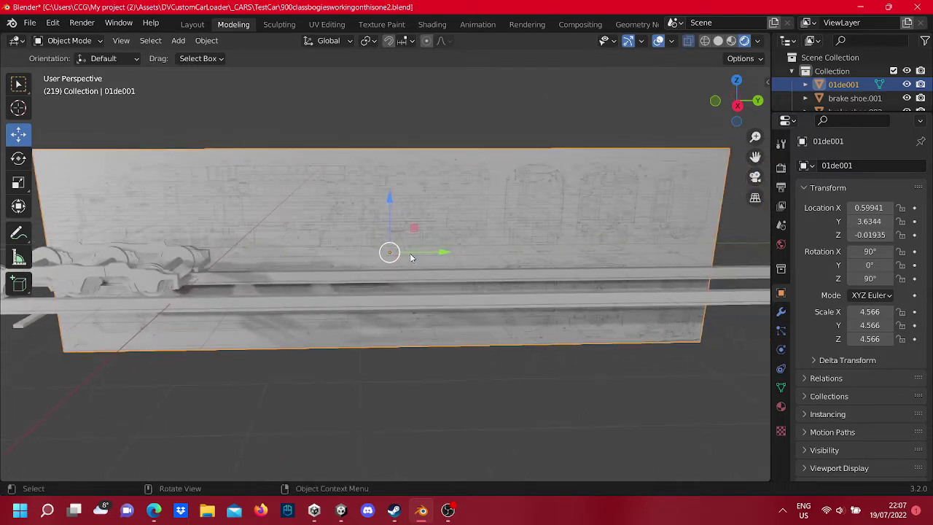
pyautogui.scroll(-2, 410, 257)
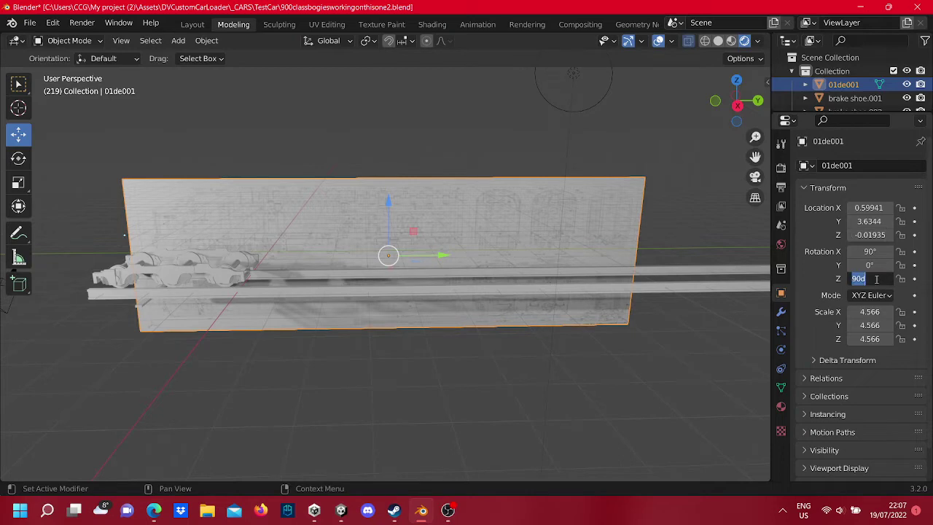
pyautogui.write('-180')
pyautogui.press('Return')
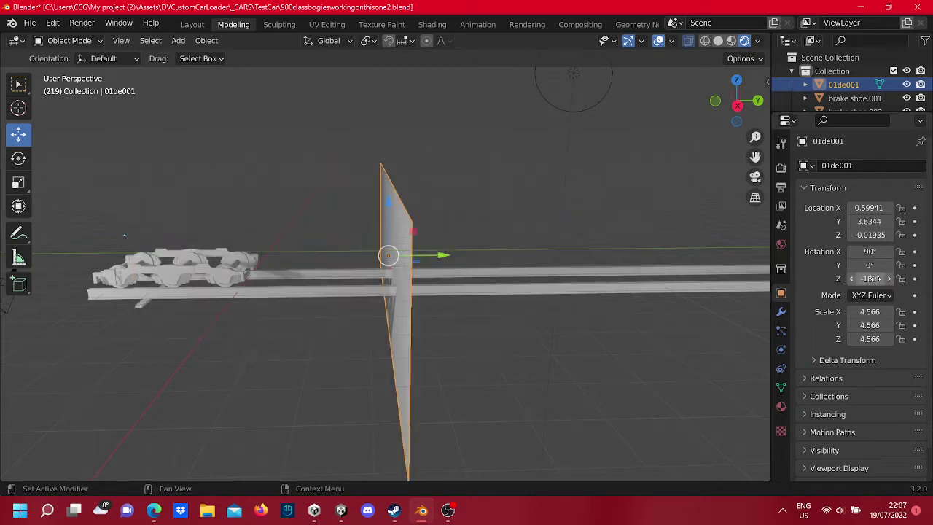
# Step: Slide the flipped blueprint plane along X to 13.249 m, clear of the bogie
pyautogui.moveTo(327, 363)
pyautogui.mouseDown(button='middle')
pyautogui.moveTo(331, 344)
pyautogui.moveTo(478, 336)
pyautogui.moveTo(435, 317)
pyautogui.mouseUp(button='middle')
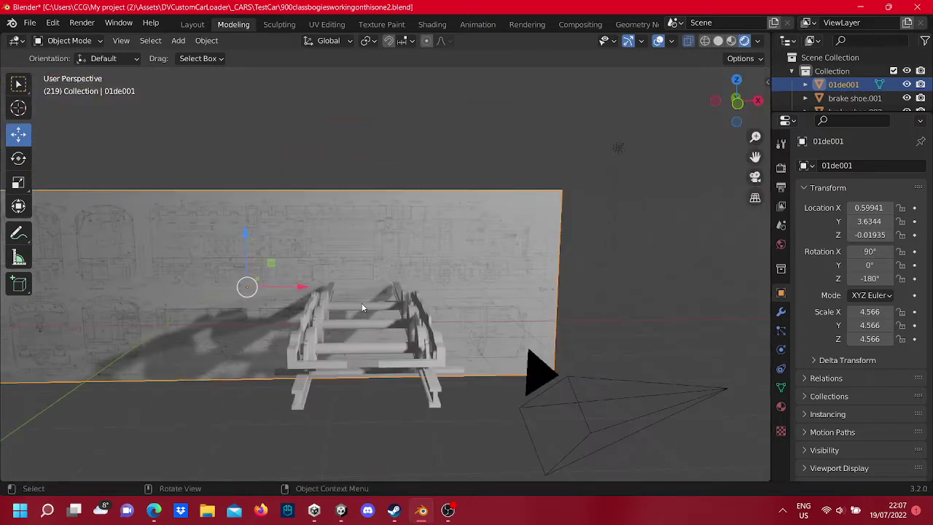
pyautogui.moveTo(289, 283); pyautogui.dragTo(309, 271)
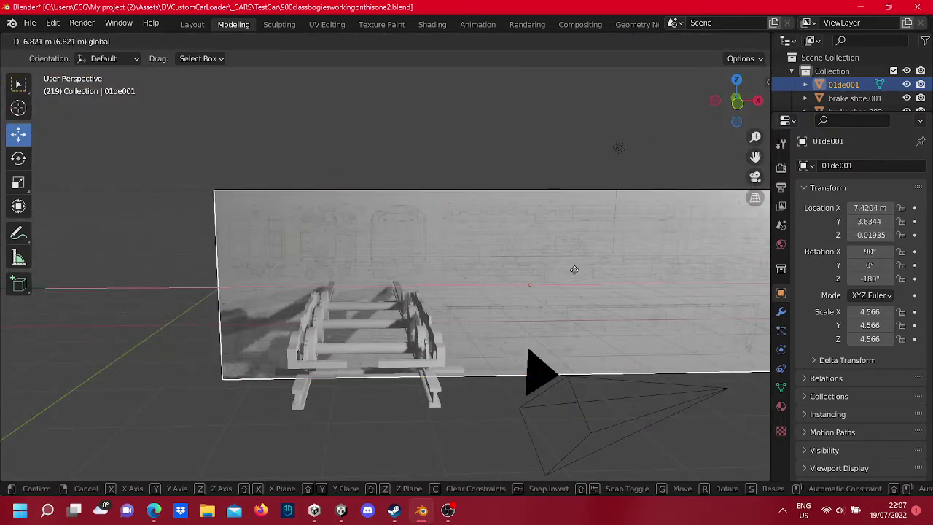
pyautogui.moveTo(518, 271); pyautogui.dragTo(606, 276)
pyautogui.scroll(5, 295, 384)
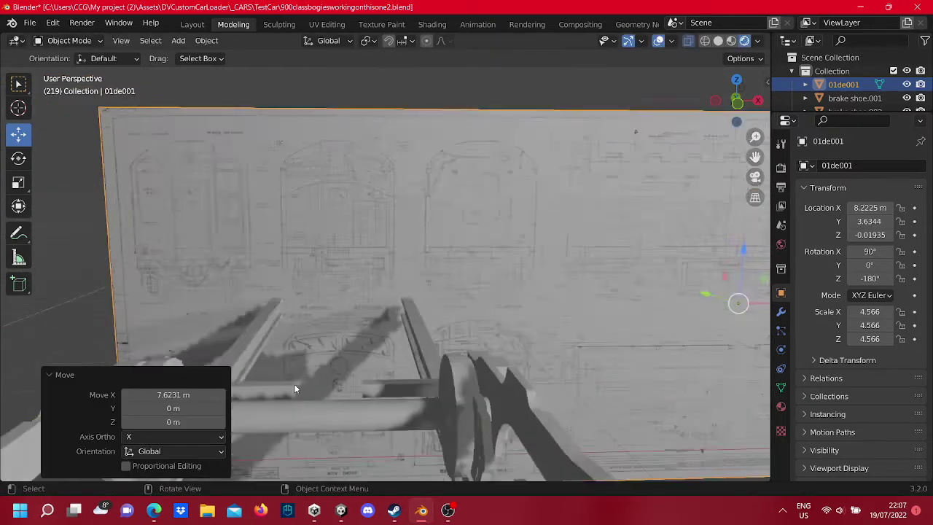
pyautogui.scroll(2, 341, 374)
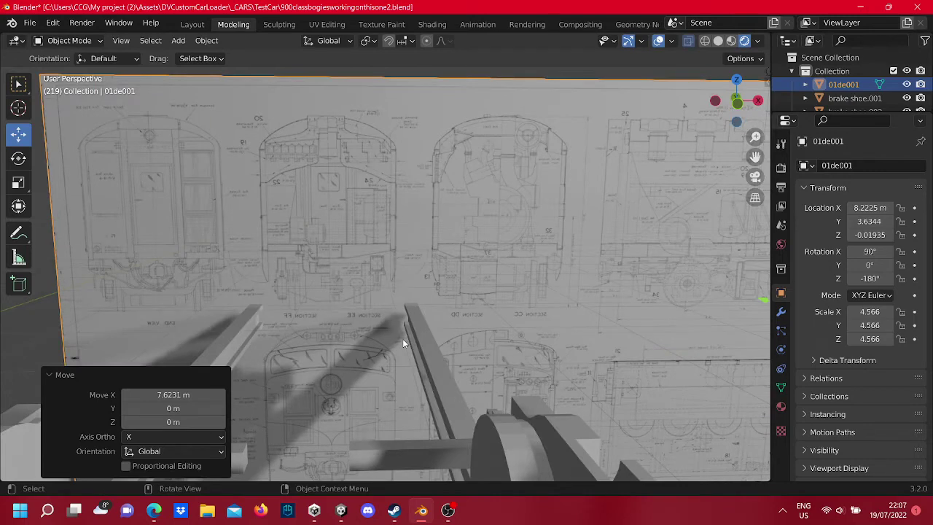
pyautogui.scroll(3, 402, 338)
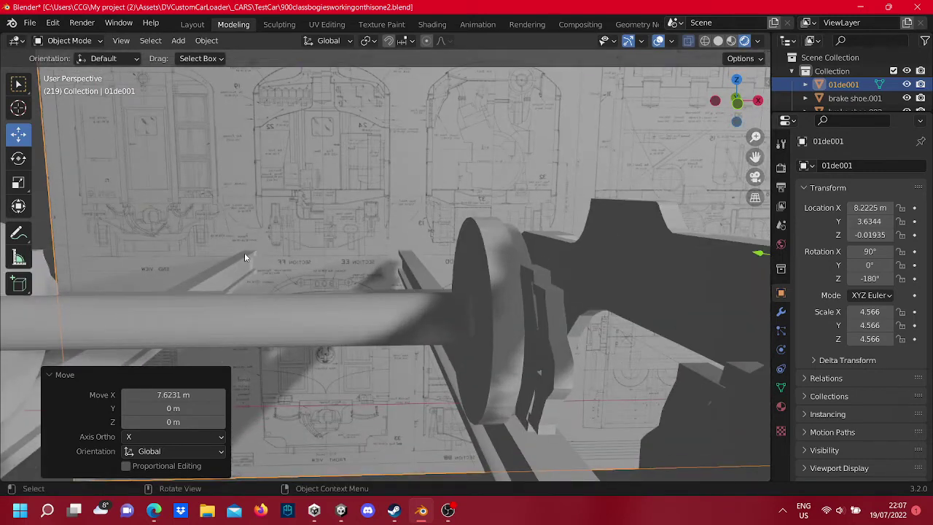
pyautogui.scroll(-5, 245, 256)
pyautogui.scroll(-3, 438, 313)
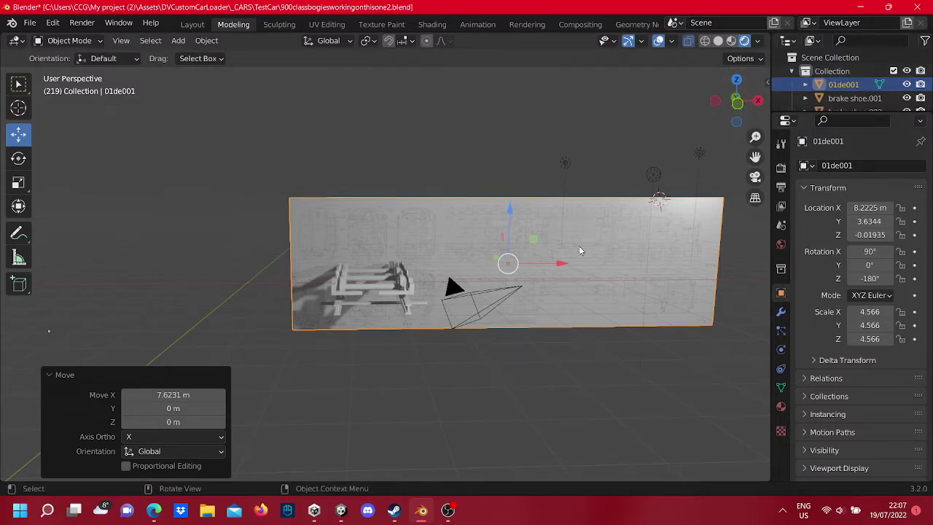
pyautogui.moveTo(548, 262); pyautogui.dragTo(694, 264)
pyautogui.scroll(3, 712, 147)
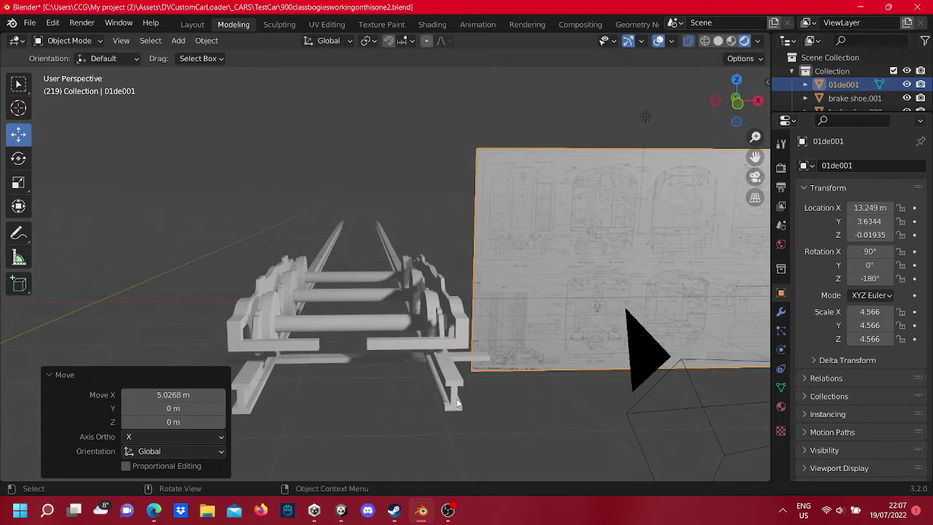
# Step: Orbit along the rails around the bogie and settle on a front view
pyautogui.moveTo(450, 349); pyautogui.dragTo(446, 337, button='middle')
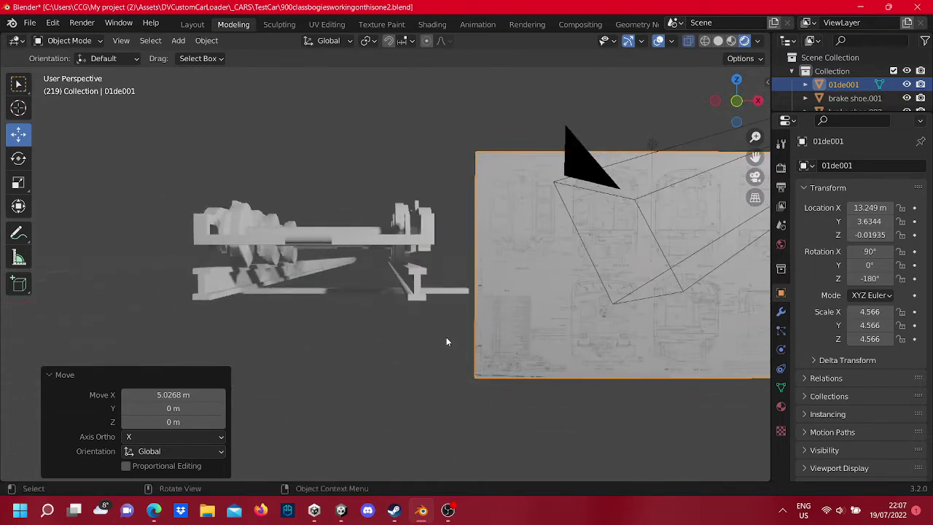
pyautogui.moveTo(447, 341)
pyautogui.mouseDown(button='middle')
pyautogui.moveTo(408, 341)
pyautogui.moveTo(452, 351)
pyautogui.mouseUp(button='middle')
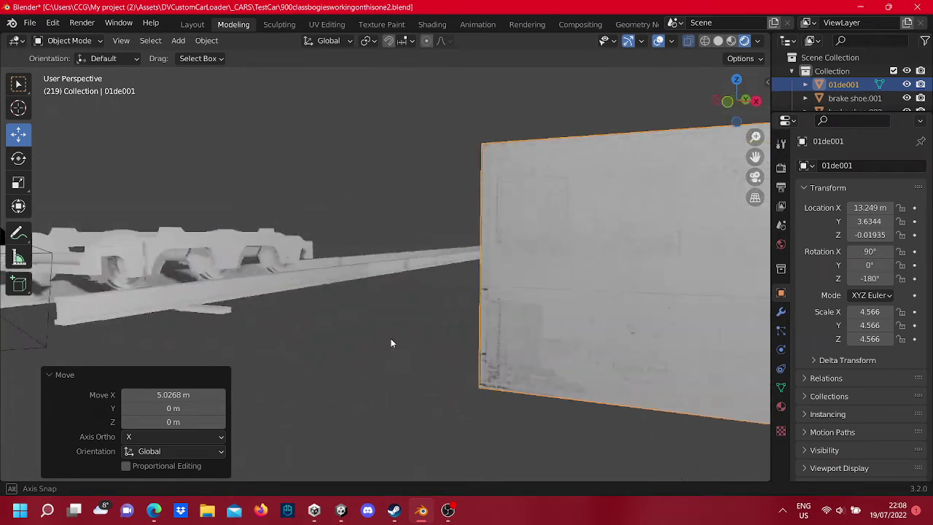
pyautogui.moveTo(452, 351); pyautogui.dragTo(604, 215, button='middle')
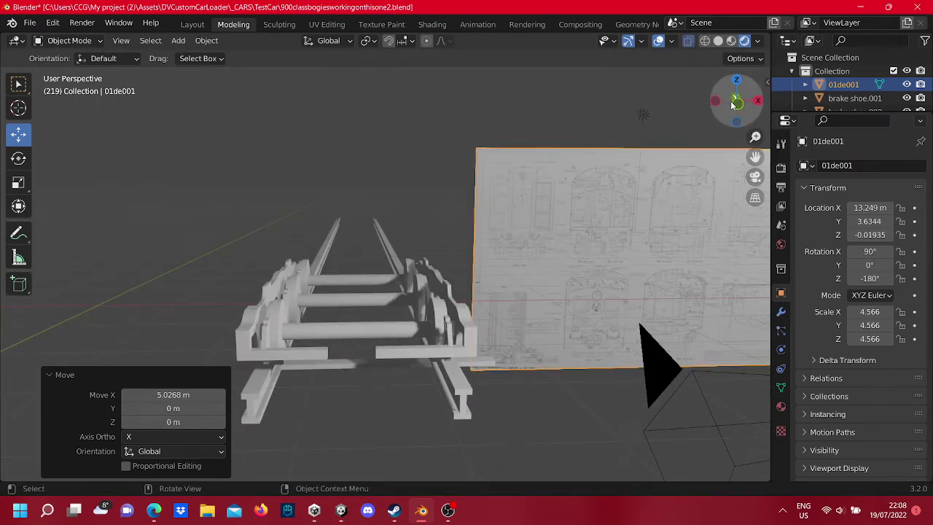
pyautogui.keyDown('alt'); pyautogui.moveTo(736, 101); pyautogui.dragTo(510, 267); pyautogui.keyUp('alt')
# Step: Switch to wireframe, box-select the whole bogie and slide it 3.4633 m along X
pyautogui.scroll(6, 511, 272)
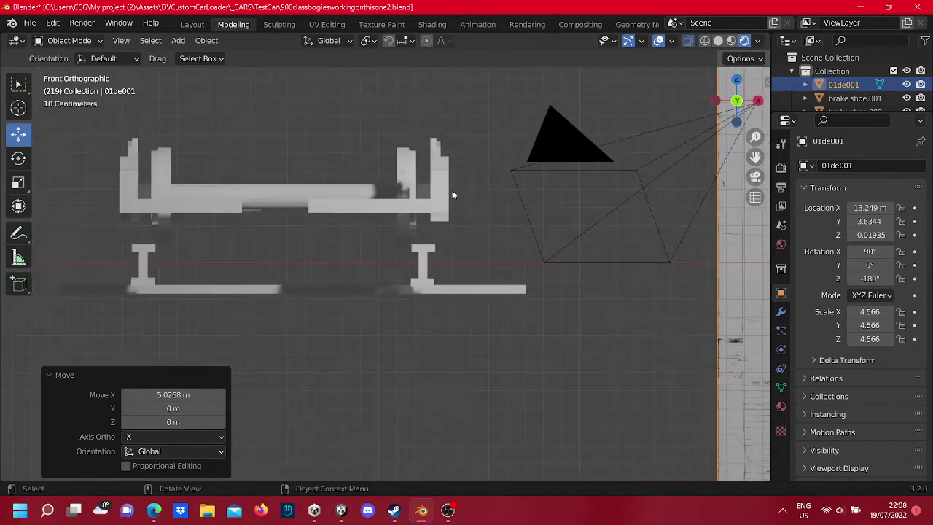
pyautogui.moveTo(470, 233); pyautogui.dragTo(141, 126)
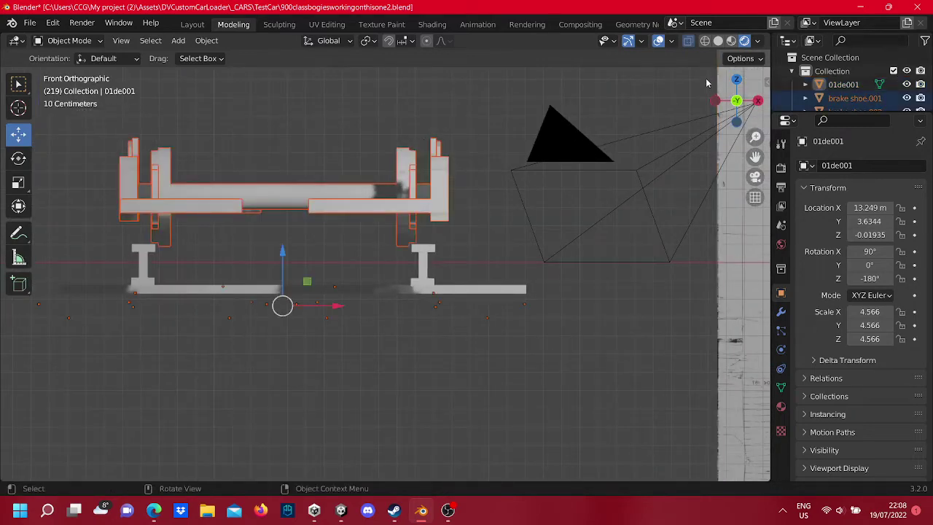
pyautogui.click(706, 41)
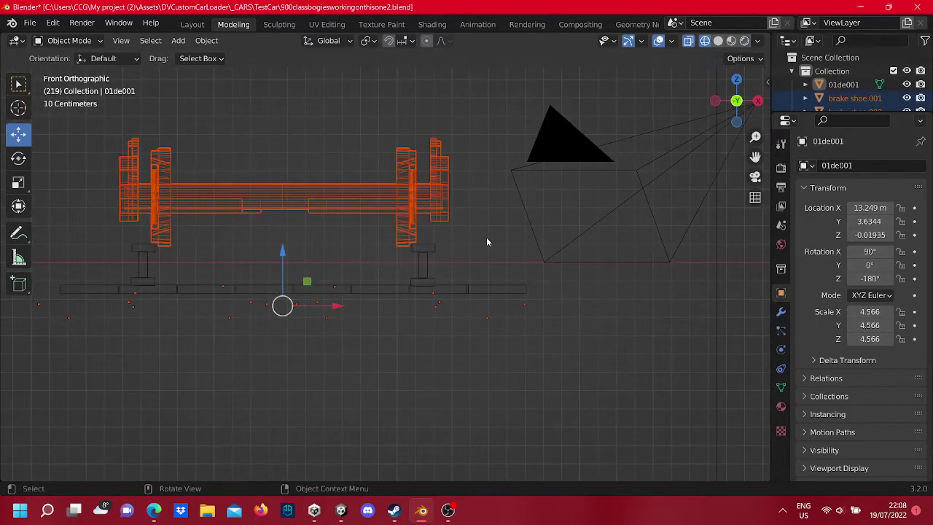
pyautogui.moveTo(483, 232); pyautogui.dragTo(80, 125)
pyautogui.scroll(-4, 379, 214)
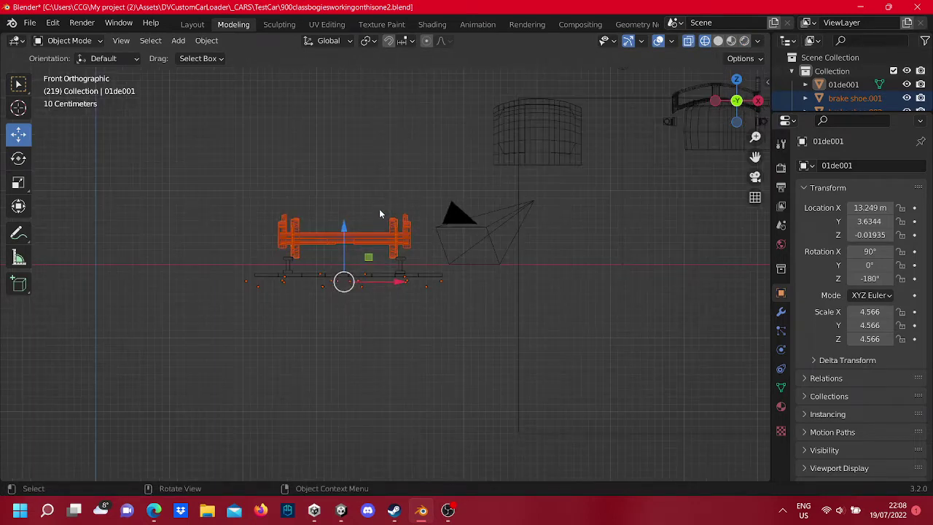
pyautogui.moveTo(393, 290); pyautogui.dragTo(610, 245)
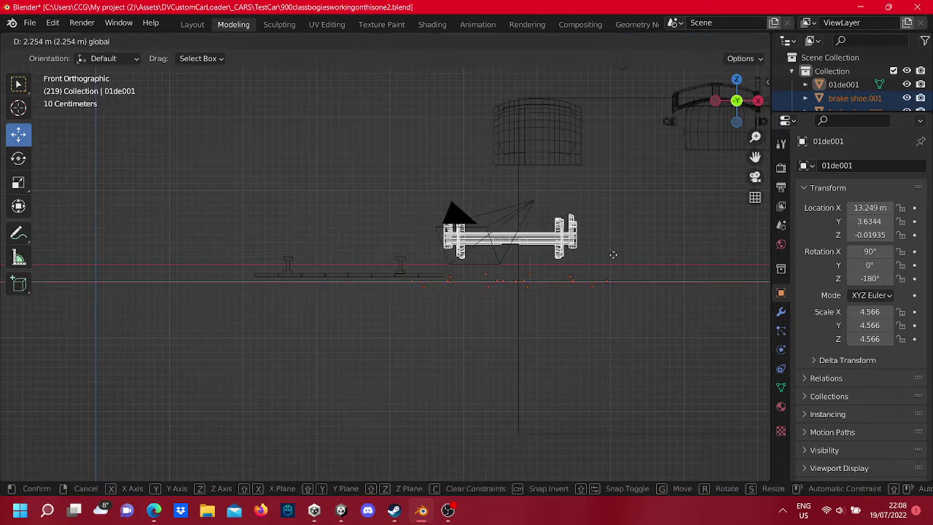
# Step: Start a second bogie move, cancel it, and orbit to view the rails and camera
pyautogui.scroll(-4, 610, 245)
pyautogui.moveTo(611, 245); pyautogui.dragTo(491, 278, button='middle')
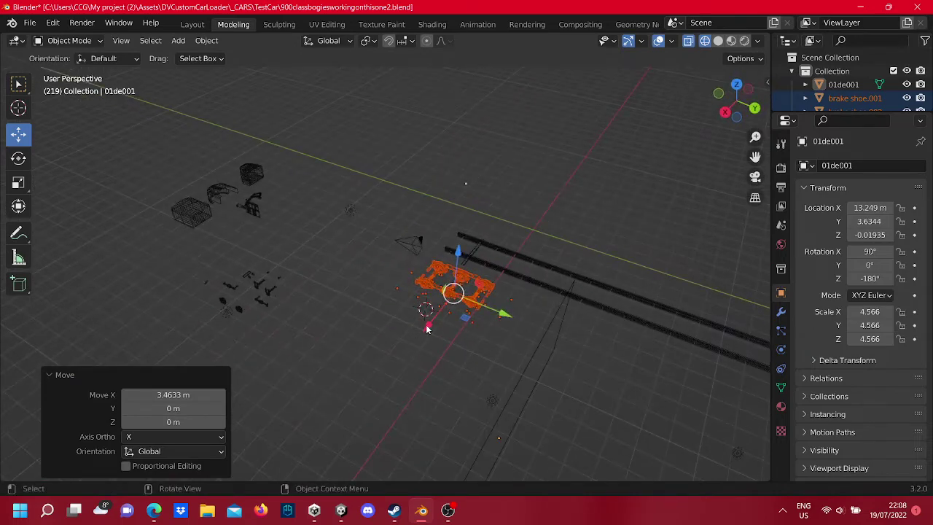
pyautogui.moveTo(427, 330); pyautogui.dragTo(411, 354)
pyautogui.moveTo(485, 336); pyautogui.dragTo(341, 295)
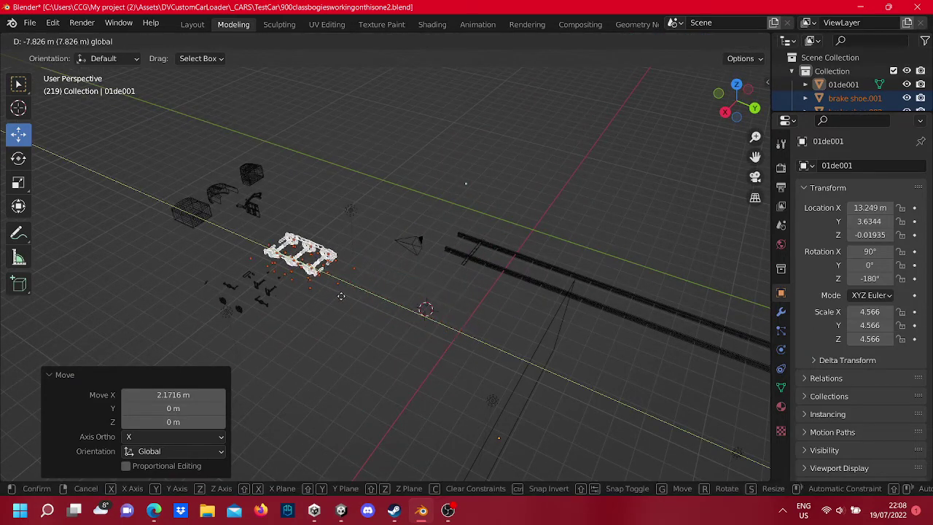
pyautogui.rightClick(340, 319)
pyautogui.moveTo(340, 319); pyautogui.dragTo(348, 223, button='middle')
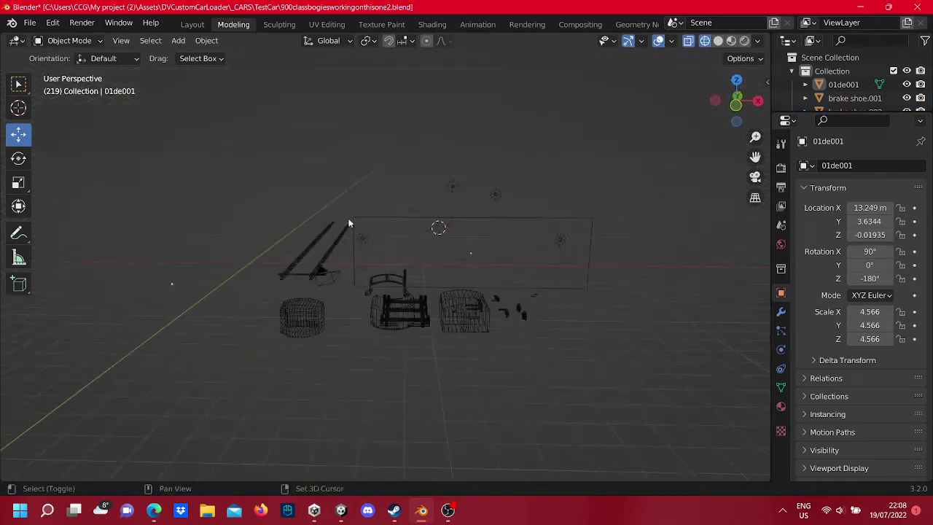
pyautogui.scroll(2, 426, 277)
pyautogui.scroll(1, 427, 282)
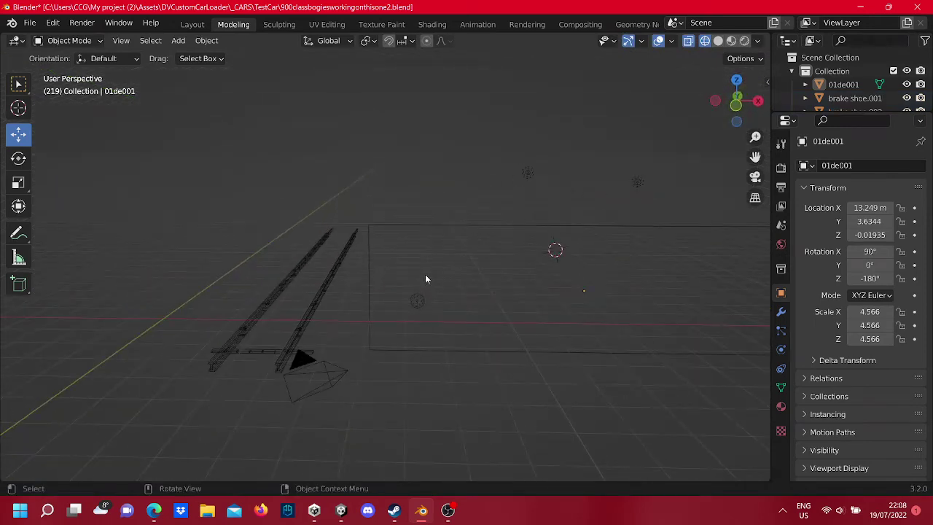
pyautogui.moveTo(427, 283)
pyautogui.mouseDown(button='middle')
pyautogui.moveTo(421, 273)
pyautogui.moveTo(581, 205)
pyautogui.moveTo(503, 248)
pyautogui.mouseUp(button='middle')
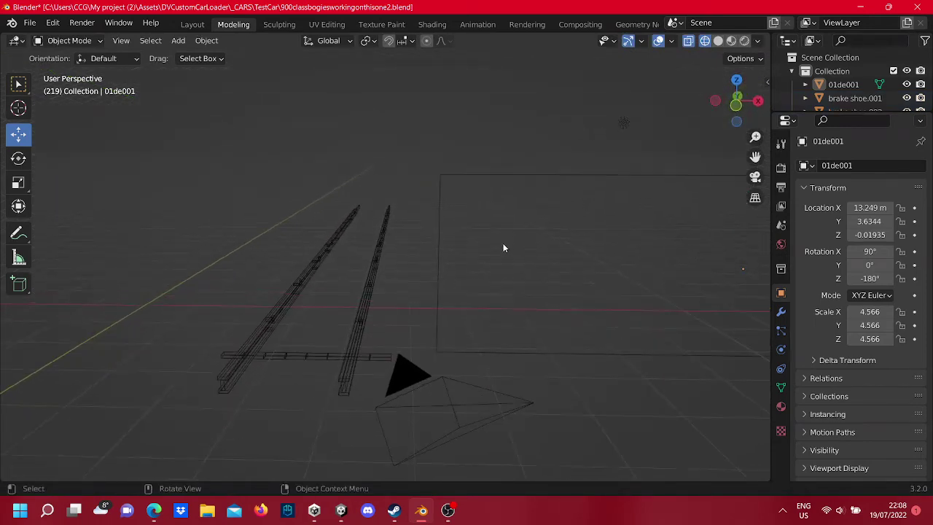
# Step: Switch to the front view and enter Edit Mode on the blueprint plane
pyautogui.click(736, 105)
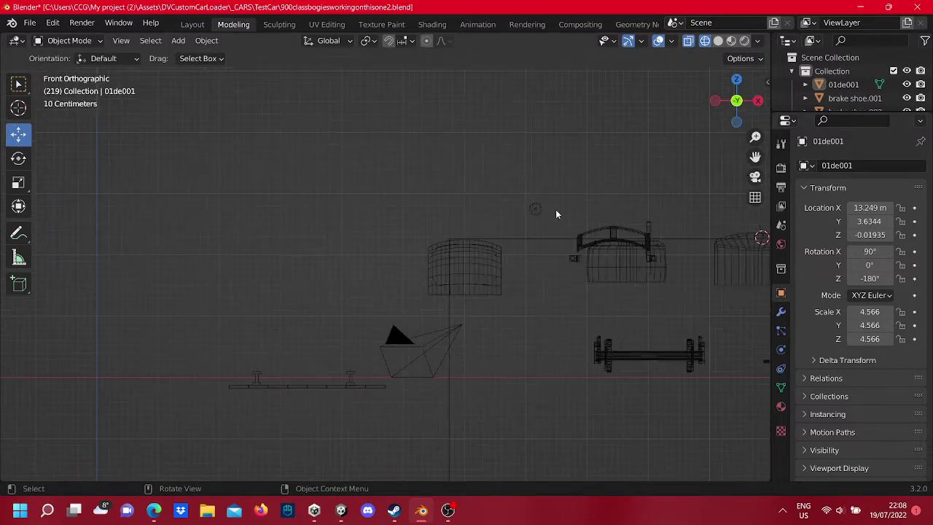
pyautogui.scroll(-2, 555, 209)
pyautogui.scroll(-3, 516, 333)
pyautogui.press('Tab')
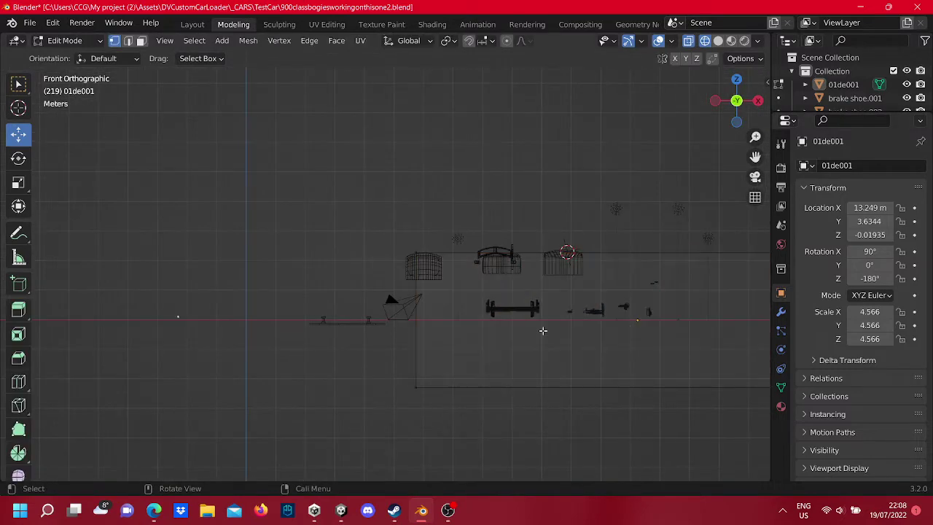
pyautogui.scroll(-4, 543, 330)
pyautogui.press('Tab')
pyautogui.scroll(5, 530, 303)
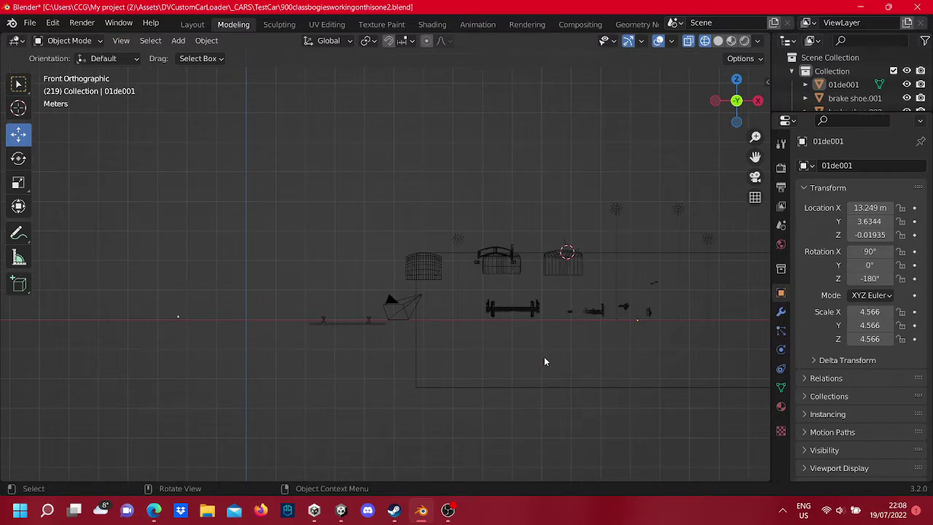
pyautogui.press('Tab')
pyautogui.scroll(-2, 500, 338)
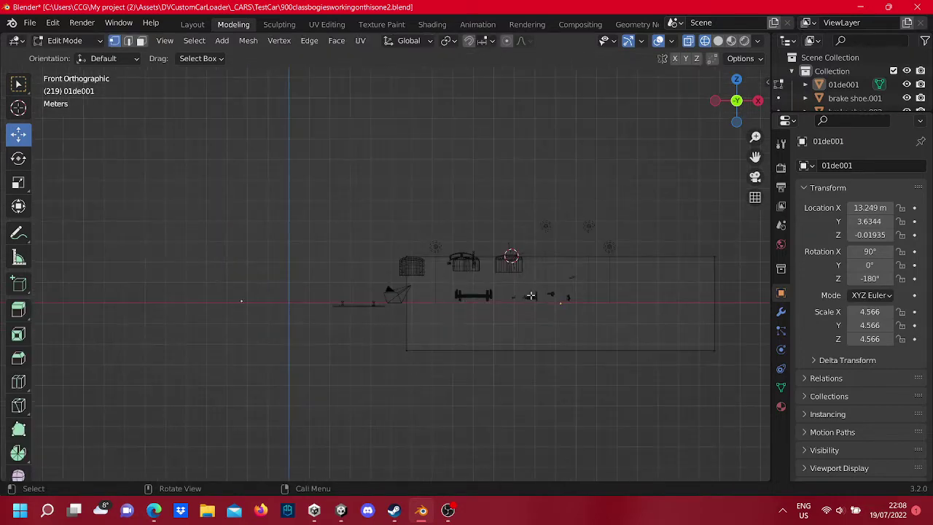
pyautogui.scroll(-1, 467, 301)
pyautogui.keyDown('ctrl'); pyautogui.hscroll(3, 467, 301); pyautogui.keyUp('ctrl')
# Step: Box-select the whole plane mesh and switch to Rendered shading
pyautogui.moveTo(626, 355); pyautogui.dragTo(301, 194)
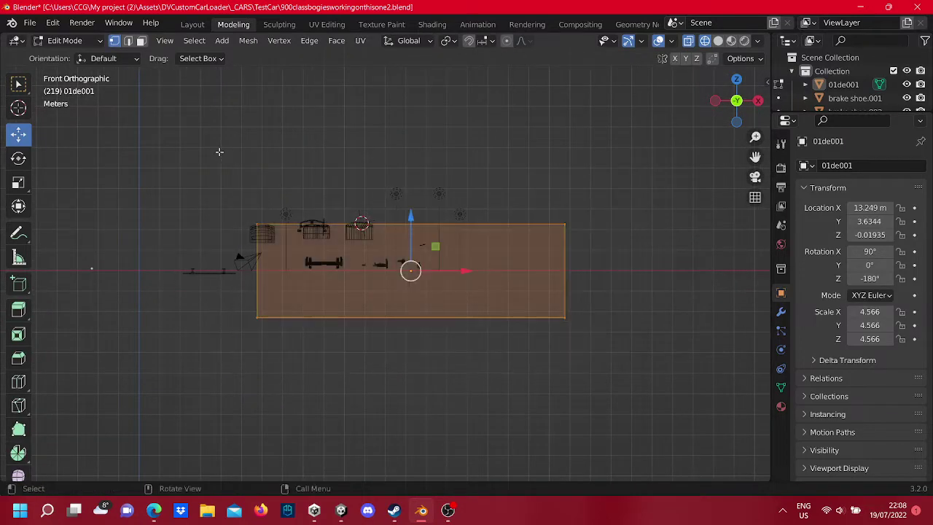
pyautogui.scroll(3, 386, 269)
pyautogui.keyDown('shift'); pyautogui.moveTo(193, 226); pyautogui.dragTo(503, 223, button='middle'); pyautogui.keyUp('shift')
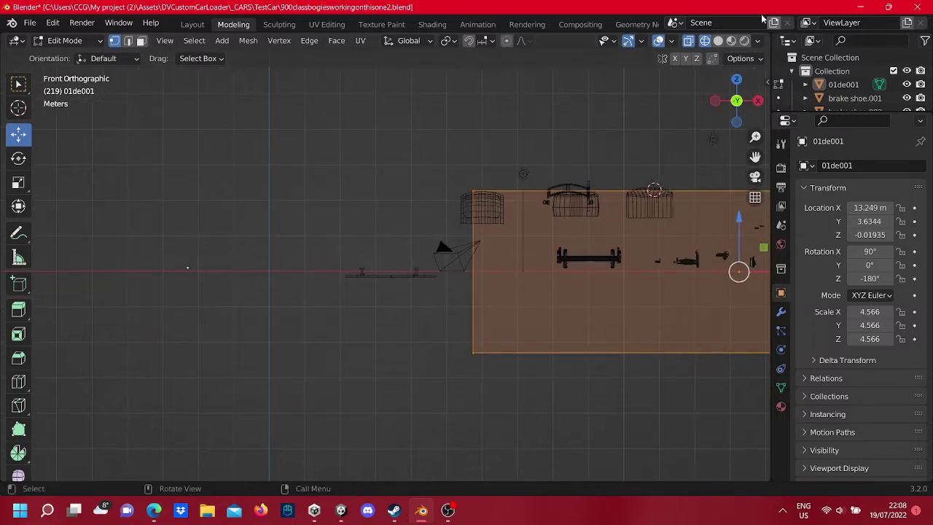
pyautogui.click(742, 41)
pyautogui.scroll(4, 726, 175)
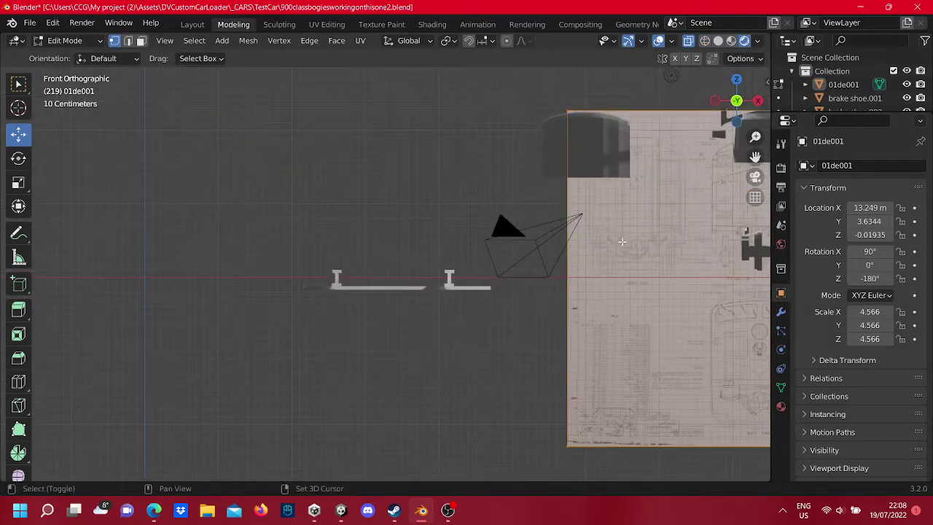
pyautogui.keyDown('ctrl'); pyautogui.hscroll(4, 622, 241); pyautogui.keyUp('ctrl')
pyautogui.keyDown('ctrl'); pyautogui.hscroll(2, 622, 241); pyautogui.keyUp('ctrl')
pyautogui.scroll(-3, 622, 244)
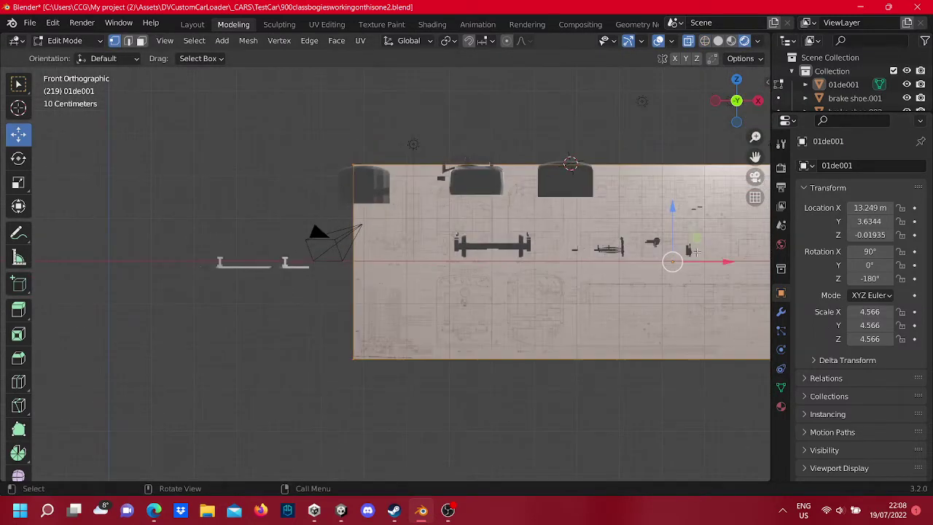
# Step: Move the plane mesh about 5.1166 m left along X
pyautogui.moveTo(706, 261)
pyautogui.mouseDown()
pyautogui.moveTo(563, 286)
pyautogui.moveTo(432, 282)
pyautogui.mouseUp()
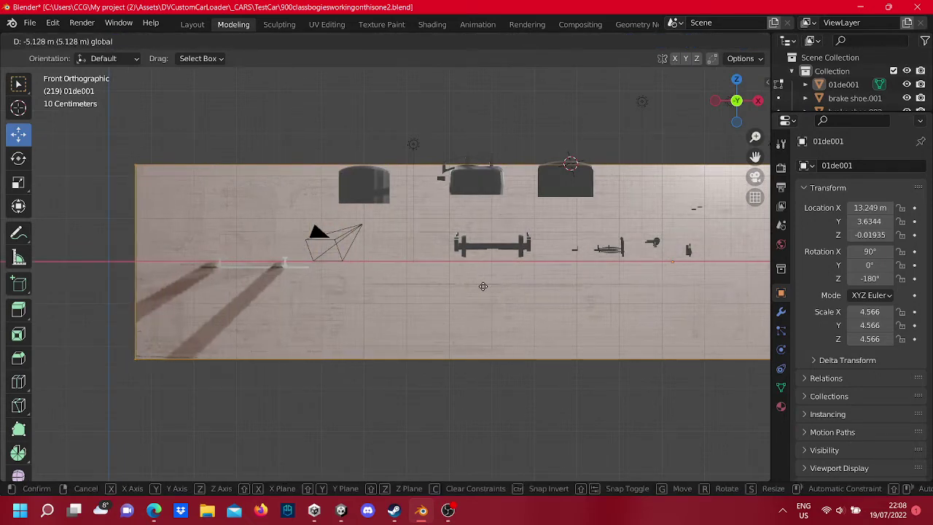
pyautogui.moveTo(433, 282)
pyautogui.mouseDown()
pyautogui.moveTo(500, 283)
pyautogui.moveTo(487, 283)
pyautogui.mouseUp()
pyautogui.scroll(3, 510, 262)
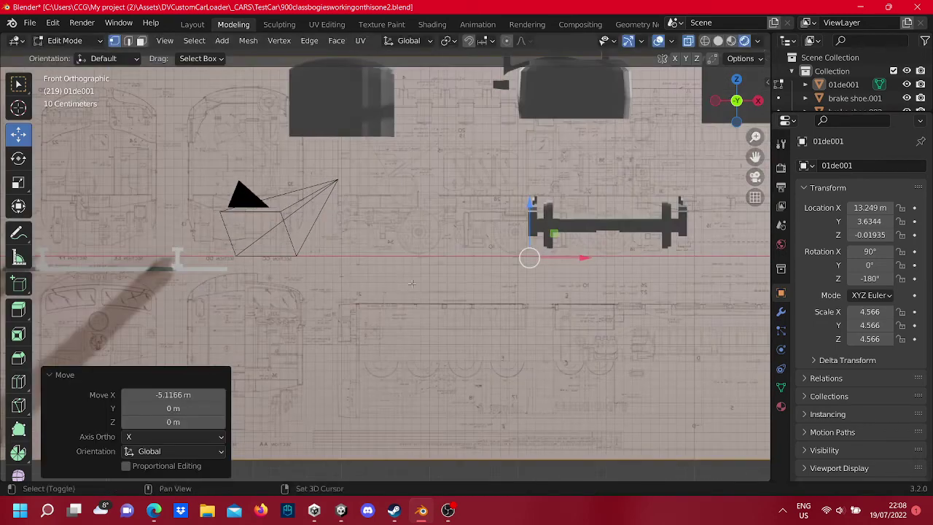
pyautogui.keyDown('shift'); pyautogui.moveTo(510, 262); pyautogui.dragTo(607, 227, button='middle'); pyautogui.keyUp('shift')
pyautogui.scroll(-3, 606, 227)
# Step: Raise the plane 2.1928 m along Z and nudge it 0.027411 m along X to meet the rails
pyautogui.moveTo(537, 212); pyautogui.dragTo(545, 114)
pyautogui.scroll(2, 471, 141)
pyautogui.scroll(2, 412, 202)
pyautogui.keyDown('shift'); pyautogui.moveTo(312, 193); pyautogui.dragTo(482, 292, button='middle'); pyautogui.keyUp('shift')
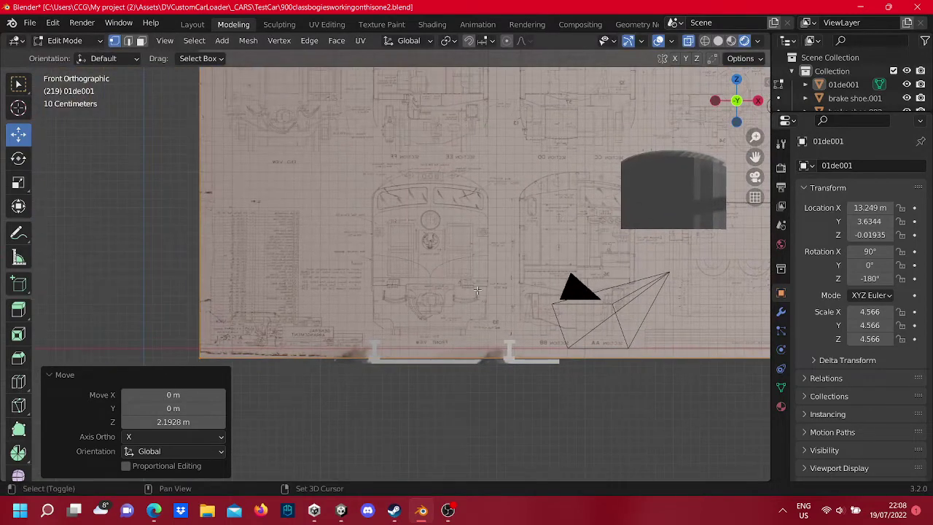
pyautogui.scroll(2, 510, 299)
pyautogui.scroll(-2, 524, 302)
pyautogui.scroll(-2, 545, 308)
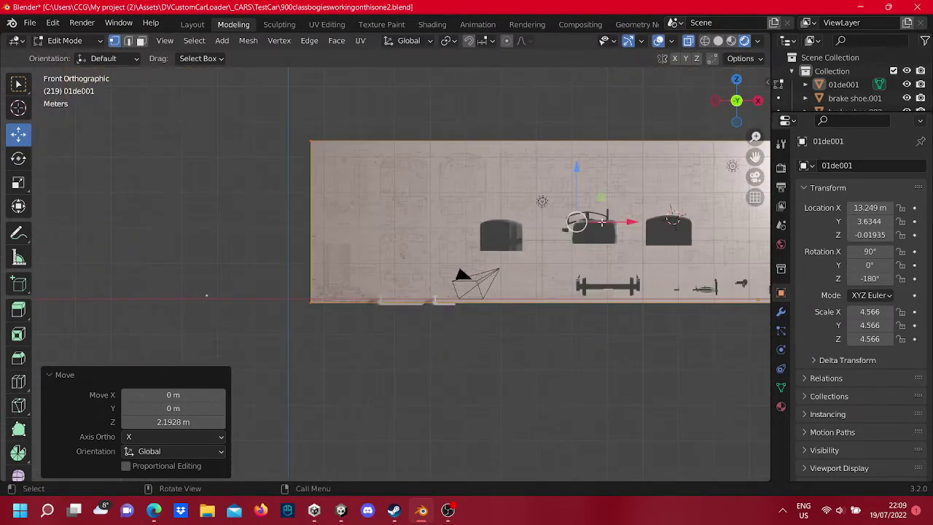
pyautogui.moveTo(609, 221); pyautogui.dragTo(603, 223)
pyautogui.scroll(3, 472, 292)
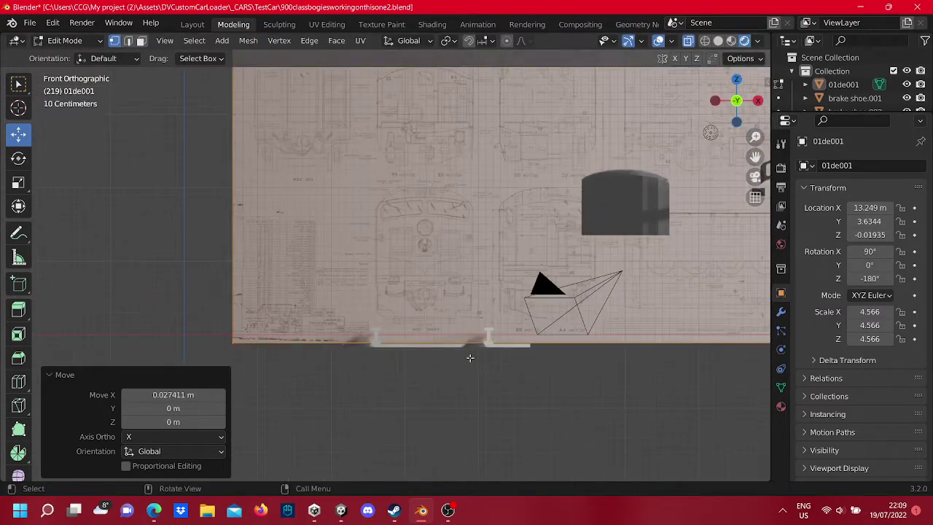
pyautogui.scroll(-2, 505, 290)
pyautogui.scroll(-1, 547, 263)
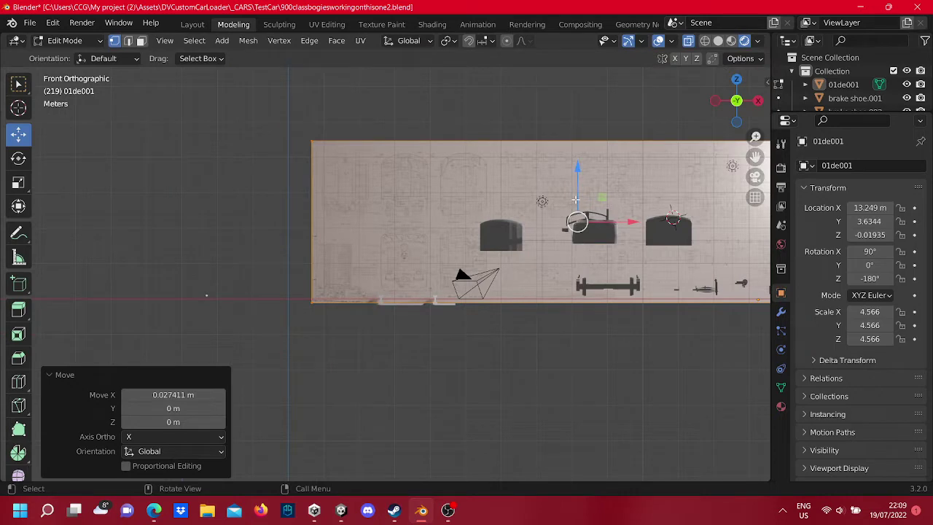
# Step: Box-select the rail, enter Edit Mode and select all its vertices
pyautogui.press('Tab')
pyautogui.scroll(3, 457, 368)
pyautogui.press('b')
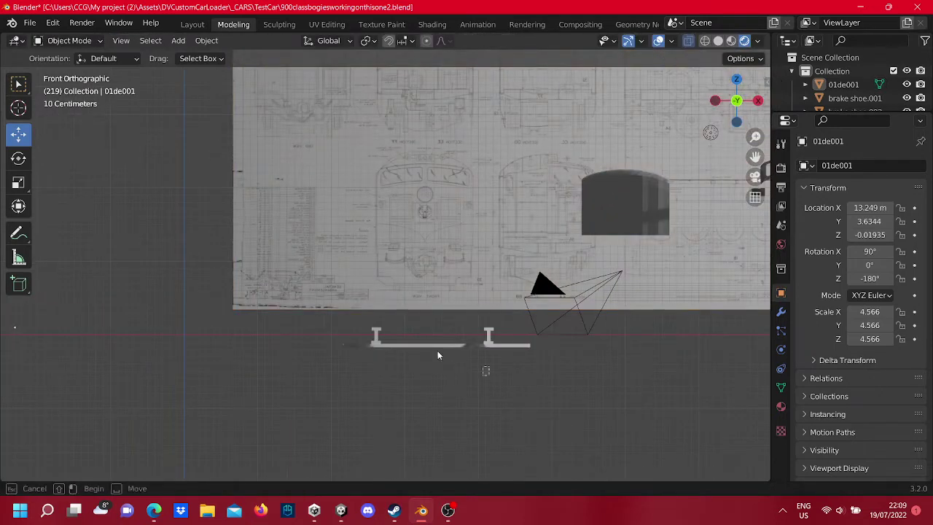
pyautogui.moveTo(485, 371); pyautogui.dragTo(344, 331)
pyautogui.scroll(-2, 504, 344)
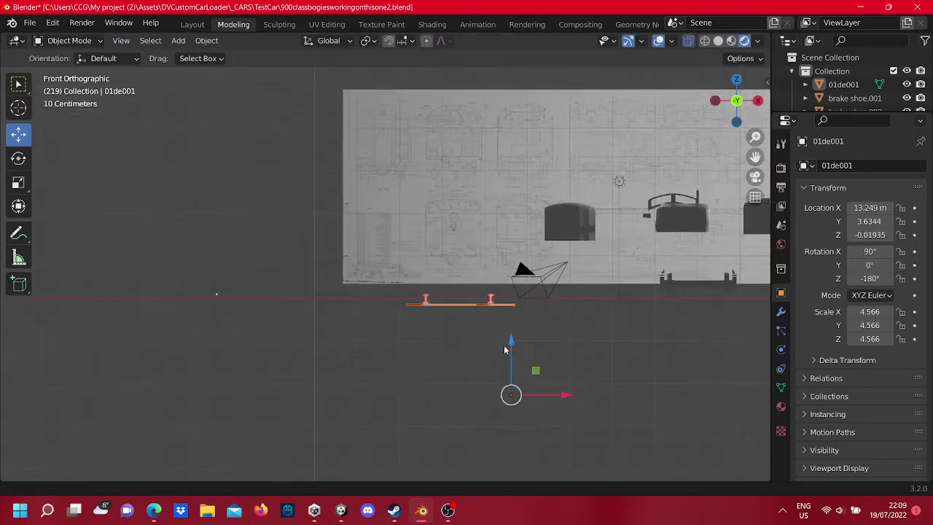
pyautogui.press('Tab')
pyautogui.scroll(1, 568, 354)
pyautogui.press('b')
pyautogui.moveTo(611, 352)
pyautogui.mouseDown()
pyautogui.moveTo(475, 294)
pyautogui.moveTo(435, 290)
pyautogui.mouseUp()
# Step: Move the geometry 2.5126 m left along X, with a small further nudge
pyautogui.moveTo(552, 301); pyautogui.dragTo(417, 320)
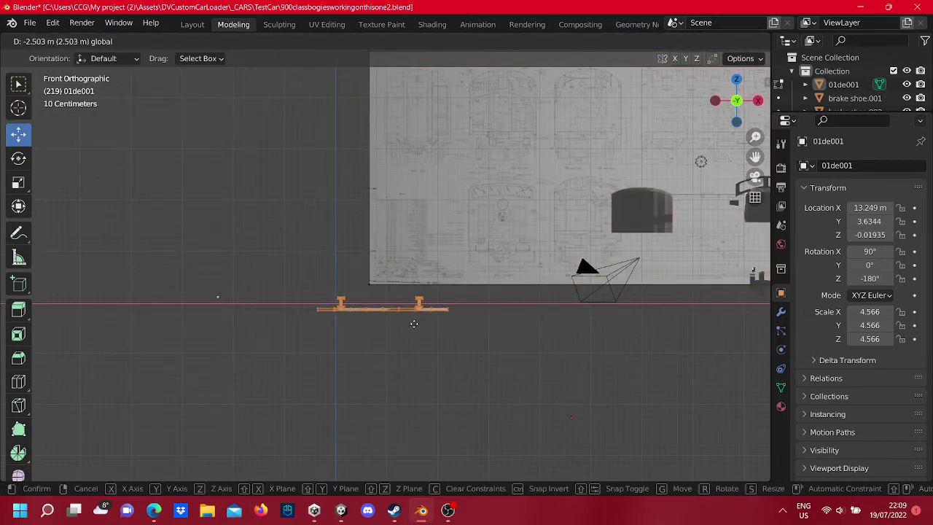
pyautogui.moveTo(413, 323); pyautogui.dragTo(413, 322)
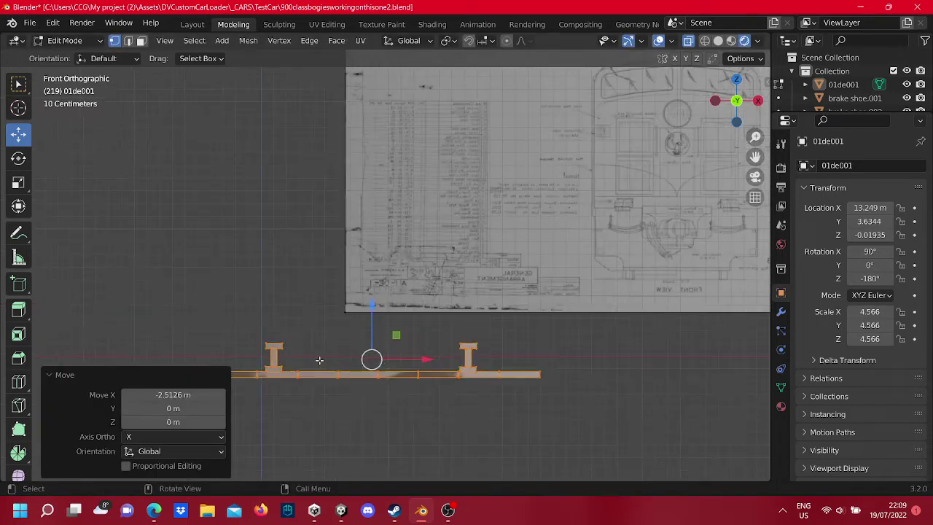
pyautogui.scroll(5, 437, 313)
pyautogui.scroll(-2, 510, 291)
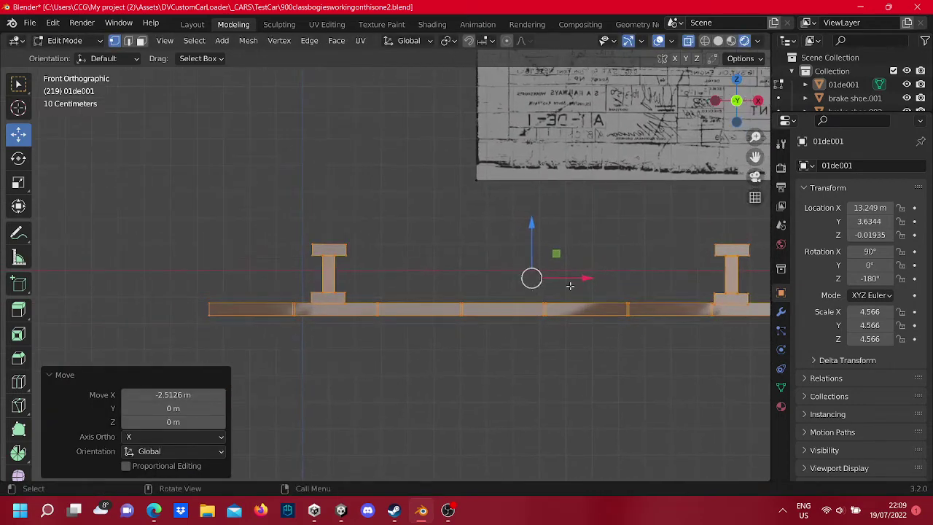
pyautogui.moveTo(572, 281); pyautogui.dragTo(557, 276)
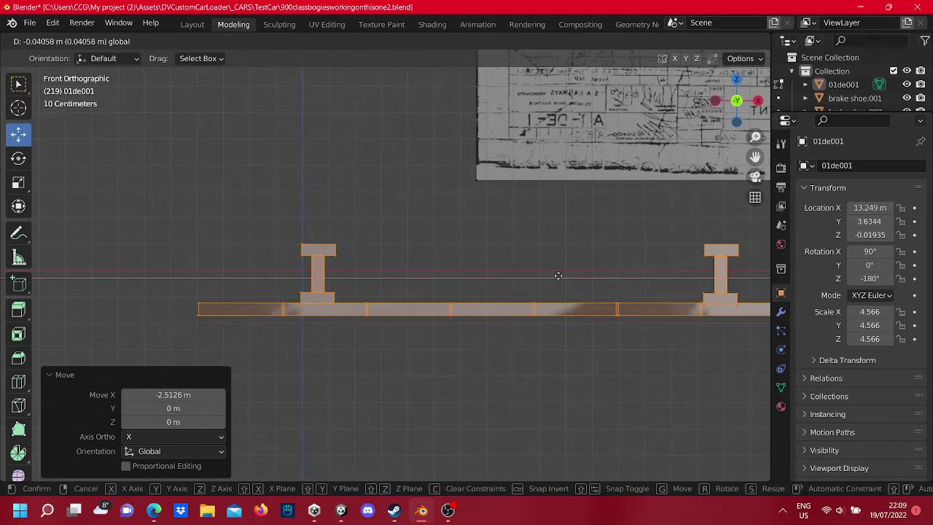
# Step: Lower the geometry 0.099606 m along Z, undo, and return to Object Mode
pyautogui.moveTo(521, 245); pyautogui.dragTo(519, 268)
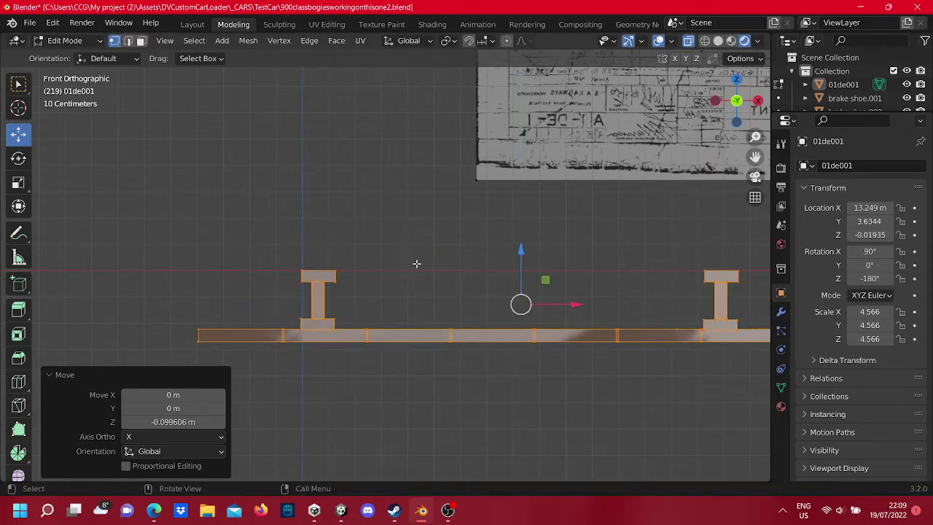
pyautogui.scroll(-3, 416, 263)
pyautogui.hotkey('ctrl', 'z')
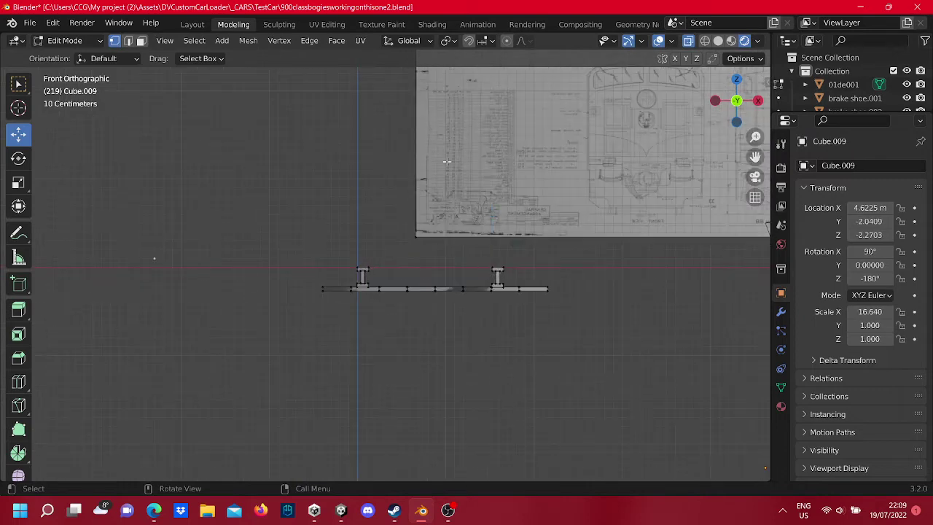
pyautogui.press('Tab')
pyautogui.hotkey('ctrl', 'z')
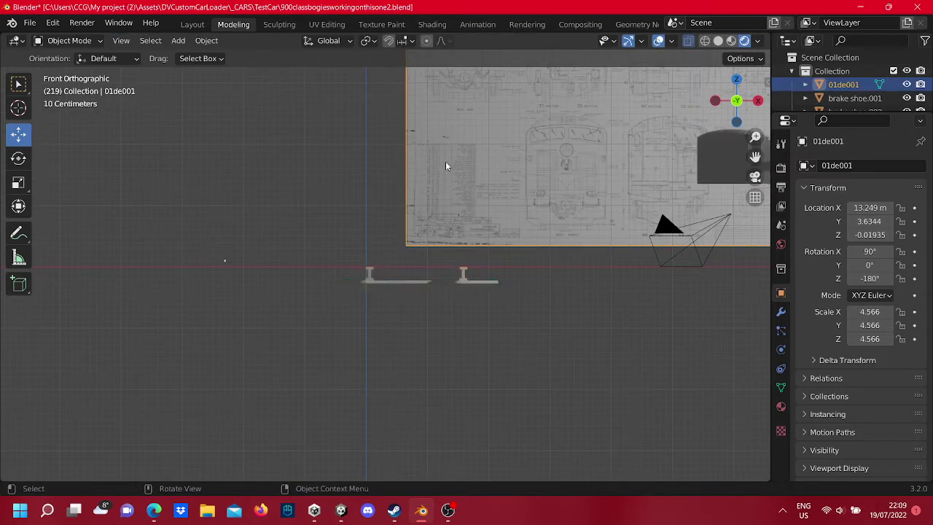
# Step: Undo the last change, re-enter Edit Mode and select the whole blueprint plane mesh
pyautogui.scroll(-3, 446, 161)
pyautogui.hotkey('ctrl', 'z')
pyautogui.hotkey('ctrl', 'z')
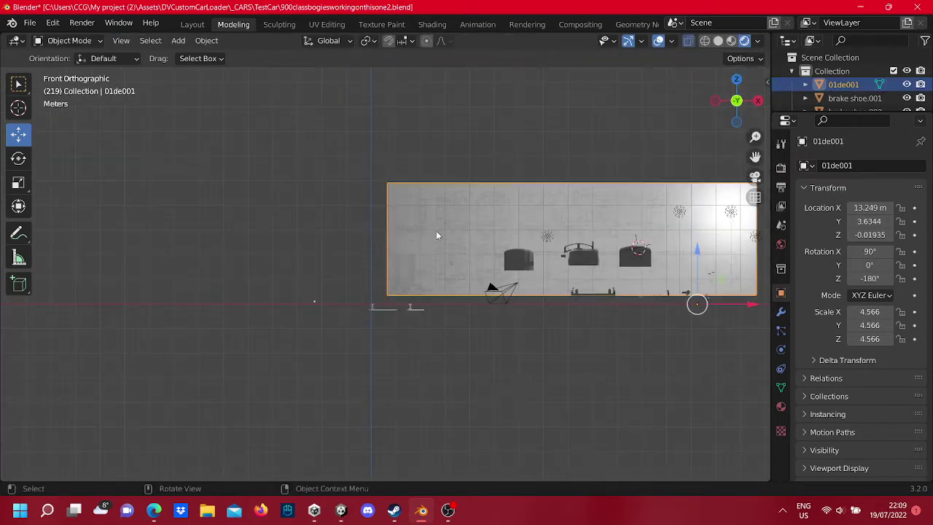
pyautogui.press('Tab')
pyautogui.scroll(1, 388, 284)
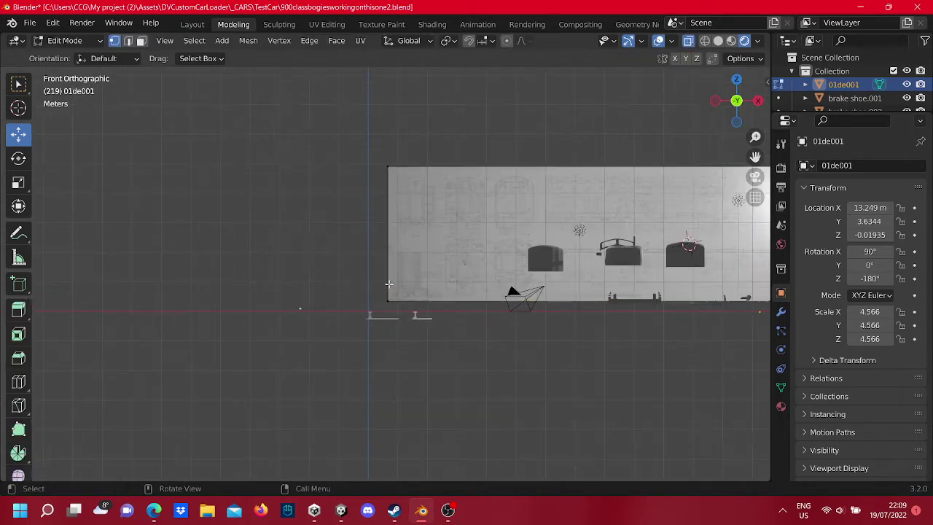
pyautogui.hotkey('ctrl', 'z')
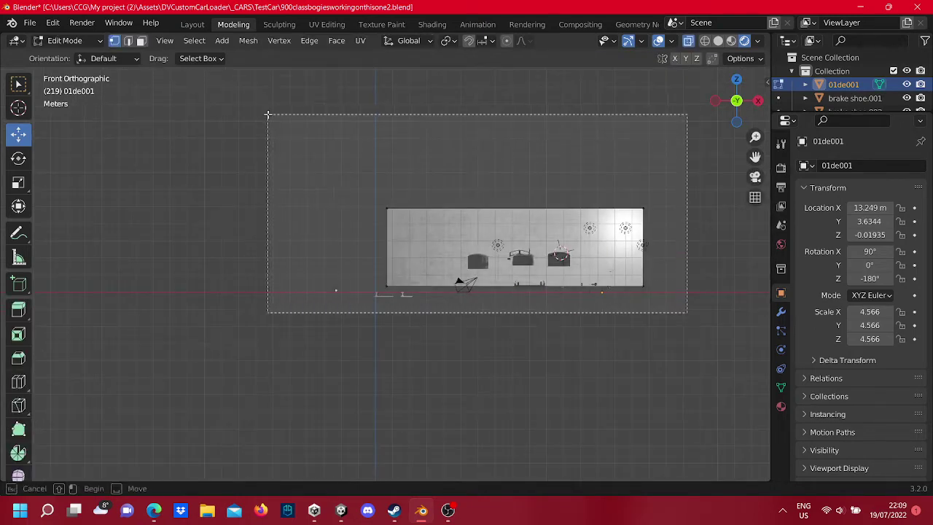
pyautogui.scroll(3, 450, 247)
pyautogui.keyDown('shift'); pyautogui.moveTo(580, 236); pyautogui.dragTo(510, 258, button='middle'); pyautogui.keyUp('shift')
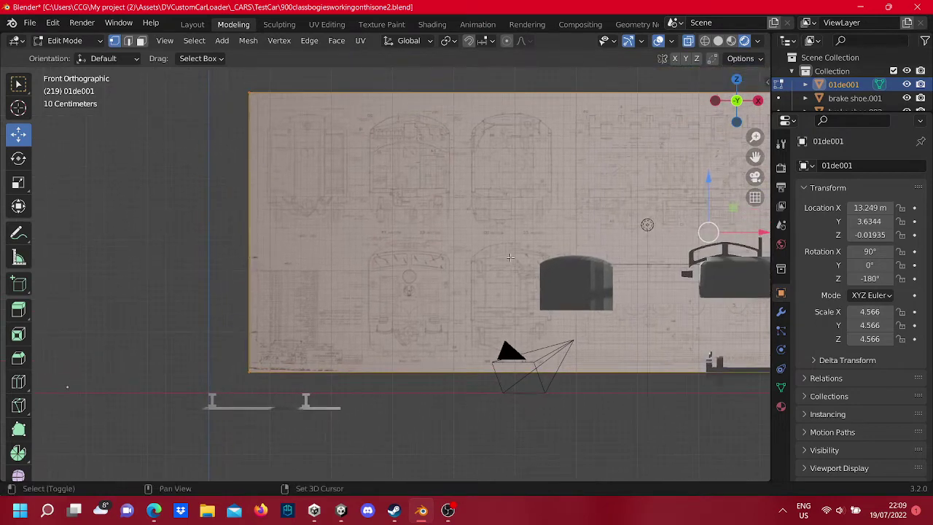
# Step: Slide the blueprint plane further left and lower it 0.56312 m
pyautogui.moveTo(747, 227); pyautogui.dragTo(606, 245)
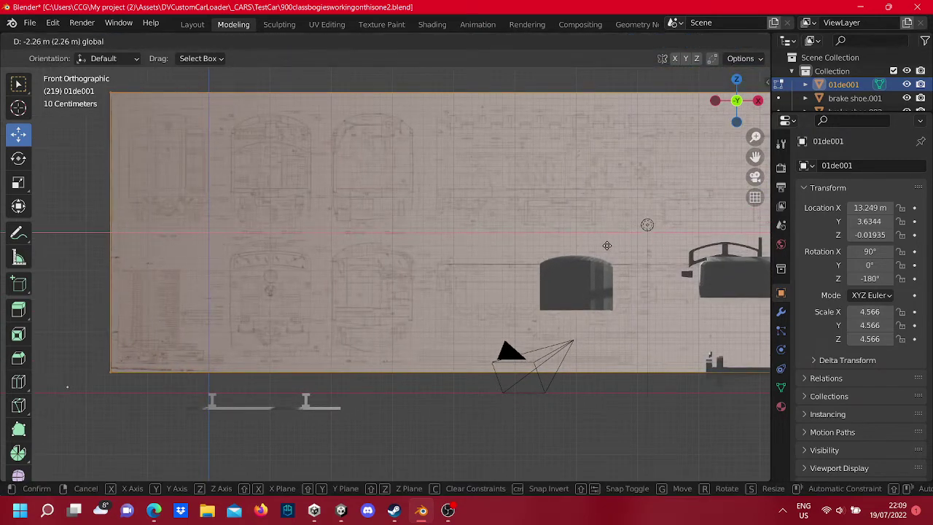
pyautogui.moveTo(605, 245)
pyautogui.mouseDown()
pyautogui.moveTo(585, 209)
pyautogui.moveTo(568, 213)
pyautogui.mouseUp()
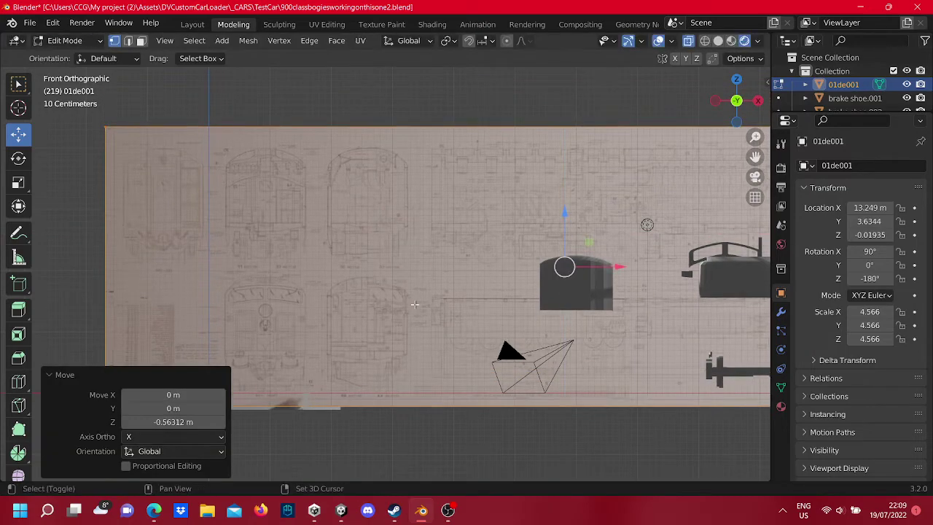
pyautogui.scroll(3, 578, 284)
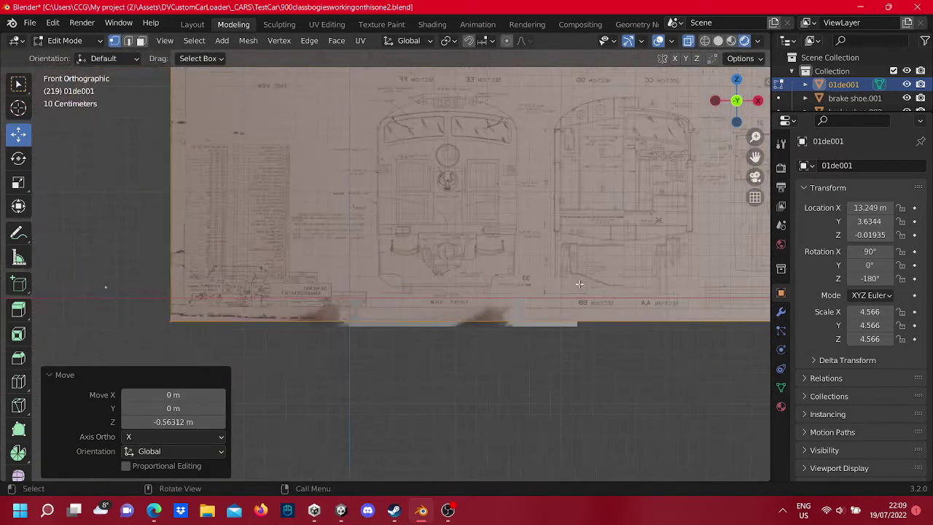
pyautogui.scroll(-5, 579, 284)
pyautogui.scroll(2, 656, 226)
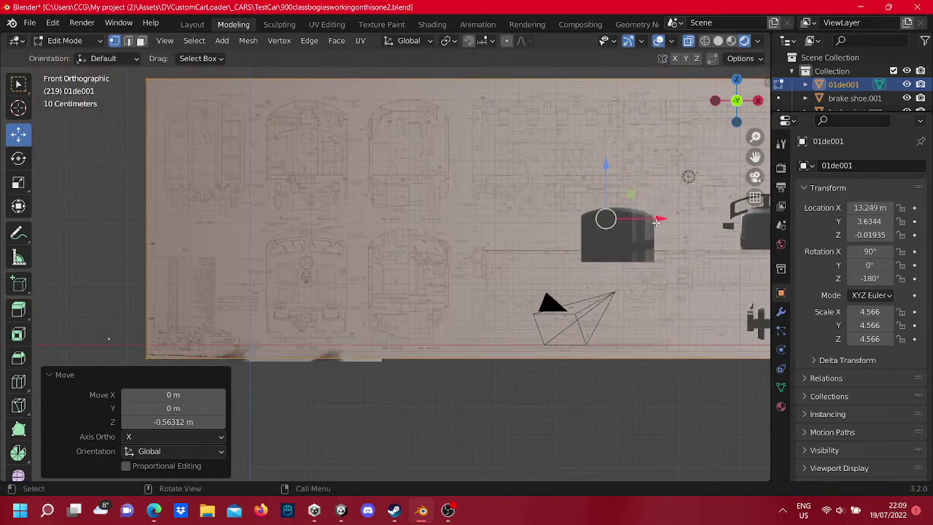
pyautogui.moveTo(655, 221); pyautogui.dragTo(641, 222)
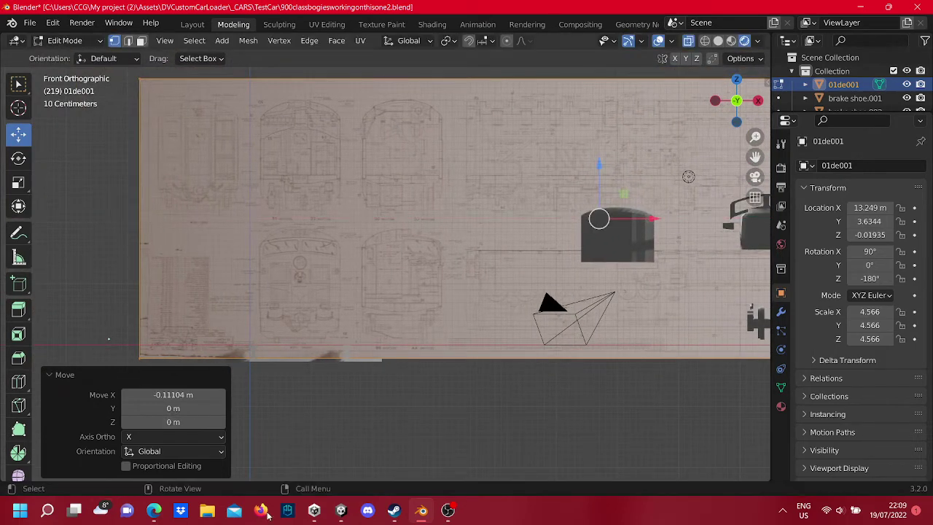
pyautogui.click(368, 509)
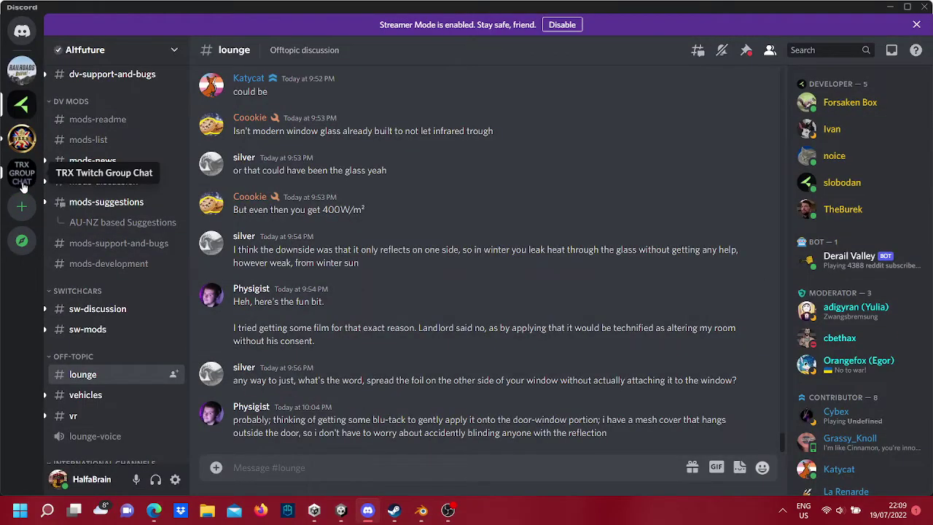
# Step: View the TRX Twitch Group Chat general channel, dismiss the Streamer Mode notice, and close Discord
pyautogui.click(23, 179)
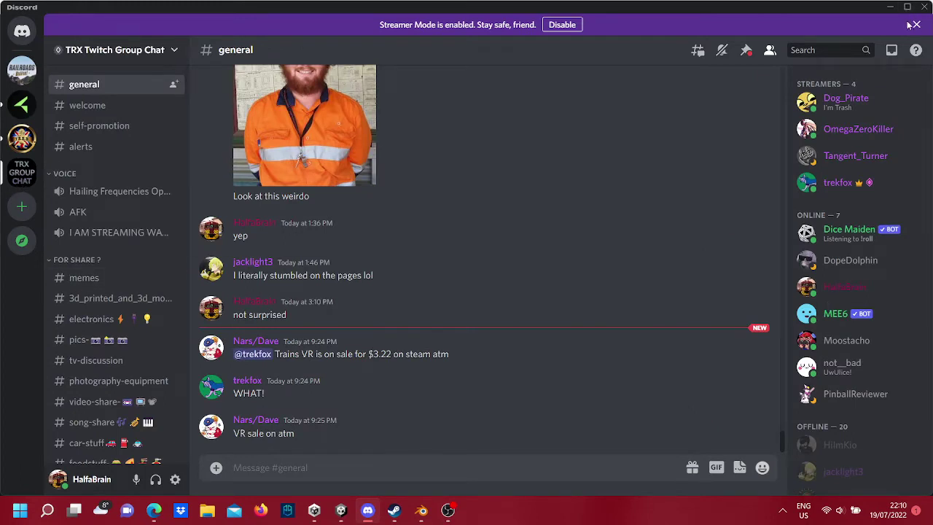
pyautogui.click(914, 25)
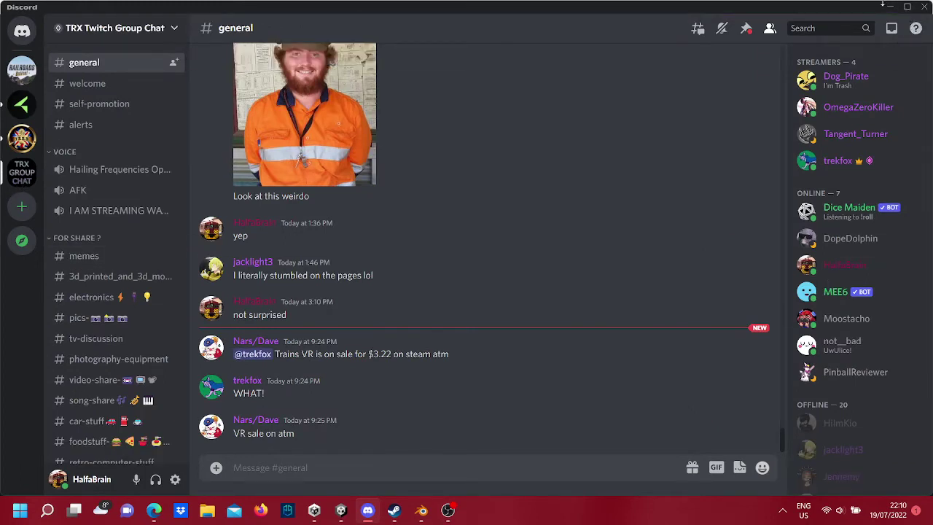
pyautogui.click(926, 6)
# Step: Return to the straight-on front view and scale the blueprint plane up about 1.26 times
pyautogui.scroll(3, 629, 211)
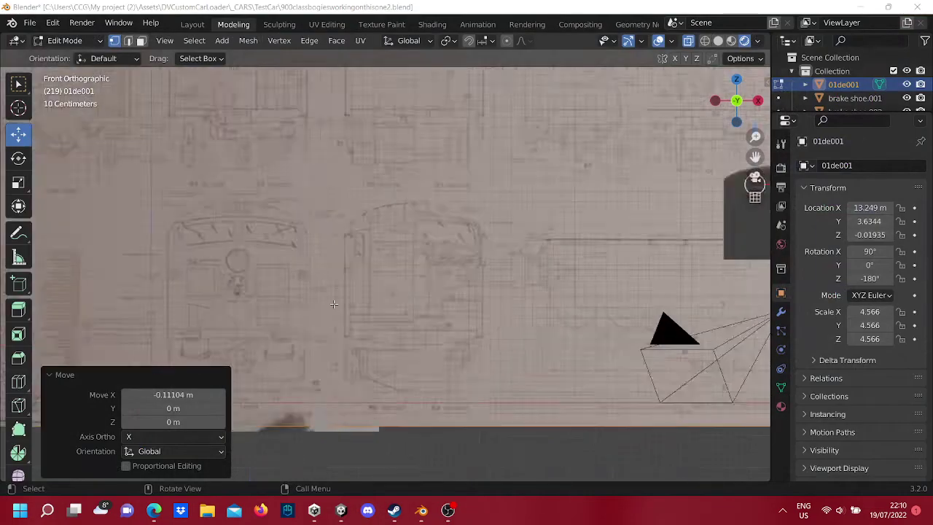
pyautogui.moveTo(629, 211); pyautogui.dragTo(690, 214, button='middle')
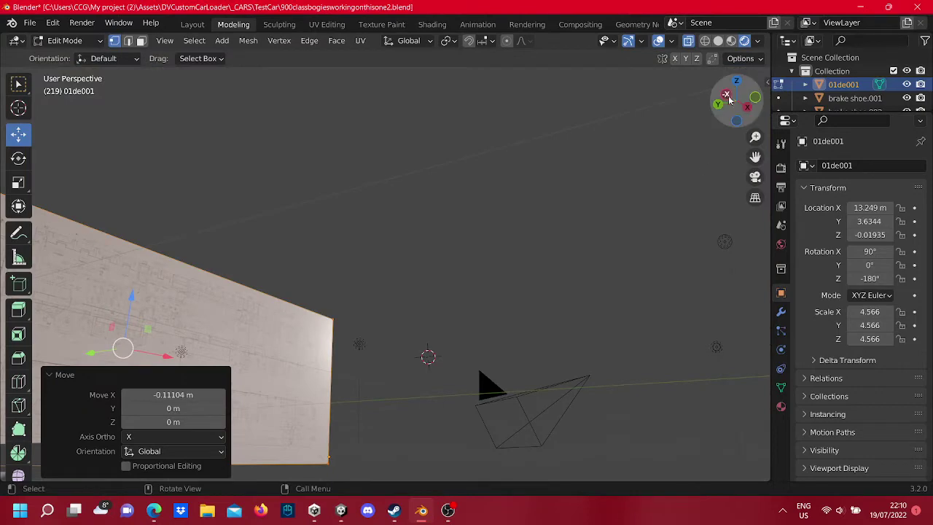
pyautogui.click(717, 106)
pyautogui.click(735, 102)
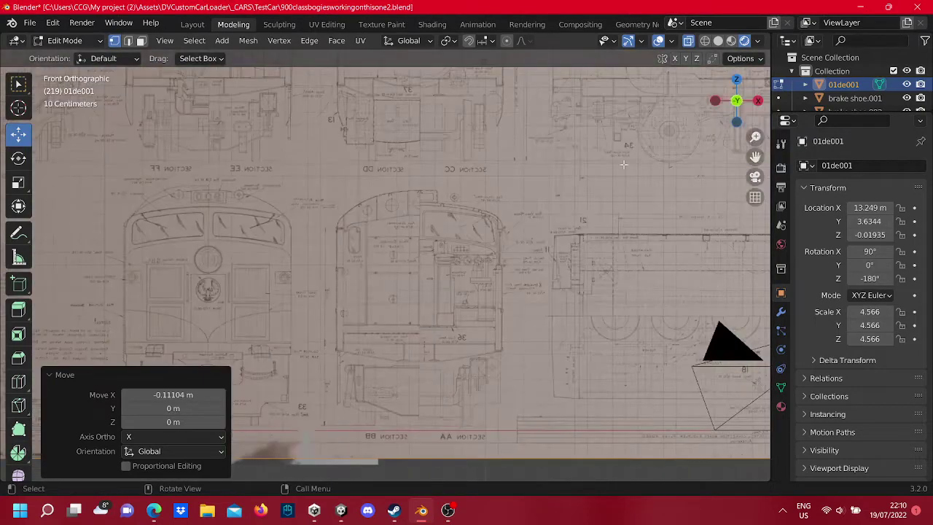
pyautogui.scroll(-2, 516, 272)
pyautogui.moveTo(517, 272)
pyautogui.keyDown('shift'); pyautogui.mouseDown(button='middle')
pyautogui.moveTo(542, 231)
pyautogui.moveTo(618, 234)
pyautogui.mouseUp(button='middle'); pyautogui.keyUp('shift')
pyautogui.scroll(3, 618, 234)
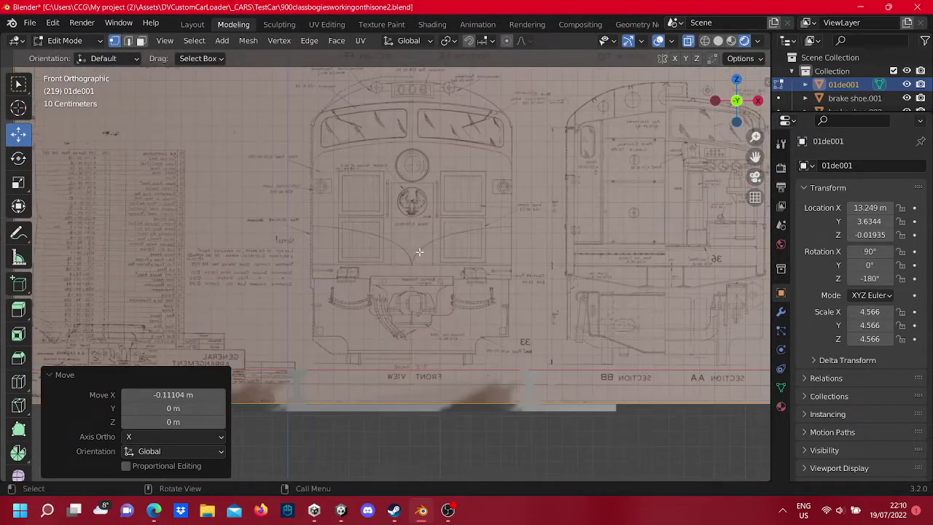
pyautogui.click(19, 182)
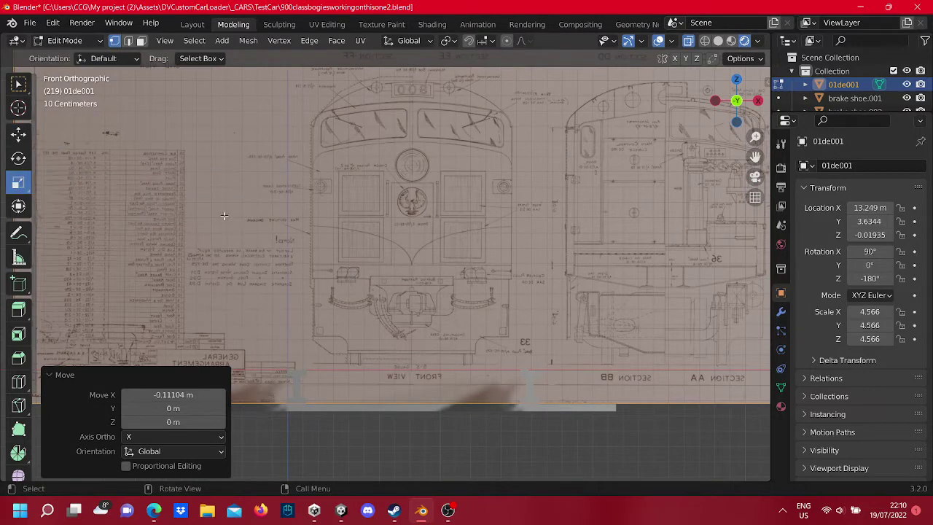
pyautogui.scroll(-2, 573, 202)
pyautogui.scroll(-2, 573, 203)
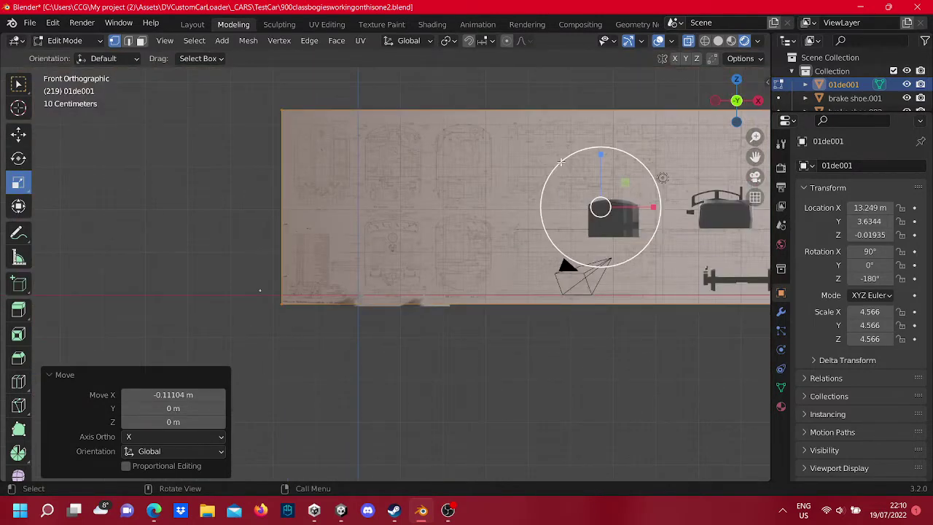
pyautogui.moveTo(560, 162); pyautogui.dragTo(519, 153)
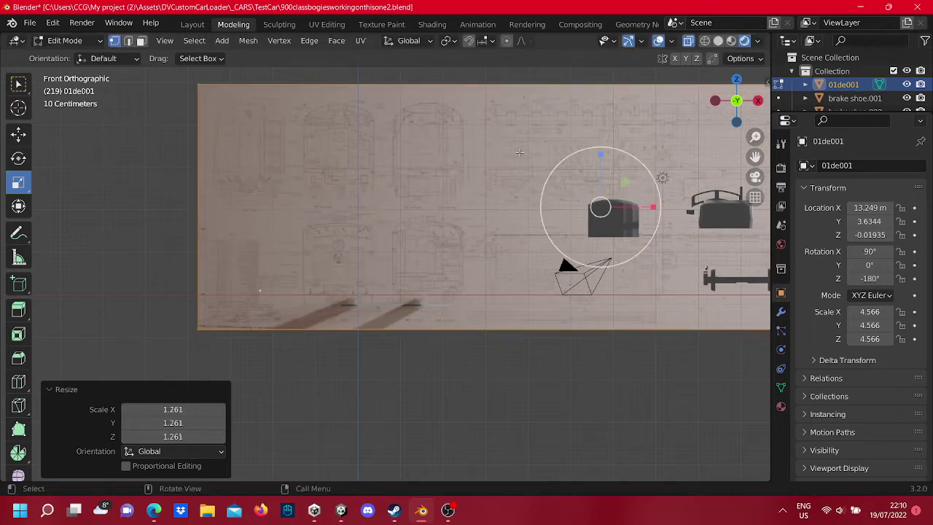
# Step: Move the blueprint plane 1.1535 m right along X and 0.50253 m up along Z
pyautogui.click(18, 134)
pyautogui.moveTo(641, 212)
pyautogui.mouseDown()
pyautogui.moveTo(693, 212)
pyautogui.moveTo(685, 209)
pyautogui.mouseUp()
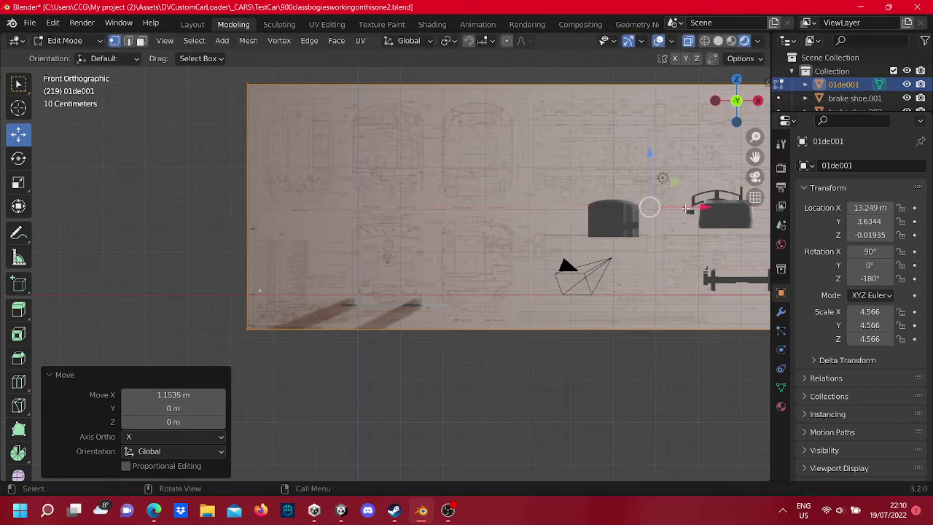
pyautogui.moveTo(649, 154); pyautogui.dragTo(649, 130)
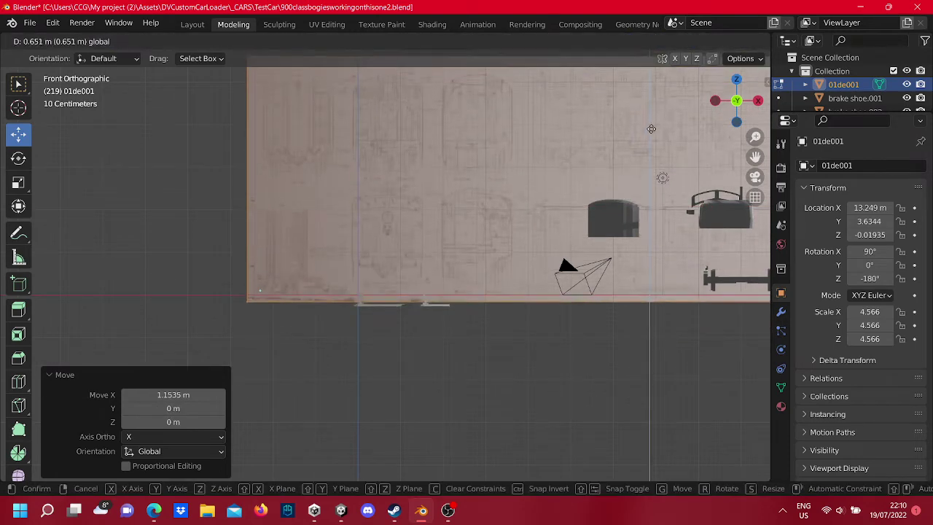
pyautogui.moveTo(649, 130); pyautogui.dragTo(649, 133)
pyautogui.press('Tab')
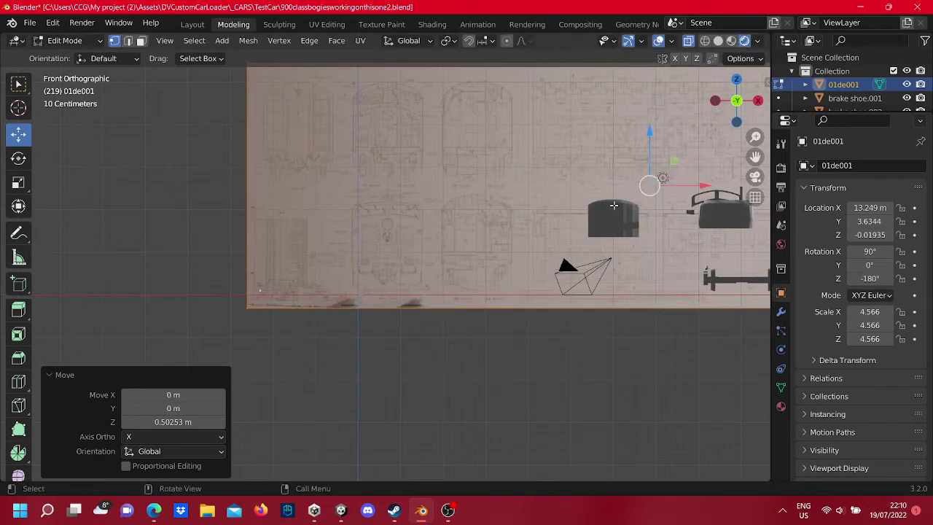
# Step: Zoom and pan to compare the shifted blueprint with the bogie parts
pyautogui.scroll(3, 513, 343)
pyautogui.scroll(5, 513, 343)
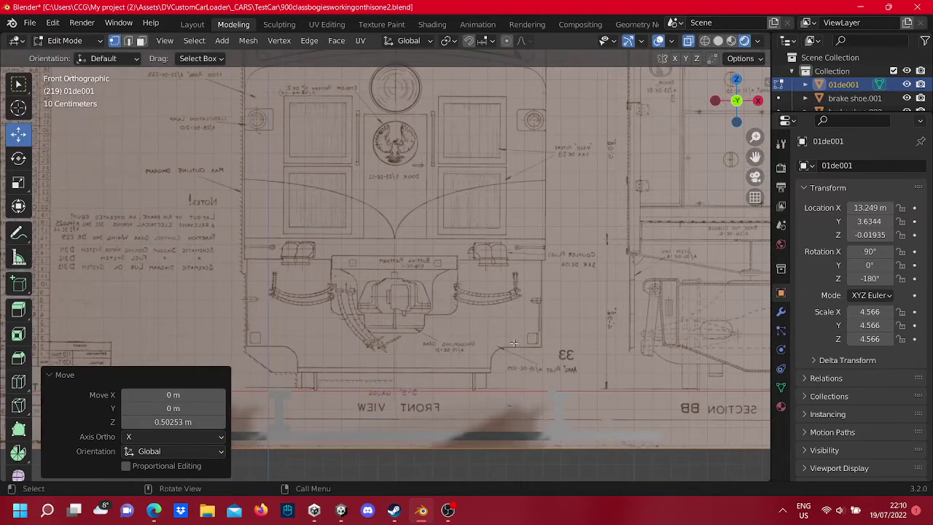
pyautogui.scroll(-3, 482, 253)
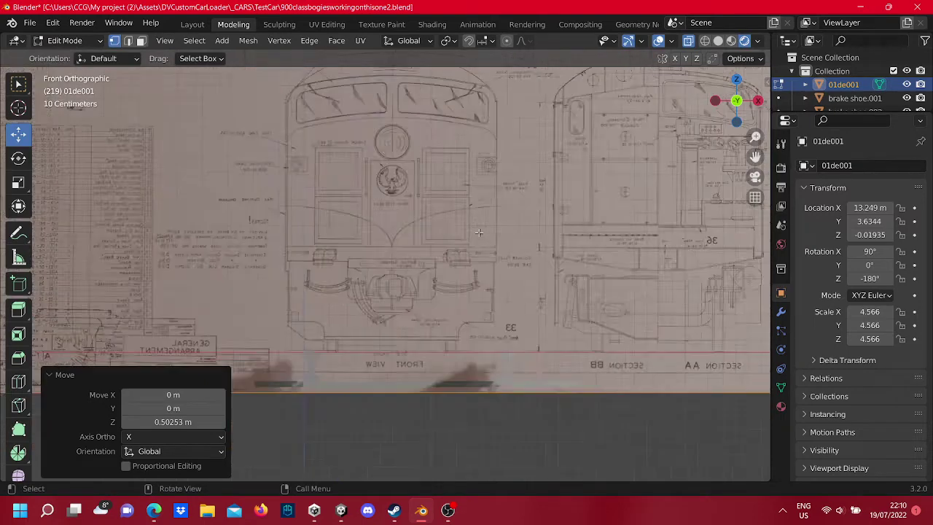
pyautogui.scroll(-1, 394, 324)
pyautogui.scroll(-2, 351, 195)
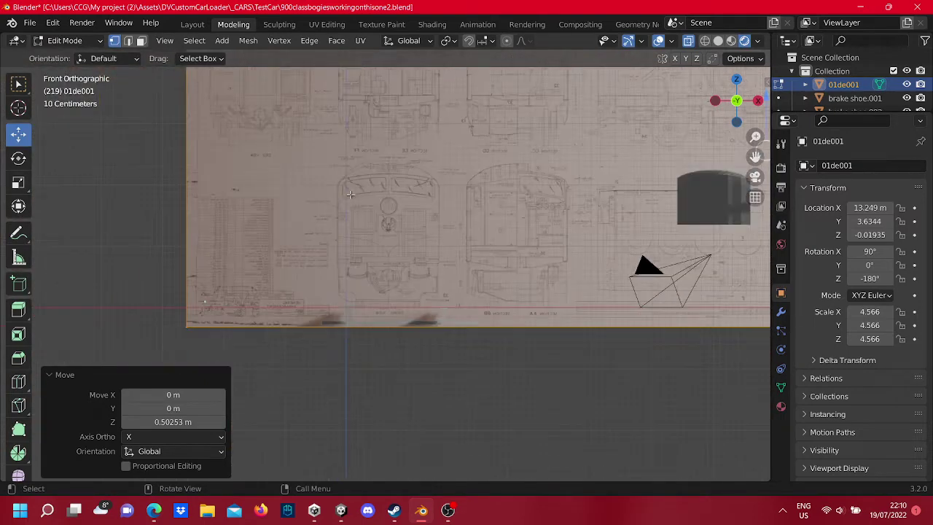
pyautogui.keyDown('shift'); pyautogui.moveTo(379, 204); pyautogui.dragTo(341, 233, button='middle'); pyautogui.keyUp('shift')
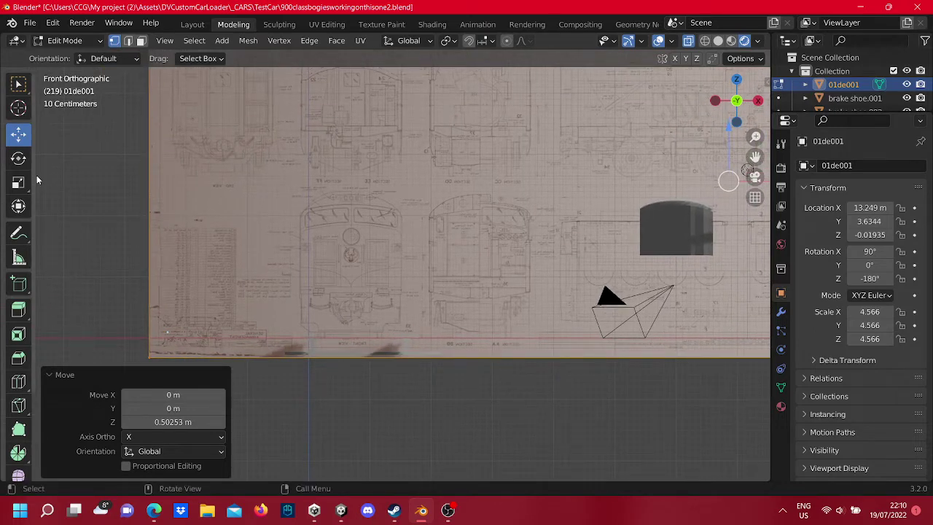
pyautogui.click(18, 182)
pyautogui.scroll(-3, 584, 230)
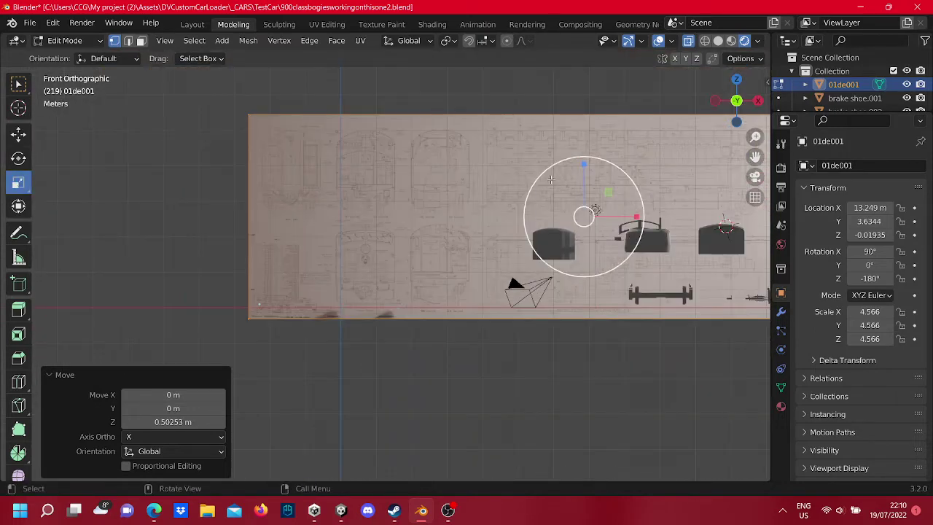
# Step: Scale the blueprint a further 1.102 times and raise it 0.23794 m toward the rails
pyautogui.moveTo(543, 176); pyautogui.dragTo(532, 169)
pyautogui.scroll(2, 212, 196)
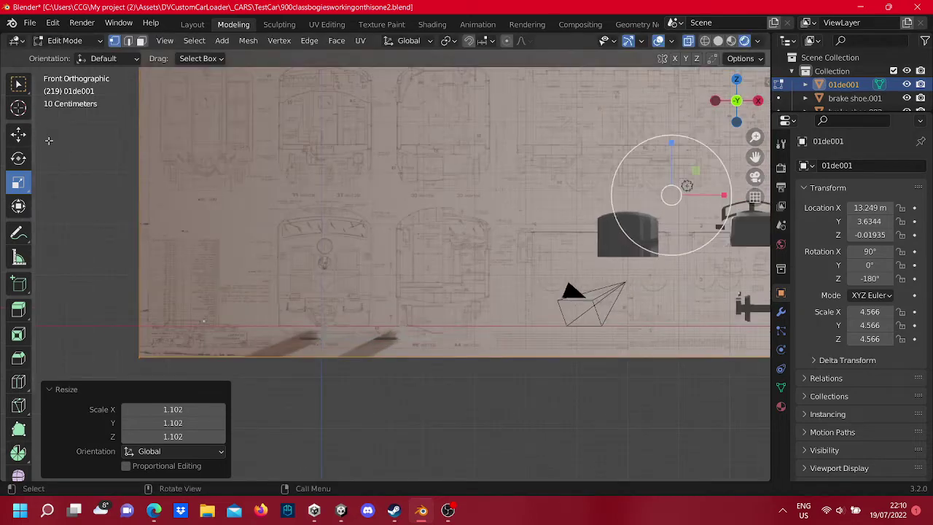
pyautogui.click(18, 134)
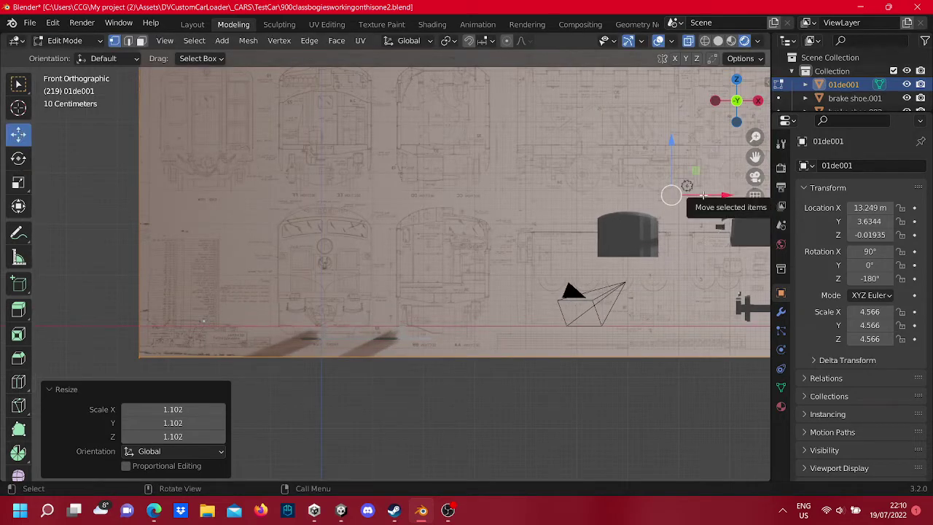
pyautogui.moveTo(699, 197)
pyautogui.mouseDown()
pyautogui.moveTo(742, 198)
pyautogui.moveTo(712, 149)
pyautogui.mouseUp()
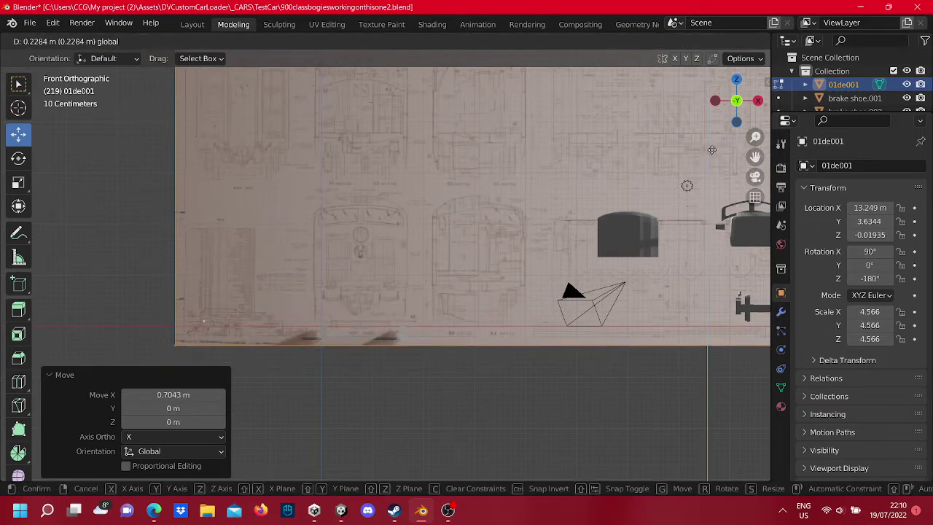
pyautogui.click(713, 149)
pyautogui.press('Tab')
pyautogui.scroll(2, 492, 247)
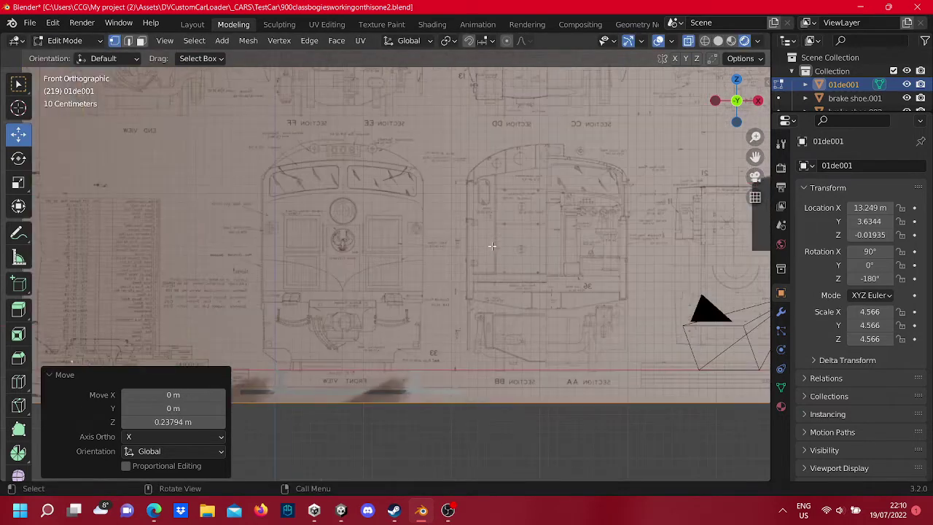
pyautogui.scroll(1, 345, 358)
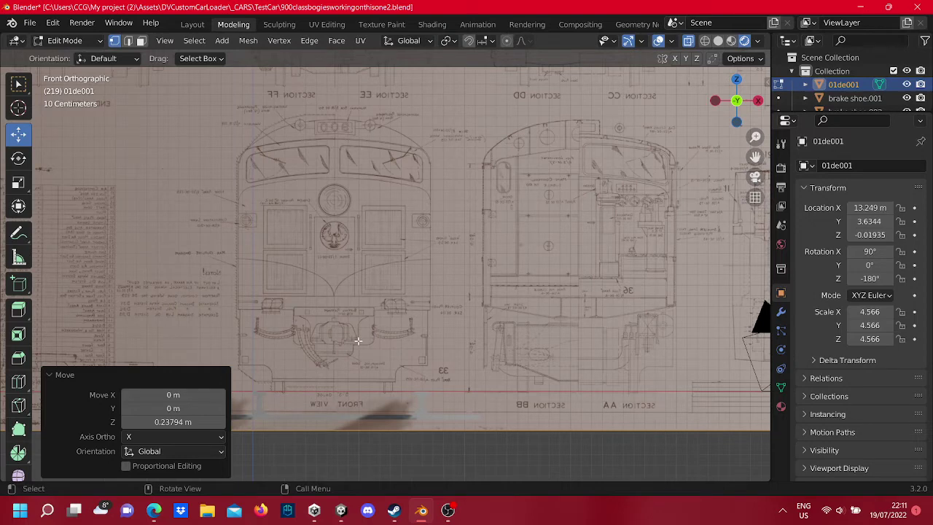
pyautogui.scroll(-3, 421, 305)
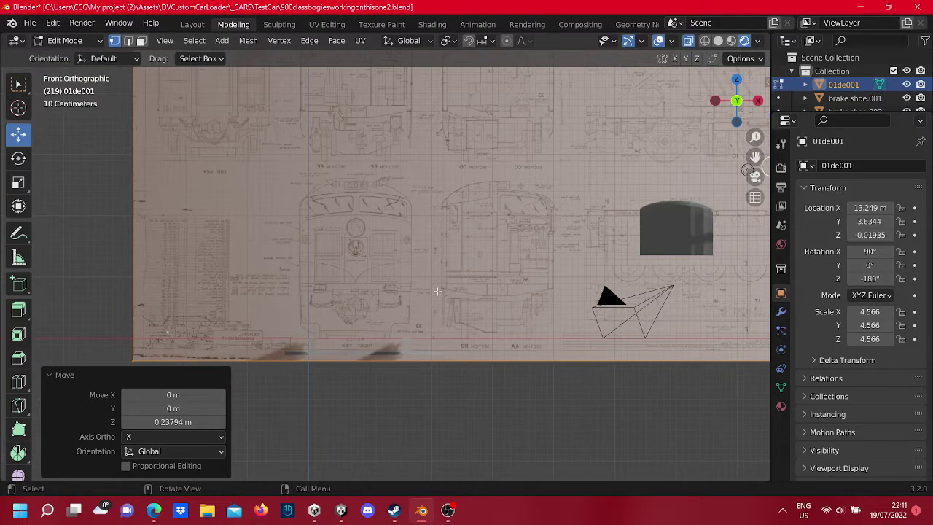
pyautogui.scroll(2, 500, 286)
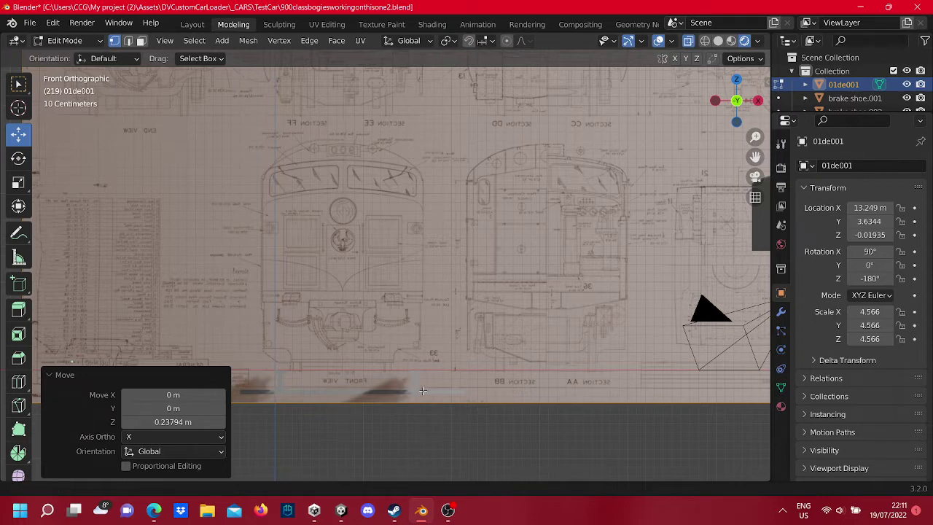
# Step: Zoom onto the 5'3" GAUGE label, then switch to the Reddit Derail Valley gauge thread
pyautogui.scroll(2, 423, 390)
pyautogui.scroll(2, 460, 332)
pyautogui.scroll(2, 460, 333)
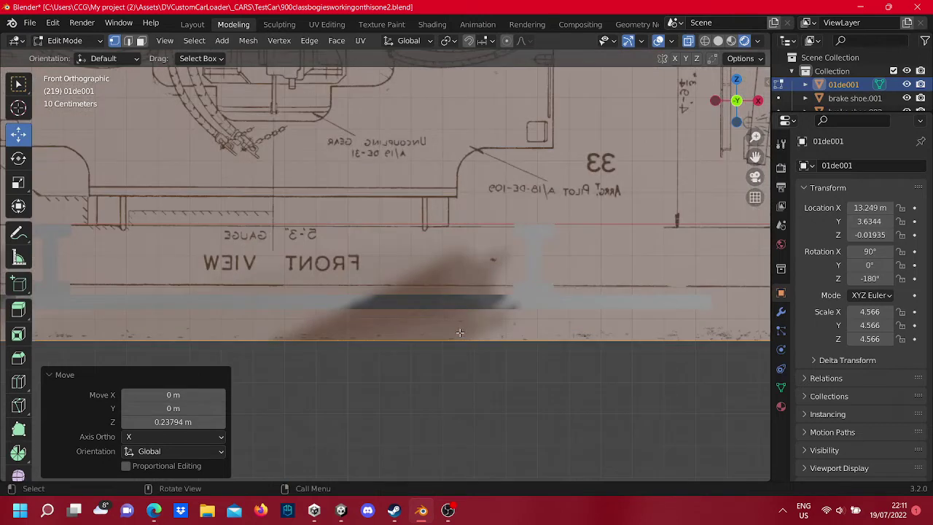
pyautogui.scroll(-2, 460, 332)
pyautogui.scroll(-2, 460, 332)
pyautogui.scroll(-2, 460, 332)
pyautogui.scroll(-2, 460, 333)
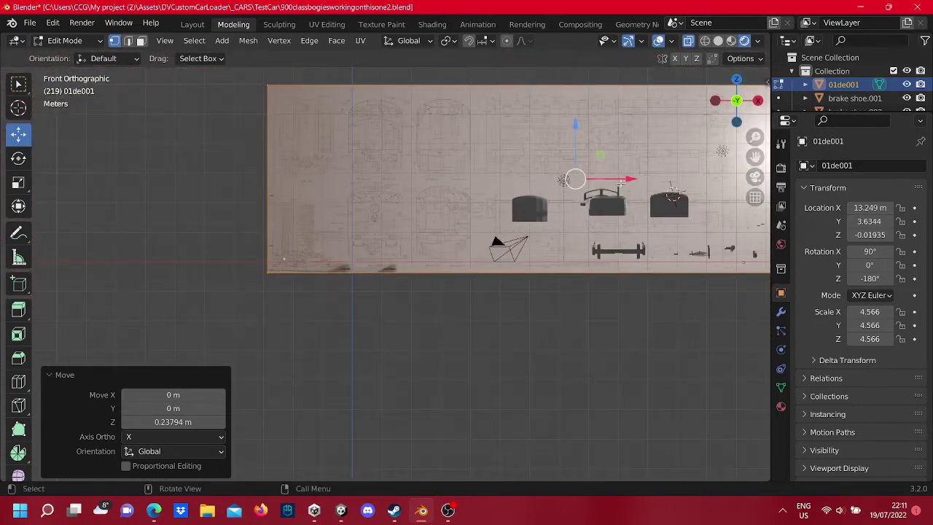
pyautogui.scroll(2, 271, 281)
pyautogui.scroll(2, 271, 280)
pyautogui.scroll(2, 271, 280)
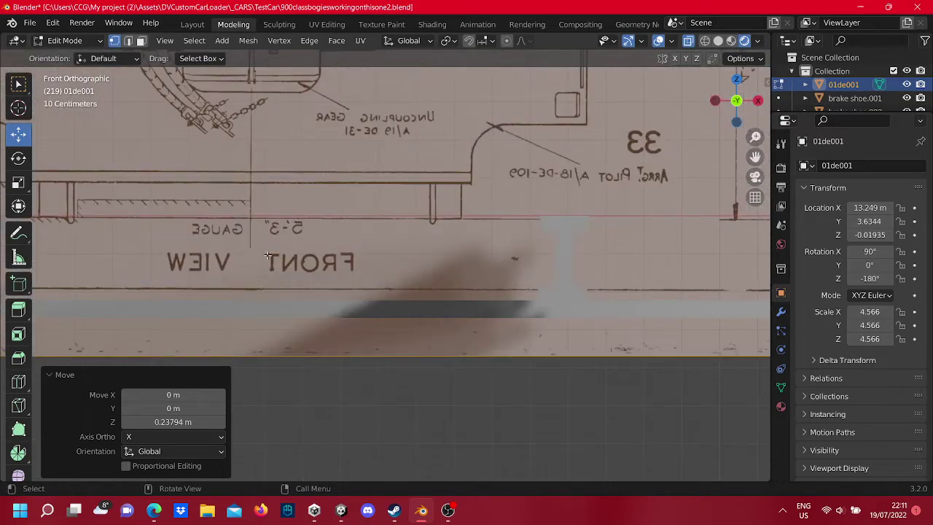
pyautogui.scroll(-3, 267, 255)
pyautogui.scroll(-4, 327, 239)
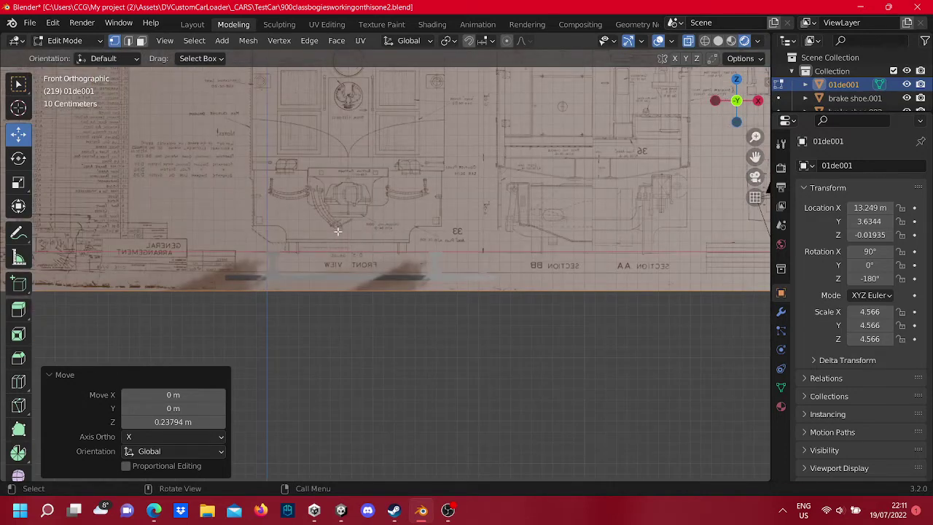
pyautogui.scroll(1, 365, 262)
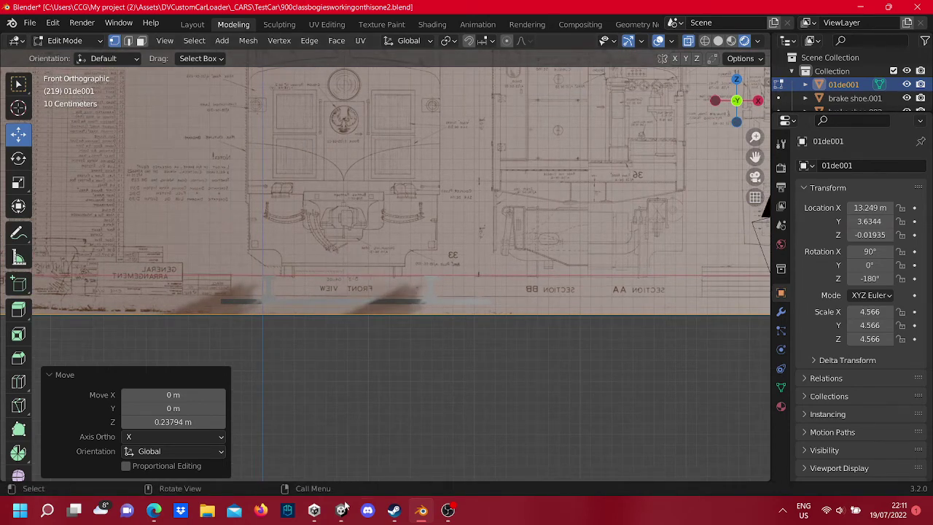
pyautogui.click(154, 511)
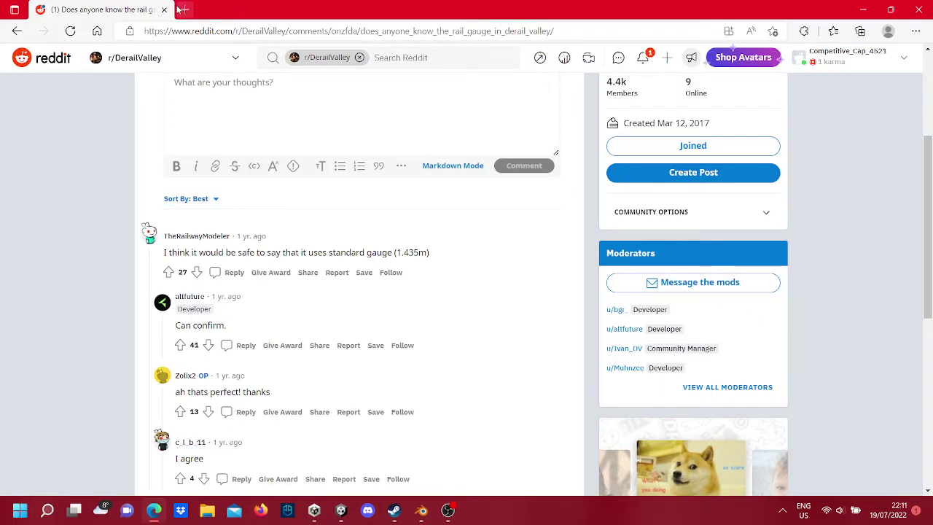
# Step: Google '5 foot 3inch in mm' in a new Edge tab, finding 1600.2 mm
pyautogui.click(183, 9)
pyautogui.click(124, 50)
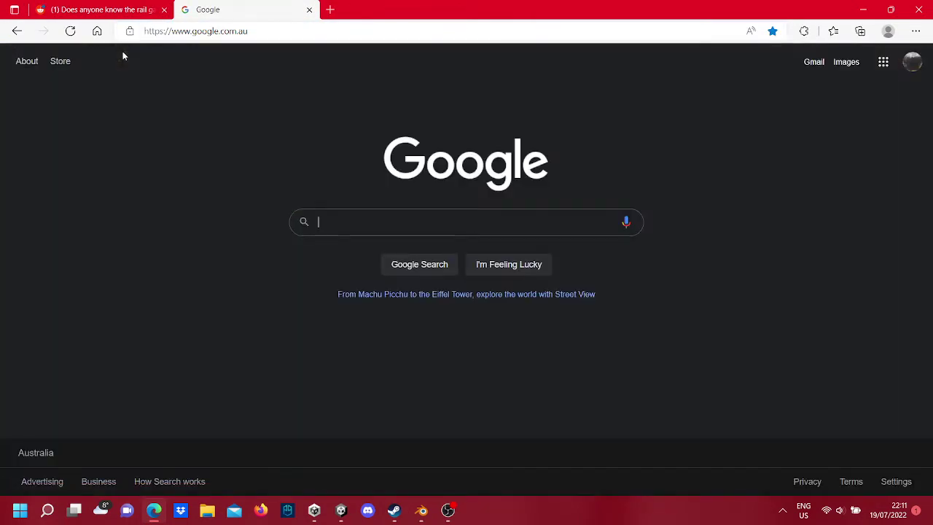
pyautogui.write('5 foot ')
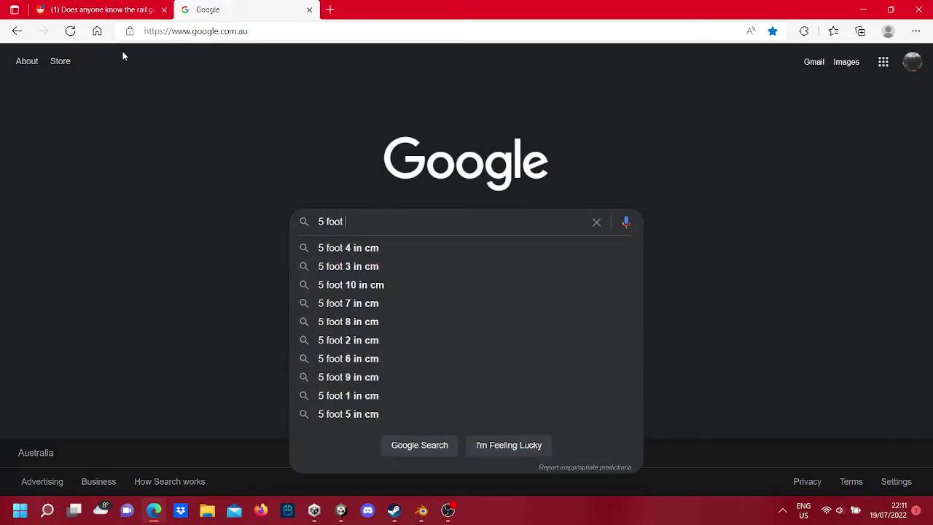
pyautogui.write('3')
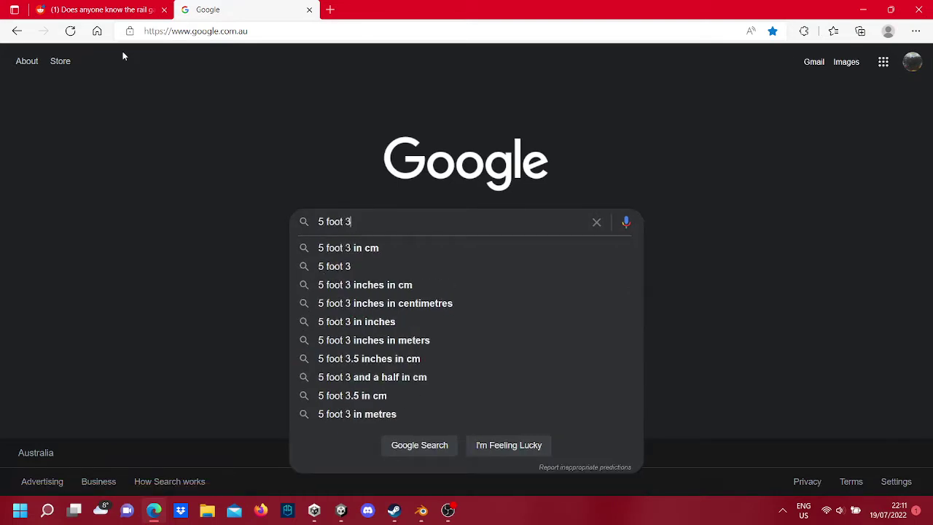
pyautogui.write('inch ')
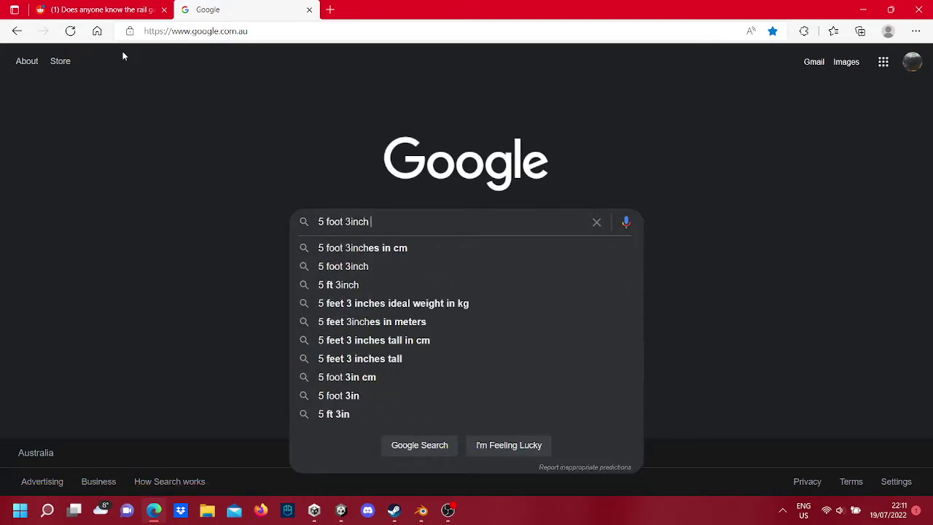
pyautogui.write('in mm')
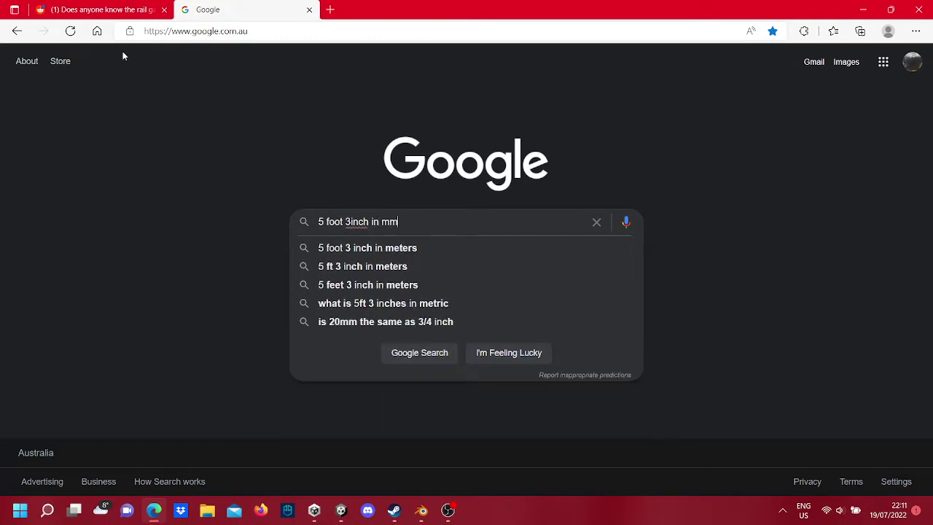
pyautogui.press('Return')
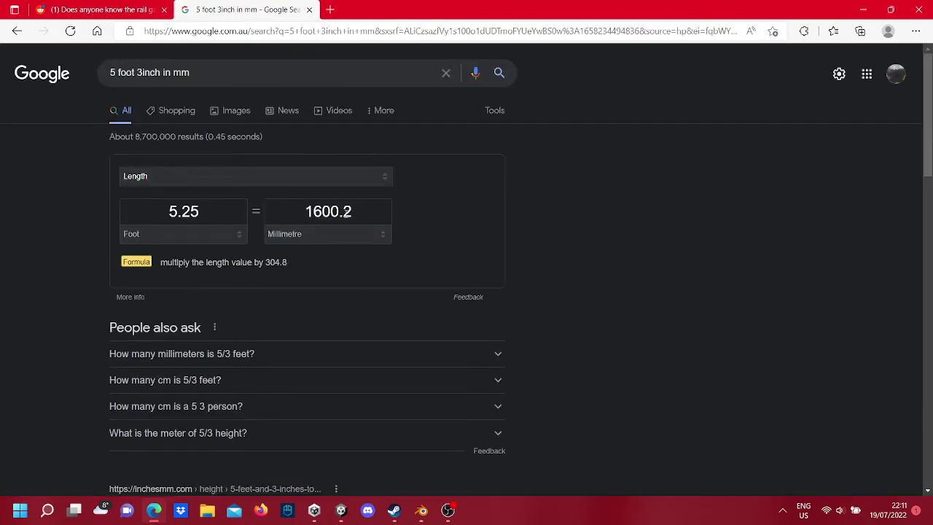
# Step: Go back to the Blender blueprint scene
pyautogui.click(423, 510)
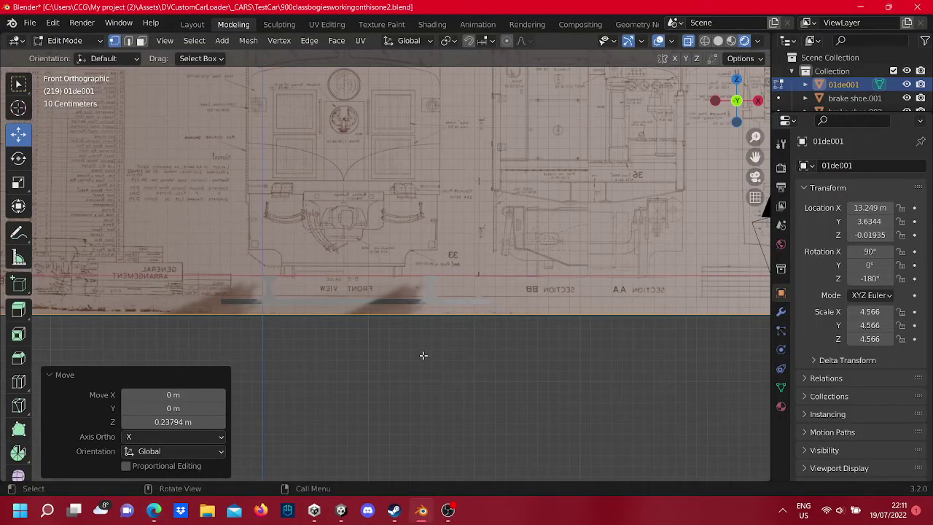
pyautogui.scroll(1, 409, 328)
pyautogui.scroll(-2, 481, 297)
# Step: Switch to Object Mode and select the I-beam rail Cube.009
pyautogui.scroll(1, 588, 313)
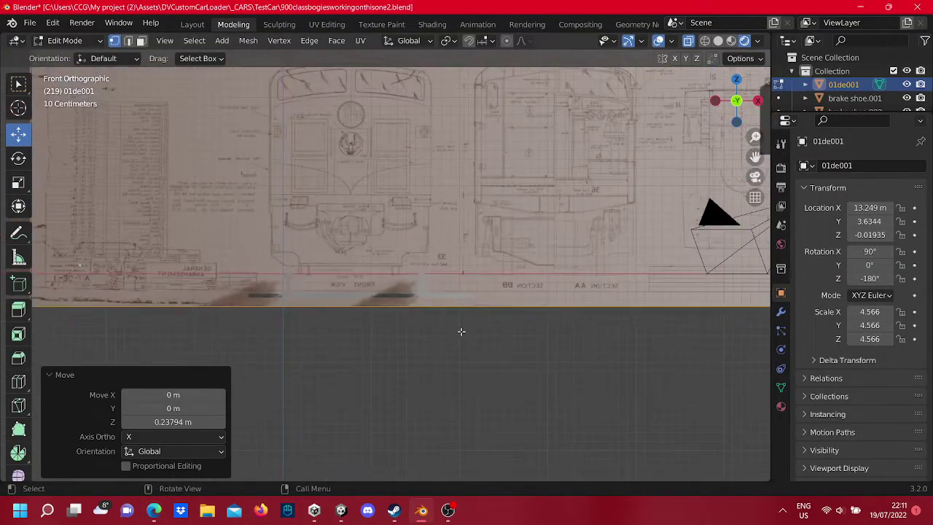
pyautogui.scroll(1, 460, 329)
pyautogui.press('Tab')
pyautogui.click(456, 313)
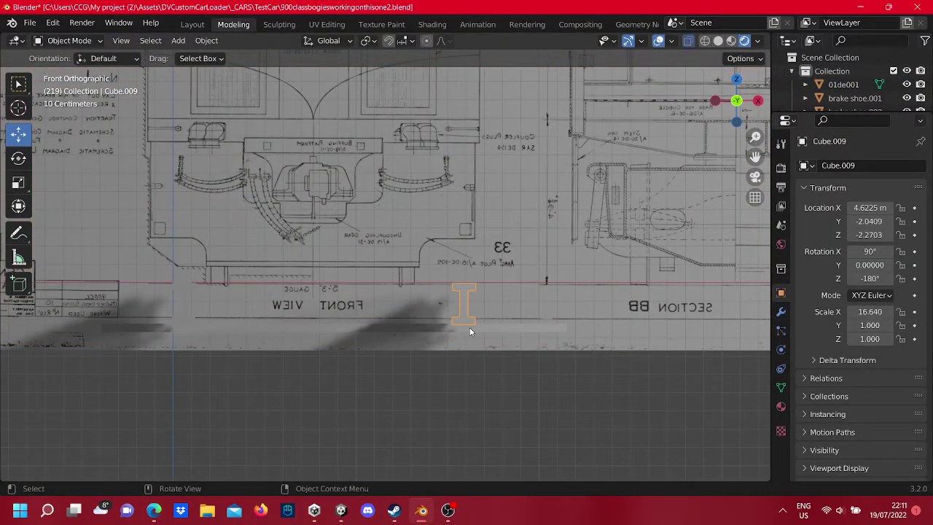
pyautogui.scroll(3, 522, 353)
pyautogui.keyDown('shift'); pyautogui.moveTo(522, 352); pyautogui.dragTo(433, 313, button='middle'); pyautogui.keyUp('shift')
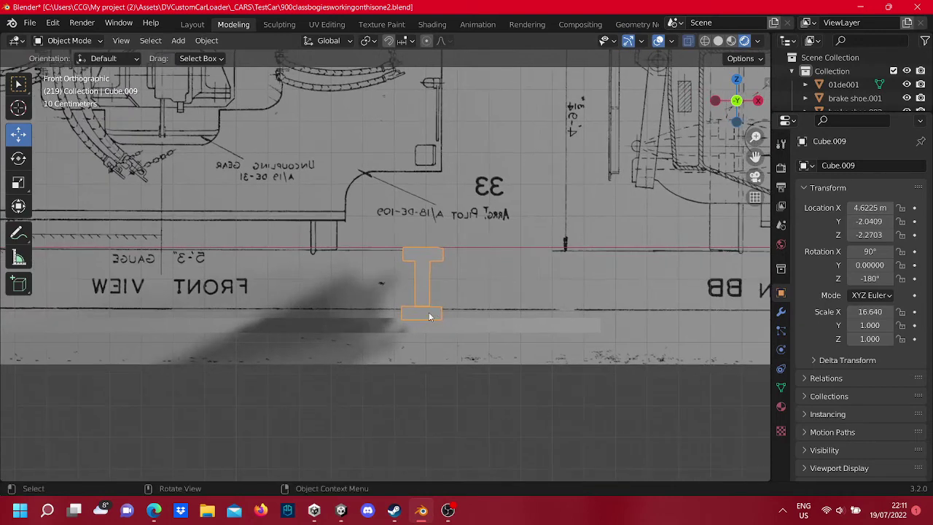
pyautogui.scroll(-3, 409, 317)
pyautogui.scroll(2, 277, 324)
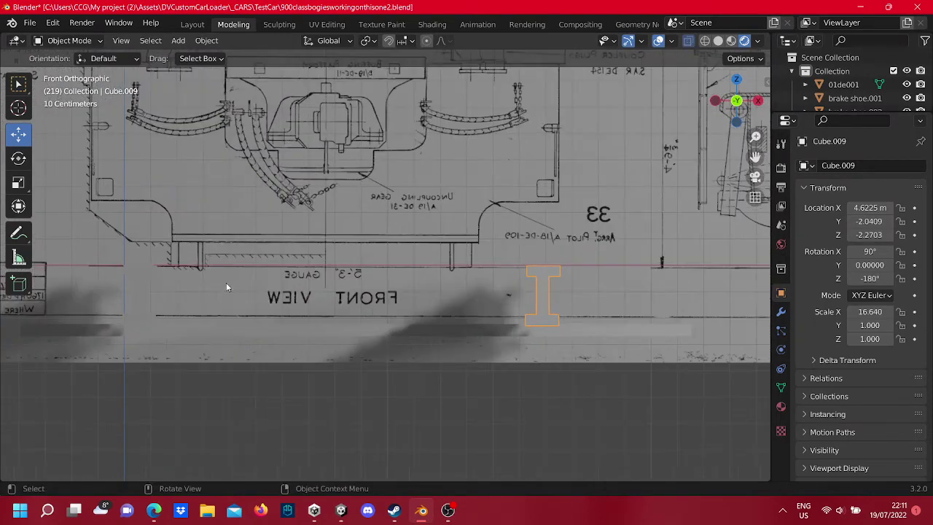
# Step: Measure across the front-view rail gauge with the ruler, reading 1.49349 m
pyautogui.click(20, 259)
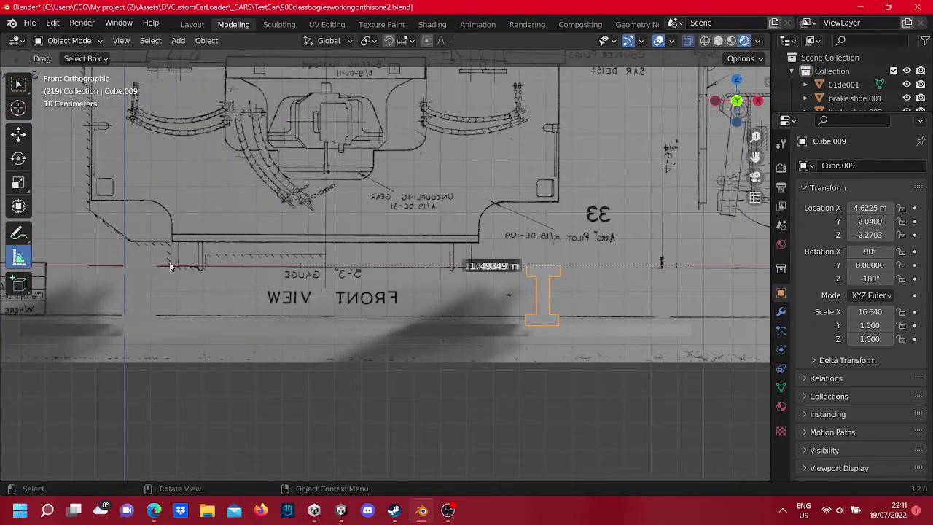
pyautogui.scroll(1, 344, 300)
pyautogui.scroll(1, 344, 300)
pyautogui.scroll(2, 346, 309)
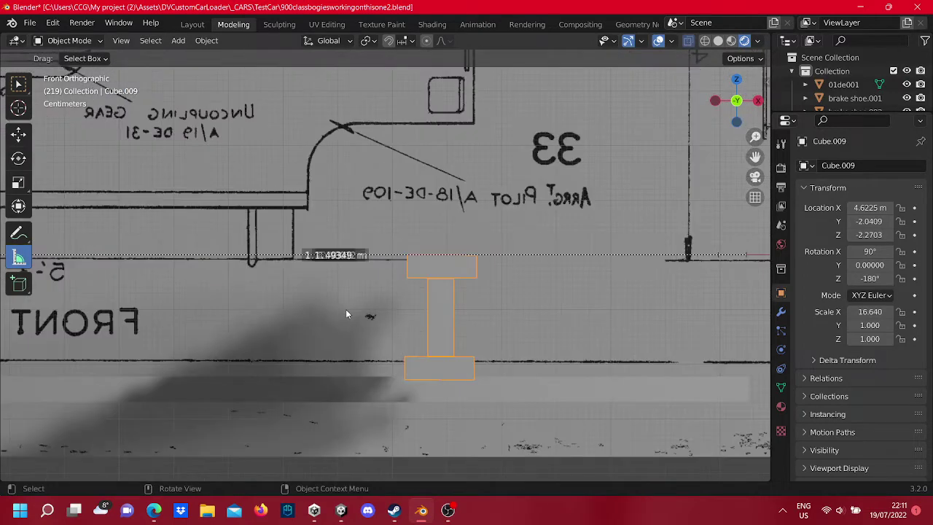
pyautogui.scroll(2, 340, 290)
pyautogui.rightClick(314, 259)
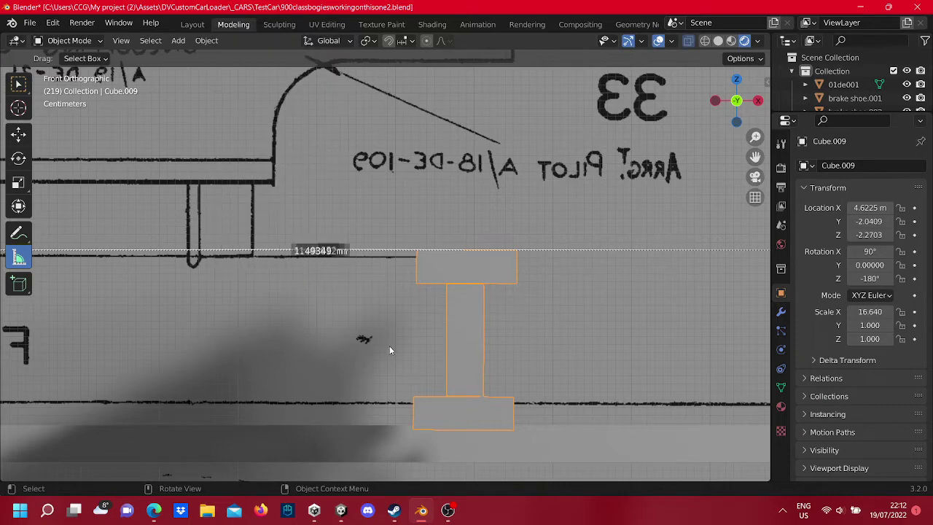
pyautogui.scroll(-5, 390, 324)
pyautogui.scroll(2, 423, 332)
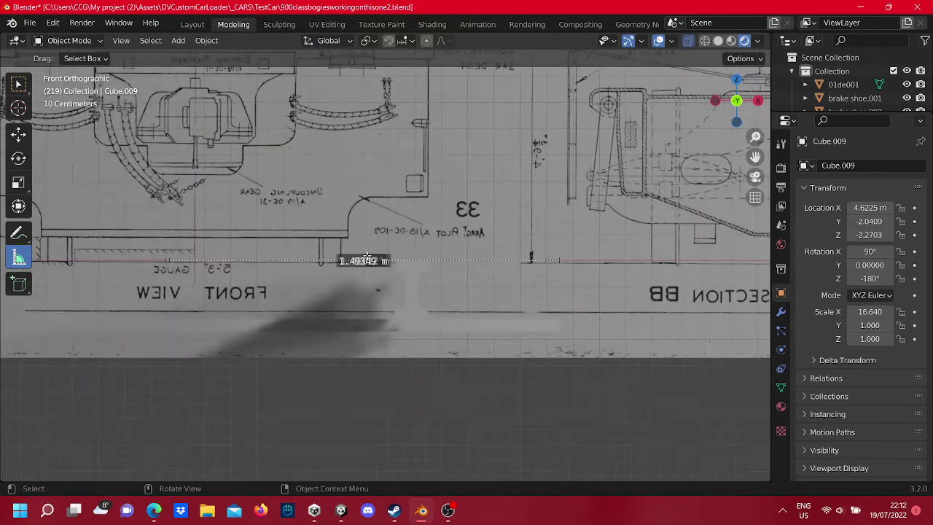
pyautogui.moveTo(364, 260); pyautogui.dragTo(364, 261)
# Step: Bring up the rail's object context menu and close it again
pyautogui.rightClick(365, 260)
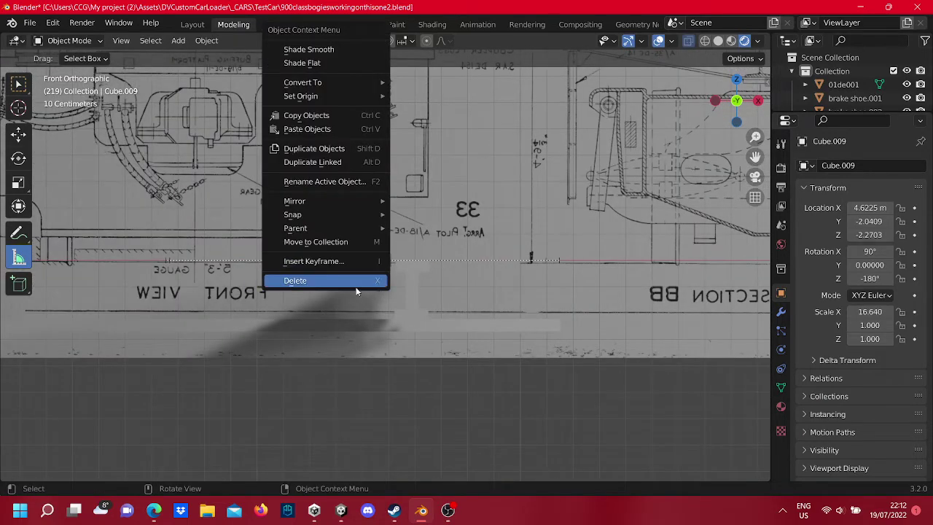
pyautogui.press('Escape')
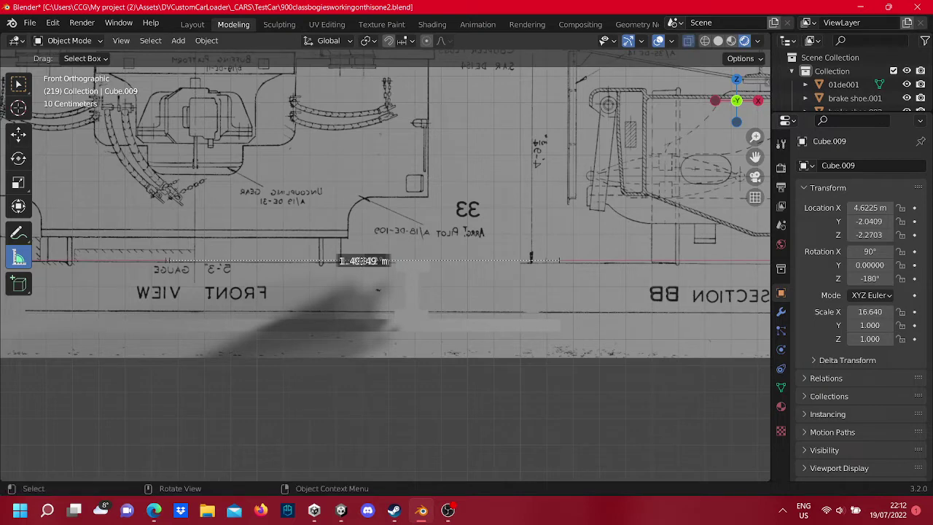
pyautogui.rightClick(361, 261)
pyautogui.click(358, 282)
# Step: Select the blueprint 01de001 and measure a 12° angle off the gauge ruler
pyautogui.click(385, 278)
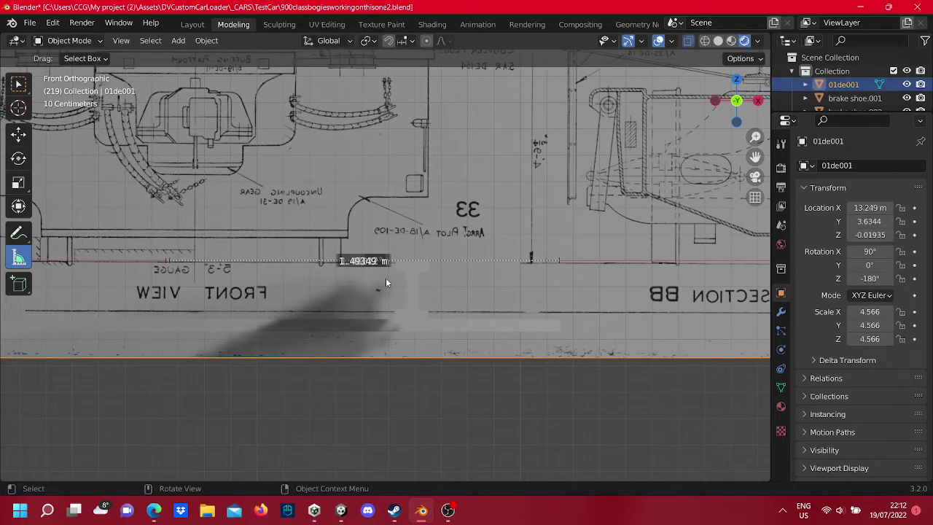
pyautogui.scroll(-3, 383, 260)
pyautogui.scroll(-3, 439, 270)
pyautogui.scroll(2, 433, 239)
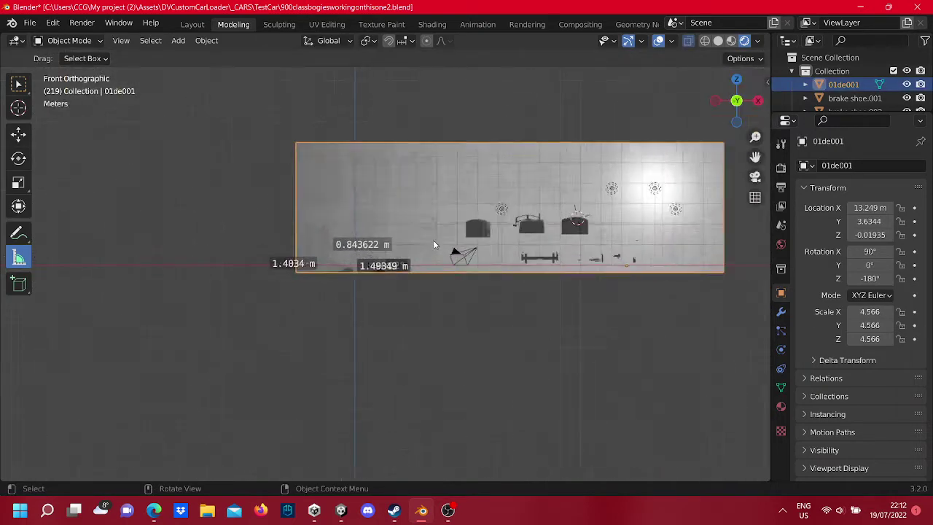
pyautogui.scroll(5, 387, 333)
pyautogui.scroll(5, 389, 333)
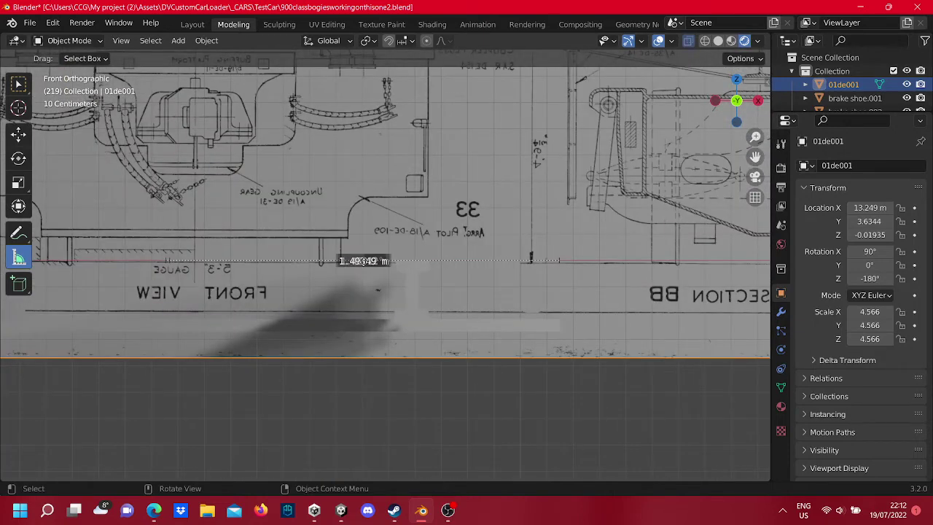
pyautogui.scroll(-4, 362, 260)
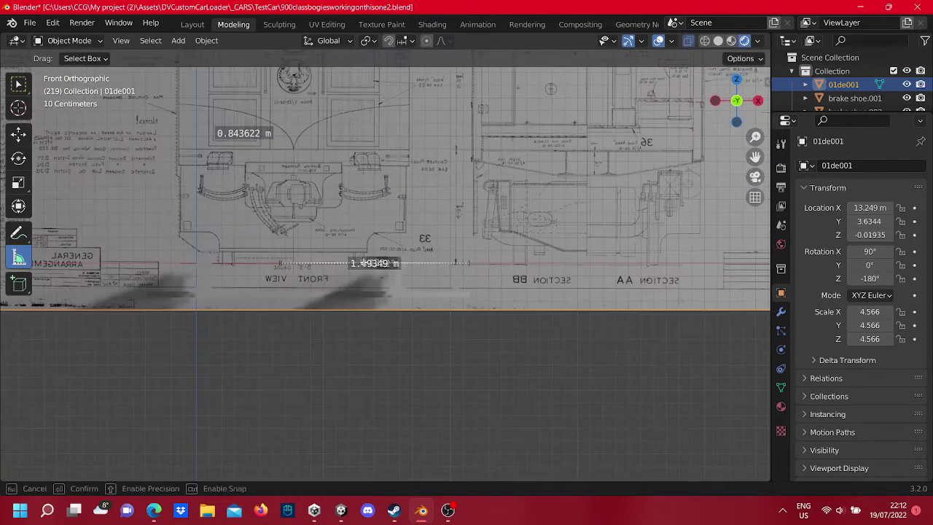
pyautogui.moveTo(373, 263)
pyautogui.mouseDown()
pyautogui.moveTo(486, 379)
pyautogui.moveTo(496, 312)
pyautogui.mouseUp()
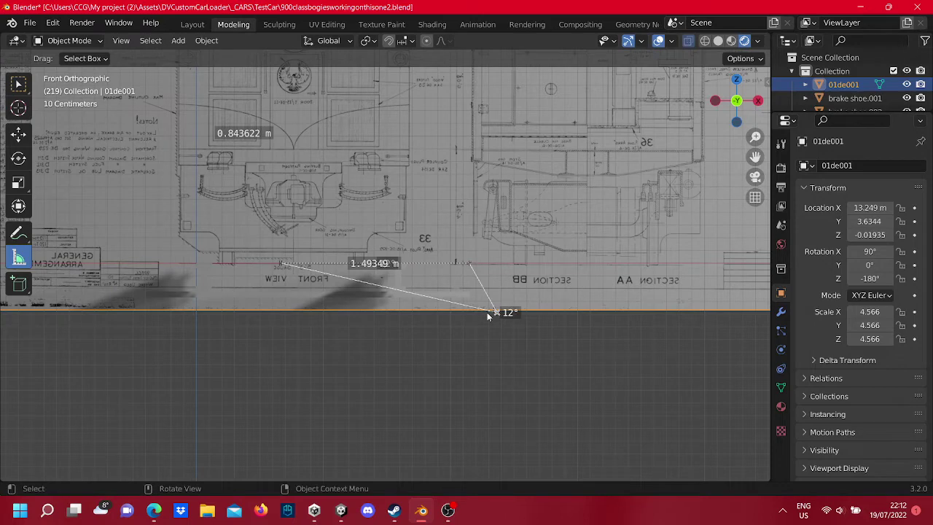
pyautogui.rightClick(19, 273)
# Step: Delete the blueprint object, then undo to restore it
pyautogui.rightClick(494, 312)
pyautogui.click(494, 312)
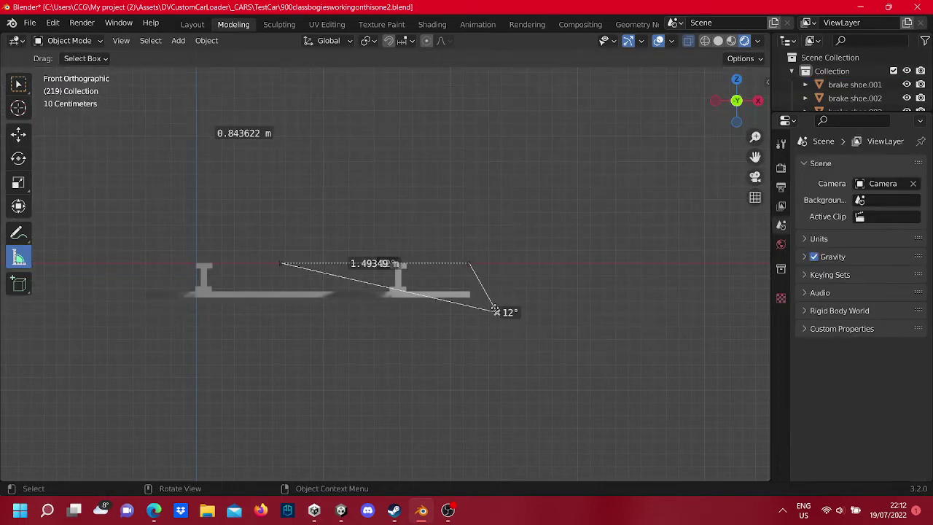
pyautogui.hotkey('ctrl', 'z')
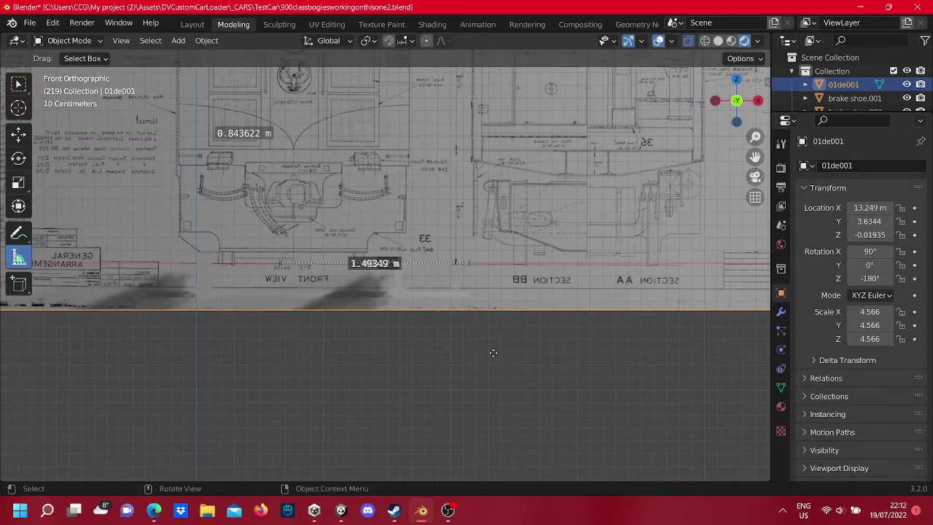
pyautogui.hotkey('ctrl', 'z')
pyautogui.hotkey('ctrl', 'z')
pyautogui.hotkey('ctrl', 'shift', 'z')
pyautogui.hotkey('ctrl', 'z')
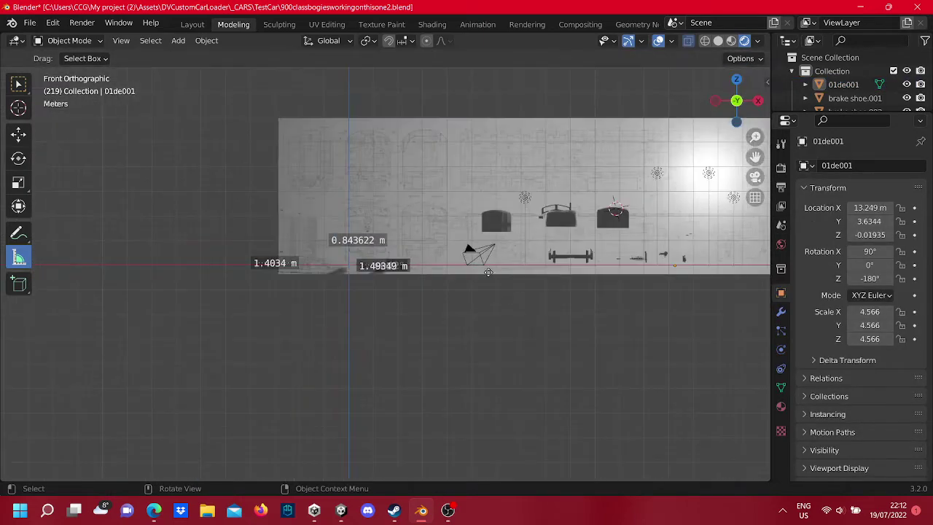
# Step: Slide the blueprint 5.3286 m along X so it sits at X 18.578 m
pyautogui.click(394, 148)
pyautogui.scroll(-3, 429, 236)
pyautogui.scroll(1, 386, 239)
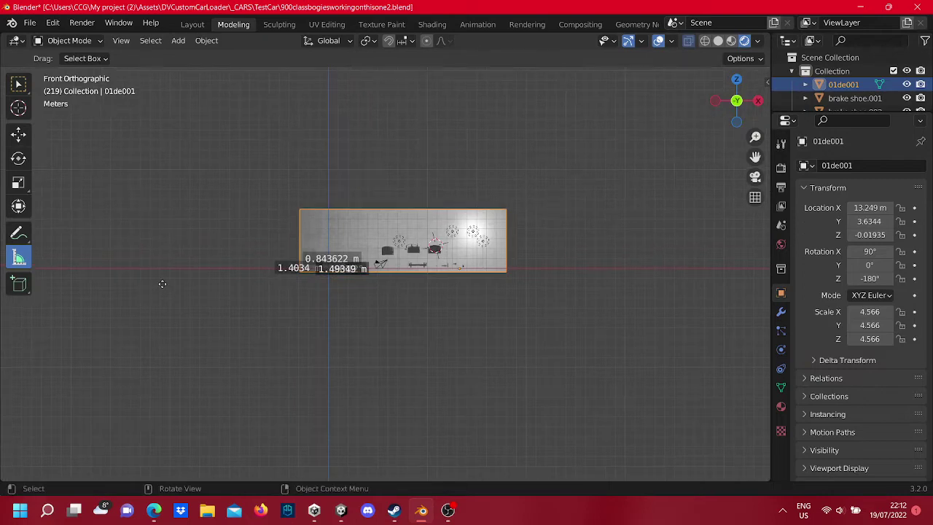
pyautogui.scroll(5, 386, 239)
pyautogui.click(18, 134)
pyautogui.scroll(-4, 501, 231)
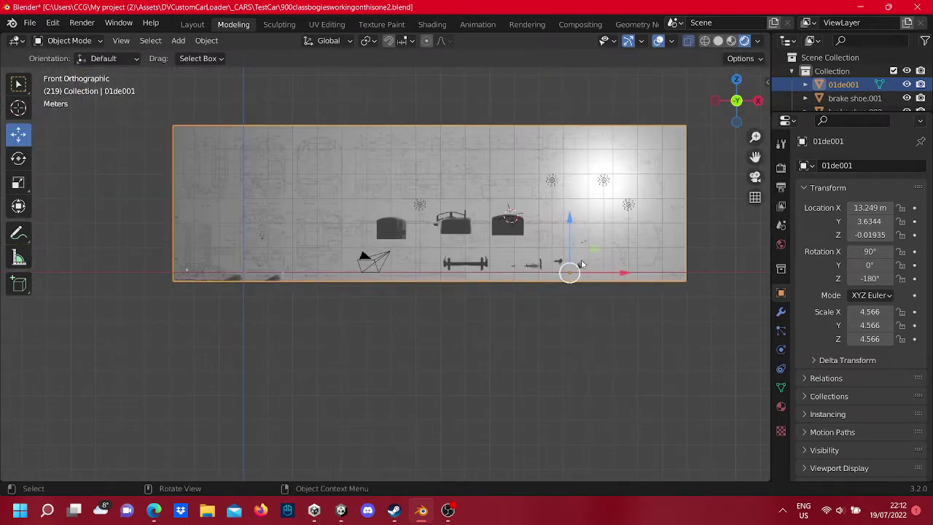
pyautogui.moveTo(580, 263); pyautogui.dragTo(700, 271)
# Step: Select the track bar together with both I-beam rails
pyautogui.scroll(4, 162, 290)
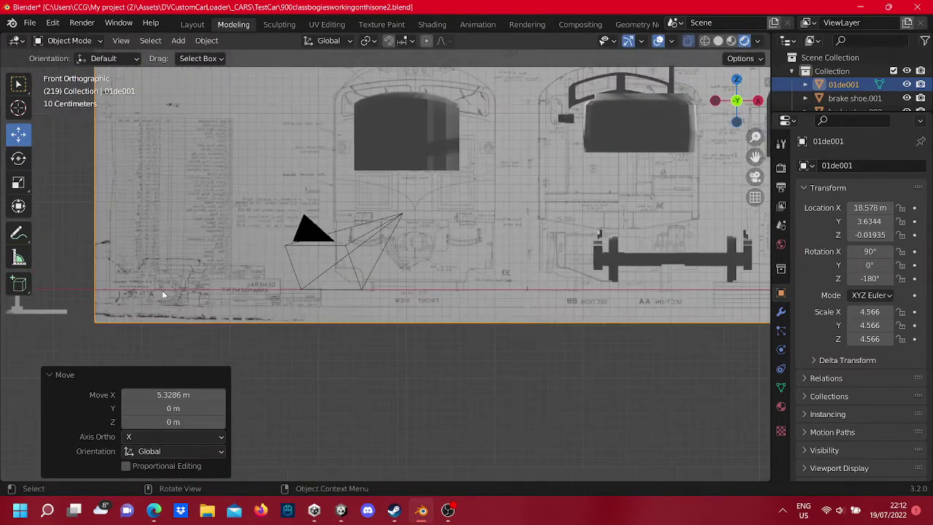
pyautogui.moveTo(163, 294)
pyautogui.keyDown('shift'); pyautogui.mouseDown(button='middle')
pyautogui.moveTo(306, 242)
pyautogui.moveTo(600, 344)
pyautogui.mouseUp(button='middle'); pyautogui.keyUp('shift')
pyautogui.scroll(2, 305, 242)
pyautogui.click(318, 225)
pyautogui.moveTo(624, 377); pyautogui.dragTo(203, 268)
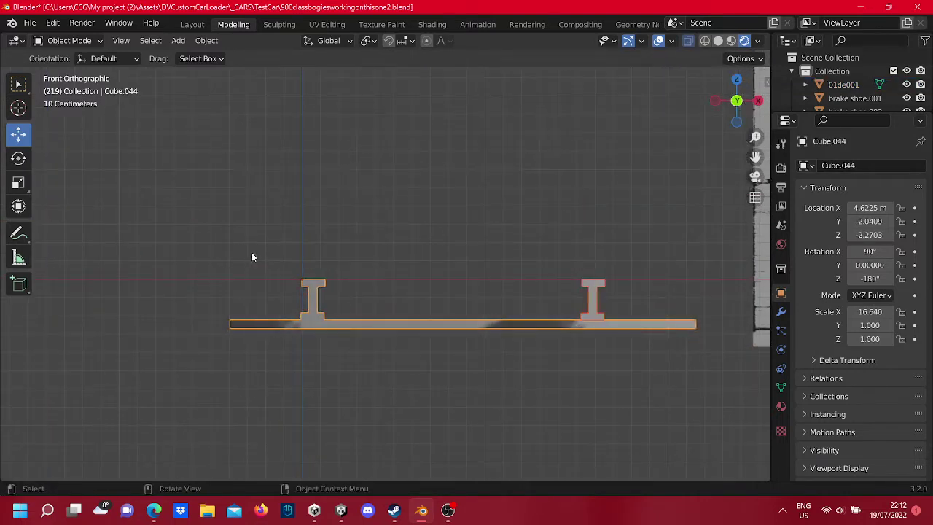
# Step: Clear the selection and measure a short 0.366578 m diagonal over the beams
pyautogui.scroll(4, 252, 256)
pyautogui.scroll(-4, 476, 328)
pyautogui.keyDown('ctrl'); pyautogui.scroll(-3, 483, 330); pyautogui.keyUp('ctrl')
pyautogui.scroll(3, 467, 332)
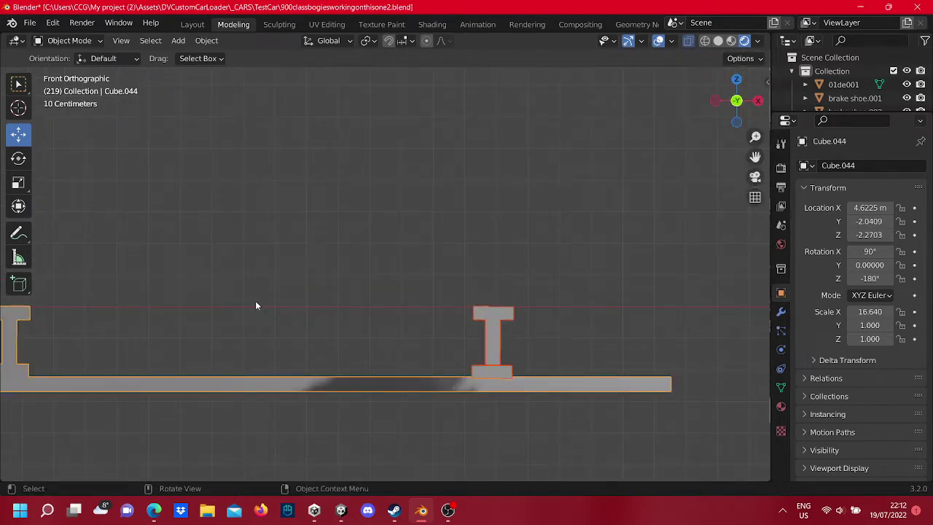
pyautogui.click(19, 258)
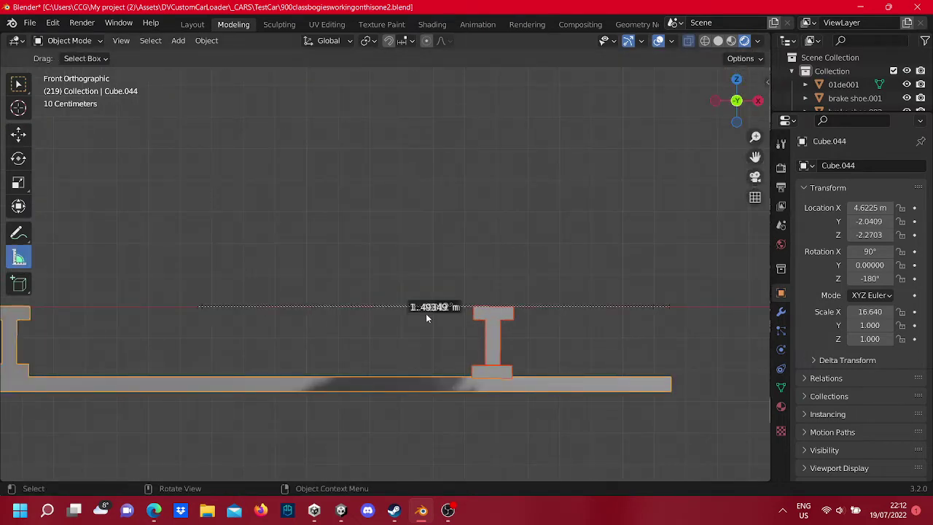
pyautogui.keyDown('shift'); pyautogui.moveTo(306, 320); pyautogui.dragTo(301, 276, button='middle'); pyautogui.keyUp('shift')
pyautogui.click(406, 297)
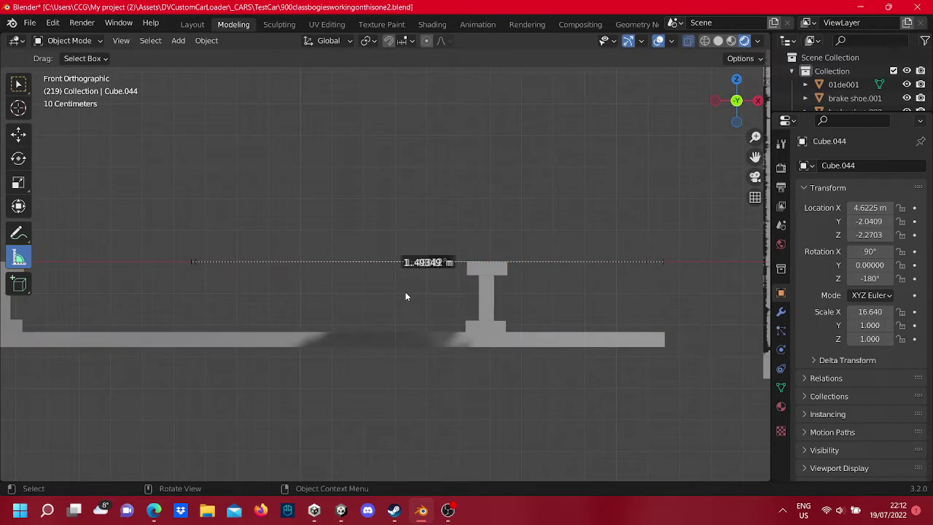
pyautogui.moveTo(406, 296); pyautogui.dragTo(349, 202)
pyautogui.rightClick(349, 204)
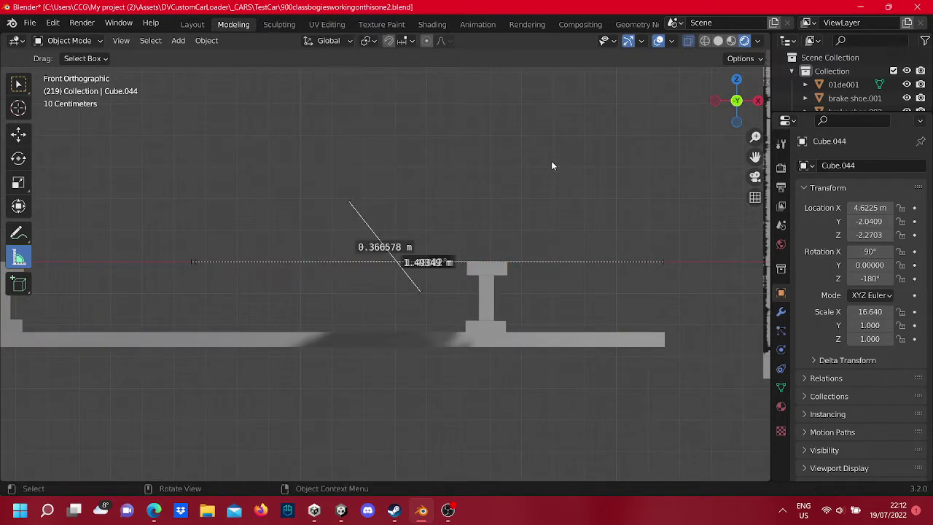
pyautogui.click(19, 83)
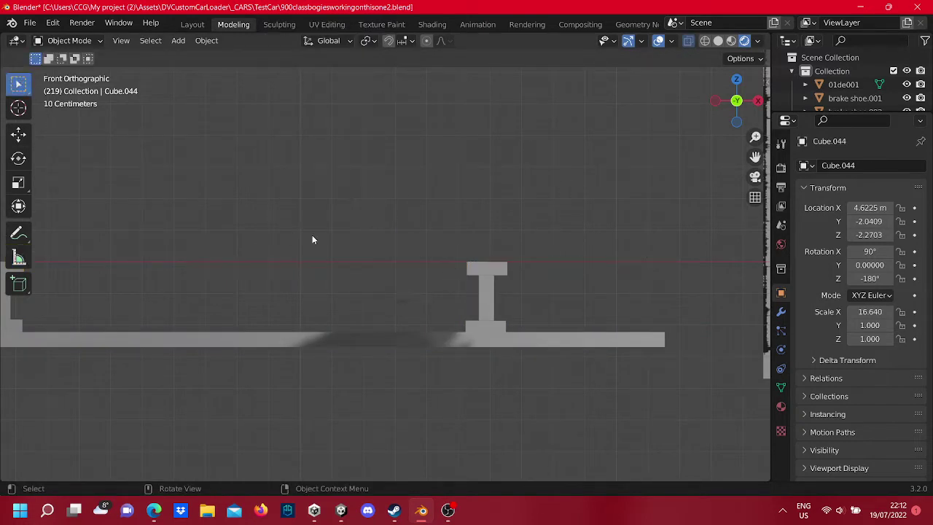
pyautogui.click(19, 258)
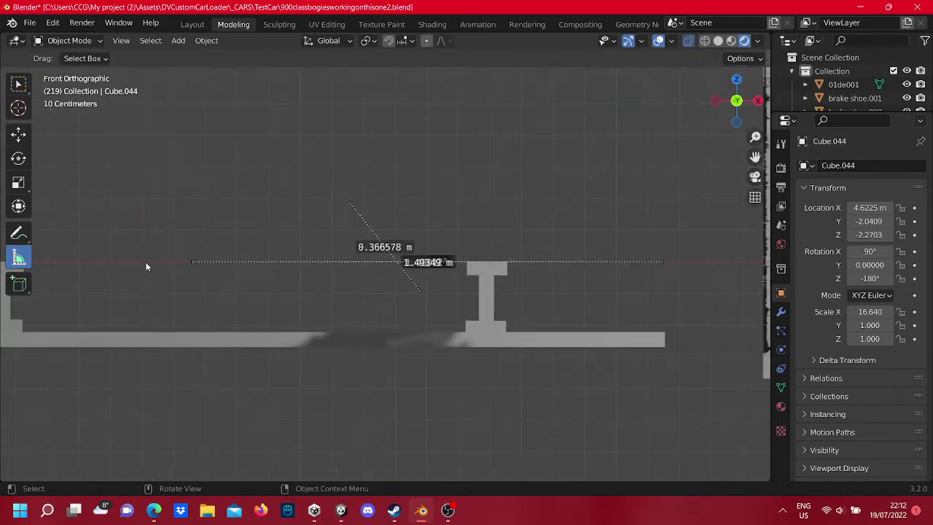
# Step: Draw a new ruler between the rail heads and adjust it to about 1.60 m
pyautogui.keyDown('shift'); pyautogui.moveTo(145, 265); pyautogui.dragTo(402, 268, button='middle'); pyautogui.keyUp('shift')
pyautogui.scroll(1, 263, 291)
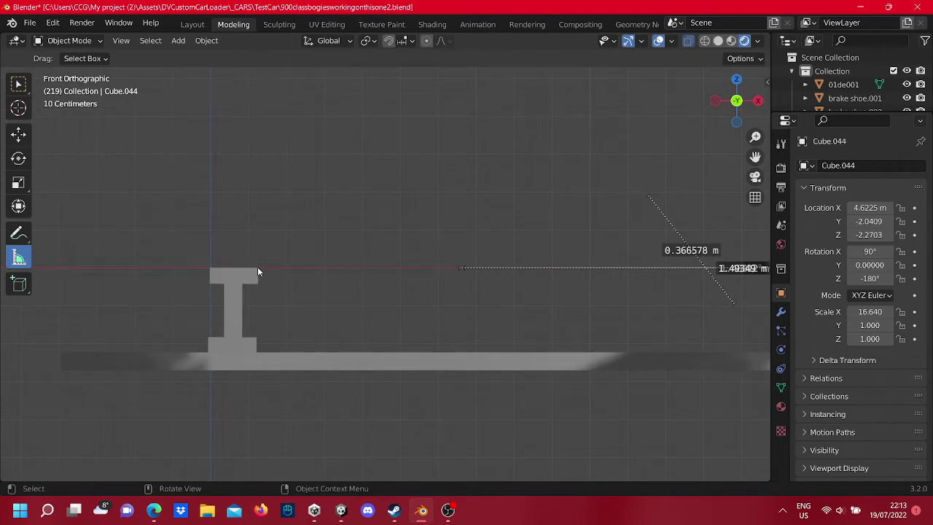
pyautogui.moveTo(257, 271); pyautogui.dragTo(640, 299)
pyautogui.moveTo(641, 301)
pyautogui.keyDown('shift'); pyautogui.mouseDown(button='middle')
pyautogui.moveTo(412, 280)
pyautogui.moveTo(274, 298)
pyautogui.mouseUp(button='middle'); pyautogui.keyUp('shift')
pyautogui.scroll(-1, 276, 297)
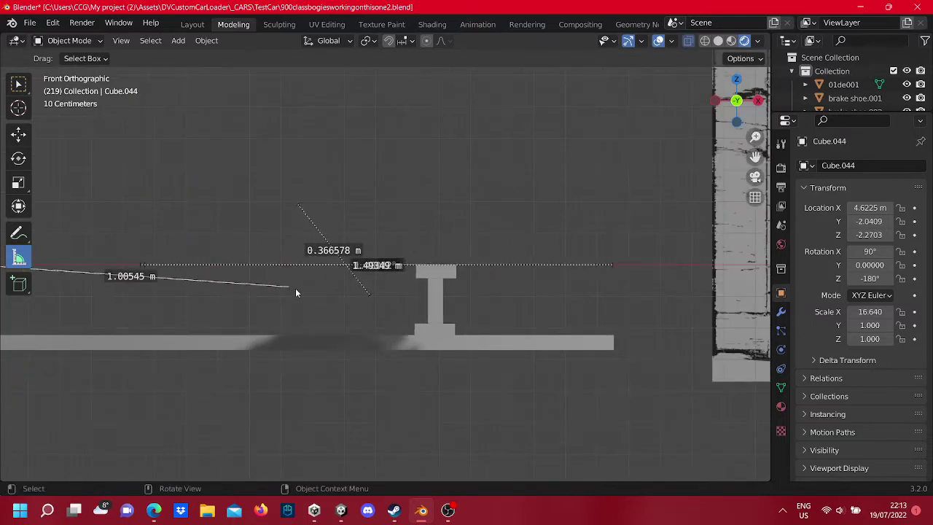
pyautogui.moveTo(294, 288)
pyautogui.mouseDown()
pyautogui.moveTo(615, 263)
pyautogui.moveTo(478, 265)
pyautogui.mouseUp()
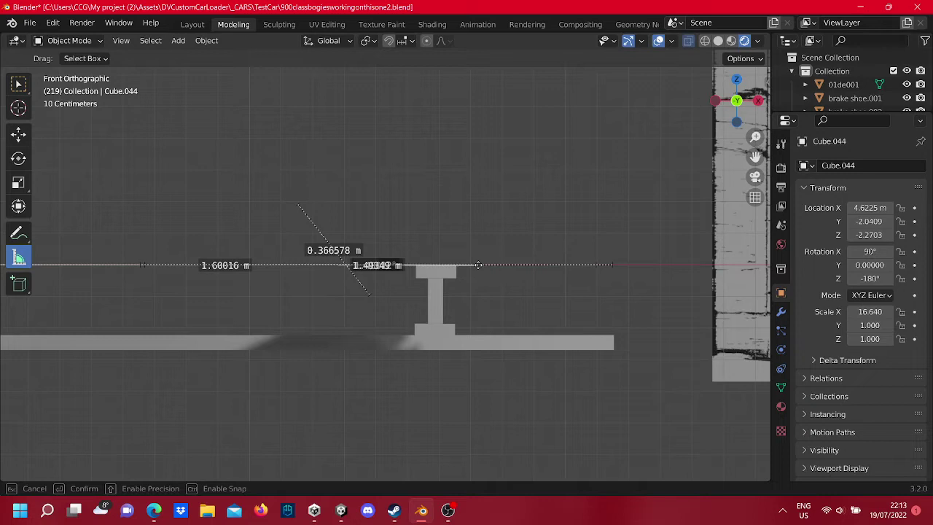
pyautogui.moveTo(478, 265); pyautogui.dragTo(478, 265)
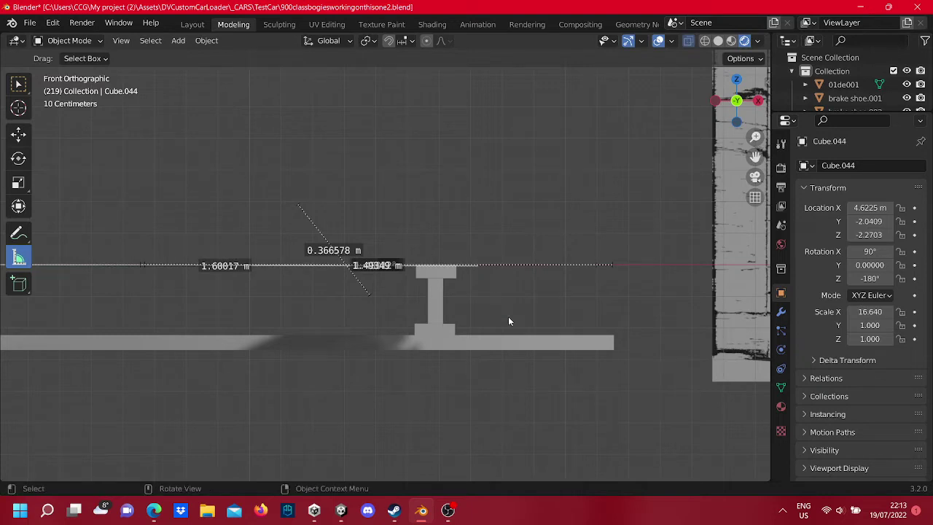
pyautogui.scroll(3, 510, 320)
pyautogui.moveTo(541, 334)
pyautogui.keyDown('shift'); pyautogui.mouseDown(button='middle')
pyautogui.moveTo(425, 333)
pyautogui.moveTo(497, 329)
pyautogui.moveTo(431, 325)
pyautogui.mouseUp(button='middle'); pyautogui.keyUp('shift')
# Step: Zoom and pan onto the rail head, briefly toggling the rail into edit mode and back
pyautogui.scroll(4, 483, 273)
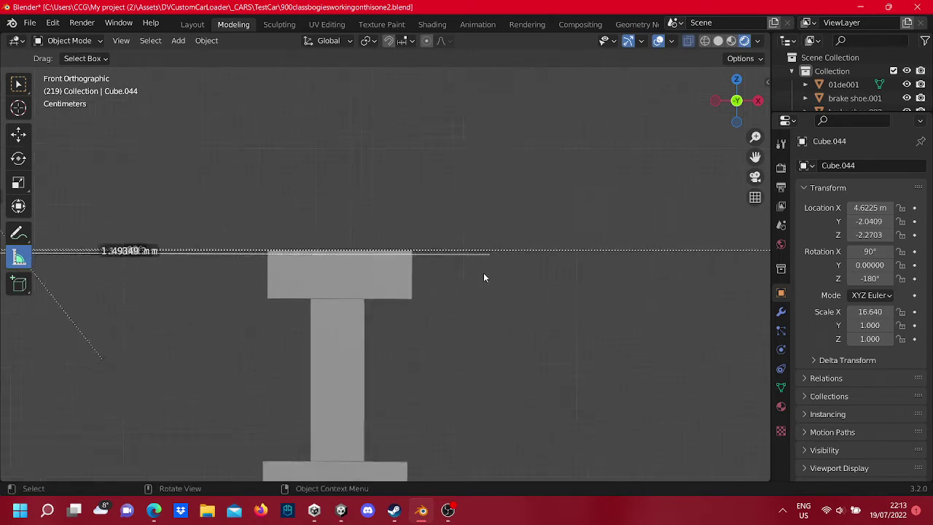
pyautogui.scroll(5, 632, 272)
pyautogui.keyDown('shift'); pyautogui.moveTo(632, 272); pyautogui.dragTo(419, 300, button='middle'); pyautogui.keyUp('shift')
pyautogui.scroll(2, 419, 300)
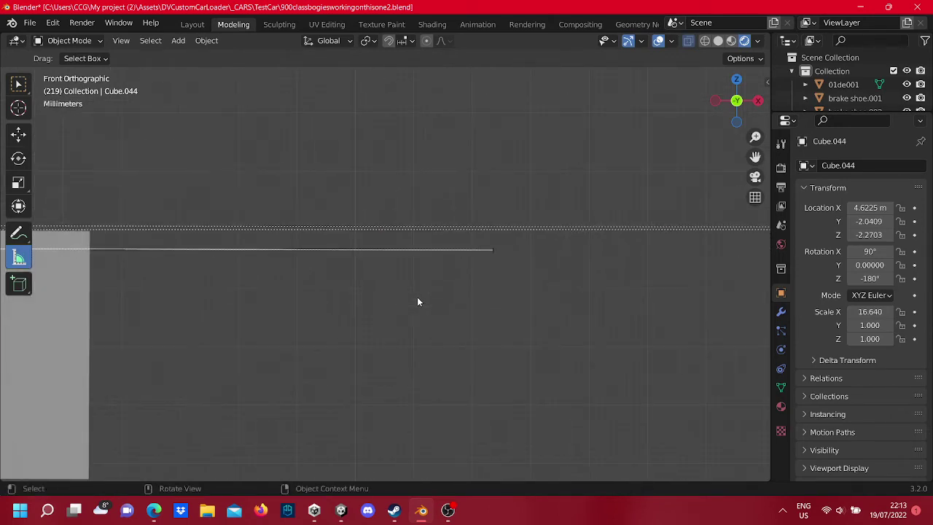
pyautogui.scroll(3, 490, 255)
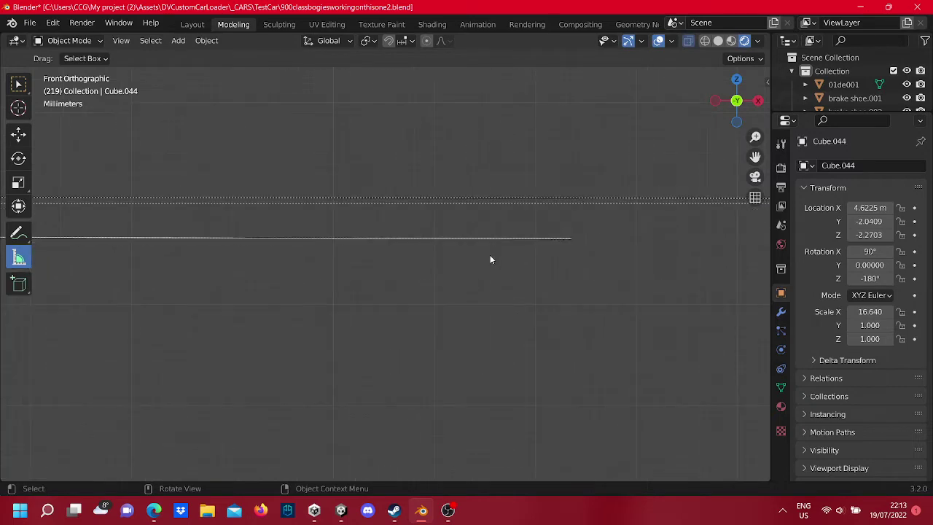
pyautogui.scroll(-4, 490, 254)
pyautogui.scroll(-2, 274, 241)
pyautogui.scroll(-3, 274, 240)
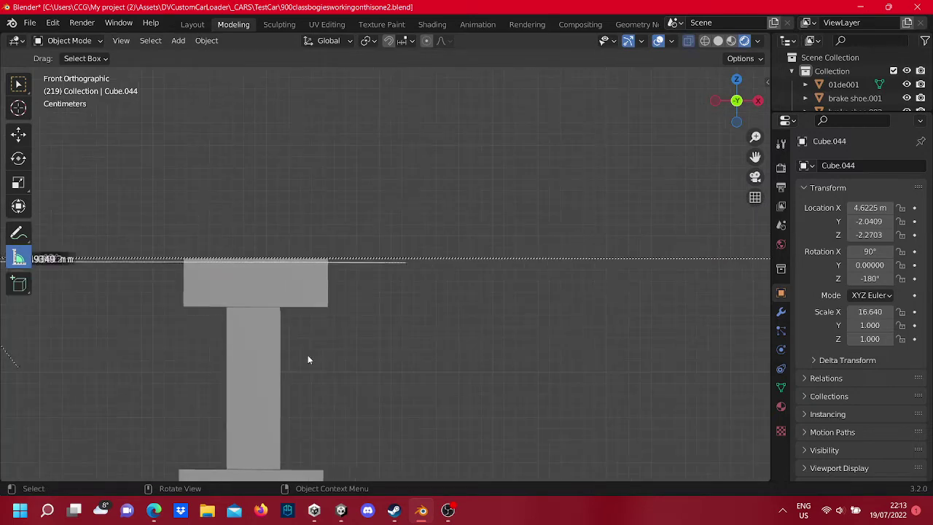
pyautogui.press('Tab')
pyautogui.scroll(-1, 323, 317)
pyautogui.press('Tab')
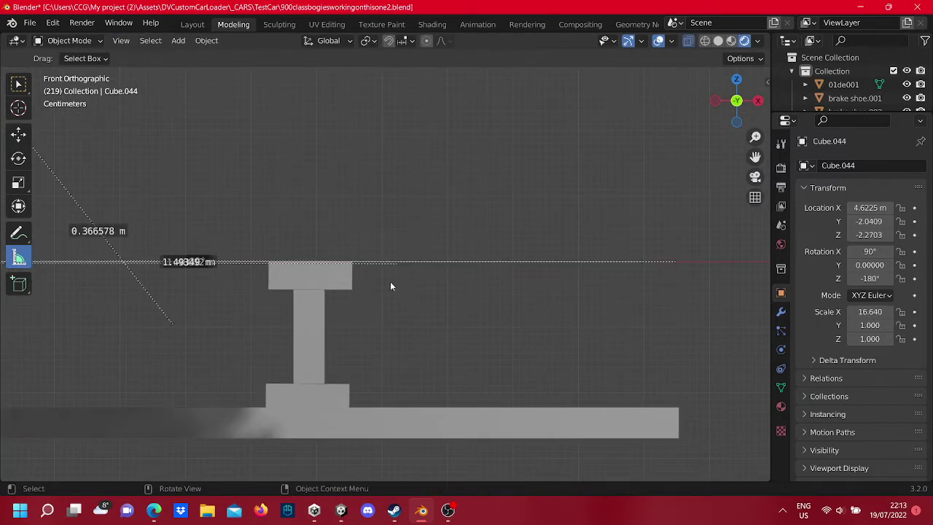
pyautogui.scroll(5, 390, 280)
pyautogui.scroll(3, 392, 268)
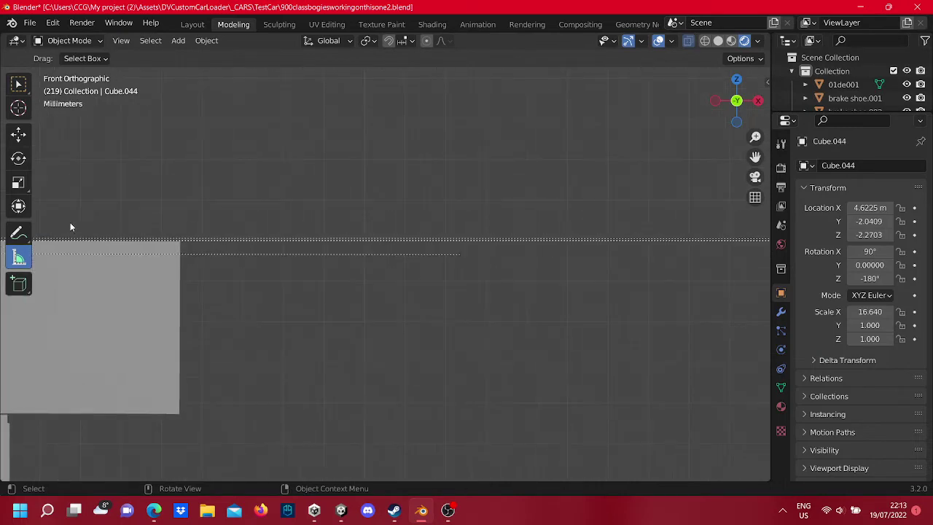
# Step: Try the Annotate tool, then return to the Measure tool while zooming around the rail top
pyautogui.click(18, 232)
pyautogui.scroll(3, 437, 236)
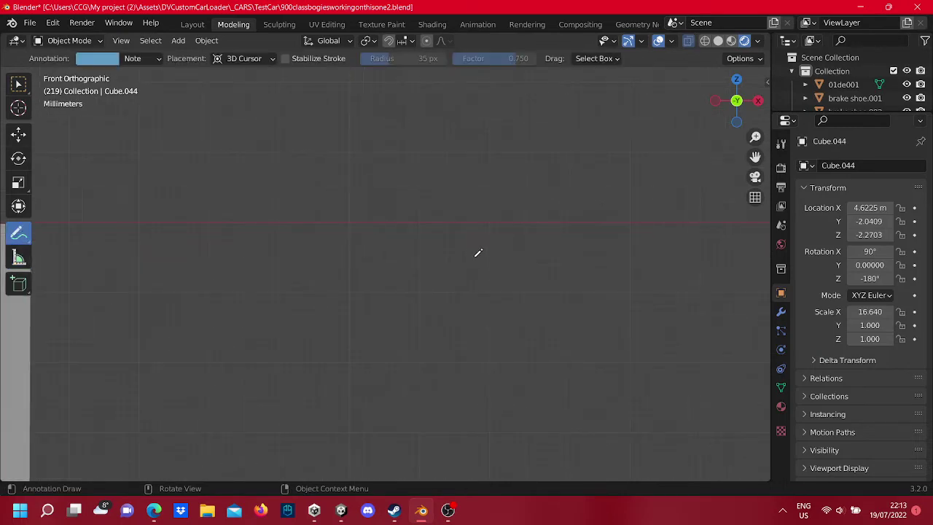
pyautogui.scroll(-1, 497, 237)
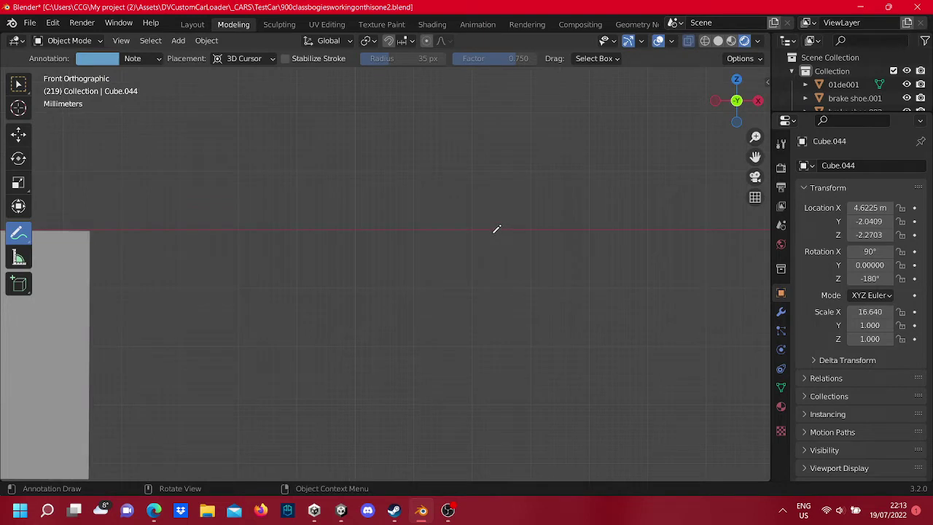
pyautogui.scroll(3, 503, 236)
pyautogui.press('Tab')
pyautogui.press('Tab')
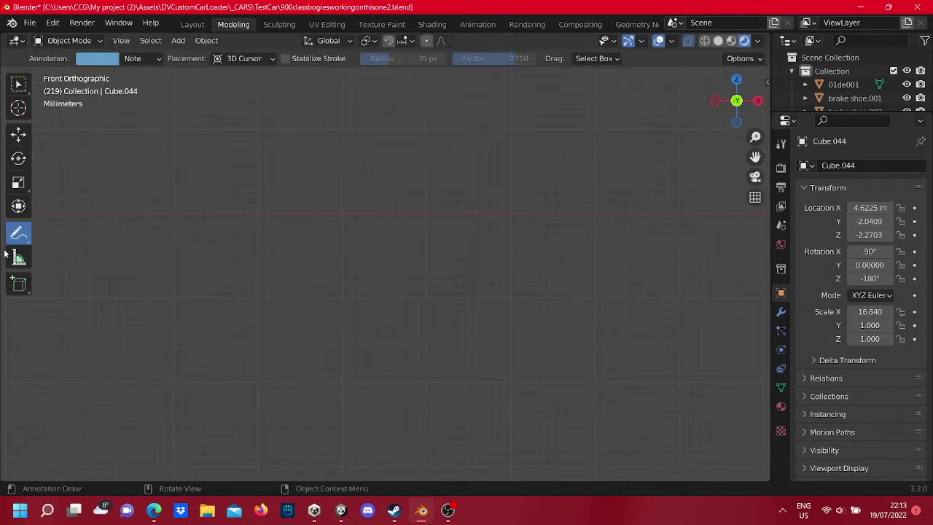
pyautogui.click(24, 266)
pyautogui.scroll(-1, 658, 266)
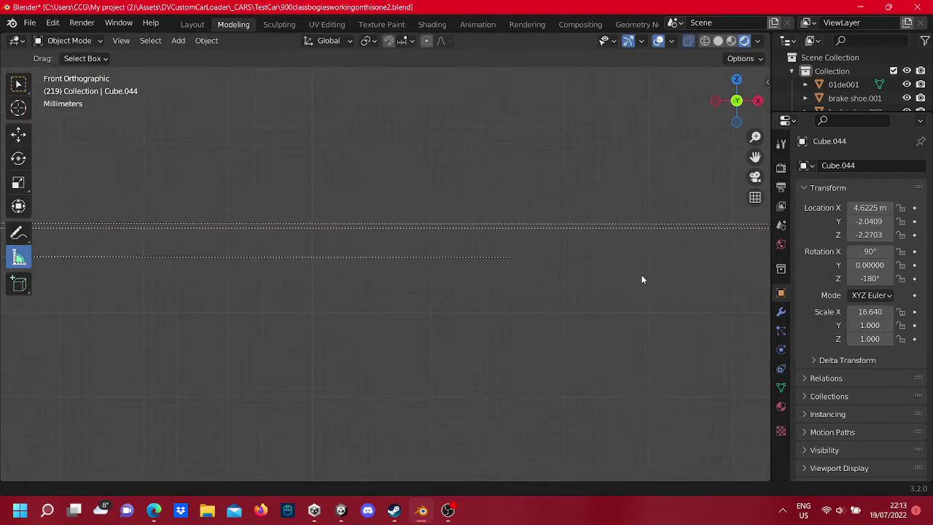
pyautogui.scroll(-2, 641, 275)
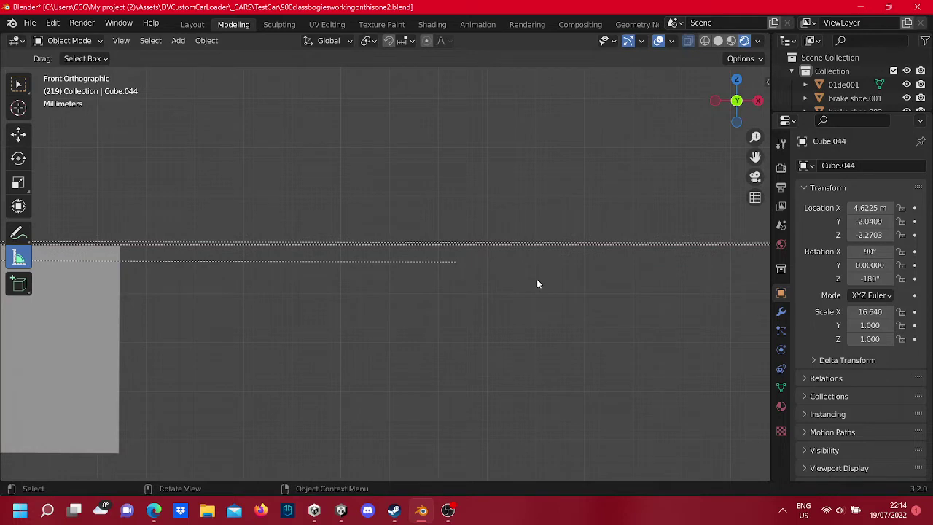
pyautogui.scroll(1, 538, 281)
pyautogui.scroll(1, 526, 286)
pyautogui.scroll(1, 448, 300)
pyautogui.scroll(1, 415, 313)
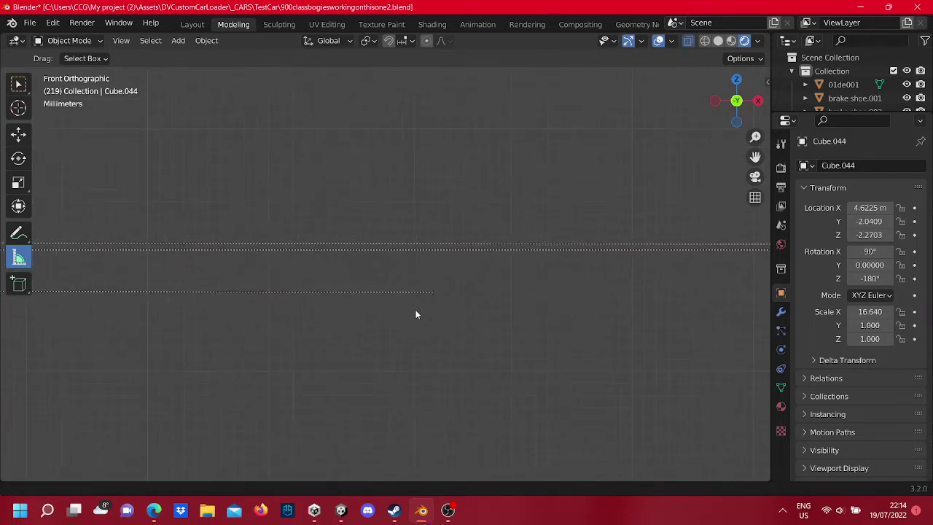
pyautogui.scroll(1, 455, 302)
pyautogui.scroll(1, 455, 292)
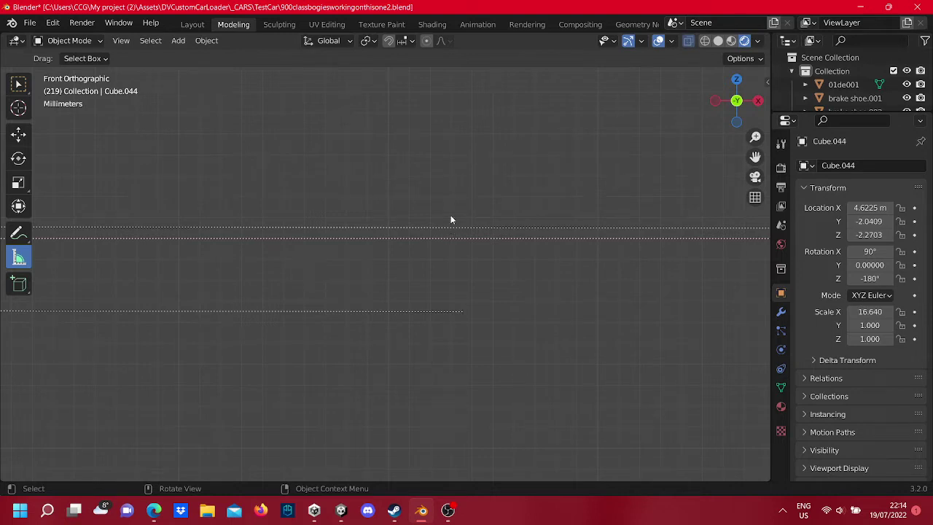
pyautogui.scroll(-1, 450, 220)
pyautogui.scroll(-1, 451, 219)
pyautogui.scroll(-1, 450, 220)
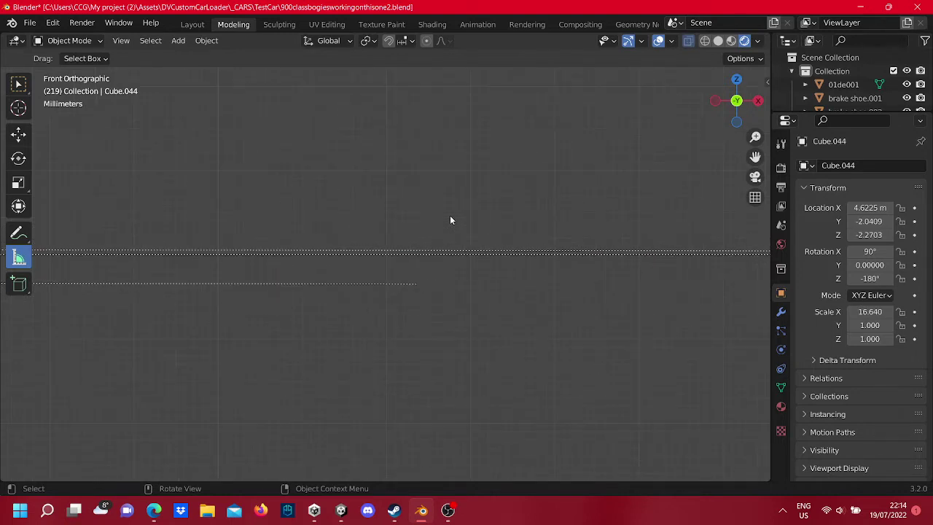
pyautogui.scroll(1, 449, 217)
pyautogui.scroll(1, 449, 217)
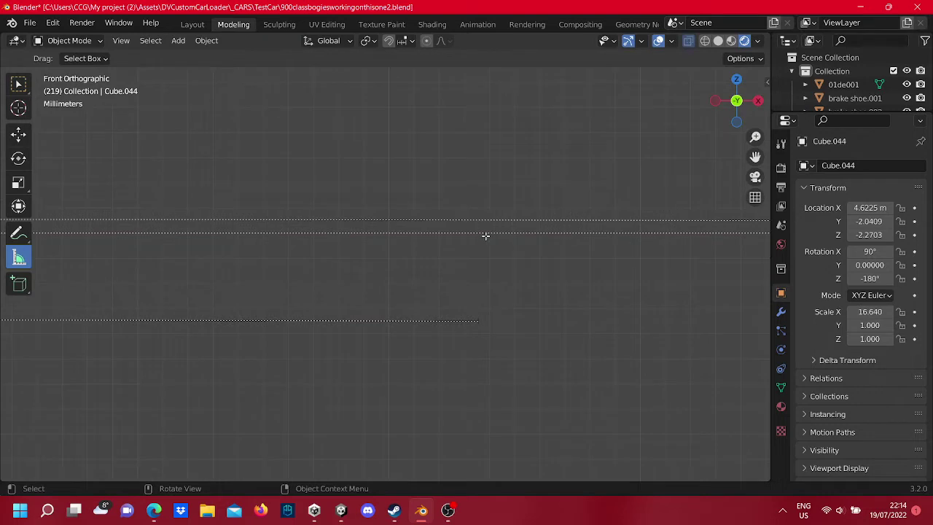
# Step: Draw a short annotation stroke at the rail top level with the Annotate tool
pyautogui.click(30, 232)
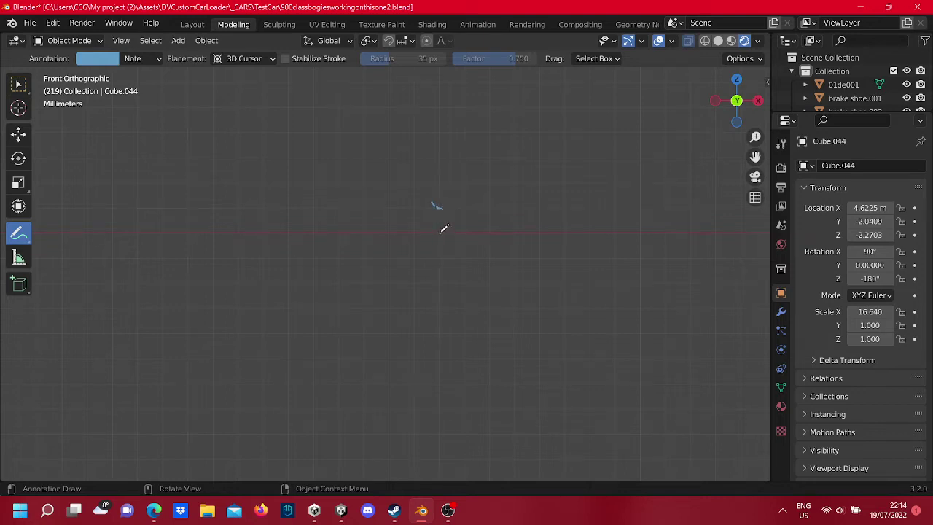
pyautogui.scroll(1, 438, 255)
pyautogui.moveTo(453, 198); pyautogui.dragTo(451, 227)
pyautogui.scroll(-1, 452, 248)
pyautogui.scroll(-1, 409, 259)
pyautogui.scroll(-1, 394, 292)
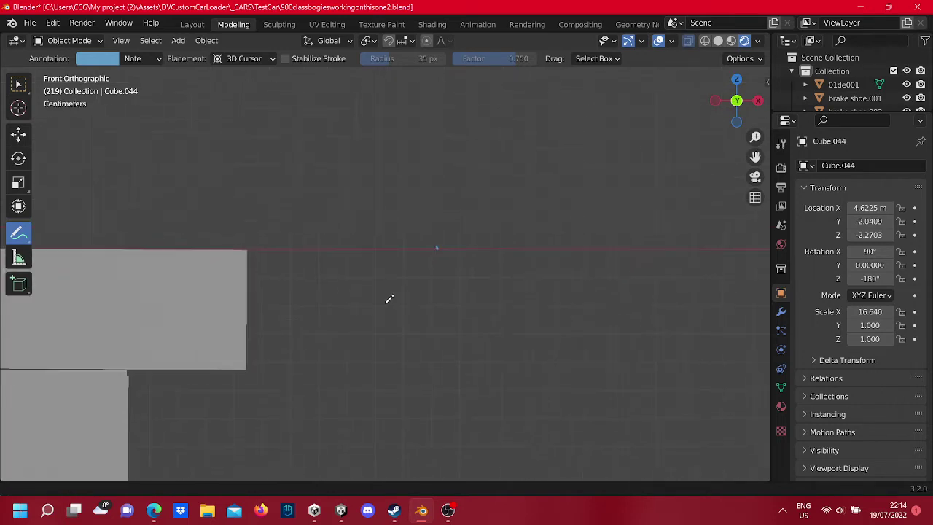
pyautogui.scroll(-2, 446, 284)
# Step: Select the I-beam rail object with box selection
pyautogui.scroll(-3, 437, 284)
pyautogui.press('Tab')
pyautogui.scroll(-3, 350, 350)
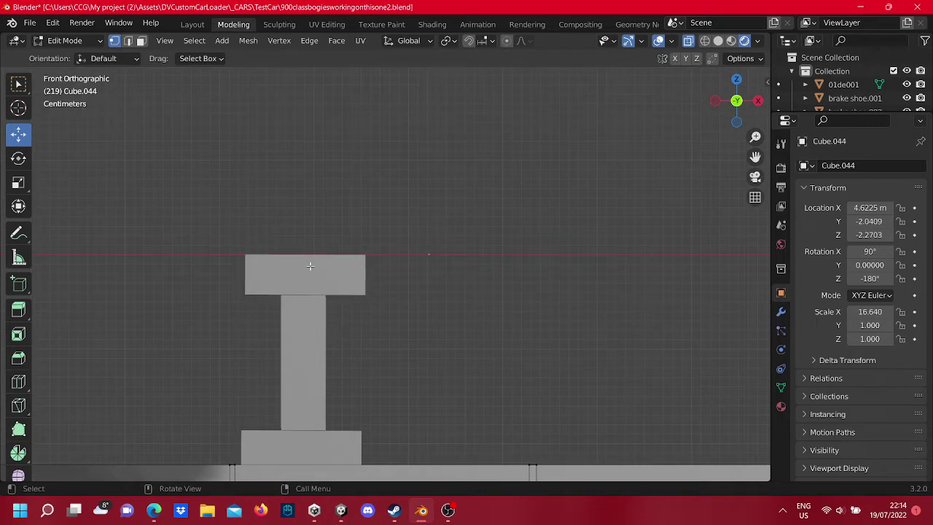
pyautogui.press('Tab')
pyautogui.press('w')
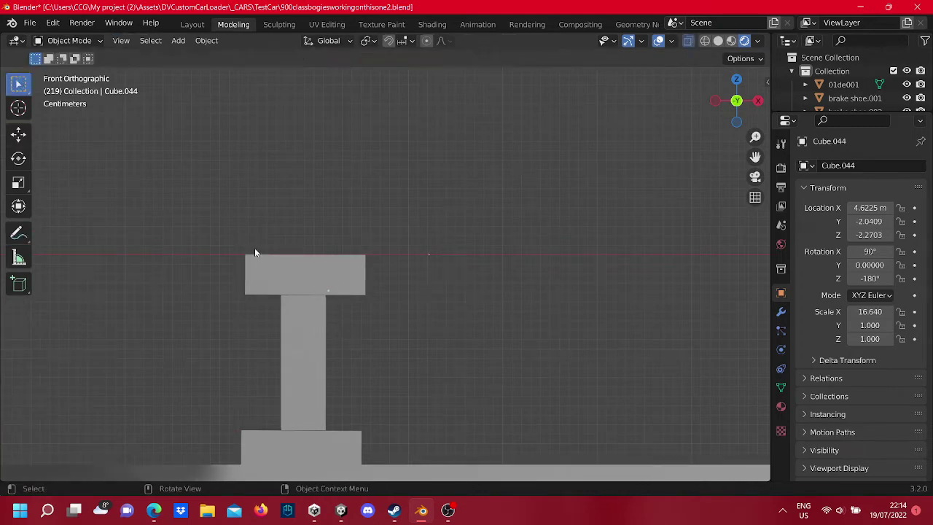
pyautogui.click(269, 258)
pyautogui.scroll(-3, 332, 379)
pyautogui.scroll(2, 352, 331)
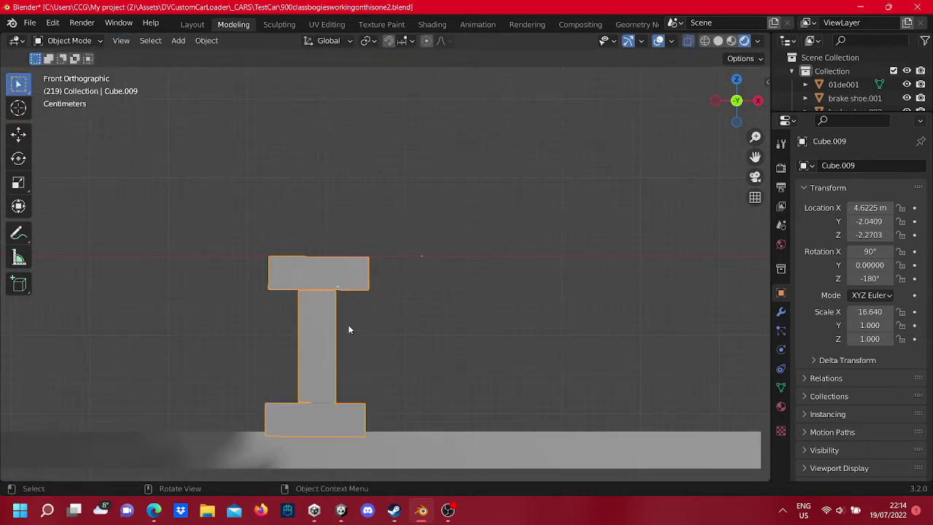
# Step: Duplicate the I-beam rail piece, leaving the copy in its original place
pyautogui.rightClick(342, 324)
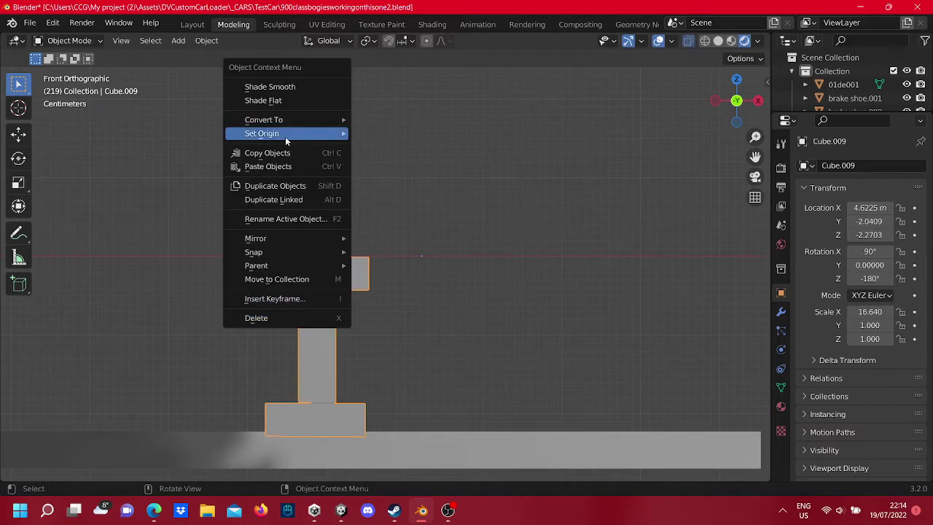
pyautogui.click(290, 191)
pyautogui.rightClick(325, 282)
pyautogui.scroll(-2, 115, 229)
pyautogui.scroll(-1, 116, 229)
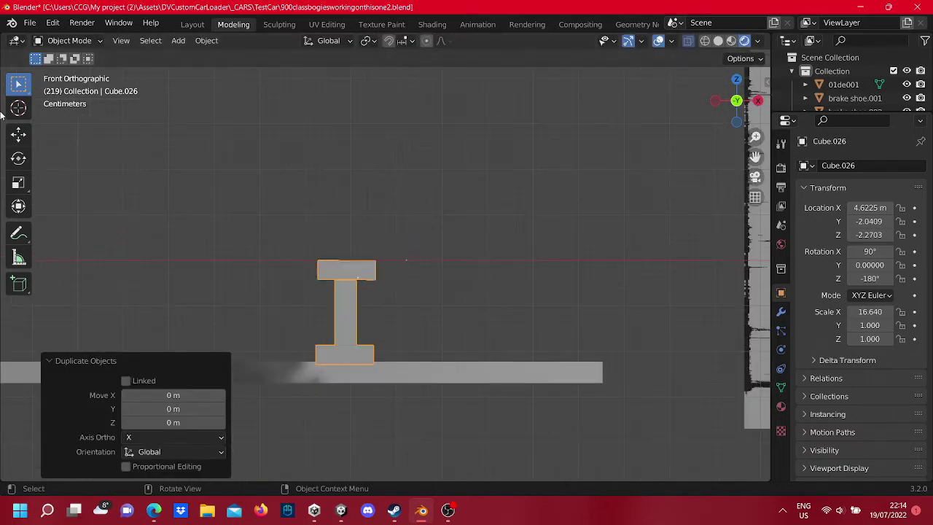
# Step: Move the copy's mesh 0.19459 m along X, then nudge it -0.001241 m
pyautogui.click(18, 133)
pyautogui.scroll(-1, 435, 349)
pyautogui.press('Tab')
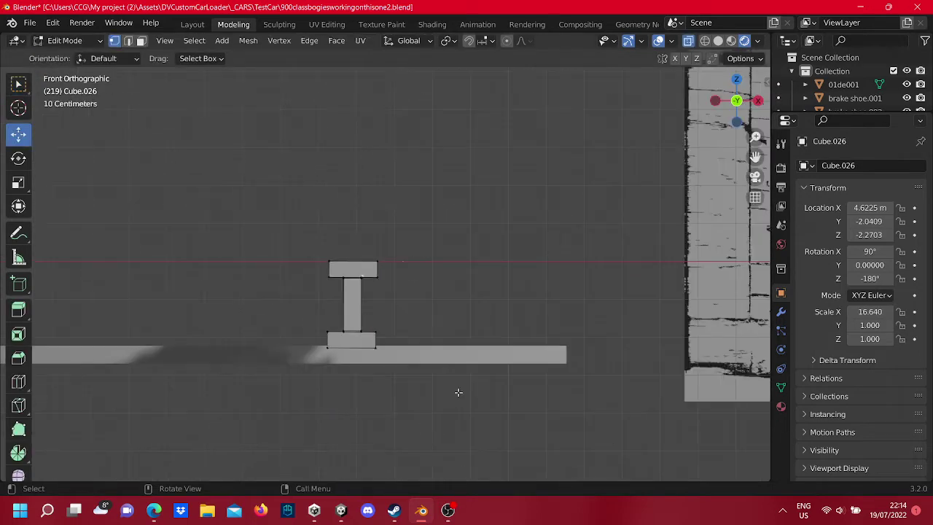
pyautogui.moveTo(458, 392); pyautogui.dragTo(320, 234)
pyautogui.scroll(4, 397, 341)
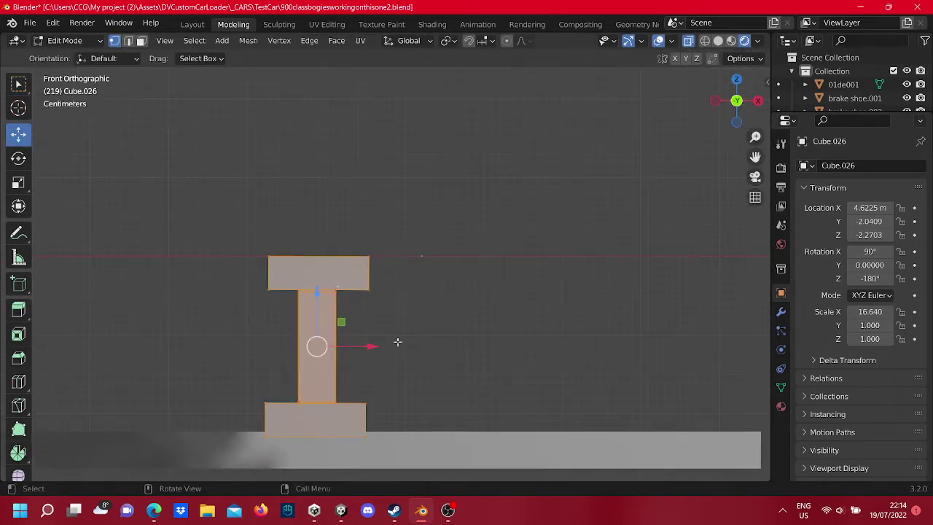
pyautogui.moveTo(372, 347); pyautogui.dragTo(529, 358)
pyautogui.scroll(2, 531, 335)
pyautogui.scroll(2, 545, 319)
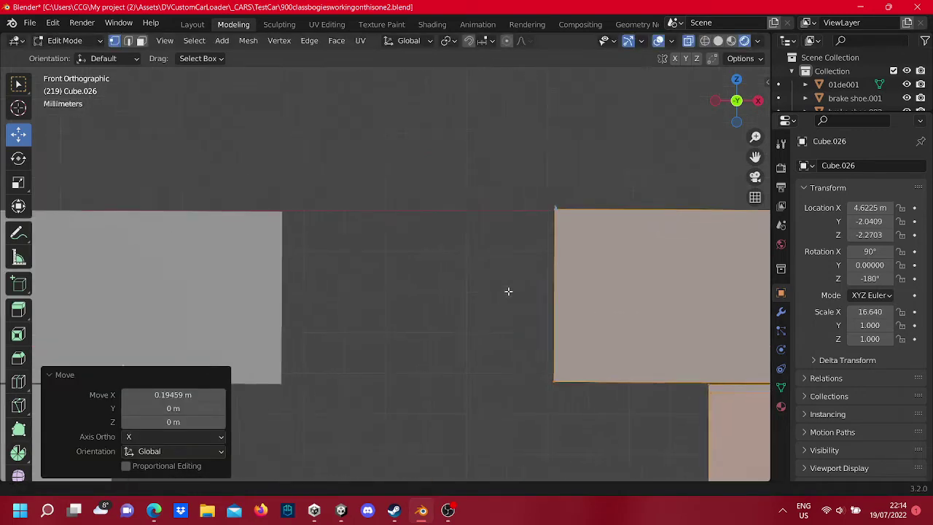
pyautogui.scroll(2, 438, 219)
pyautogui.scroll(-4, 505, 297)
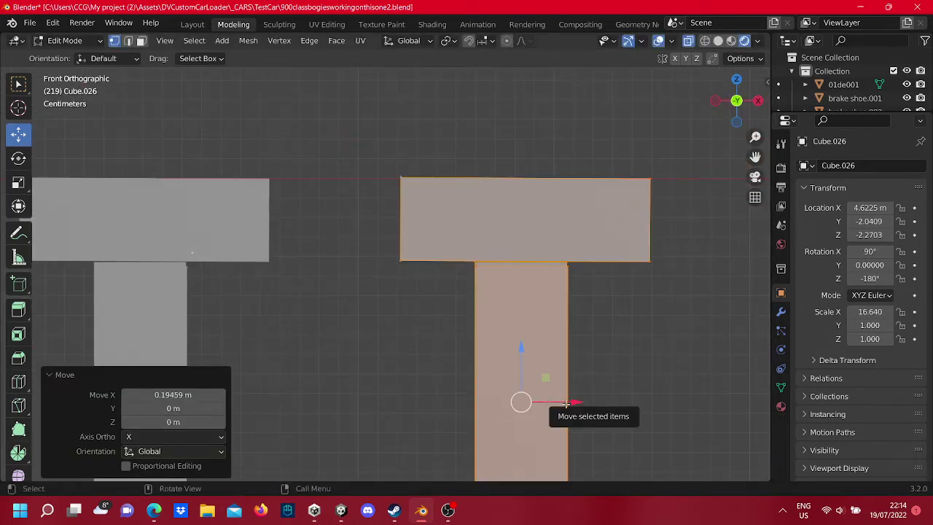
pyautogui.moveTo(551, 400); pyautogui.dragTo(564, 400)
# Step: Clear the mesh selection, frame both rails and leave edit mode
pyautogui.scroll(-4, 564, 394)
pyautogui.scroll(-4, 561, 357)
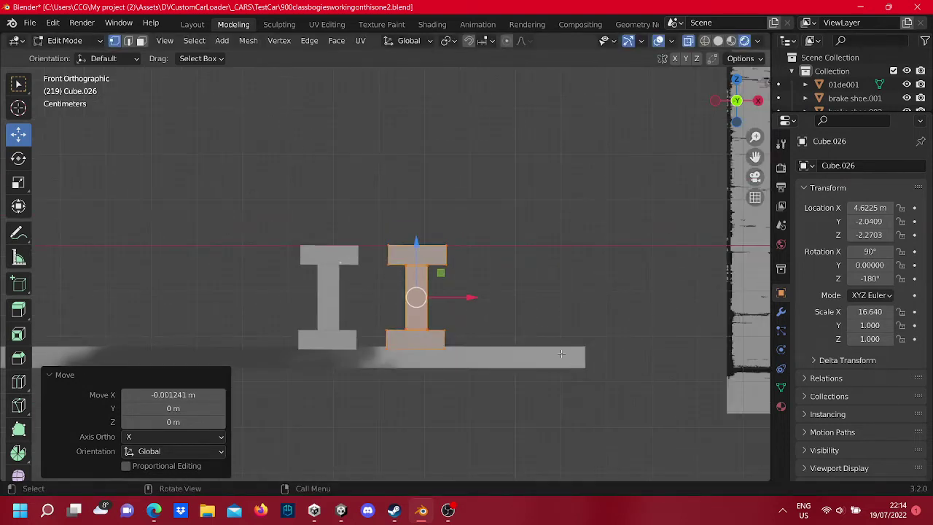
pyautogui.scroll(-3, 535, 333)
pyautogui.click(500, 285)
pyautogui.moveTo(501, 285)
pyautogui.keyDown('shift'); pyautogui.mouseDown(button='middle')
pyautogui.moveTo(618, 324)
pyautogui.moveTo(559, 313)
pyautogui.mouseUp(button='middle'); pyautogui.keyUp('shift')
pyautogui.press('Tab')
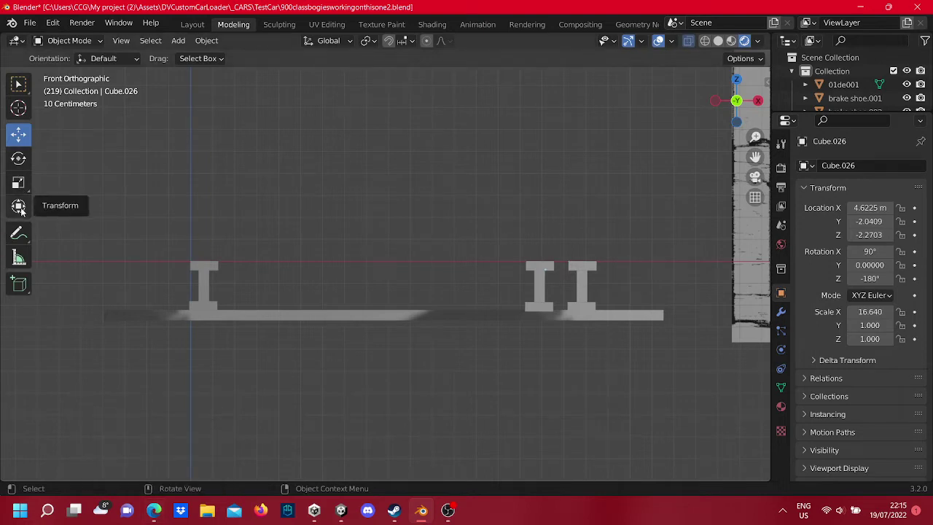
# Step: Measure the gap between the two rail heads as 1.60017 m
pyautogui.click(19, 233)
pyautogui.scroll(3, 319, 252)
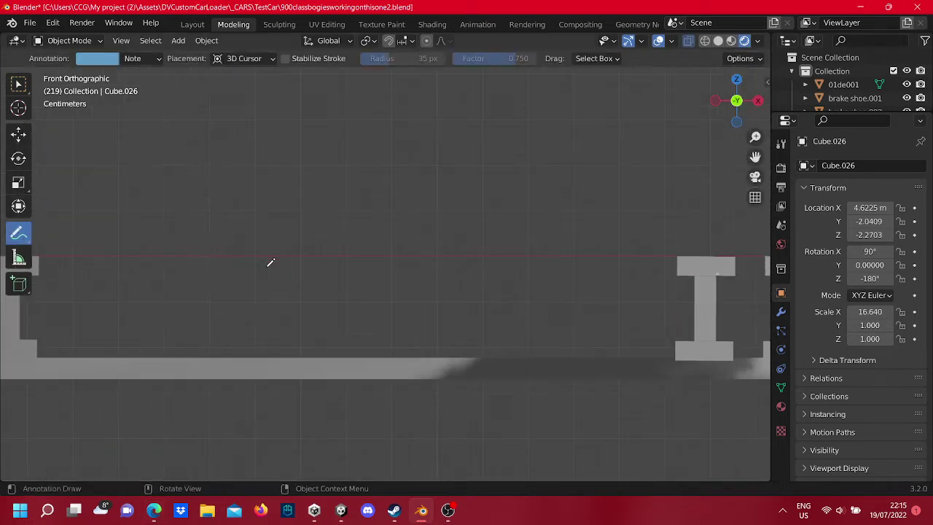
pyautogui.click(19, 258)
pyautogui.moveTo(765, 226); pyautogui.dragTo(242, 226)
# Step: Add a diagonal ruler above the rails and bend it into a 54° angle measurement
pyautogui.scroll(1, 250, 224)
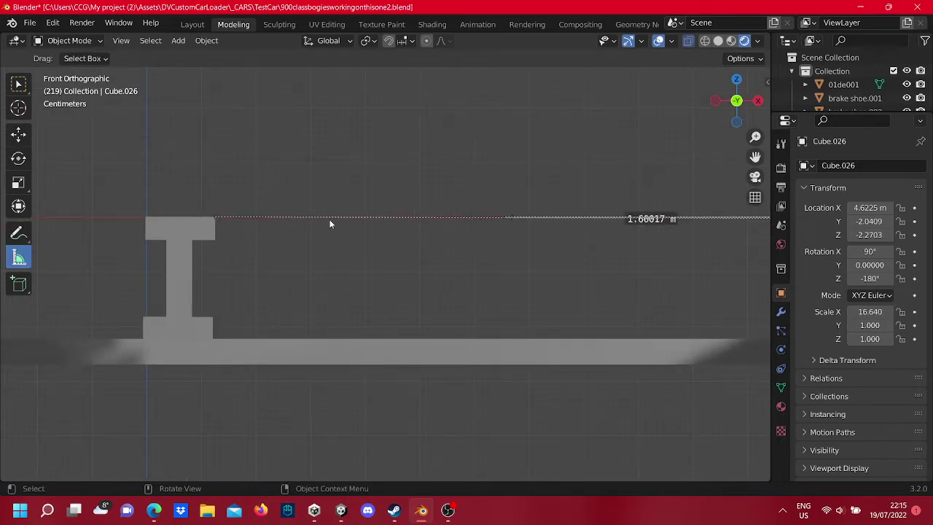
pyautogui.scroll(-2, 296, 215)
pyautogui.moveTo(458, 229); pyautogui.dragTo(458, 229)
pyautogui.moveTo(458, 229)
pyautogui.keyDown('shift'); pyautogui.mouseDown(button='middle')
pyautogui.moveTo(354, 243)
pyautogui.moveTo(564, 272)
pyautogui.mouseUp(button='middle'); pyautogui.keyUp('shift')
pyautogui.scroll(2, 564, 272)
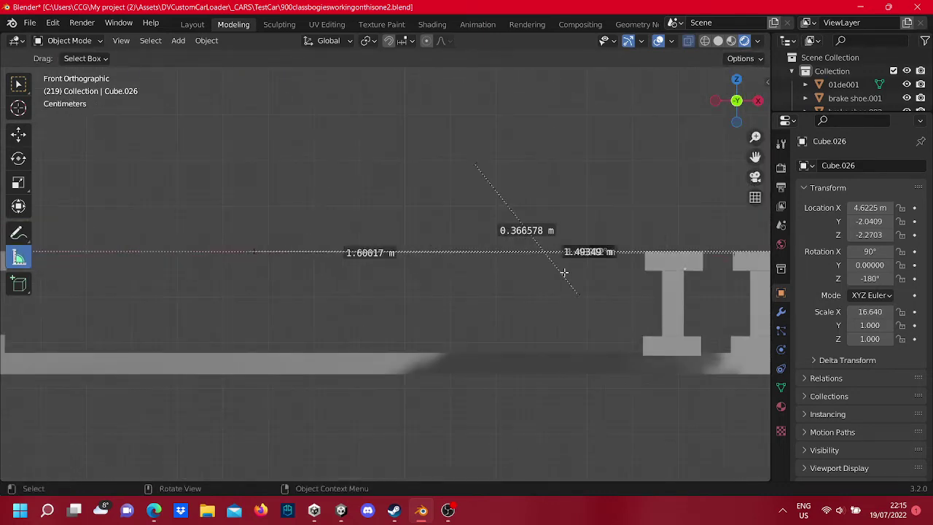
pyautogui.moveTo(577, 292); pyautogui.dragTo(453, 132)
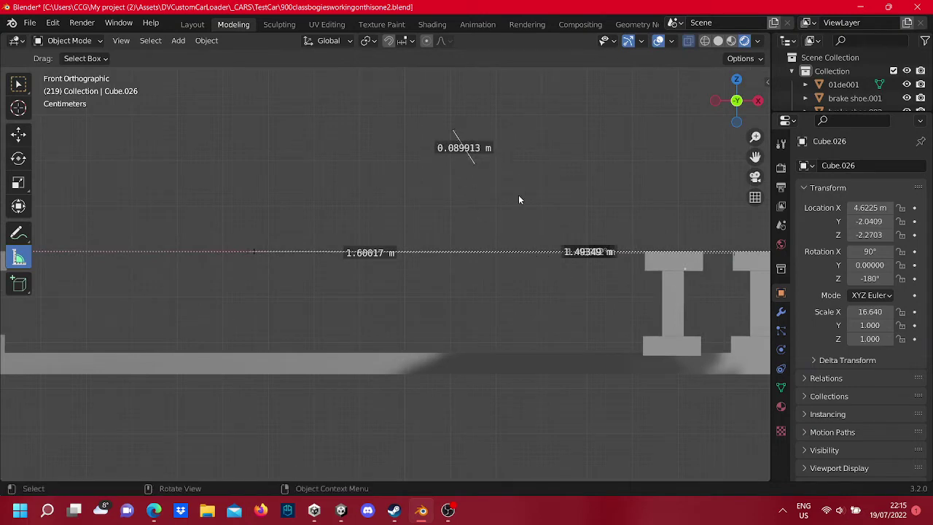
pyautogui.moveTo(608, 254); pyautogui.dragTo(495, 155)
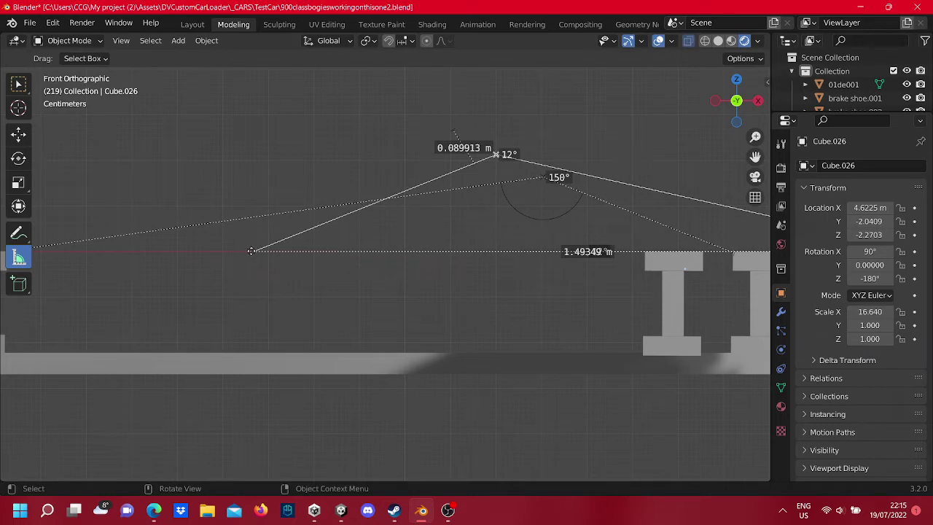
pyautogui.moveTo(291, 96); pyautogui.dragTo(583, 251)
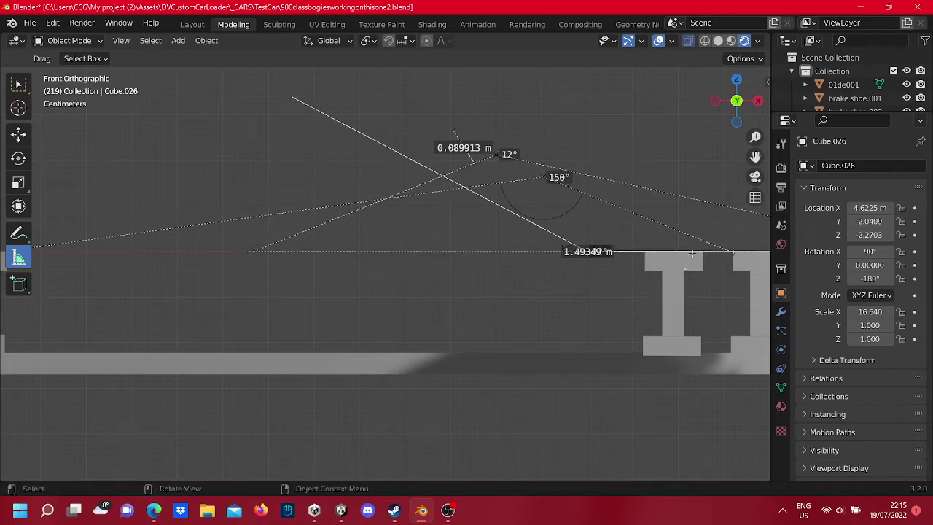
pyautogui.moveTo(732, 251); pyautogui.dragTo(468, 99)
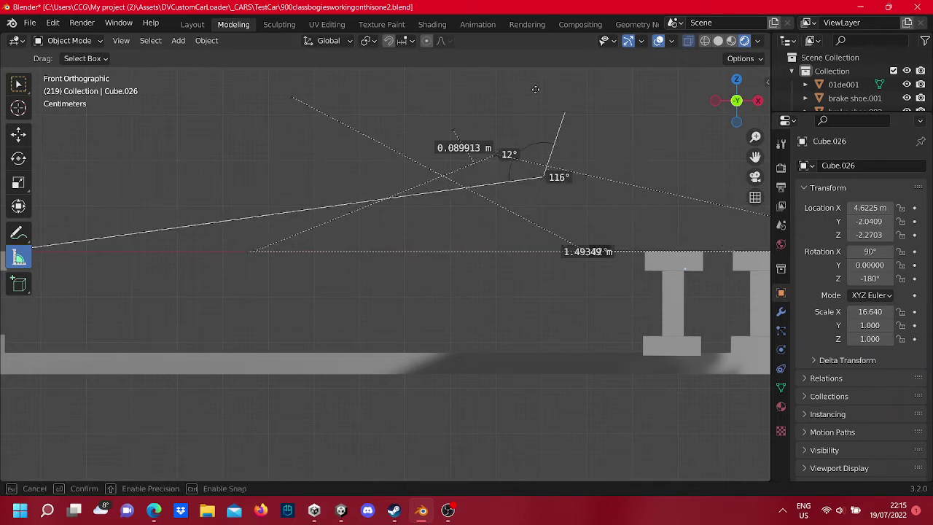
pyautogui.scroll(-2, 558, 207)
# Step: Measure a 0.051097 m gap and a 0.792486 m diagonal up from the right rail's foot
pyautogui.moveTo(491, 312); pyautogui.dragTo(529, 280)
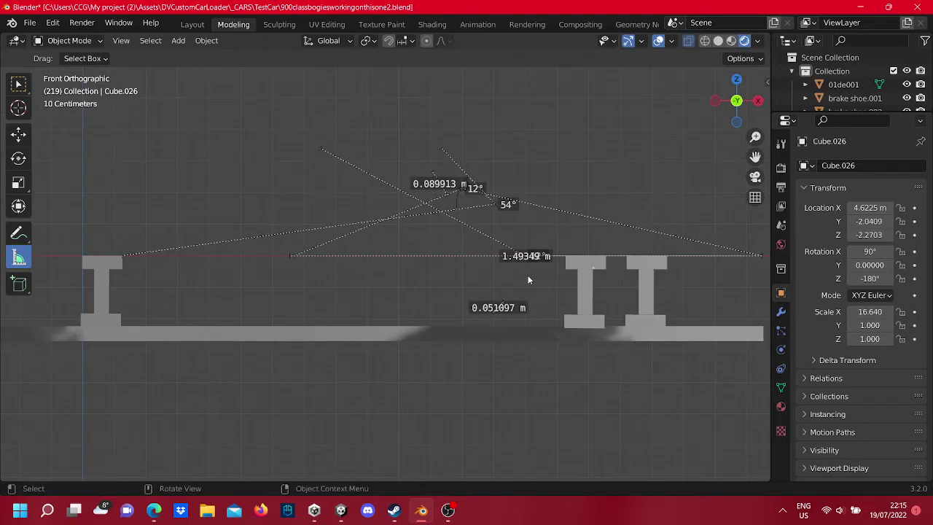
pyautogui.rightClick(571, 312)
pyautogui.press('Escape')
pyautogui.moveTo(567, 318)
pyautogui.mouseDown()
pyautogui.moveTo(424, 197)
pyautogui.moveTo(368, 175)
pyautogui.mouseUp()
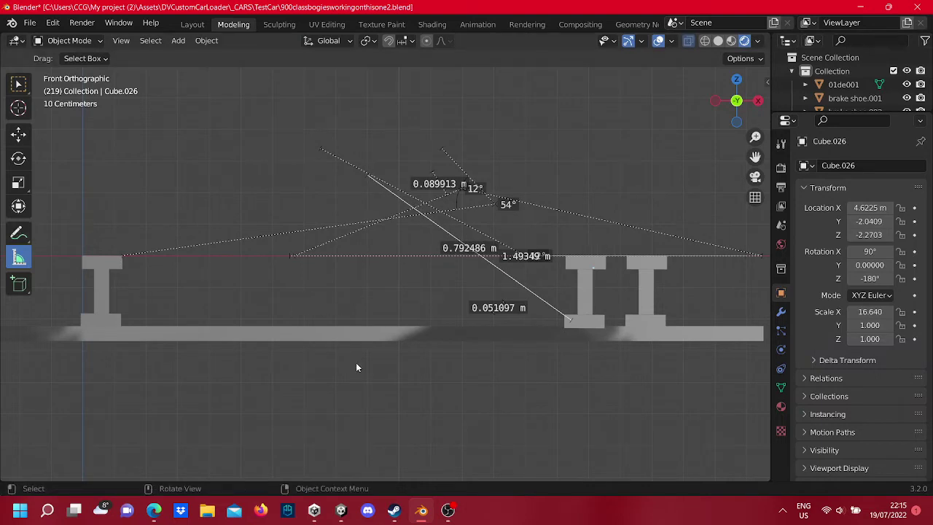
# Step: Return to Edge, open a new tab on the Google home page and dismiss the fan-control popup
pyautogui.click(154, 510)
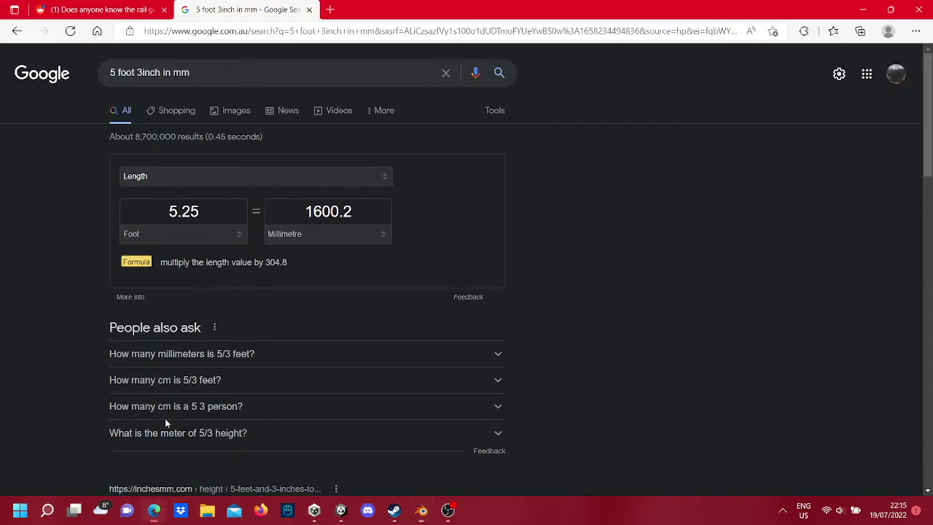
pyautogui.click(329, 10)
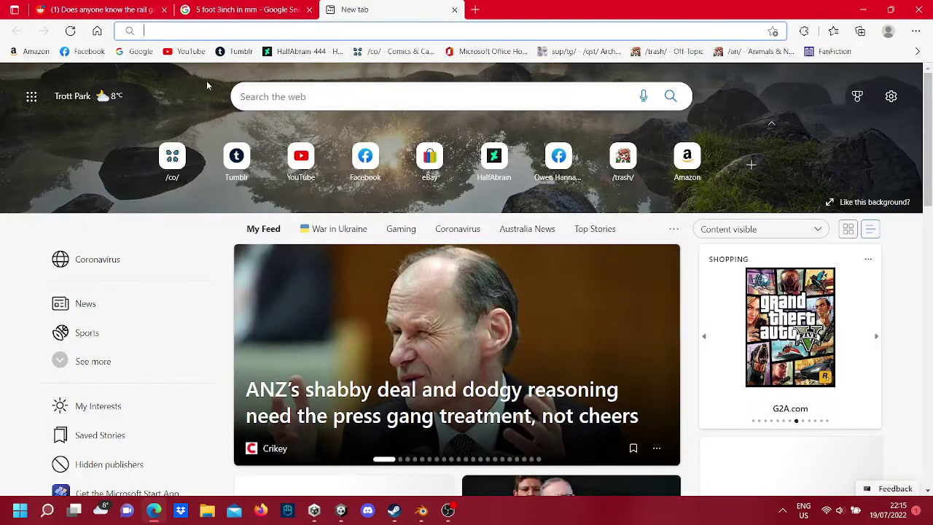
pyautogui.click(135, 49)
pyautogui.write('d')
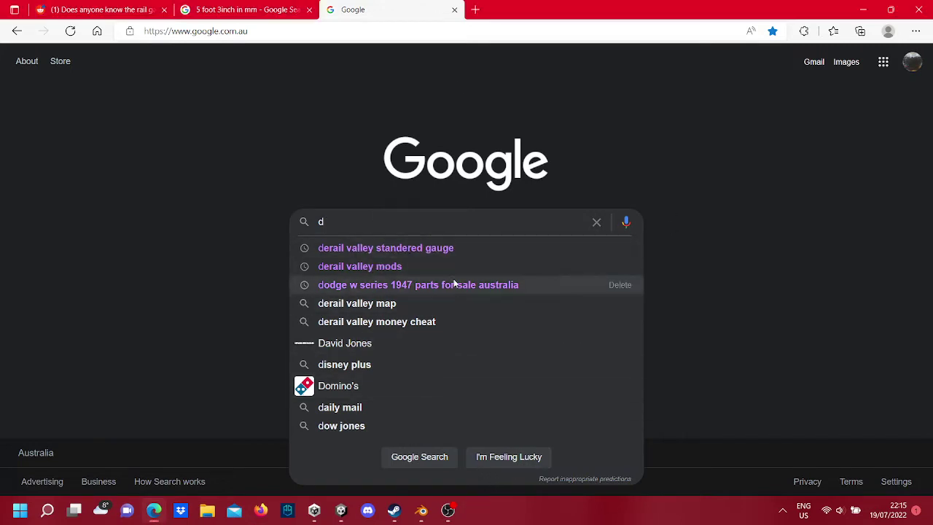
pyautogui.press('BackSpace')
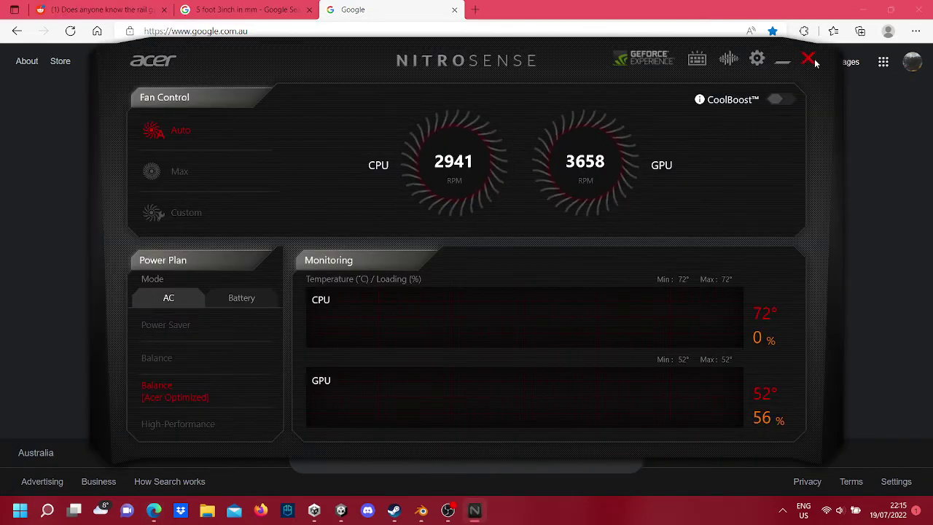
pyautogui.click(808, 58)
# Step: Search 'blender how to get rid of measure lines', accepting Google's spelling correction
pyautogui.write('blen')
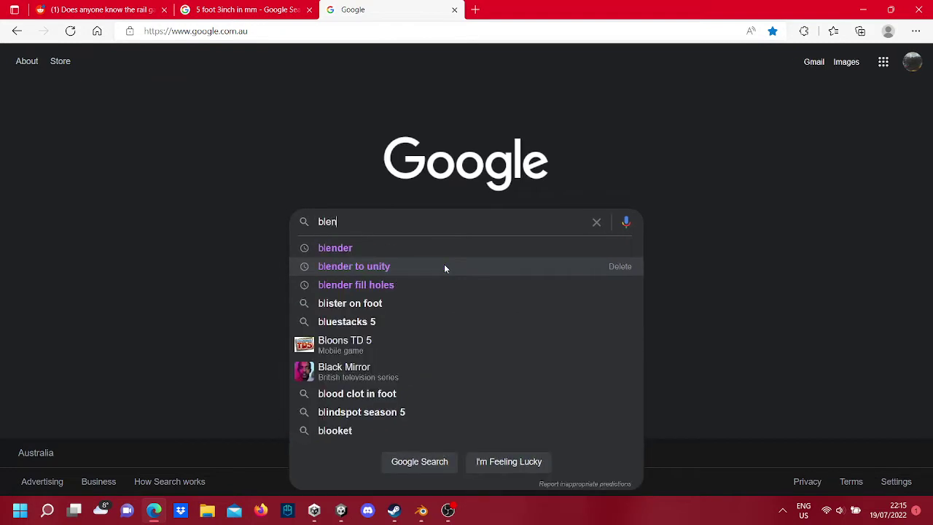
pyautogui.write('der how t')
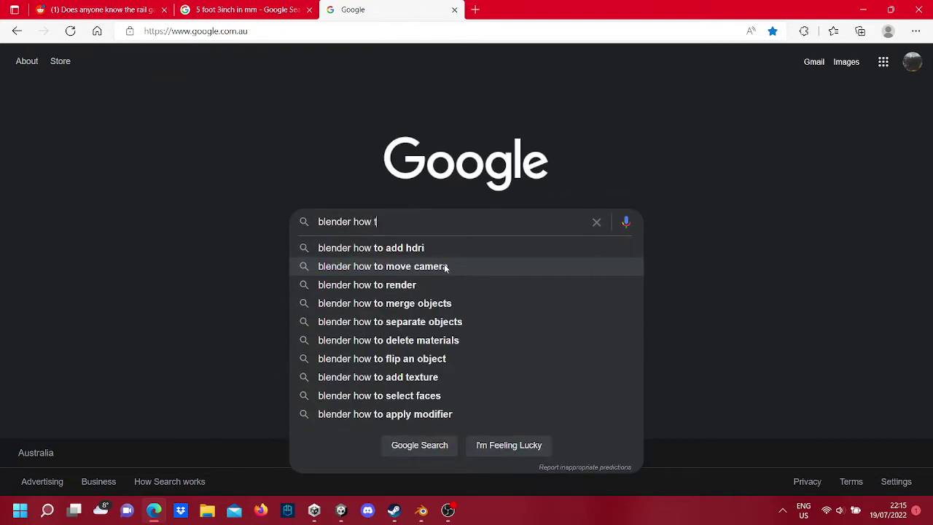
pyautogui.write('o get r')
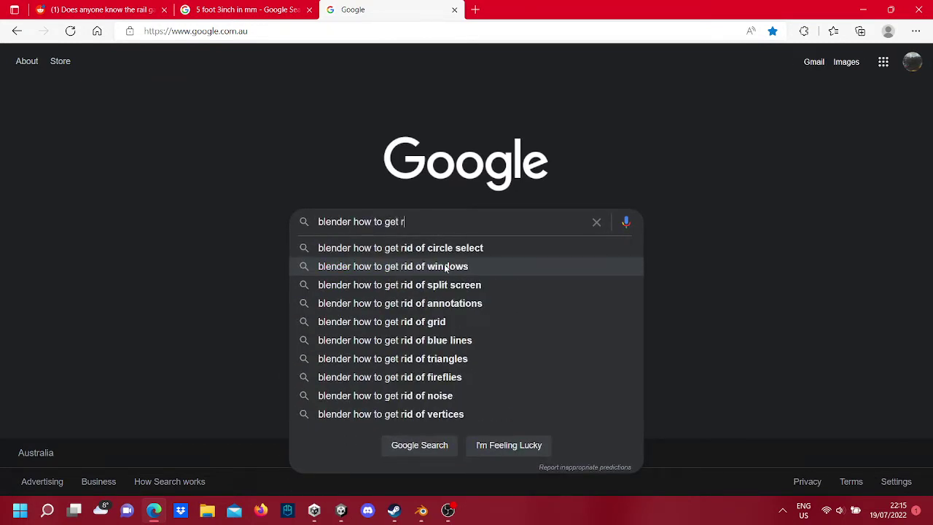
pyautogui.write('if')
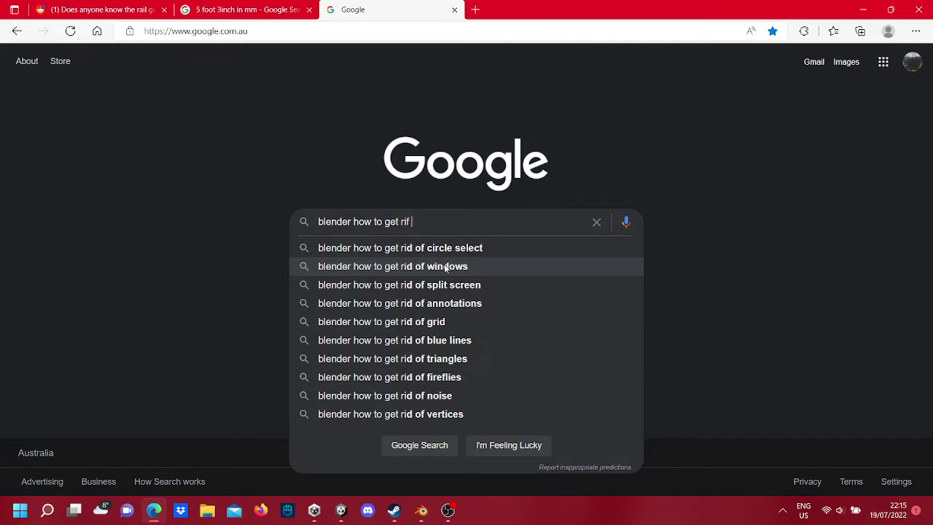
pyautogui.press('BackSpace')
pyautogui.press('BackSpace')
pyautogui.write('d o')
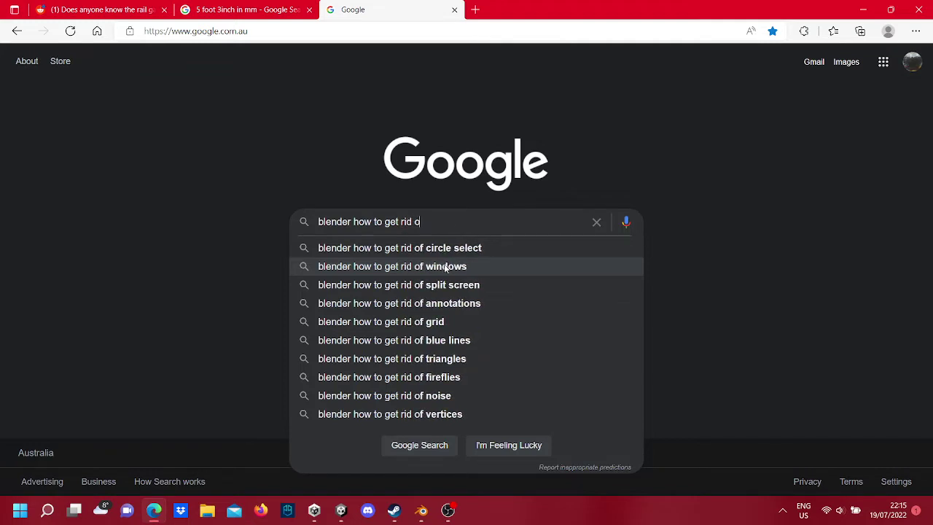
pyautogui.write('f mes')
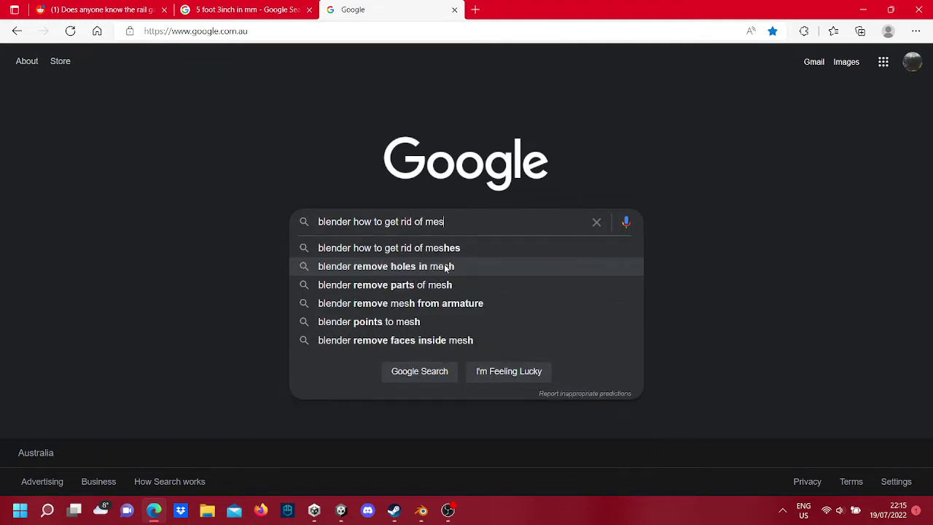
pyautogui.write('er')
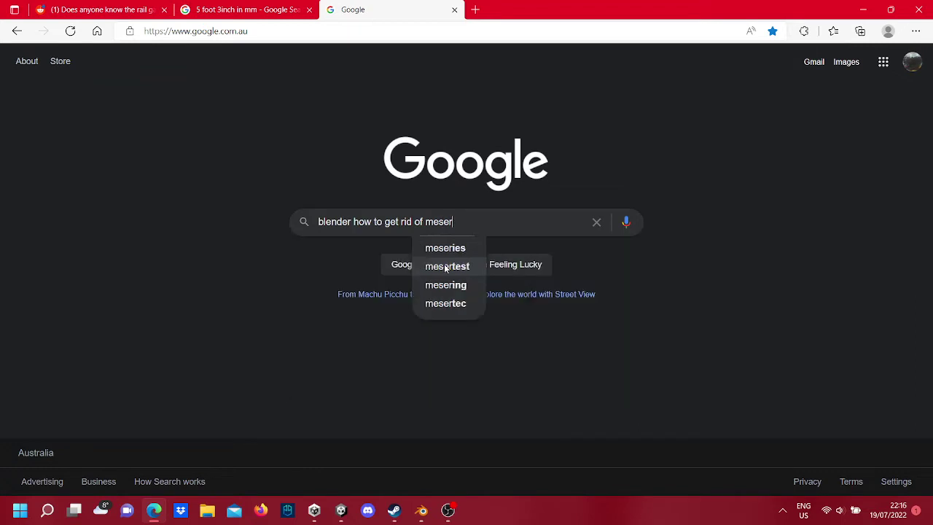
pyautogui.write(' l')
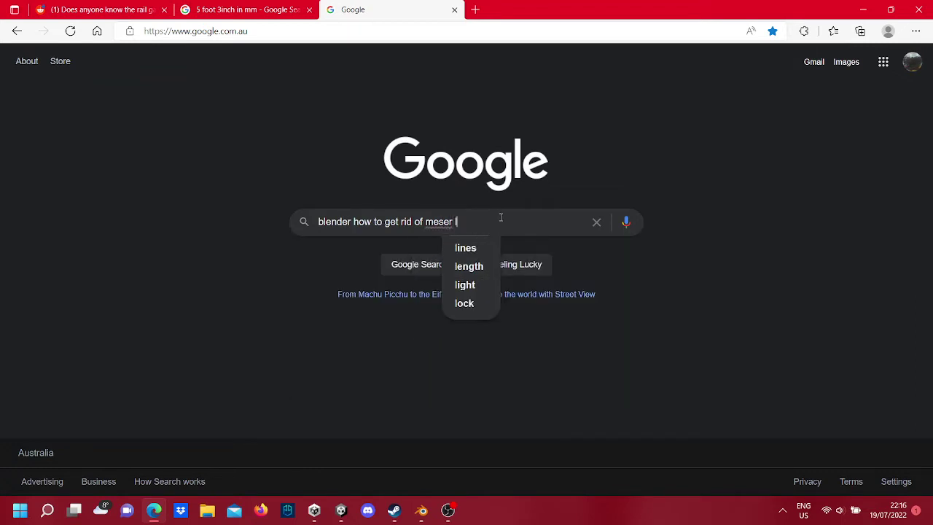
pyautogui.write('ines')
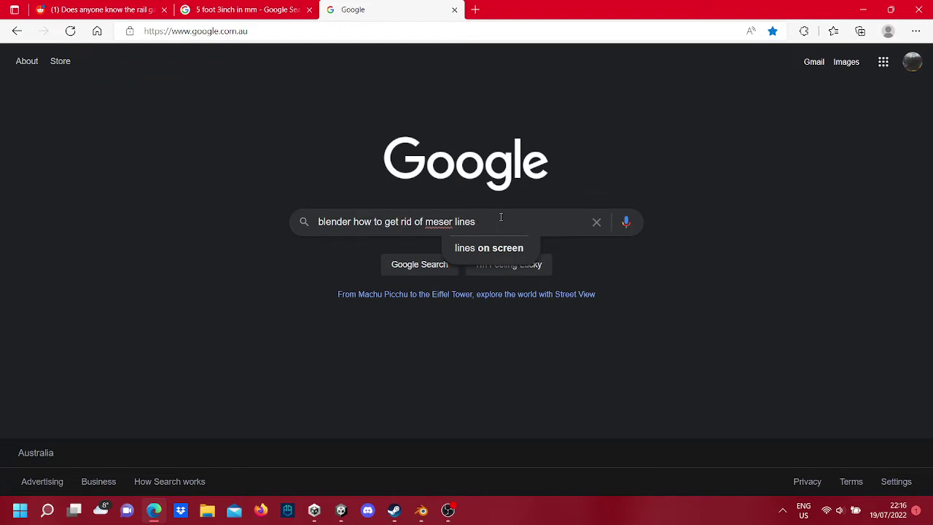
pyautogui.press('Return')
pyautogui.click(353, 167)
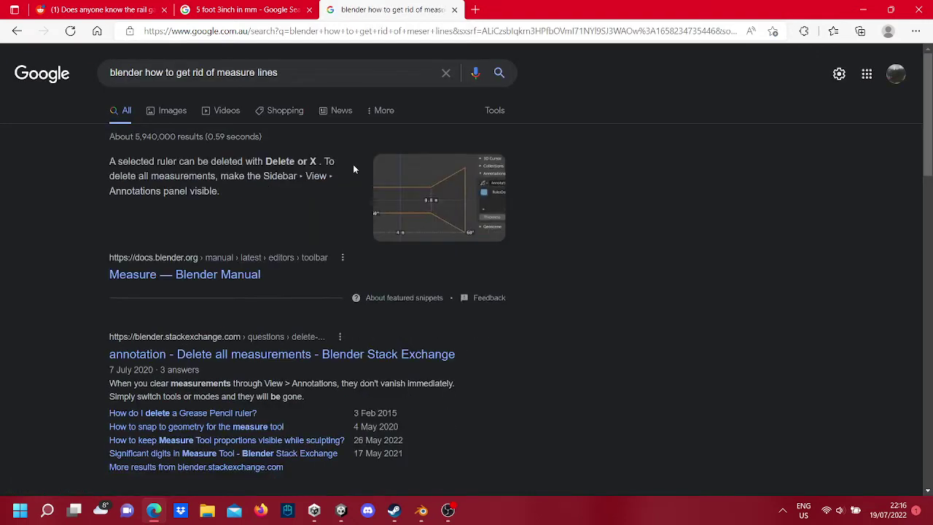
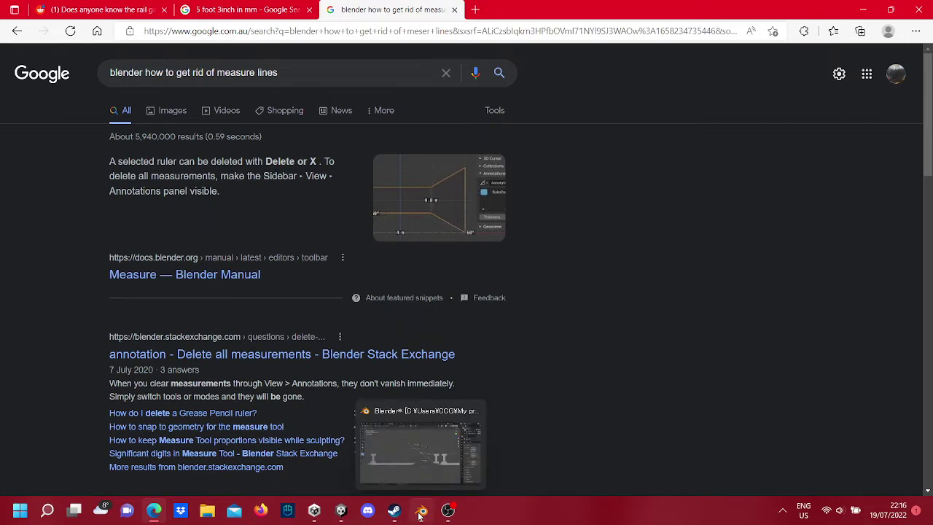
# Step: Switch from the Chrome search results back to the Blender rail model
pyautogui.click(421, 473)
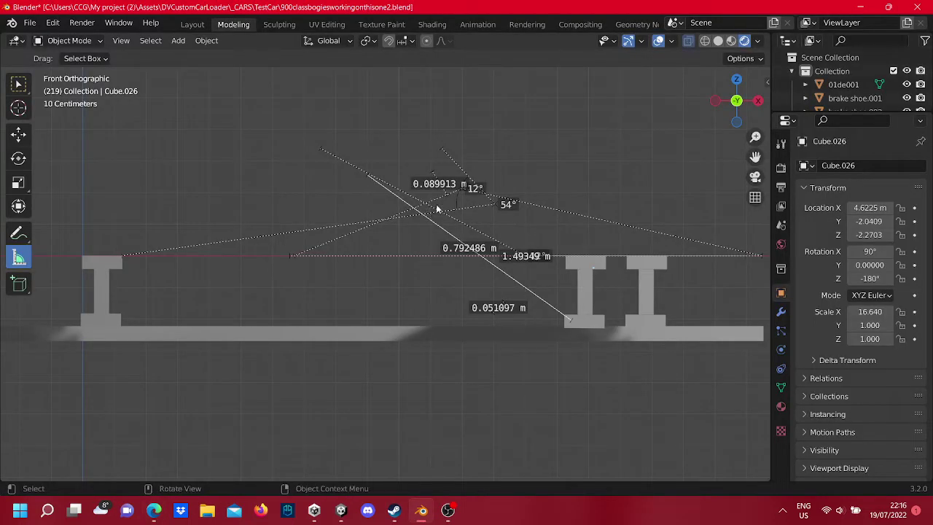
# Step: Delete the old measurement rulers over the rails, which accidentally also removes an I-beam
pyautogui.press('x')
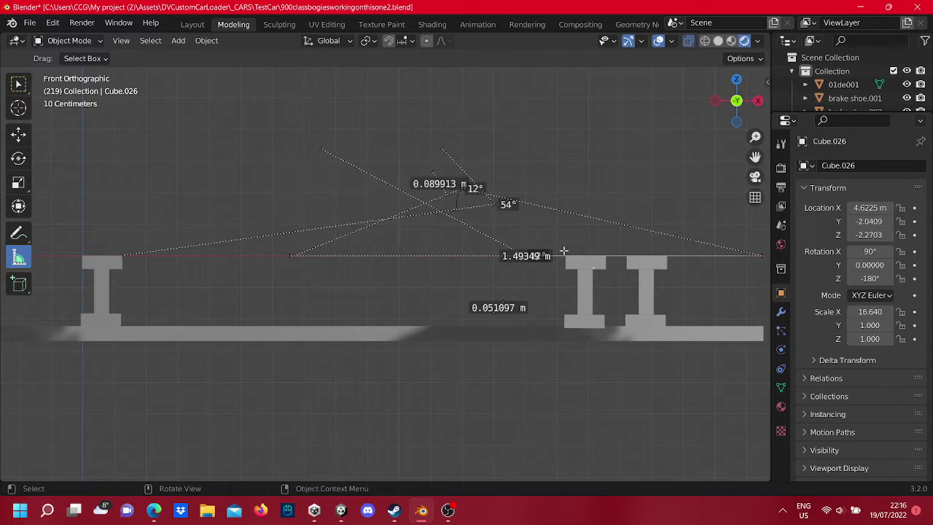
pyautogui.press('x')
pyautogui.click(526, 255)
pyautogui.press('x')
pyautogui.press('Escape')
pyautogui.moveTo(567, 372); pyautogui.dragTo(470, 216)
pyautogui.press('x')
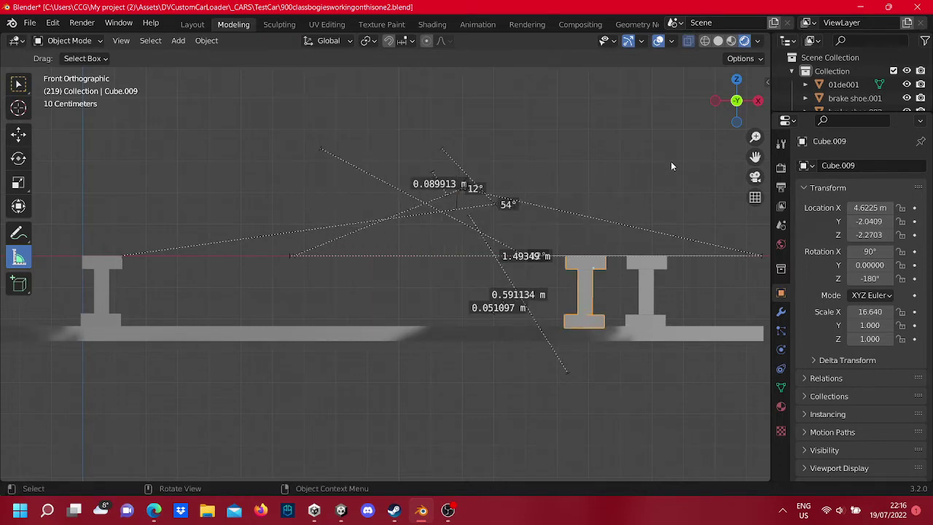
pyautogui.press('x')
pyautogui.click(591, 157)
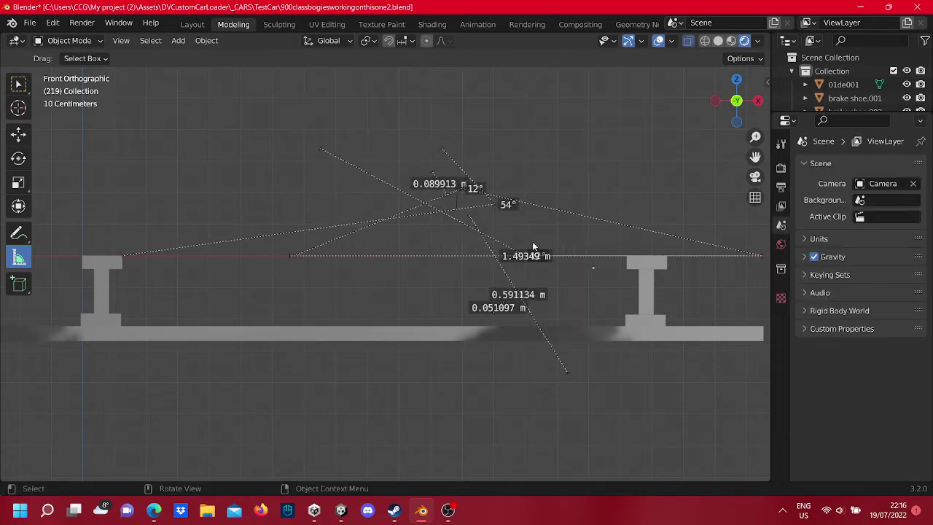
# Step: Undo with Ctrl+Z to restore the deleted I-beam rail piece
pyautogui.hotkey('ctrl', 'z')
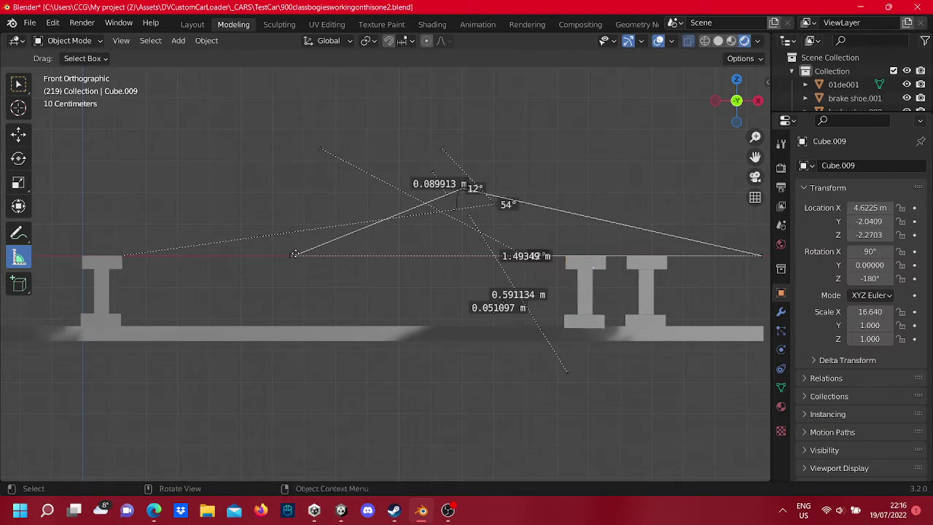
pyautogui.hotkey('ctrl', 'z')
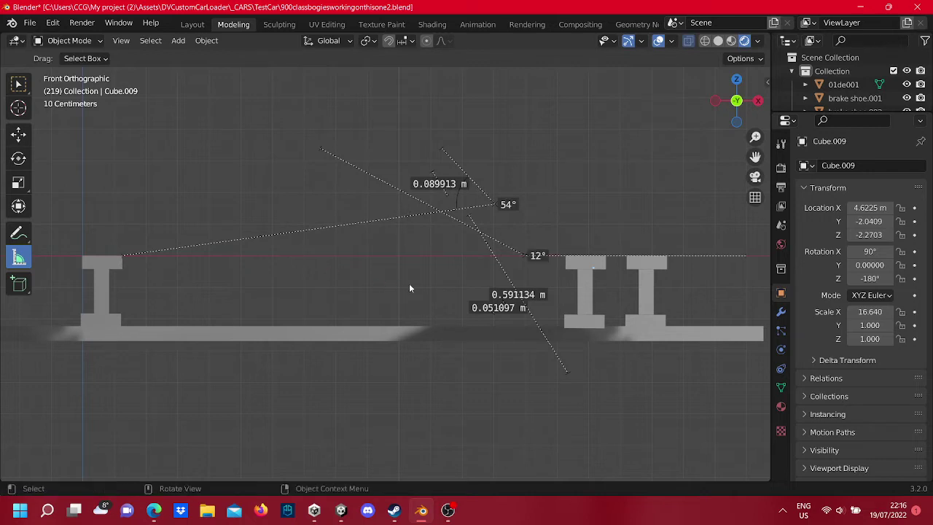
pyautogui.hotkey('ctrl', 'z')
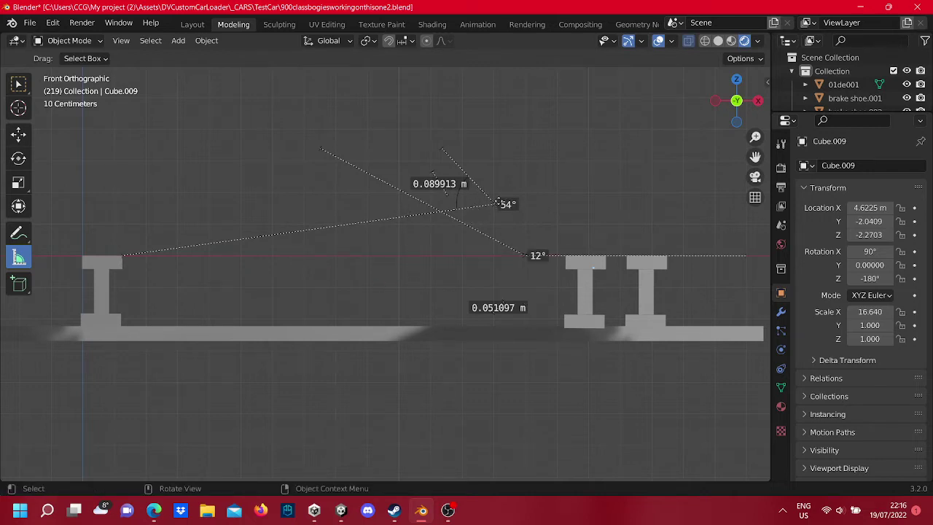
pyautogui.hotkey('ctrl', 'z')
pyautogui.hotkey('ctrl', 'z')
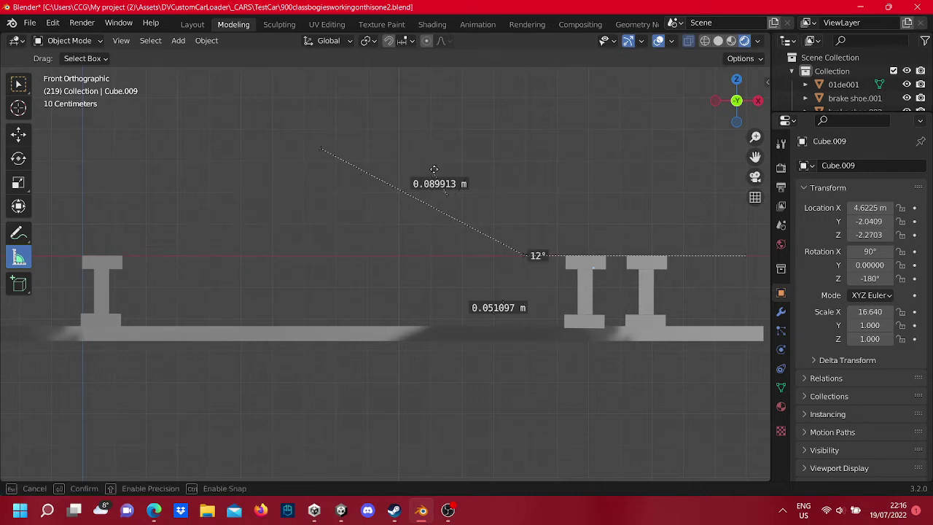
pyautogui.hotkey('ctrl', 'z')
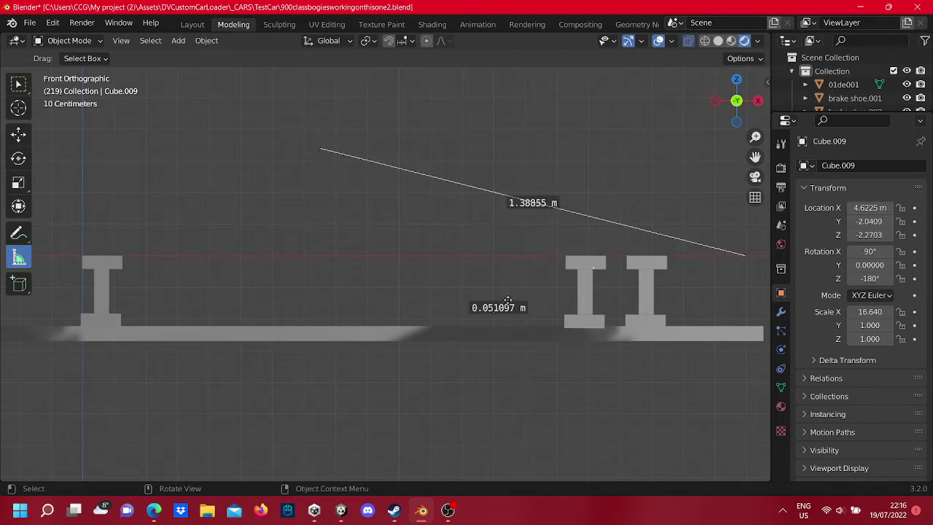
# Step: Snap one ruler end to the left rail's top and pull the other left to about 1.00 m
pyautogui.moveTo(321, 144); pyautogui.dragTo(122, 255)
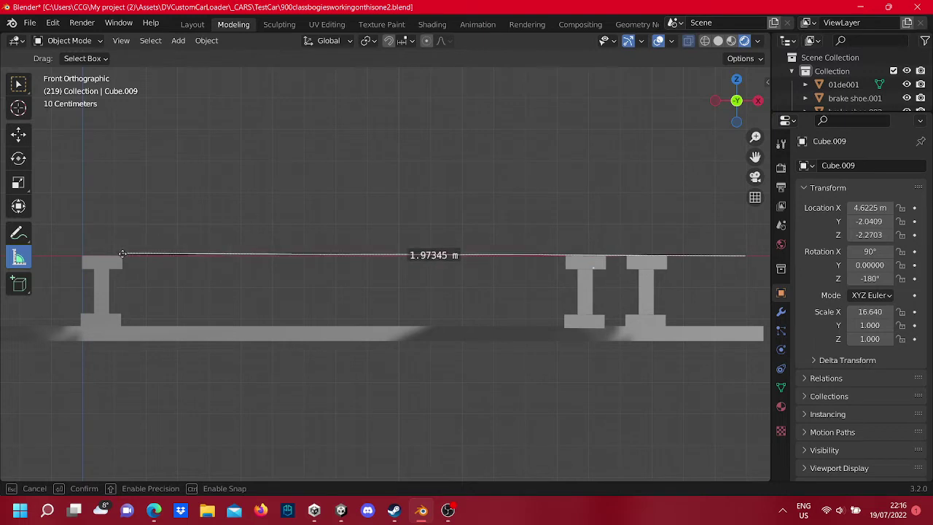
pyautogui.moveTo(122, 255); pyautogui.dragTo(123, 256)
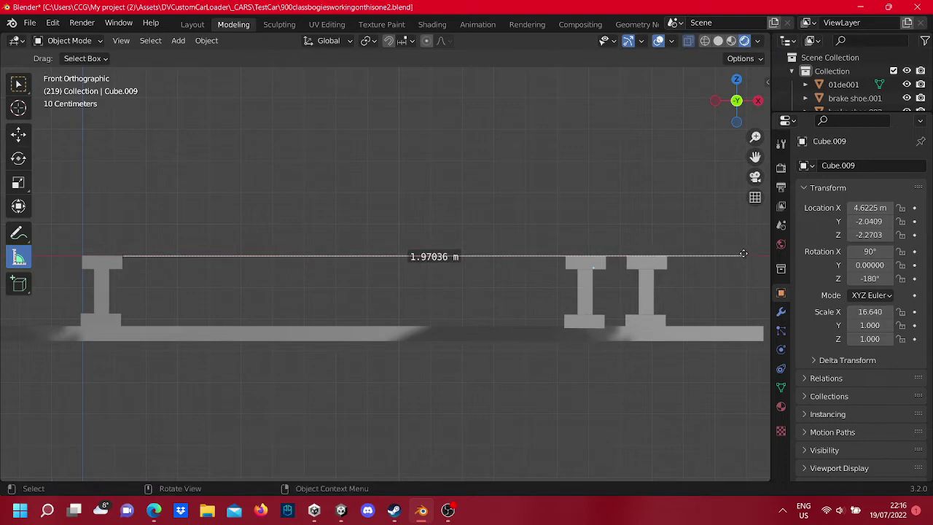
pyautogui.moveTo(743, 254)
pyautogui.mouseDown()
pyautogui.moveTo(478, 265)
pyautogui.moveTo(427, 257)
pyautogui.moveTo(440, 257)
pyautogui.mouseUp()
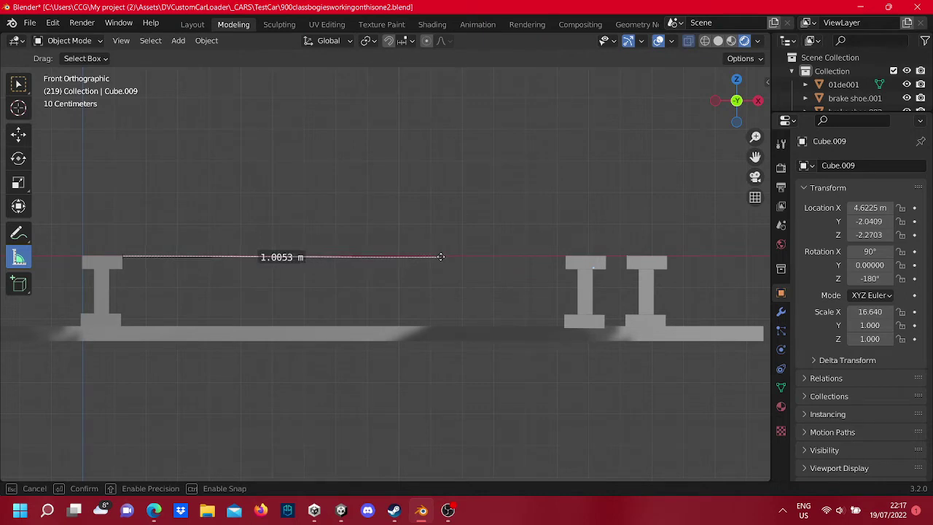
pyautogui.moveTo(441, 257); pyautogui.dragTo(440, 255)
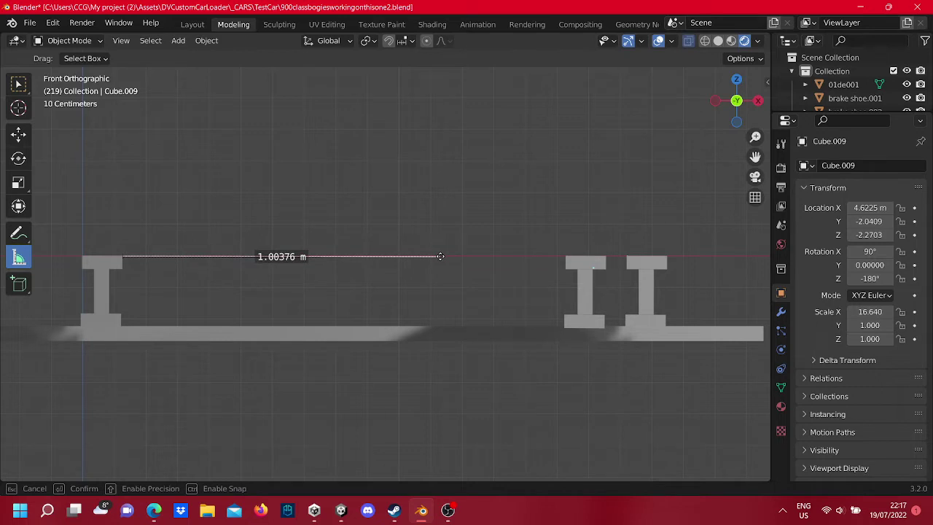
# Step: Zoom in and nudge the ruler's right endpoint back and forth toward 1 m
pyautogui.scroll(3, 441, 256)
pyautogui.scroll(3, 473, 247)
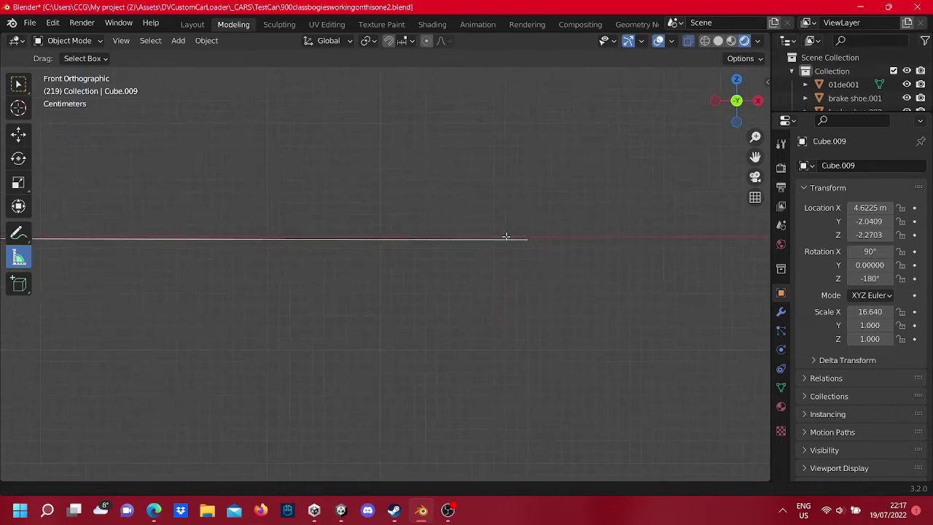
pyautogui.moveTo(505, 236)
pyautogui.mouseDown()
pyautogui.moveTo(512, 245)
pyautogui.moveTo(512, 235)
pyautogui.mouseUp()
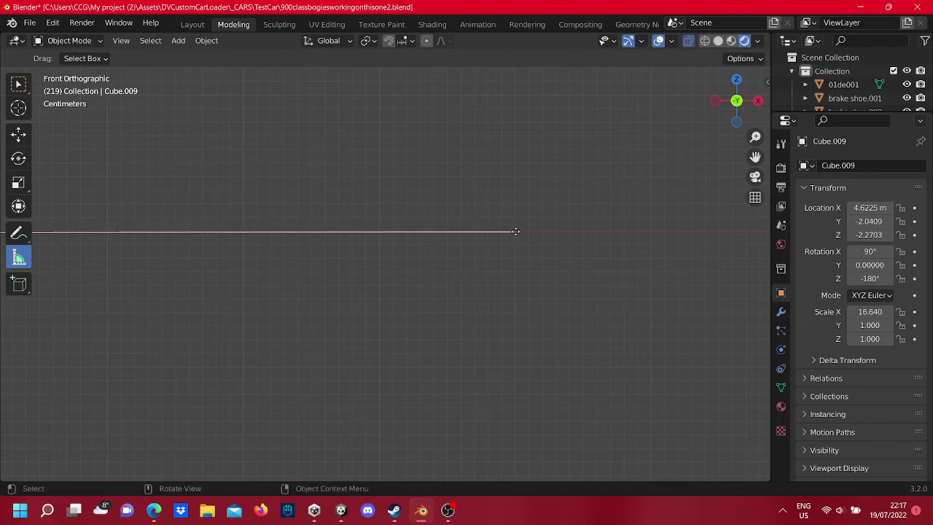
pyautogui.scroll(-2, 512, 235)
pyautogui.scroll(2, 511, 235)
pyautogui.scroll(2, 491, 259)
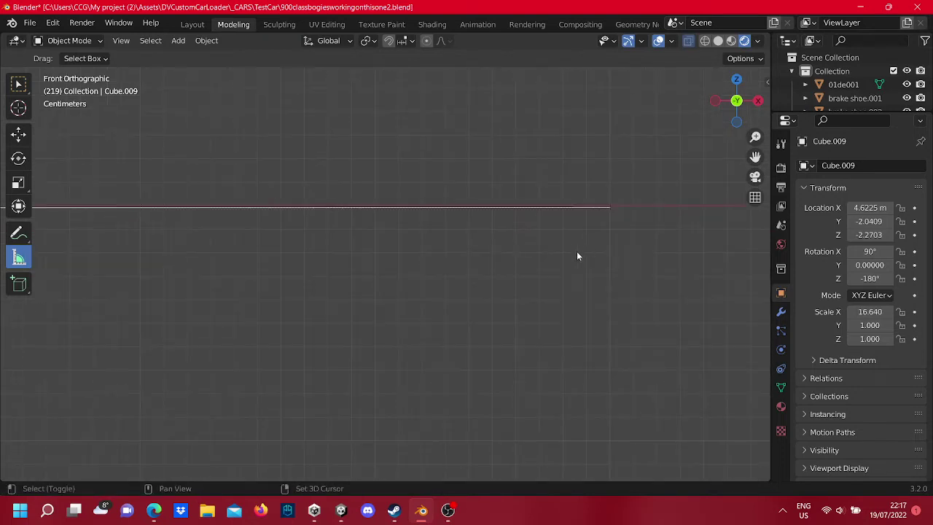
pyautogui.scroll(-2, 577, 254)
pyautogui.moveTo(439, 240); pyautogui.dragTo(488, 232)
pyautogui.scroll(-2, 476, 253)
pyautogui.scroll(1, 474, 257)
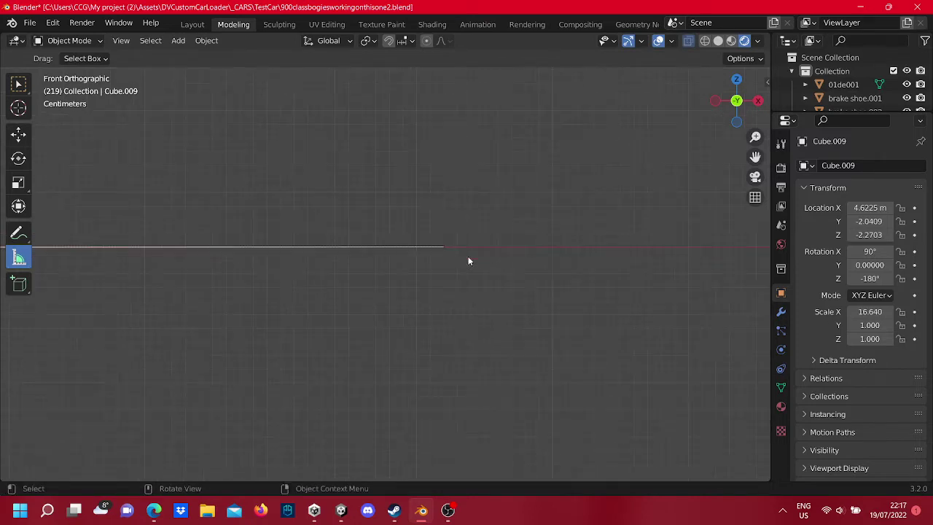
pyautogui.scroll(1, 506, 264)
pyautogui.scroll(-1, 442, 285)
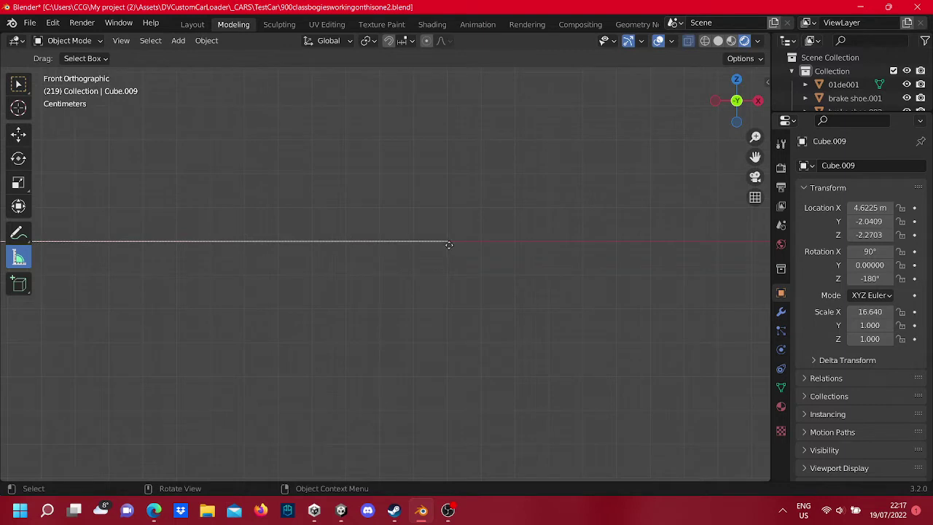
pyautogui.moveTo(449, 245); pyautogui.dragTo(514, 241)
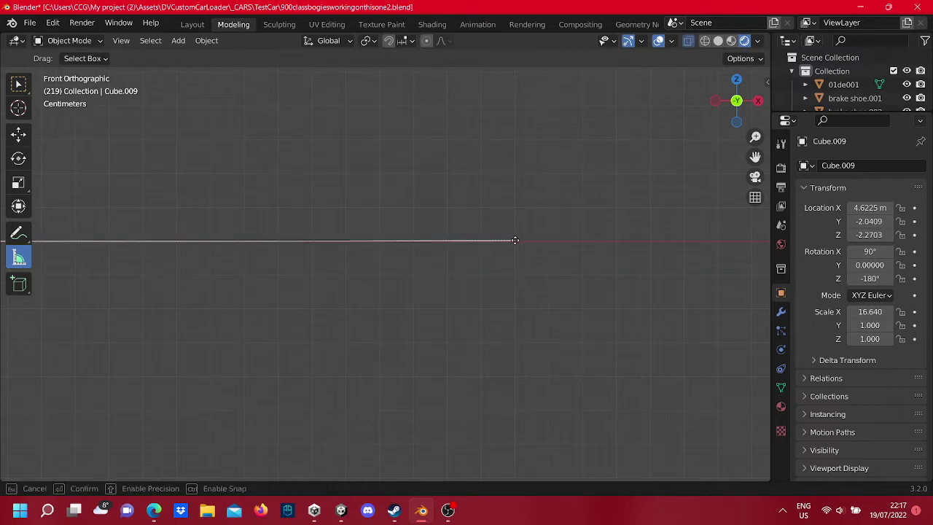
pyautogui.scroll(-4, 502, 270)
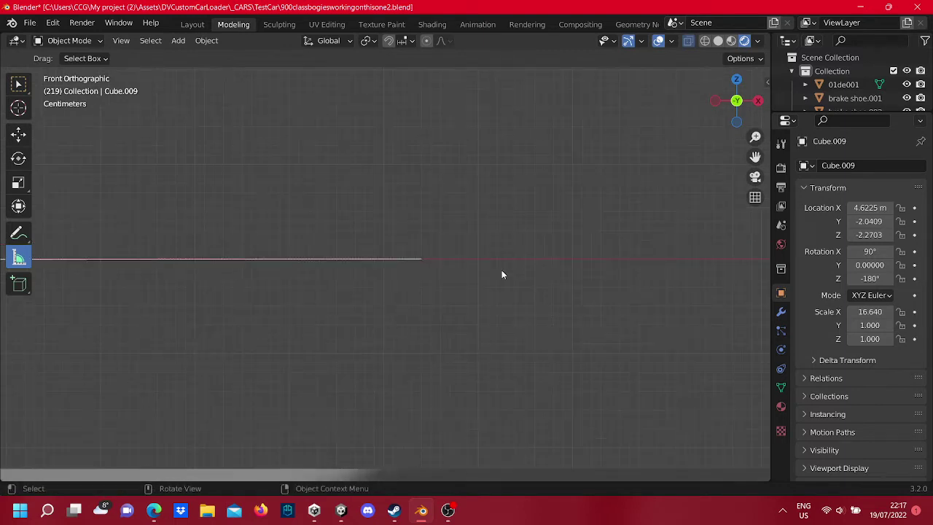
pyautogui.scroll(4, 481, 264)
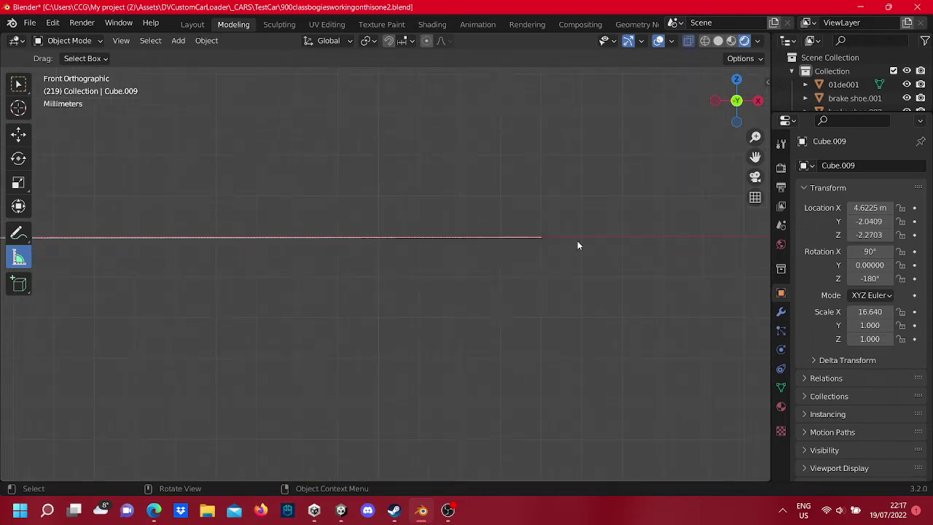
pyautogui.moveTo(543, 233); pyautogui.dragTo(499, 237)
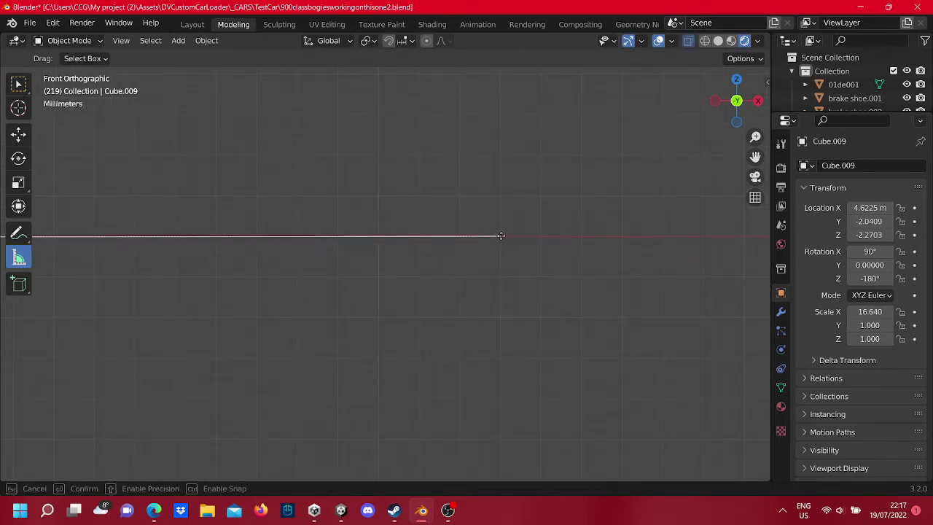
pyautogui.moveTo(499, 236); pyautogui.dragTo(500, 235)
# Step: Keep refining the right endpoint until the ruler reads 1.00128 m
pyautogui.scroll(-2, 501, 235)
pyautogui.scroll(-1, 500, 235)
pyautogui.scroll(-1, 500, 236)
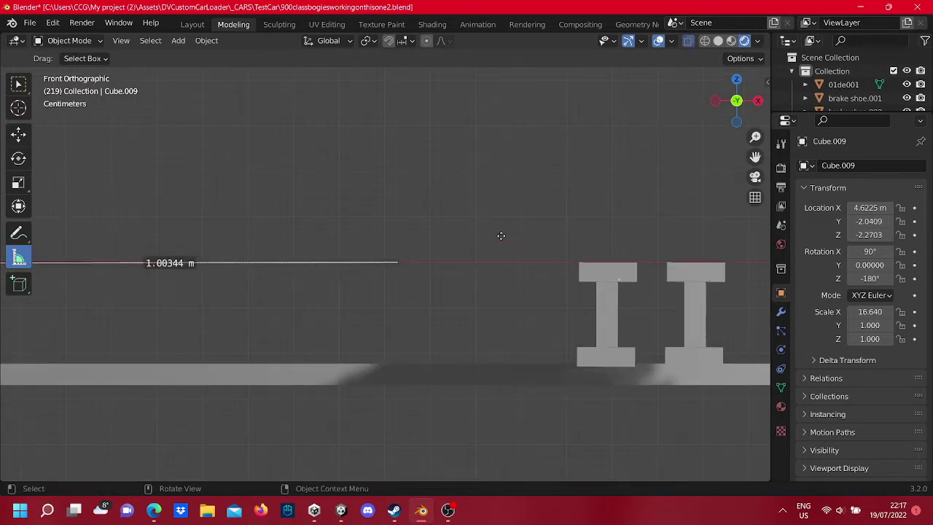
pyautogui.scroll(2, 408, 290)
pyautogui.scroll(2, 452, 260)
pyautogui.scroll(1, 529, 228)
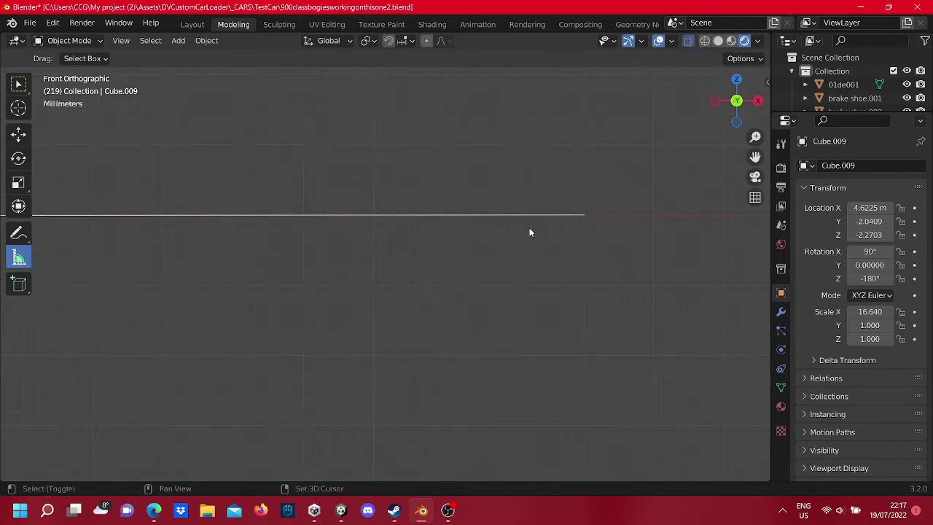
pyautogui.scroll(-1, 466, 247)
pyautogui.scroll(1, 467, 244)
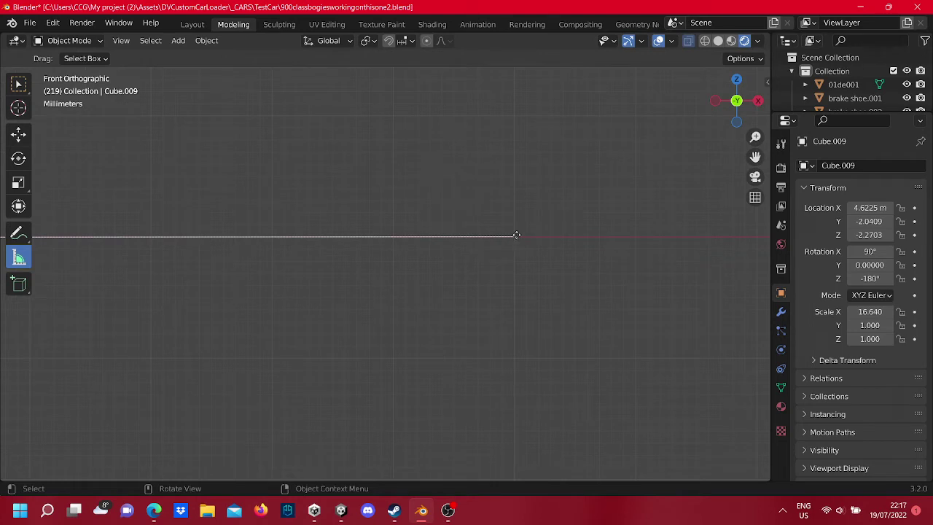
pyautogui.moveTo(516, 235); pyautogui.dragTo(454, 238)
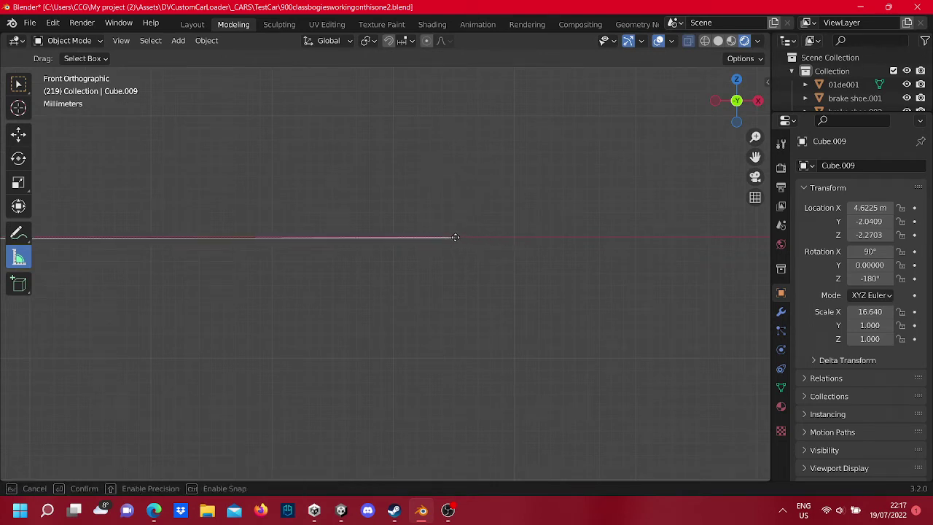
pyautogui.scroll(-2, 454, 241)
pyautogui.scroll(-2, 463, 259)
pyautogui.scroll(-2, 458, 264)
pyautogui.scroll(2, 444, 262)
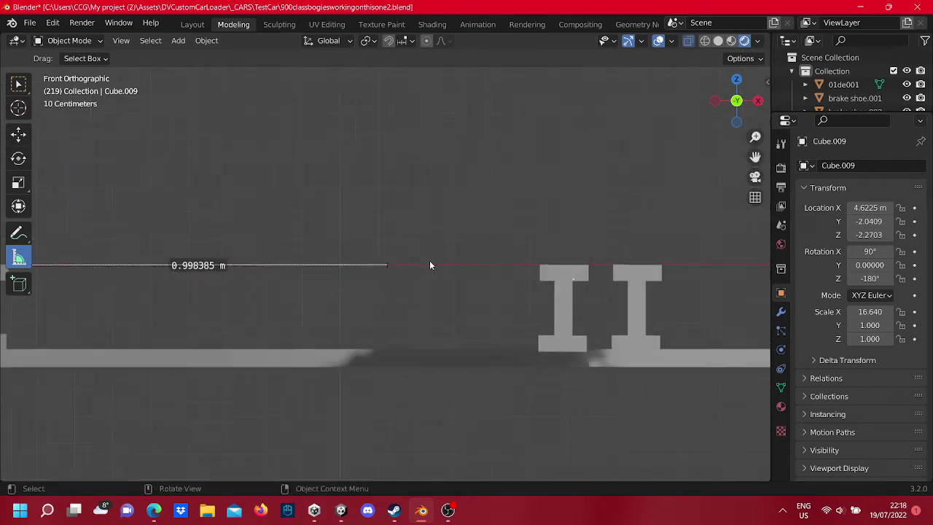
pyautogui.scroll(2, 415, 264)
pyautogui.scroll(2, 437, 252)
pyautogui.scroll(1, 455, 242)
pyautogui.moveTo(458, 242)
pyautogui.keyDown('shift'); pyautogui.mouseDown(button='middle')
pyautogui.moveTo(500, 260)
pyautogui.moveTo(372, 288)
pyautogui.moveTo(389, 268)
pyautogui.mouseUp(button='middle'); pyautogui.keyUp('shift')
pyautogui.moveTo(357, 256); pyautogui.dragTo(413, 253)
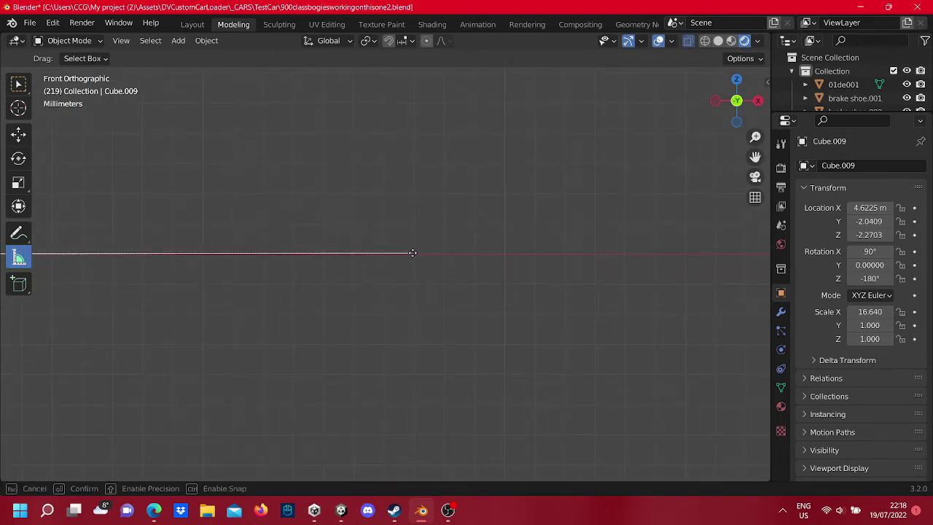
pyautogui.moveTo(413, 252); pyautogui.dragTo(414, 254)
pyautogui.scroll(-2, 327, 290)
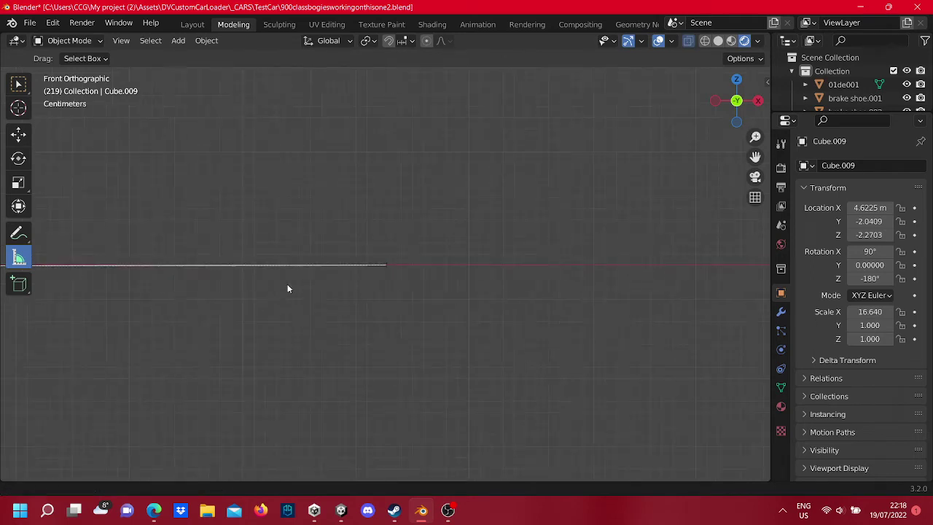
pyautogui.moveTo(288, 289)
pyautogui.keyDown('shift'); pyautogui.mouseDown(button='middle')
pyautogui.moveTo(593, 303)
pyautogui.moveTo(476, 299)
pyautogui.moveTo(330, 272)
pyautogui.moveTo(325, 252)
pyautogui.moveTo(515, 213)
pyautogui.moveTo(443, 287)
pyautogui.moveTo(431, 156)
pyautogui.moveTo(408, 226)
pyautogui.moveTo(395, 210)
pyautogui.moveTo(401, 192)
pyautogui.mouseUp(button='middle'); pyautogui.keyUp('shift')
pyautogui.scroll(2, 515, 197)
# Step: Adjust the ruler's right end, settling at 1.00128 m and then shortening it slightly
pyautogui.moveTo(391, 193); pyautogui.dragTo(443, 194)
pyautogui.moveTo(443, 194)
pyautogui.keyDown('shift'); pyautogui.mouseDown(button='middle')
pyautogui.moveTo(419, 237)
pyautogui.moveTo(386, 267)
pyautogui.mouseUp(button='middle'); pyautogui.keyUp('shift')
pyautogui.scroll(-2, 315, 293)
pyautogui.scroll(-3, 315, 295)
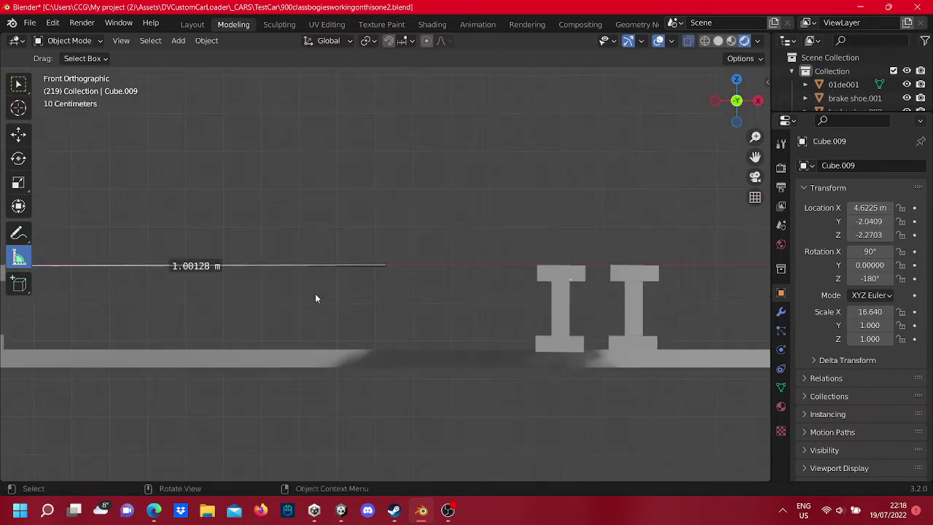
pyautogui.scroll(3, 326, 279)
pyautogui.scroll(2, 350, 263)
pyautogui.moveTo(454, 274)
pyautogui.keyDown('shift'); pyautogui.mouseDown(button='middle')
pyautogui.moveTo(386, 219)
pyautogui.moveTo(442, 183)
pyautogui.moveTo(376, 376)
pyautogui.moveTo(426, 338)
pyautogui.mouseUp(button='middle'); pyautogui.keyUp('shift')
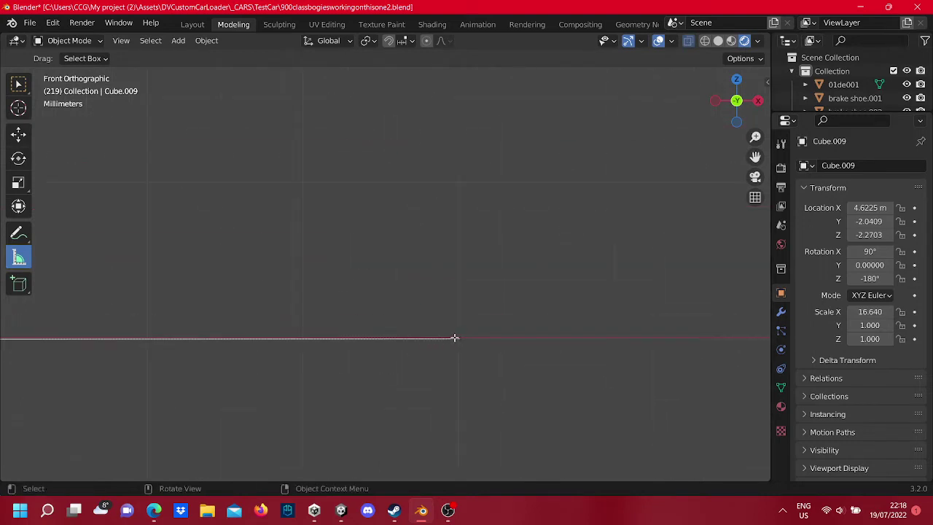
pyautogui.moveTo(454, 337); pyautogui.dragTo(417, 340)
pyautogui.scroll(-1, 417, 339)
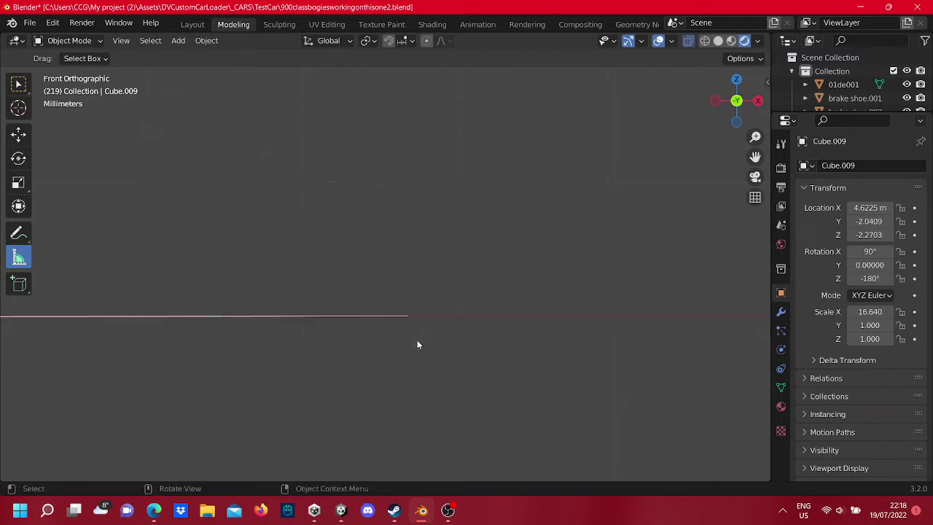
pyautogui.scroll(-2, 415, 326)
pyautogui.scroll(-1, 415, 327)
pyautogui.scroll(-2, 415, 327)
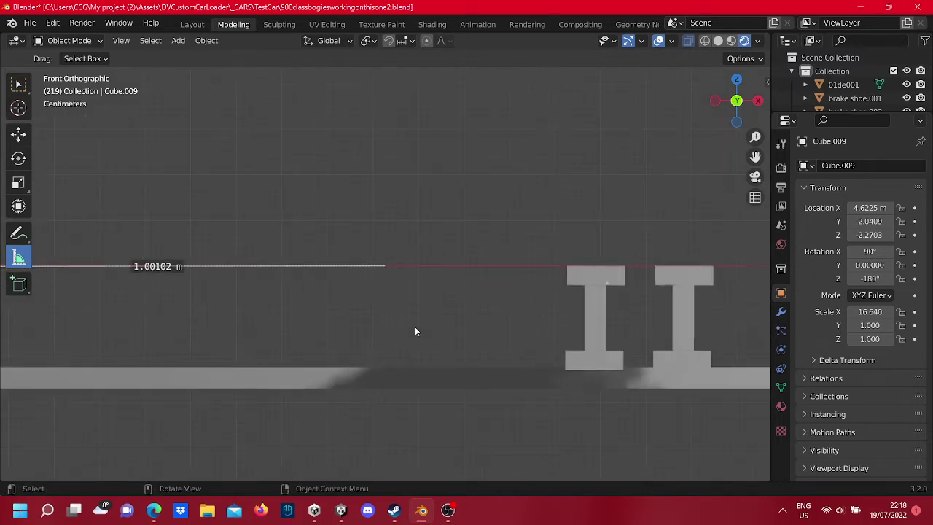
pyautogui.scroll(4, 409, 302)
pyautogui.keyDown('shift'); pyautogui.moveTo(393, 279); pyautogui.dragTo(400, 301, button='middle'); pyautogui.keyUp('shift')
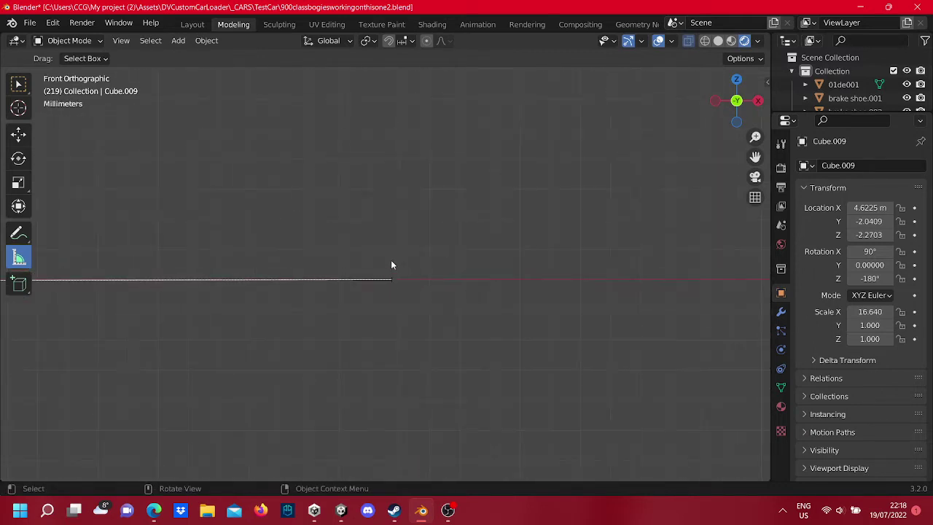
pyautogui.moveTo(406, 317); pyautogui.dragTo(374, 314)
# Step: Zoom in closely and refine the ruler endpoint until it reads 1.00082 m
pyautogui.scroll(-3, 378, 307)
pyautogui.scroll(-5, 384, 293)
pyautogui.scroll(-1, 382, 288)
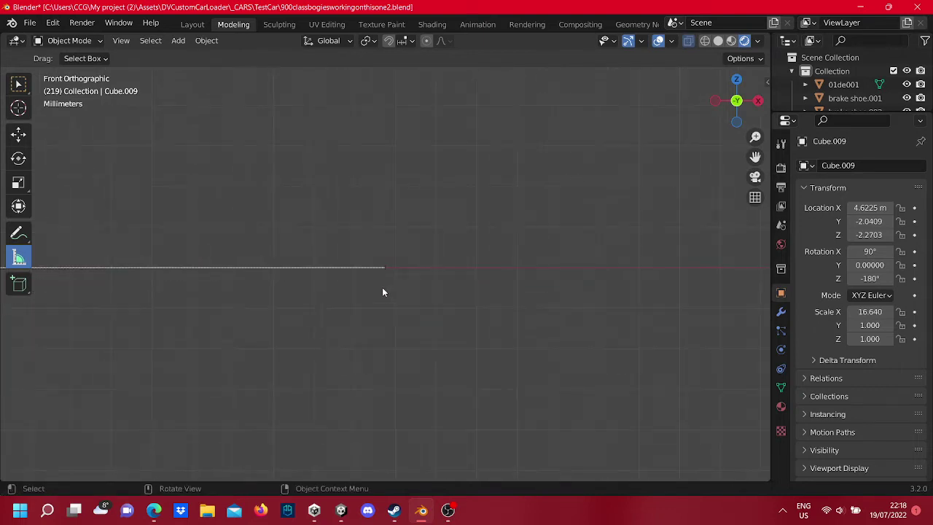
pyautogui.scroll(-1, 383, 290)
pyautogui.scroll(-2, 382, 292)
pyautogui.scroll(4, 384, 270)
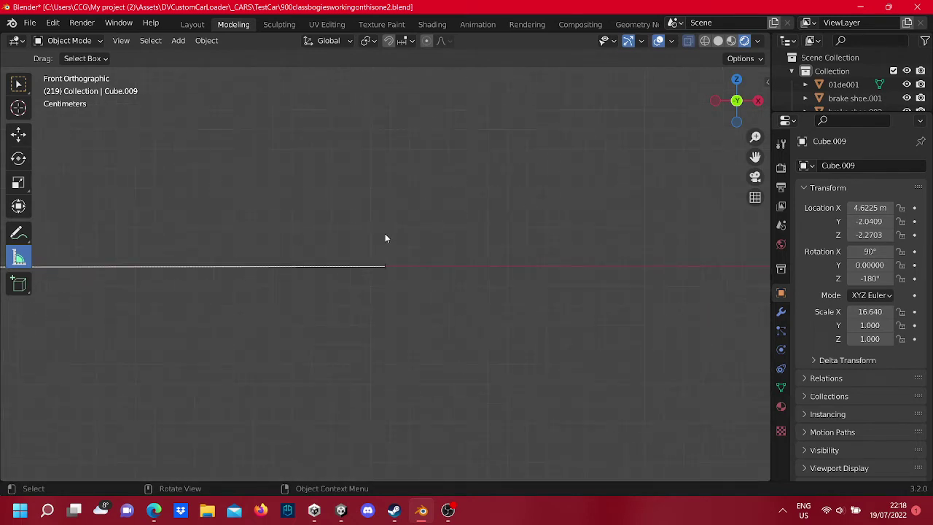
pyautogui.scroll(2, 401, 251)
pyautogui.scroll(1, 406, 248)
pyautogui.scroll(1, 405, 255)
pyautogui.scroll(2, 397, 273)
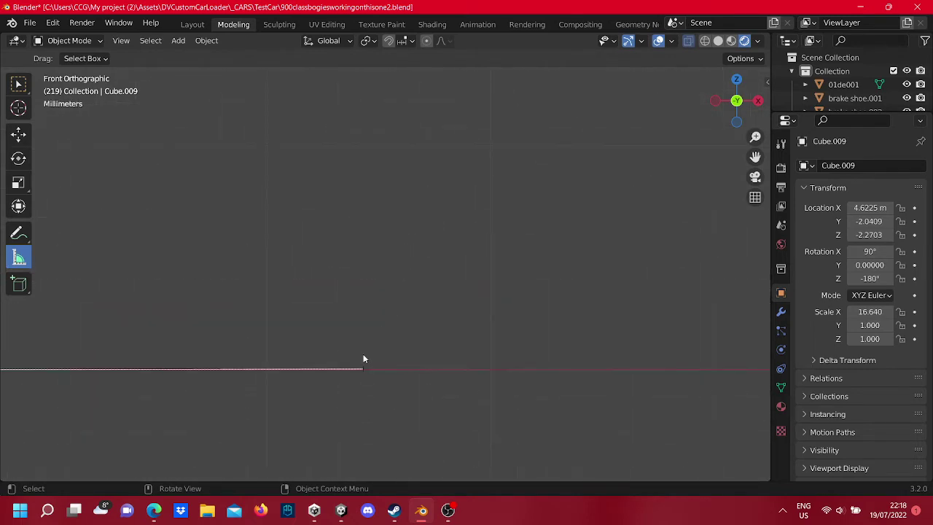
pyautogui.scroll(2, 365, 361)
pyautogui.scroll(-2, 362, 343)
pyautogui.scroll(-2, 378, 329)
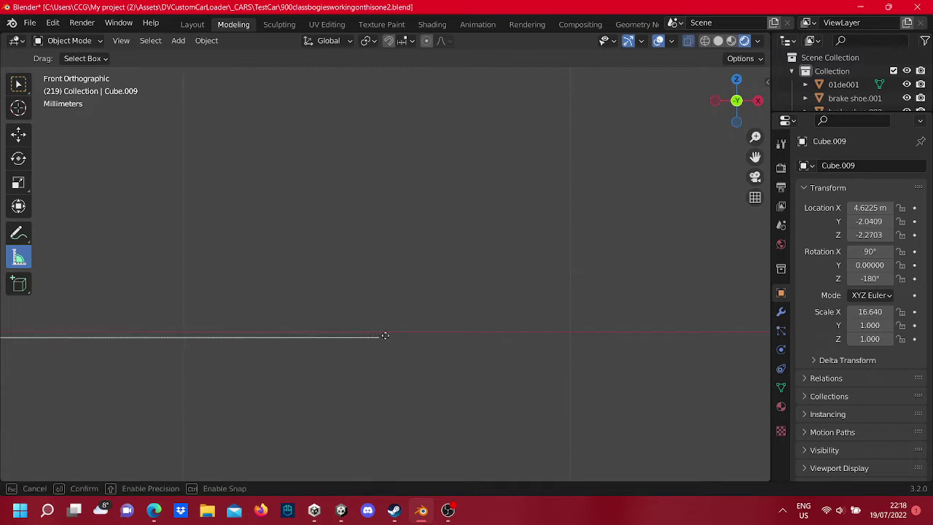
pyautogui.scroll(-1, 403, 326)
pyautogui.scroll(2, 403, 326)
pyautogui.scroll(2, 404, 322)
pyautogui.scroll(-1, 404, 317)
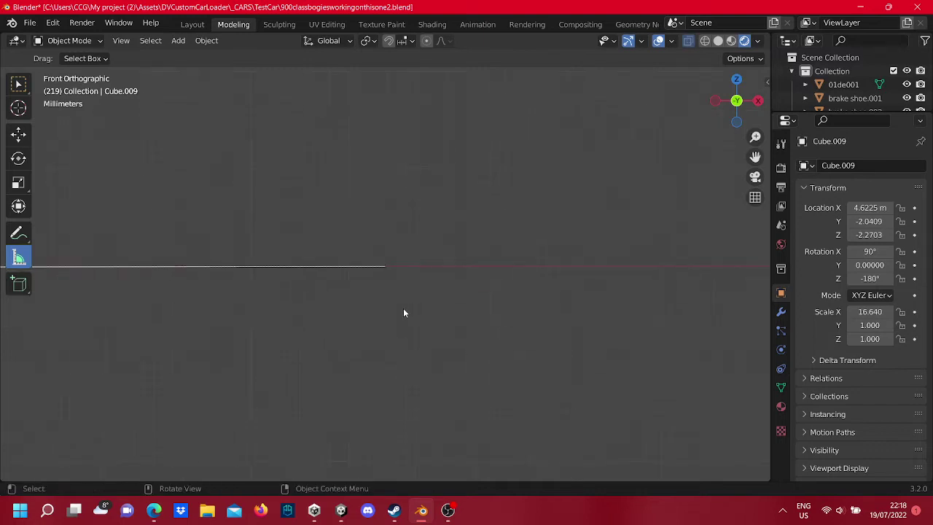
pyautogui.scroll(-1, 403, 303)
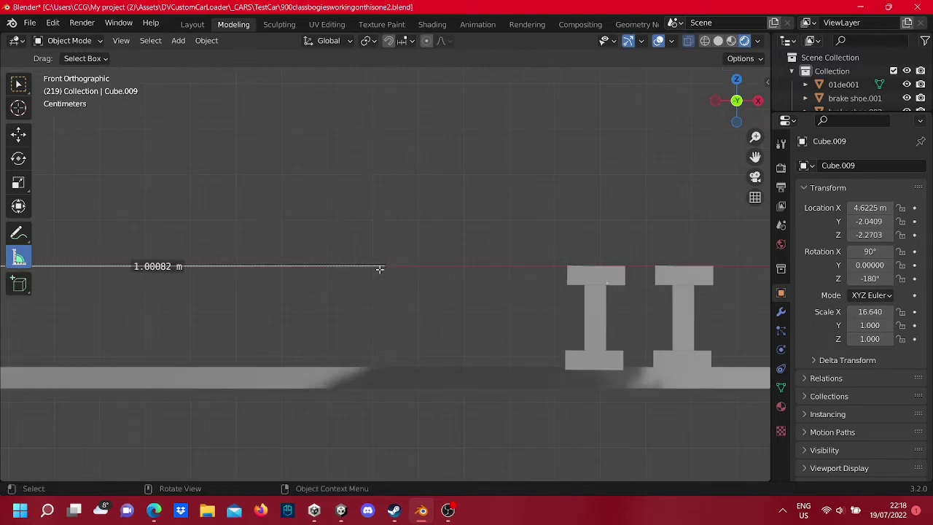
pyautogui.scroll(2, 380, 268)
pyautogui.scroll(1, 386, 259)
pyautogui.scroll(1, 387, 257)
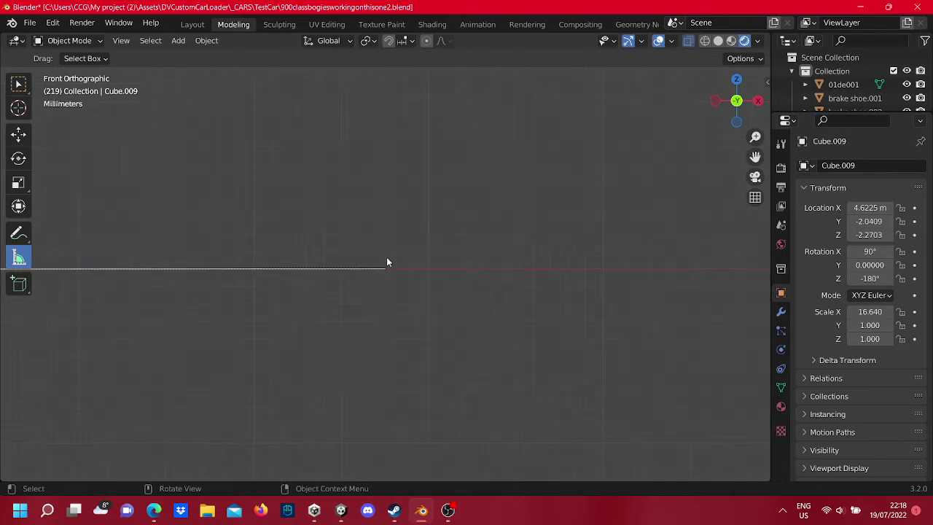
pyautogui.scroll(1, 392, 280)
pyautogui.scroll(-1, 396, 320)
pyautogui.scroll(-1, 397, 353)
pyautogui.scroll(-1, 393, 290)
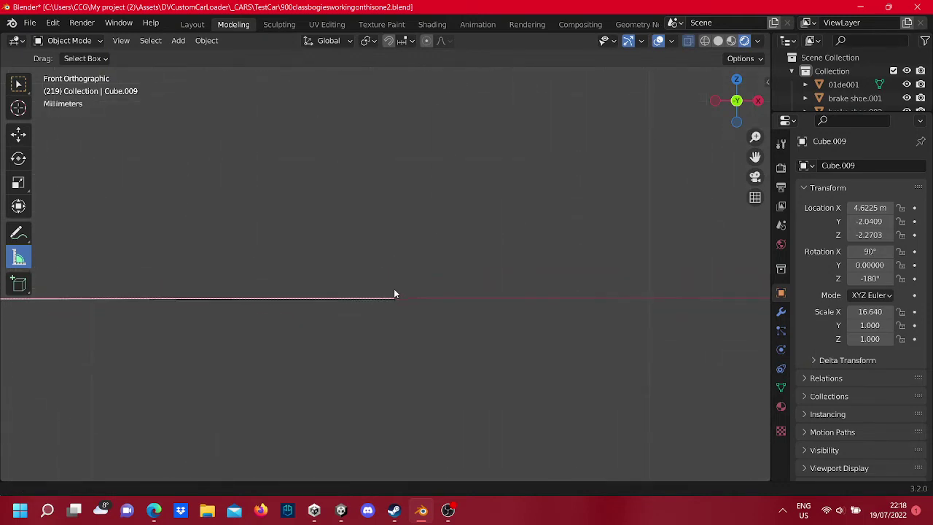
pyautogui.moveTo(394, 294); pyautogui.dragTo(391, 295)
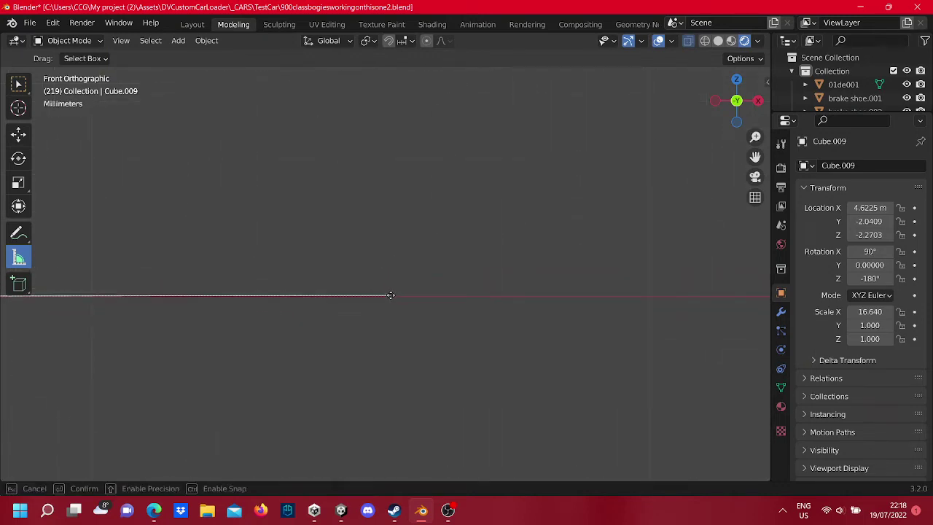
pyautogui.scroll(-1, 389, 289)
pyautogui.scroll(-1, 389, 269)
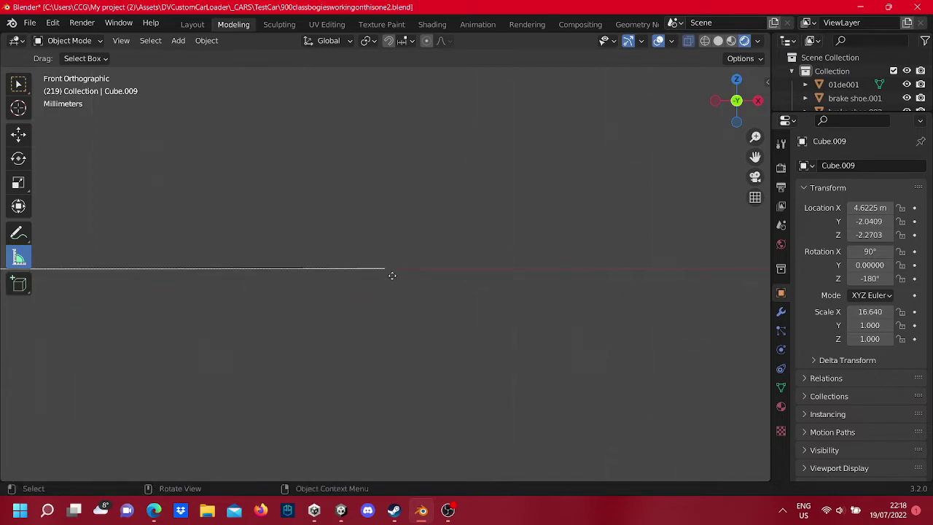
pyautogui.scroll(-1, 388, 267)
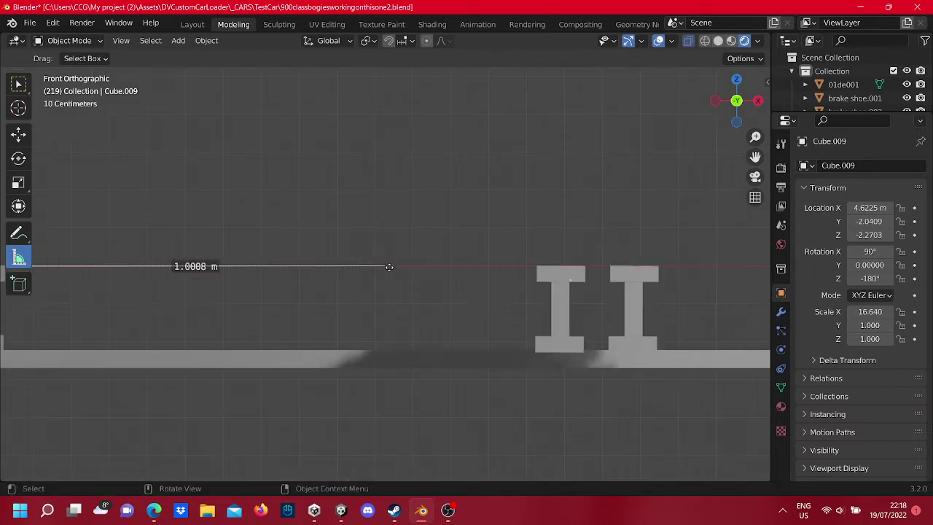
pyautogui.scroll(2, 386, 258)
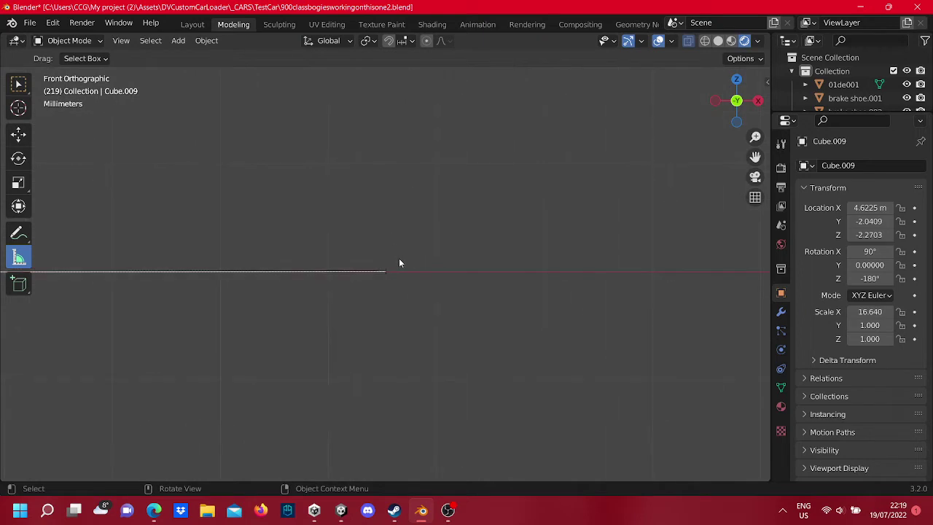
pyautogui.scroll(2, 398, 258)
pyautogui.scroll(1, 408, 271)
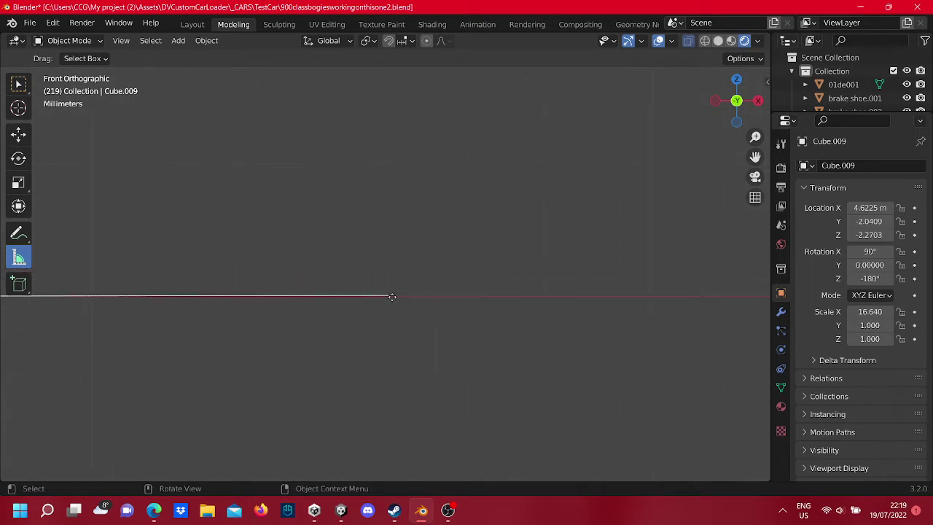
pyautogui.moveTo(397, 299); pyautogui.dragTo(403, 292)
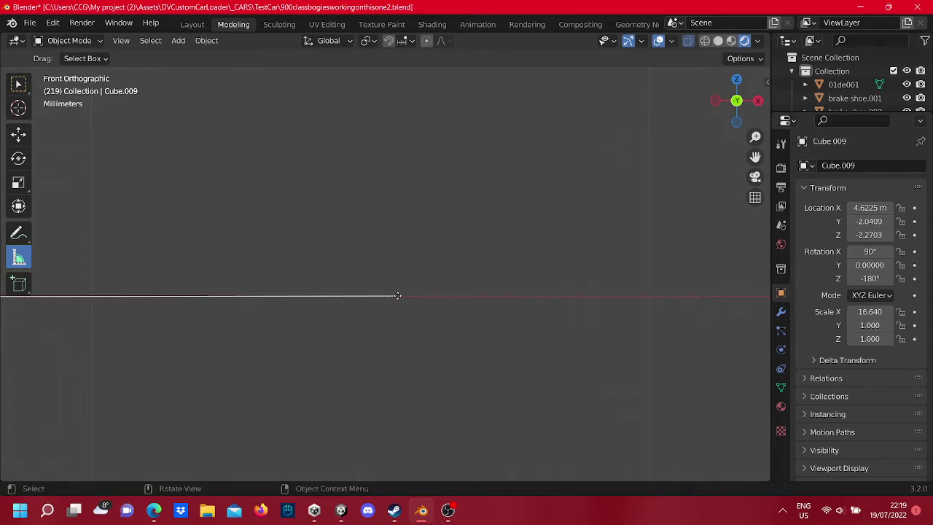
# Step: Select the left I-shaped rail profile
pyautogui.scroll(-3, 402, 292)
pyautogui.scroll(-2, 400, 276)
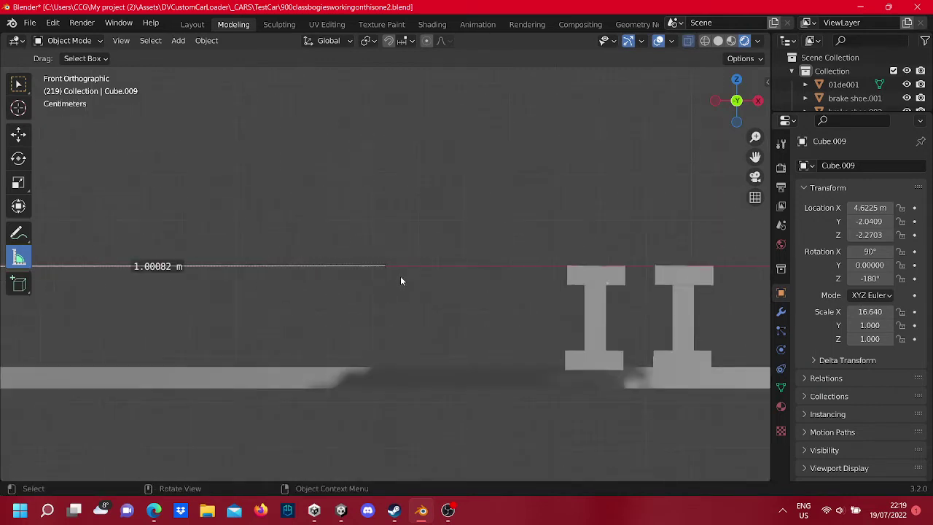
pyautogui.scroll(-1, 400, 275)
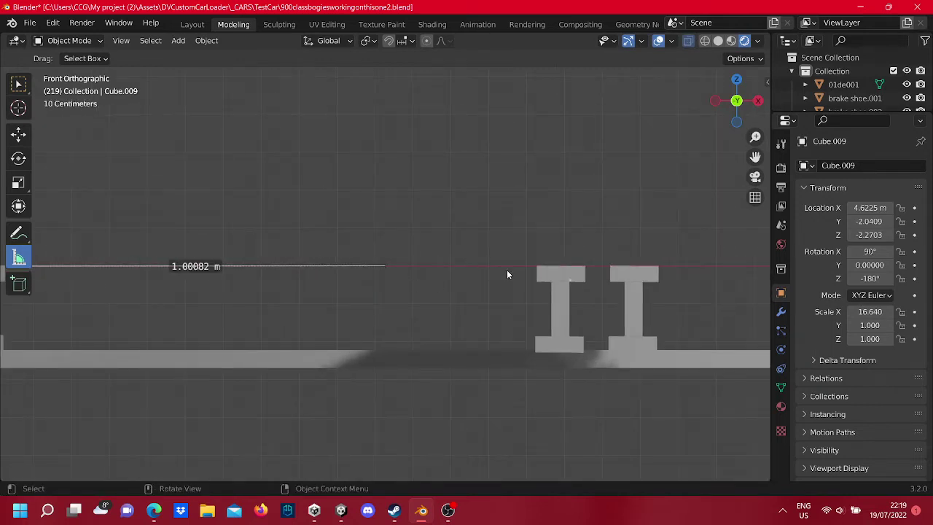
pyautogui.click(576, 284)
pyautogui.scroll(-3, 570, 280)
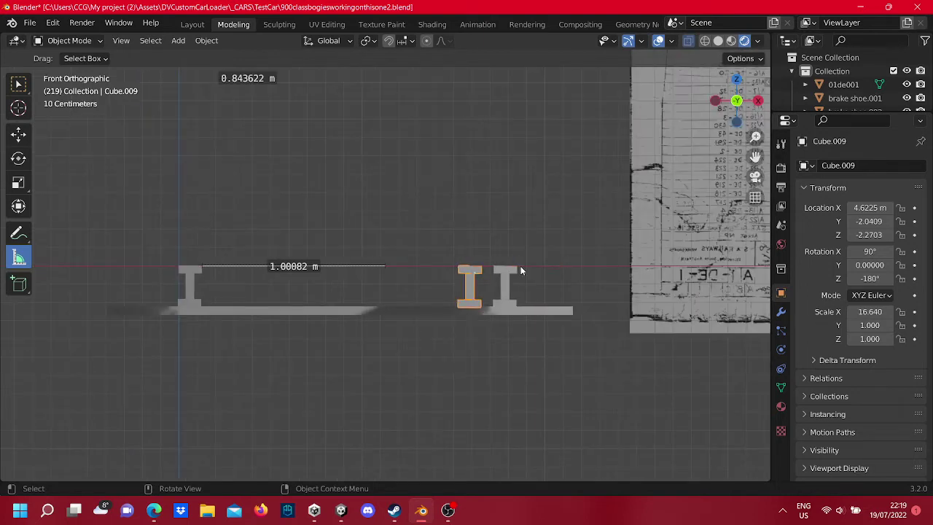
# Step: Duplicate the left I-beam profile as Cube.043 and shift it about 0.39 m left along X
pyautogui.scroll(4, 514, 279)
pyautogui.rightClick(560, 282)
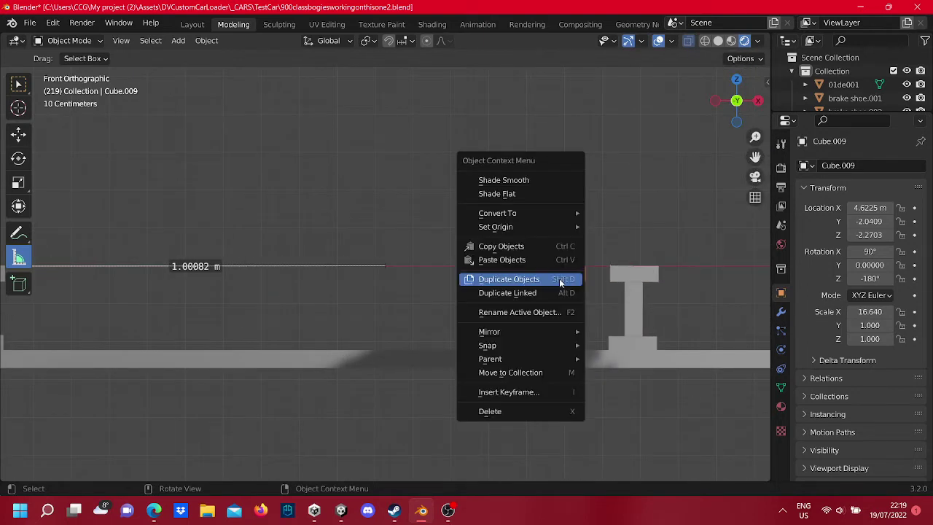
pyautogui.click(559, 278)
pyautogui.rightClick(559, 278)
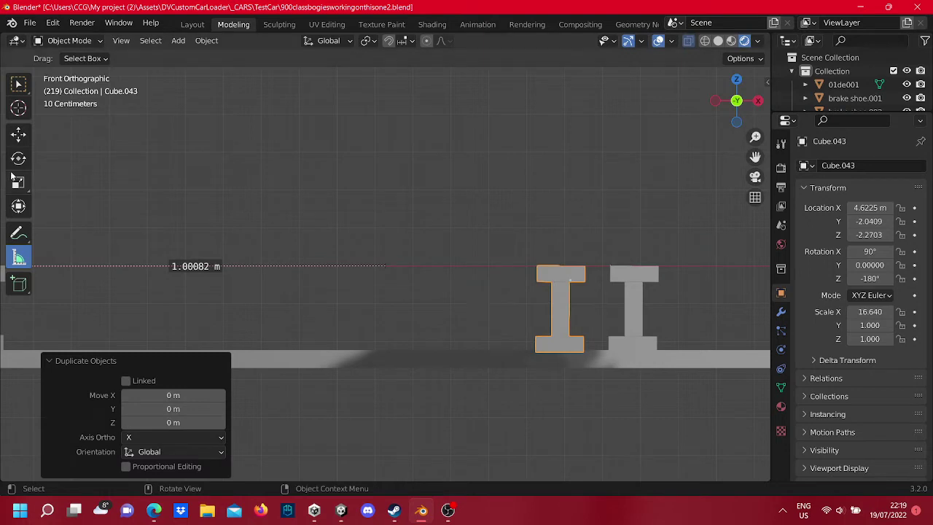
pyautogui.click(26, 132)
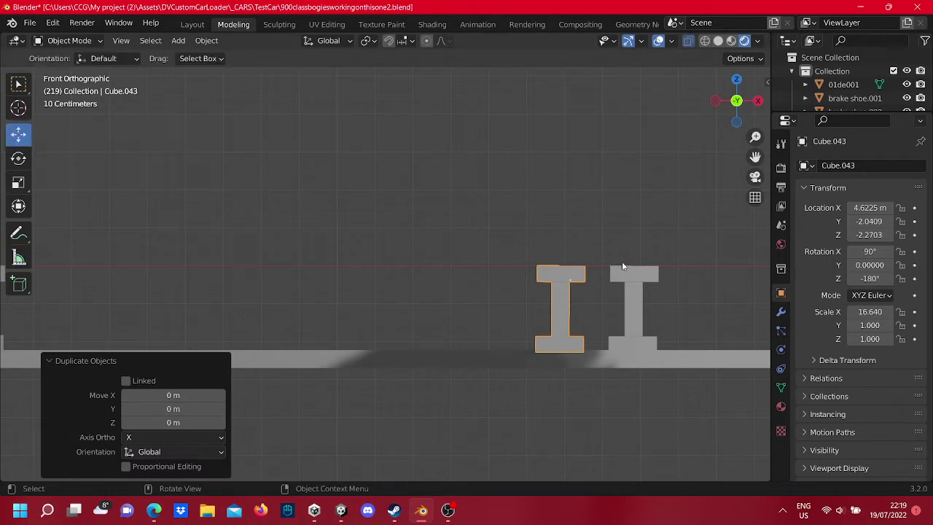
pyautogui.press('Tab')
pyautogui.moveTo(612, 380); pyautogui.dragTo(479, 192)
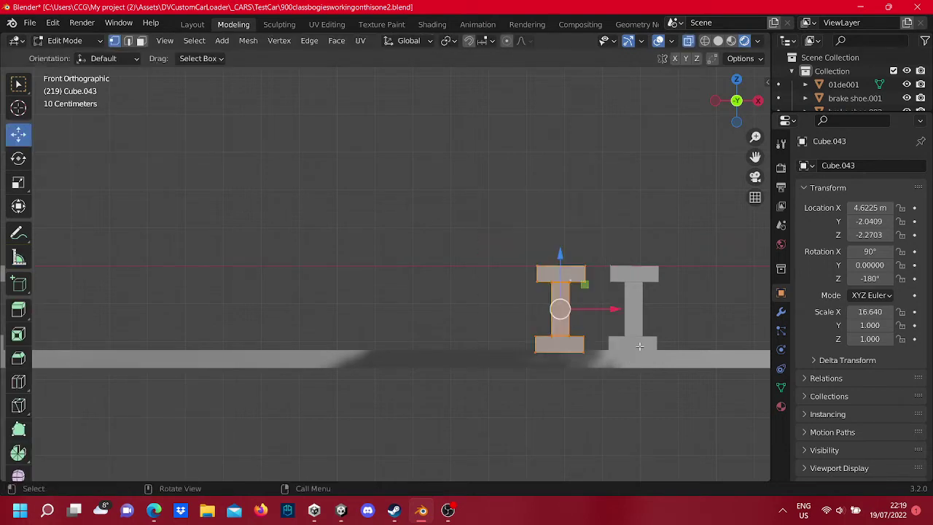
pyautogui.moveTo(613, 303); pyautogui.dragTo(453, 314)
pyautogui.press('Tab')
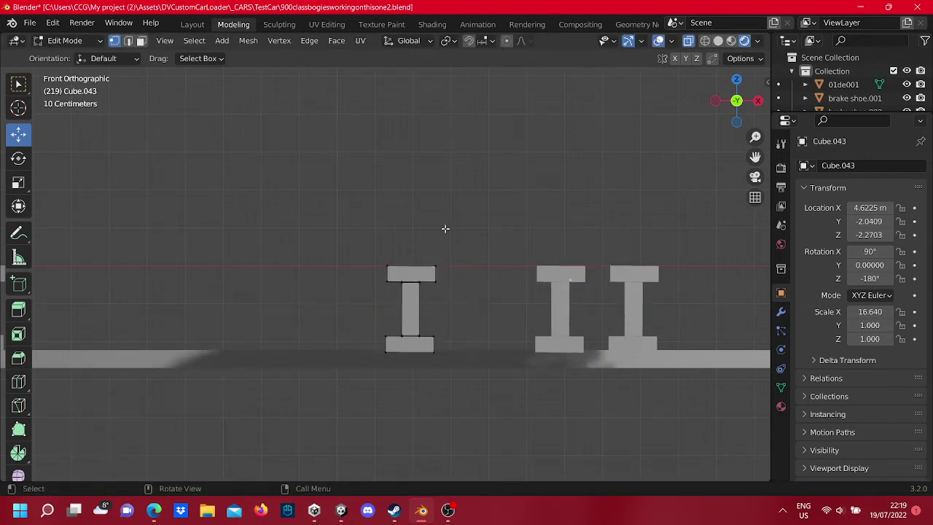
# Step: Zoom in on the rail profiles while cycling through the Measure, Annotate and Select Box tools
pyautogui.click(26, 260)
pyautogui.scroll(5, 436, 249)
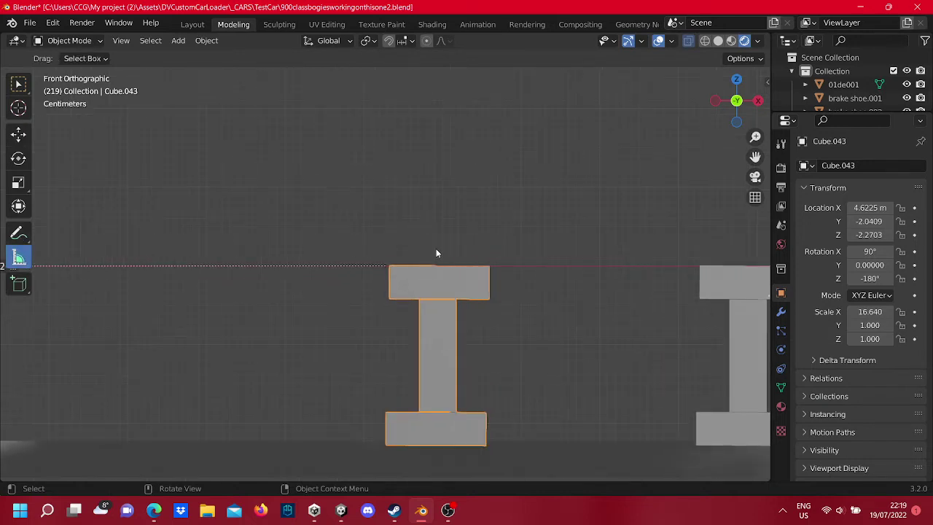
pyautogui.scroll(2, 437, 247)
pyautogui.scroll(1, 438, 246)
pyautogui.scroll(2, 438, 246)
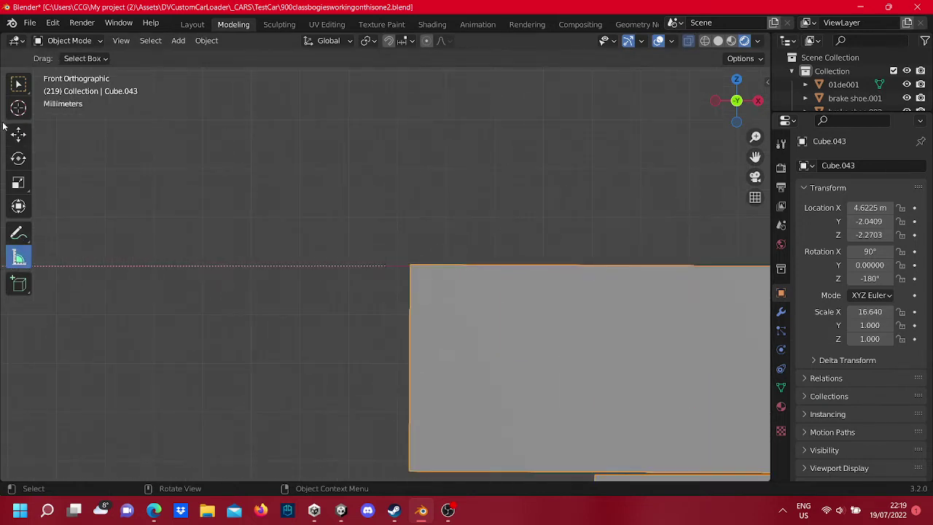
pyautogui.scroll(1, 317, 246)
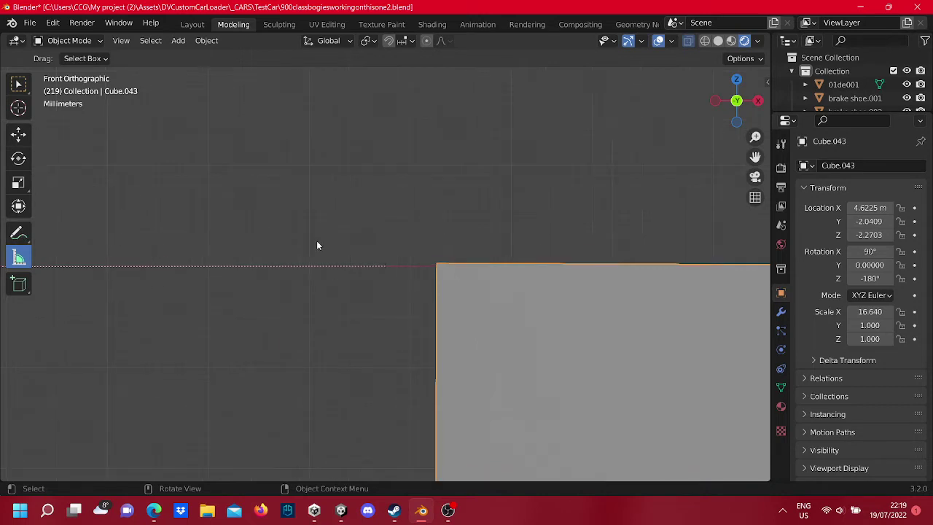
pyautogui.scroll(2, 317, 246)
pyautogui.scroll(2, 415, 306)
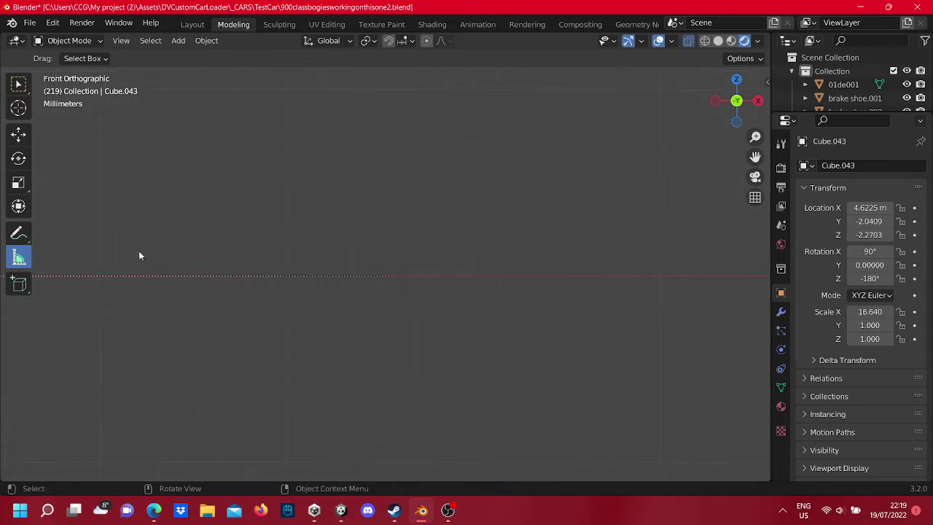
pyautogui.click(26, 237)
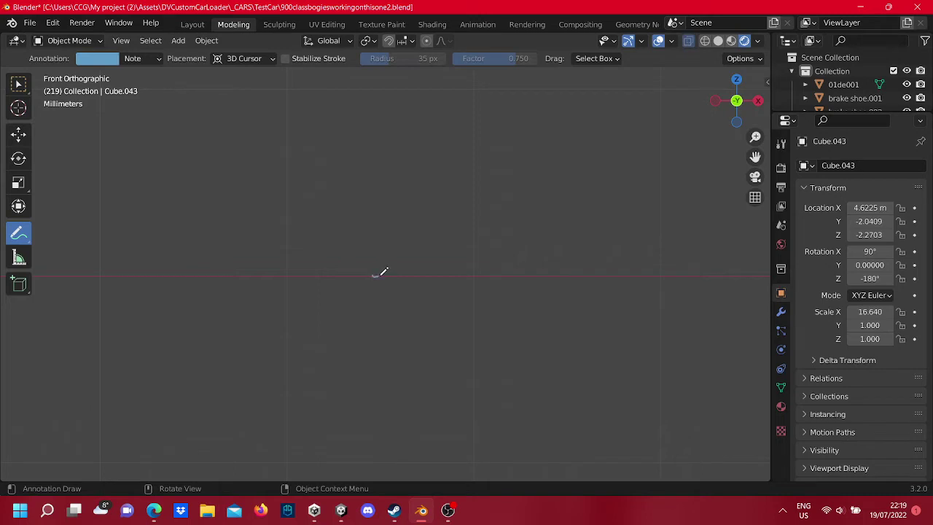
pyautogui.scroll(-1, 376, 261)
pyautogui.click(18, 84)
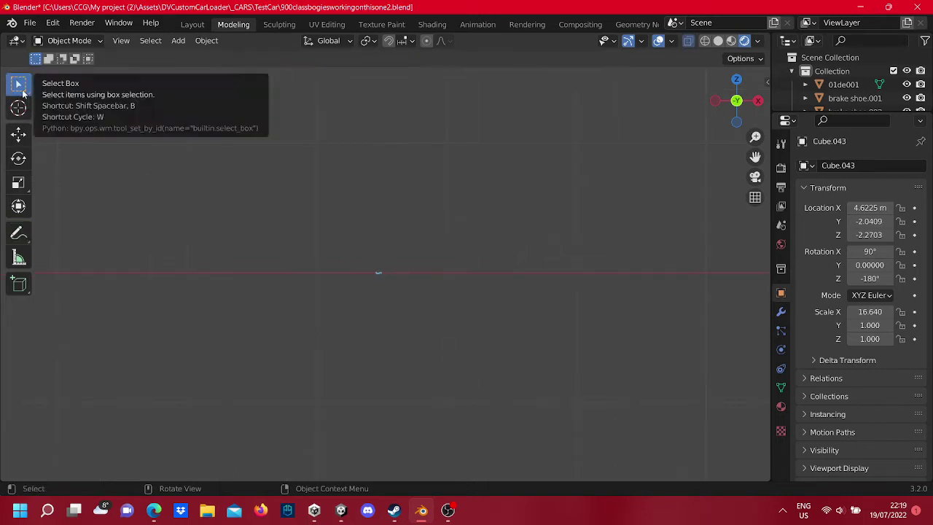
pyautogui.keyDown('ctrl'); pyautogui.scroll(-2, 271, 234); pyautogui.keyUp('ctrl')
pyautogui.keyDown('ctrl'); pyautogui.scroll(-2, 501, 291); pyautogui.keyUp('ctrl')
pyautogui.scroll(-3, 500, 289)
pyautogui.scroll(-3, 406, 277)
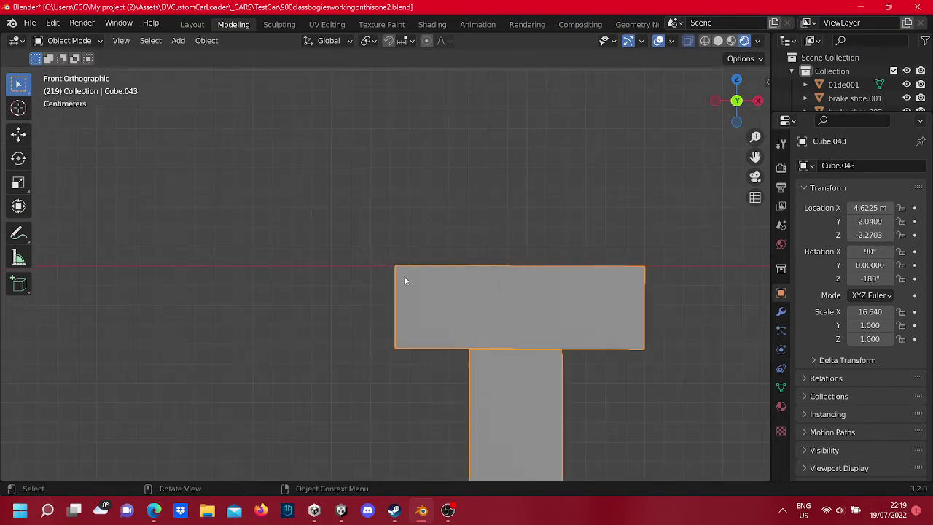
pyautogui.scroll(3, 405, 281)
pyautogui.scroll(3, 405, 280)
# Step: Enter Edit Mode on the left I-beam and box-select its entire mesh
pyautogui.press('Tab')
pyautogui.scroll(-1, 448, 301)
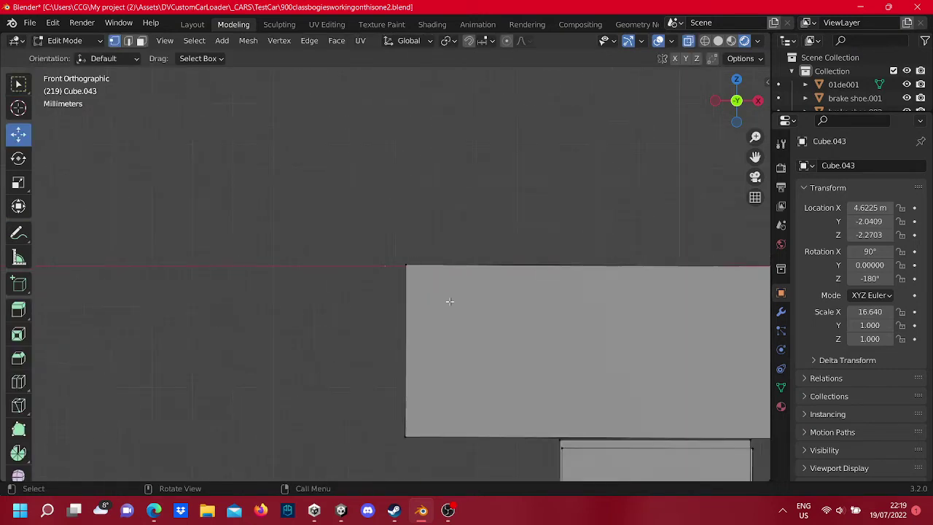
pyautogui.scroll(-4, 447, 301)
pyautogui.scroll(4, 447, 301)
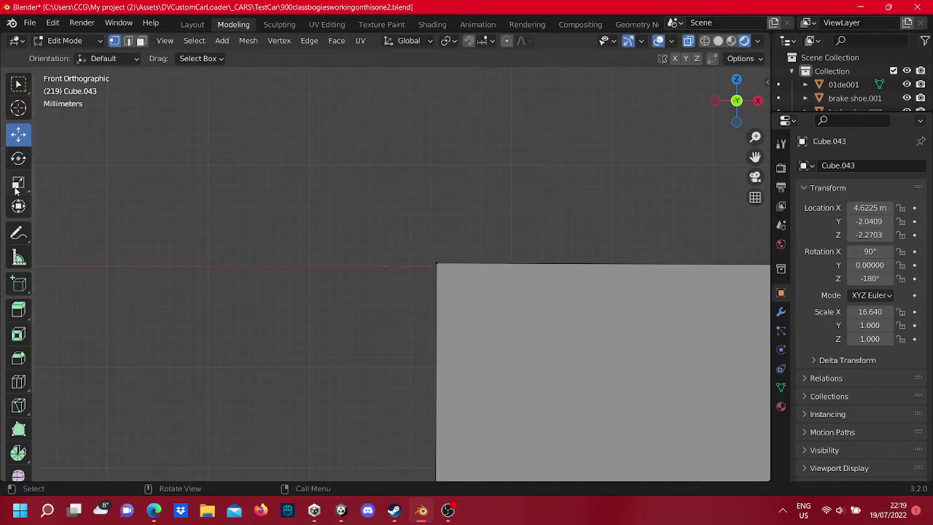
pyautogui.click(19, 232)
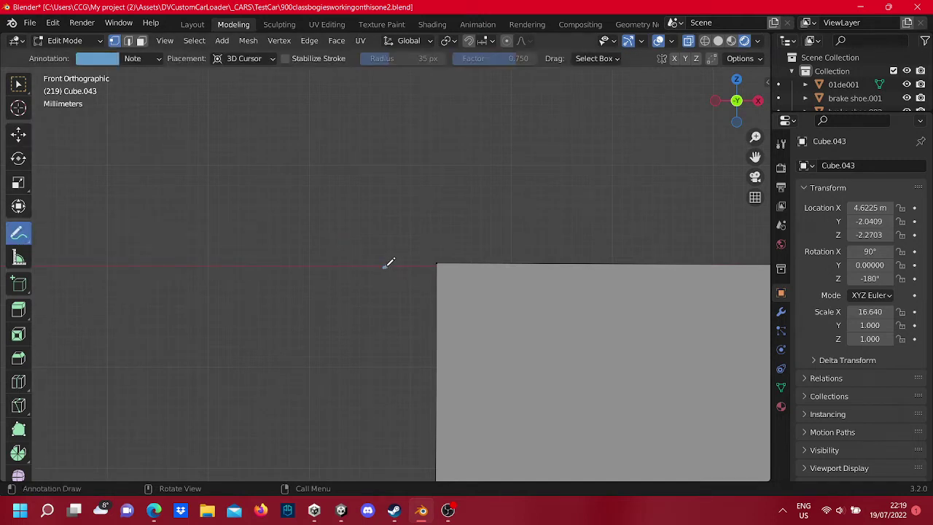
pyautogui.scroll(-1, 385, 266)
pyautogui.scroll(-3, 398, 262)
pyautogui.scroll(-1, 411, 258)
pyautogui.scroll(-3, 444, 254)
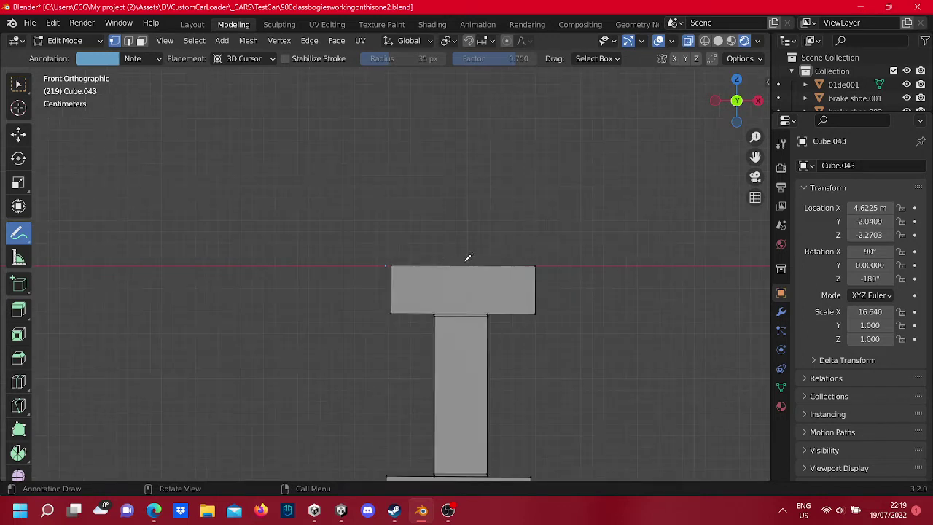
pyautogui.scroll(2, 397, 259)
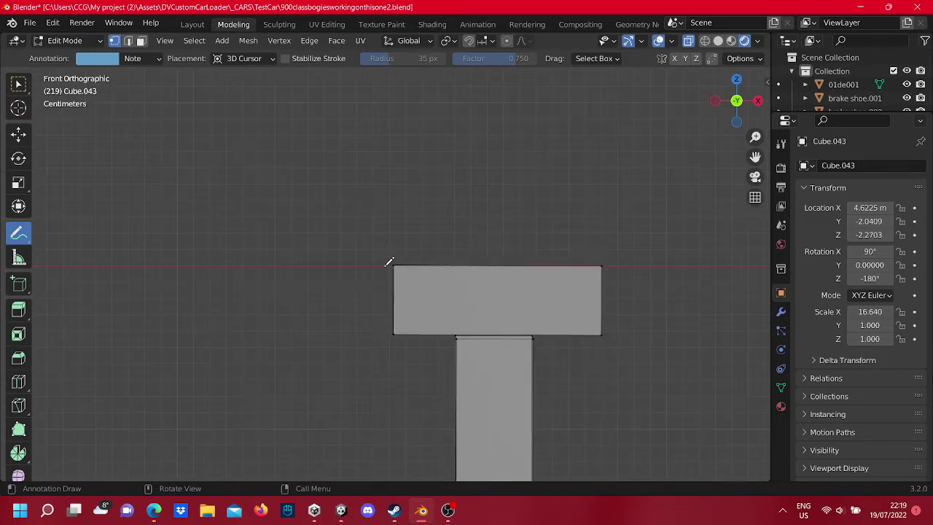
pyautogui.scroll(-3, 570, 262)
pyautogui.scroll(-2, 573, 266)
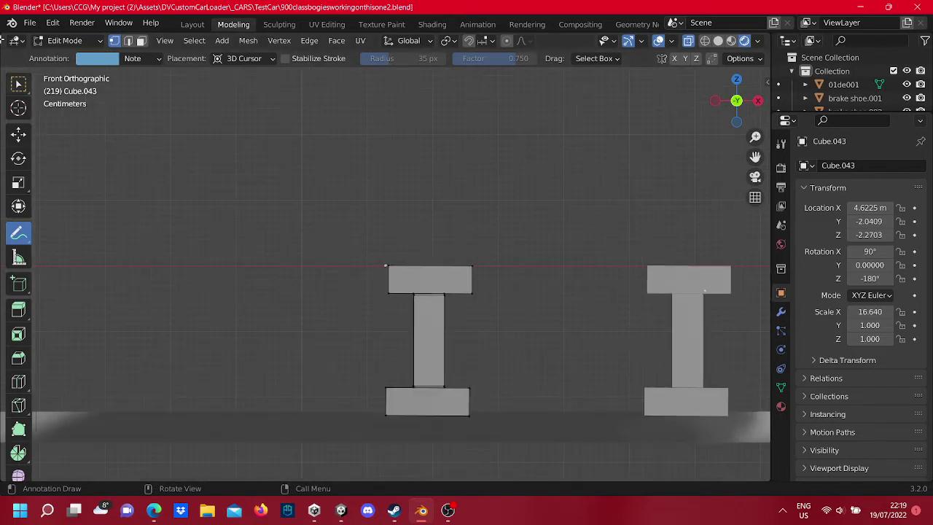
pyautogui.click(19, 83)
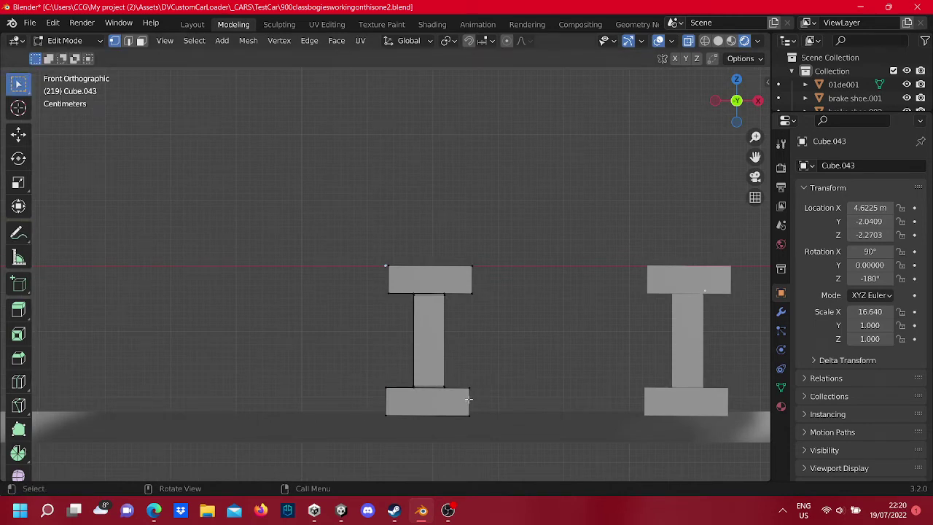
pyautogui.moveTo(458, 373); pyautogui.dragTo(502, 427)
pyautogui.moveTo(446, 358); pyautogui.dragTo(372, 246)
# Step: Re-enter Edit Mode on the selected I-beam mesh and choose the Move tool
pyautogui.press('Tab')
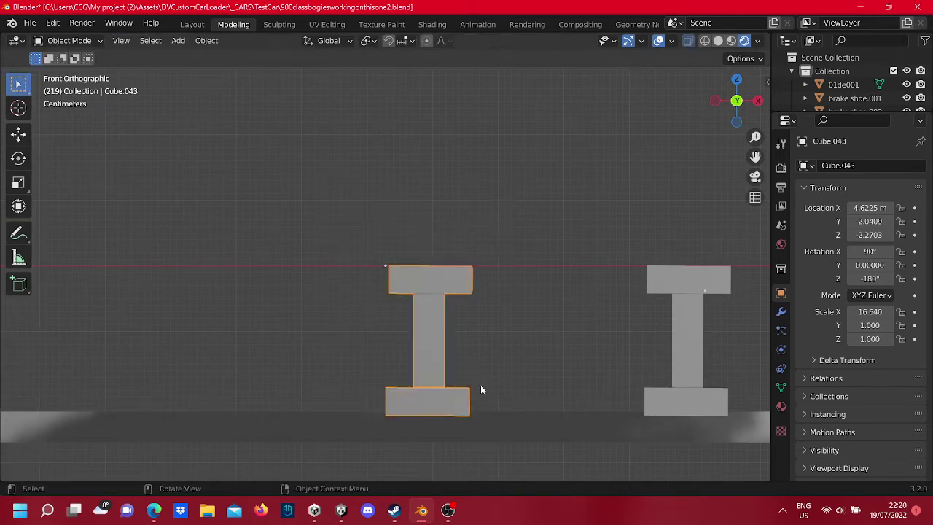
pyautogui.press('Tab')
pyautogui.scroll(-2, 510, 408)
pyautogui.scroll(-2, 481, 371)
pyautogui.scroll(-2, 430, 328)
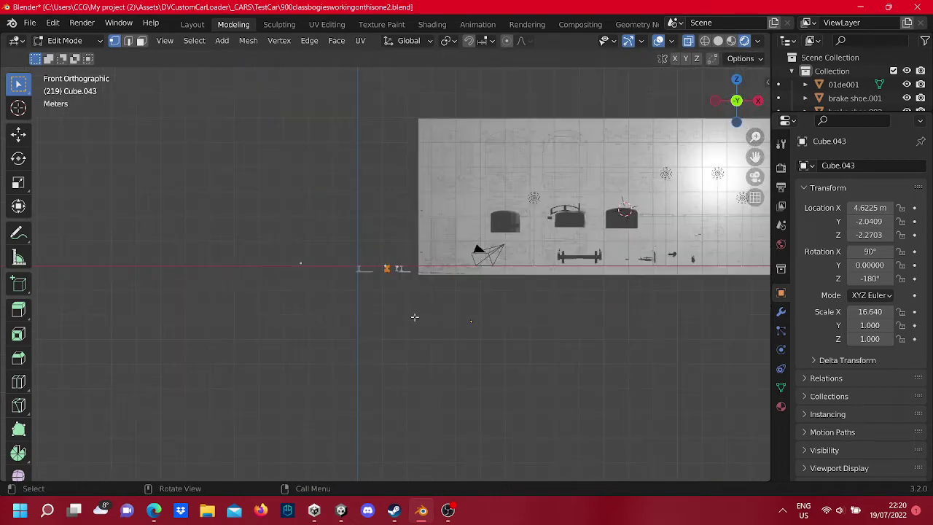
pyautogui.scroll(-2, 413, 316)
pyautogui.scroll(2, 412, 316)
pyautogui.scroll(2, 413, 316)
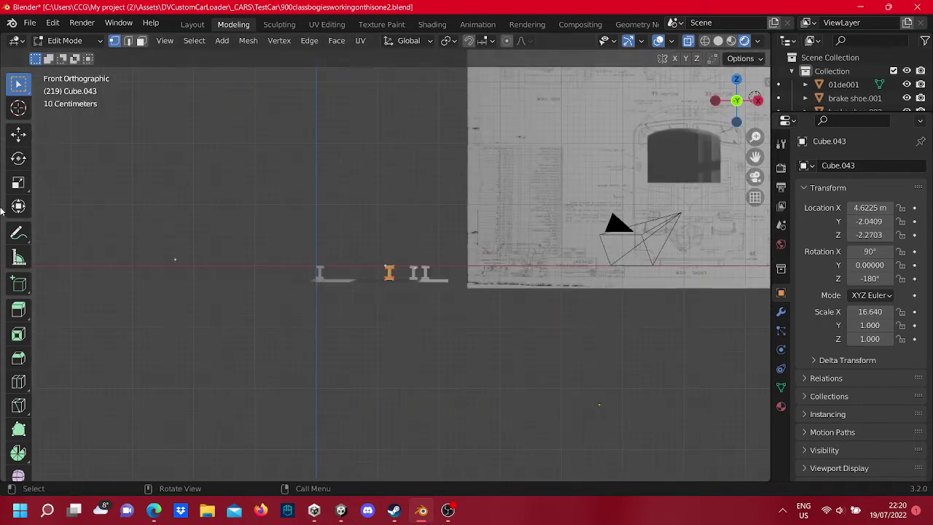
pyautogui.click(18, 133)
pyautogui.scroll(2, 525, 316)
pyautogui.scroll(3, 524, 325)
pyautogui.scroll(1, 510, 405)
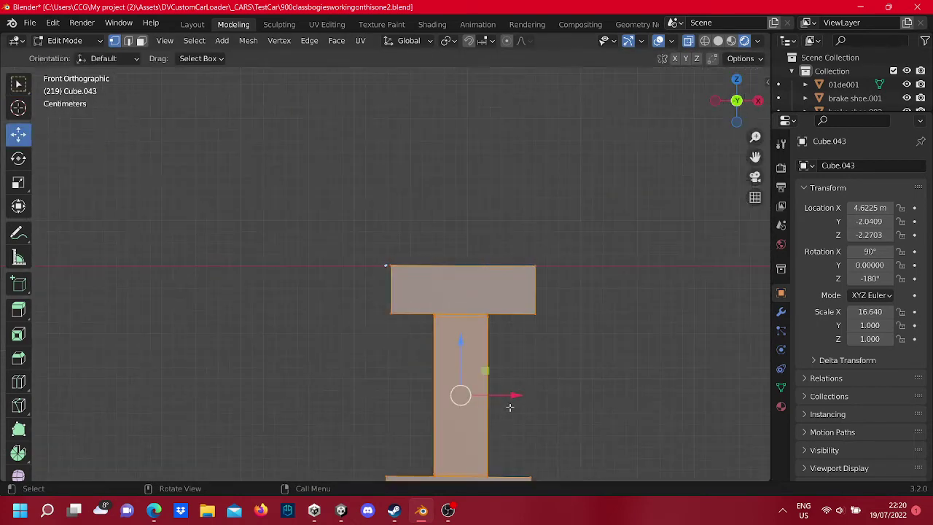
pyautogui.scroll(1, 501, 355)
# Step: Nudge the I-beam mesh -0.002145 m along X, deselect it, and pick the Annotate tool
pyautogui.moveTo(500, 355); pyautogui.dragTo(496, 352)
pyautogui.scroll(3, 494, 334)
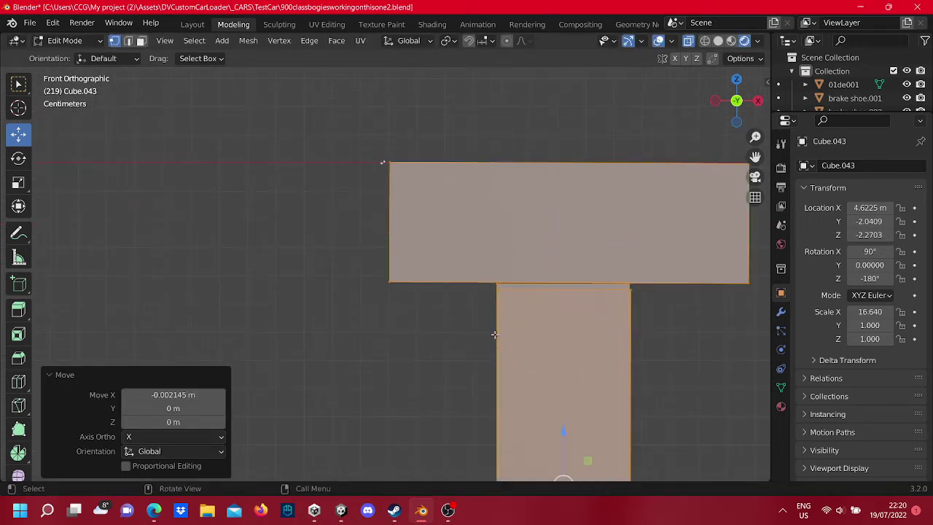
pyautogui.scroll(-8, 499, 325)
pyautogui.scroll(-5, 455, 255)
pyautogui.click(446, 221)
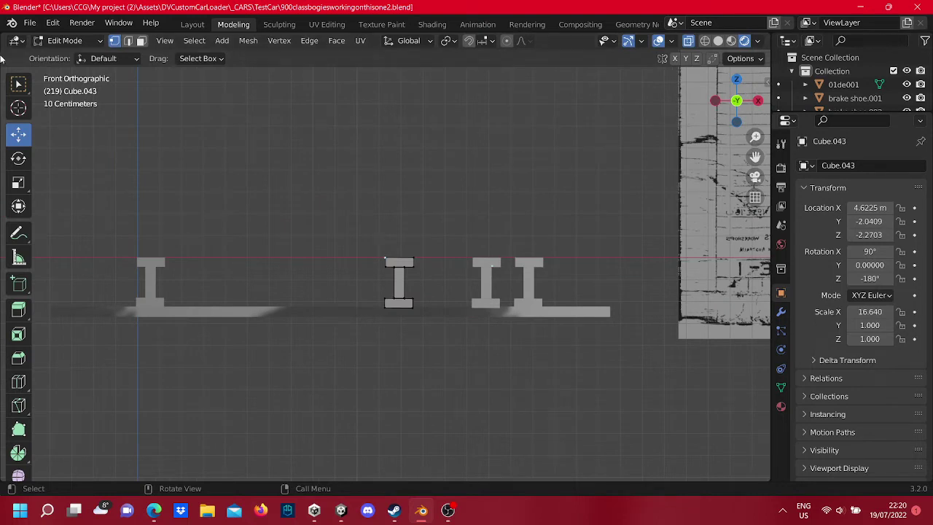
pyautogui.click(18, 83)
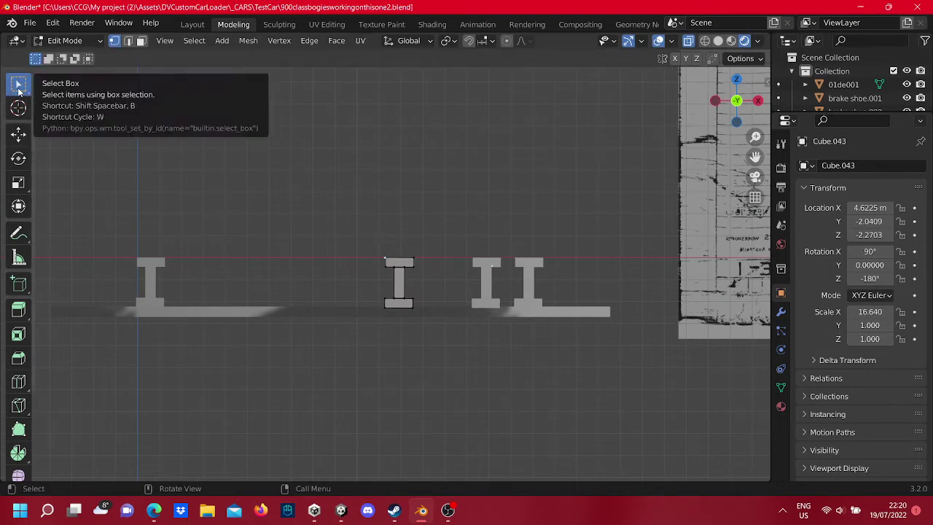
pyautogui.click(21, 235)
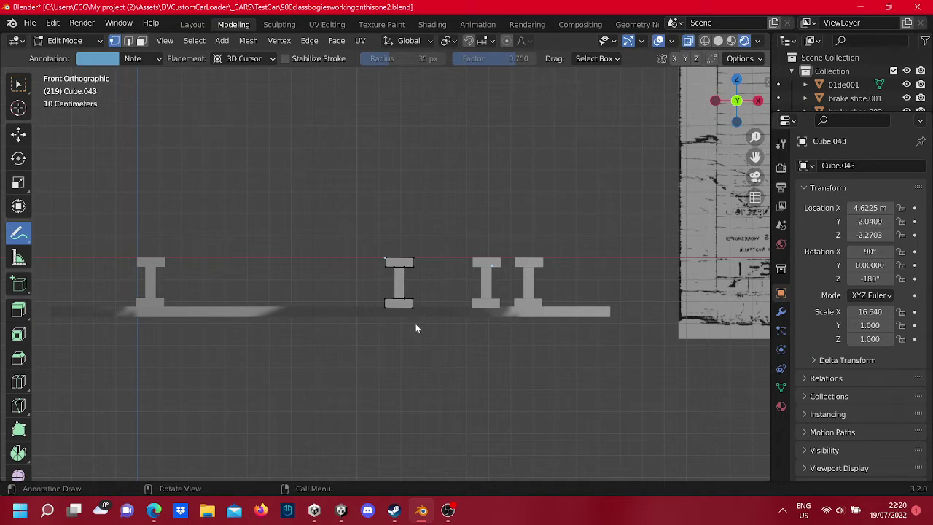
# Step: In Object Mode, draw an upward arrow under the single I-beam and write '3 ft 6 inch' beneath it
pyautogui.press('Tab')
pyautogui.keyDown('shift'); pyautogui.moveTo(390, 234); pyautogui.dragTo(372, 153, button='middle'); pyautogui.keyUp('shift')
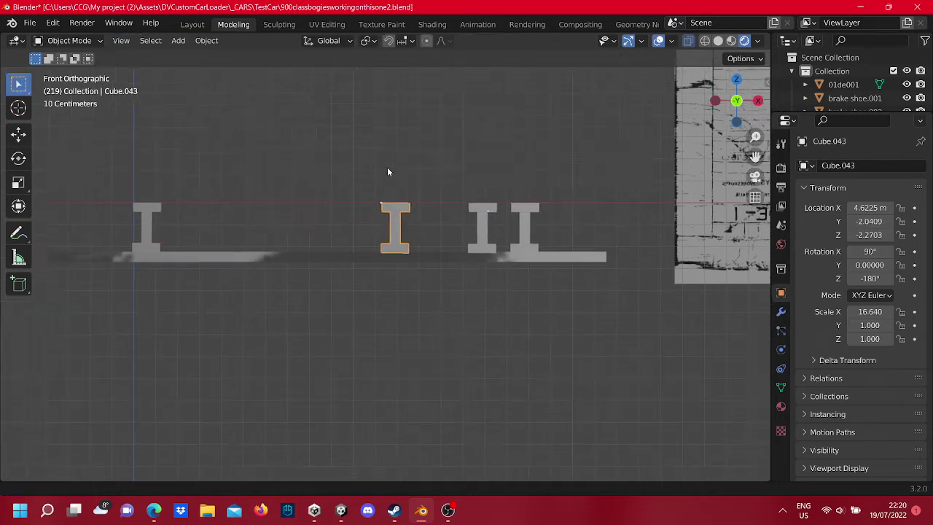
pyautogui.click(13, 237)
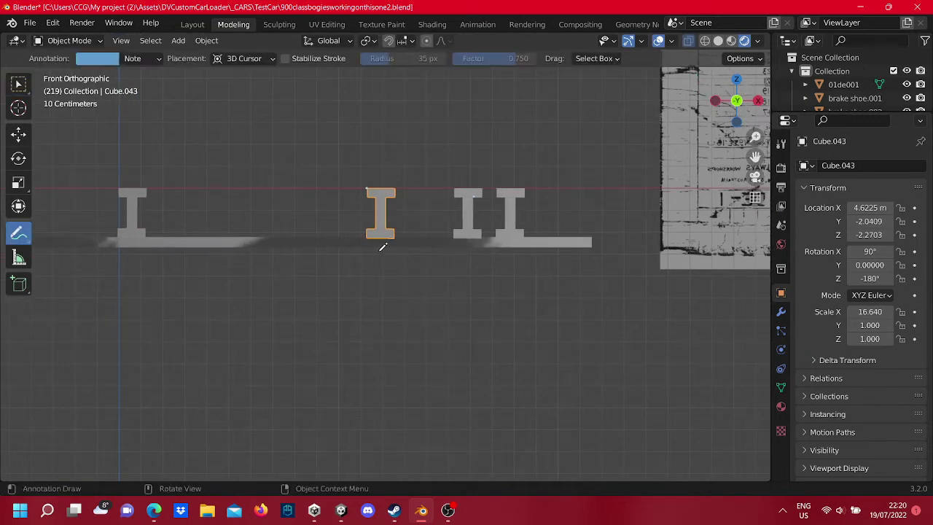
pyautogui.moveTo(380, 255)
pyautogui.mouseDown()
pyautogui.moveTo(384, 280)
pyautogui.moveTo(372, 274)
pyautogui.mouseUp()
pyautogui.moveTo(361, 305)
pyautogui.mouseDown()
pyautogui.moveTo(371, 330)
pyautogui.moveTo(401, 314)
pyautogui.moveTo(406, 324)
pyautogui.moveTo(401, 292)
pyautogui.mouseUp()
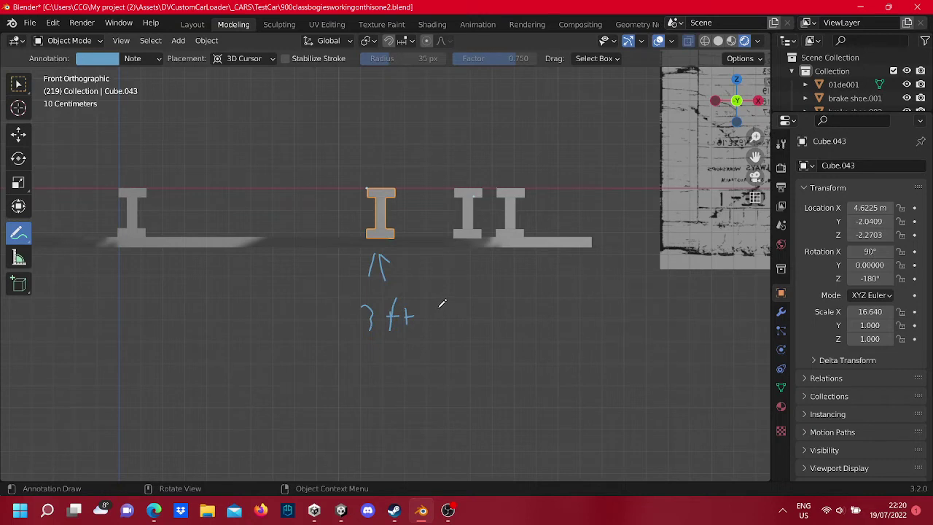
pyautogui.moveTo(441, 306); pyautogui.dragTo(441, 313)
pyautogui.moveTo(462, 311)
pyautogui.mouseDown()
pyautogui.moveTo(508, 313)
pyautogui.moveTo(530, 292)
pyautogui.mouseUp()
pyautogui.scroll(-3, 486, 214)
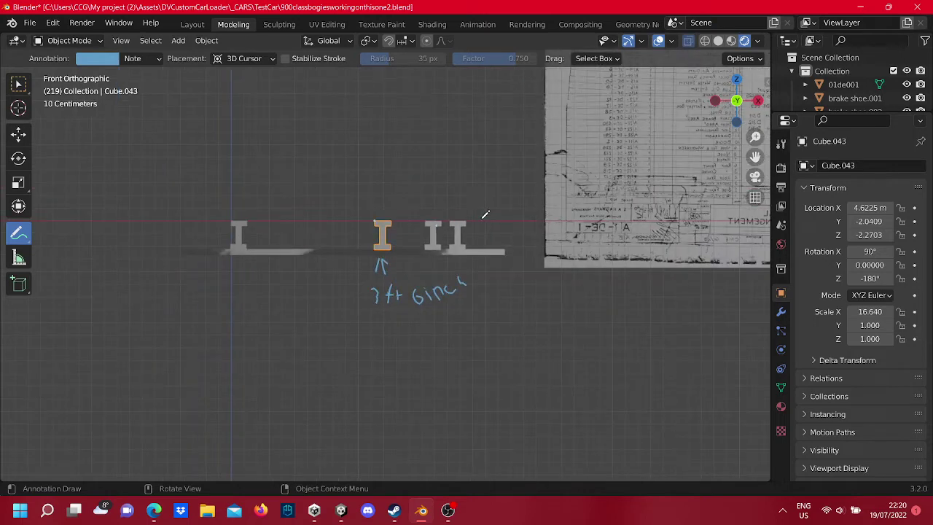
pyautogui.scroll(2, 498, 237)
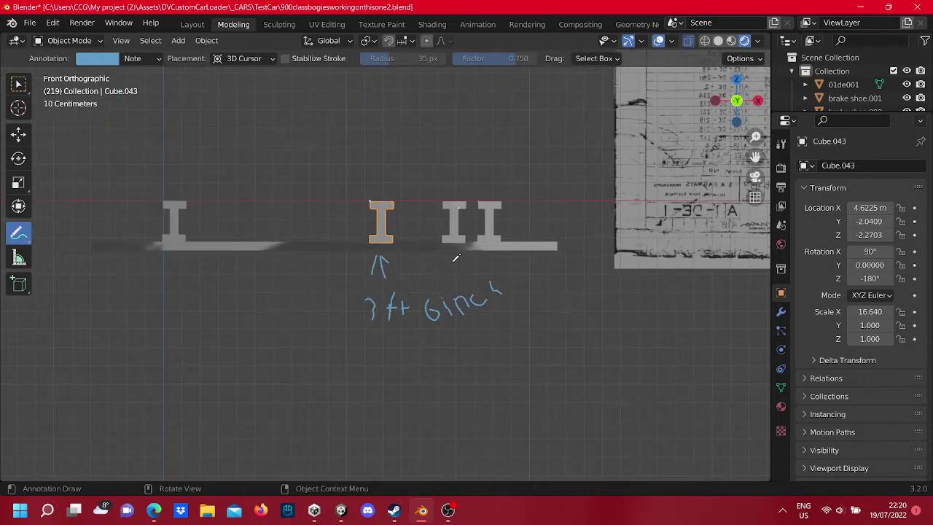
# Step: Draw a curved arrow from the double rails and handwrite '4 ft 8½' at its end
pyautogui.moveTo(453, 260)
pyautogui.mouseDown()
pyautogui.moveTo(493, 265)
pyautogui.moveTo(543, 302)
pyautogui.moveTo(550, 334)
pyautogui.mouseUp()
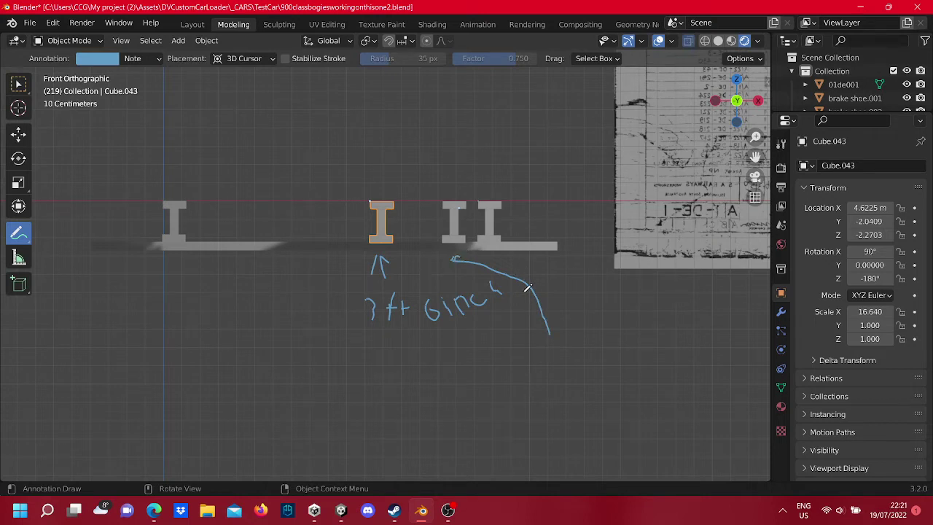
pyautogui.scroll(2, 561, 343)
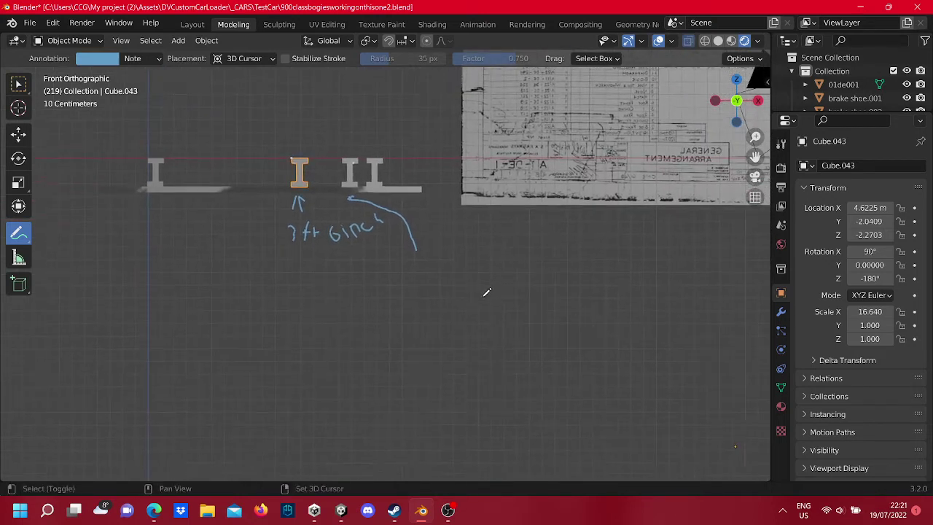
pyautogui.keyDown('shift'); pyautogui.moveTo(551, 328); pyautogui.dragTo(444, 263, button='middle'); pyautogui.keyUp('shift')
pyautogui.scroll(2, 444, 263)
pyautogui.moveTo(406, 255)
pyautogui.mouseDown()
pyautogui.moveTo(404, 286)
pyautogui.moveTo(459, 273)
pyautogui.moveTo(438, 278)
pyautogui.moveTo(450, 310)
pyautogui.mouseUp()
pyautogui.moveTo(479, 261)
pyautogui.mouseDown()
pyautogui.moveTo(480, 281)
pyautogui.moveTo(499, 255)
pyautogui.moveTo(508, 285)
pyautogui.moveTo(528, 277)
pyautogui.mouseUp()
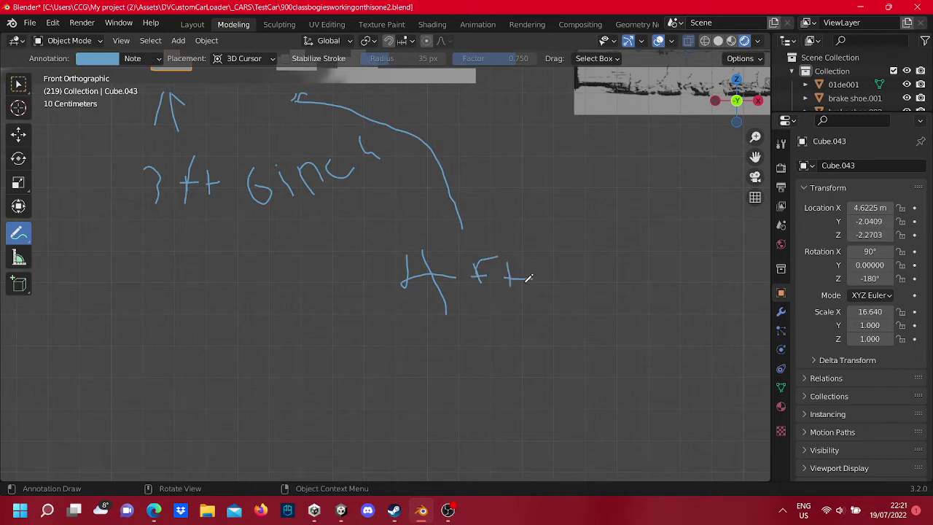
pyautogui.scroll(-2, 546, 278)
pyautogui.keyDown('shift'); pyautogui.moveTo(546, 272); pyautogui.dragTo(462, 270, button='middle'); pyautogui.keyUp('shift')
pyautogui.scroll(4, 455, 271)
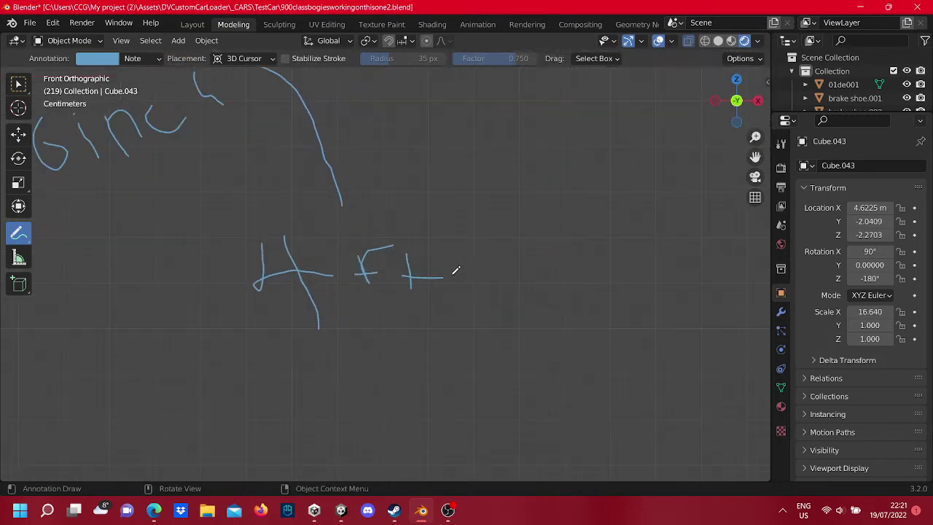
pyautogui.moveTo(523, 284)
pyautogui.mouseDown()
pyautogui.moveTo(537, 232)
pyautogui.moveTo(517, 260)
pyautogui.moveTo(526, 301)
pyautogui.moveTo(536, 267)
pyautogui.moveTo(527, 249)
pyautogui.mouseUp()
pyautogui.scroll(-2, 579, 265)
pyautogui.keyDown('shift'); pyautogui.moveTo(545, 267); pyautogui.dragTo(442, 289, button='middle'); pyautogui.keyUp('shift')
pyautogui.scroll(2, 442, 289)
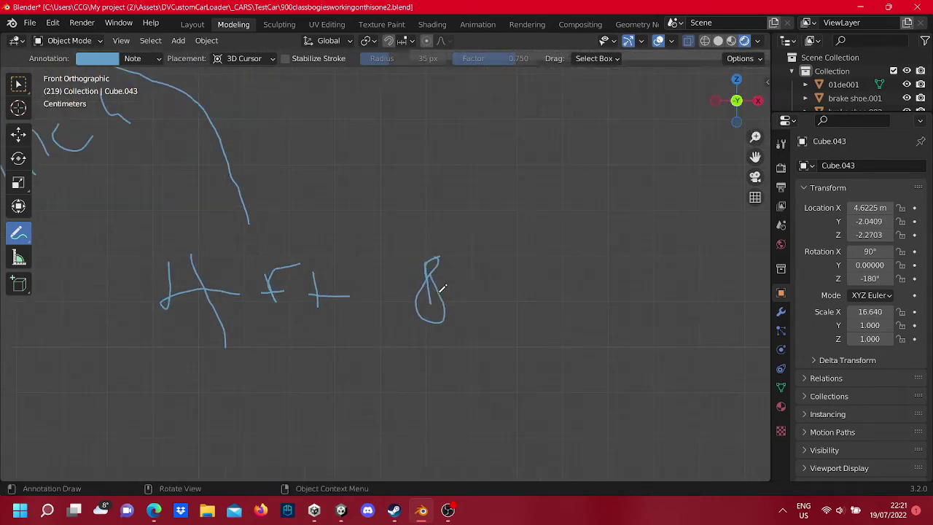
pyautogui.moveTo(471, 243)
pyautogui.mouseDown()
pyautogui.moveTo(479, 267)
pyautogui.moveTo(468, 266)
pyautogui.moveTo(505, 264)
pyautogui.moveTo(508, 307)
pyautogui.moveTo(543, 279)
pyautogui.moveTo(557, 309)
pyautogui.mouseUp()
pyautogui.scroll(-6, 558, 309)
pyautogui.scroll(1, 542, 309)
pyautogui.scroll(3, 520, 276)
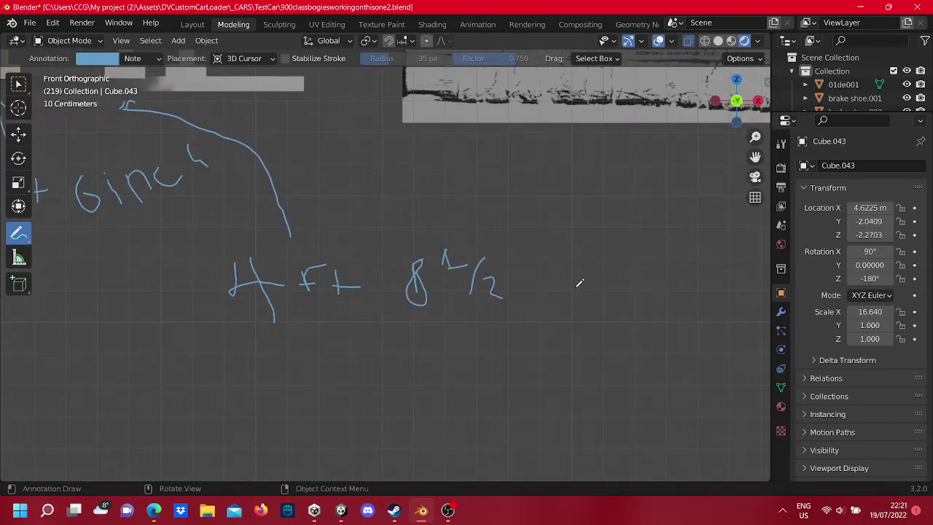
pyautogui.scroll(-3, 516, 270)
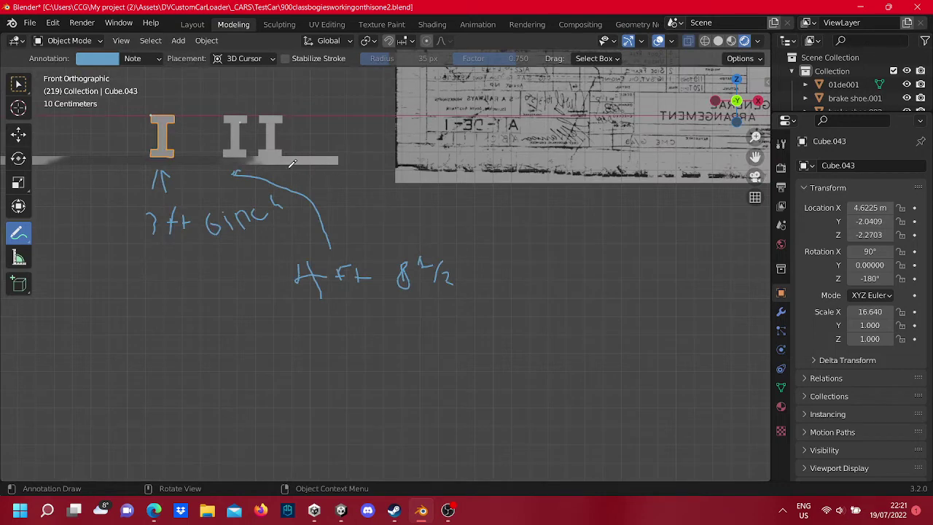
# Step: Draw a second curved line from the right rail and add arrowheads to the curves
pyautogui.moveTo(292, 164); pyautogui.dragTo(525, 236)
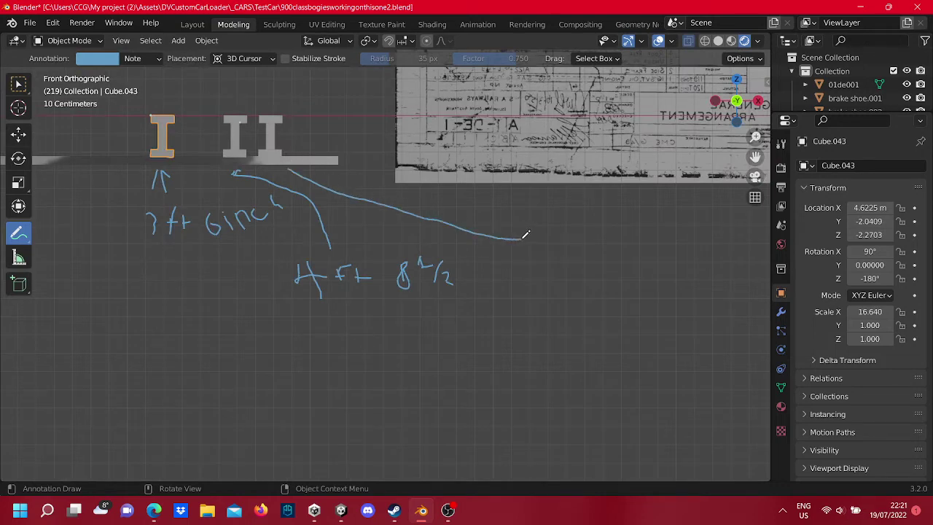
pyautogui.scroll(2, 317, 177)
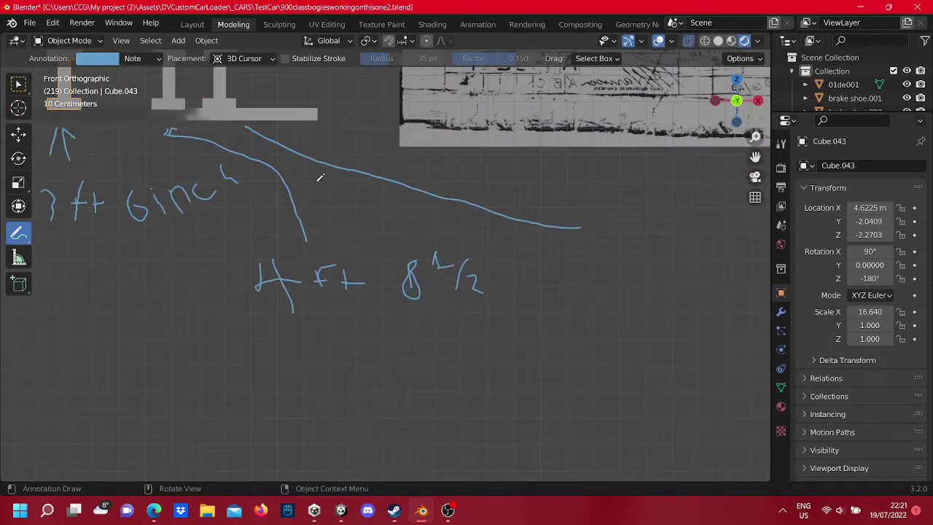
pyautogui.scroll(1, 579, 204)
pyautogui.scroll(1, 399, 194)
pyautogui.scroll(2, 512, 208)
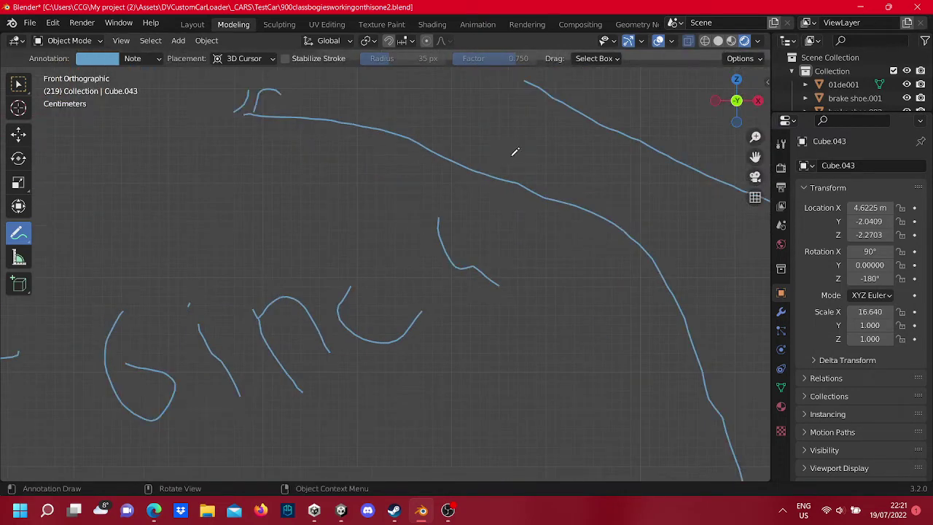
pyautogui.scroll(2, 496, 208)
pyautogui.moveTo(507, 153)
pyautogui.mouseDown()
pyautogui.moveTo(532, 132)
pyautogui.moveTo(478, 148)
pyautogui.mouseUp()
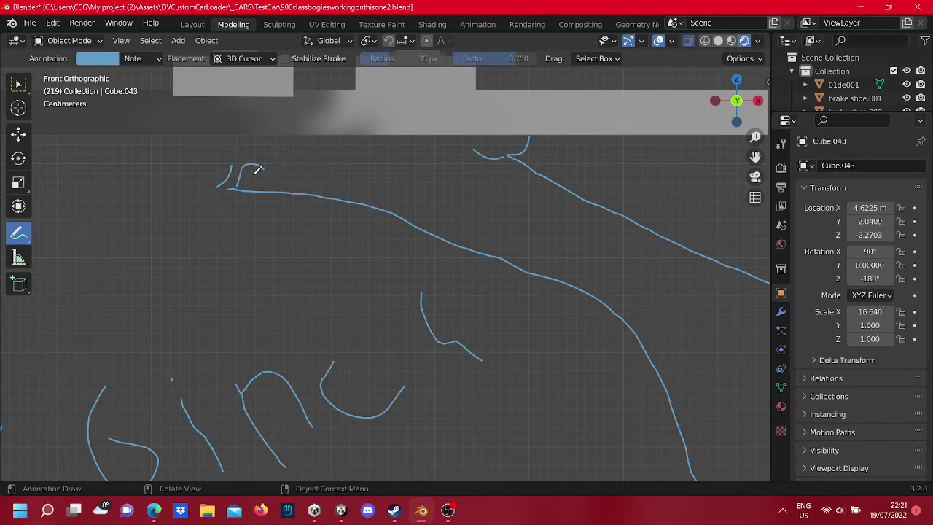
pyautogui.moveTo(259, 168); pyautogui.dragTo(305, 156)
pyautogui.moveTo(233, 187); pyautogui.dragTo(200, 151)
pyautogui.scroll(-4, 301, 173)
pyautogui.scroll(-3, 524, 279)
pyautogui.keyDown('shift'); pyautogui.moveTo(524, 279); pyautogui.dragTo(401, 231, button='middle'); pyautogui.keyUp('shift')
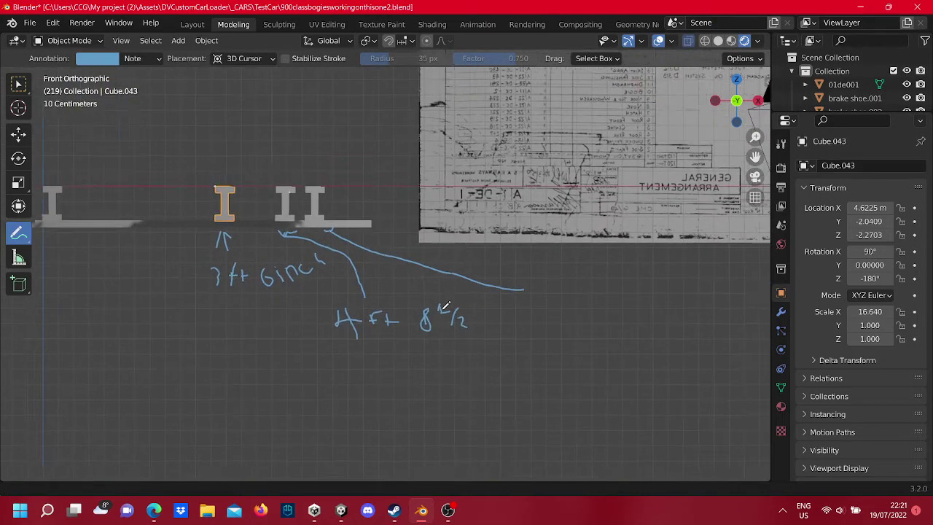
pyautogui.scroll(6, 402, 231)
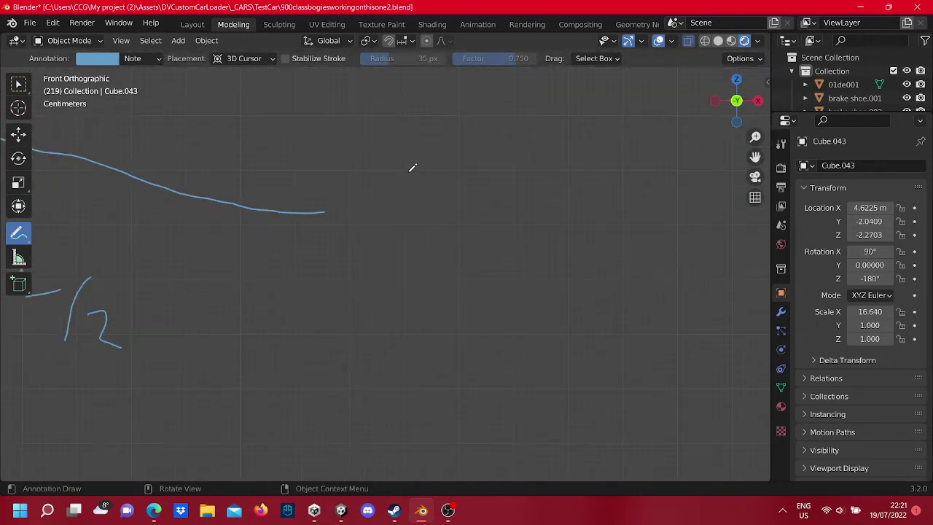
# Step: Handwrite the note '5 ft 3 inch' beside the rail profiles
pyautogui.moveTo(453, 184); pyautogui.dragTo(390, 263)
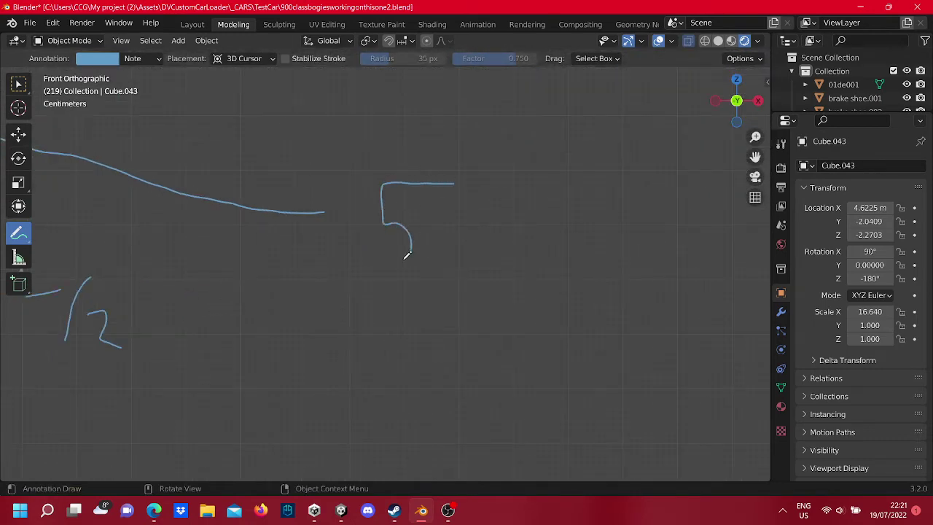
pyautogui.moveTo(458, 234)
pyautogui.mouseDown()
pyautogui.moveTo(459, 254)
pyautogui.moveTo(490, 227)
pyautogui.moveTo(485, 239)
pyautogui.moveTo(516, 264)
pyautogui.moveTo(531, 238)
pyautogui.mouseUp()
pyautogui.scroll(-4, 595, 254)
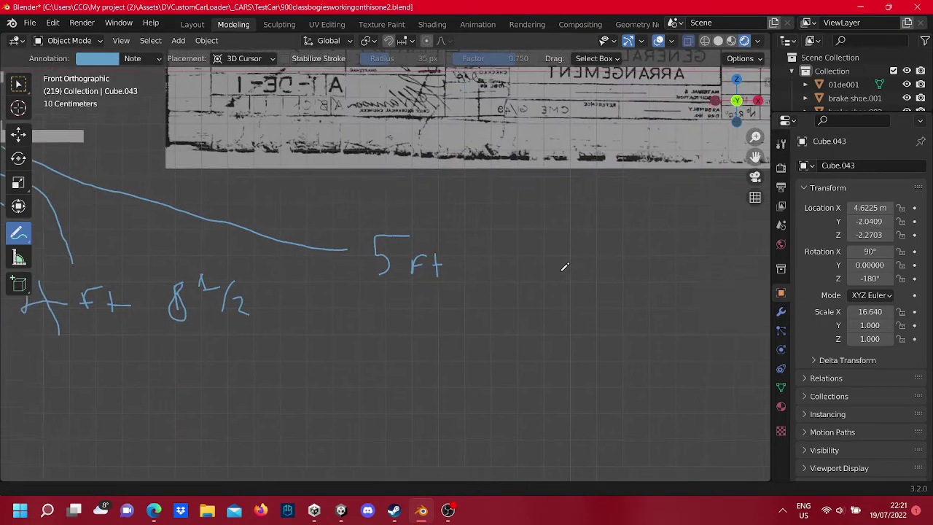
pyautogui.scroll(2, 506, 279)
pyautogui.scroll(2, 503, 290)
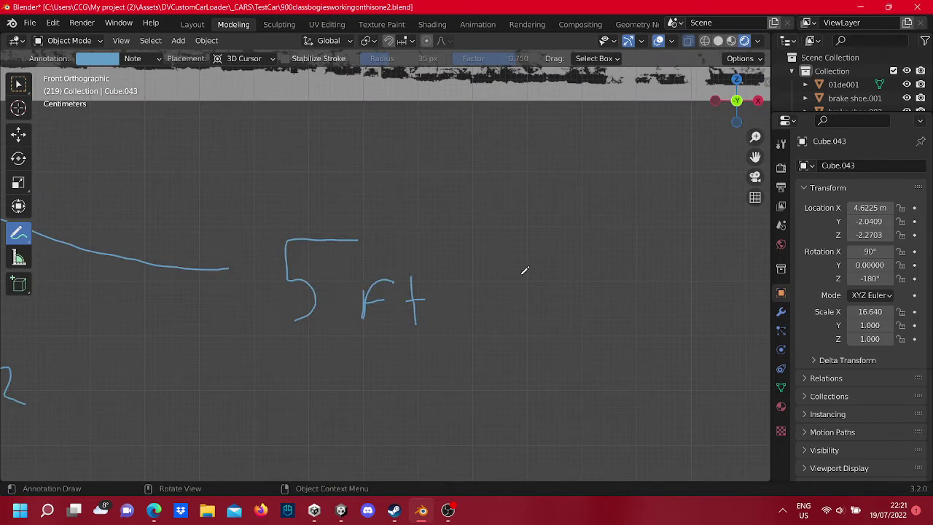
pyautogui.moveTo(515, 279)
pyautogui.mouseDown()
pyautogui.moveTo(536, 300)
pyautogui.moveTo(541, 329)
pyautogui.mouseUp()
pyautogui.moveTo(570, 279)
pyautogui.mouseDown()
pyautogui.moveTo(586, 326)
pyautogui.moveTo(640, 309)
pyautogui.mouseUp()
pyautogui.moveTo(664, 265); pyautogui.dragTo(718, 329)
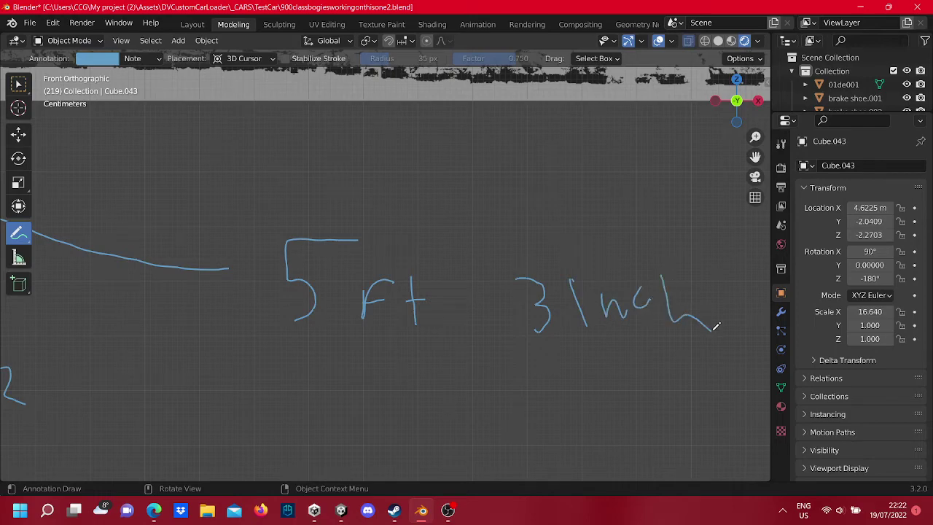
pyautogui.scroll(-3, 642, 309)
pyautogui.scroll(-4, 290, 189)
pyautogui.keyDown('ctrl'); pyautogui.scroll(4, 290, 189); pyautogui.keyUp('ctrl')
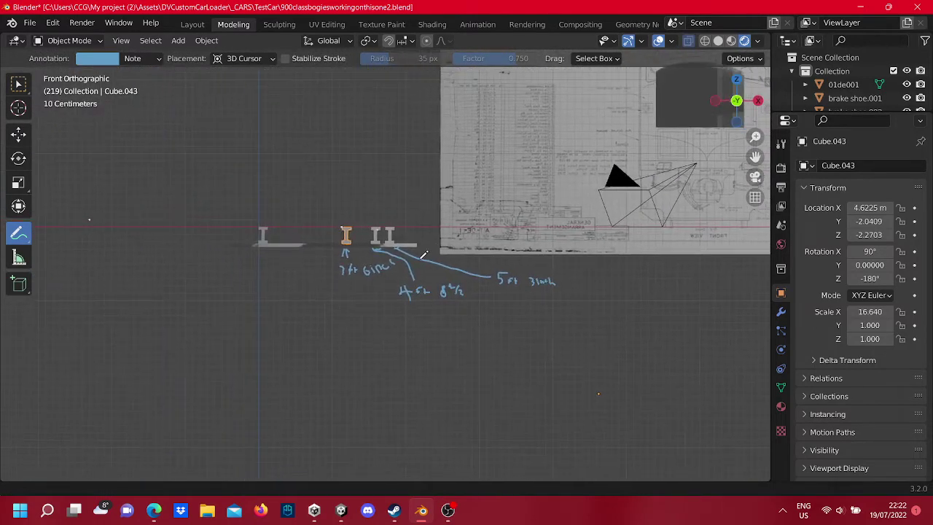
pyautogui.scroll(1, 387, 292)
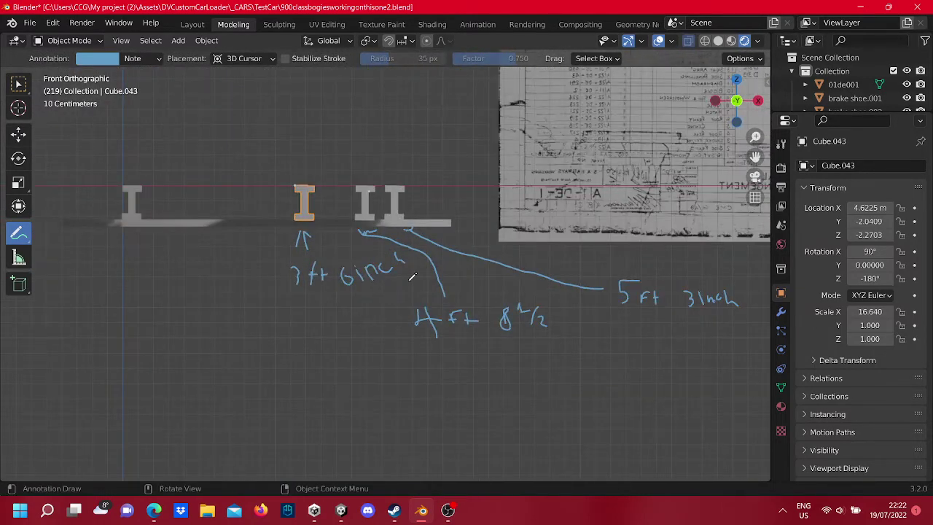
pyautogui.scroll(-3, 412, 276)
# Step: Return to the Select Box tool and deselect everything with Alt+A
pyautogui.press('Tab')
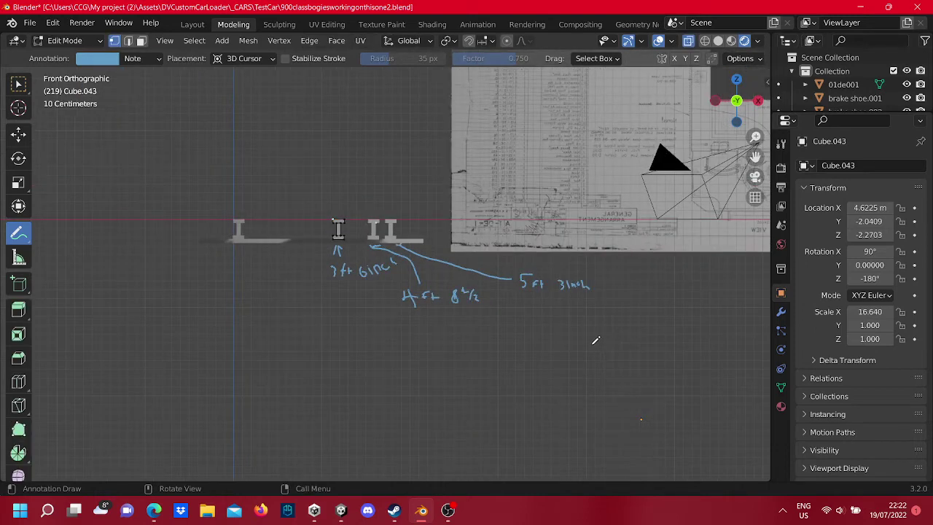
pyautogui.press('Tab')
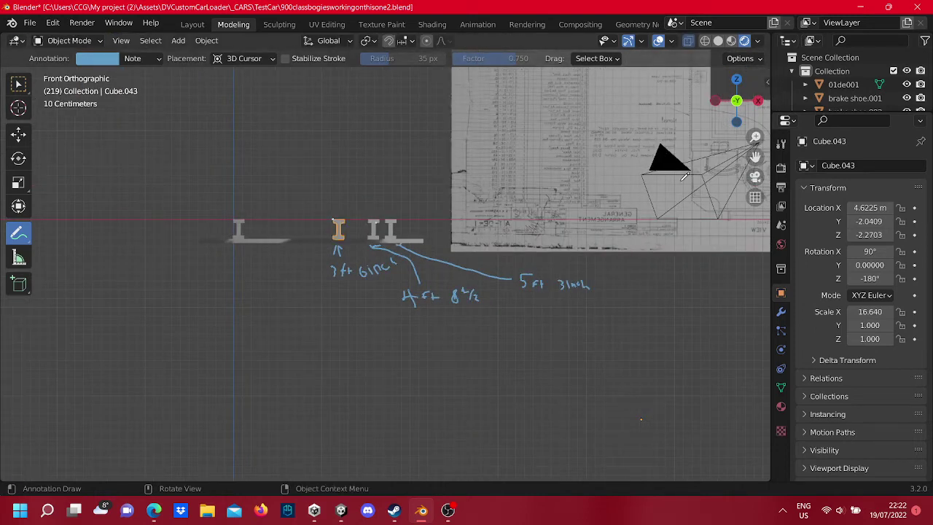
pyautogui.scroll(-3, 571, 128)
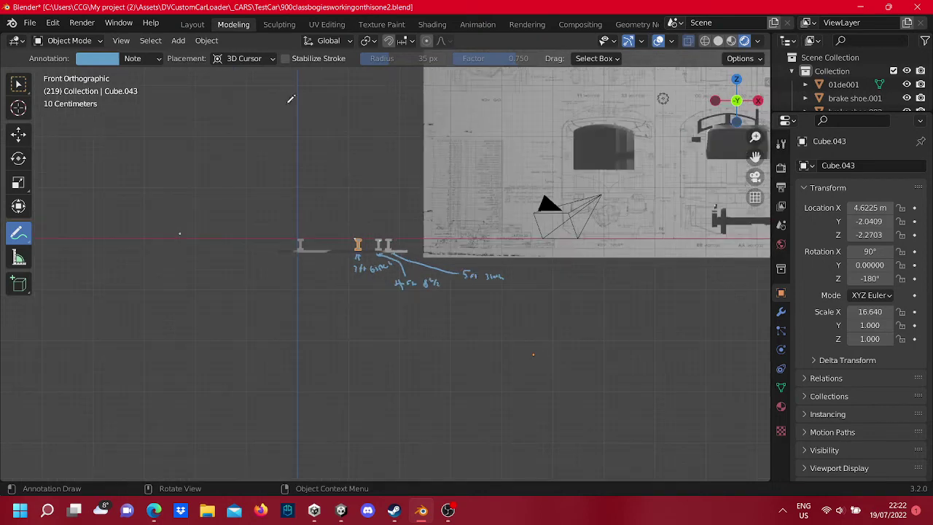
pyautogui.click(18, 83)
pyautogui.scroll(3, 494, 185)
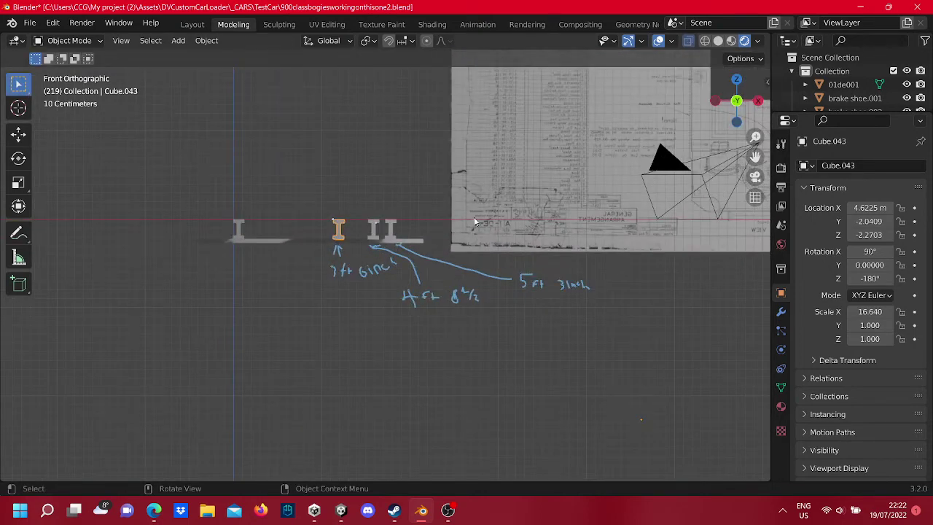
pyautogui.scroll(3, 475, 221)
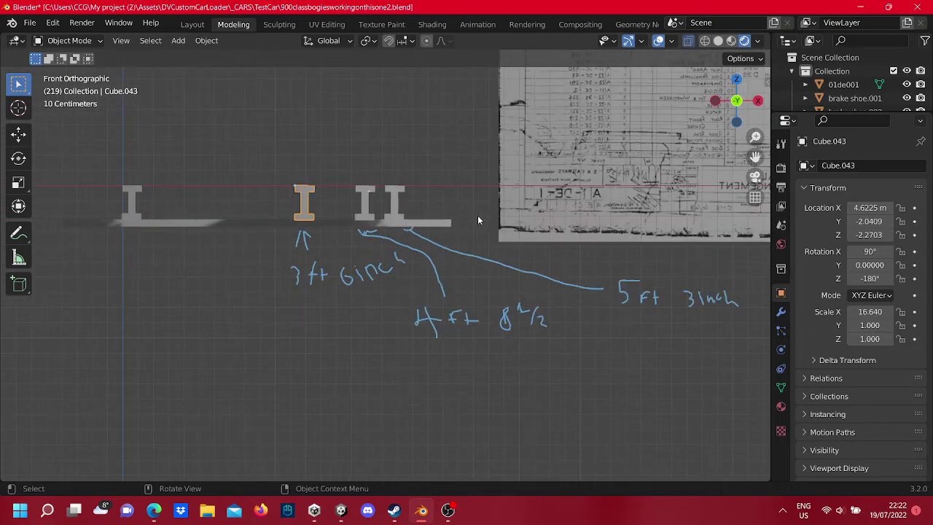
pyautogui.hotkey('alt', 'a')
# Step: With the Measure tool, adjust the ruler along the left rail tops and delete the stray angle ruler
pyautogui.scroll(2, 262, 177)
pyautogui.click(19, 257)
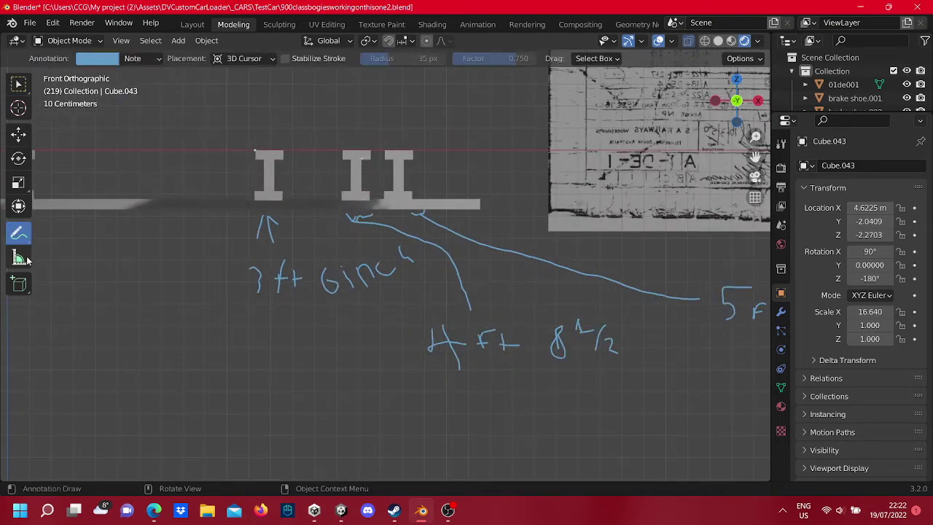
pyautogui.keyDown('shift'); pyautogui.moveTo(238, 166); pyautogui.dragTo(356, 166, button='middle'); pyautogui.keyUp('shift')
pyautogui.scroll(1, 356, 166)
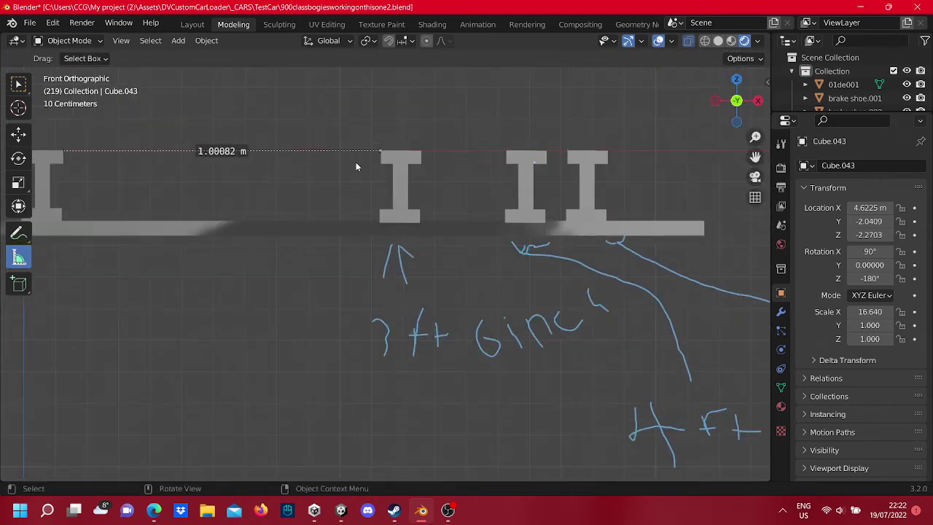
pyautogui.moveTo(375, 146); pyautogui.dragTo(375, 145)
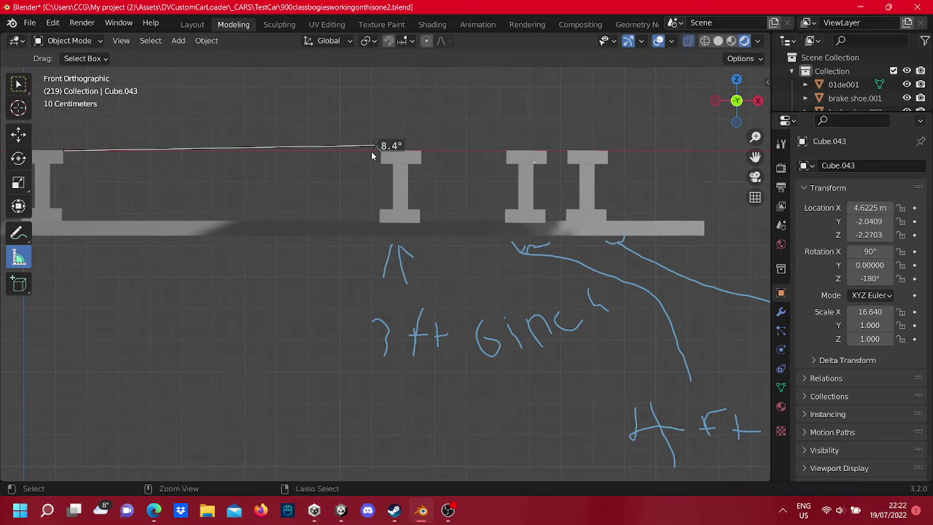
pyautogui.press('Delete')
# Step: Remove the unneeded rulers, including a trial 0.24666 m measurement
pyautogui.scroll(-3, 371, 150)
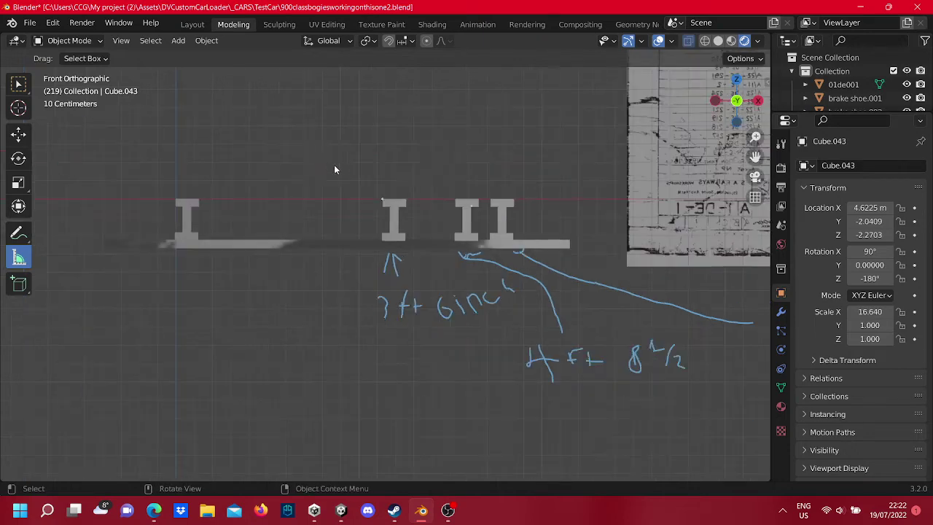
pyautogui.scroll(-1, 323, 158)
pyautogui.scroll(-5, 365, 168)
pyautogui.scroll(-2, 397, 196)
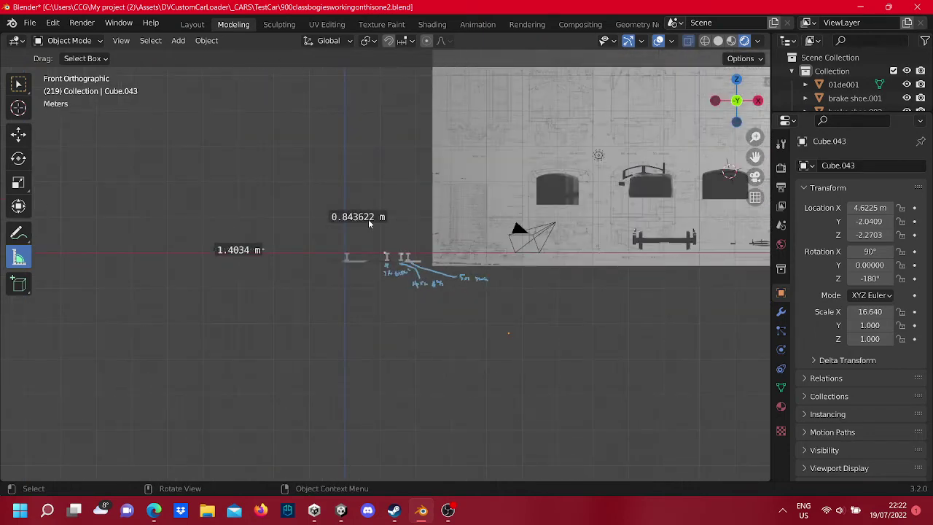
pyautogui.scroll(4, 366, 215)
pyautogui.scroll(2, 357, 205)
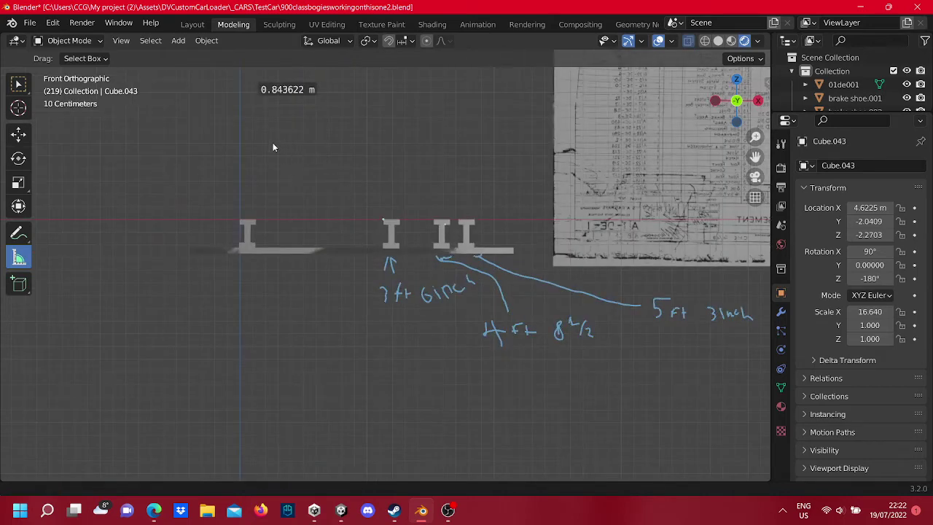
pyautogui.keyDown('shift'); pyautogui.moveTo(272, 147); pyautogui.dragTo(415, 268, button='middle'); pyautogui.keyUp('shift')
pyautogui.scroll(5, 452, 211)
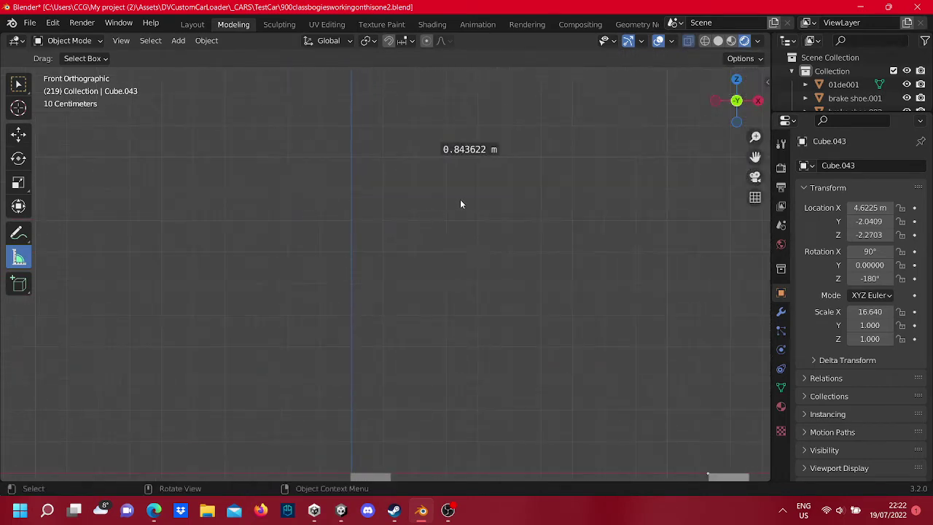
pyautogui.press('x')
pyautogui.click(477, 150)
pyautogui.scroll(3, 495, 166)
pyautogui.moveTo(499, 148)
pyautogui.keyDown('shift'); pyautogui.mouseDown(button='middle')
pyautogui.moveTo(470, 221)
pyautogui.moveTo(459, 308)
pyautogui.mouseUp(button='middle'); pyautogui.keyUp('shift')
pyautogui.moveTo(503, 277)
pyautogui.mouseDown()
pyautogui.moveTo(514, 242)
pyautogui.moveTo(434, 134)
pyautogui.mouseUp()
pyautogui.press('Delete')
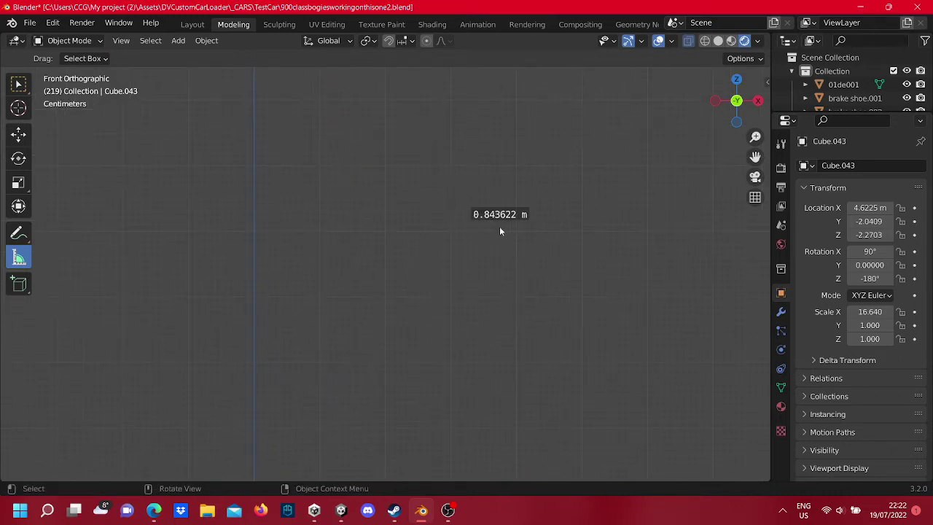
# Step: Shorten the rail gauge ruler so it reads 1.34561 m
pyautogui.scroll(5, 514, 196)
pyautogui.scroll(-5, 217, 287)
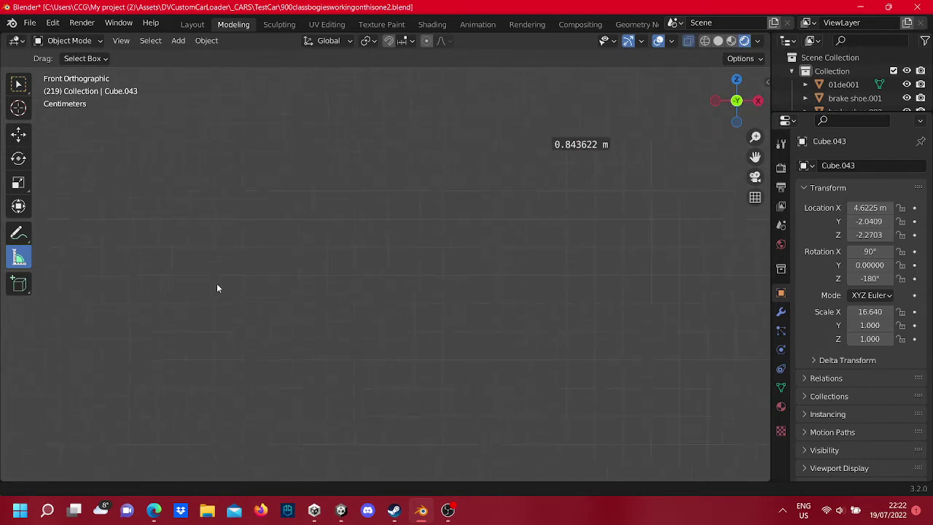
pyautogui.scroll(-1, 217, 288)
pyautogui.scroll(-5, 408, 231)
pyautogui.scroll(-4, 411, 219)
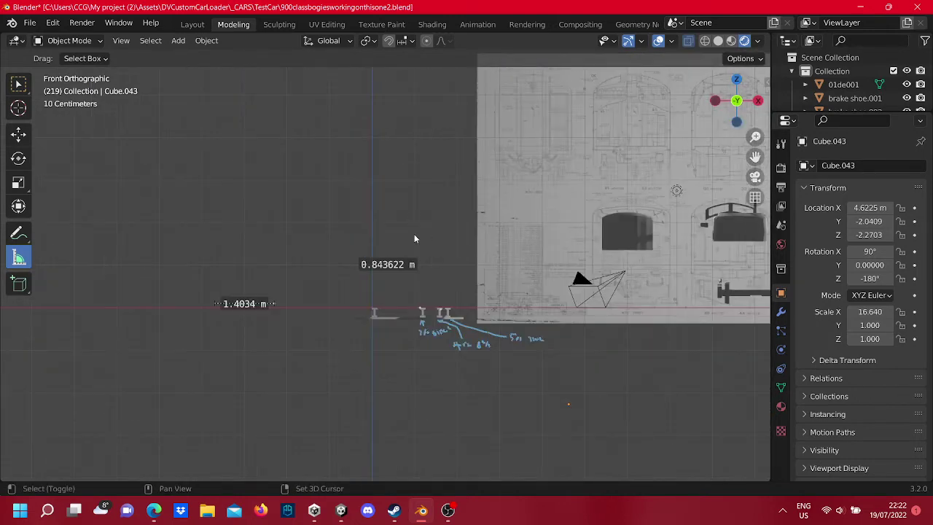
pyautogui.moveTo(275, 305); pyautogui.dragTo(271, 306)
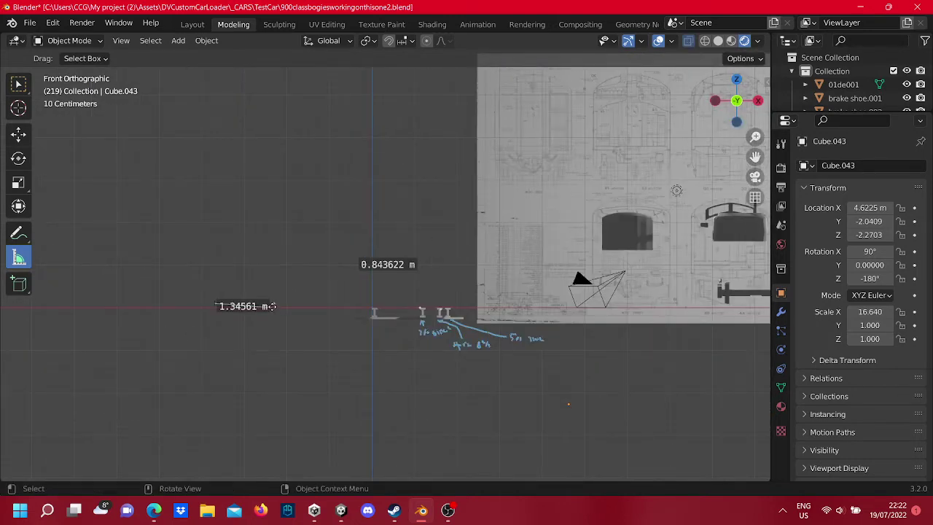
pyautogui.press('ctrl')
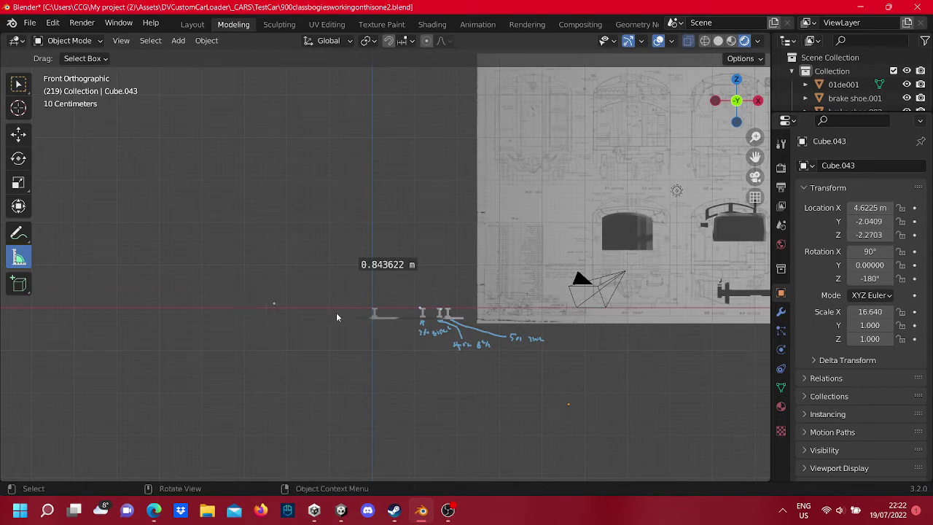
pyautogui.scroll(-2, 336, 312)
pyautogui.scroll(-1, 381, 314)
pyautogui.scroll(3, 283, 299)
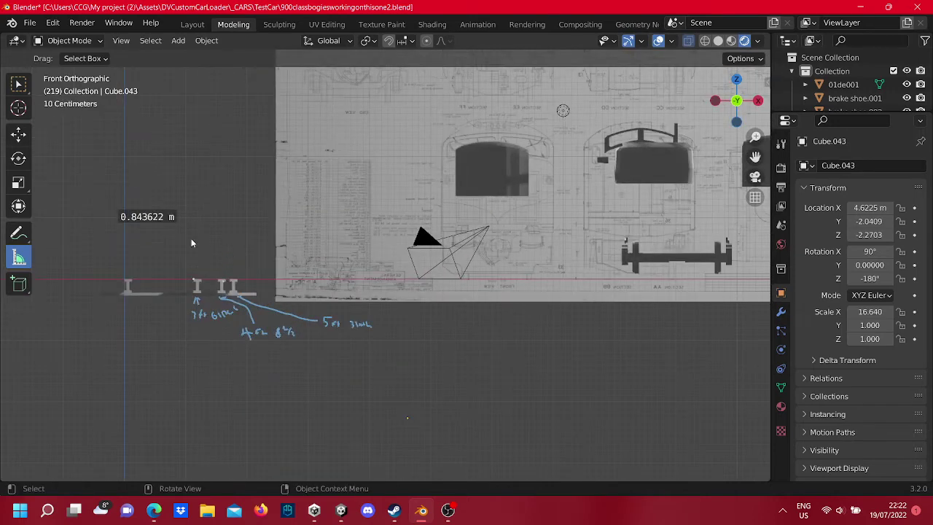
# Step: Select the blueprint image 01de001 and zoom out until the whole drawing shows beside the rails
pyautogui.click(19, 83)
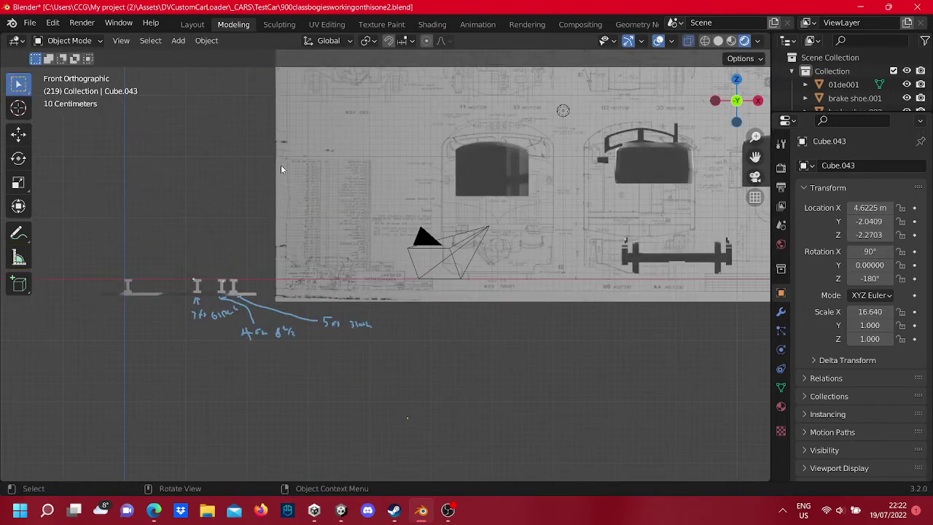
pyautogui.scroll(1, 281, 165)
pyautogui.scroll(-2, 369, 215)
pyautogui.click(482, 220)
pyautogui.scroll(1, 374, 200)
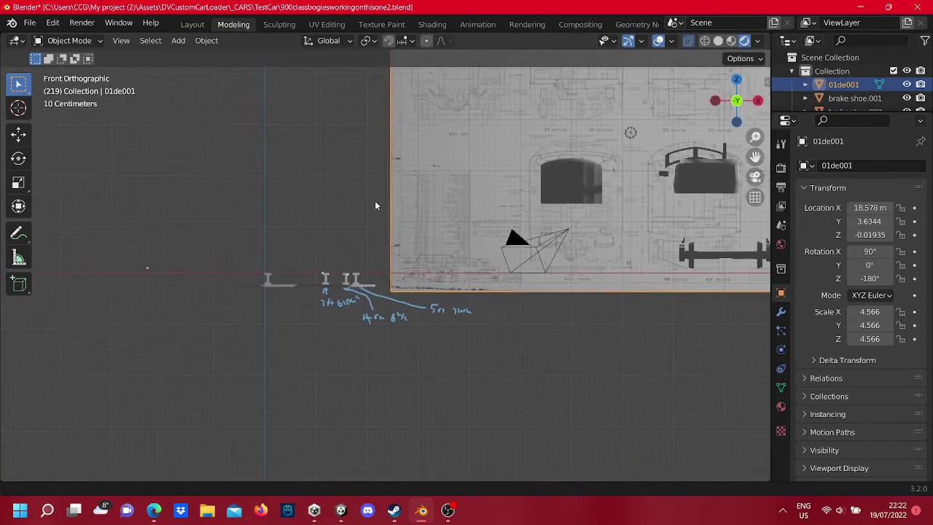
pyautogui.scroll(1, 375, 201)
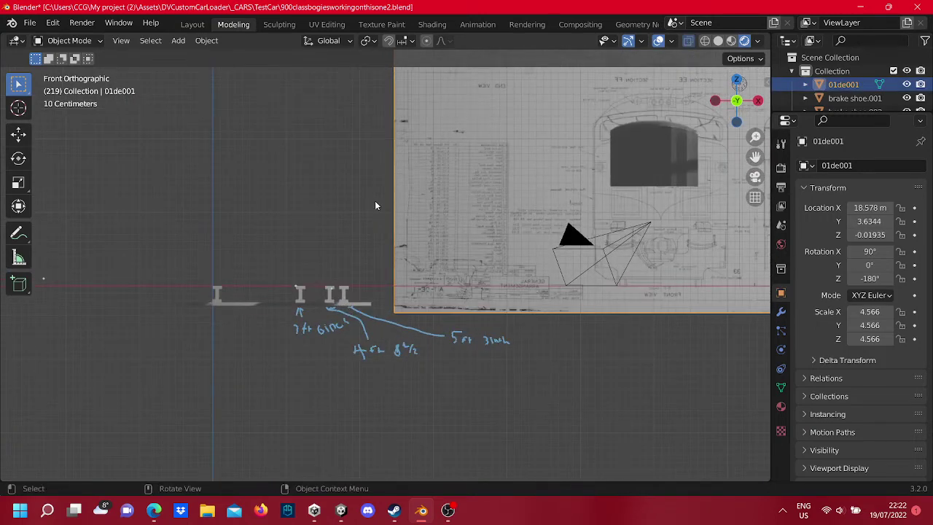
pyautogui.scroll(1, 390, 222)
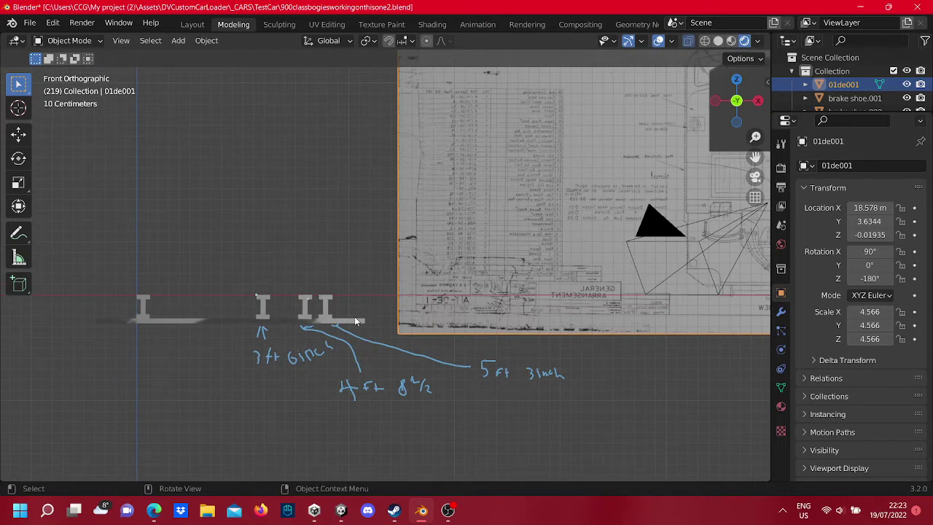
pyautogui.scroll(-2, 354, 317)
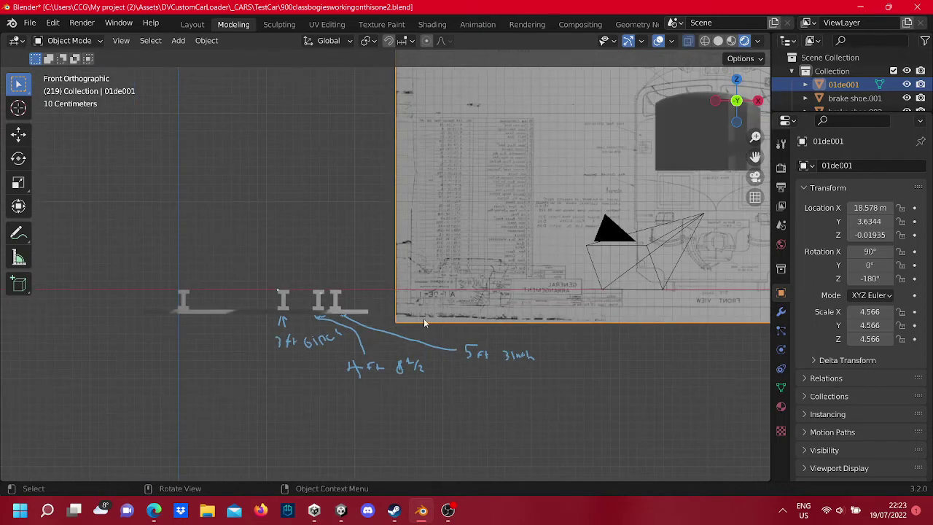
pyautogui.scroll(-3, 424, 318)
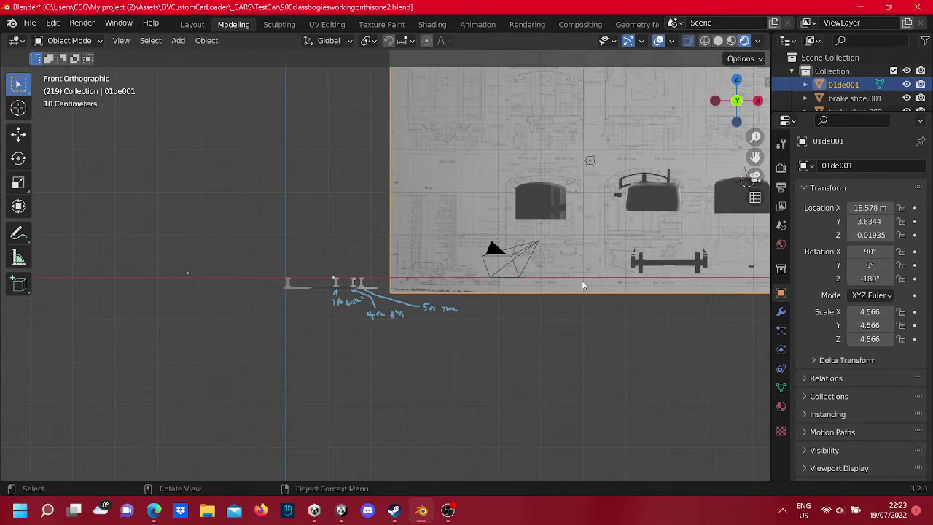
pyautogui.scroll(-1, 576, 274)
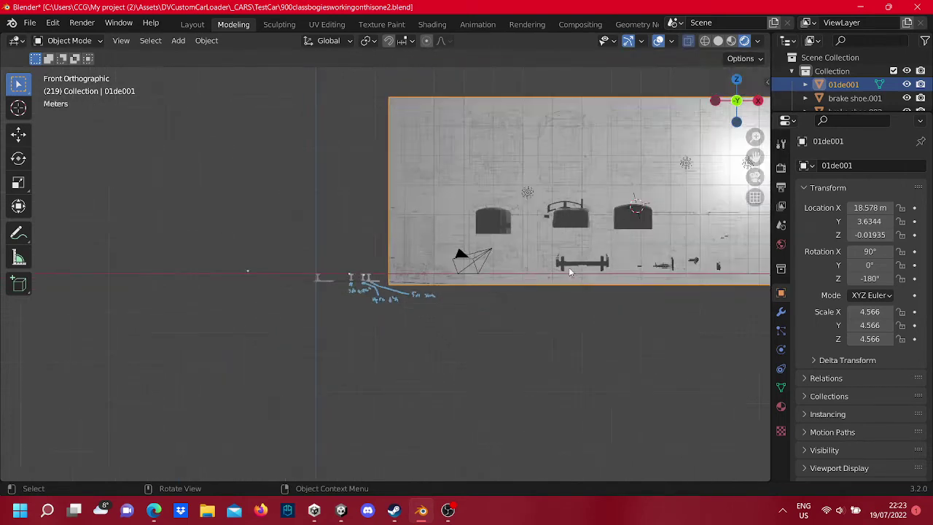
pyautogui.scroll(2, 569, 266)
pyautogui.scroll(-5, 536, 280)
# Step: Briefly toggle Edit Mode on the blueprint plane and switch to the Move tool
pyautogui.press('Tab')
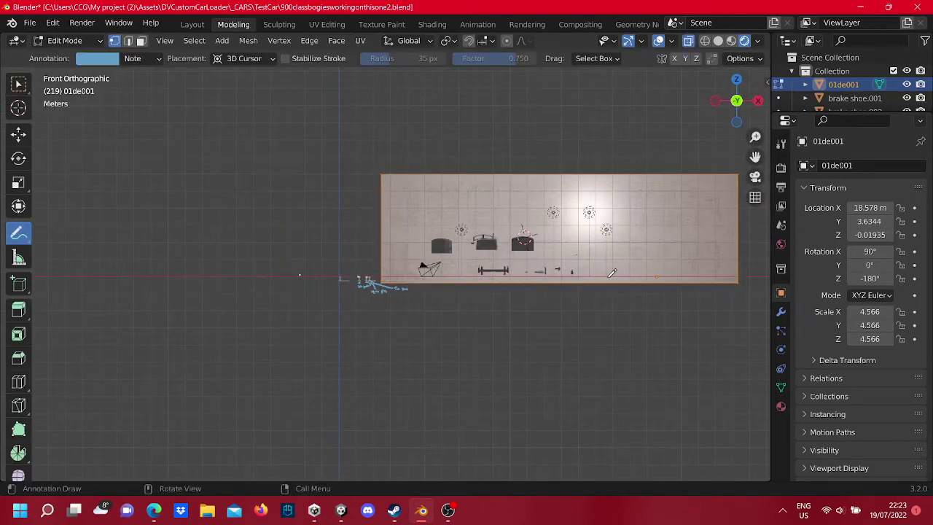
pyautogui.press('Tab')
pyautogui.scroll(1, 719, 333)
pyautogui.scroll(-3, 515, 285)
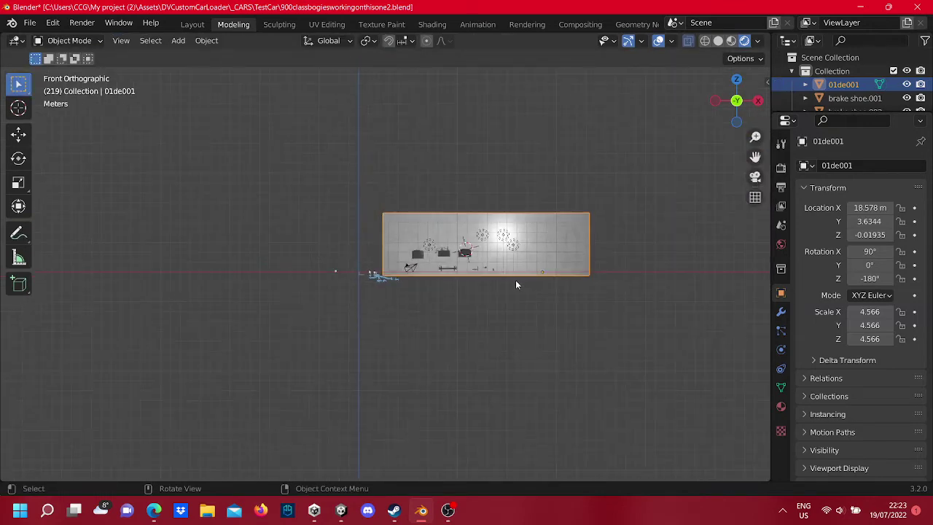
pyautogui.click(18, 133)
pyautogui.scroll(3, 515, 268)
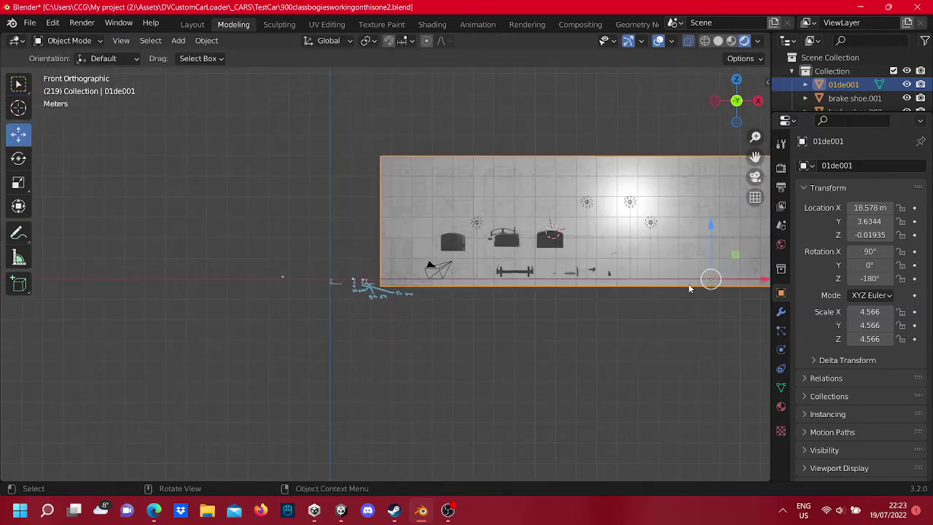
pyautogui.scroll(2, 689, 288)
pyautogui.scroll(2, 656, 284)
# Step: In Edit Mode, slide the blueprint mesh -5.4822 m along X over the rail gauge notes
pyautogui.press('Tab')
pyautogui.scroll(-4, 565, 283)
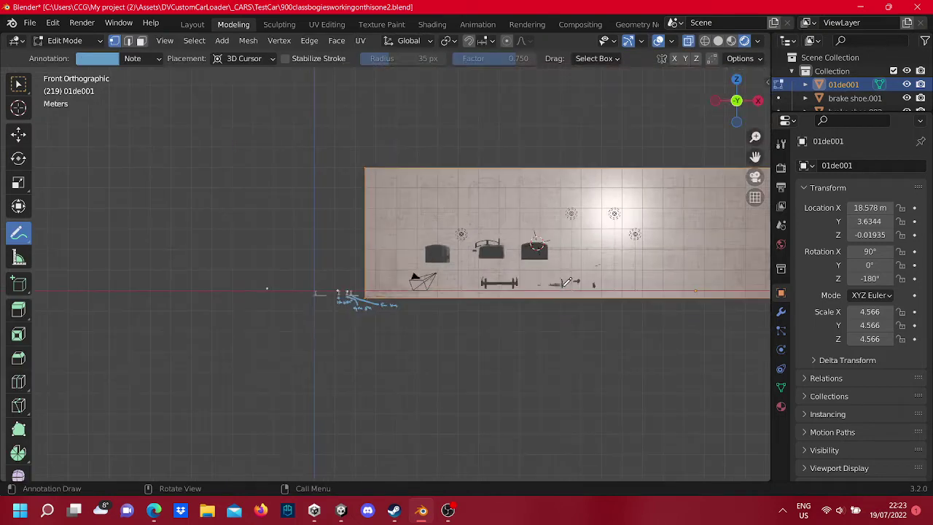
pyautogui.click(18, 133)
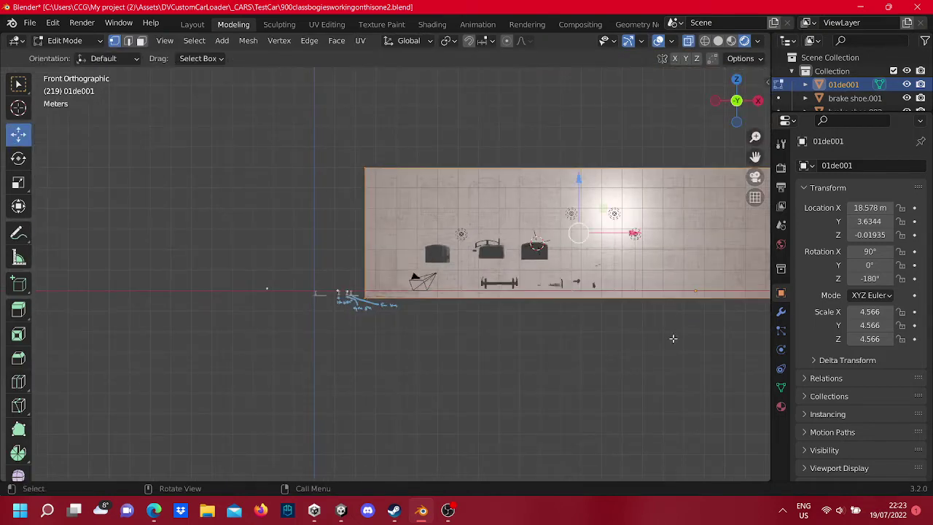
pyautogui.scroll(3, 552, 283)
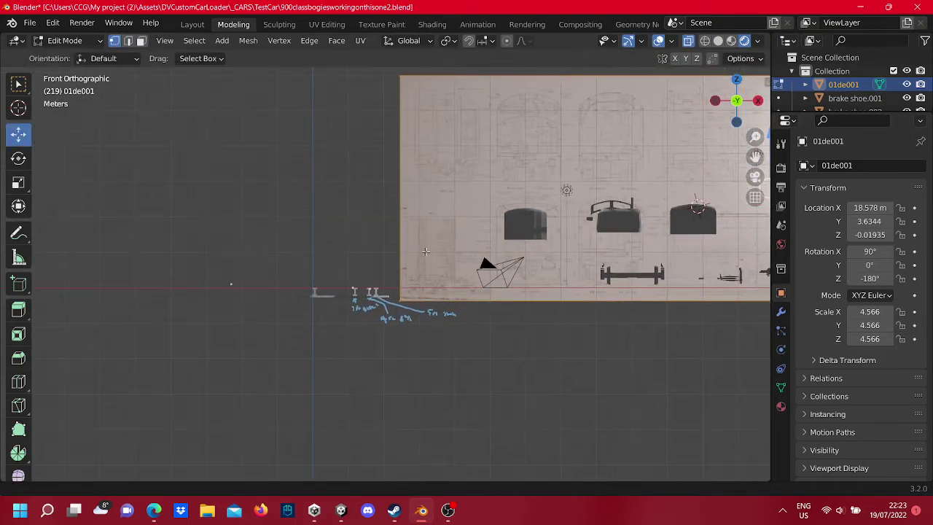
pyautogui.press('g')
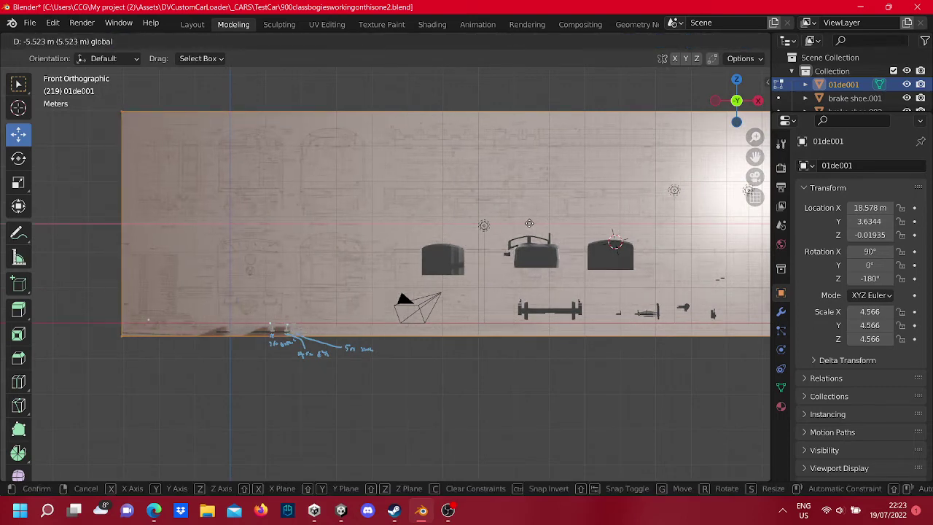
pyautogui.click(529, 222)
pyautogui.scroll(2, 513, 185)
pyautogui.scroll(2, 513, 185)
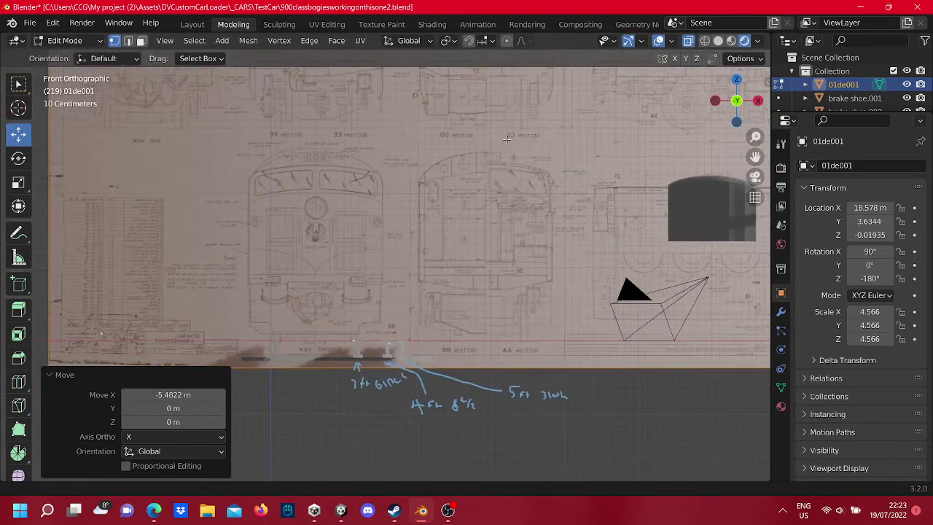
pyautogui.scroll(-3, 470, 197)
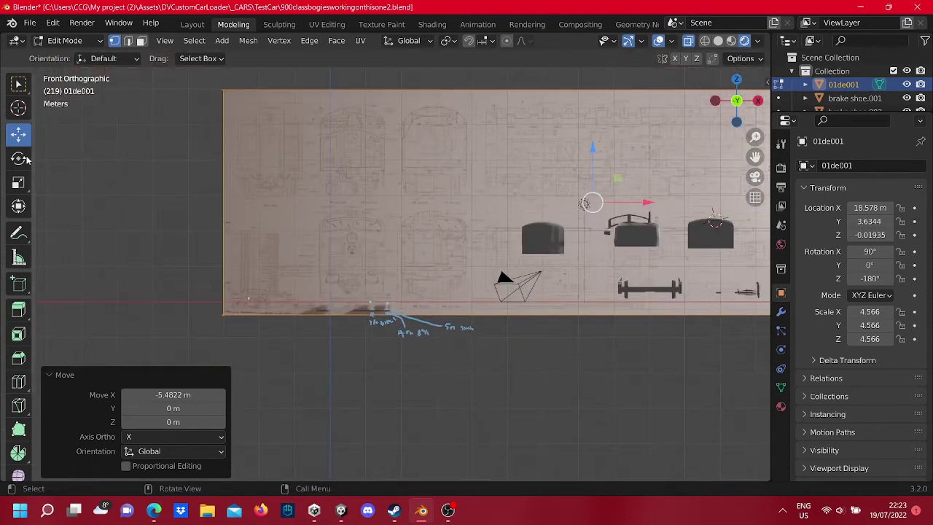
pyautogui.click(18, 182)
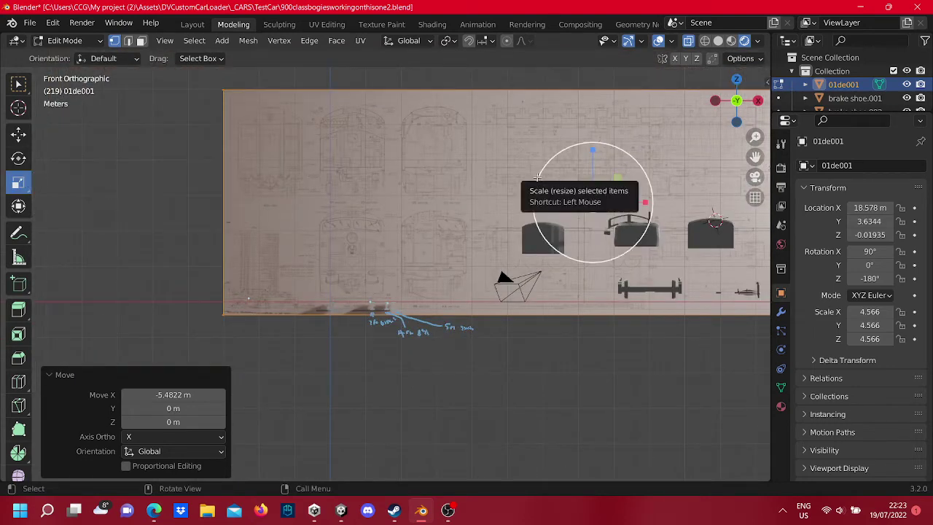
# Step: Scale the blueprint up by 1.39 and raise it about 1.08 m
pyautogui.moveTo(537, 180); pyautogui.dragTo(512, 161)
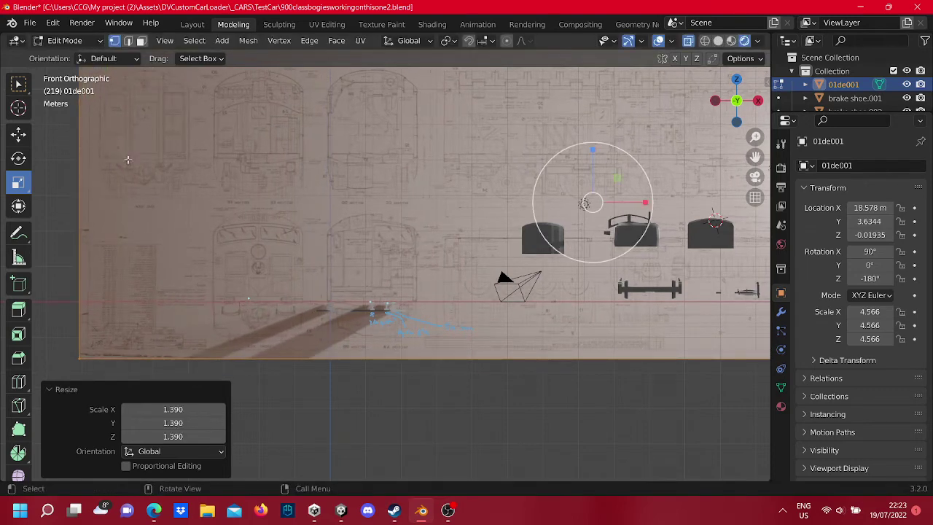
pyautogui.click(18, 134)
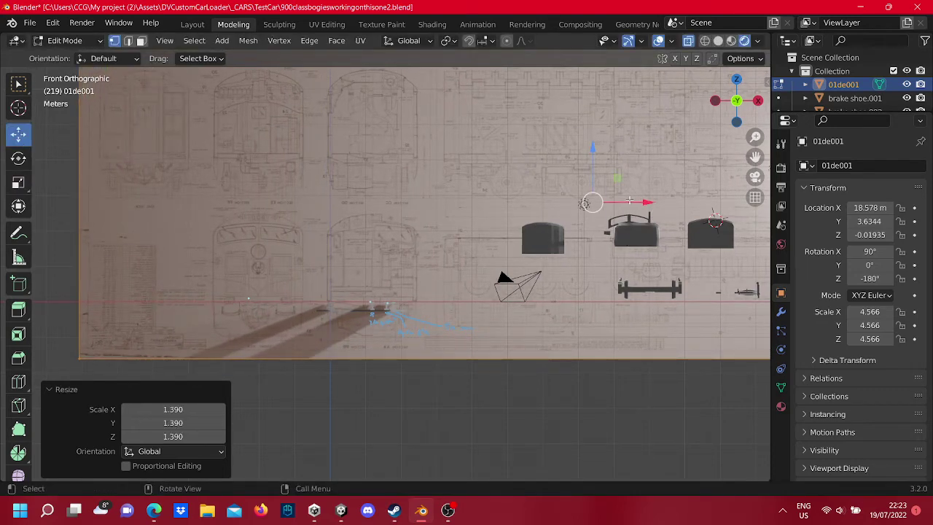
pyautogui.moveTo(631, 202)
pyautogui.mouseDown()
pyautogui.moveTo(729, 190)
pyautogui.moveTo(692, 126)
pyautogui.mouseUp()
pyautogui.scroll(4, 515, 299)
pyautogui.scroll(-1, 515, 299)
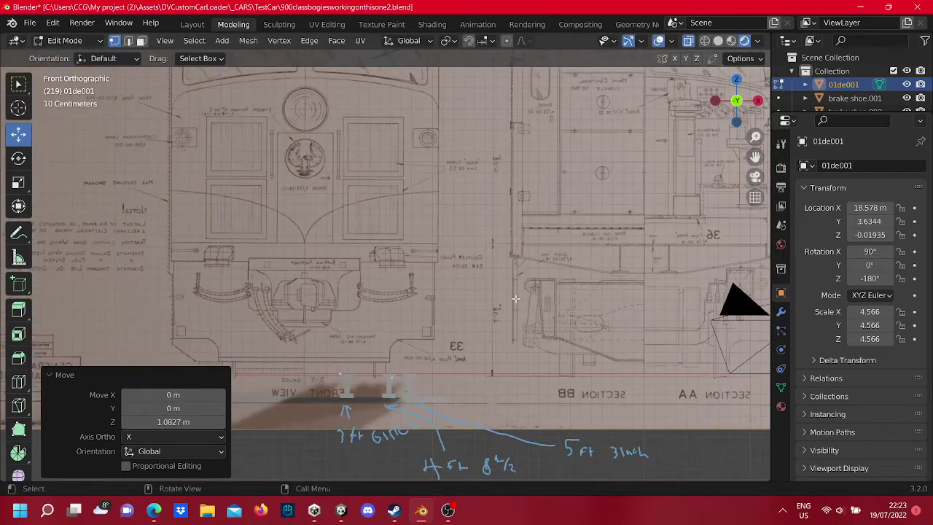
pyautogui.scroll(-1, 516, 299)
pyautogui.scroll(-2, 515, 299)
pyautogui.scroll(-3, 689, 217)
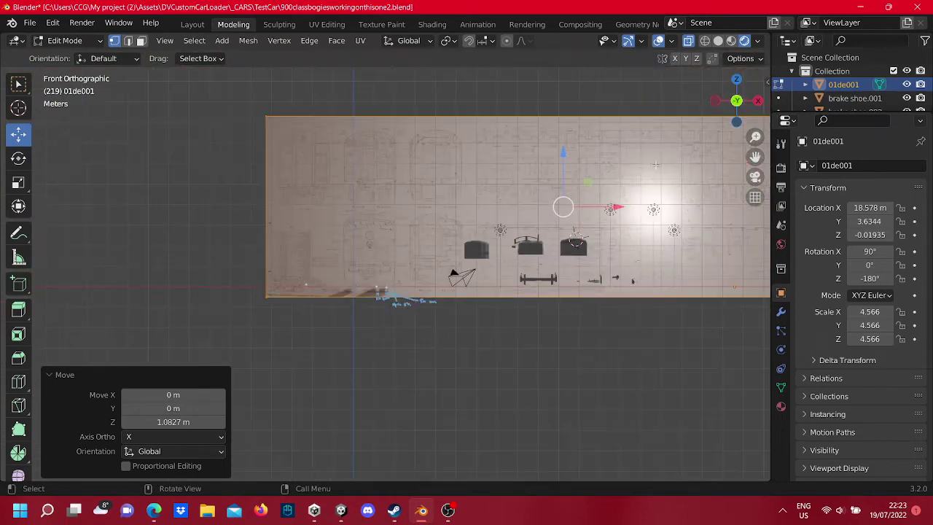
# Step: Nudge the blueprint slightly right, then shift it a little left along X
pyautogui.moveTo(616, 206); pyautogui.dragTo(619, 204)
pyautogui.press('Tab')
pyautogui.scroll(4, 422, 318)
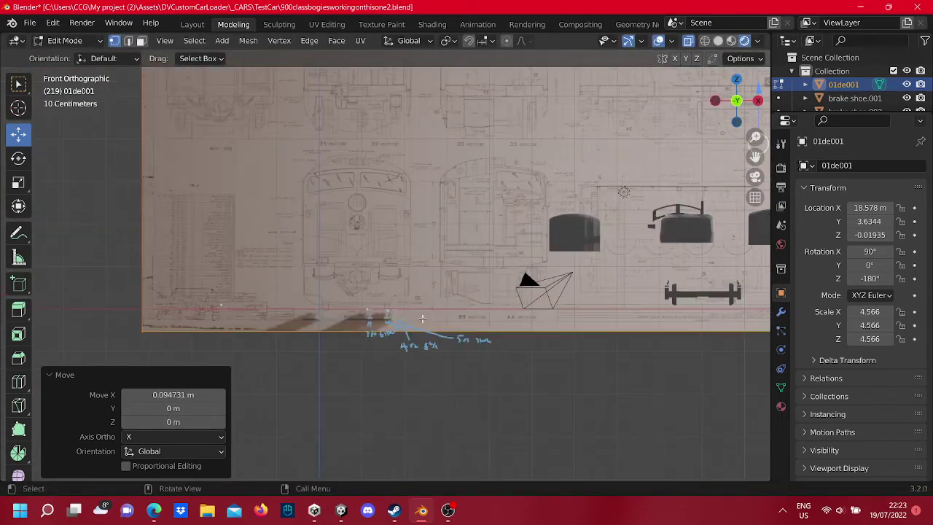
pyautogui.scroll(4, 423, 319)
pyautogui.scroll(-4, 420, 314)
pyautogui.scroll(-2, 420, 314)
pyautogui.press('g')
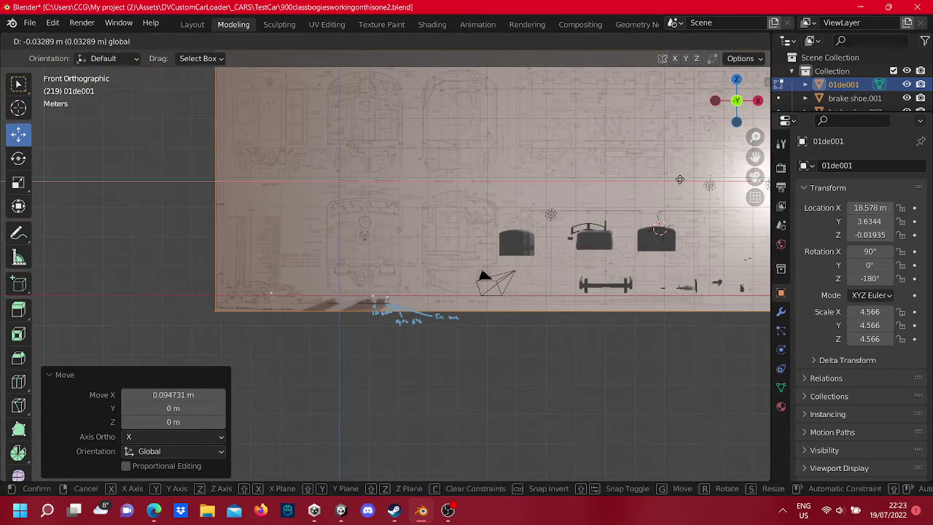
pyautogui.click(679, 179)
pyautogui.scroll(2, 486, 320)
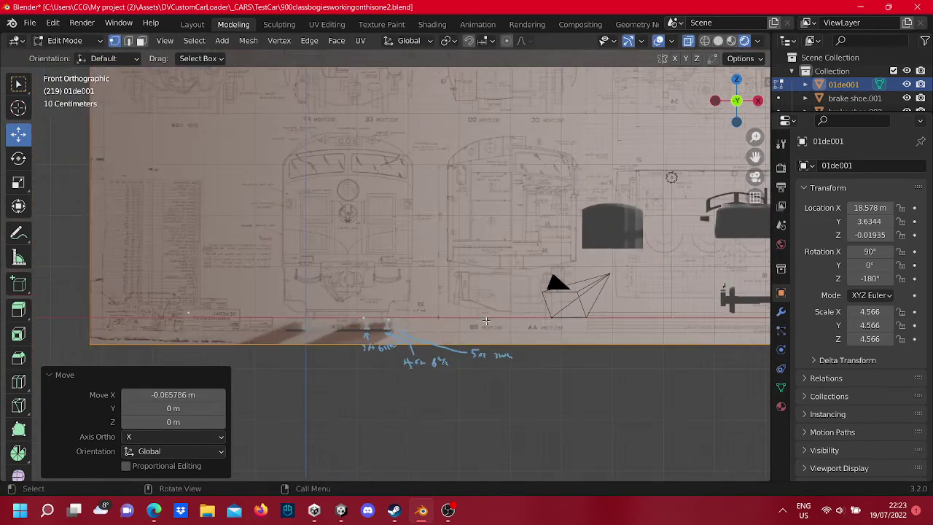
pyautogui.scroll(2, 486, 320)
pyautogui.scroll(2, 357, 384)
pyautogui.scroll(2, 540, 260)
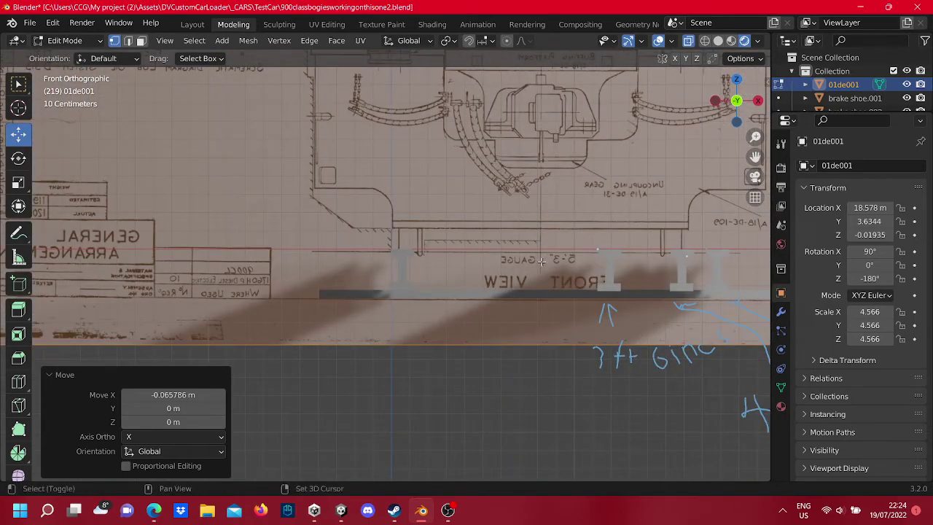
pyautogui.scroll(-1, 426, 312)
pyautogui.scroll(-1, 426, 312)
pyautogui.scroll(-1, 426, 312)
pyautogui.scroll(-8, 426, 311)
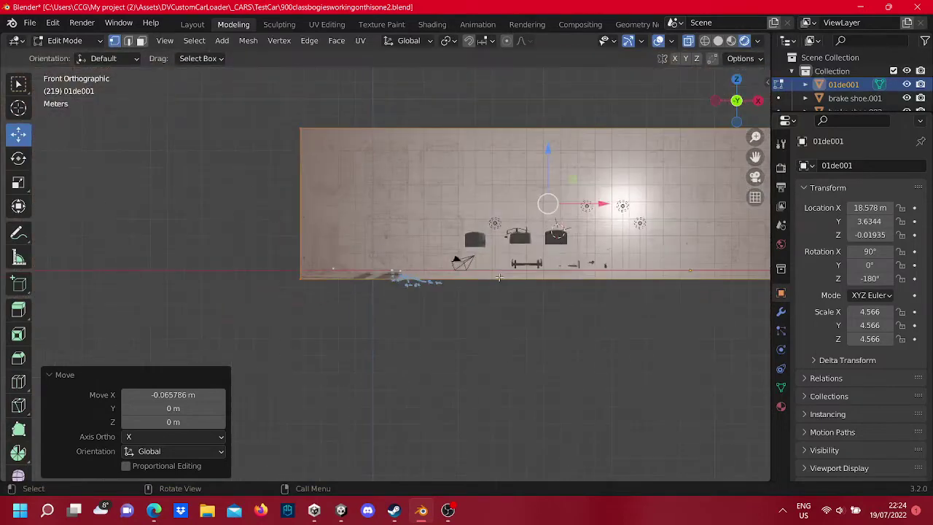
pyautogui.scroll(-1, 427, 311)
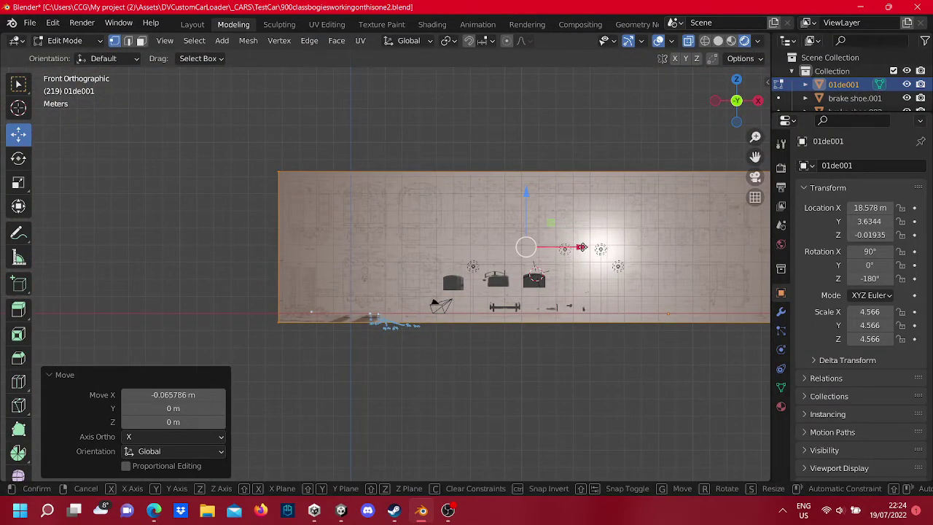
# Step: Fine-tune the blueprint's X position until its front-view rails match the rail profiles
pyautogui.moveTo(581, 247); pyautogui.dragTo(584, 247)
pyautogui.scroll(4, 355, 359)
pyautogui.scroll(4, 354, 359)
pyautogui.keyDown('shift'); pyautogui.moveTo(354, 360); pyautogui.dragTo(437, 314, button='middle'); pyautogui.keyUp('shift')
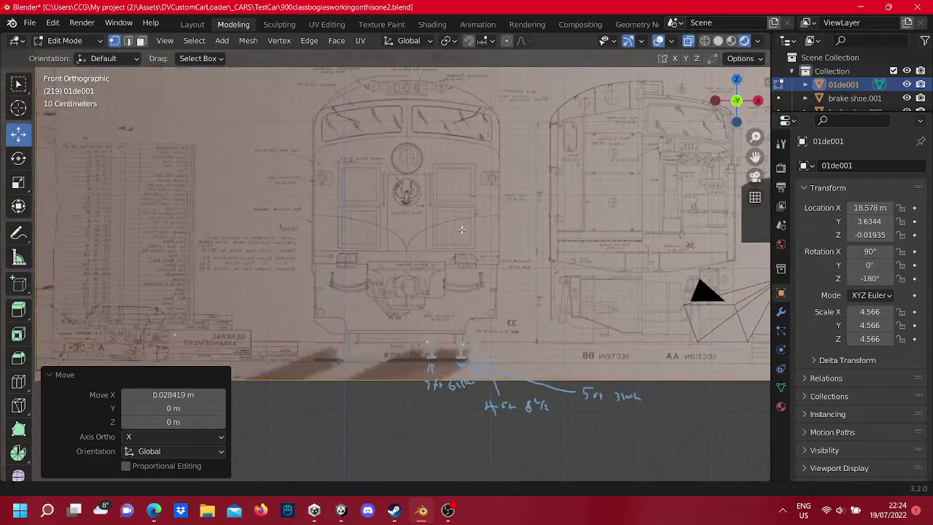
pyautogui.scroll(2, 465, 353)
pyautogui.scroll(2, 465, 353)
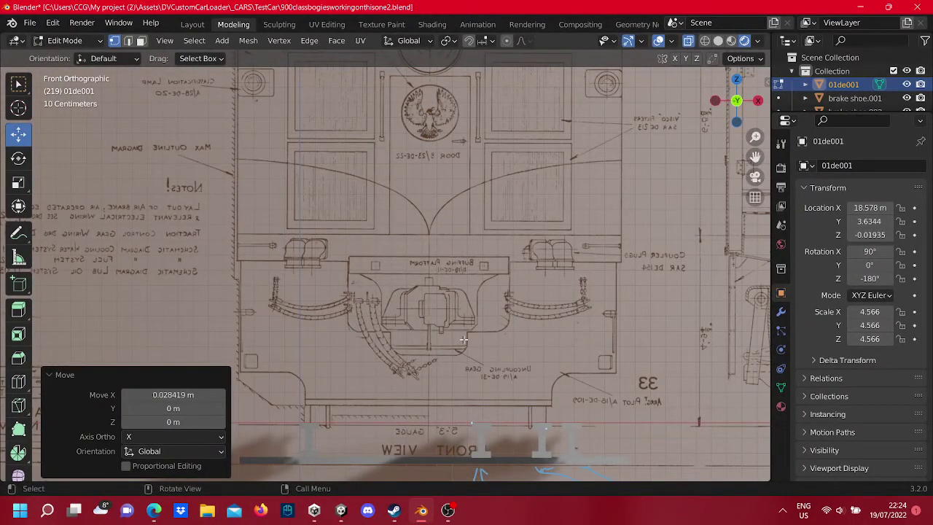
pyautogui.scroll(-5, 540, 407)
pyautogui.scroll(-3, 572, 322)
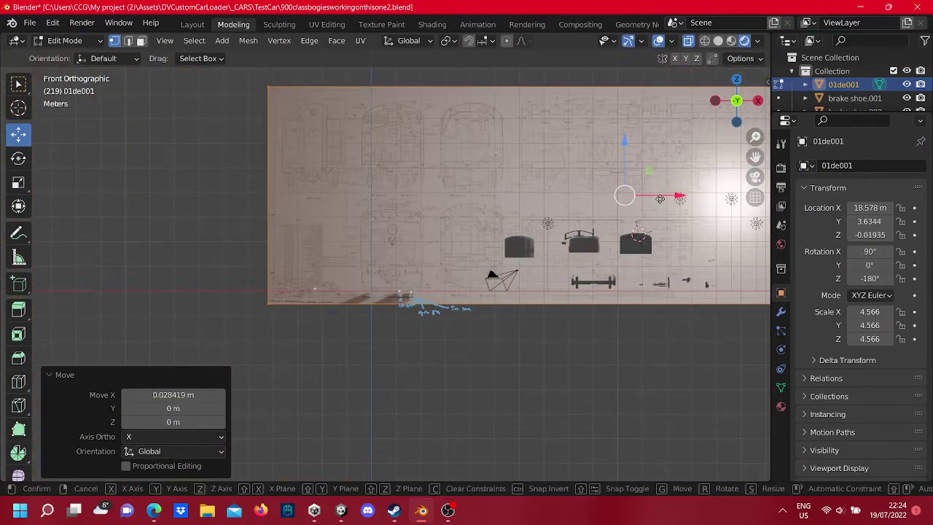
pyautogui.moveTo(660, 199); pyautogui.dragTo(658, 199)
pyautogui.scroll(10, 494, 345)
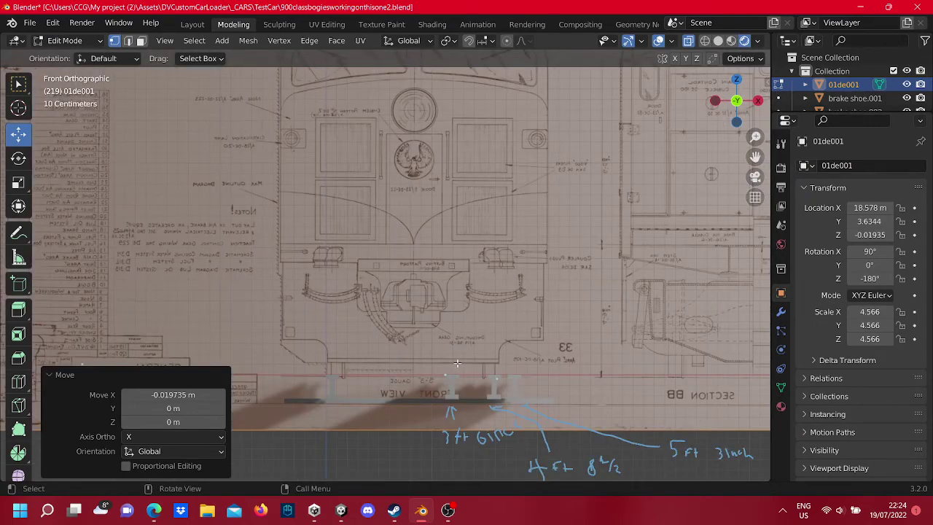
pyautogui.scroll(-5, 457, 362)
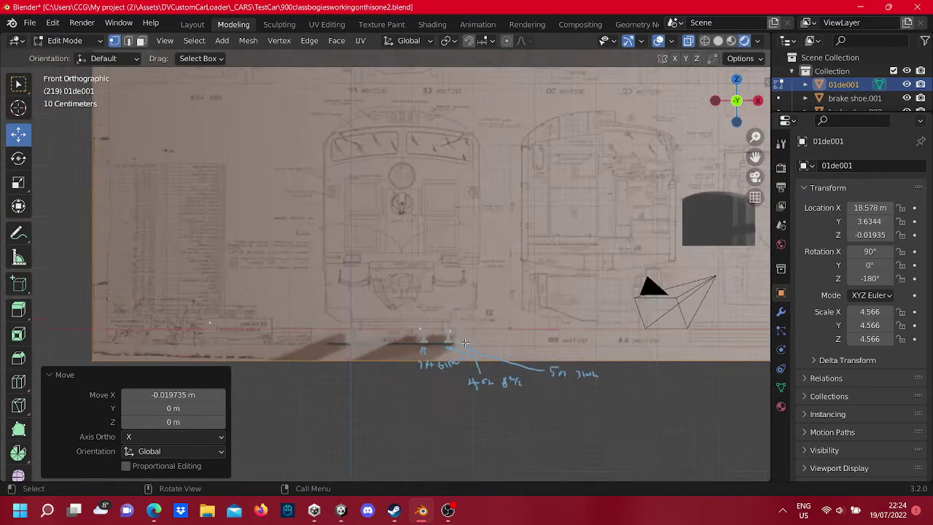
pyautogui.scroll(5, 464, 342)
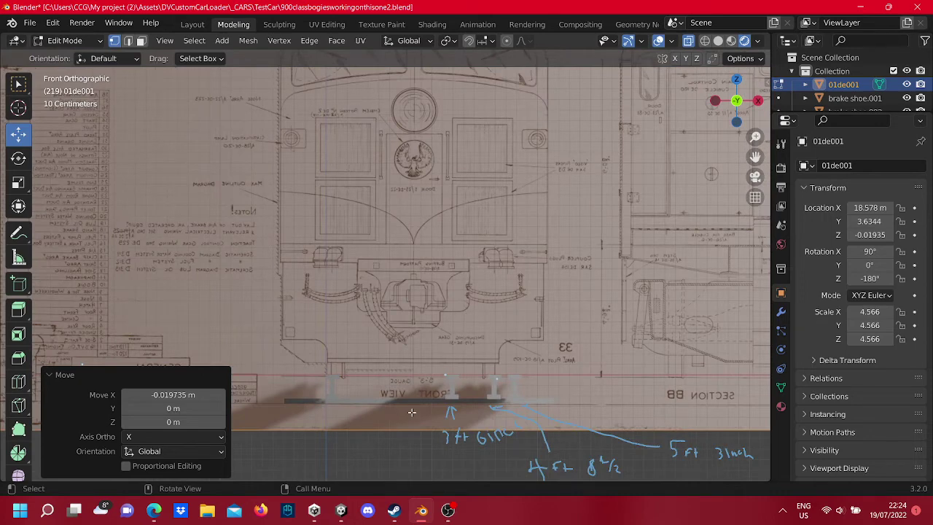
pyautogui.scroll(-5, 412, 413)
pyautogui.scroll(-1, 350, 306)
pyautogui.scroll(-1, 317, 284)
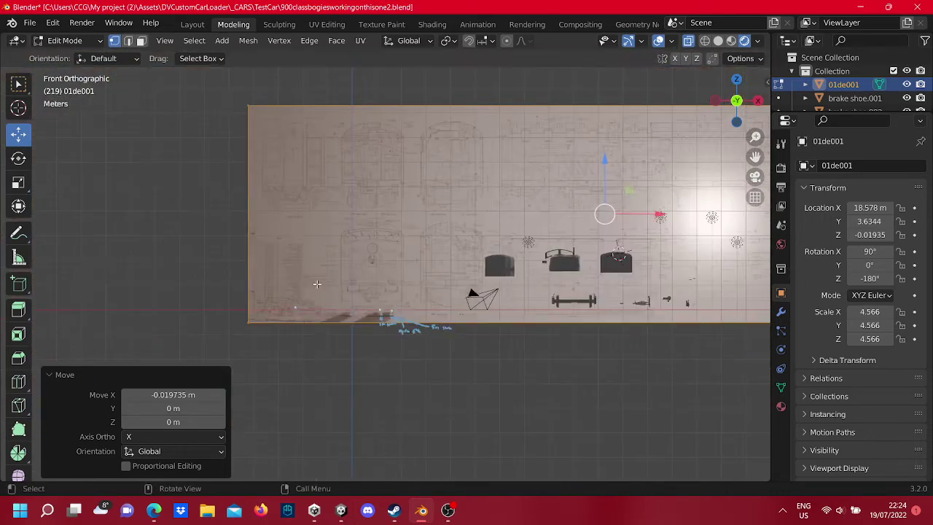
# Step: Scale the blueprint up by 1.164
pyautogui.click(18, 182)
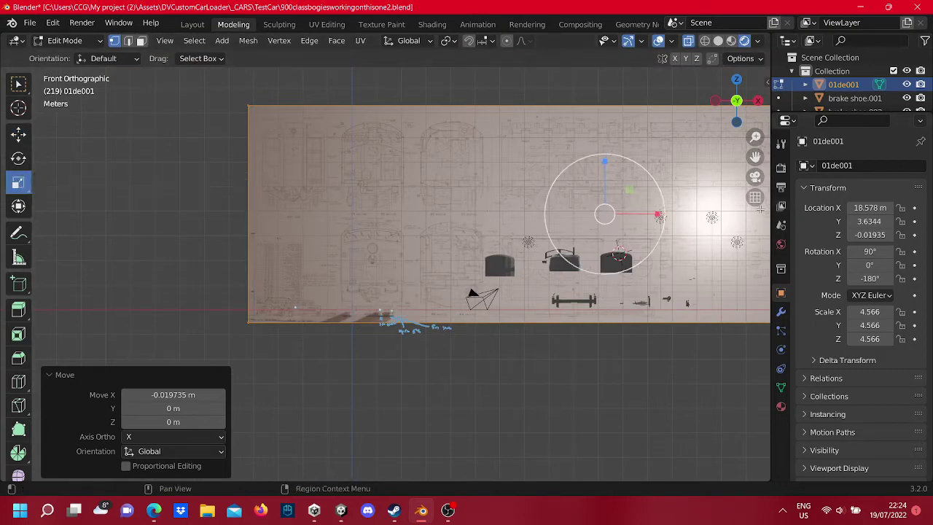
pyautogui.press('s')
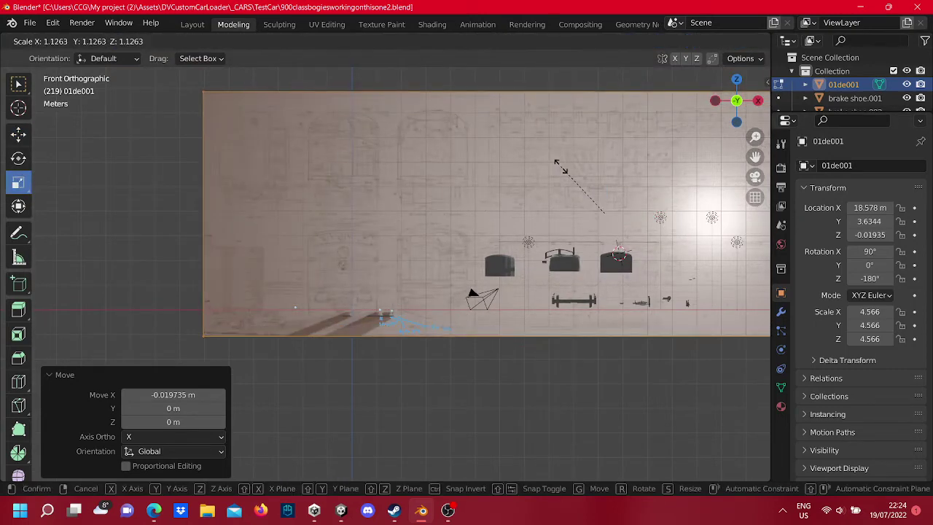
pyautogui.click(561, 160)
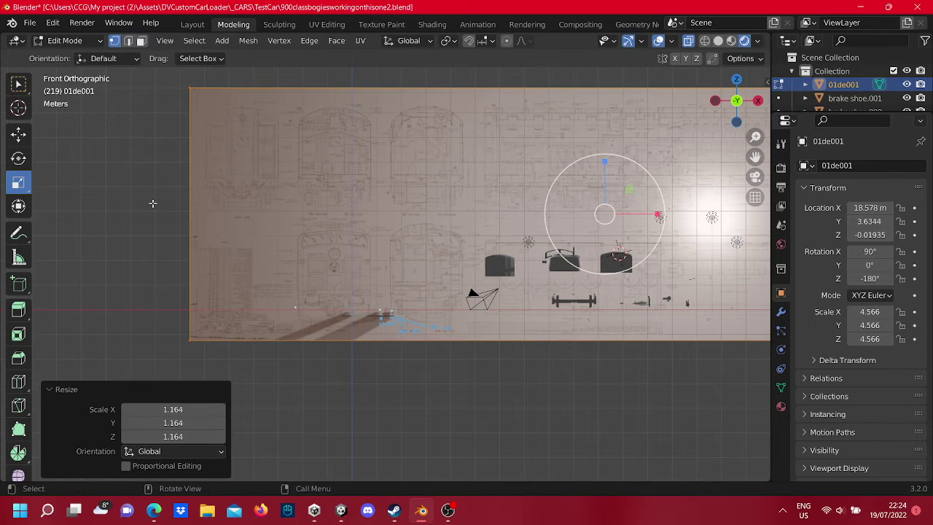
# Step: Move the blueprint right and up 0.67102 m, finishing with a 0.39472 m X shift
pyautogui.click(18, 134)
pyautogui.moveTo(641, 213); pyautogui.dragTo(677, 210)
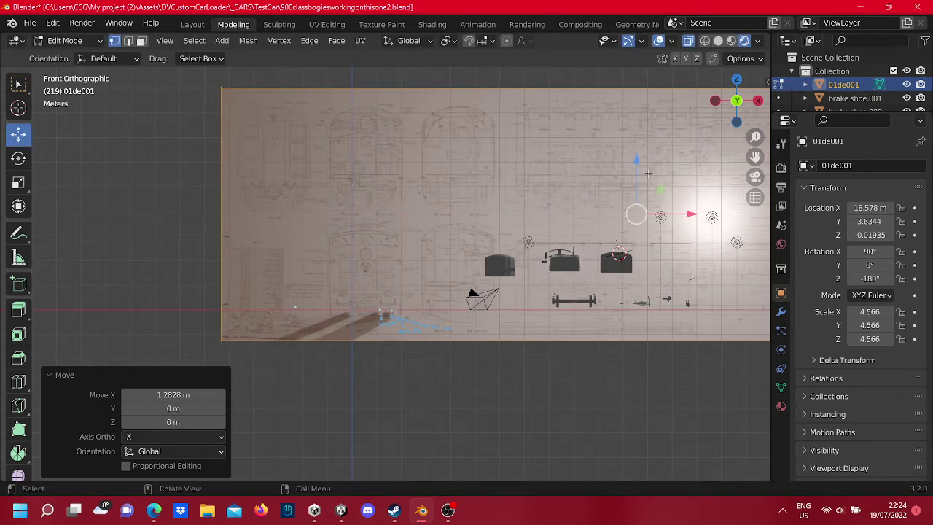
pyautogui.moveTo(640, 175)
pyautogui.mouseDown()
pyautogui.moveTo(638, 139)
pyautogui.moveTo(635, 158)
pyautogui.mouseUp()
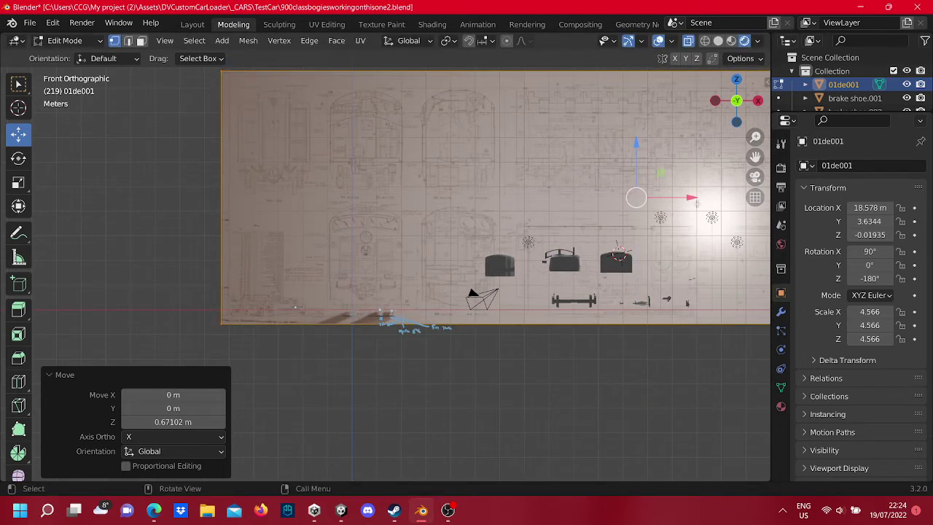
pyautogui.moveTo(696, 203); pyautogui.dragTo(696, 198)
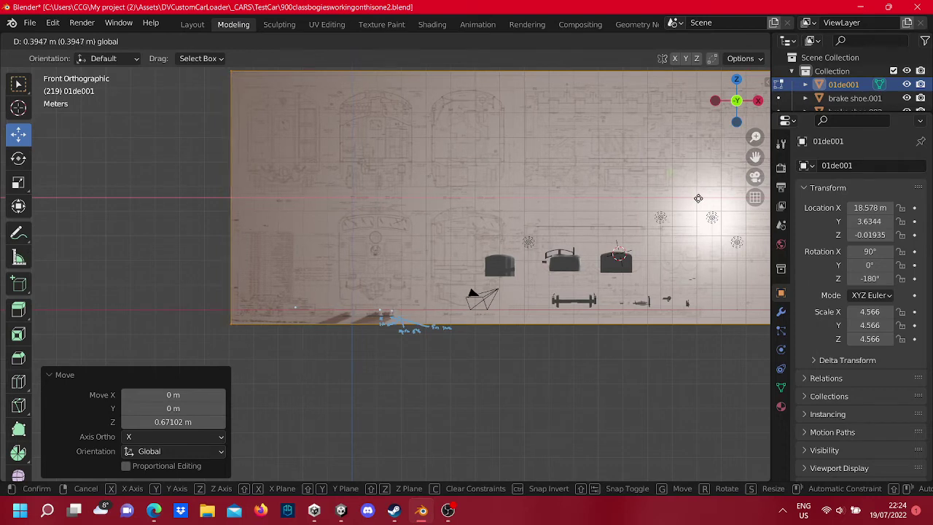
pyautogui.moveTo(696, 198); pyautogui.dragTo(711, 198)
pyautogui.scroll(2, 360, 282)
pyautogui.scroll(3, 361, 281)
pyautogui.scroll(2, 361, 281)
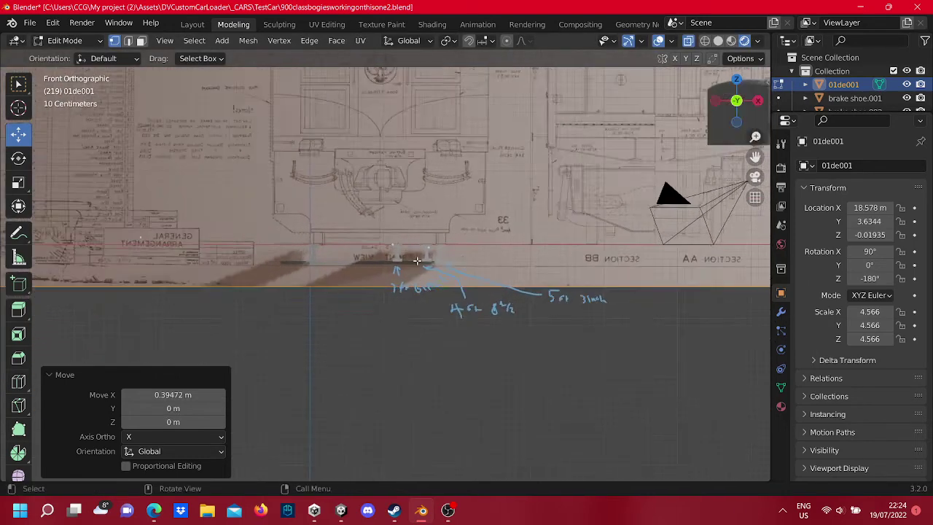
pyautogui.scroll(3, 416, 259)
pyautogui.scroll(-3, 416, 259)
pyautogui.scroll(-2, 416, 260)
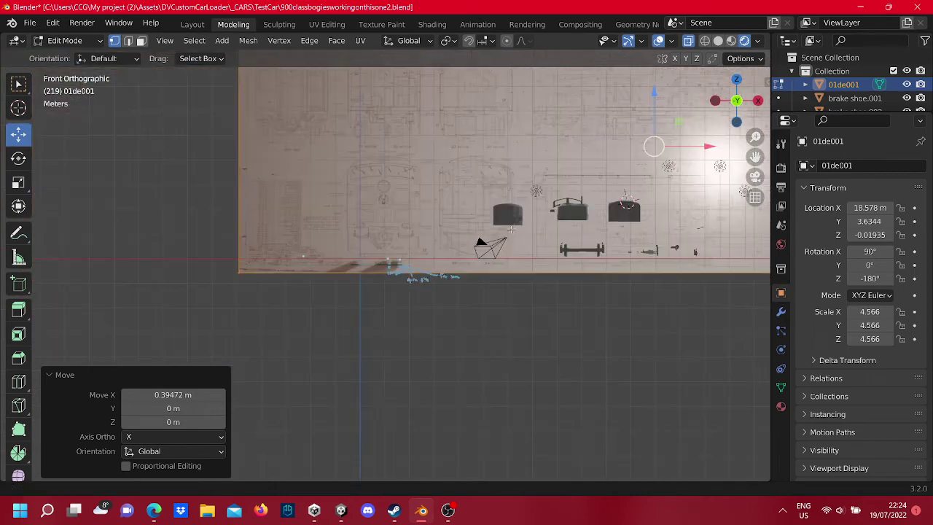
# Step: Nudge the geometry -0.0197 m along X and test another small shift against the blueprint
pyautogui.moveTo(604, 197); pyautogui.dragTo(599, 201)
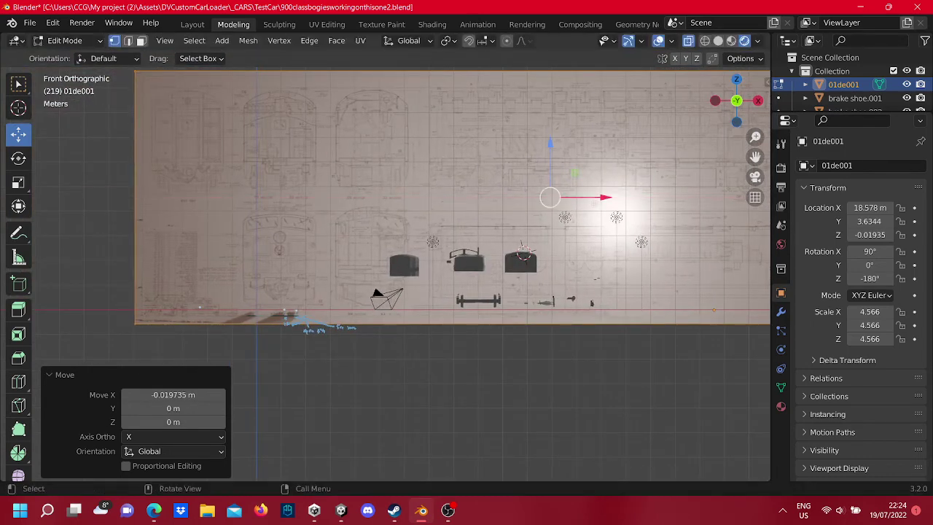
pyautogui.scroll(3, 613, 202)
pyautogui.scroll(2, 620, 204)
pyautogui.scroll(2, 598, 204)
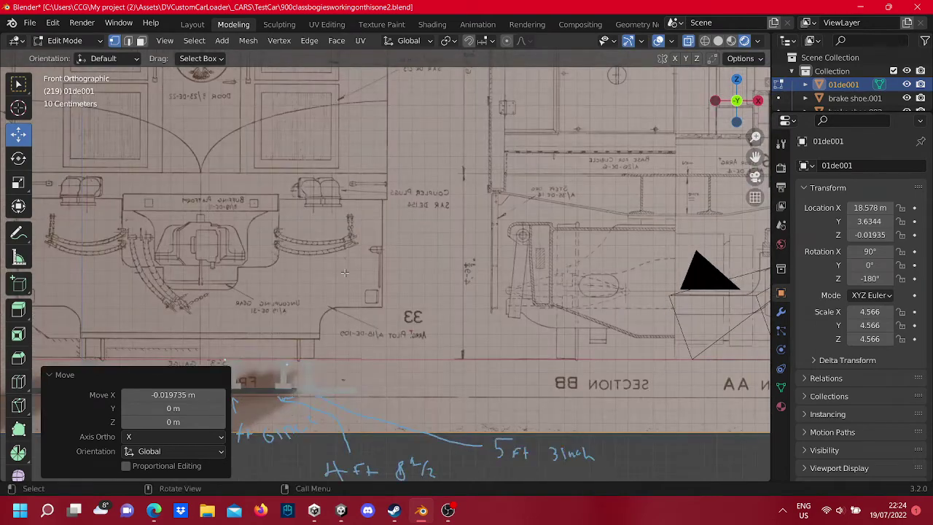
pyautogui.scroll(2, 569, 204)
pyautogui.scroll(1, 541, 204)
pyautogui.scroll(3, 540, 204)
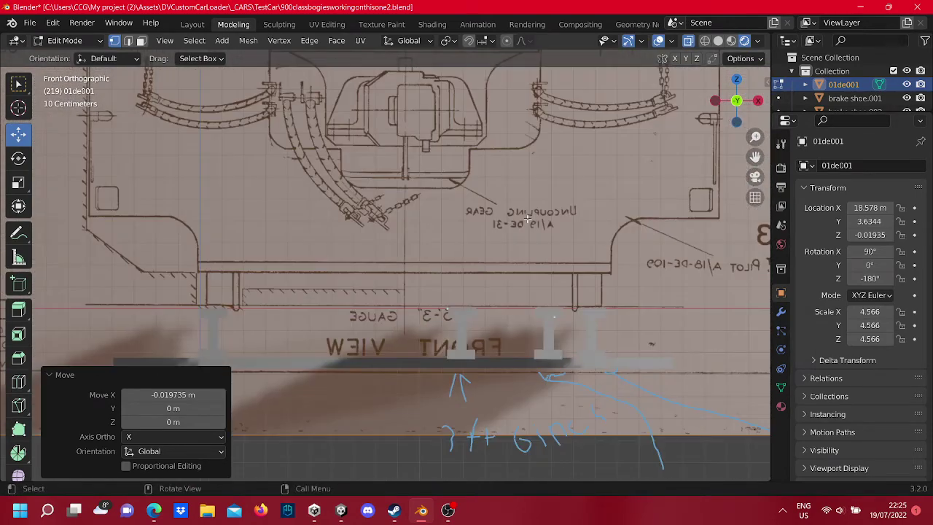
pyautogui.scroll(-4, 532, 217)
pyautogui.scroll(-4, 594, 211)
pyautogui.scroll(-1, 597, 193)
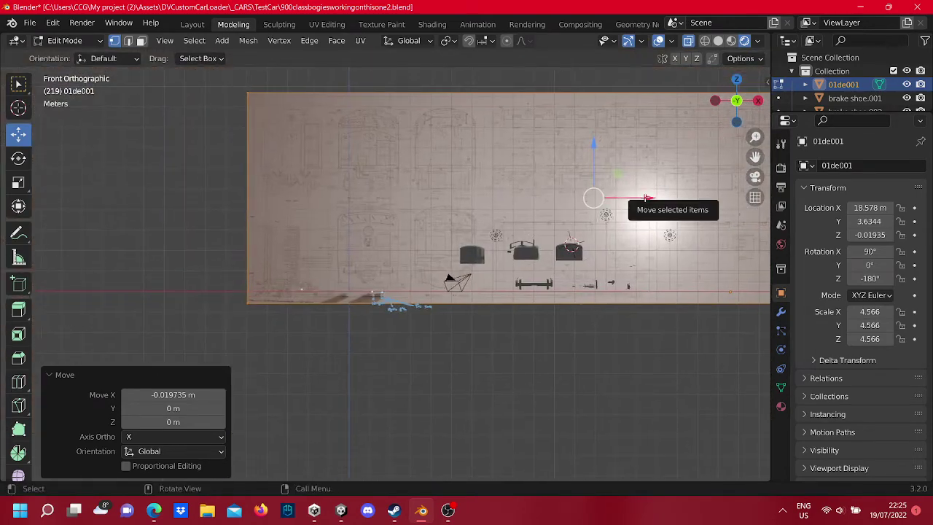
pyautogui.moveTo(645, 197); pyautogui.dragTo(643, 197)
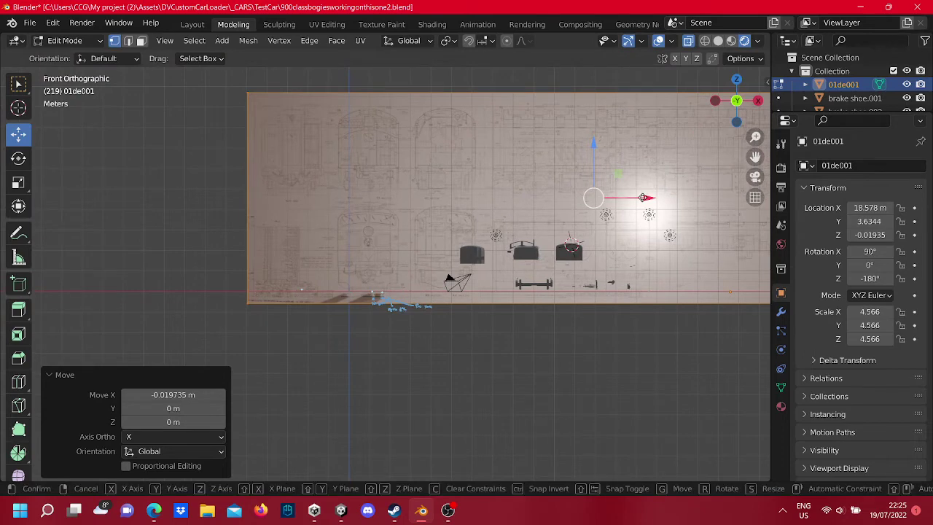
pyautogui.moveTo(643, 197); pyautogui.dragTo(646, 198)
pyautogui.scroll(2, 470, 268)
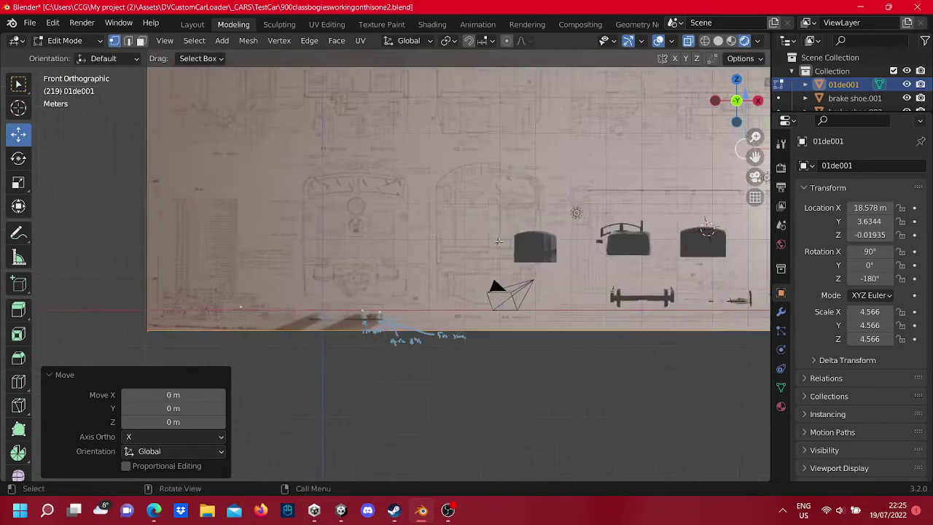
pyautogui.scroll(6, 470, 269)
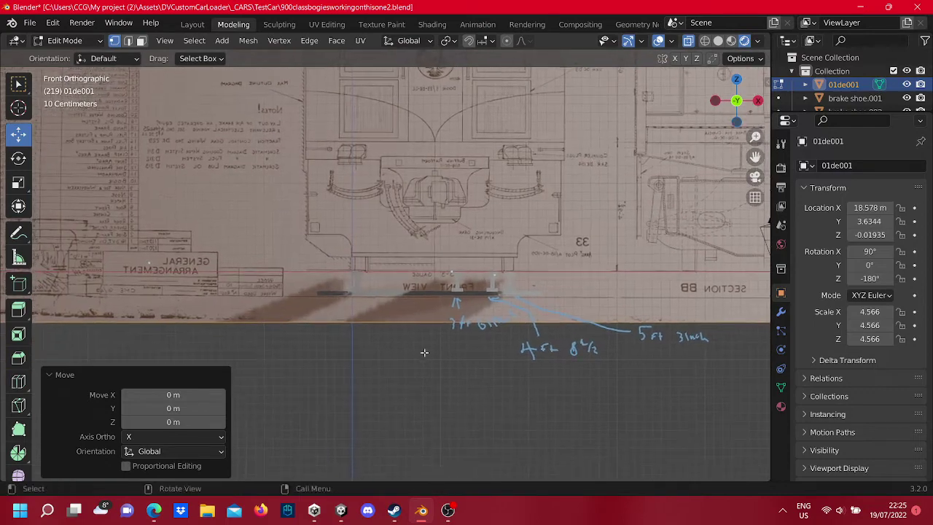
pyautogui.scroll(3, 436, 340)
pyautogui.scroll(-3, 436, 339)
pyautogui.scroll(-2, 437, 327)
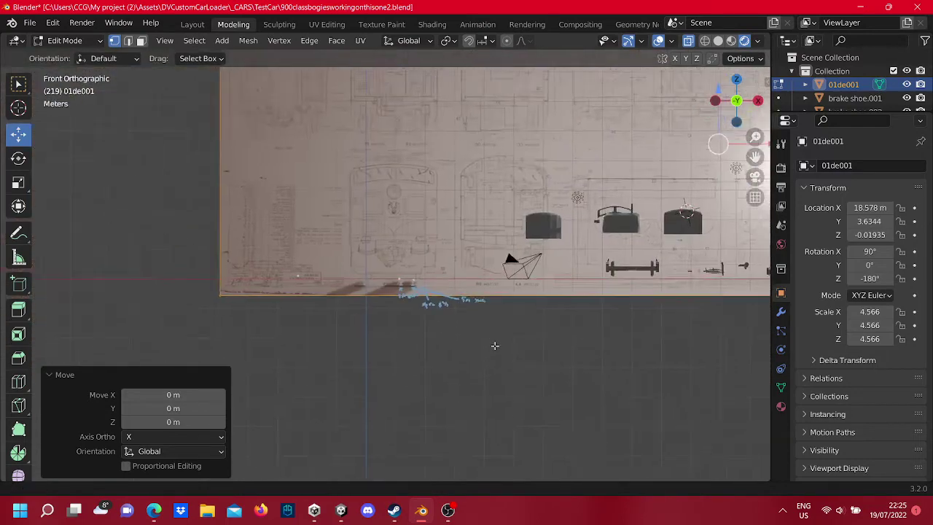
pyautogui.scroll(-1, 493, 343)
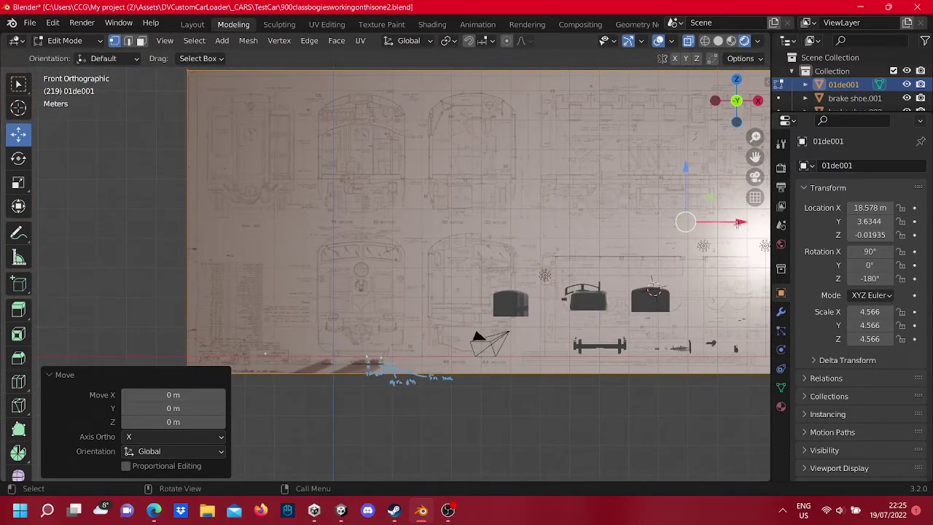
# Step: Shift the geometry -0.0329 m along X toward the rails' gauge marks
pyautogui.moveTo(738, 224); pyautogui.dragTo(730, 224)
pyautogui.scroll(2, 660, 277)
pyautogui.scroll(2, 553, 270)
pyautogui.scroll(2, 495, 268)
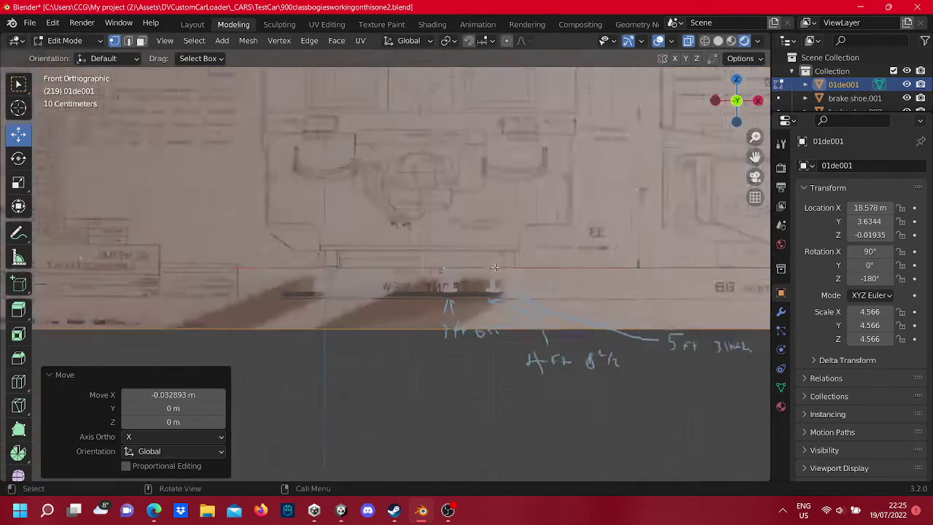
pyautogui.scroll(1, 494, 268)
pyautogui.scroll(-3, 494, 269)
pyautogui.scroll(-2, 494, 268)
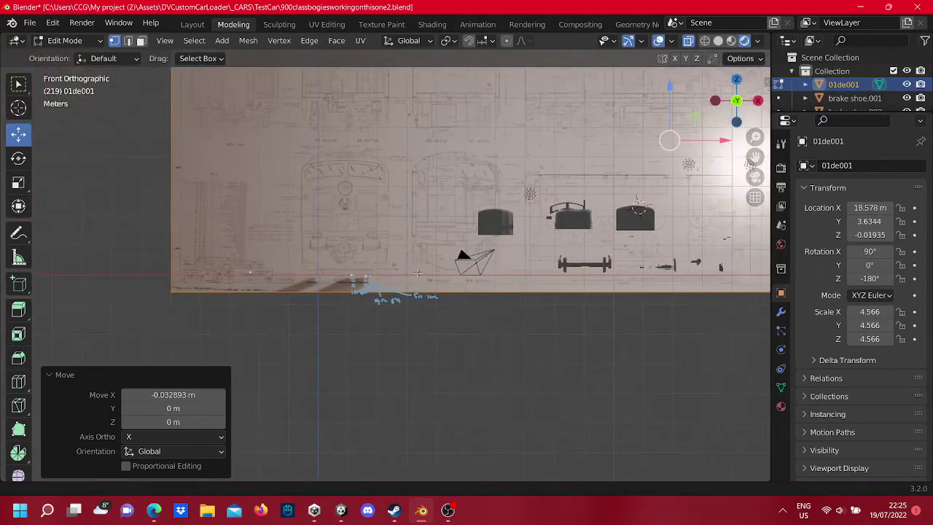
pyautogui.scroll(-1, 494, 269)
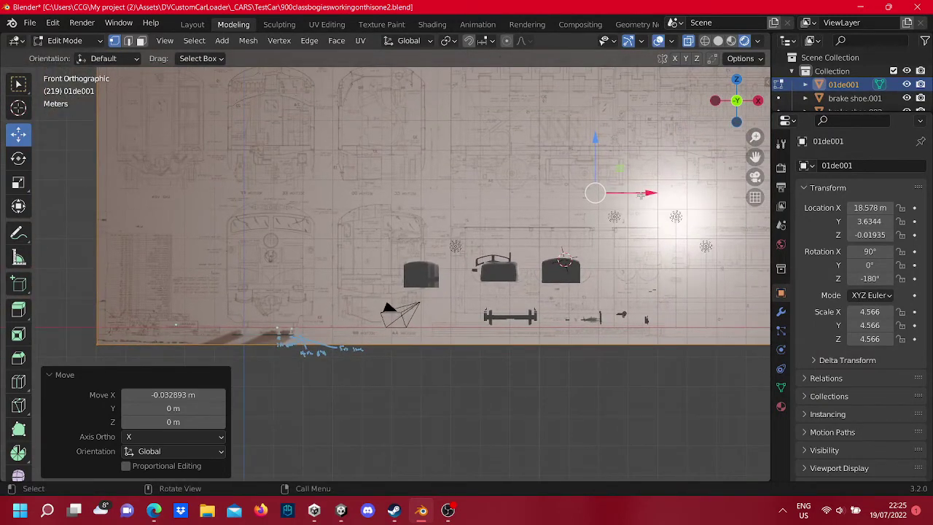
# Step: Nudge the geometry +0.0164 m along X and check it against the front view's gauge marks
pyautogui.moveTo(641, 195); pyautogui.dragTo(644, 193)
pyautogui.scroll(1, 626, 182)
pyautogui.scroll(2, 481, 273)
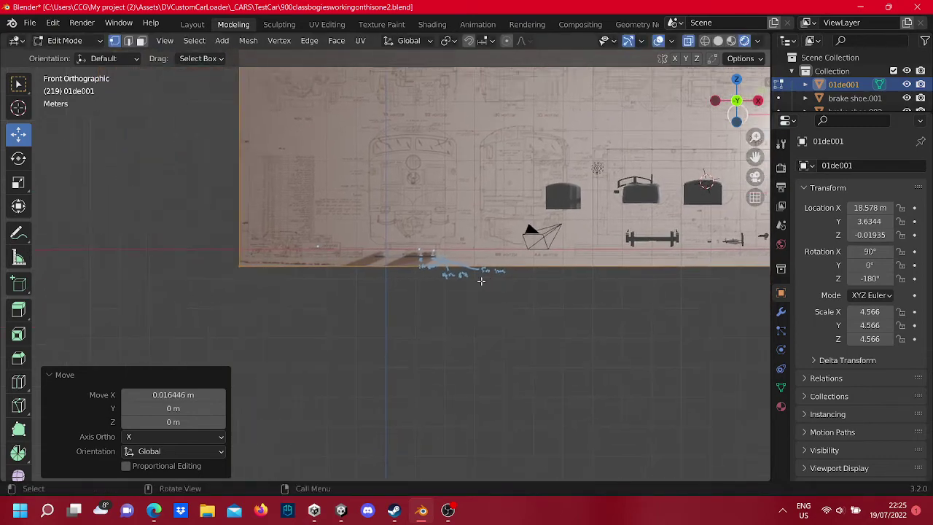
pyautogui.scroll(3, 494, 184)
pyautogui.keyDown('shift'); pyautogui.moveTo(494, 185); pyautogui.dragTo(565, 358, button='middle'); pyautogui.keyUp('shift')
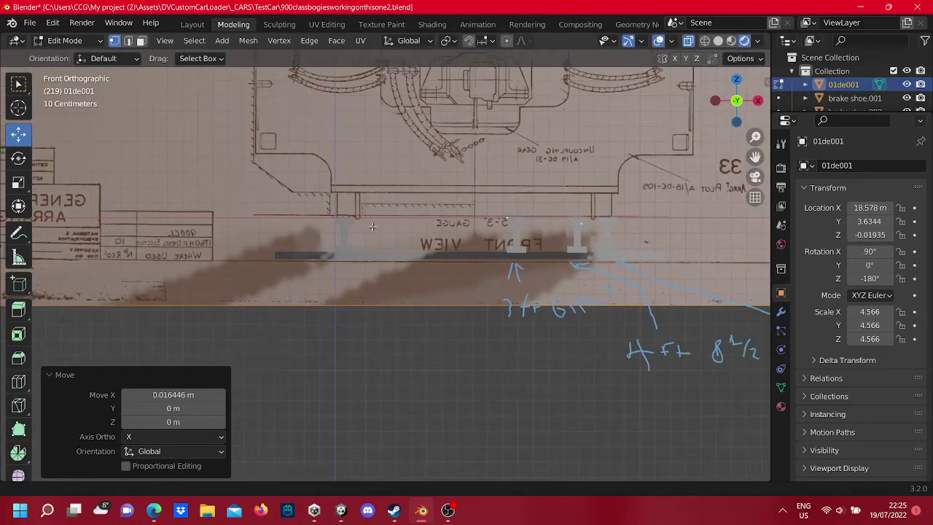
pyautogui.scroll(1, 565, 358)
pyautogui.scroll(1, 564, 358)
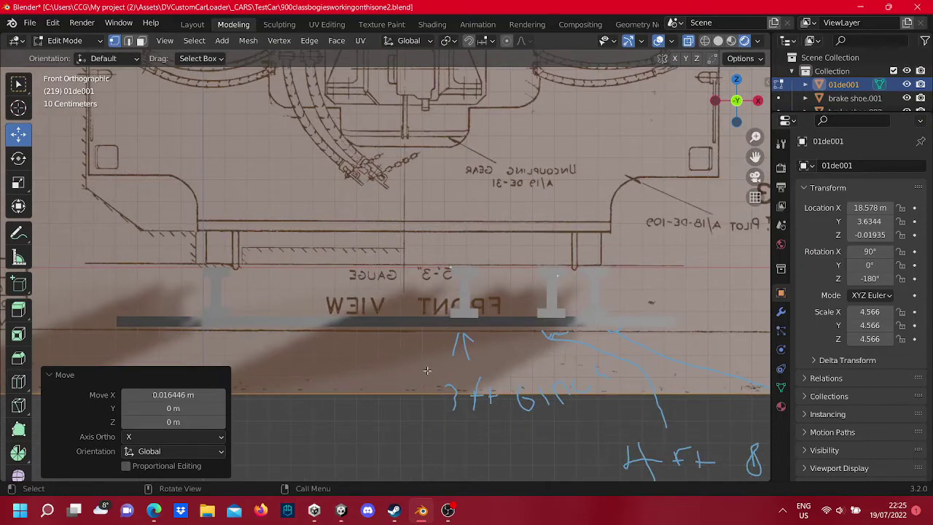
pyautogui.scroll(-2, 412, 361)
pyautogui.scroll(-1, 411, 347)
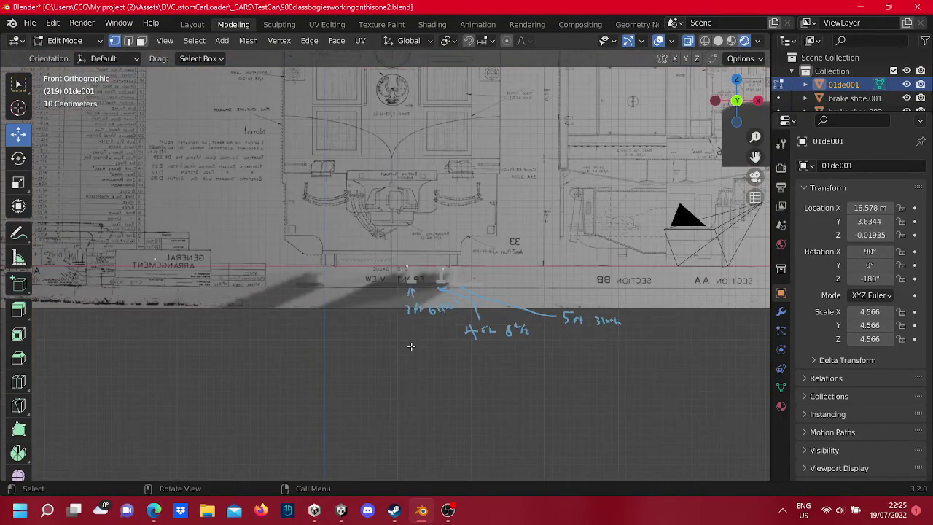
pyautogui.scroll(-2, 411, 337)
pyautogui.keyDown('shift'); pyautogui.moveTo(409, 277); pyautogui.dragTo(409, 334, button='middle'); pyautogui.keyUp('shift')
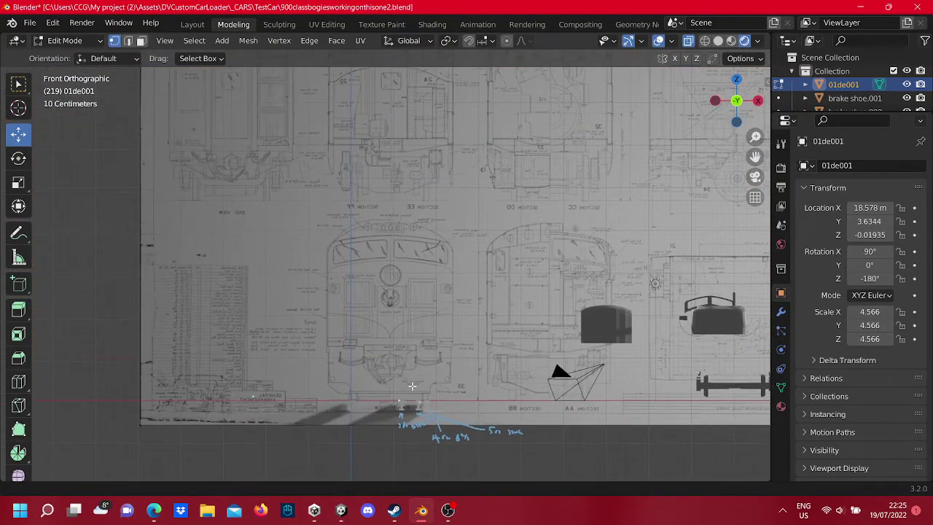
pyautogui.scroll(1, 493, 325)
pyautogui.scroll(2, 492, 326)
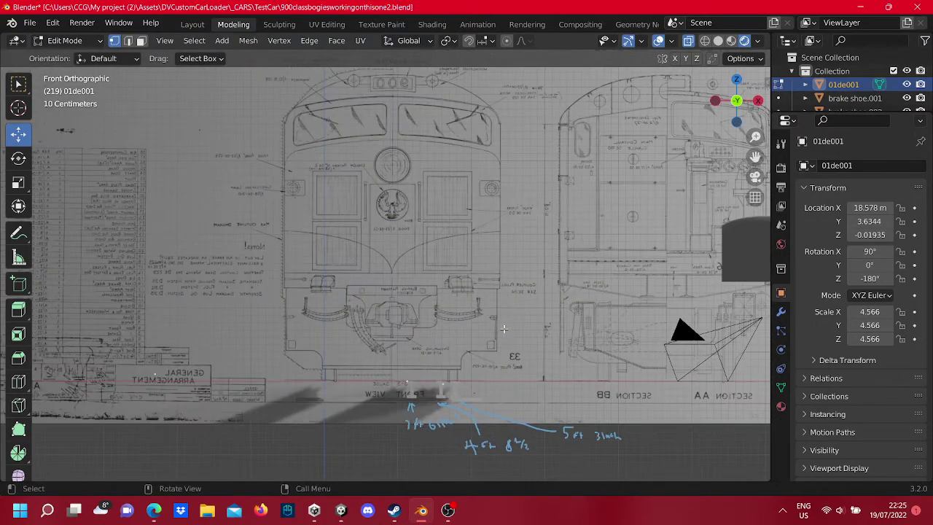
pyautogui.scroll(4, 489, 292)
pyautogui.moveTo(493, 180)
pyautogui.keyDown('shift'); pyautogui.mouseDown(button='middle')
pyautogui.moveTo(490, 159)
pyautogui.moveTo(421, 156)
pyautogui.mouseUp(button='middle'); pyautogui.keyUp('shift')
pyautogui.keyDown('shift'); pyautogui.moveTo(480, 272); pyautogui.dragTo(382, 249, button='middle'); pyautogui.keyUp('shift')
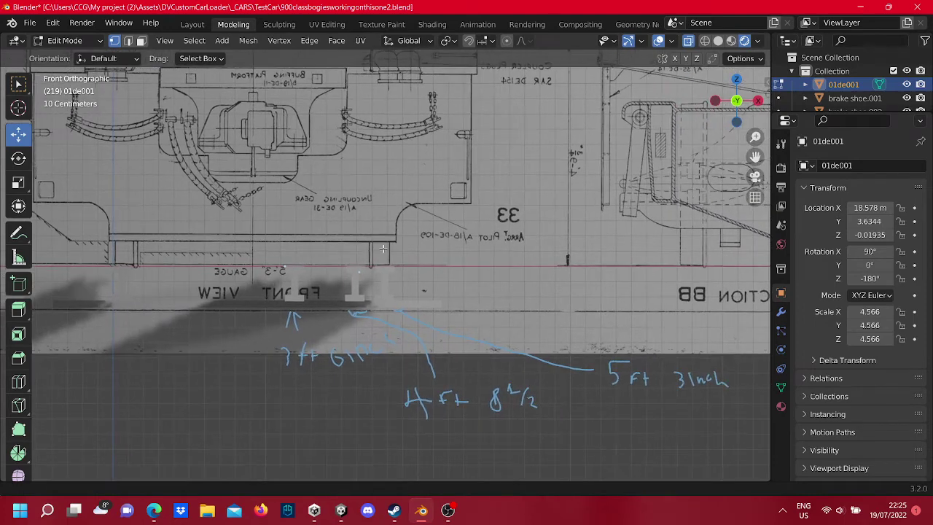
pyautogui.scroll(-4, 382, 248)
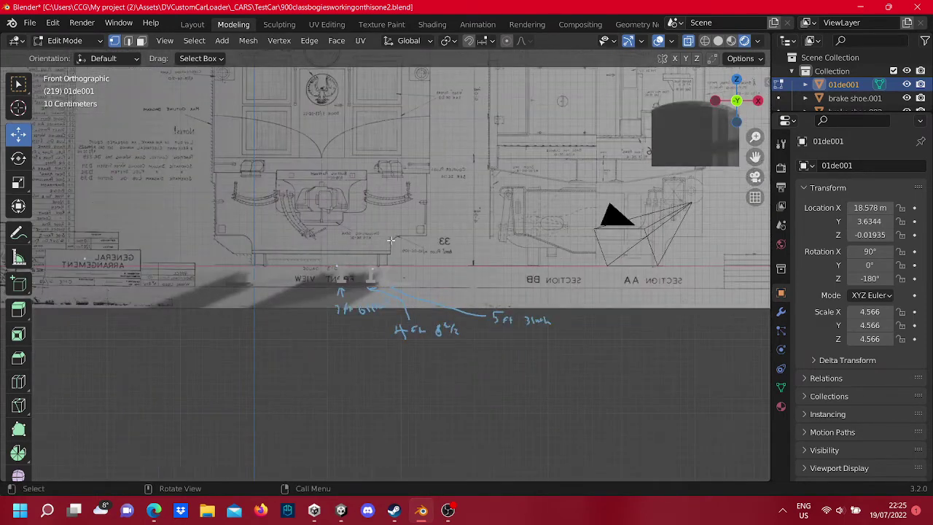
pyautogui.keyDown('shift'); pyautogui.moveTo(383, 248); pyautogui.dragTo(410, 335, button='middle'); pyautogui.keyUp('shift')
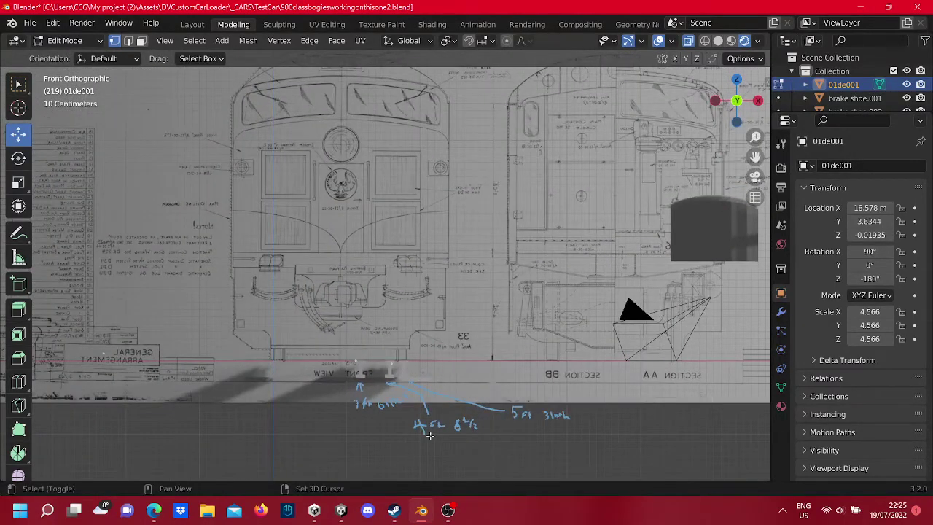
pyautogui.scroll(2, 423, 355)
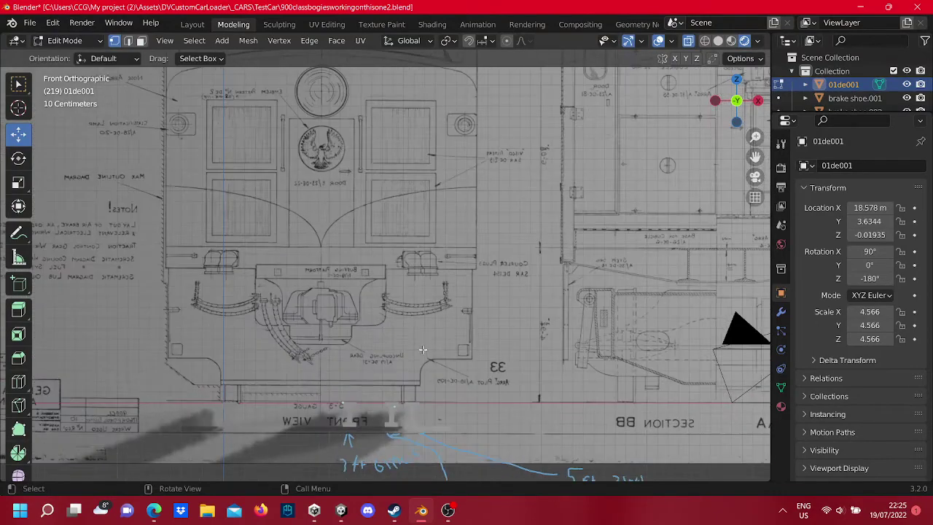
pyautogui.scroll(-4, 423, 349)
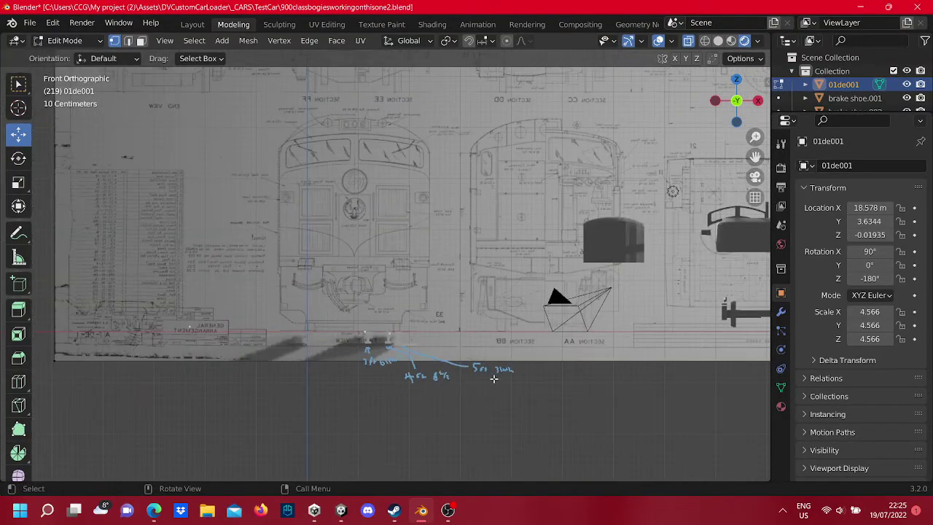
pyautogui.scroll(3, 486, 340)
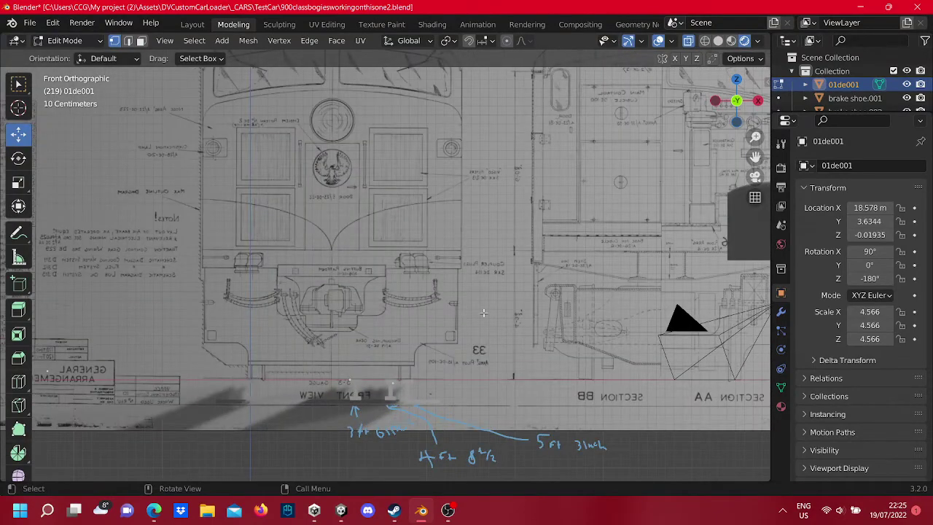
pyautogui.scroll(-2, 452, 343)
pyautogui.scroll(3, 430, 365)
pyautogui.moveTo(408, 408)
pyautogui.keyDown('shift'); pyautogui.mouseDown(button='middle')
pyautogui.moveTo(354, 251)
pyautogui.moveTo(387, 298)
pyautogui.mouseUp(button='middle'); pyautogui.keyUp('shift')
pyautogui.scroll(-1, 350, 233)
pyautogui.scroll(2, 416, 350)
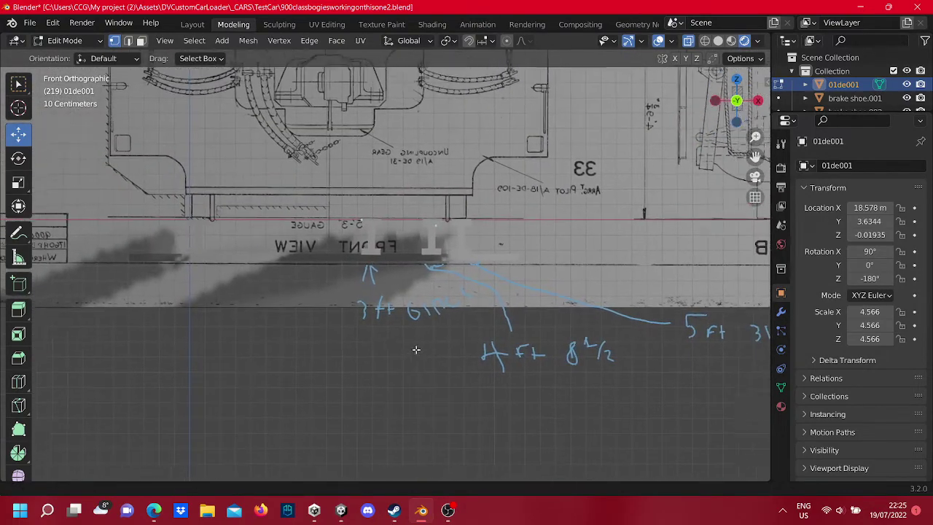
pyautogui.moveTo(416, 350)
pyautogui.keyDown('shift'); pyautogui.mouseDown(button='middle')
pyautogui.moveTo(393, 367)
pyautogui.moveTo(364, 367)
pyautogui.mouseUp(button='middle'); pyautogui.keyUp('shift')
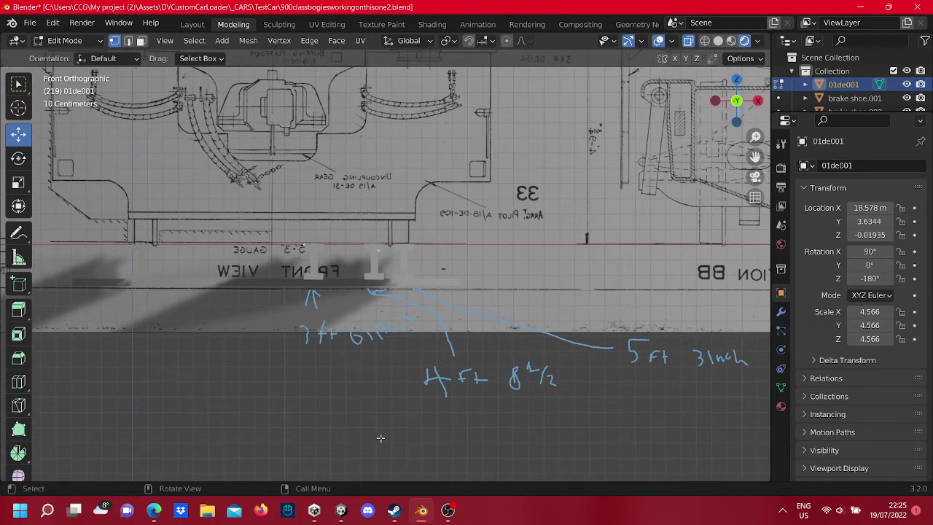
pyautogui.click(450, 510)
pyautogui.click(450, 510)
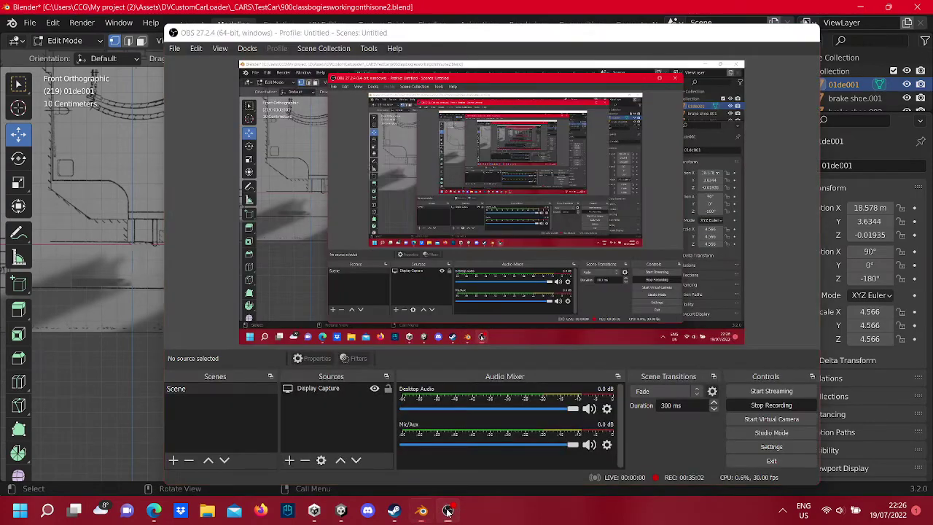
pyautogui.scroll(-3, 364, 351)
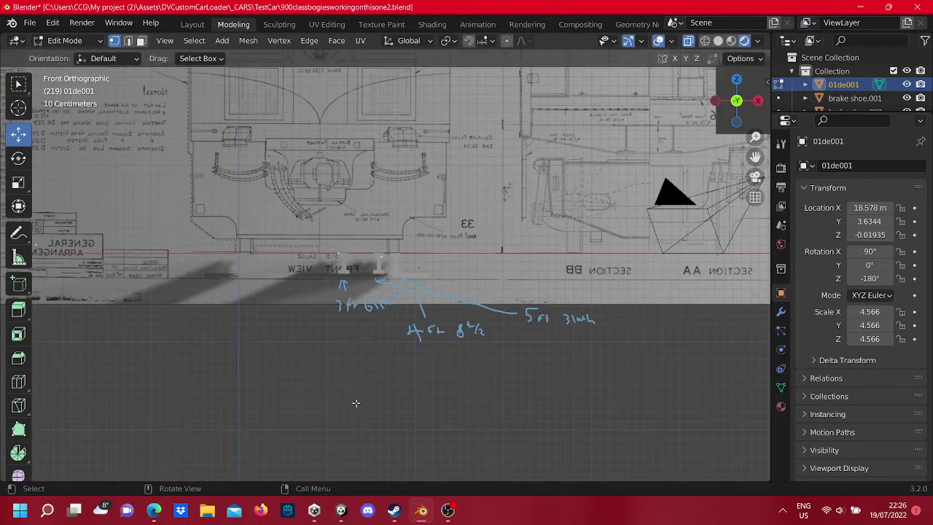
pyautogui.scroll(1, 357, 387)
pyautogui.scroll(1, 358, 377)
pyautogui.scroll(1, 360, 383)
pyautogui.scroll(1, 352, 336)
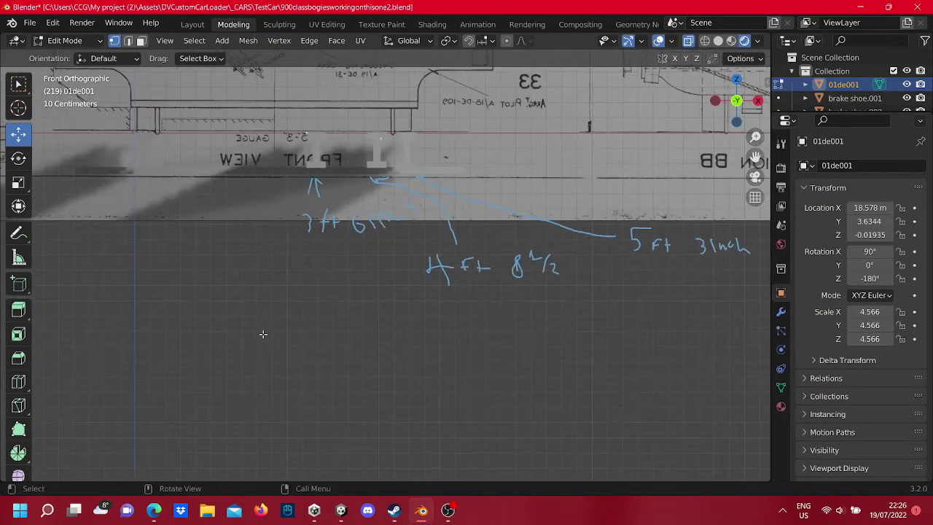
# Step: With the Annotate tool, handwrite the first line 'should be align' below the gauge labels
pyautogui.click(18, 232)
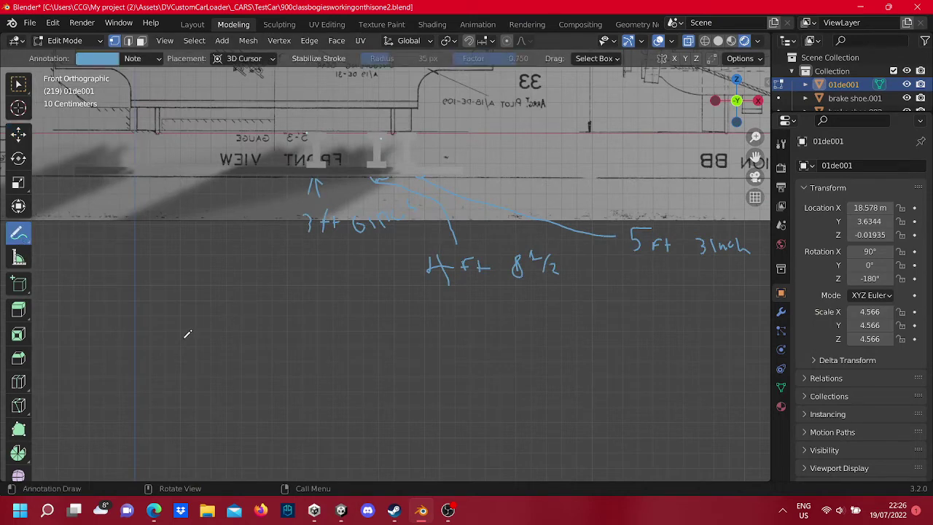
pyautogui.moveTo(175, 301); pyautogui.dragTo(212, 335)
pyautogui.moveTo(153, 312); pyautogui.dragTo(162, 347)
pyautogui.moveTo(244, 334)
pyautogui.mouseDown()
pyautogui.moveTo(249, 352)
pyautogui.moveTo(262, 347)
pyautogui.mouseUp()
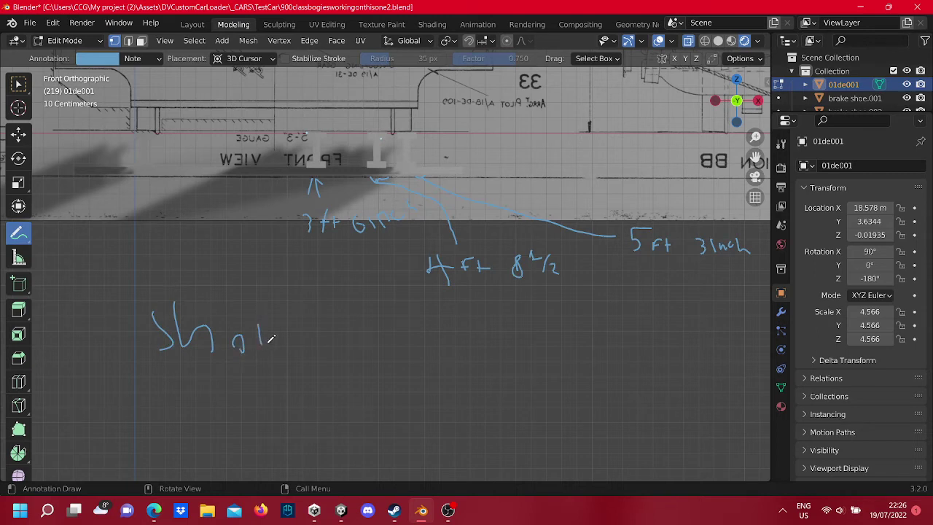
pyautogui.moveTo(314, 303)
pyautogui.mouseDown()
pyautogui.moveTo(312, 342)
pyautogui.moveTo(361, 335)
pyautogui.moveTo(371, 351)
pyautogui.mouseUp()
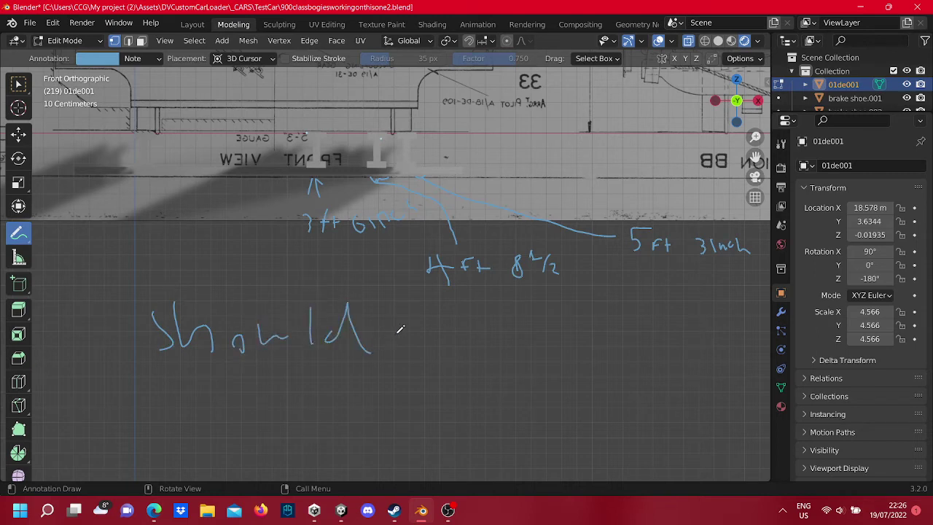
pyautogui.moveTo(407, 314)
pyautogui.mouseDown()
pyautogui.moveTo(425, 344)
pyautogui.moveTo(490, 346)
pyautogui.moveTo(560, 293)
pyautogui.moveTo(599, 335)
pyautogui.moveTo(640, 341)
pyautogui.moveTo(644, 381)
pyautogui.mouseUp()
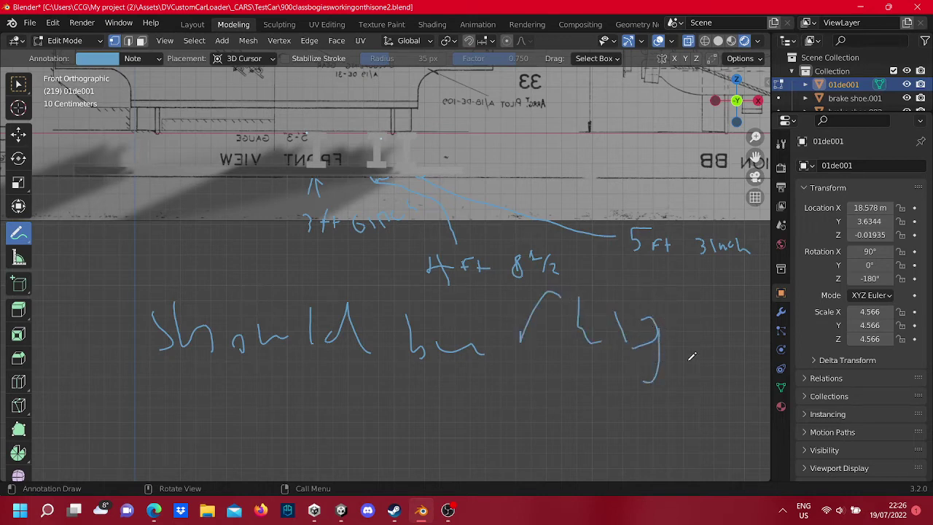
pyautogui.moveTo(665, 314); pyautogui.dragTo(698, 317)
# Step: Handwrite the second line 'size for engine' beneath the first line
pyautogui.moveTo(175, 386); pyautogui.dragTo(169, 413)
pyautogui.moveTo(233, 394)
pyautogui.mouseDown()
pyautogui.moveTo(247, 420)
pyautogui.moveTo(296, 414)
pyautogui.mouseUp()
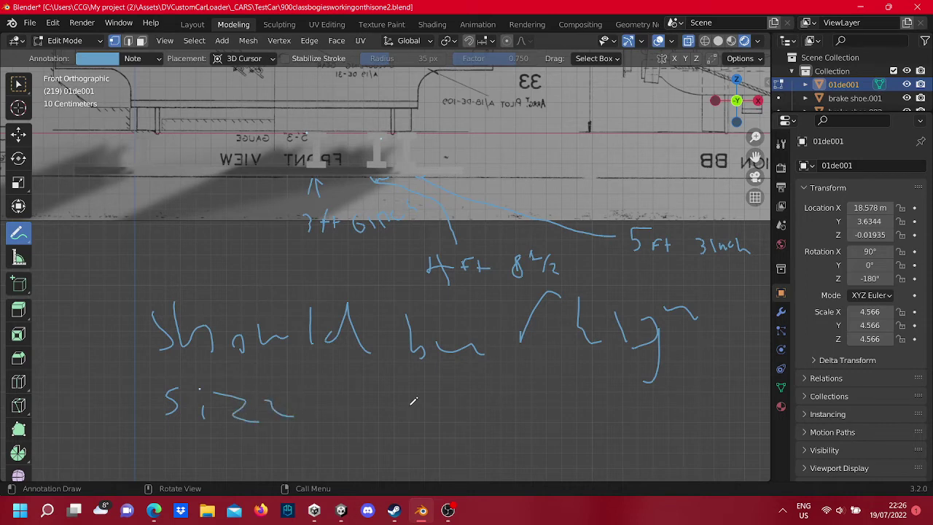
pyautogui.moveTo(347, 391)
pyautogui.mouseDown()
pyautogui.moveTo(362, 377)
pyautogui.moveTo(368, 398)
pyautogui.moveTo(427, 397)
pyautogui.moveTo(481, 413)
pyautogui.moveTo(543, 407)
pyautogui.mouseUp()
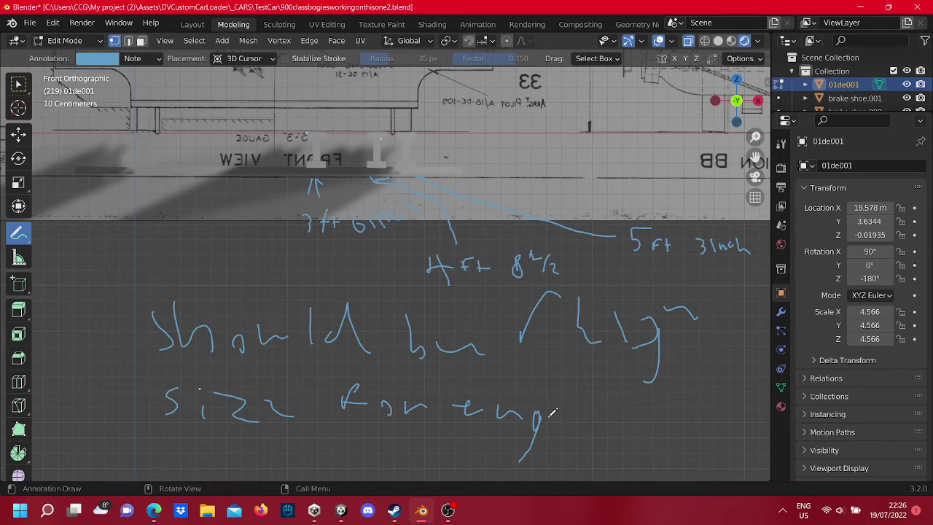
pyautogui.moveTo(546, 417)
pyautogui.mouseDown()
pyautogui.moveTo(564, 430)
pyautogui.moveTo(611, 413)
pyautogui.mouseUp()
pyautogui.hotkey('ctrl', 'x')
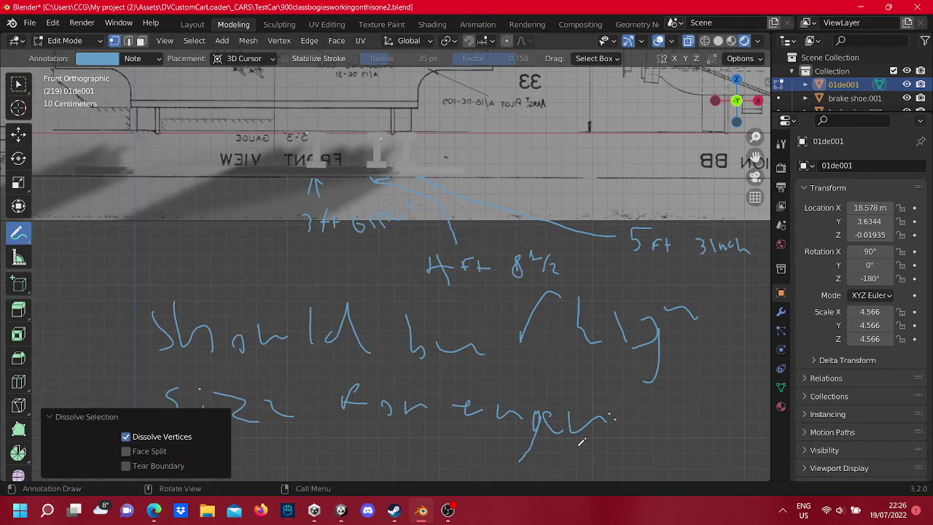
pyautogui.scroll(-5, 569, 408)
pyautogui.scroll(-4, 510, 357)
# Step: Return to Object Mode and frame the blueprint's front-end drawing
pyautogui.press('Tab')
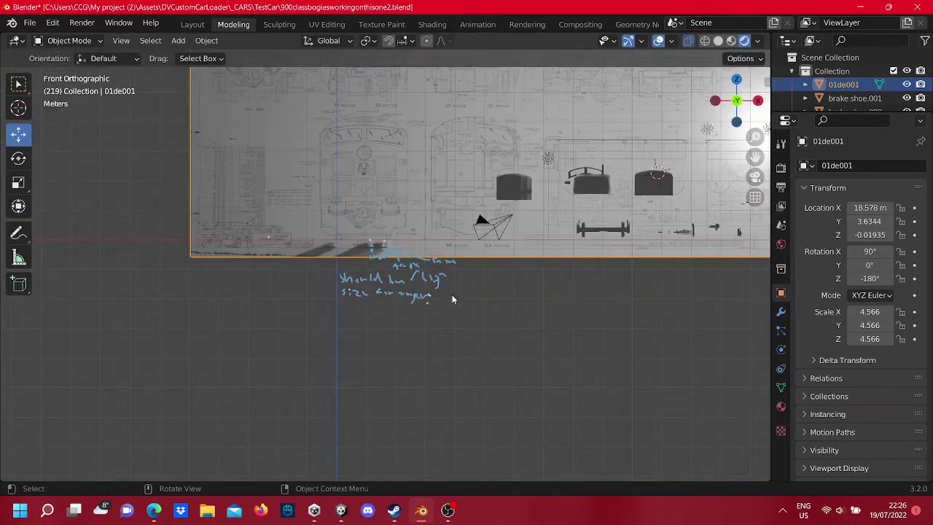
pyautogui.scroll(5, 575, 325)
pyautogui.scroll(2, 594, 316)
pyautogui.keyDown('shift'); pyautogui.scroll(3, 564, 279); pyautogui.keyUp('shift')
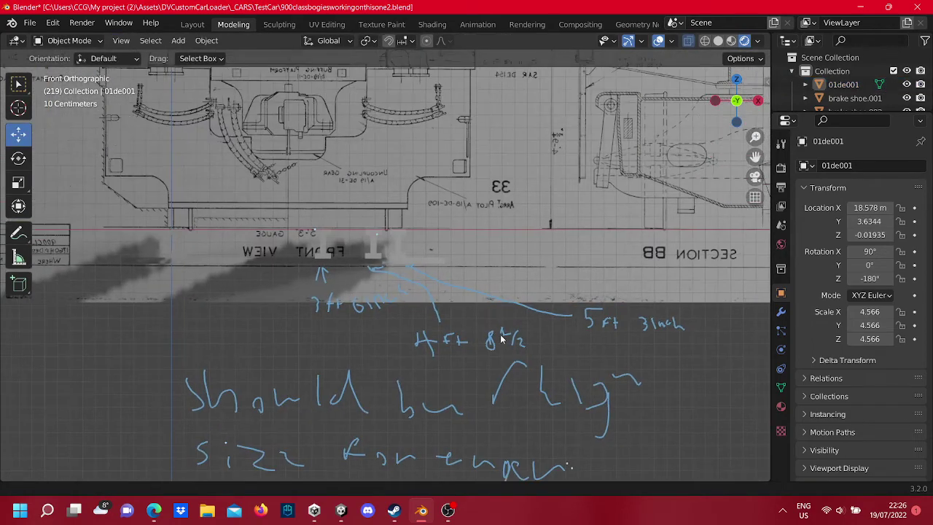
pyautogui.keyDown('shift'); pyautogui.scroll(2, 414, 248); pyautogui.keyUp('shift')
pyautogui.keyDown('shift'); pyautogui.scroll(-2, 397, 214); pyautogui.keyUp('shift')
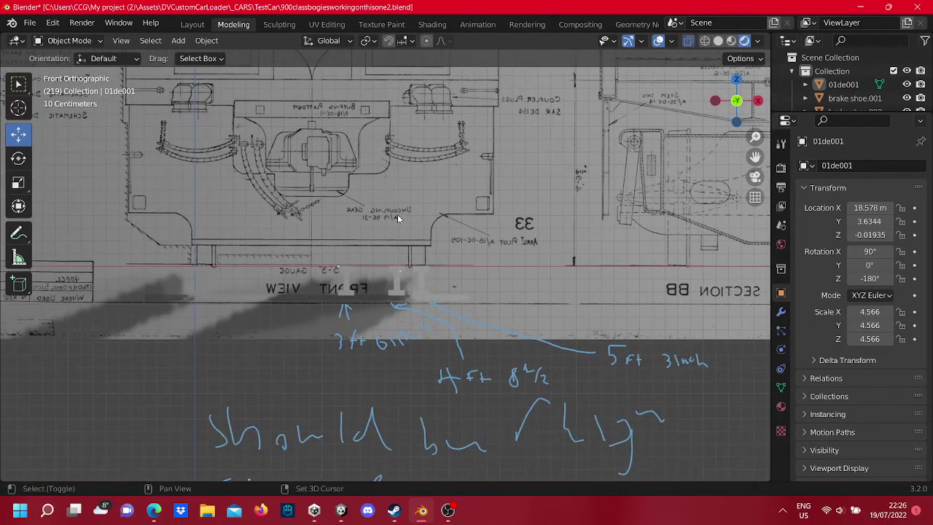
pyautogui.scroll(3, 541, 340)
pyautogui.scroll(-3, 541, 340)
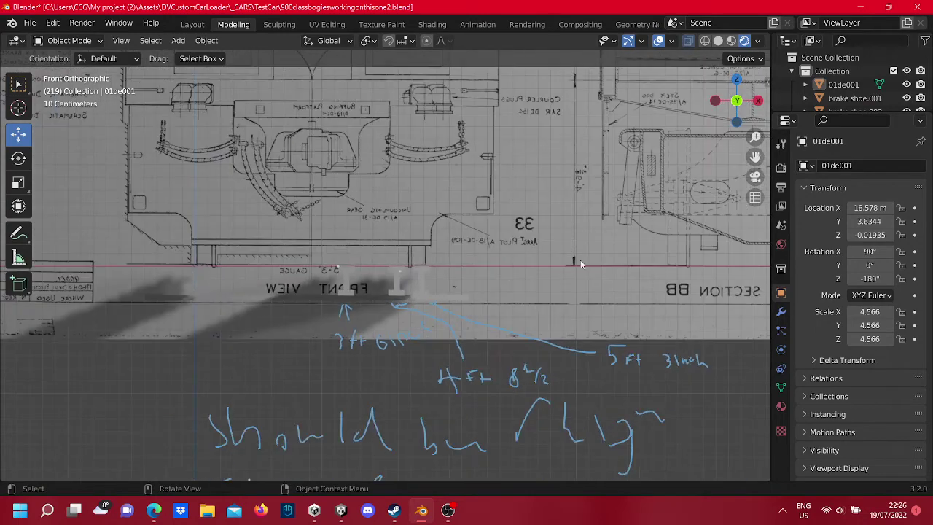
pyautogui.scroll(-3, 448, 216)
pyautogui.scroll(-5, 451, 222)
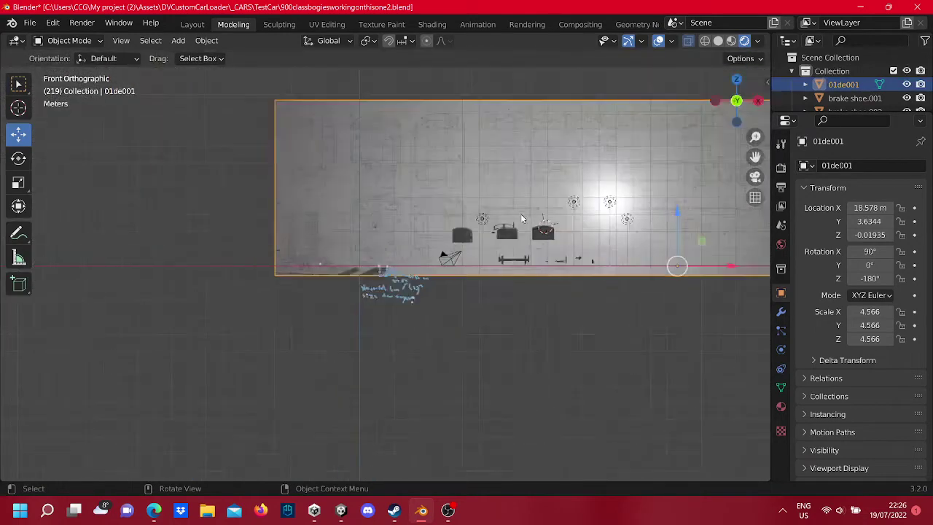
pyautogui.scroll(4, 394, 244)
pyautogui.scroll(2, 418, 224)
pyautogui.keyDown('shift'); pyautogui.moveTo(418, 224); pyautogui.dragTo(417, 304, button='middle'); pyautogui.keyUp('shift')
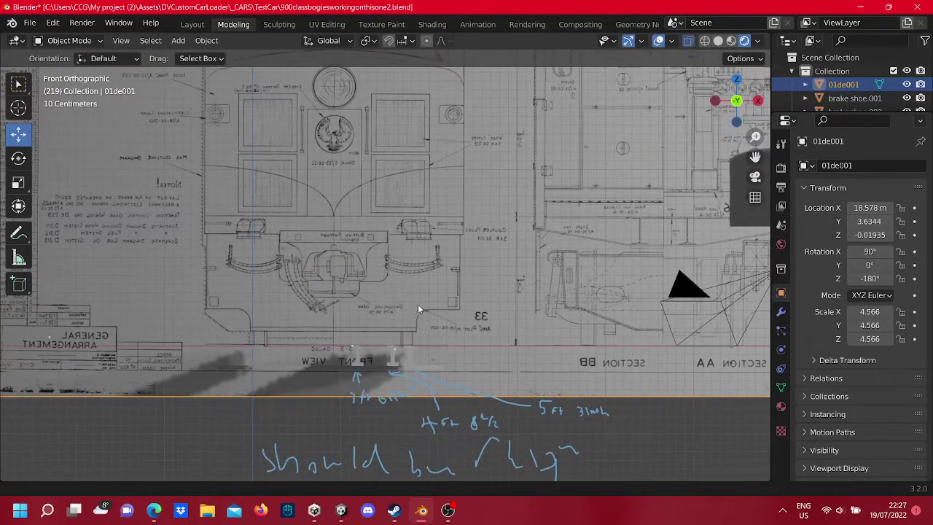
pyautogui.scroll(-2, 408, 298)
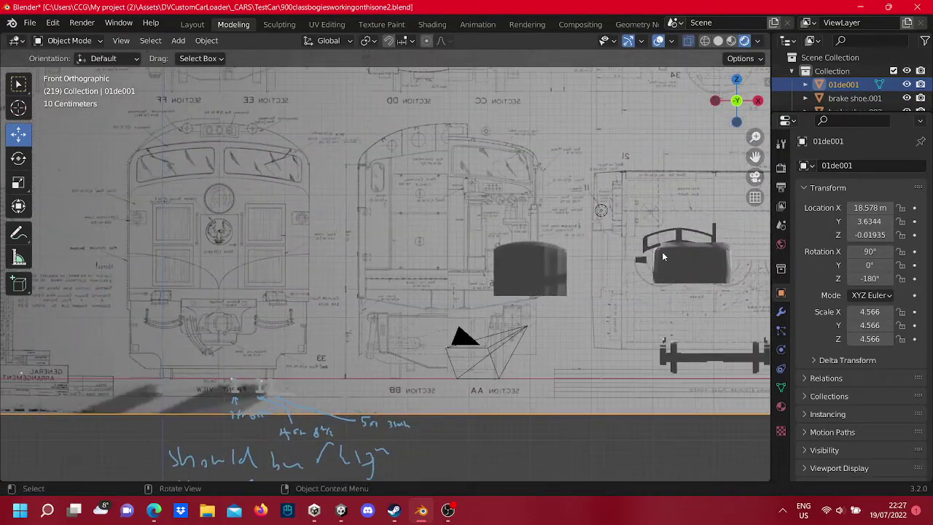
# Step: Select Cube.008 and move it left and up onto the front-end windscreen
pyautogui.click(677, 238)
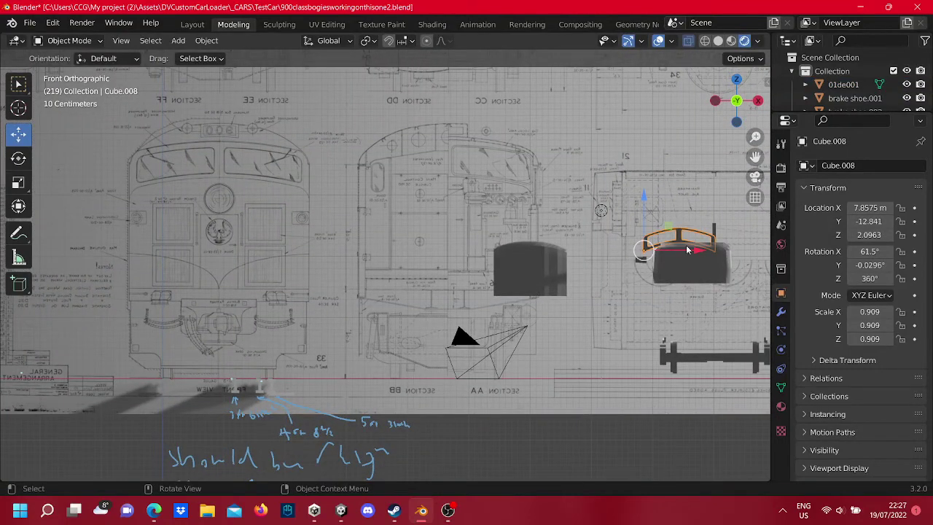
pyautogui.moveTo(686, 249)
pyautogui.mouseDown()
pyautogui.moveTo(205, 269)
pyautogui.moveTo(216, 269)
pyautogui.mouseUp()
pyautogui.keyDown('shift'); pyautogui.moveTo(247, 275); pyautogui.dragTo(335, 259, button='middle'); pyautogui.keyUp('shift')
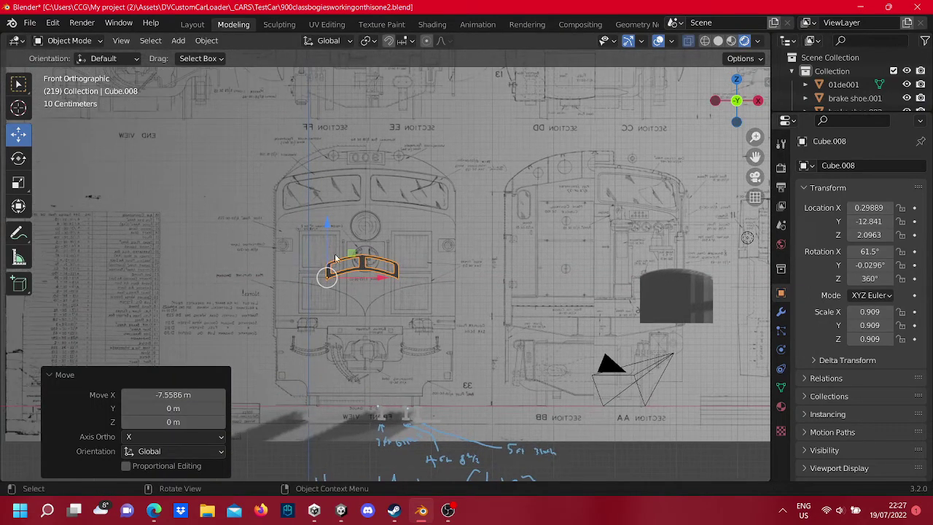
pyautogui.moveTo(328, 226); pyautogui.dragTo(329, 139)
pyautogui.moveTo(331, 191); pyautogui.dragTo(373, 196)
# Step: Enlarge Cube.008 to match the windscreen and reposition it over the window outline
pyautogui.click(18, 182)
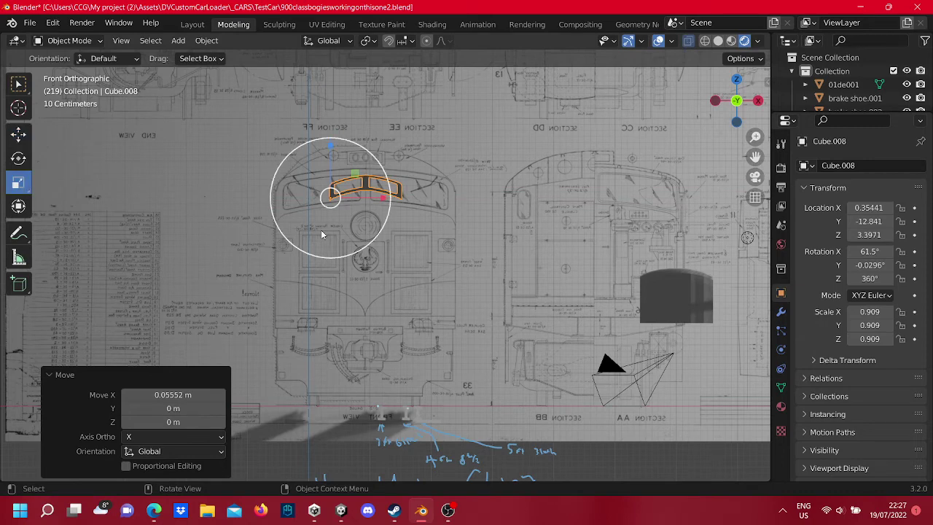
pyautogui.moveTo(272, 175); pyautogui.dragTo(256, 178)
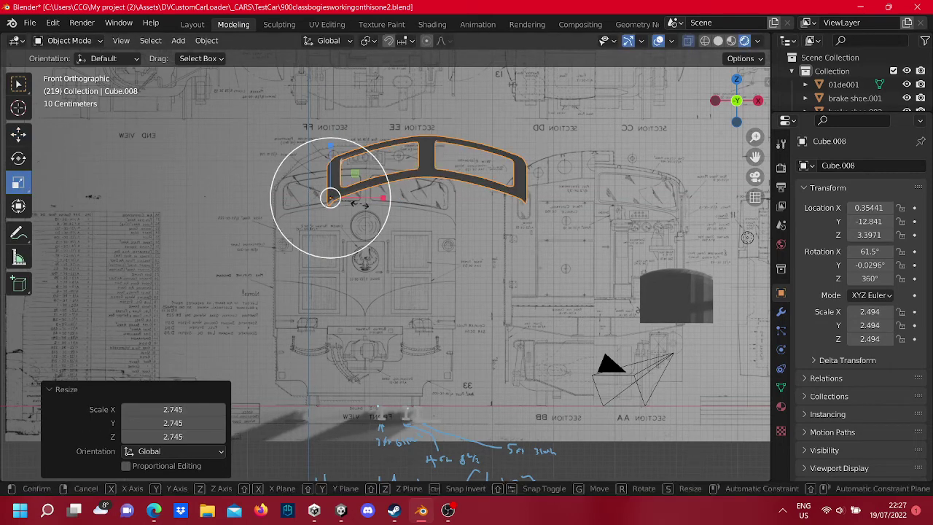
pyautogui.moveTo(329, 197)
pyautogui.mouseDown()
pyautogui.moveTo(349, 210)
pyautogui.moveTo(372, 201)
pyautogui.mouseUp()
pyautogui.hotkey('ctrl', 'z')
pyautogui.hotkey('ctrl', 'z')
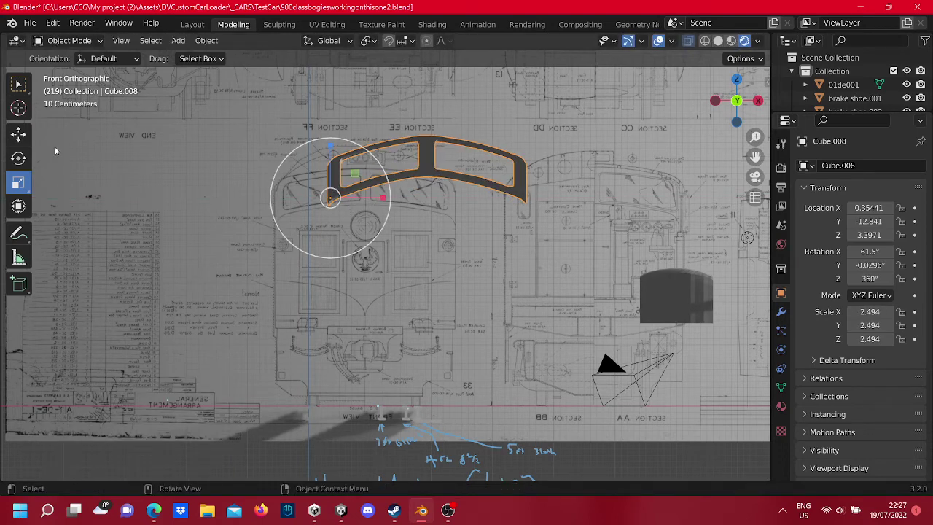
pyautogui.click(18, 134)
pyautogui.moveTo(380, 197); pyautogui.dragTo(265, 179)
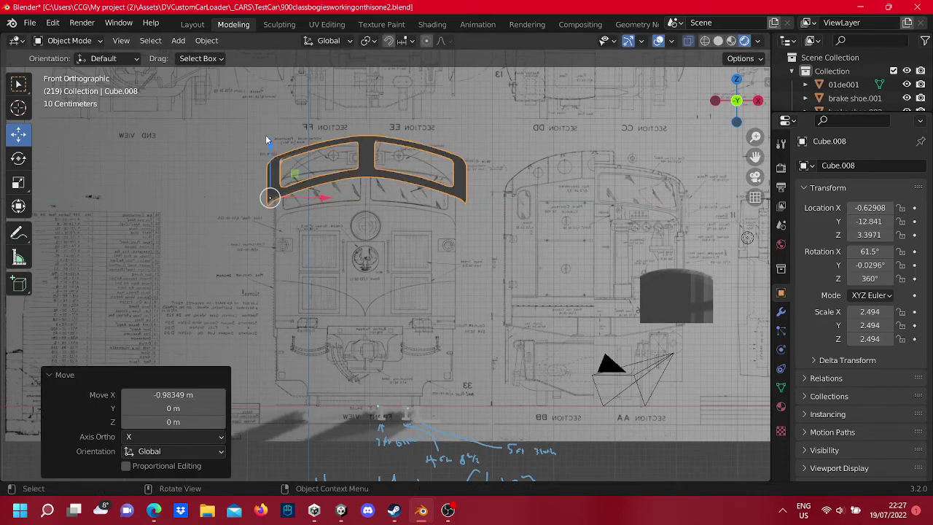
pyautogui.moveTo(267, 140); pyautogui.dragTo(269, 165)
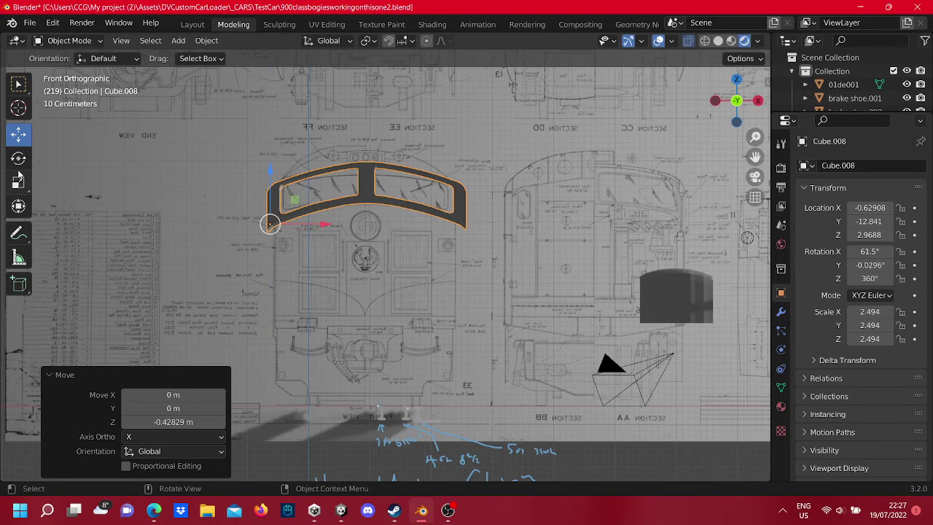
# Step: Rescale Cube.008 to 2.262 and nudge it right into alignment with the cab windows
pyautogui.click(18, 182)
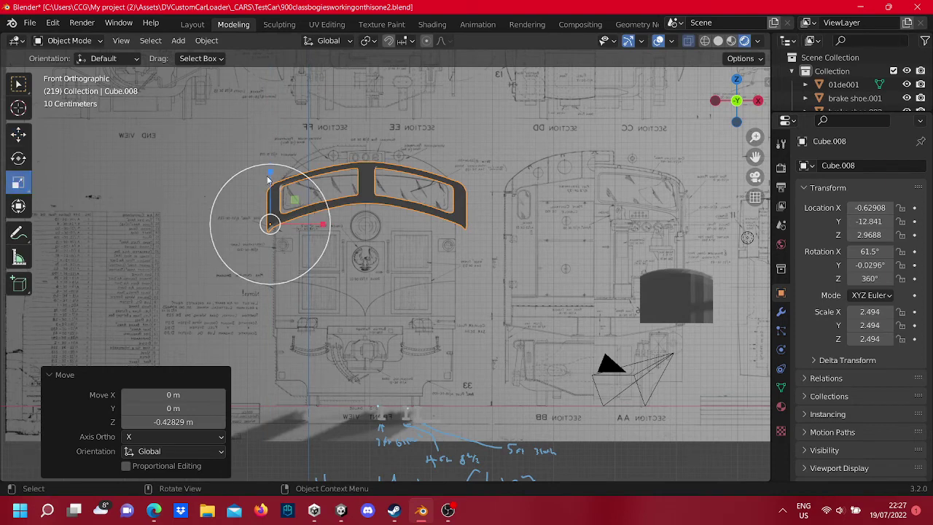
pyautogui.moveTo(245, 179); pyautogui.dragTo(242, 187)
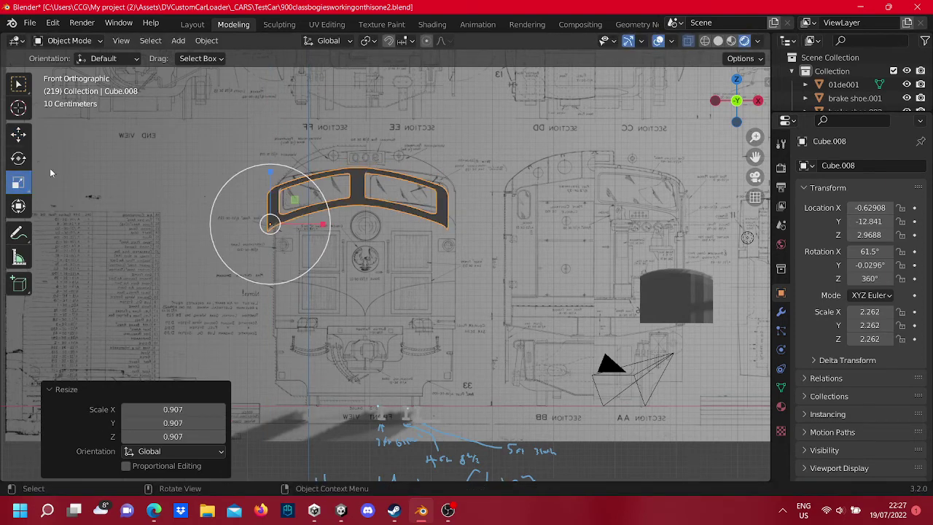
pyautogui.click(19, 134)
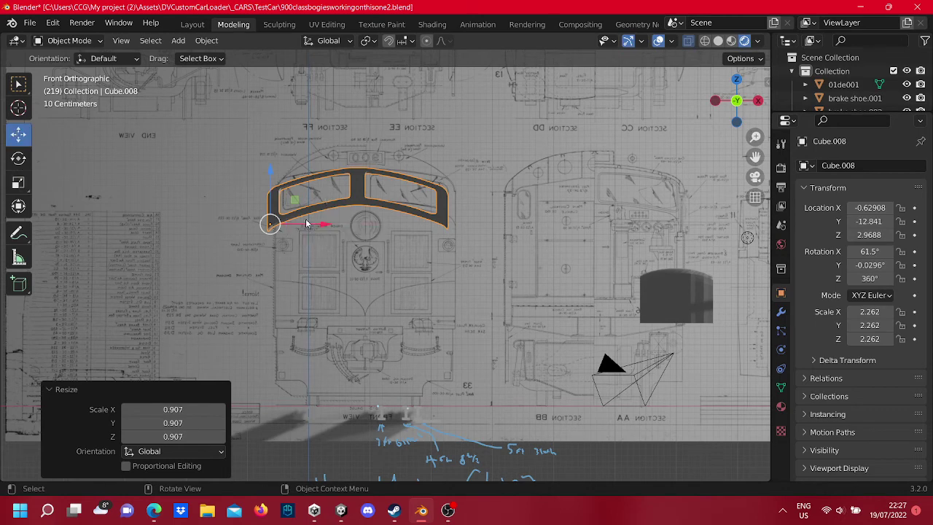
pyautogui.moveTo(295, 221); pyautogui.dragTo(312, 222)
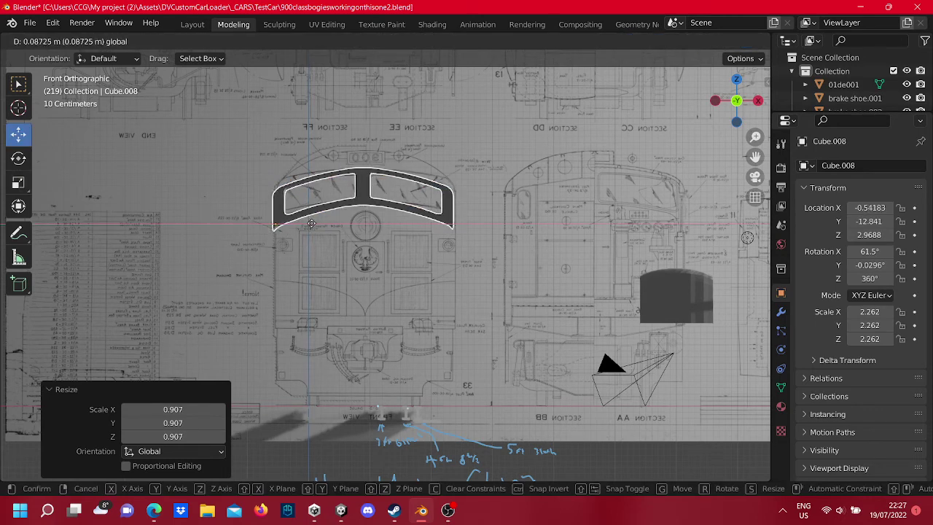
pyautogui.click(311, 223)
# Step: Select Cube.066 and slide it left onto the front-end drawing, trying a few sizes
pyautogui.click(697, 294)
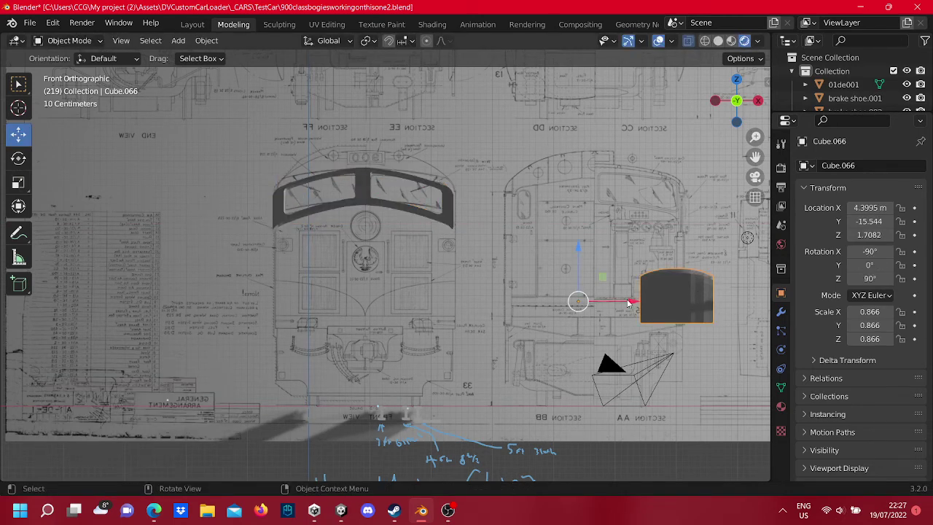
pyautogui.moveTo(628, 304); pyautogui.dragTo(312, 286)
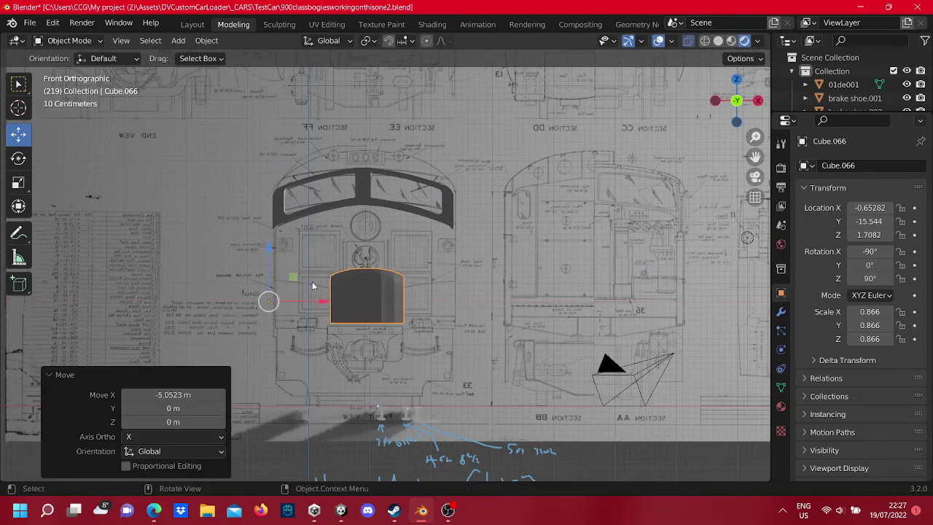
pyautogui.click(20, 164)
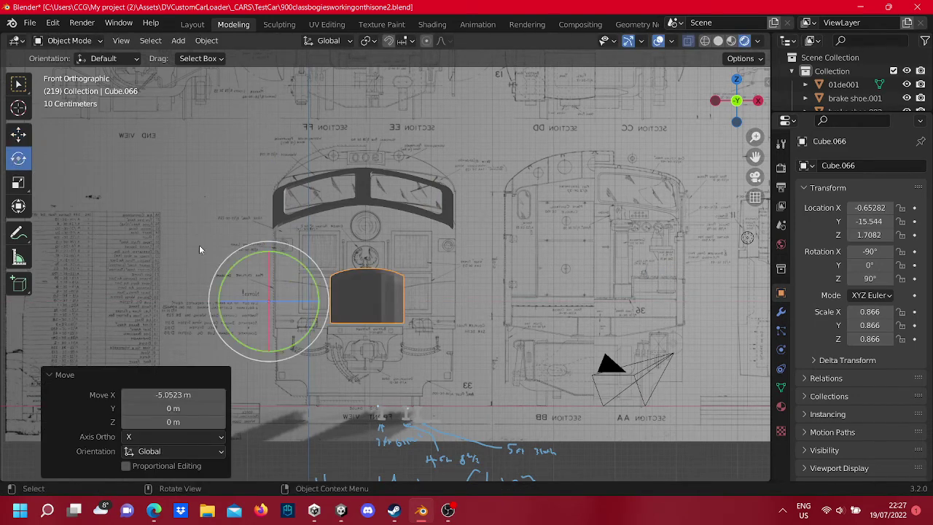
pyautogui.click(19, 182)
pyautogui.moveTo(337, 288)
pyautogui.mouseDown()
pyautogui.moveTo(180, 222)
pyautogui.moveTo(139, 187)
pyautogui.mouseUp()
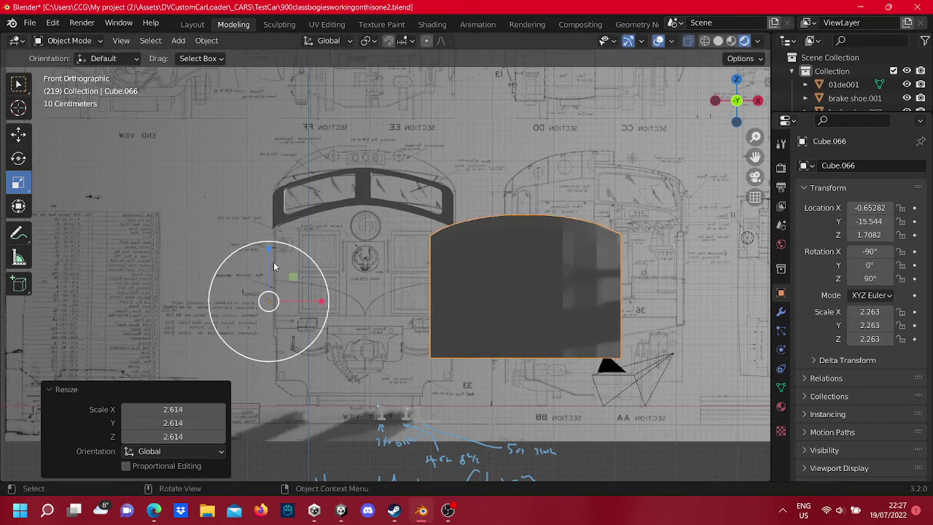
pyautogui.moveTo(231, 252); pyautogui.dragTo(235, 264)
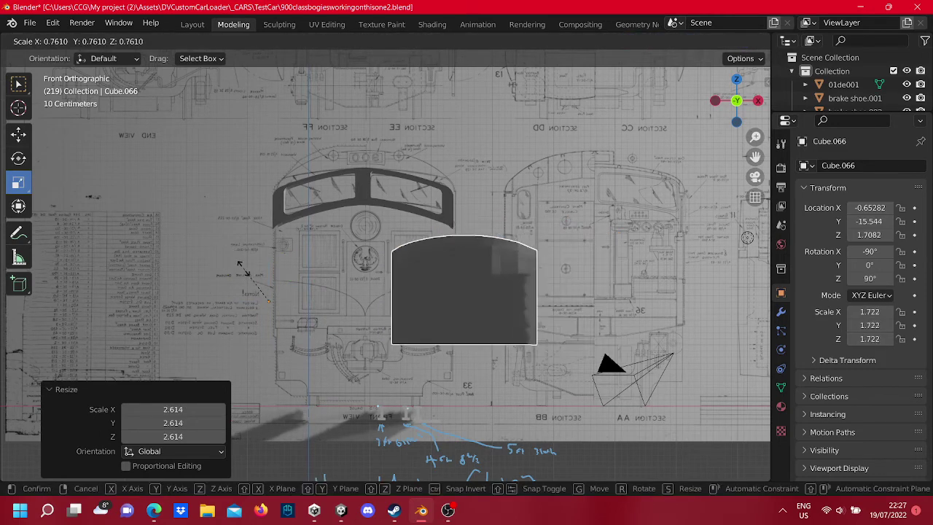
pyautogui.click(18, 133)
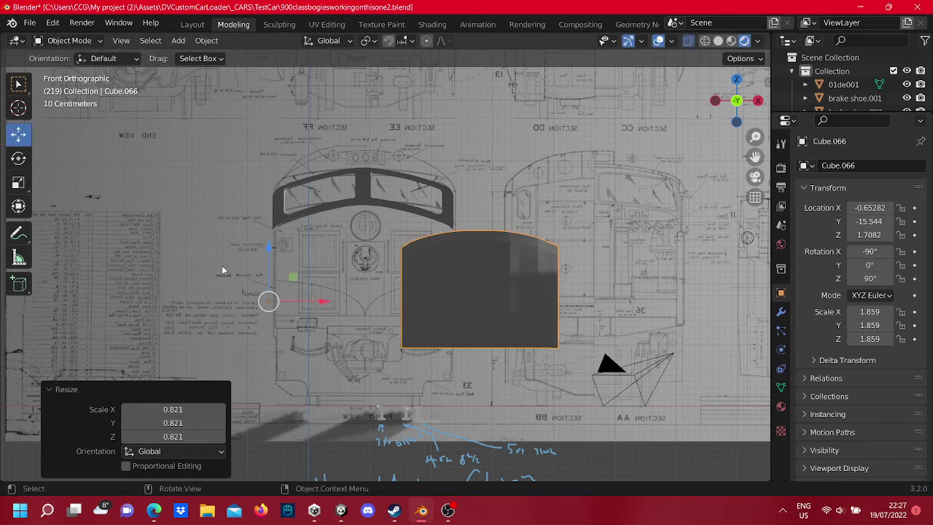
# Step: Place Cube.066 under the windscreen frame, scale it to 2.145, and lower it onto the cab outline
pyautogui.moveTo(320, 302); pyautogui.dragTo(192, 301)
pyautogui.moveTo(150, 251); pyautogui.dragTo(154, 219)
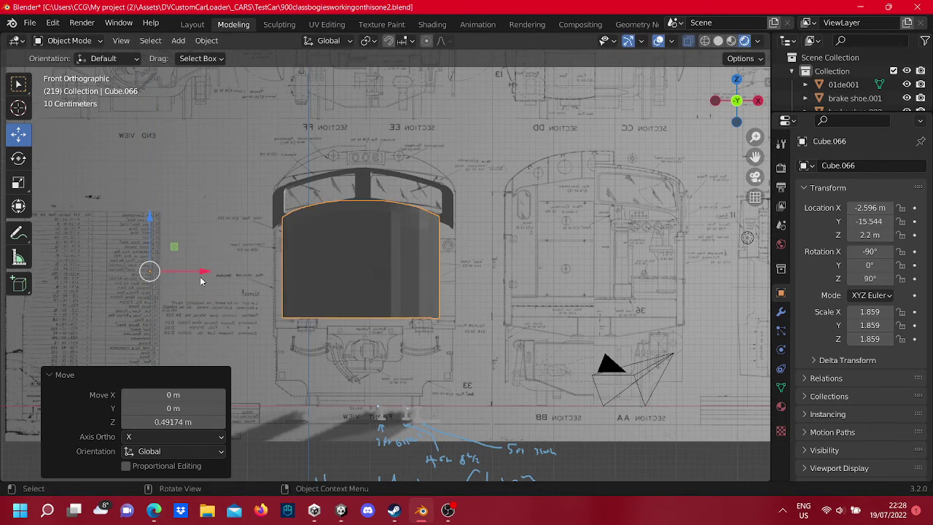
pyautogui.moveTo(204, 273); pyautogui.dragTo(208, 276)
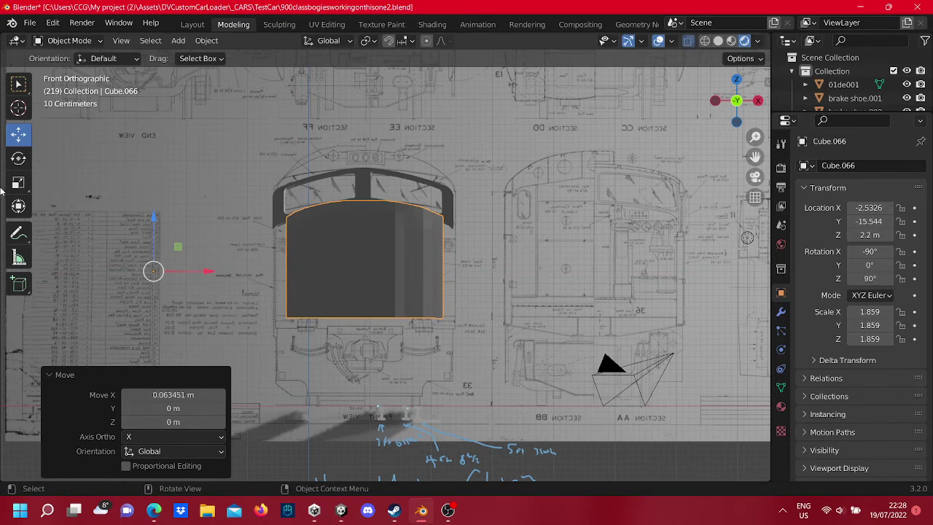
pyautogui.click(22, 182)
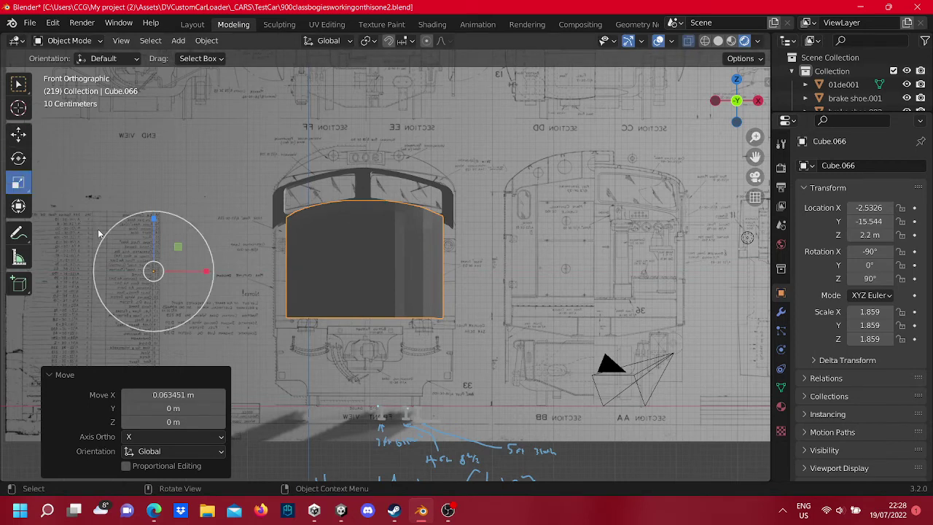
pyautogui.moveTo(106, 235); pyautogui.dragTo(96, 228)
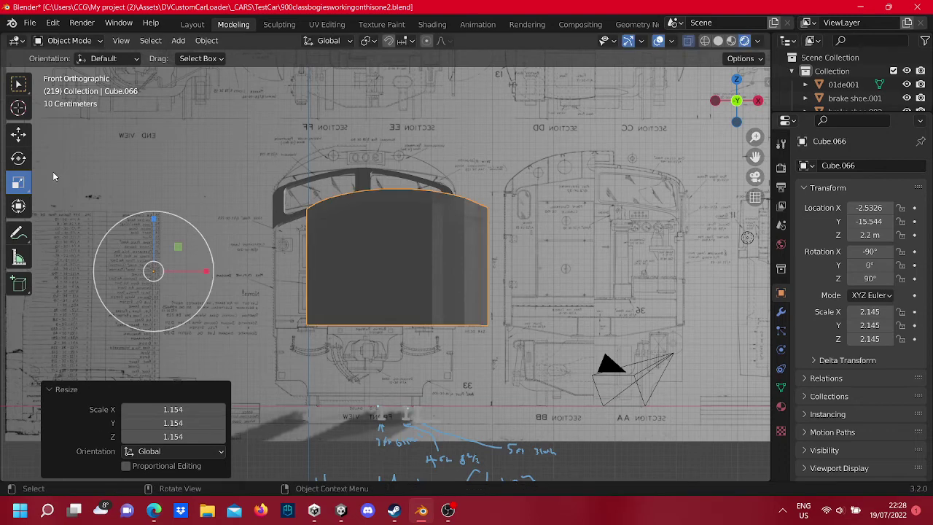
pyautogui.click(22, 132)
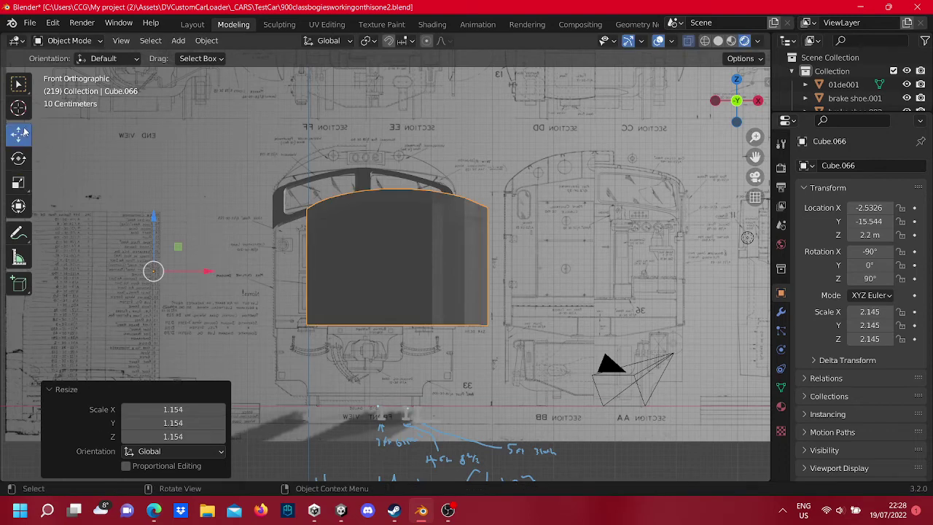
pyautogui.click(153, 219)
pyautogui.click(314, 247)
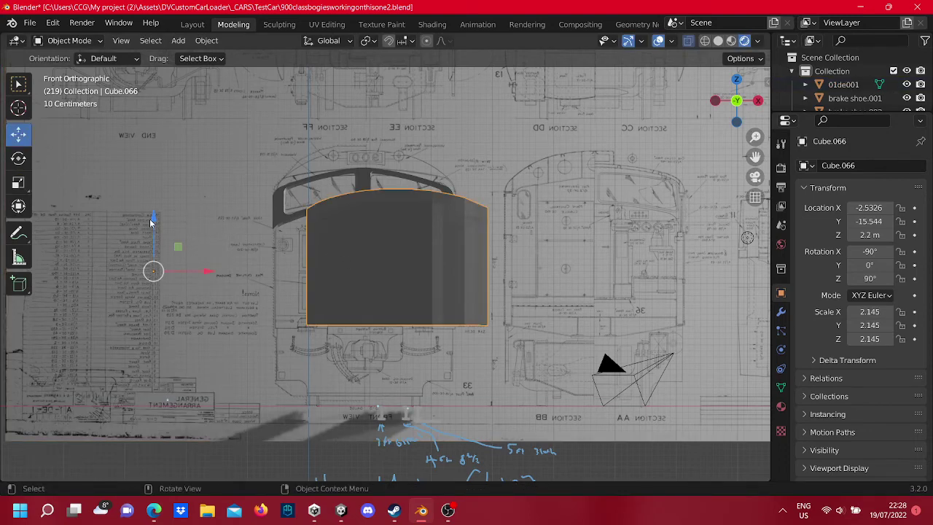
pyautogui.moveTo(152, 220)
pyautogui.mouseDown()
pyautogui.moveTo(211, 262)
pyautogui.moveTo(175, 291)
pyautogui.mouseUp()
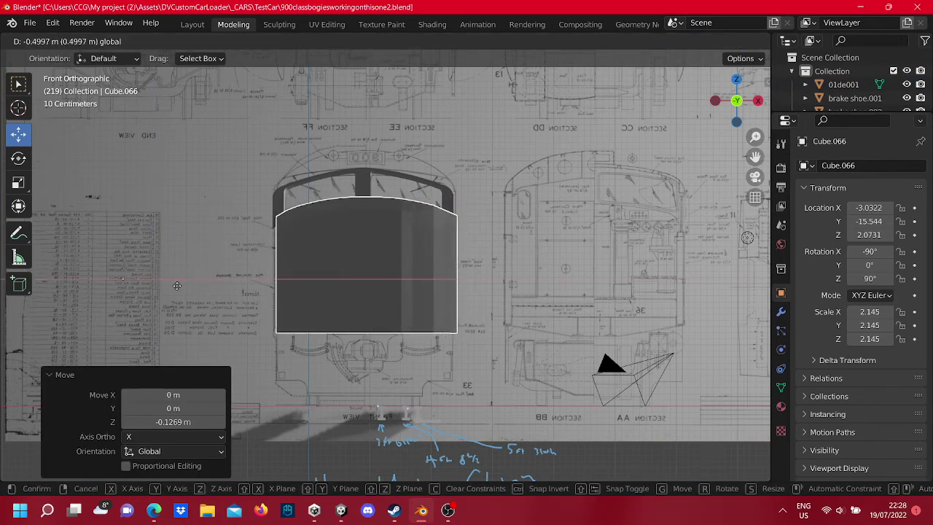
pyautogui.scroll(-3, 494, 247)
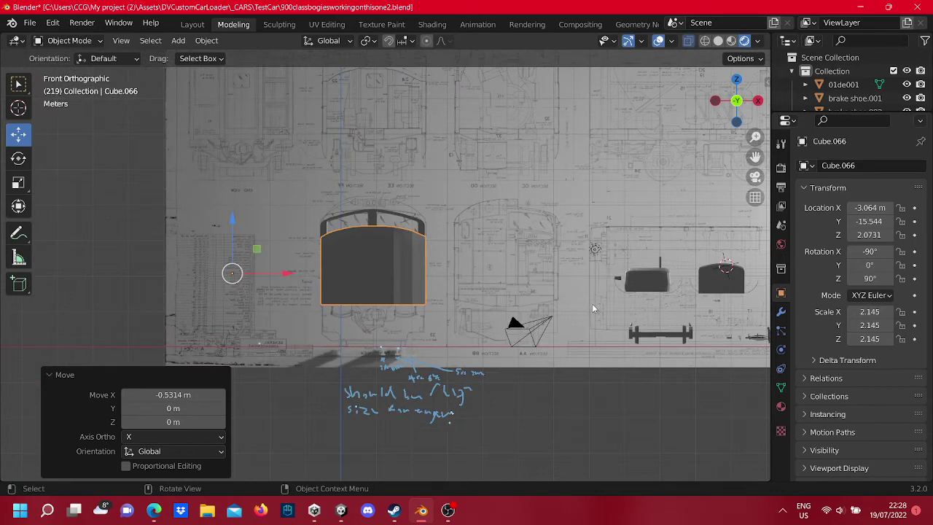
# Step: Select the bogie parts at the lower right and orbit around to inspect them in 3D
pyautogui.moveTo(700, 346); pyautogui.dragTo(616, 326)
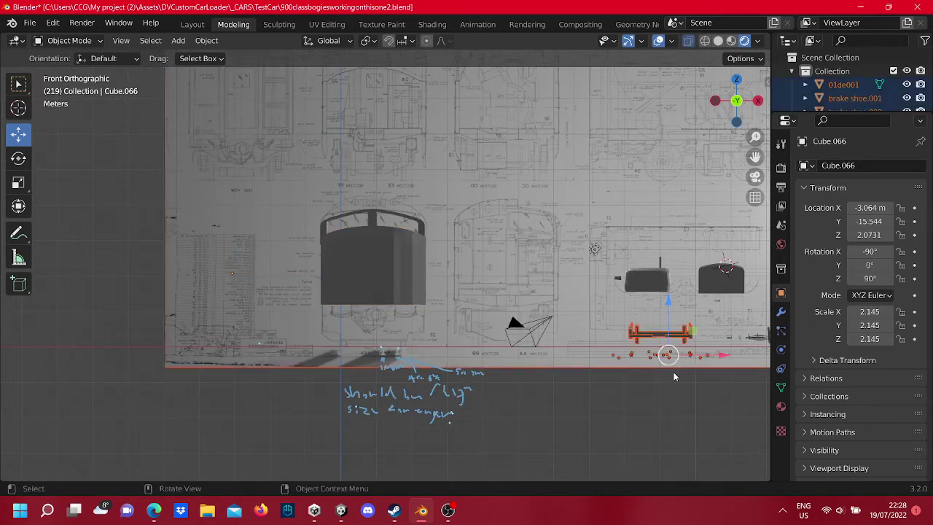
pyautogui.click(673, 366)
pyautogui.moveTo(673, 368)
pyautogui.mouseDown(button='middle')
pyautogui.moveTo(498, 411)
pyautogui.moveTo(368, 364)
pyautogui.mouseUp(button='middle')
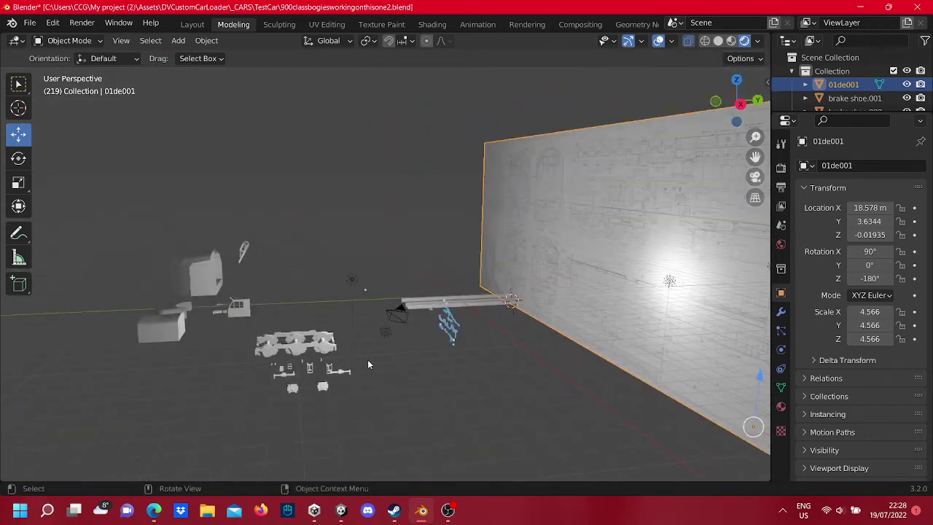
pyautogui.click(299, 343)
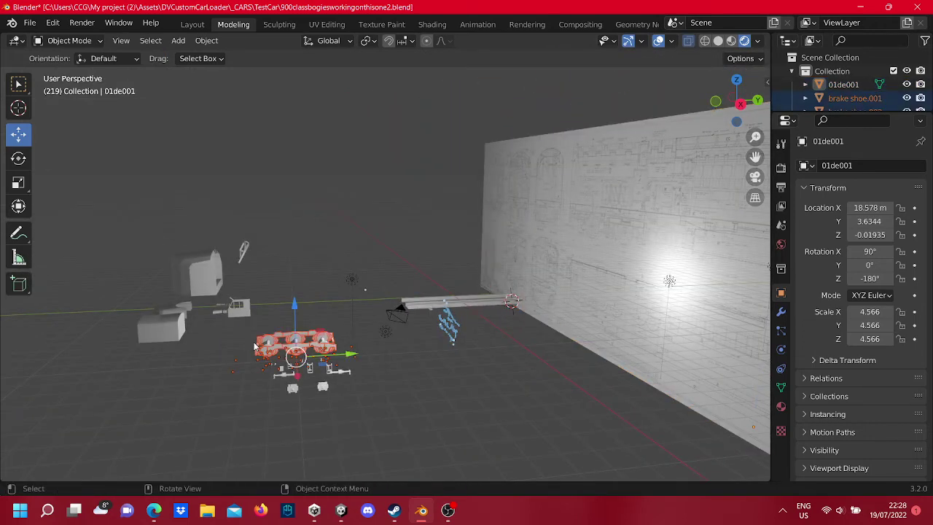
pyautogui.moveTo(299, 342)
pyautogui.mouseDown(button='middle')
pyautogui.moveTo(384, 373)
pyautogui.moveTo(494, 334)
pyautogui.moveTo(334, 279)
pyautogui.moveTo(401, 321)
pyautogui.moveTo(555, 363)
pyautogui.moveTo(537, 328)
pyautogui.moveTo(485, 319)
pyautogui.moveTo(570, 333)
pyautogui.moveTo(583, 305)
pyautogui.mouseUp(button='middle')
pyautogui.scroll(5, 470, 326)
pyautogui.scroll(3, 379, 299)
pyautogui.scroll(-3, 334, 279)
pyautogui.scroll(-3, 401, 320)
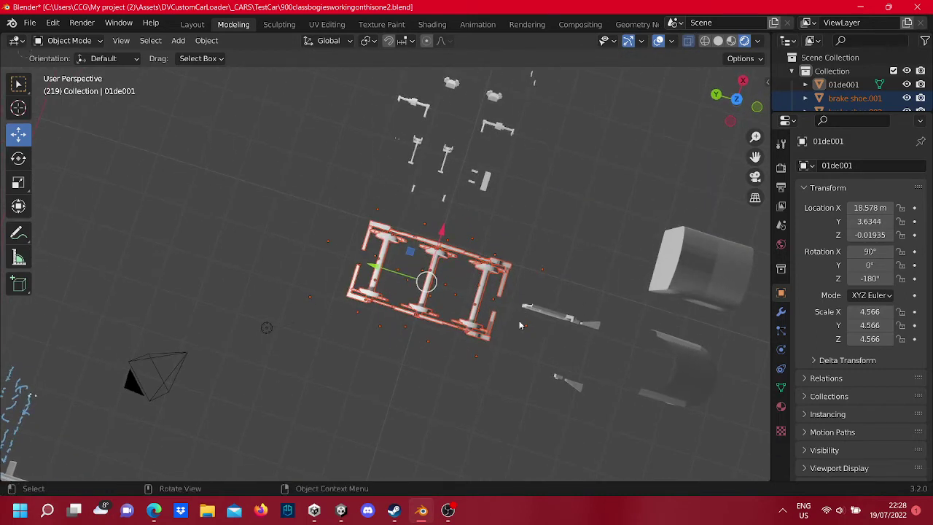
# Step: Box-select the whole bogie frame and return to Front Orthographic with it at the right
pyautogui.moveTo(507, 351); pyautogui.dragTo(302, 216)
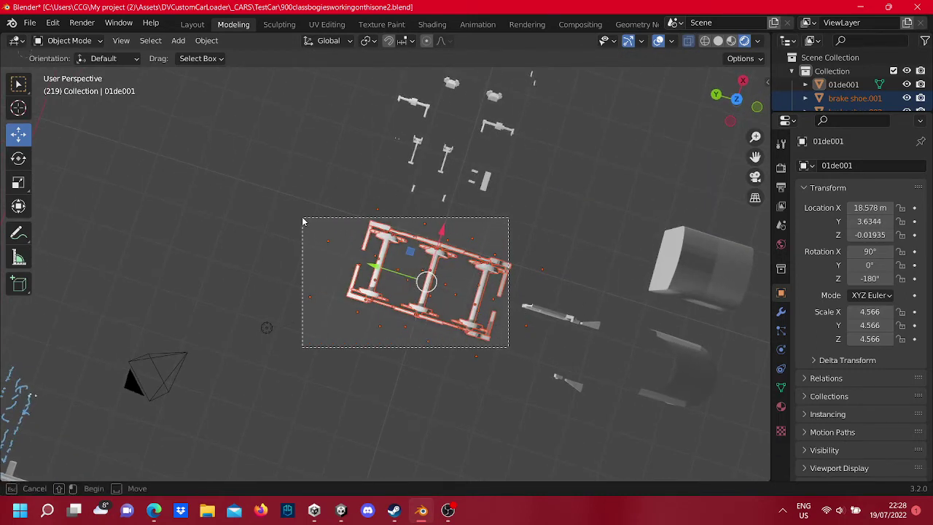
pyautogui.moveTo(492, 317)
pyautogui.mouseDown(button='middle')
pyautogui.moveTo(274, 222)
pyautogui.moveTo(356, 204)
pyautogui.moveTo(365, 191)
pyautogui.mouseUp(button='middle')
pyautogui.scroll(-5, 356, 204)
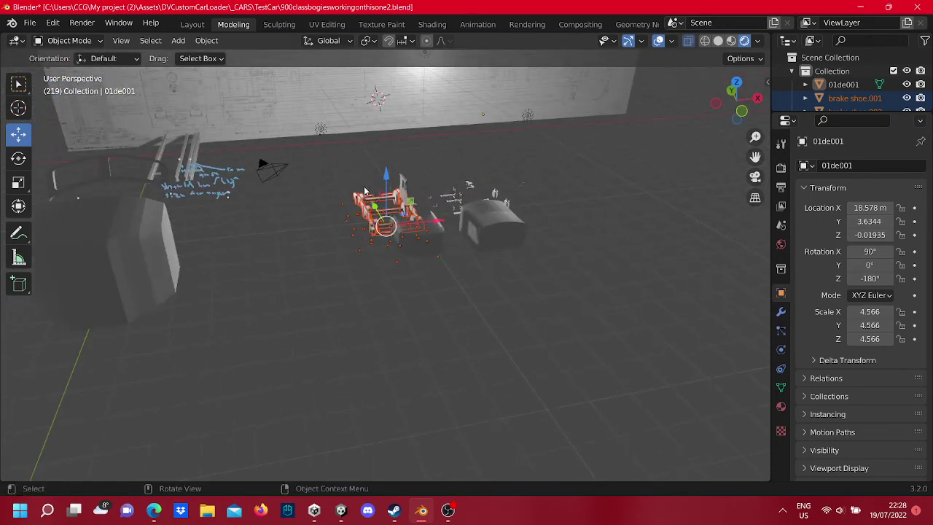
pyautogui.click(741, 111)
pyautogui.moveTo(327, 253)
pyautogui.keyDown('shift'); pyautogui.mouseDown(button='middle')
pyautogui.moveTo(327, 195)
pyautogui.moveTo(577, 281)
pyautogui.moveTo(676, 240)
pyautogui.mouseUp(button='middle'); pyautogui.keyUp('shift')
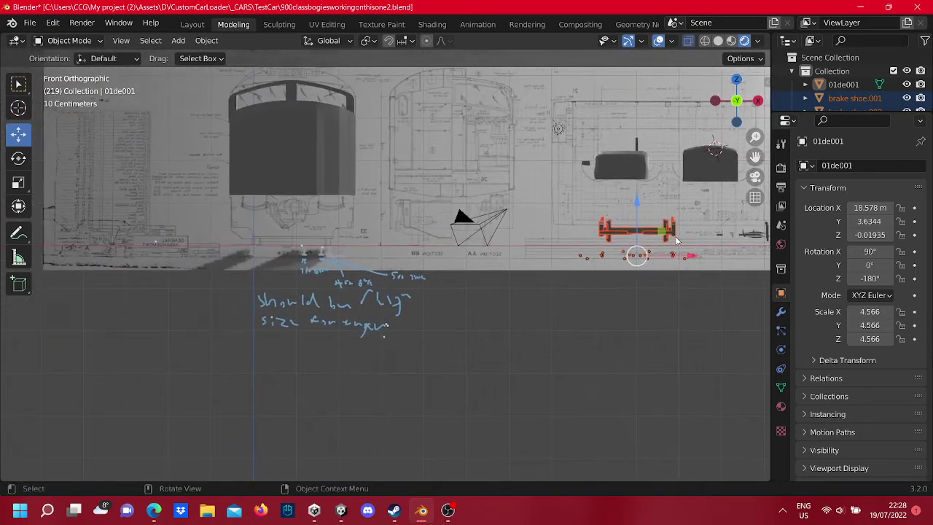
# Step: Slide the 01de001 bogie left under the cab drawing on the front view
pyautogui.moveTo(690, 261); pyautogui.dragTo(344, 281)
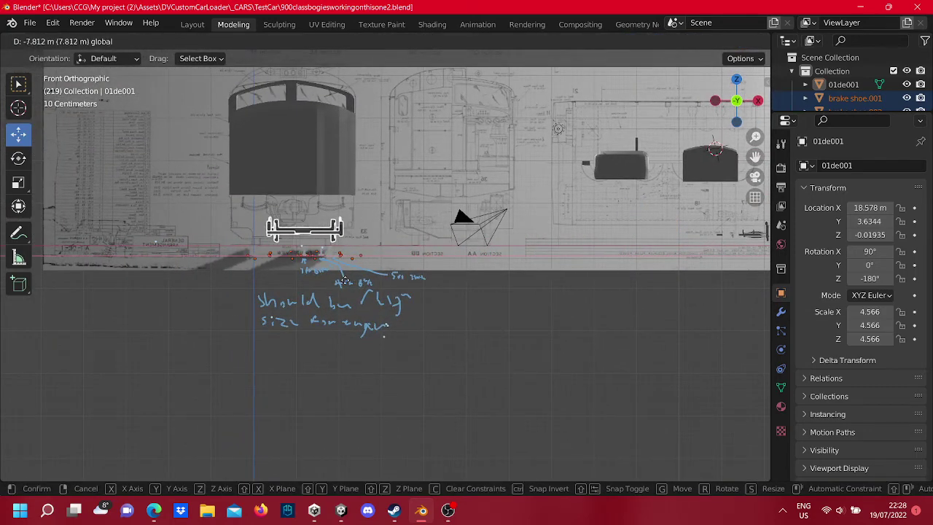
pyautogui.scroll(2, 346, 234)
pyautogui.keyDown('shift'); pyautogui.moveTo(346, 235); pyautogui.dragTo(494, 268, button='middle'); pyautogui.keyUp('shift')
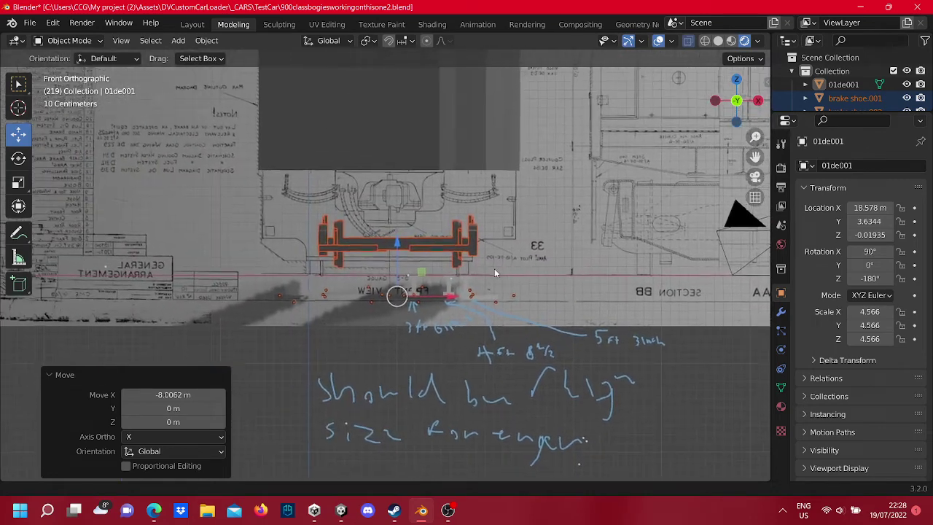
pyautogui.scroll(1, 495, 268)
pyautogui.scroll(3, 487, 282)
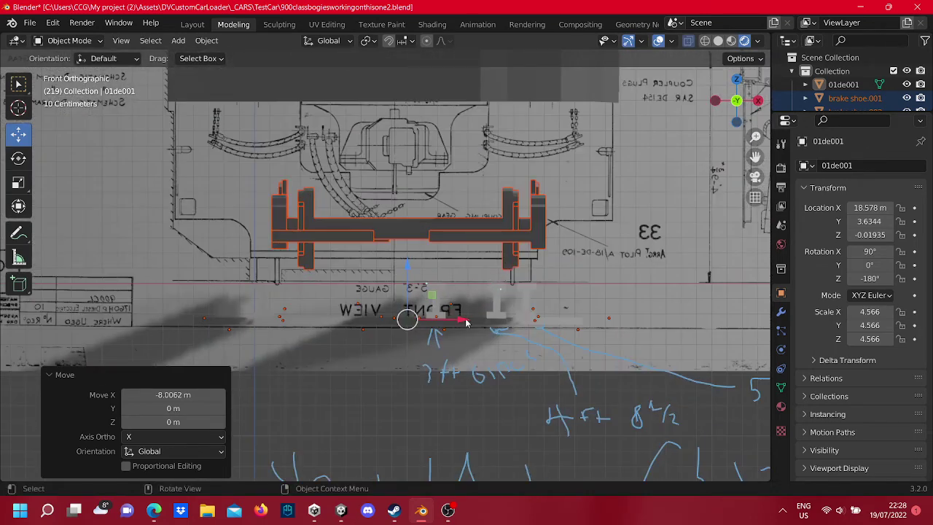
pyautogui.moveTo(466, 323)
pyautogui.mouseDown()
pyautogui.moveTo(438, 319)
pyautogui.moveTo(461, 321)
pyautogui.moveTo(449, 321)
pyautogui.mouseUp()
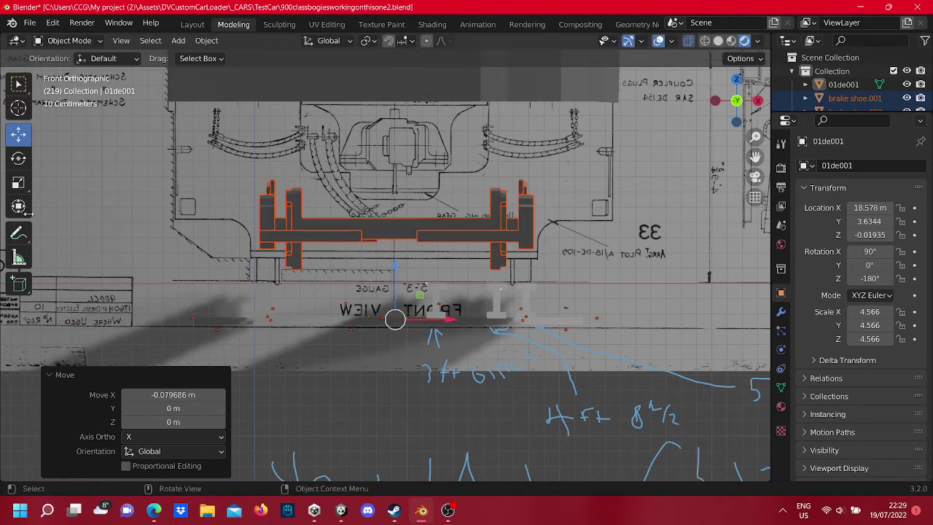
# Step: Resize the bogie to match the drawn bogie and lower it toward the rail line
pyautogui.click(22, 188)
pyautogui.moveTo(350, 285); pyautogui.dragTo(289, 248)
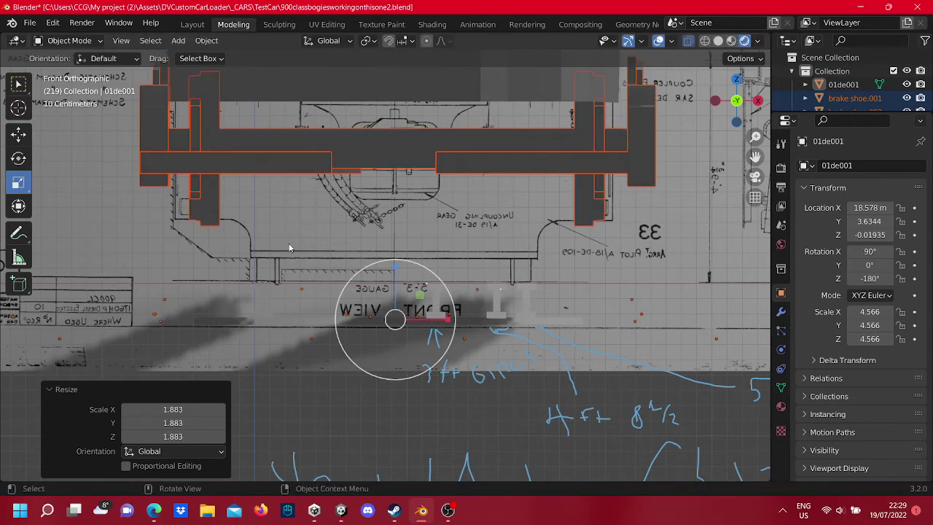
pyautogui.click(26, 133)
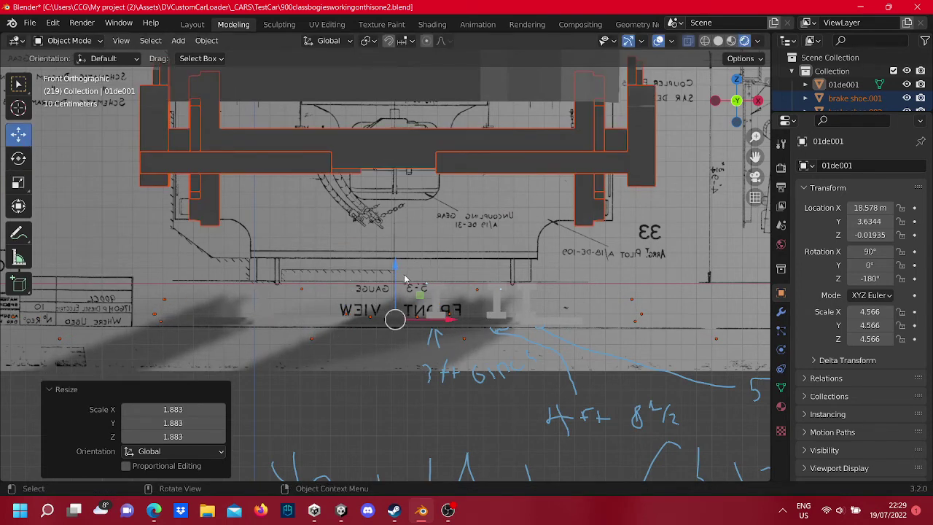
pyautogui.moveTo(399, 271); pyautogui.dragTo(408, 334)
pyautogui.scroll(-3, 357, 277)
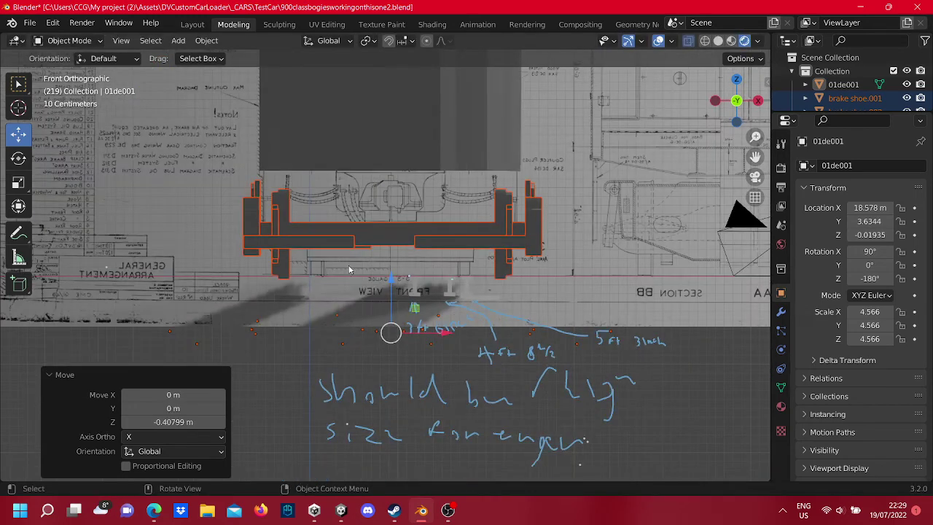
pyautogui.click(24, 166)
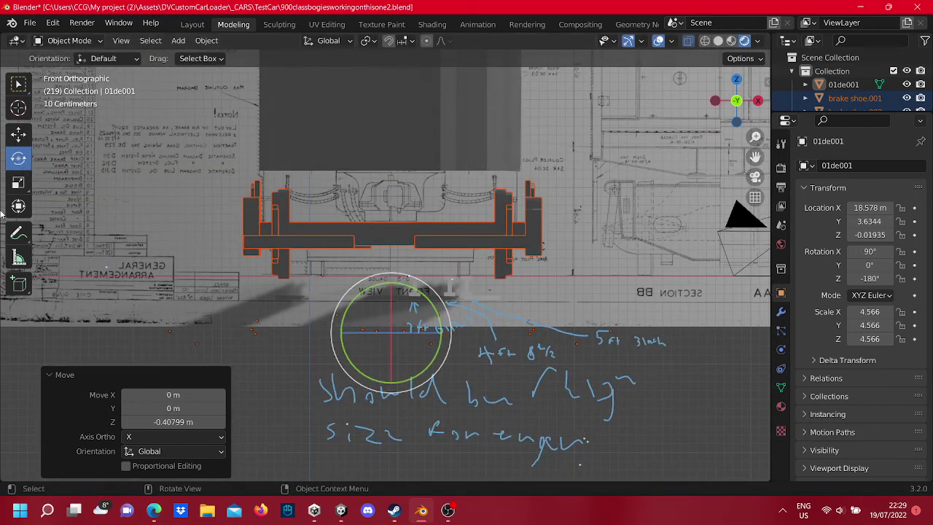
pyautogui.click(16, 185)
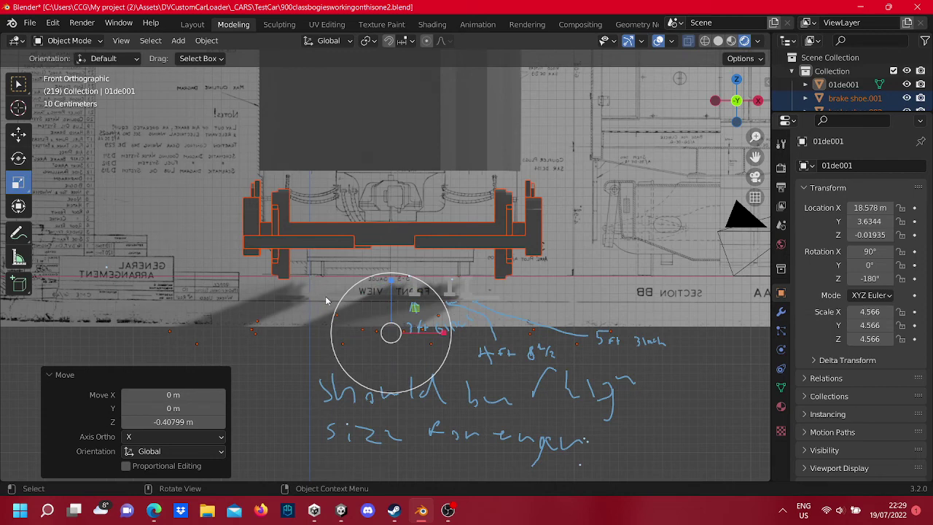
pyautogui.moveTo(339, 304); pyautogui.dragTo(347, 309)
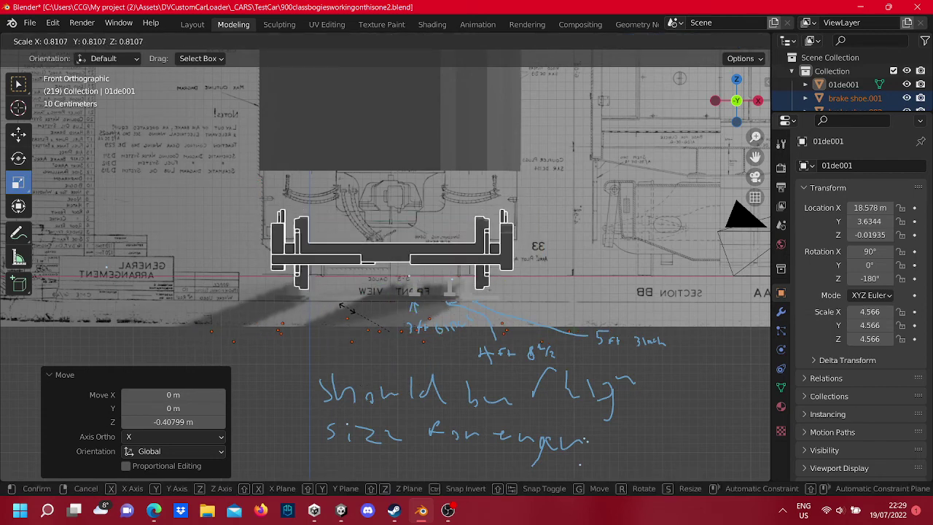
pyautogui.moveTo(347, 309); pyautogui.dragTo(393, 286)
pyautogui.scroll(2, 352, 306)
pyautogui.click(25, 135)
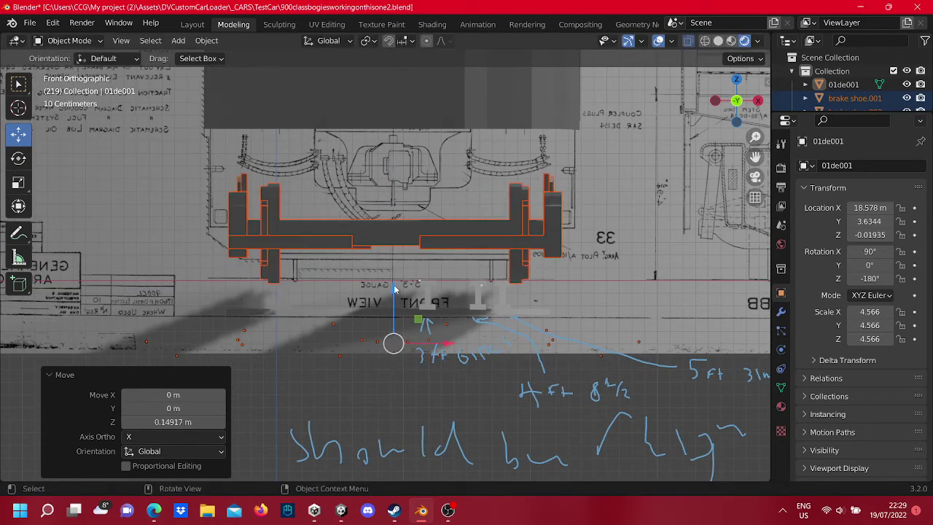
# Step: Shrink the bogie slightly more and raise it 0.090311 m along Z onto the gauge line
pyautogui.scroll(2, 394, 288)
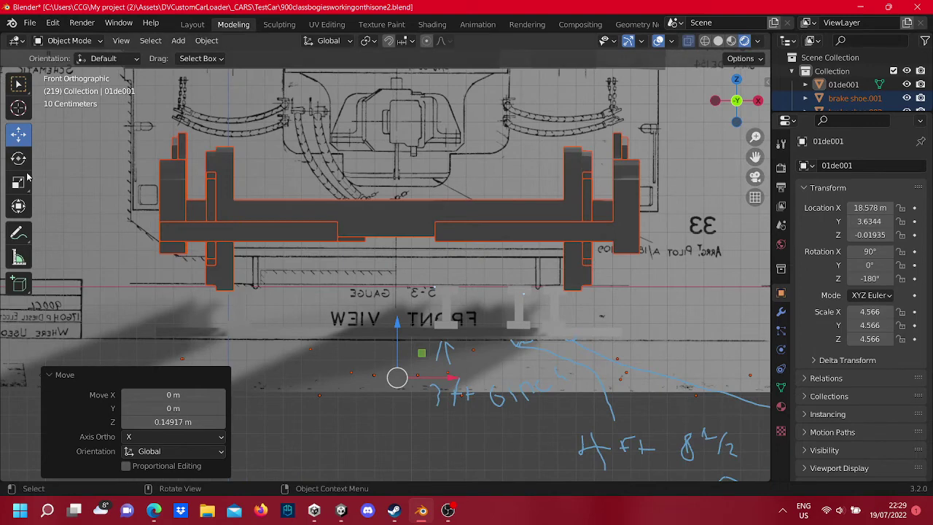
pyautogui.click(19, 182)
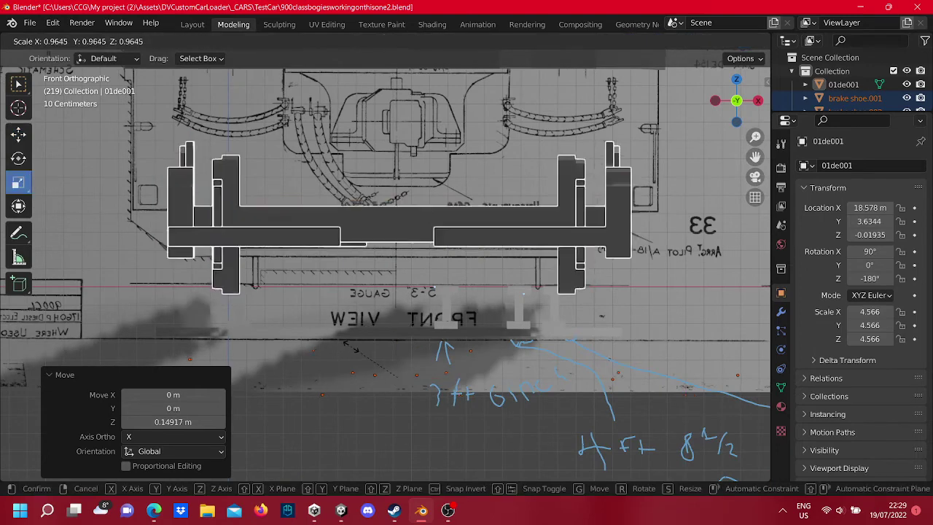
pyautogui.moveTo(348, 346); pyautogui.dragTo(352, 353)
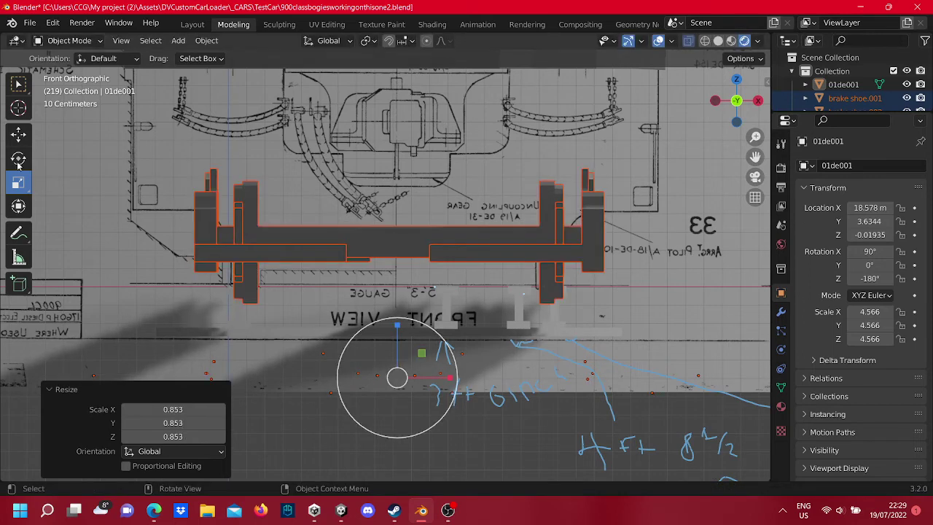
pyautogui.click(19, 131)
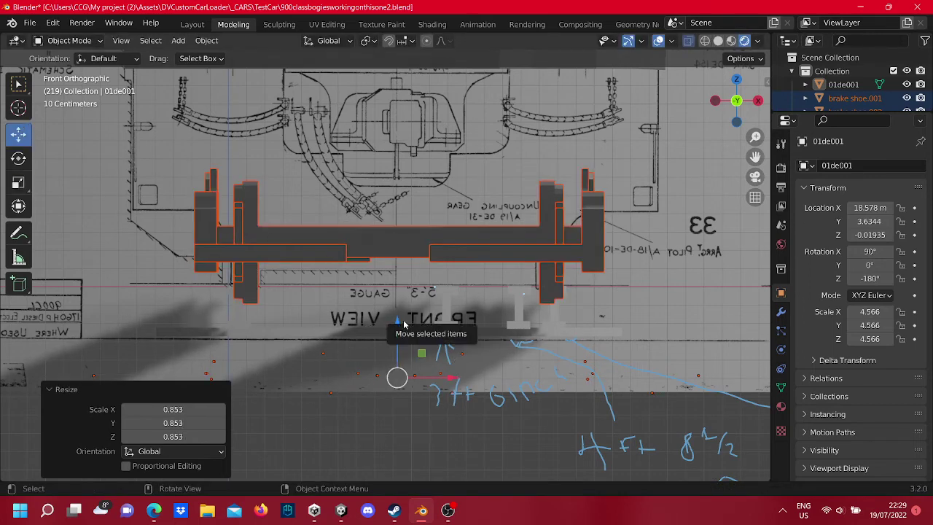
pyautogui.moveTo(394, 325); pyautogui.dragTo(395, 302)
pyautogui.scroll(4, 338, 325)
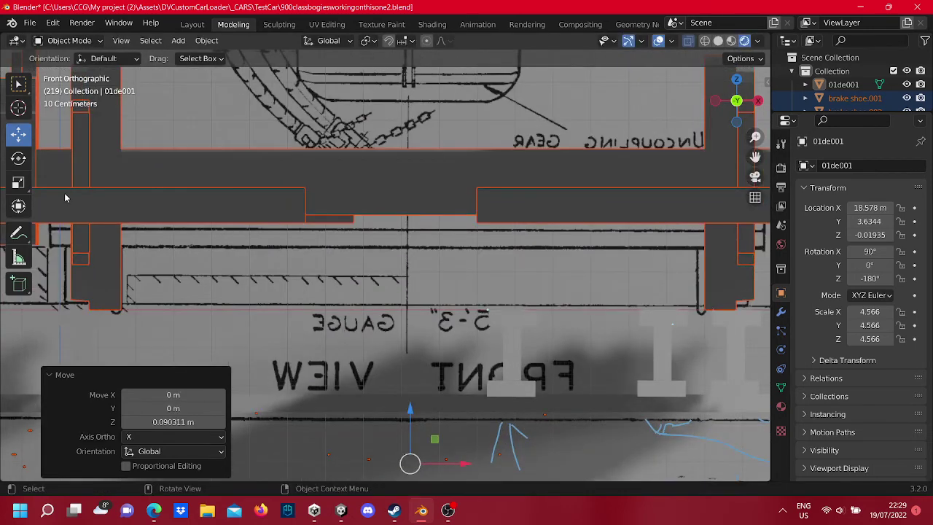
pyautogui.scroll(-1, 390, 301)
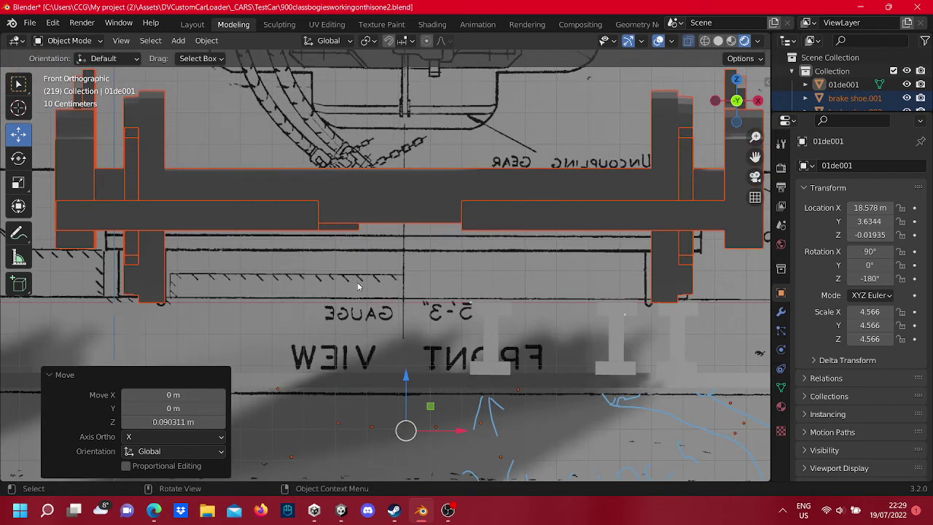
pyautogui.scroll(2, 528, 343)
pyautogui.scroll(2, 568, 350)
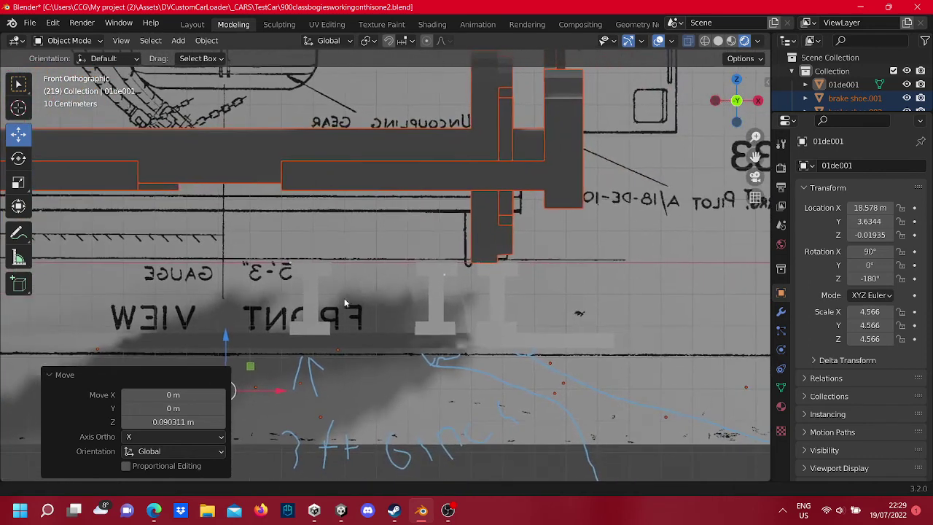
pyautogui.scroll(2, 620, 359)
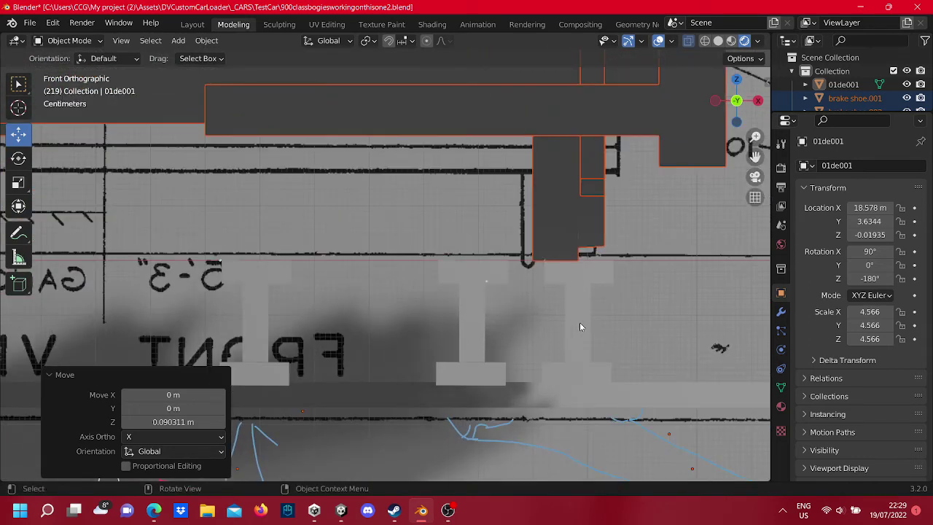
pyautogui.scroll(-2, 580, 327)
pyautogui.moveTo(579, 327)
pyautogui.mouseDown(button='middle')
pyautogui.moveTo(488, 316)
pyautogui.moveTo(590, 302)
pyautogui.moveTo(558, 314)
pyautogui.moveTo(540, 306)
pyautogui.mouseUp(button='middle')
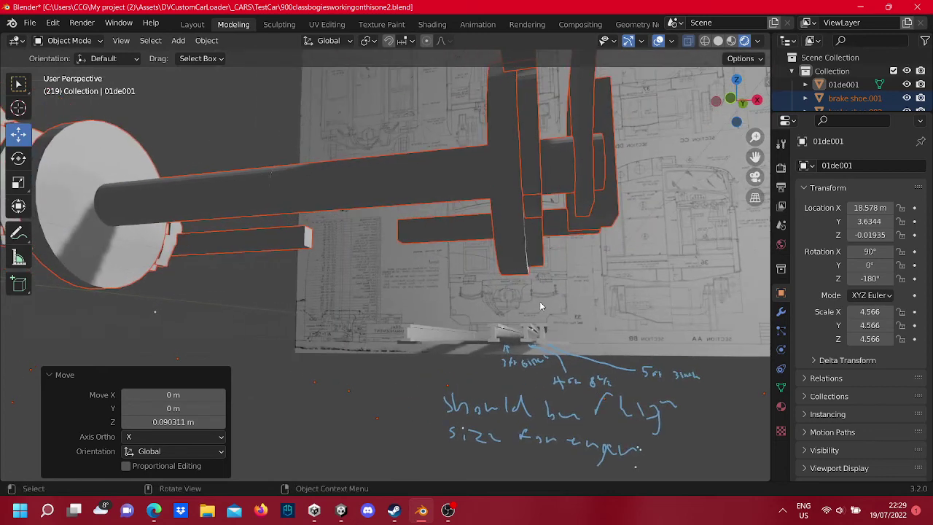
# Step: Box-select all the bogie parts and move them along Y to -10.569
pyautogui.click(510, 218)
pyautogui.moveTo(516, 219)
pyautogui.mouseDown(button='middle')
pyautogui.moveTo(276, 286)
pyautogui.moveTo(537, 241)
pyautogui.moveTo(485, 269)
pyautogui.mouseUp(button='middle')
pyautogui.click(478, 230)
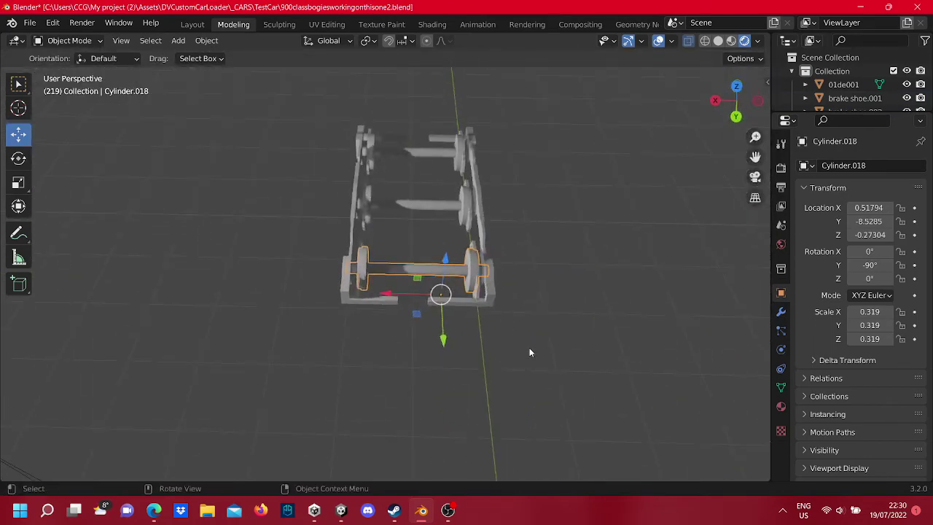
pyautogui.moveTo(530, 347); pyautogui.dragTo(240, 52)
pyautogui.moveTo(273, 110)
pyautogui.mouseDown(button='middle')
pyautogui.moveTo(483, 63)
pyautogui.moveTo(418, 112)
pyautogui.moveTo(380, 212)
pyautogui.mouseUp(button='middle')
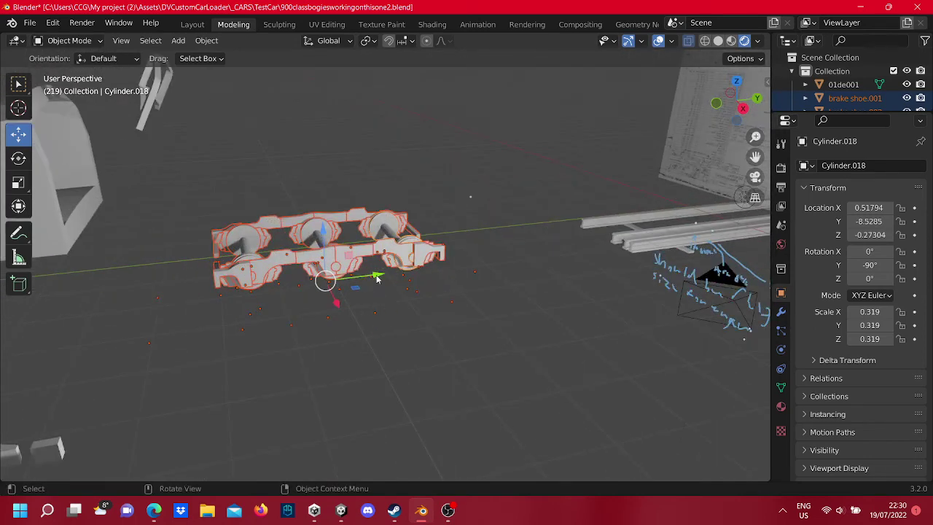
pyautogui.moveTo(363, 272); pyautogui.dragTo(328, 275)
pyautogui.scroll(-2, 393, 311)
# Step: Slide the curved Cube.008 piece along Y to -14.264 and orbit to check it on the cab
pyautogui.click(393, 312)
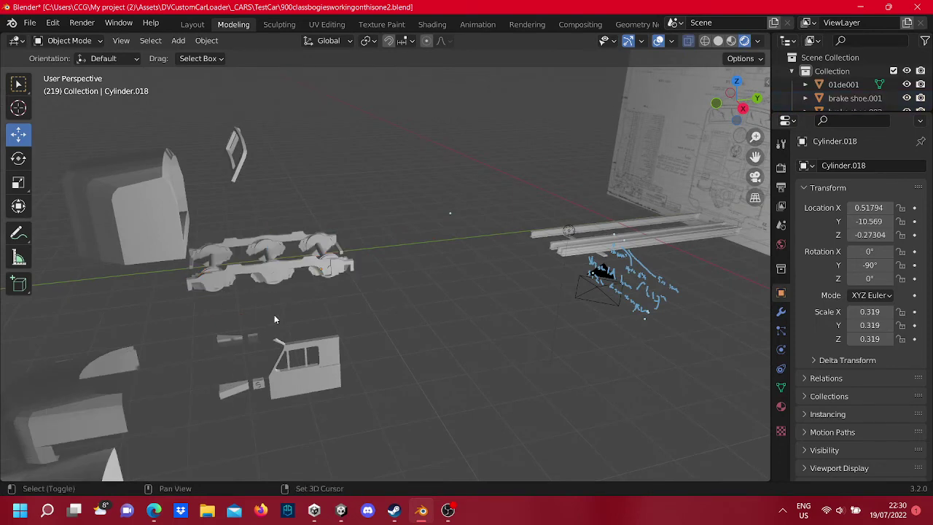
pyautogui.moveTo(274, 314)
pyautogui.mouseDown(button='middle')
pyautogui.moveTo(455, 363)
pyautogui.moveTo(502, 294)
pyautogui.mouseUp(button='middle')
pyautogui.click(543, 201)
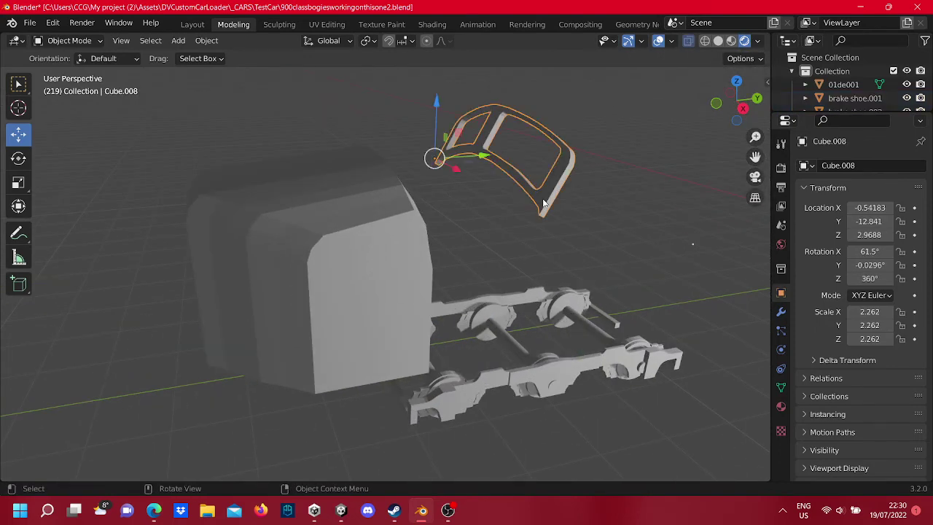
pyautogui.moveTo(470, 155); pyautogui.dragTo(254, 244)
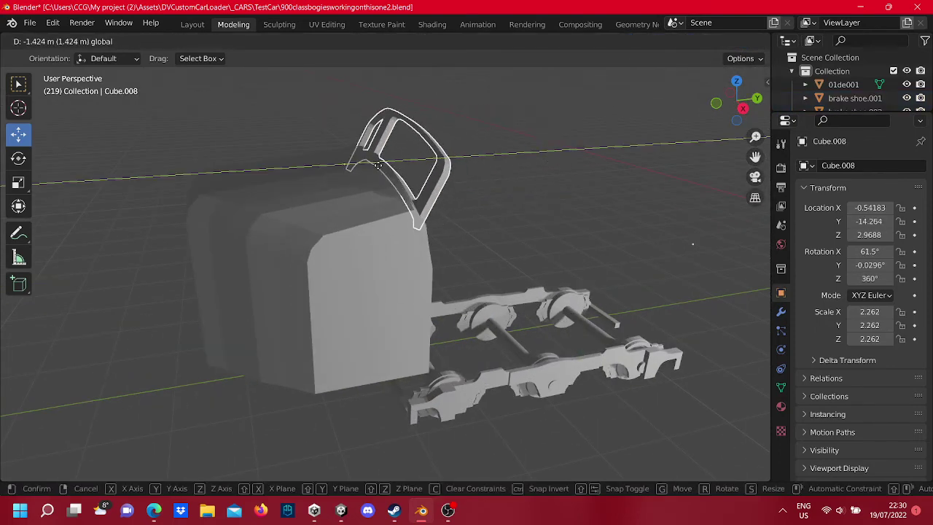
pyautogui.moveTo(254, 243)
pyautogui.mouseDown(button='middle')
pyautogui.moveTo(504, 242)
pyautogui.moveTo(272, 219)
pyautogui.moveTo(235, 246)
pyautogui.moveTo(527, 295)
pyautogui.moveTo(448, 268)
pyautogui.moveTo(554, 303)
pyautogui.moveTo(495, 282)
pyautogui.mouseUp(button='middle')
pyautogui.scroll(3, 448, 269)
pyautogui.scroll(3, 496, 282)
pyautogui.moveTo(723, 115)
pyautogui.mouseDown()
pyautogui.moveTo(660, 150)
pyautogui.moveTo(594, 286)
pyautogui.moveTo(259, 341)
pyautogui.moveTo(537, 365)
pyautogui.moveTo(243, 211)
pyautogui.mouseUp()
# Step: In front view, scale the selected bogie down to 0.9 to match the blueprint
pyautogui.moveTo(256, 297); pyautogui.dragTo(492, 201, button='middle')
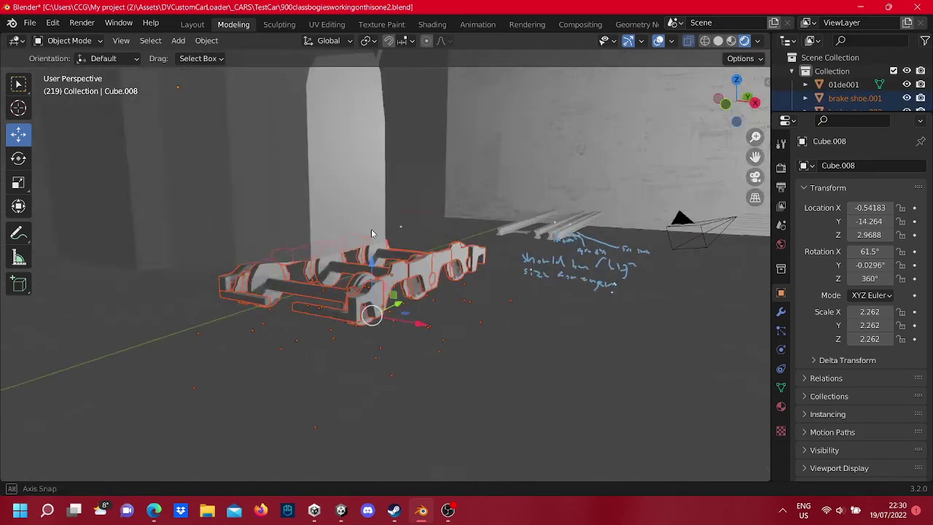
pyautogui.click(728, 104)
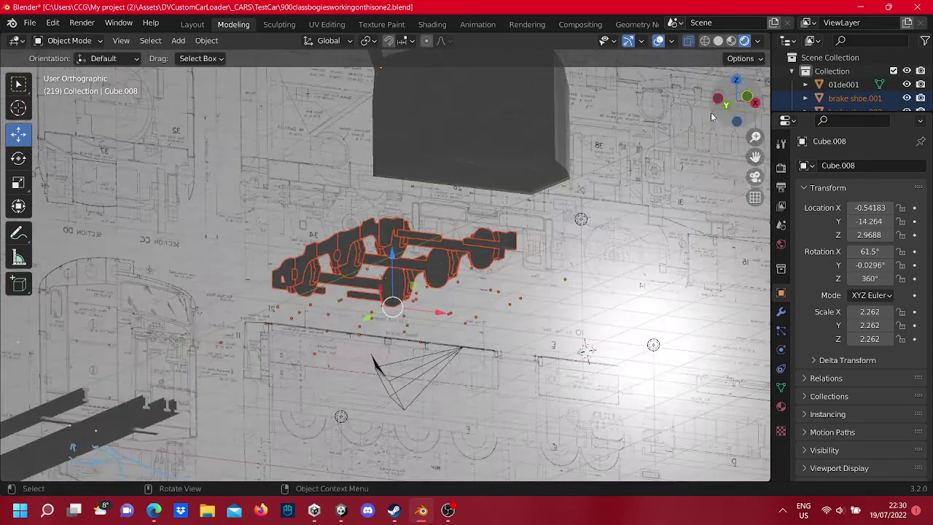
pyautogui.scroll(3, 430, 328)
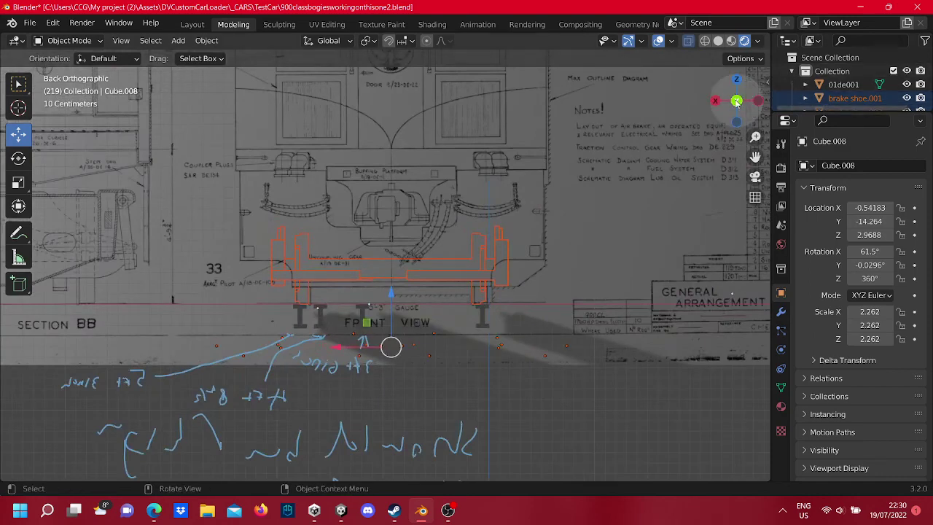
pyautogui.click(736, 101)
pyautogui.scroll(1, 449, 297)
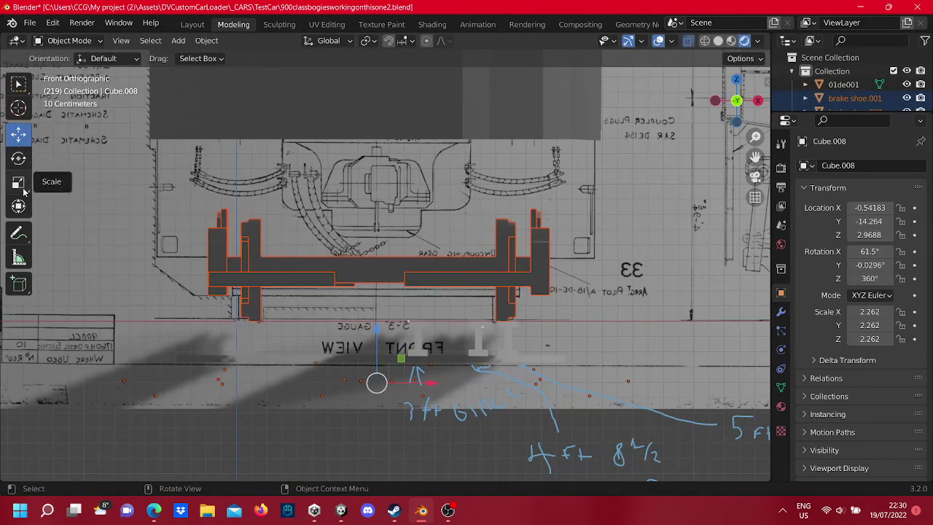
pyautogui.click(19, 182)
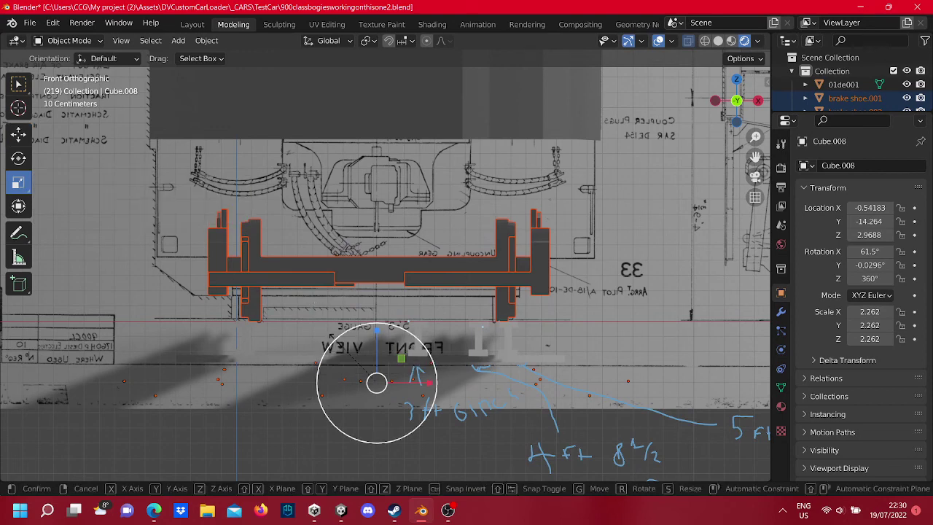
pyautogui.moveTo(329, 341); pyautogui.dragTo(336, 353)
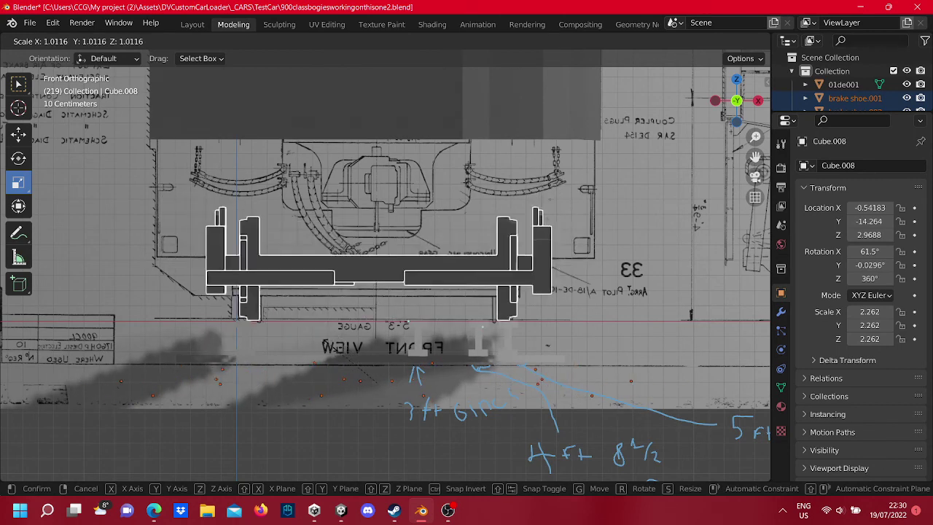
pyautogui.click(336, 351)
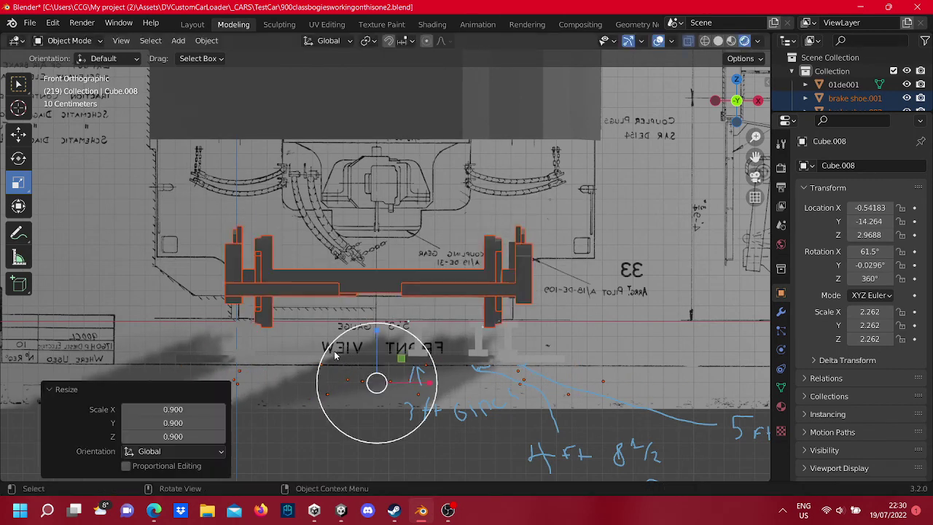
# Step: Raise the bogie 0.02029 m along Z to line up with the drawing
pyautogui.scroll(4, 427, 296)
pyautogui.keyDown('shift'); pyautogui.moveTo(440, 288); pyautogui.dragTo(461, 206, button='middle'); pyautogui.keyUp('shift')
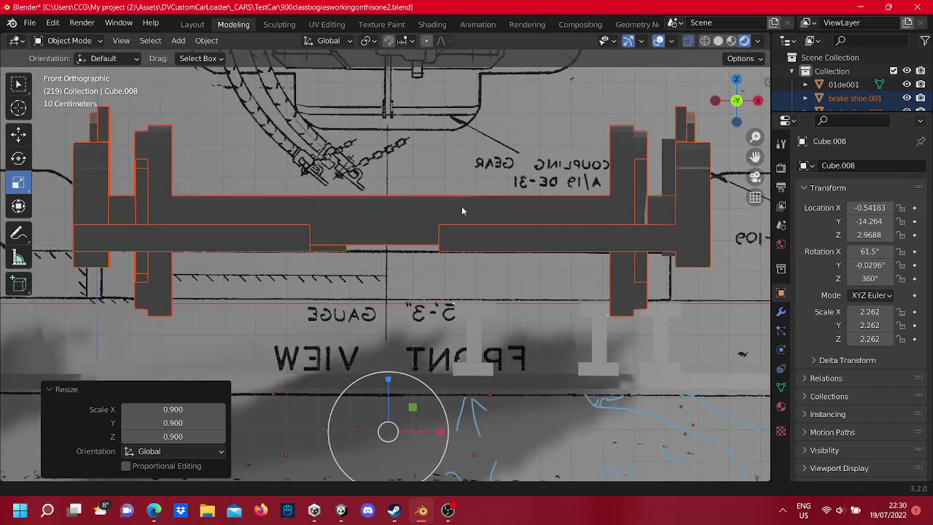
pyautogui.scroll(-1, 135, 274)
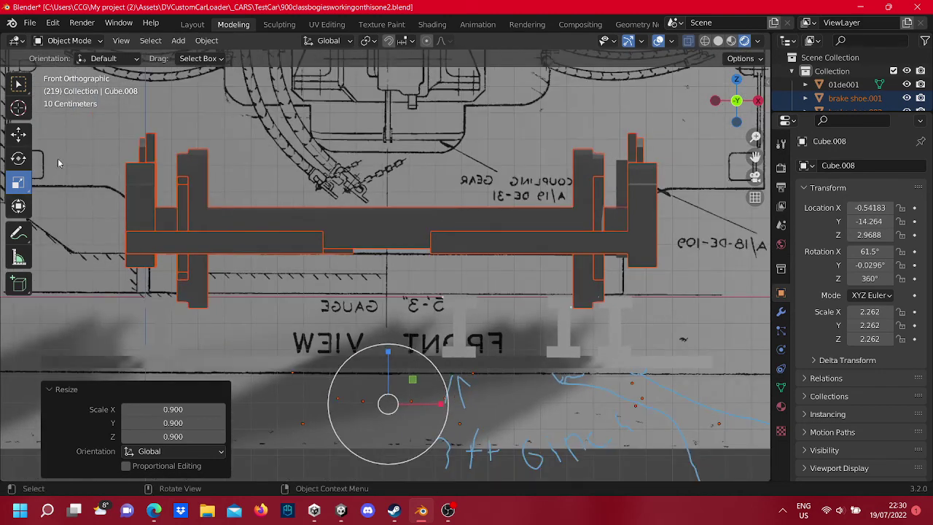
pyautogui.click(22, 132)
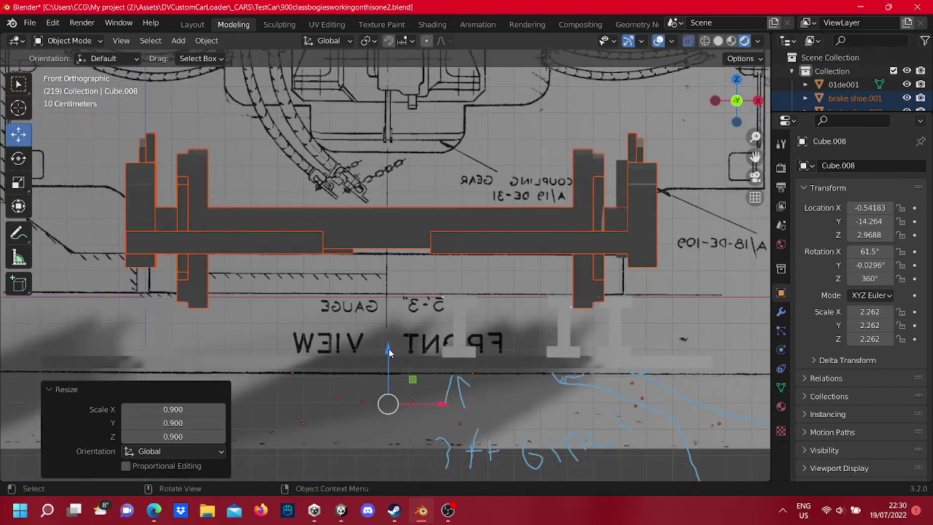
pyautogui.moveTo(389, 348); pyautogui.dragTo(390, 341)
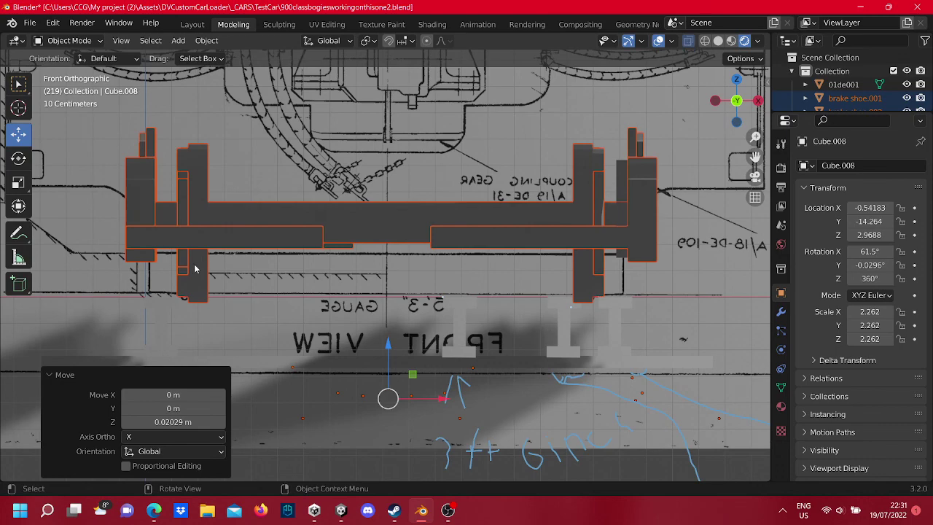
pyautogui.scroll(-3, 340, 291)
pyautogui.moveTo(353, 274)
pyautogui.mouseDown(button='middle')
pyautogui.moveTo(303, 285)
pyautogui.moveTo(409, 316)
pyautogui.moveTo(406, 298)
pyautogui.mouseUp(button='middle')
pyautogui.scroll(-5, 498, 305)
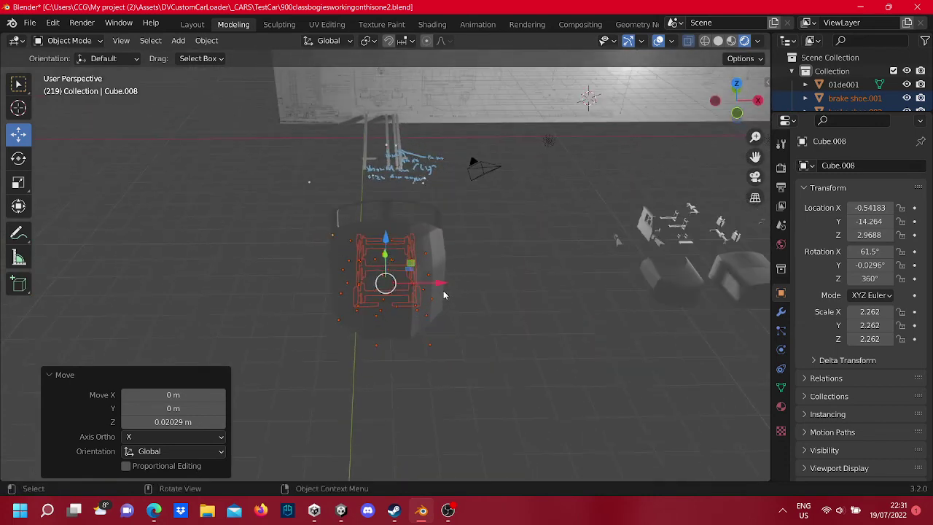
# Step: Move the bogie 6.167 m along X, then deselect it
pyautogui.moveTo(458, 291); pyautogui.dragTo(632, 292)
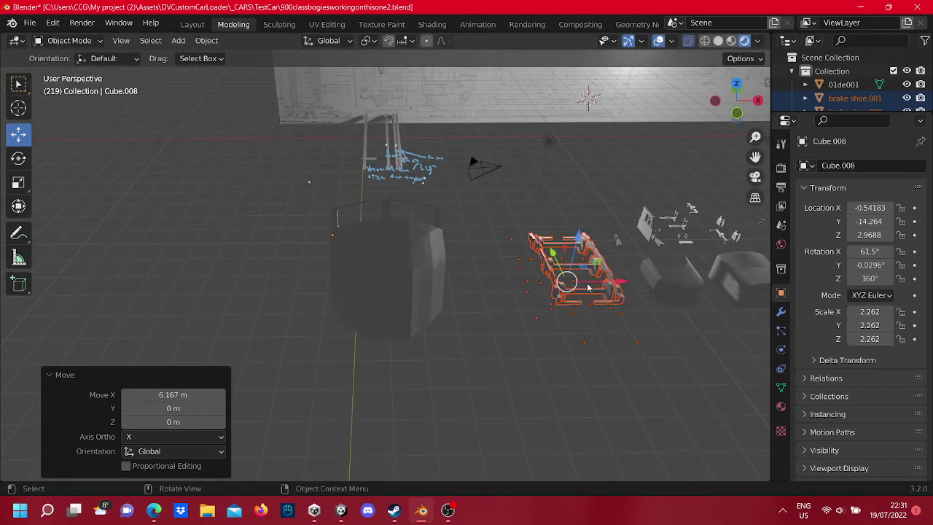
pyautogui.click(487, 345)
pyautogui.scroll(3, 487, 340)
pyautogui.moveTo(457, 311); pyautogui.dragTo(494, 253, button='middle')
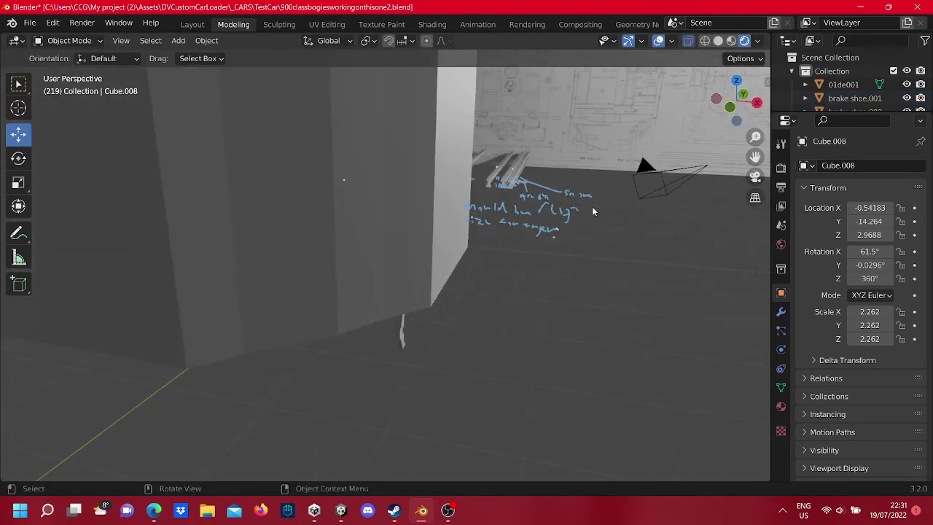
# Step: Show the rails and gauge notes in Front Orthographic view with Wireframe shading
pyautogui.click(731, 110)
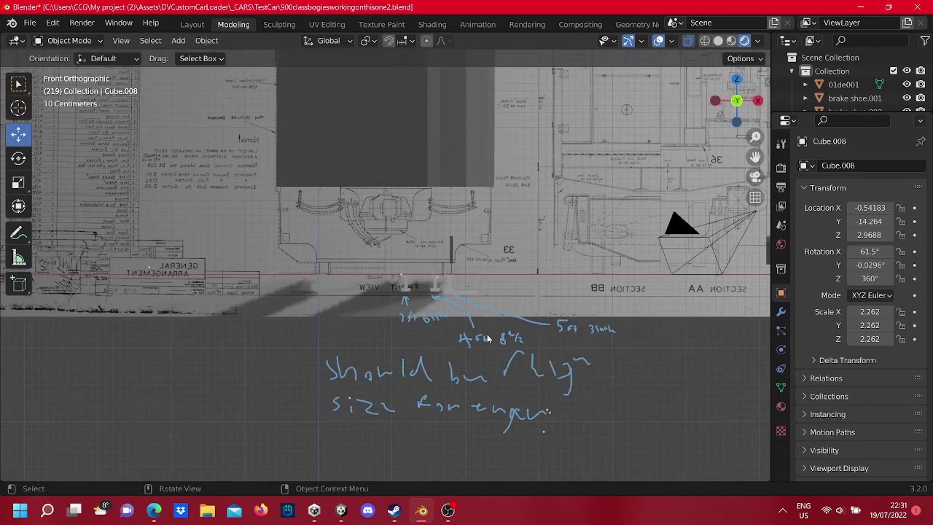
pyautogui.scroll(2, 479, 394)
pyautogui.scroll(1, 447, 307)
pyautogui.scroll(2, 402, 267)
pyautogui.moveTo(401, 262)
pyautogui.keyDown('shift'); pyautogui.mouseDown(button='middle')
pyautogui.moveTo(379, 259)
pyautogui.moveTo(375, 271)
pyautogui.mouseUp(button='middle'); pyautogui.keyUp('shift')
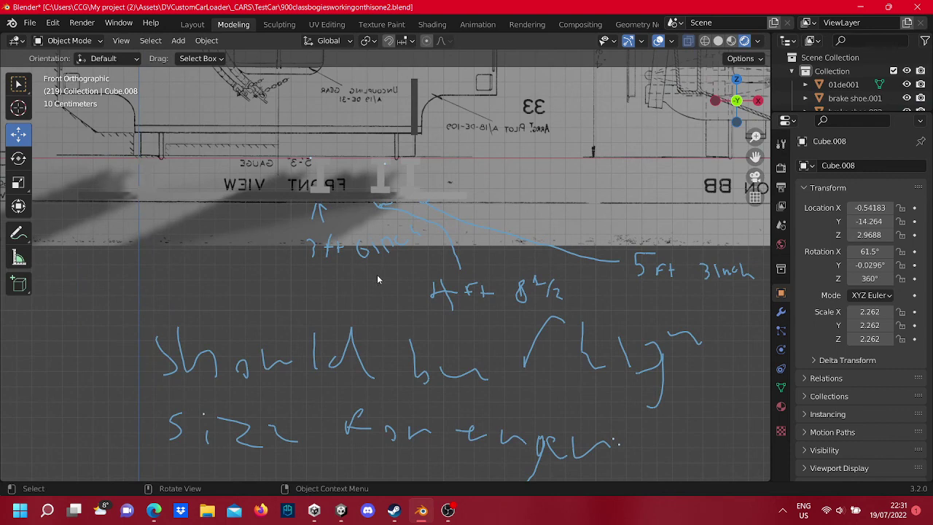
pyautogui.click(704, 41)
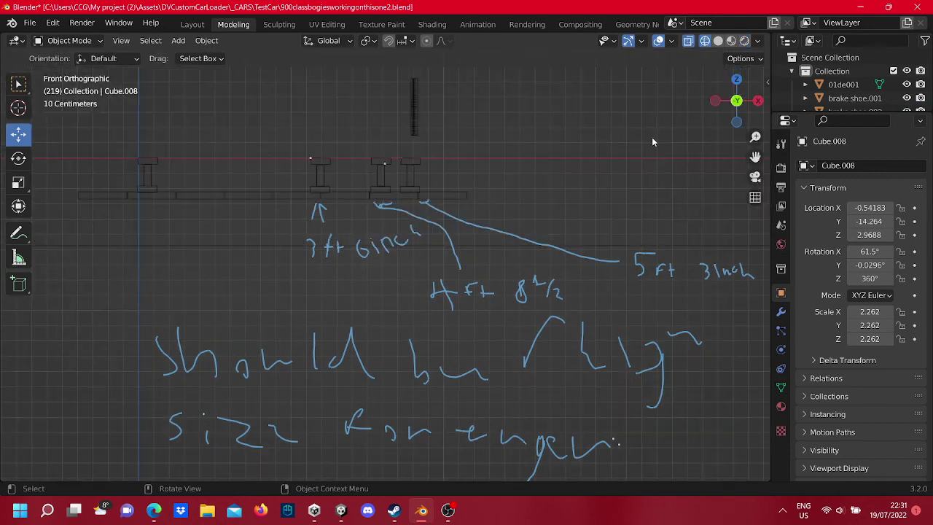
pyautogui.scroll(-1, 495, 166)
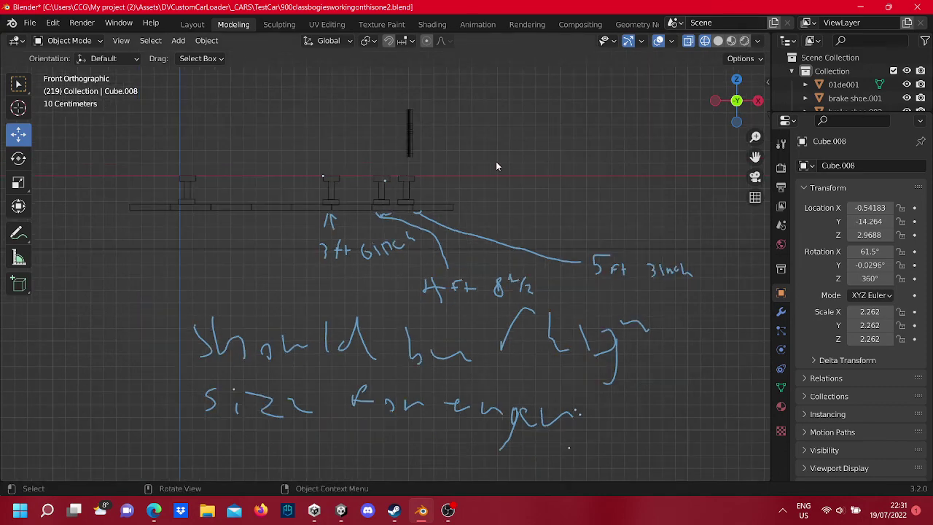